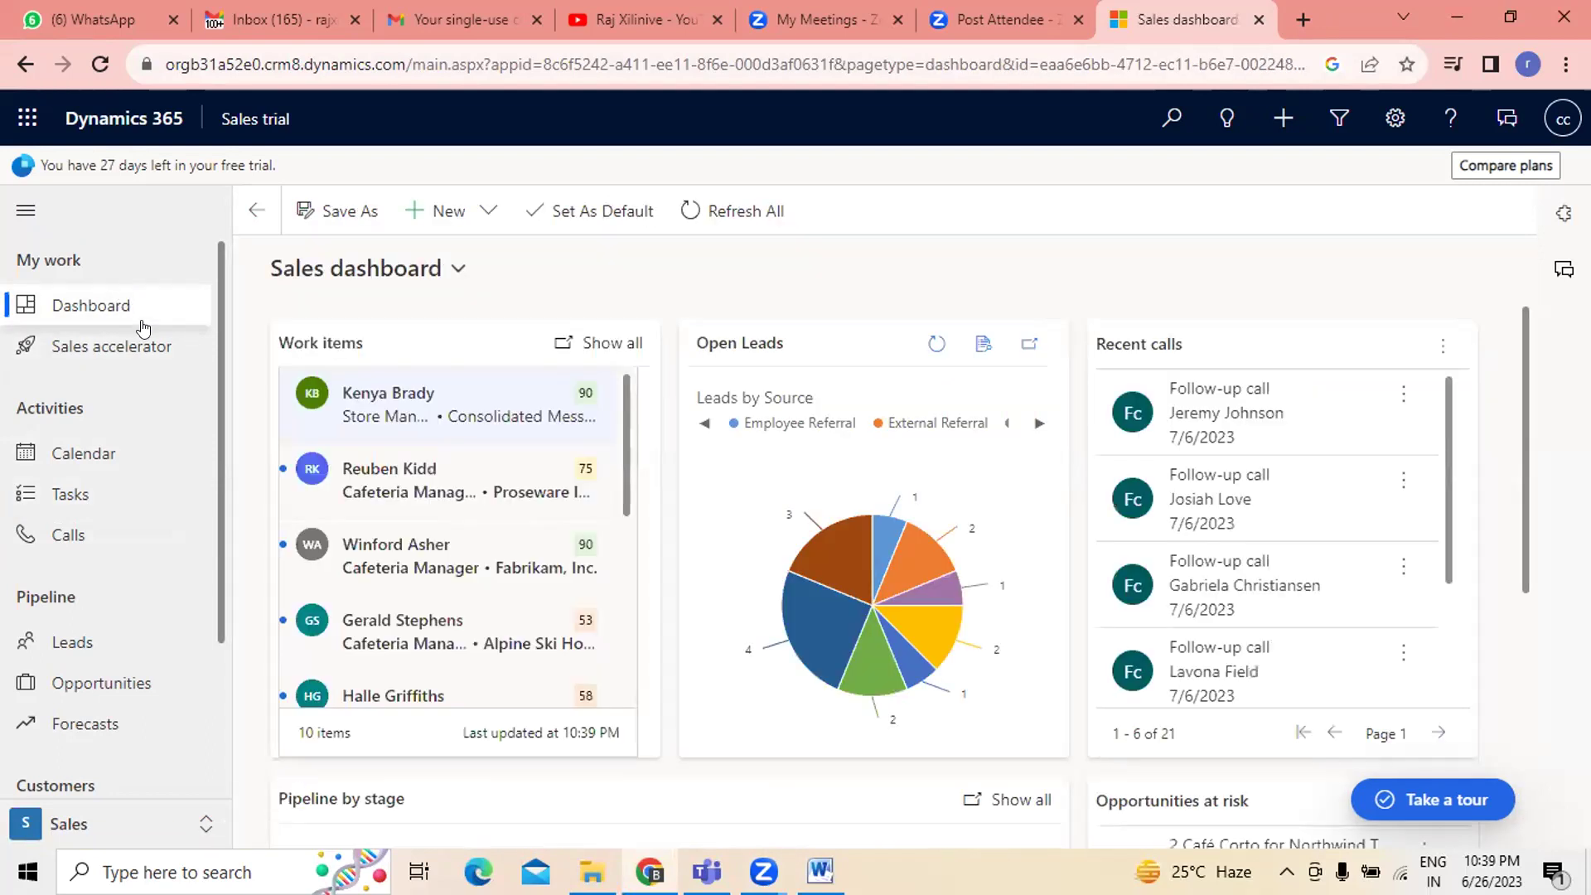
- Go from Tasks to the Leads list and switch it to the All Leads view
{"action": "left_click", "coordinate": [70, 497]}
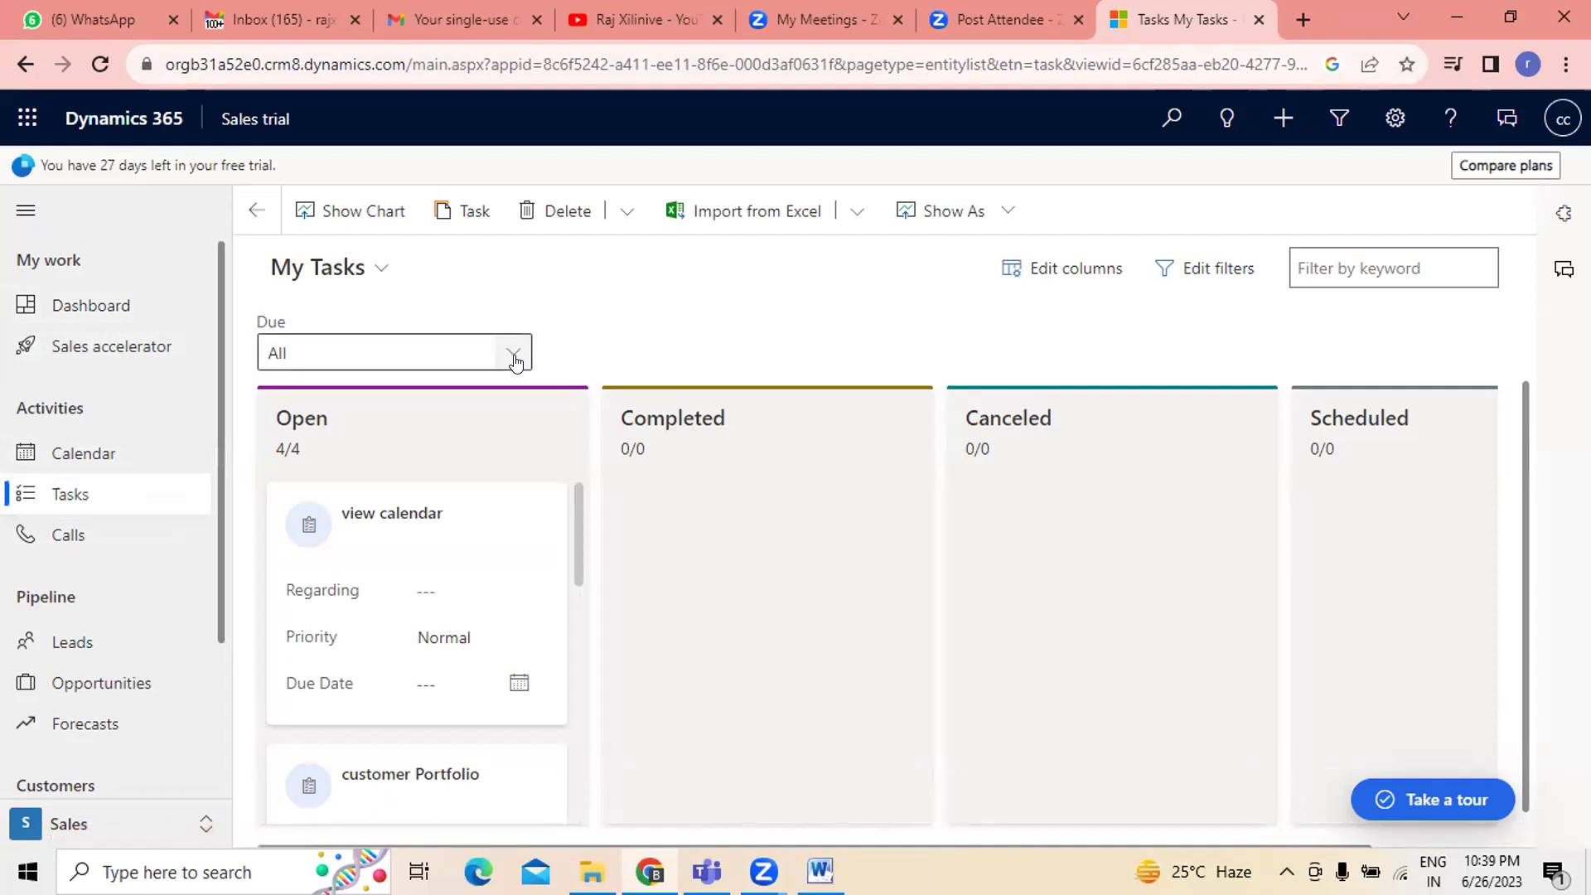
{"action": "left_click", "coordinate": [66, 635]}
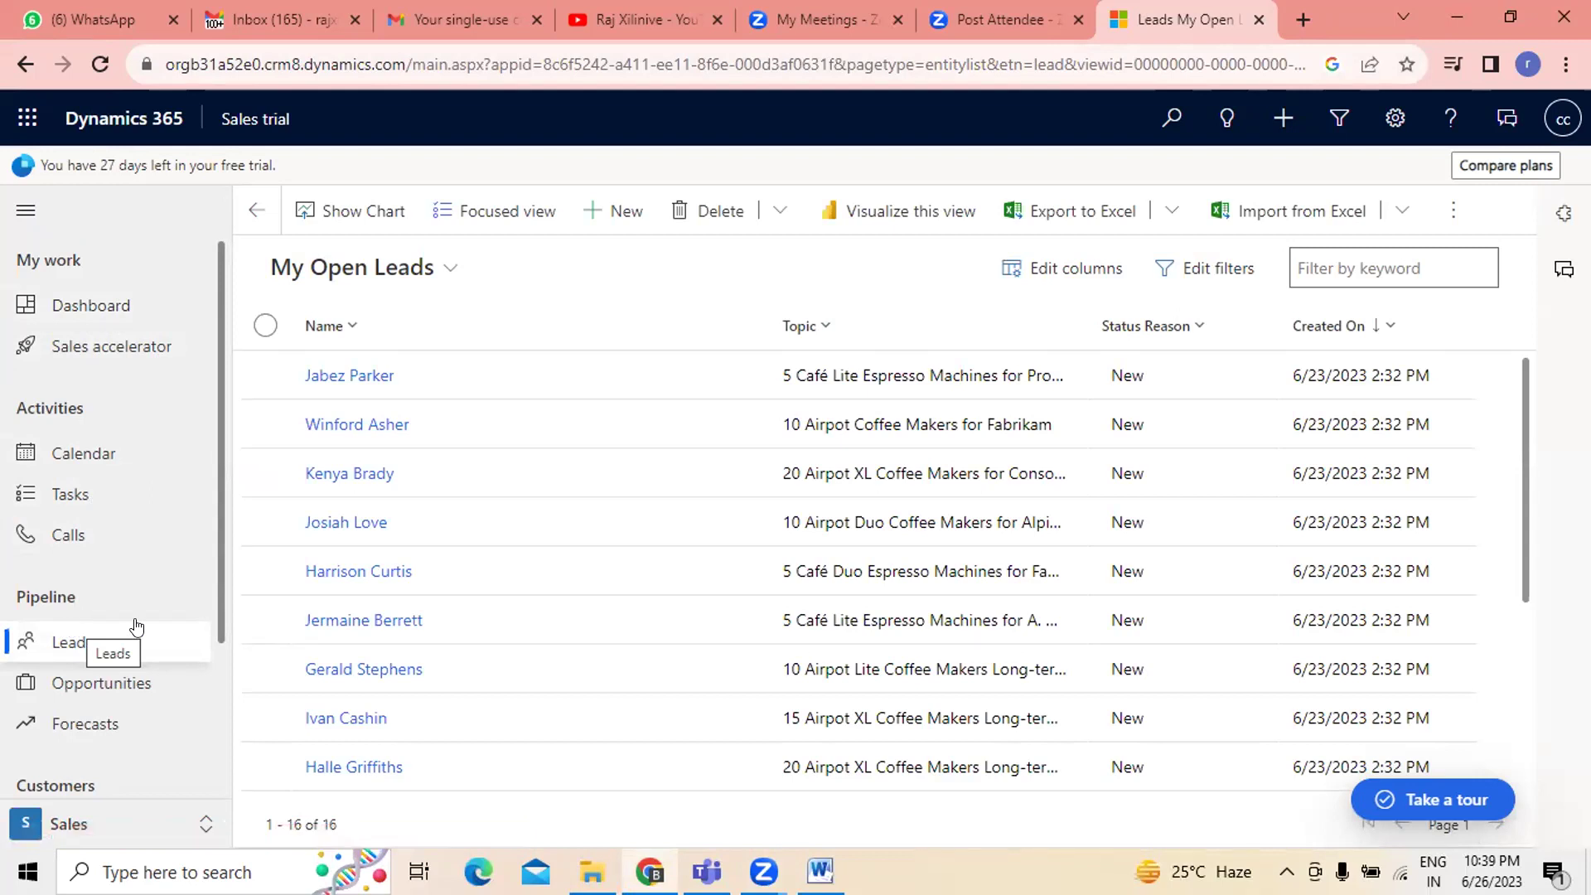
{"action": "left_click", "coordinate": [451, 268]}
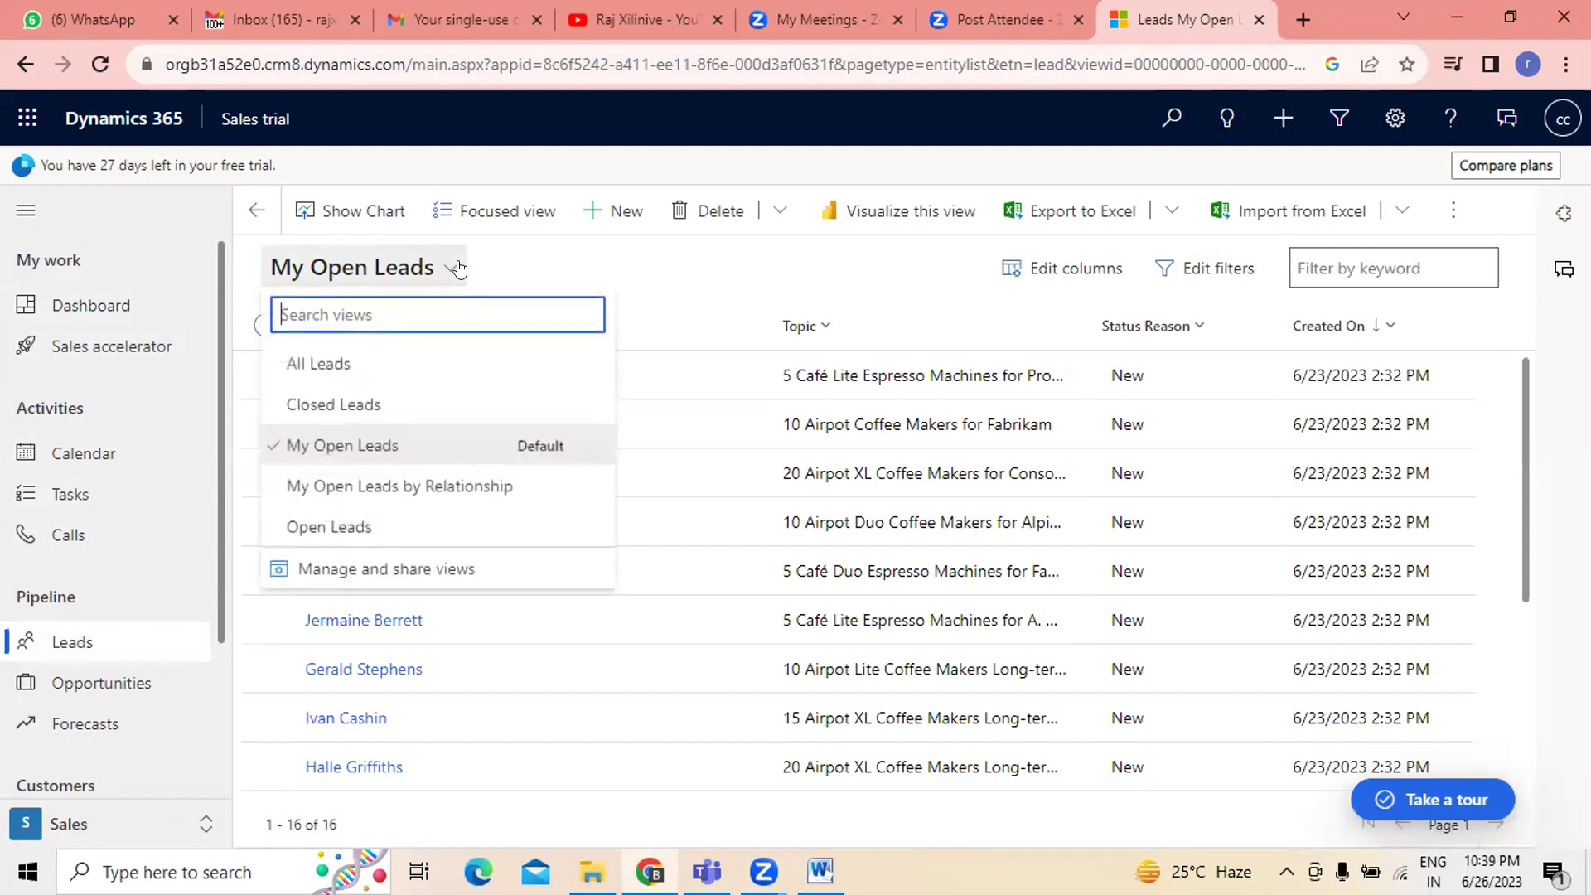
{"action": "left_click", "coordinate": [366, 347]}
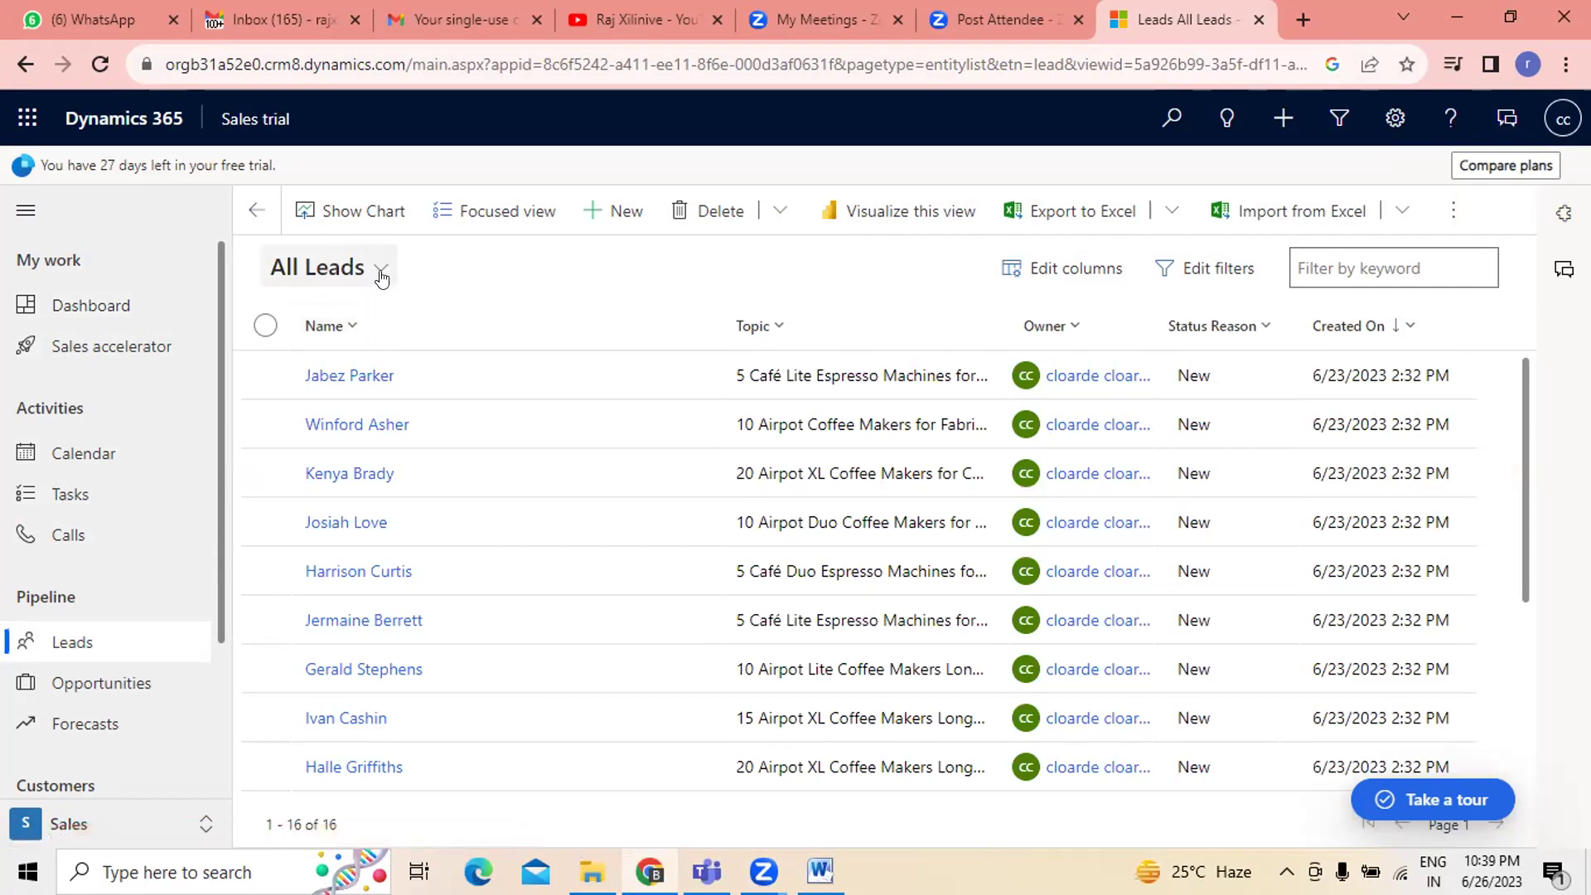
- Open and close the quick-create lead form unused, then go to Opportunities
{"action": "left_click", "coordinate": [627, 215]}
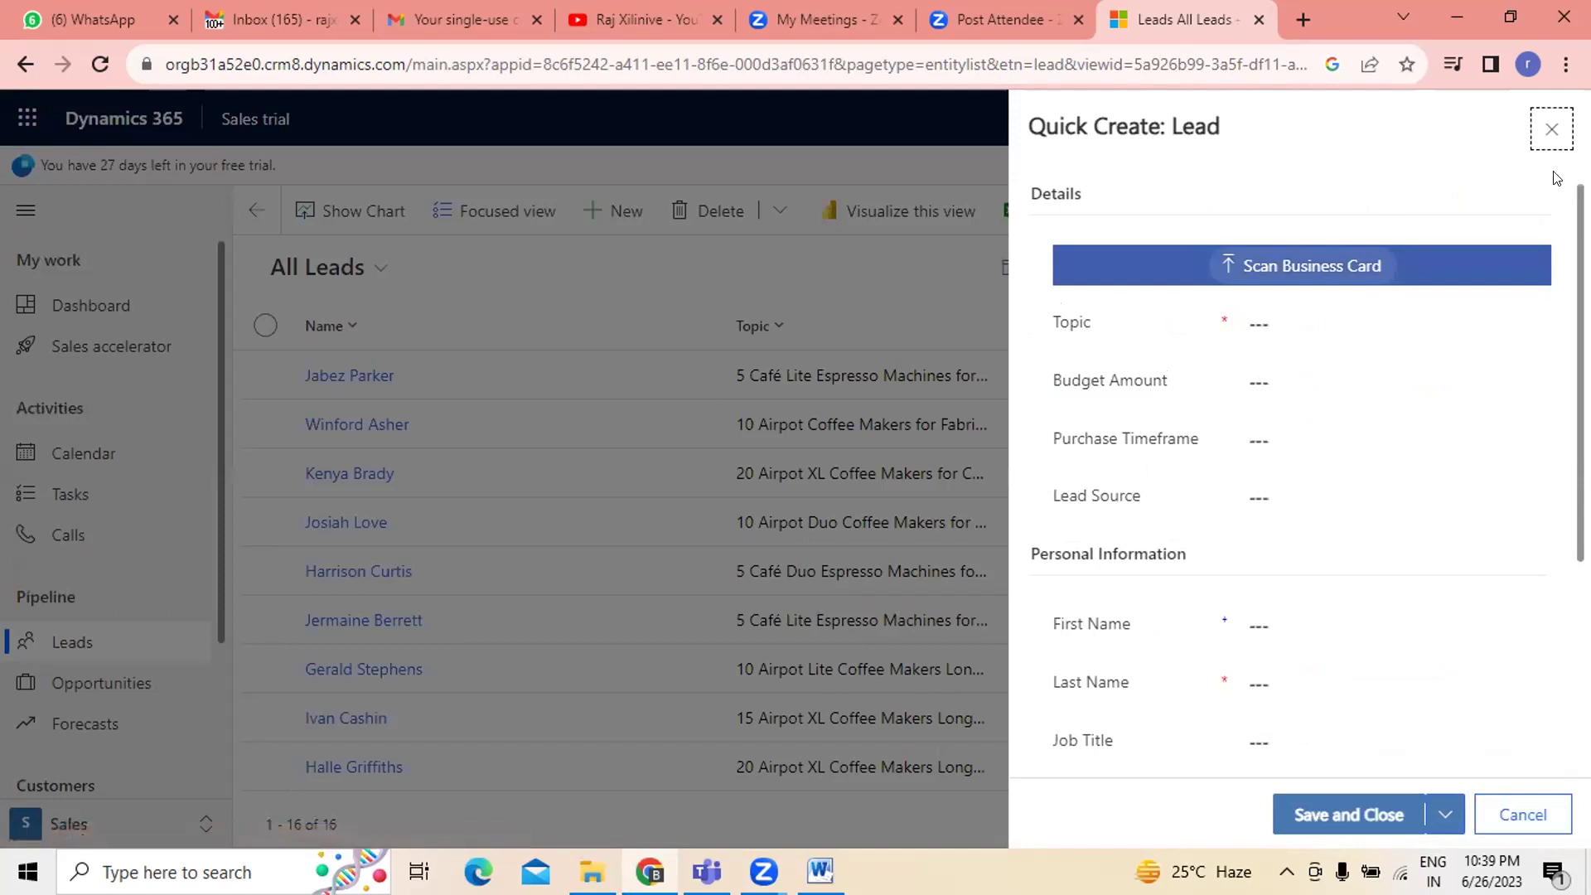
{"action": "left_click", "coordinate": [1551, 131]}
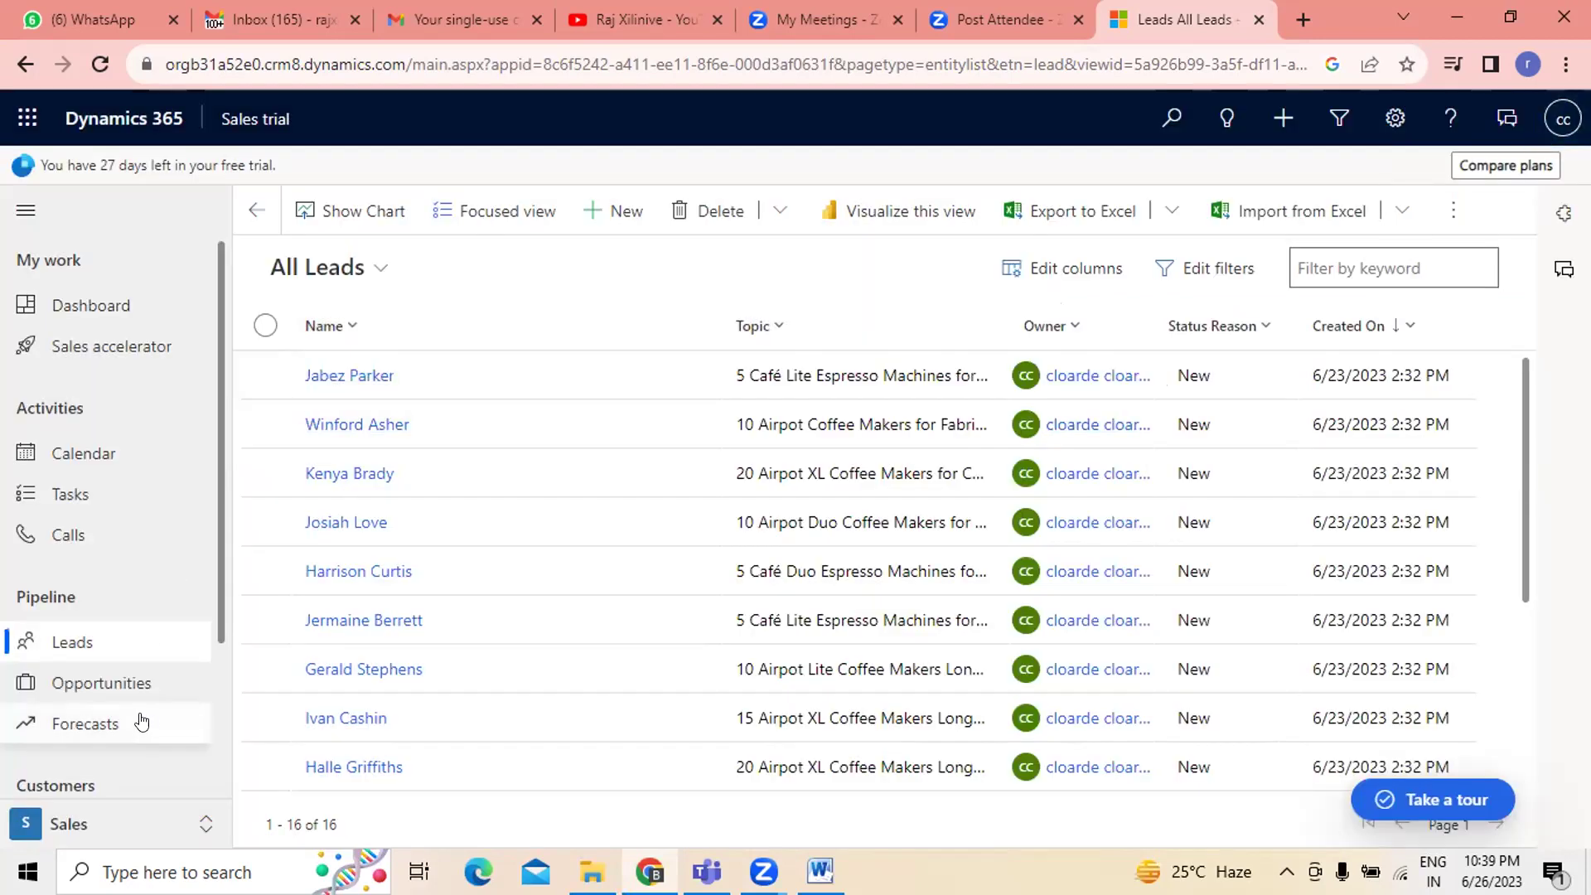
{"action": "left_click", "coordinate": [123, 691]}
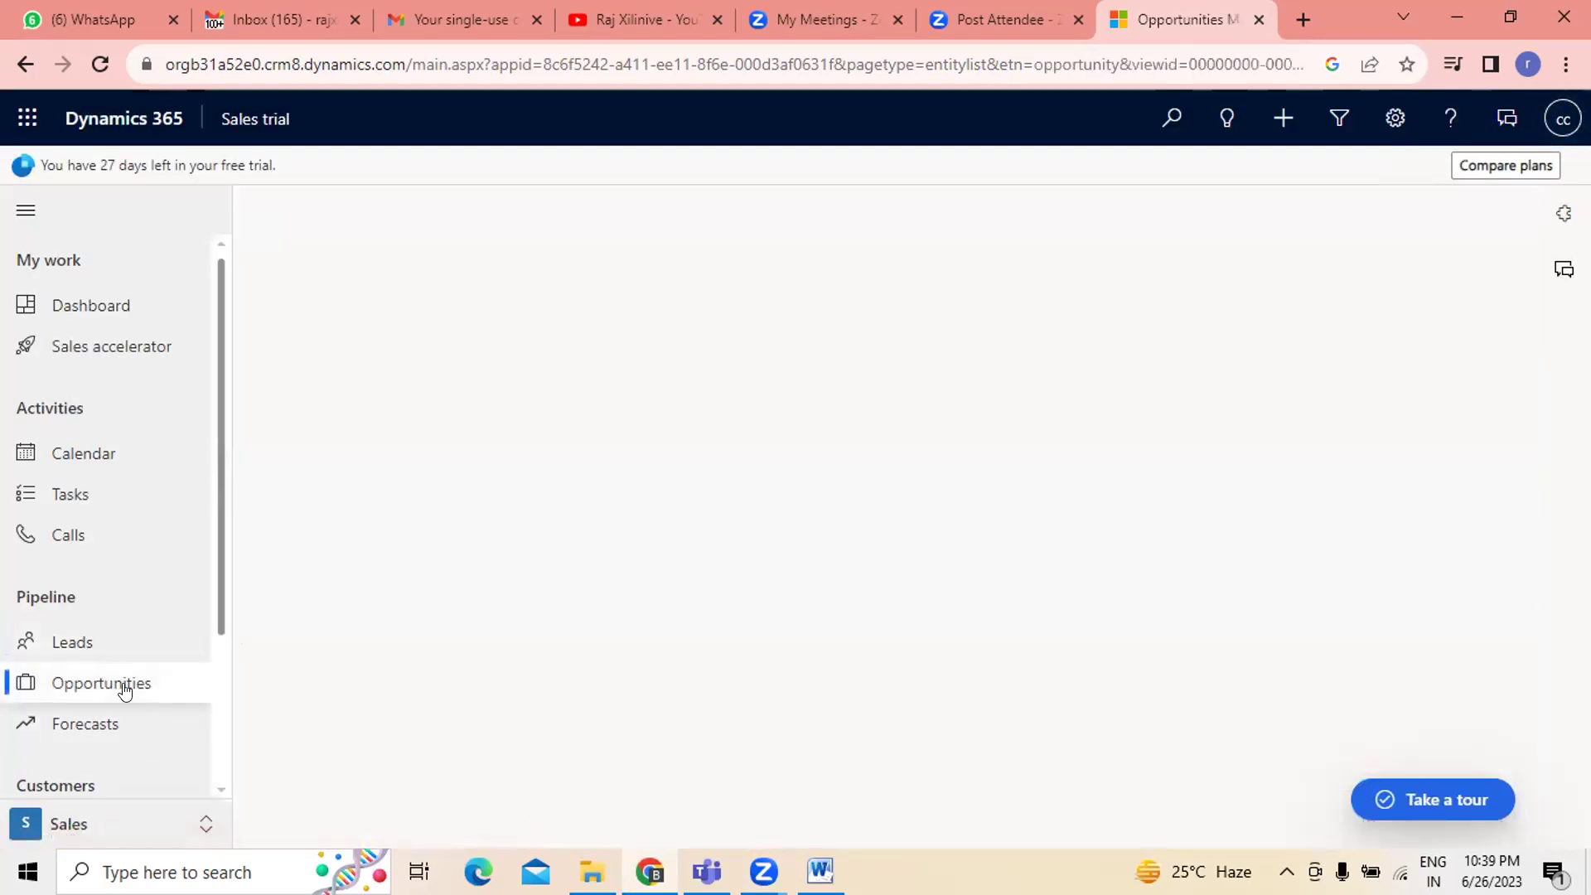
- Return to the leads list and scroll through its grid
{"action": "left_click", "coordinate": [103, 643]}
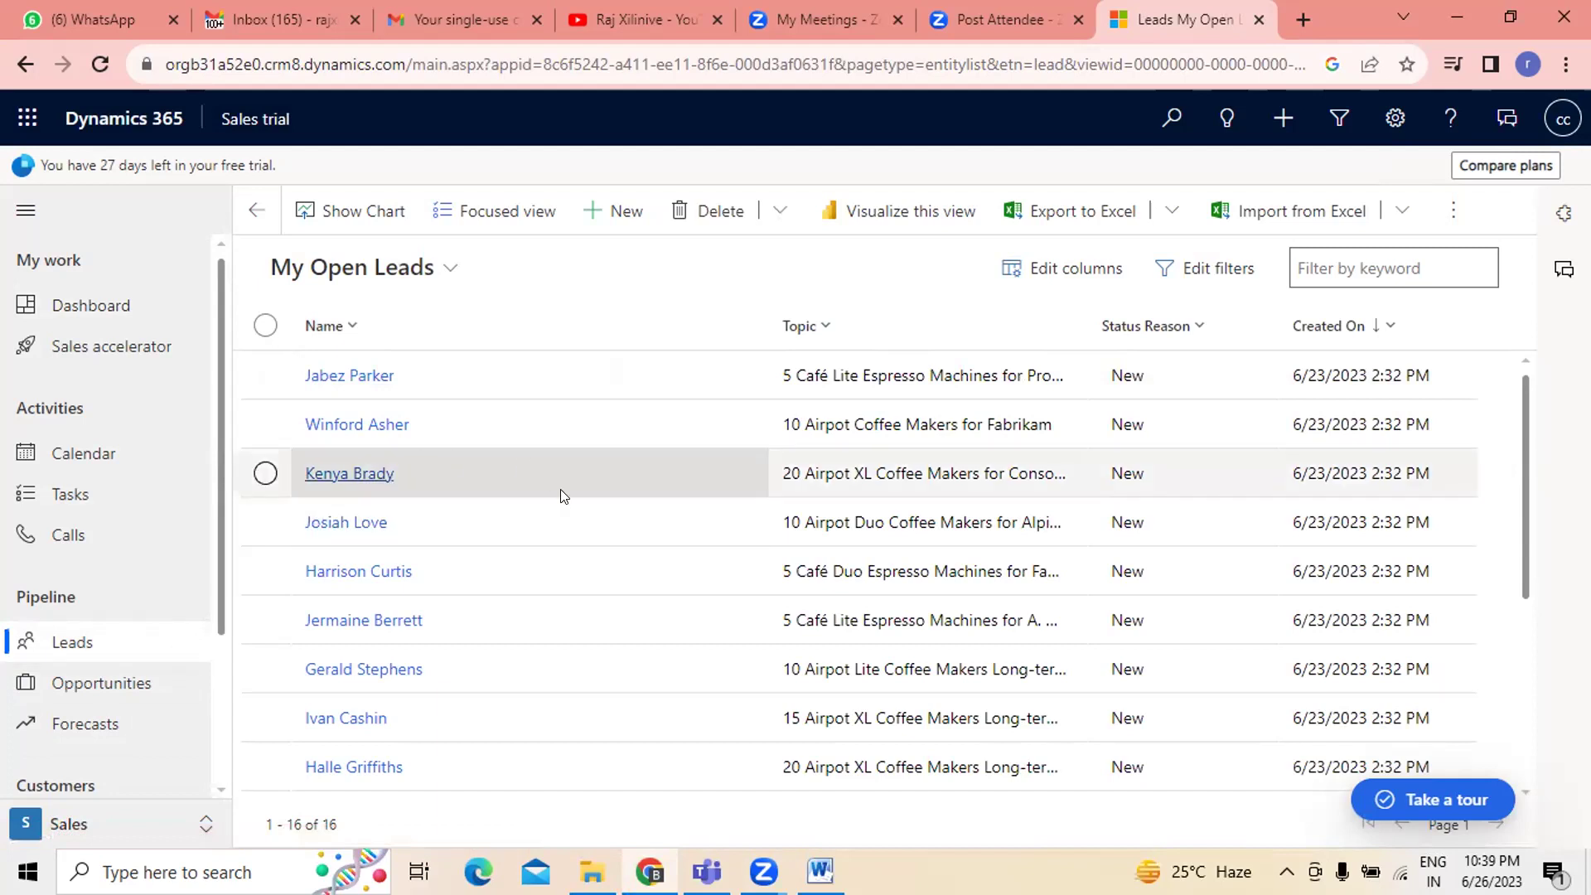
{"action": "scroll", "coordinate": [561, 497], "scroll_direction": "down", "scroll_amount": 4}
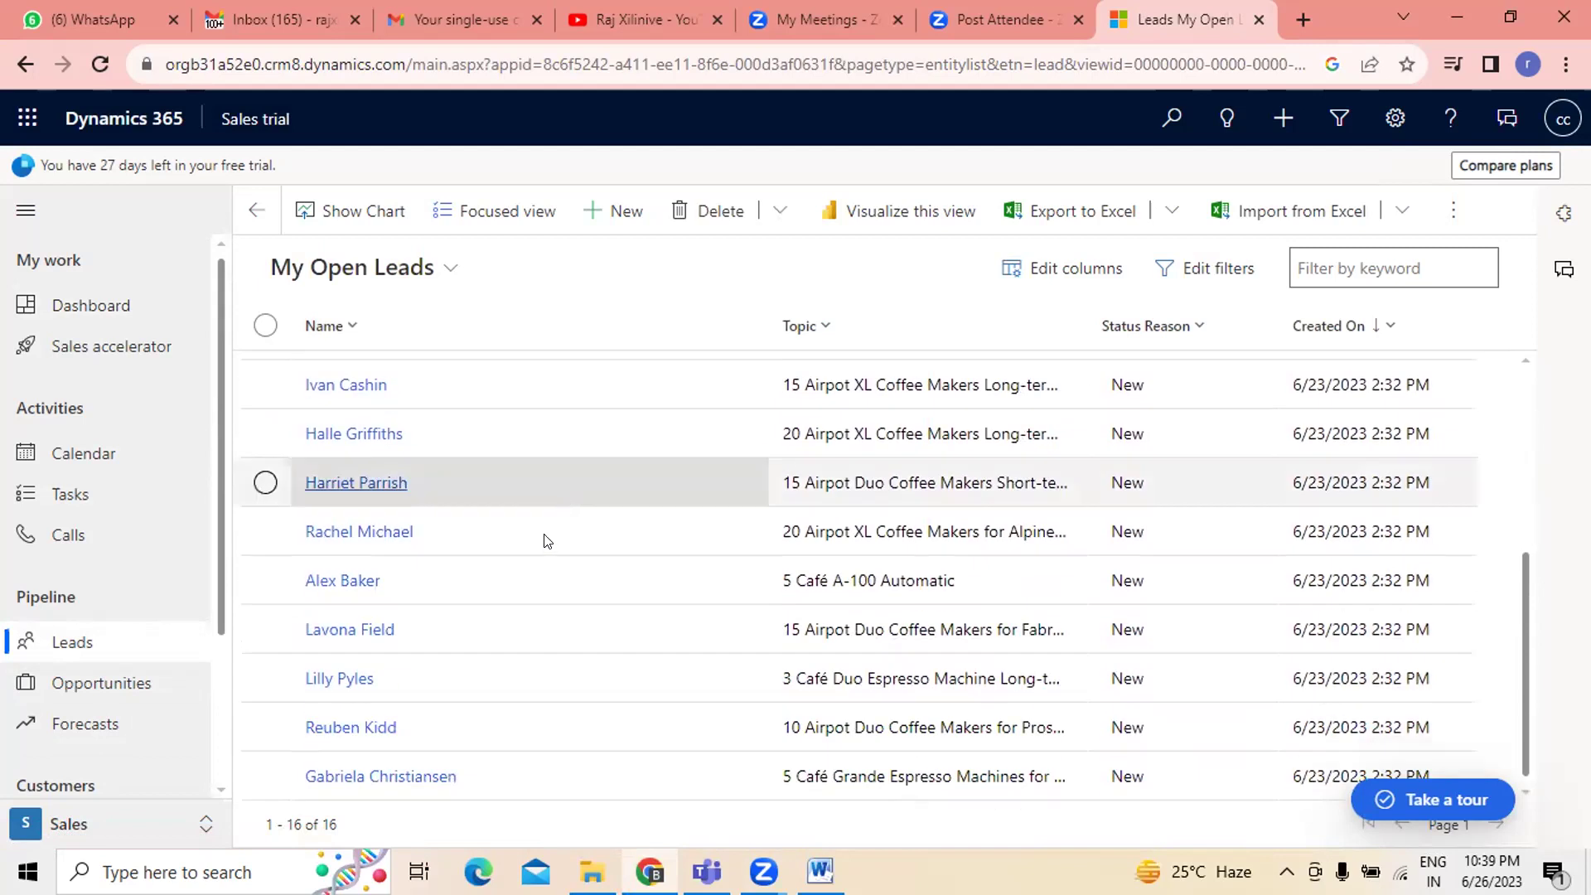
{"action": "scroll", "coordinate": [497, 767], "scroll_direction": "up", "scroll_amount": 4}
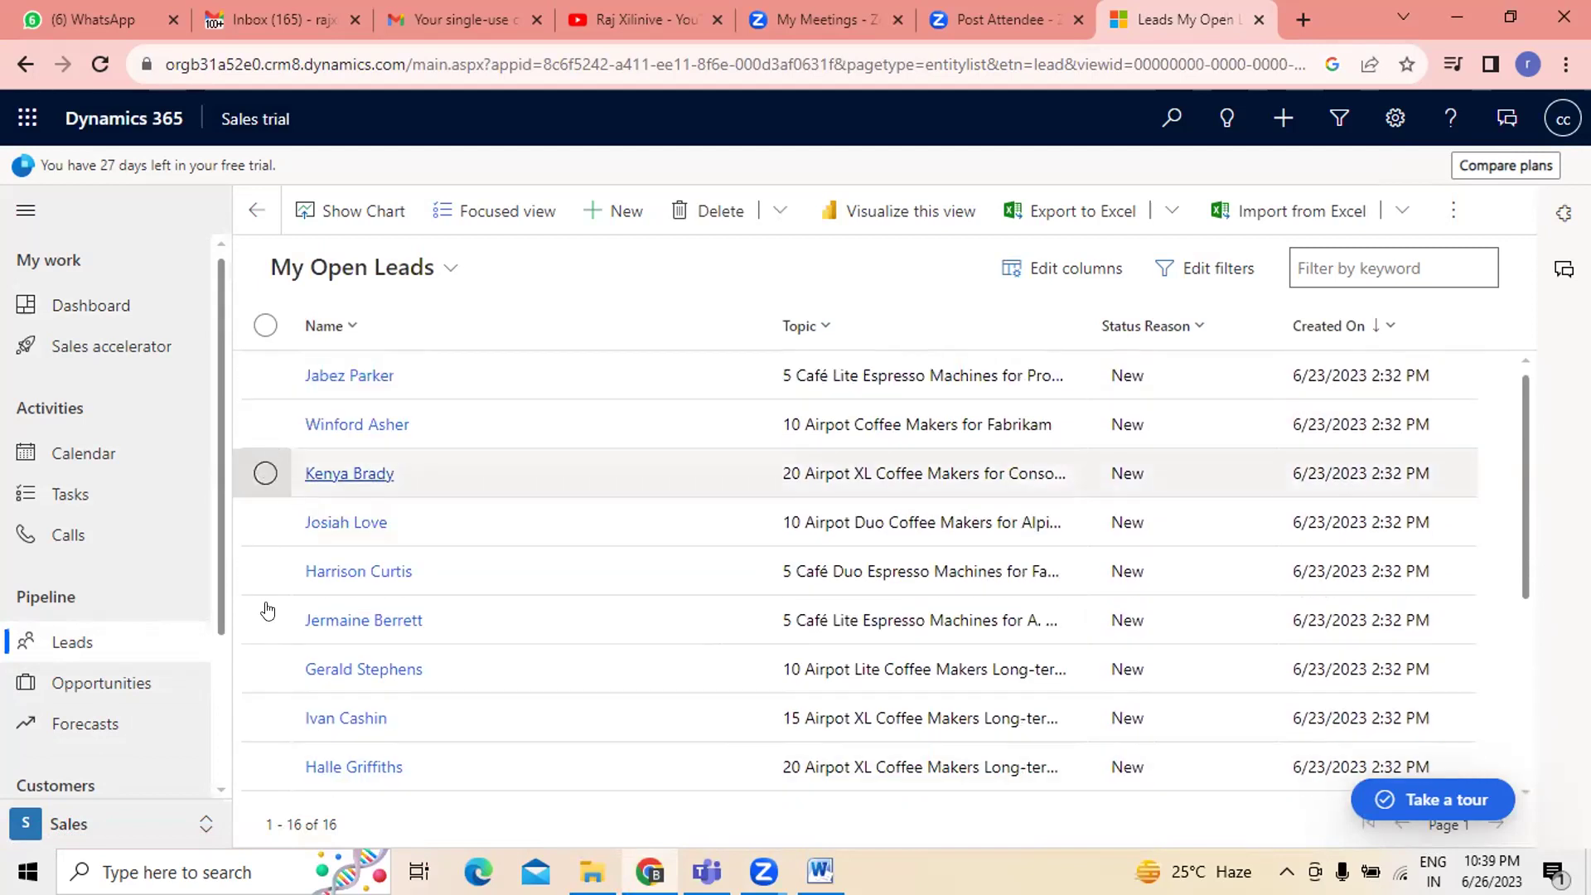
- Visit the Tasks, Calendar and Call history pages, then return to My Open Leads
{"action": "left_click", "coordinate": [73, 494]}
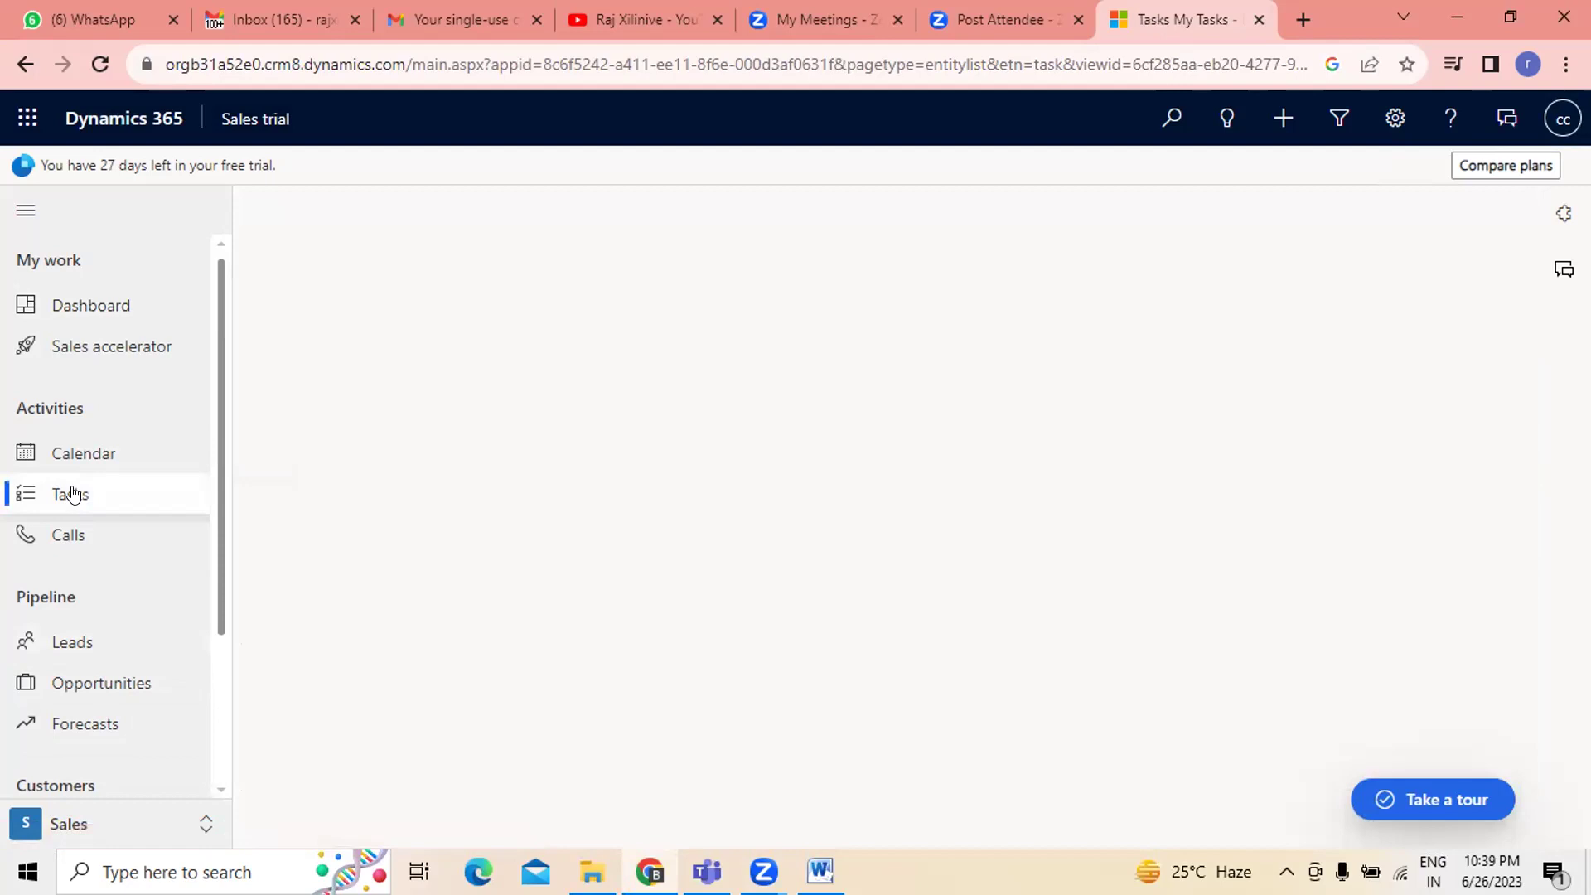
{"action": "left_click", "coordinate": [77, 452]}
{"action": "left_click", "coordinate": [70, 497]}
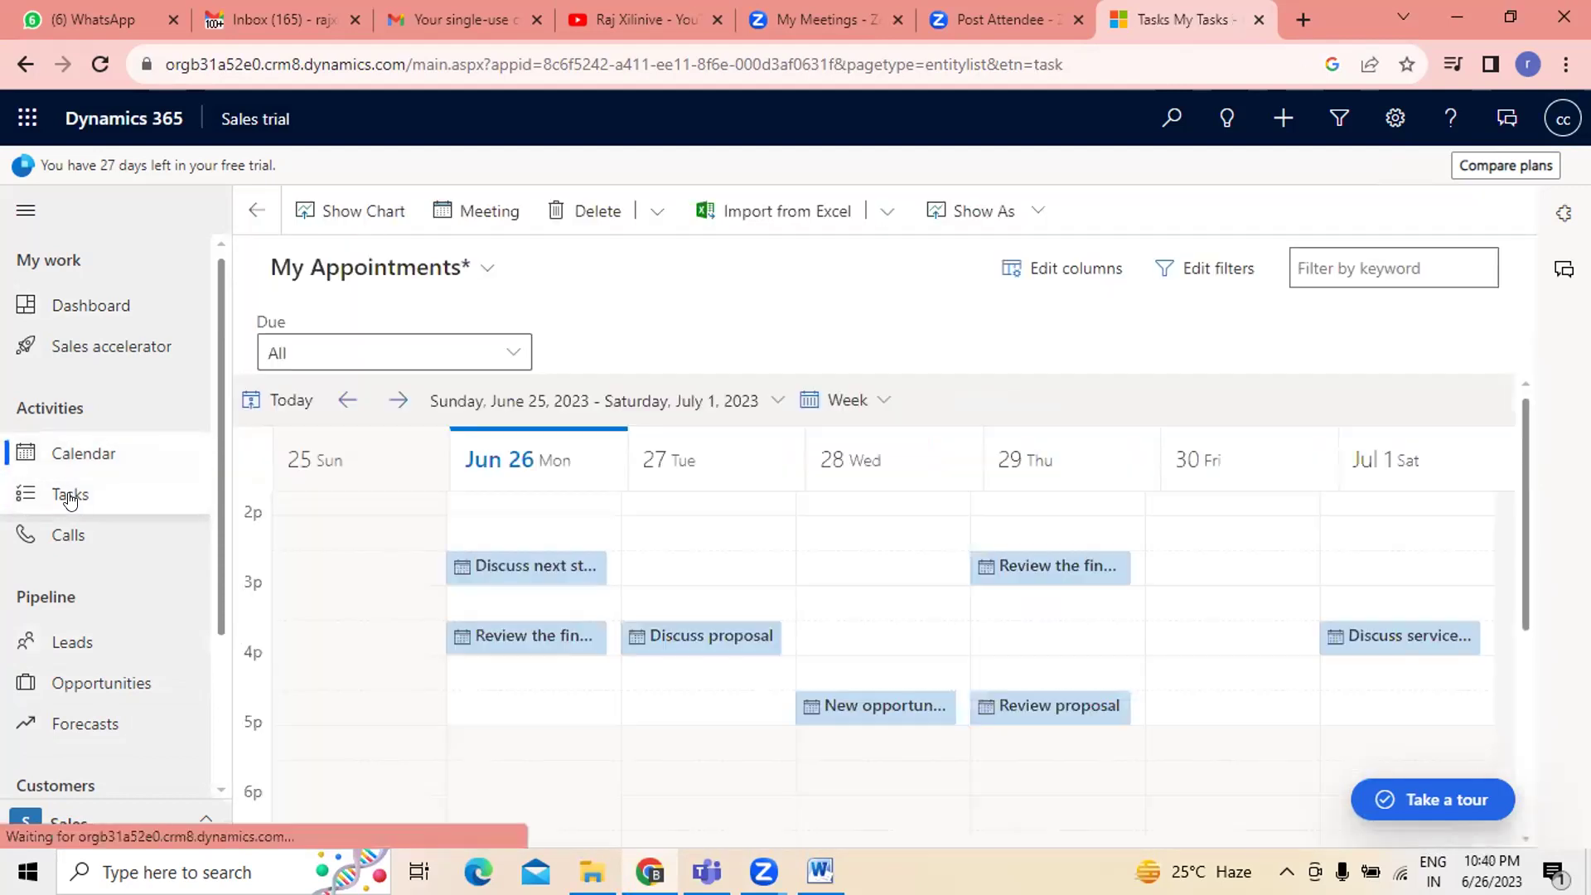
{"action": "left_click", "coordinate": [79, 534]}
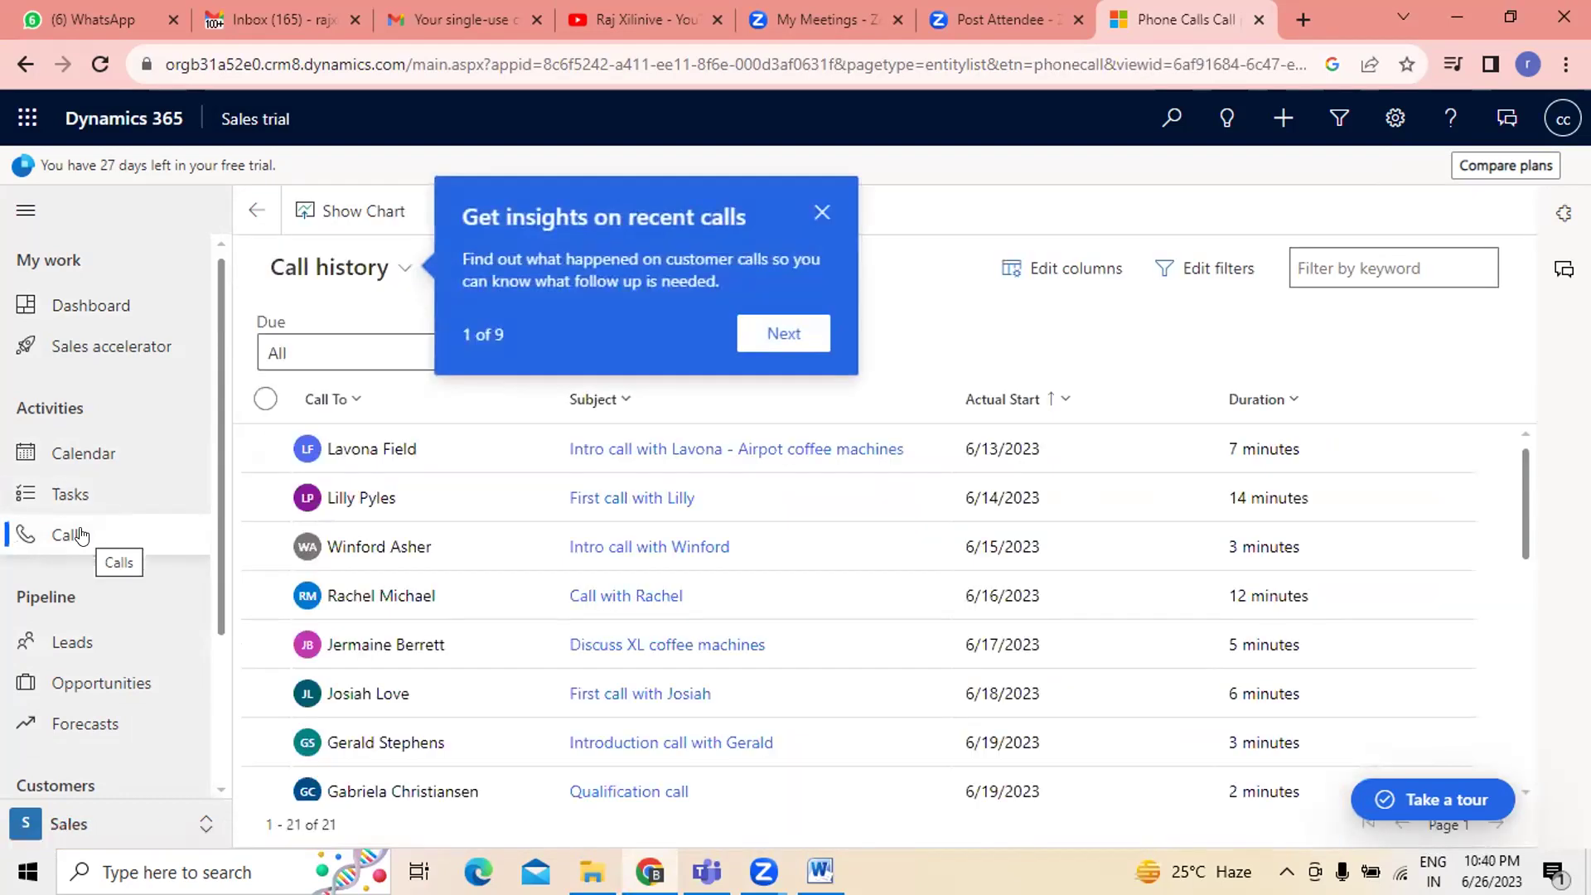
{"action": "left_click", "coordinate": [71, 642]}
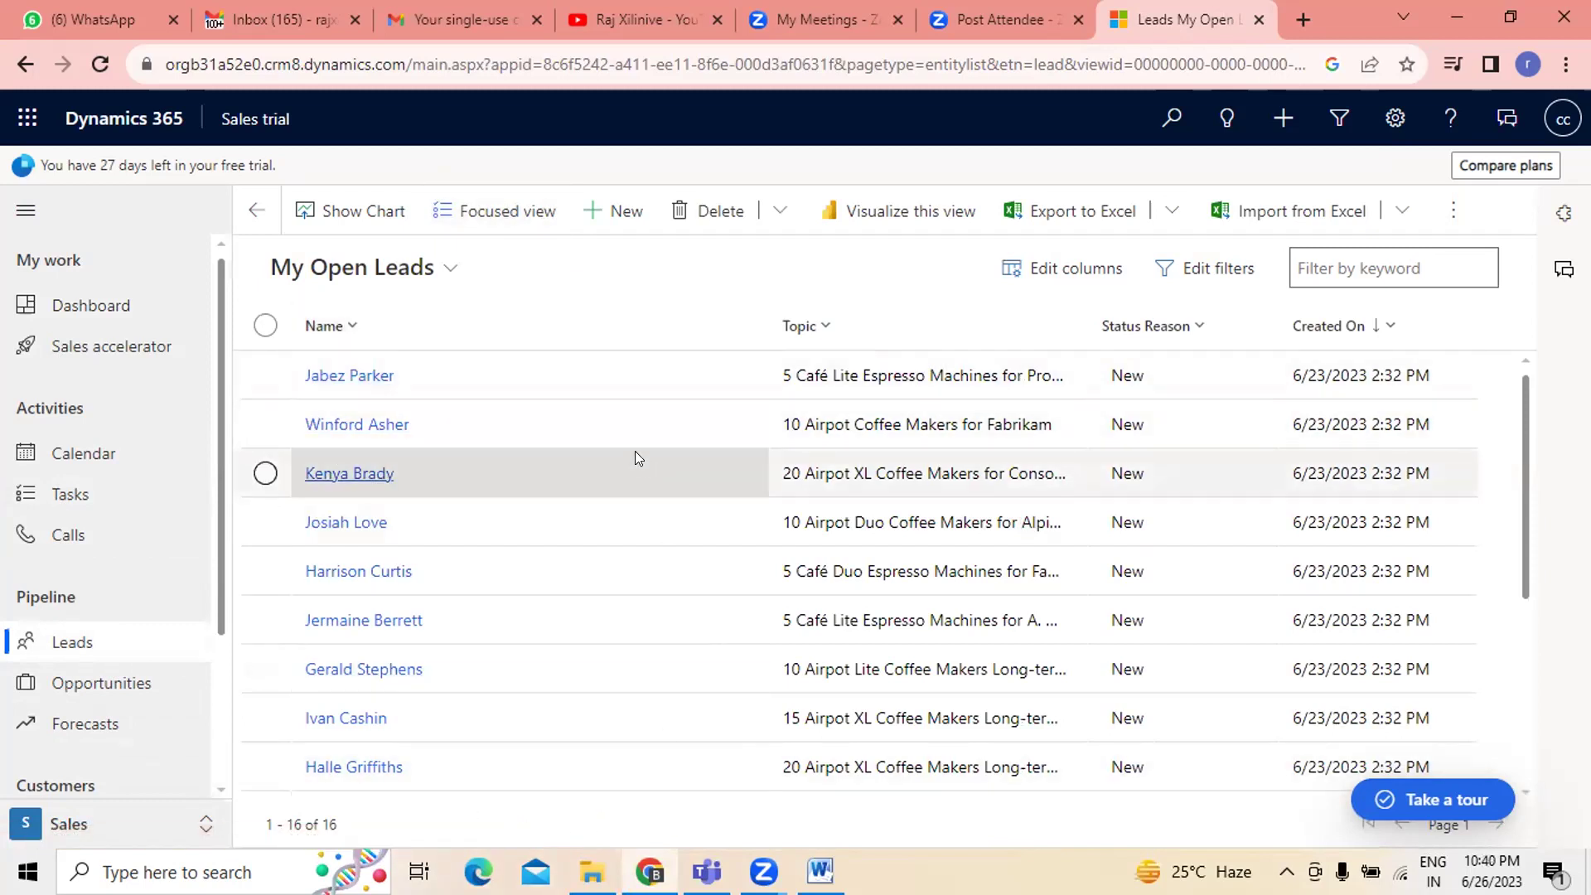
{"action": "scroll", "coordinate": [635, 454], "scroll_direction": "down", "scroll_amount": 5}
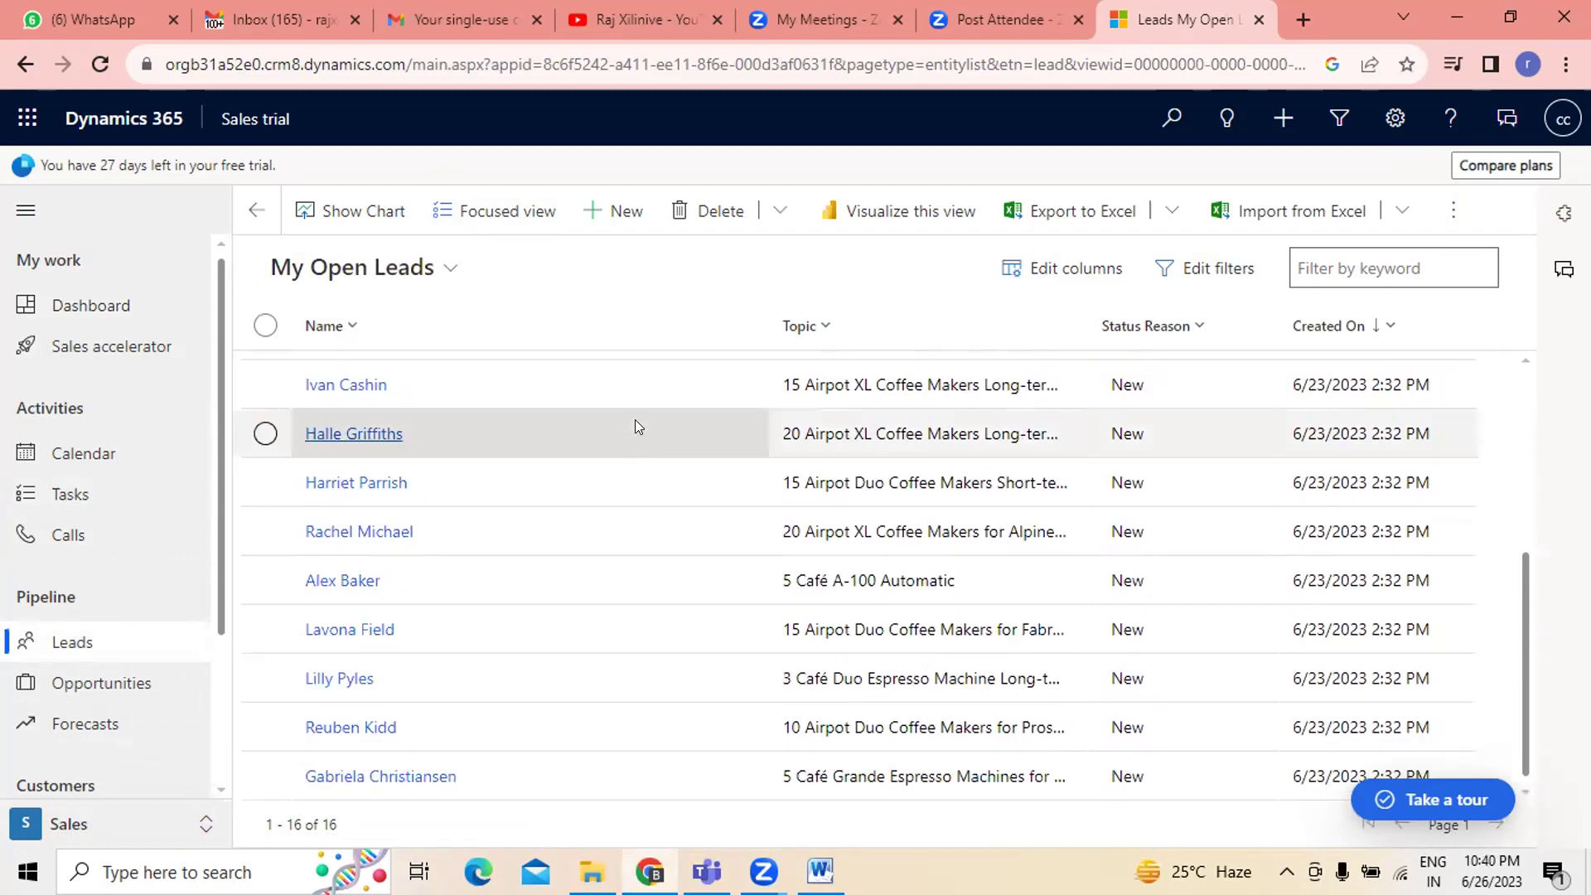
{"action": "scroll", "coordinate": [520, 641], "scroll_direction": "up", "scroll_amount": 5}
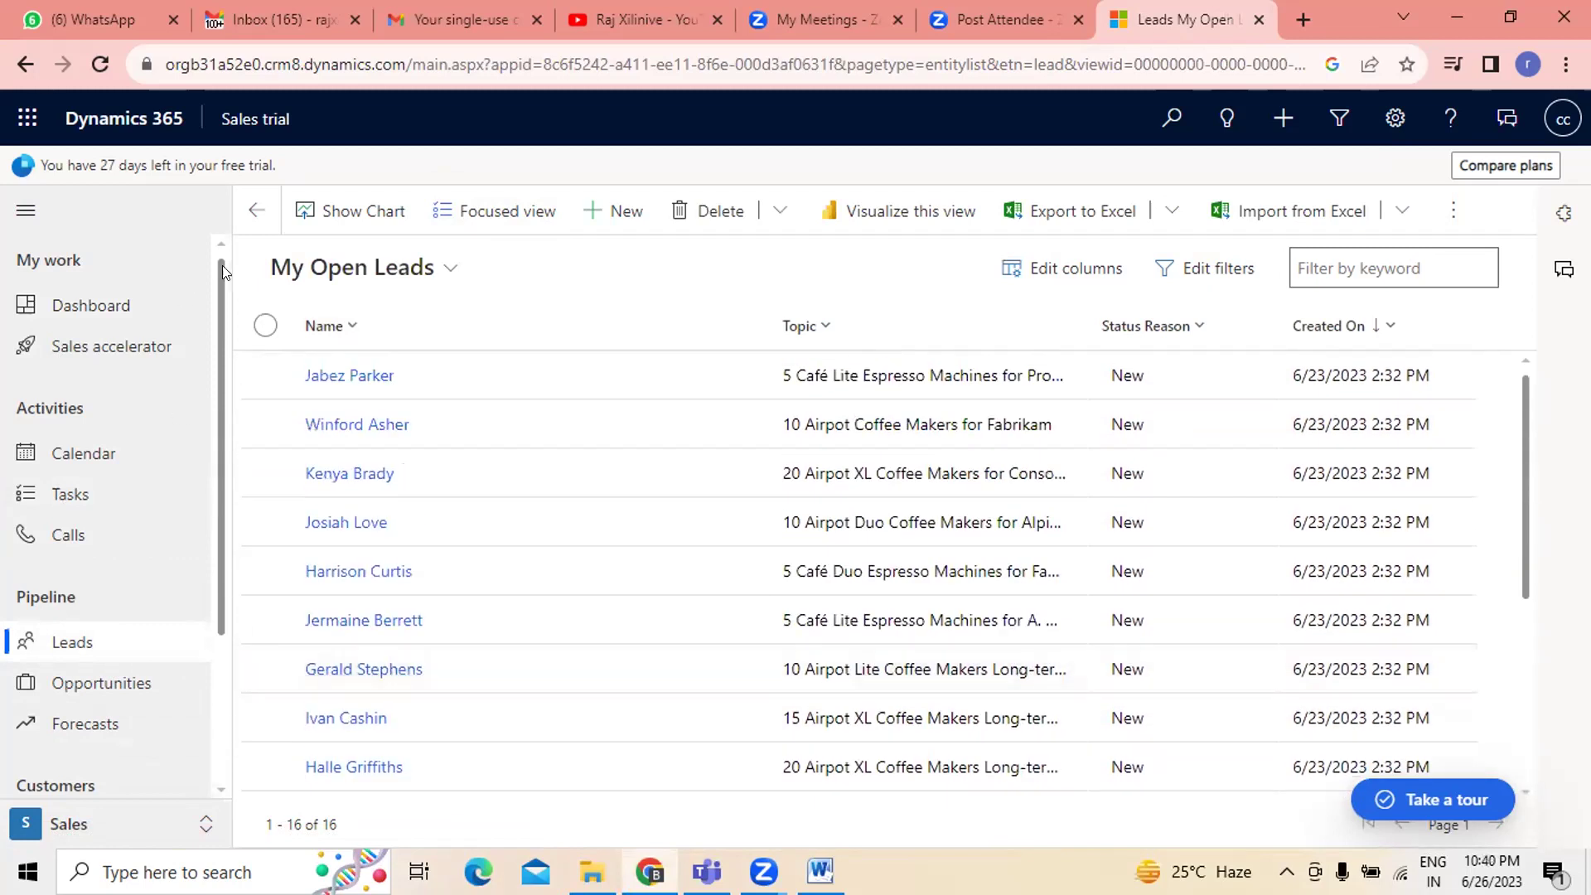
- Sort My Open Leads by Name A to Z and start a new quick-create lead
{"action": "left_click", "coordinate": [348, 325]}
{"action": "left_click", "coordinate": [392, 361]}
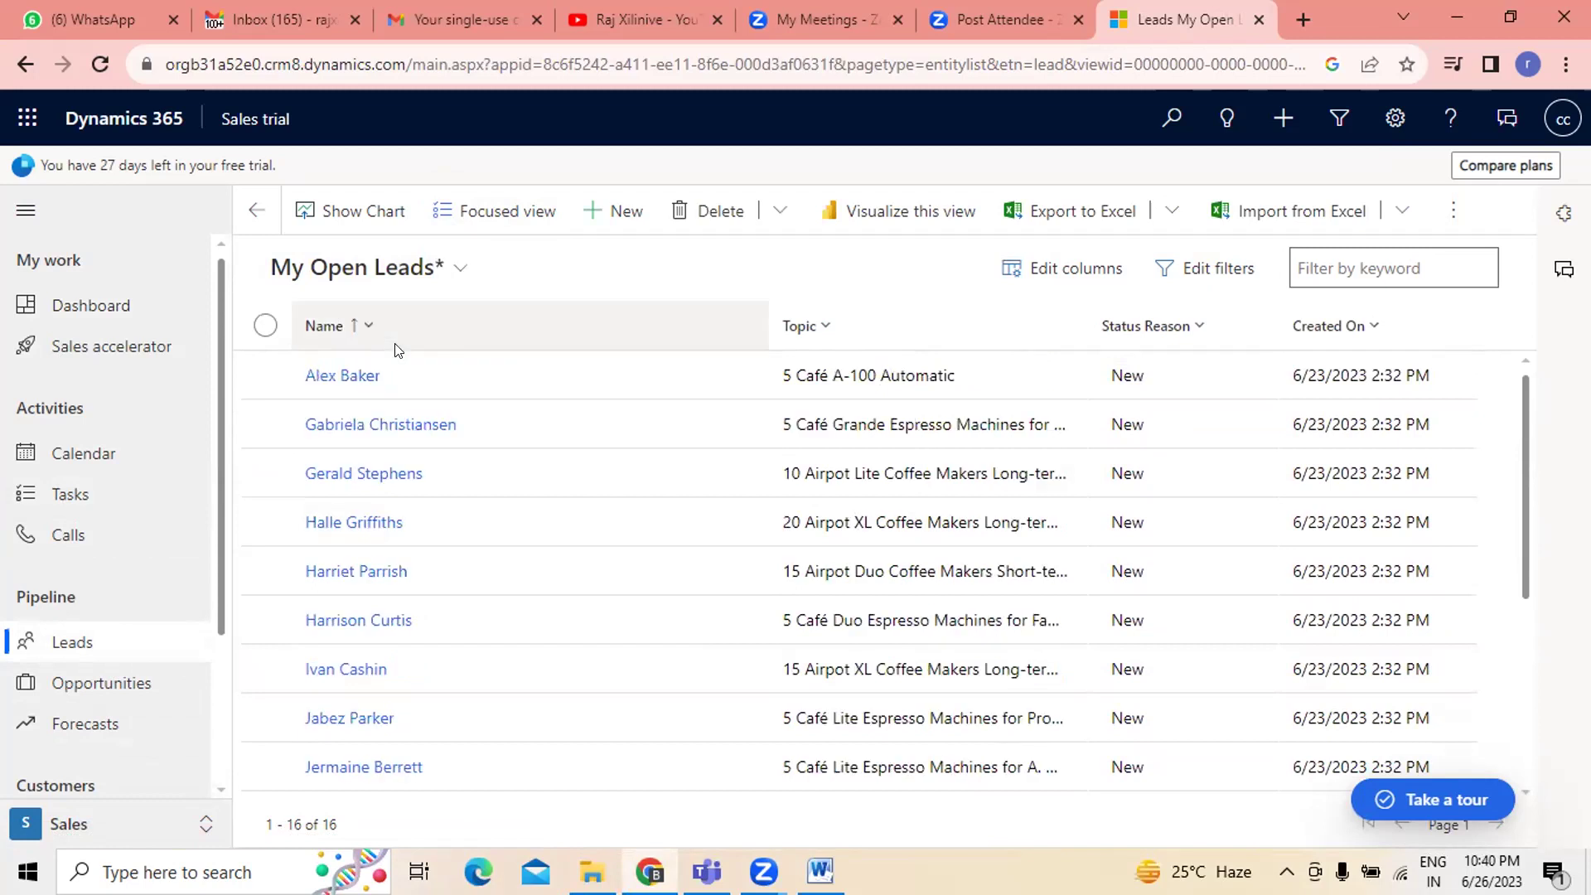
{"action": "left_click", "coordinate": [626, 213]}
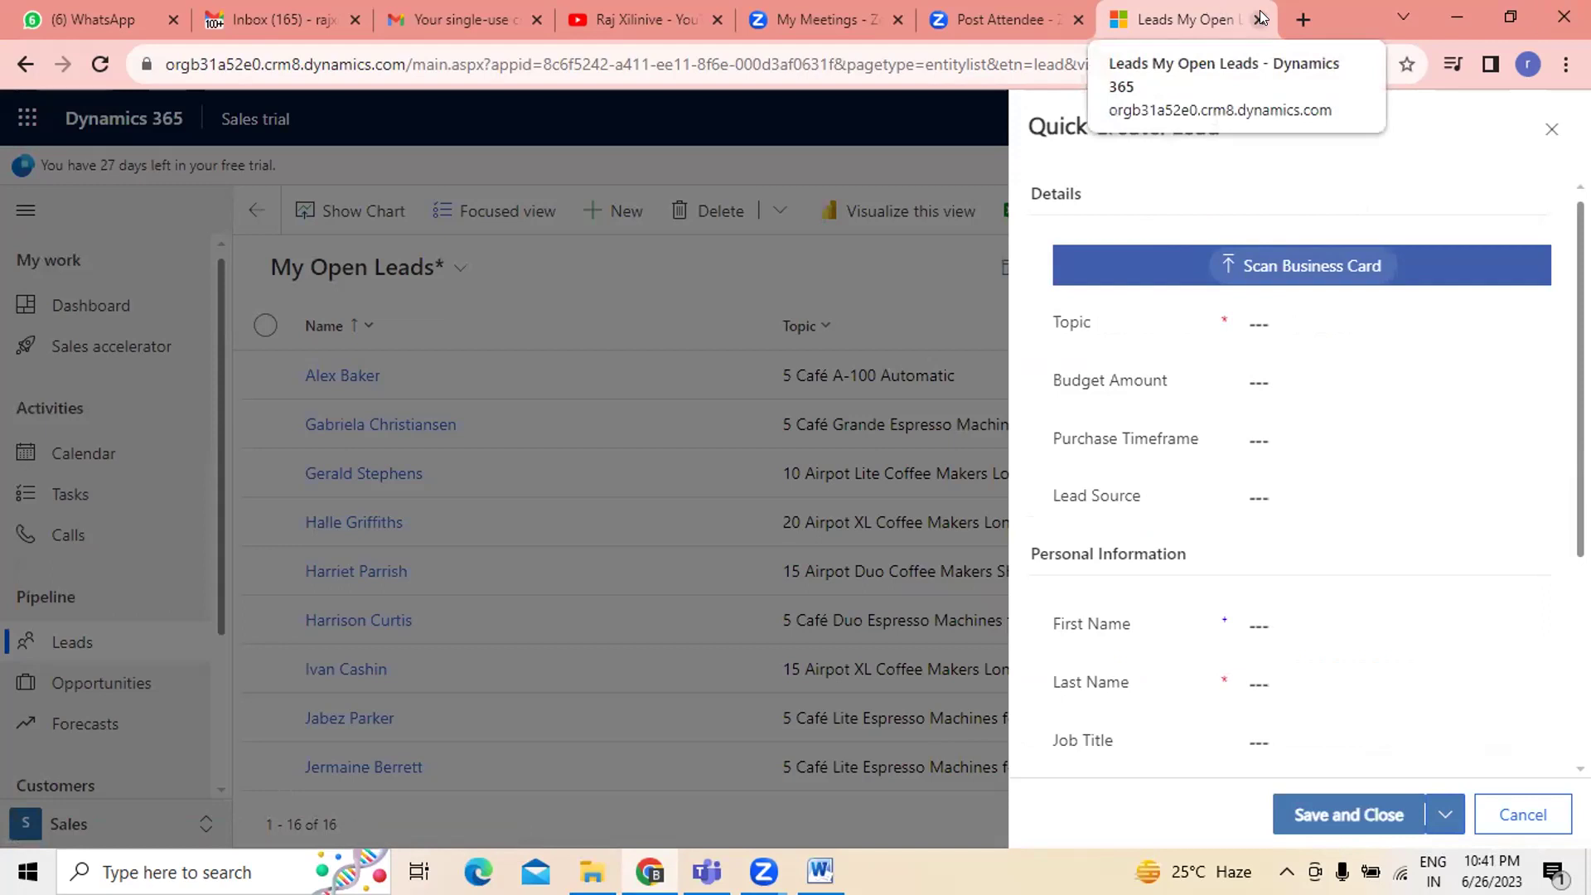
{"action": "left_click", "coordinate": [1274, 268]}
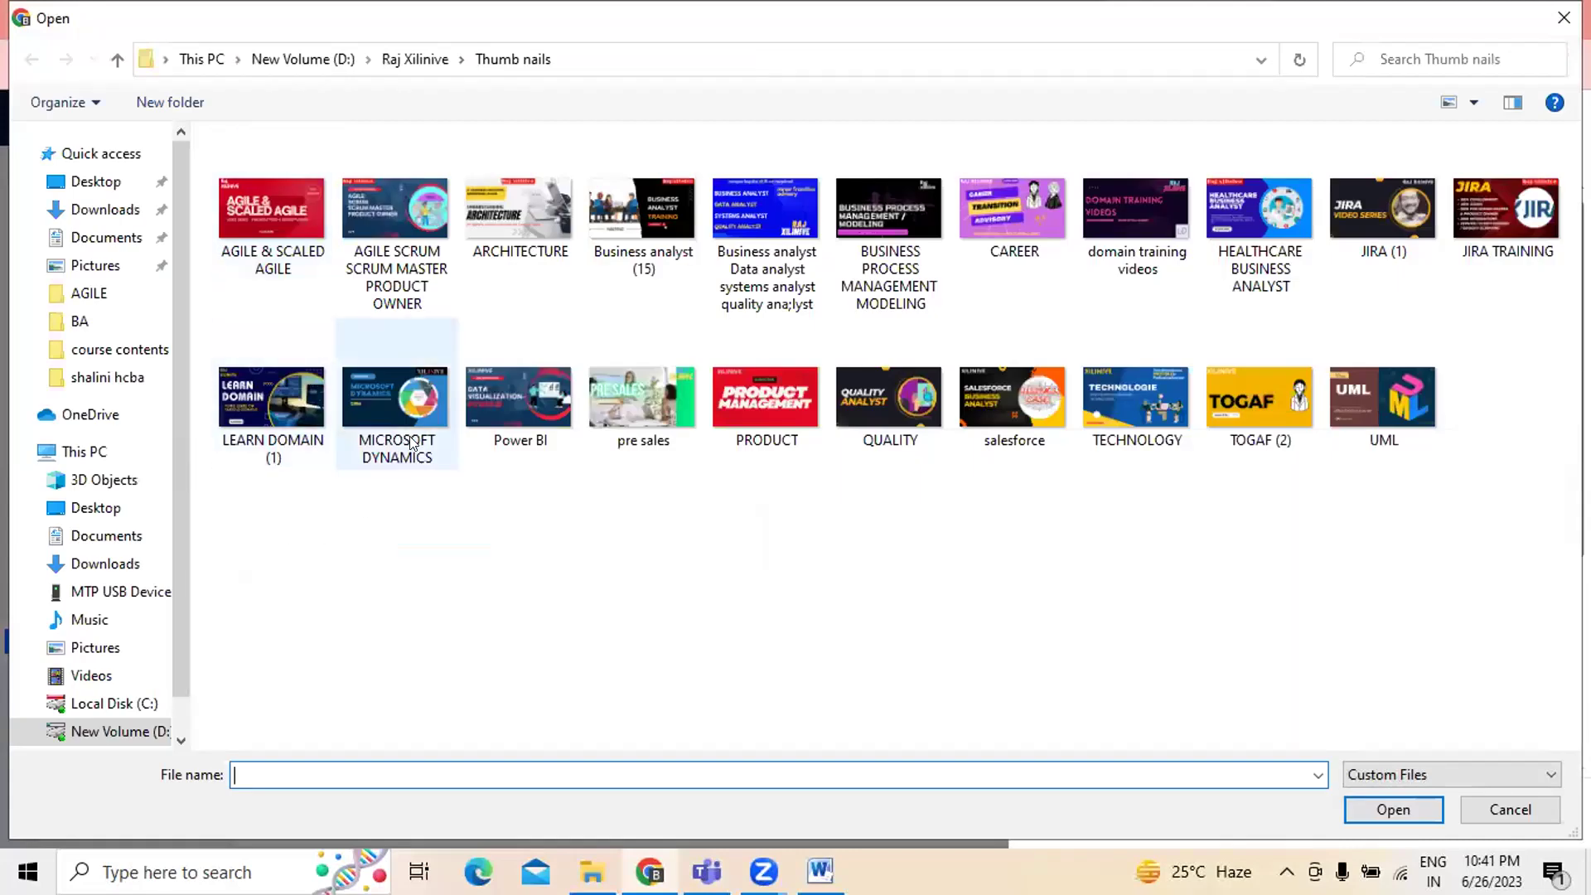
{"action": "left_click", "coordinate": [409, 436]}
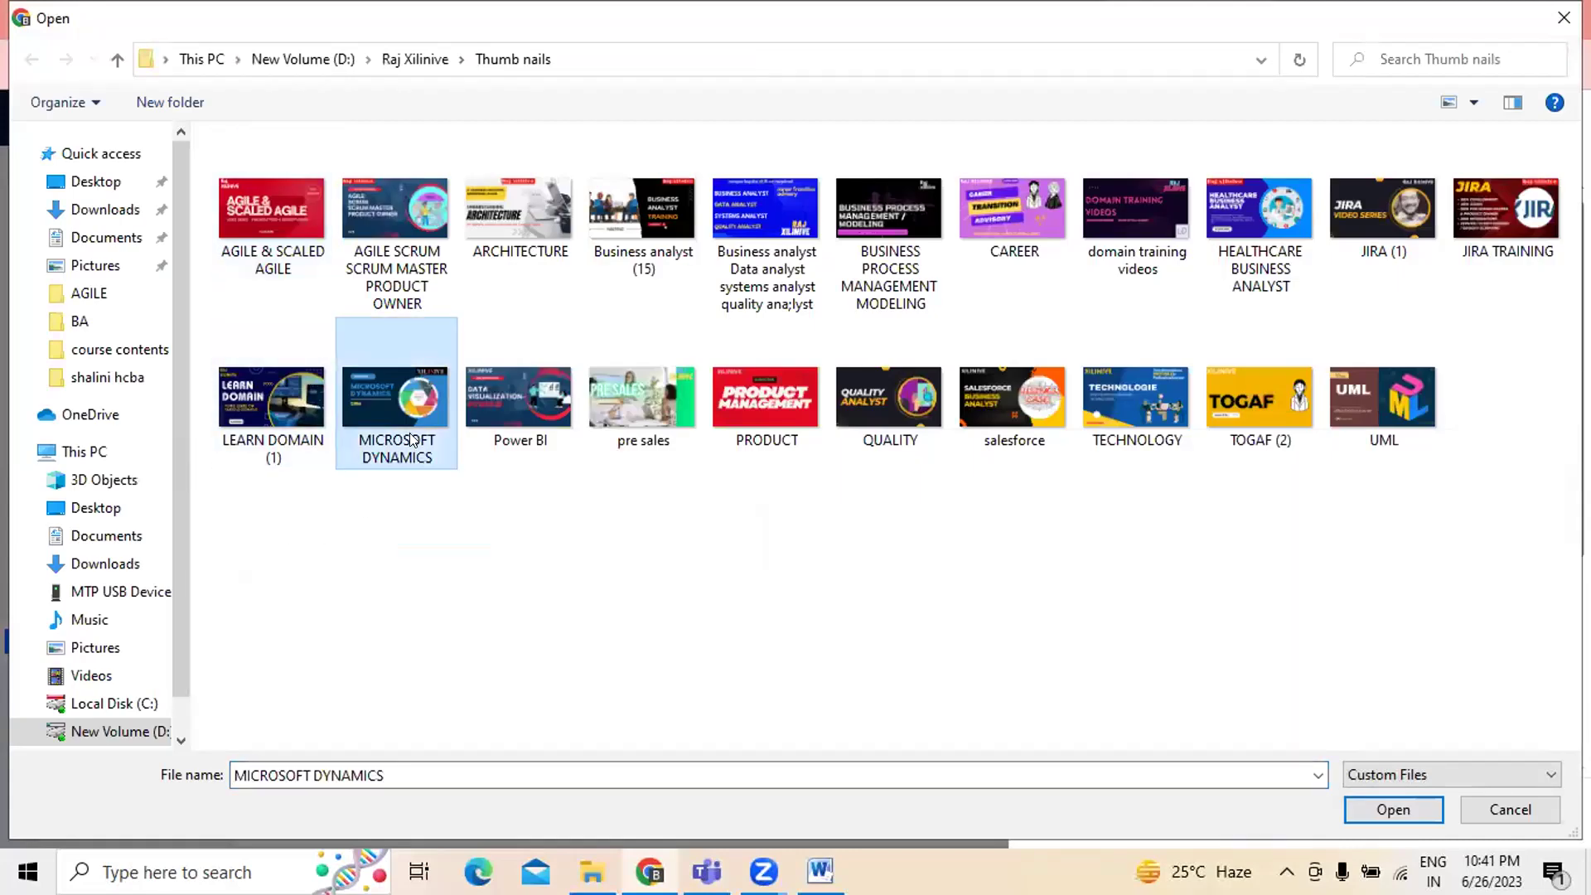
{"action": "left_click", "coordinate": [1489, 807]}
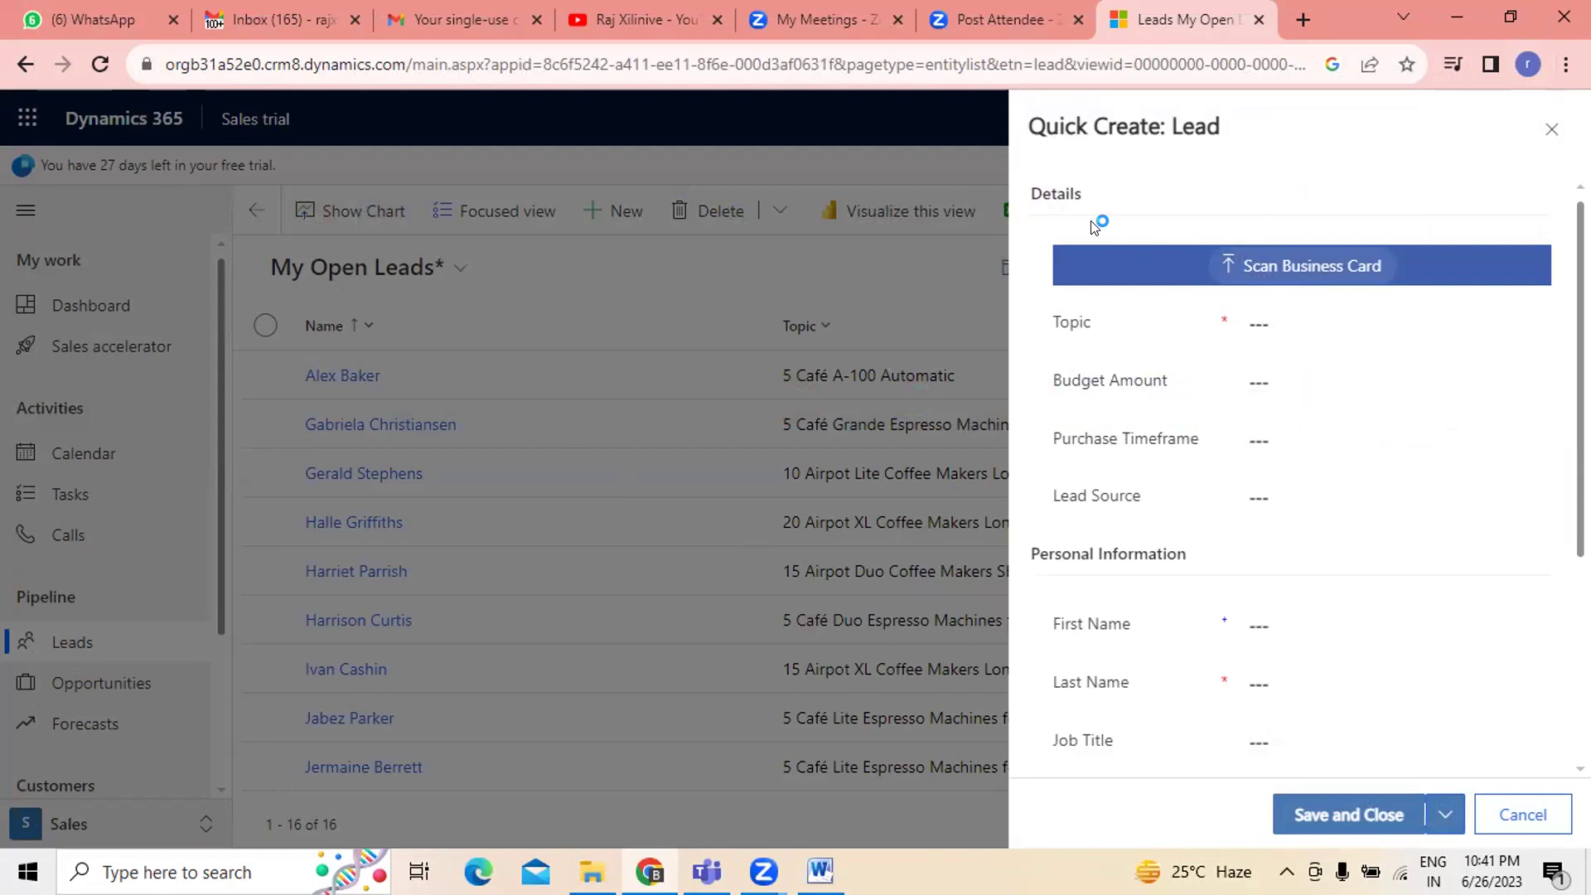
- Enter Topic 'integration' and Budget Amount 100000 on the quick-create lead form
{"action": "left_click", "coordinate": [1244, 315]}
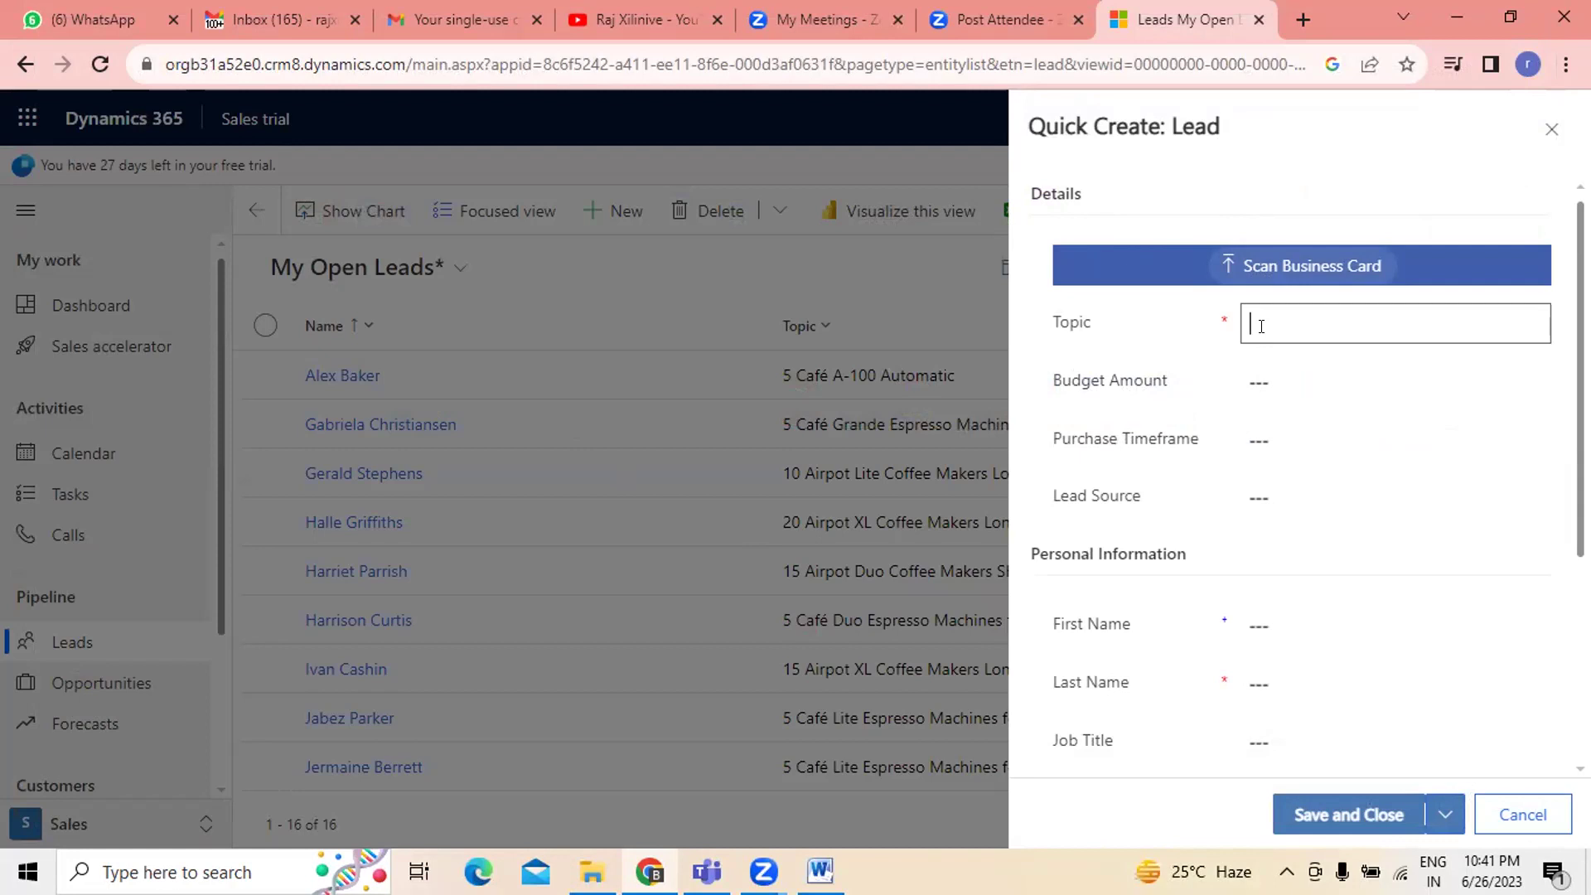
{"action": "type", "text": "integration"}
{"action": "left_click", "coordinate": [1263, 385]}
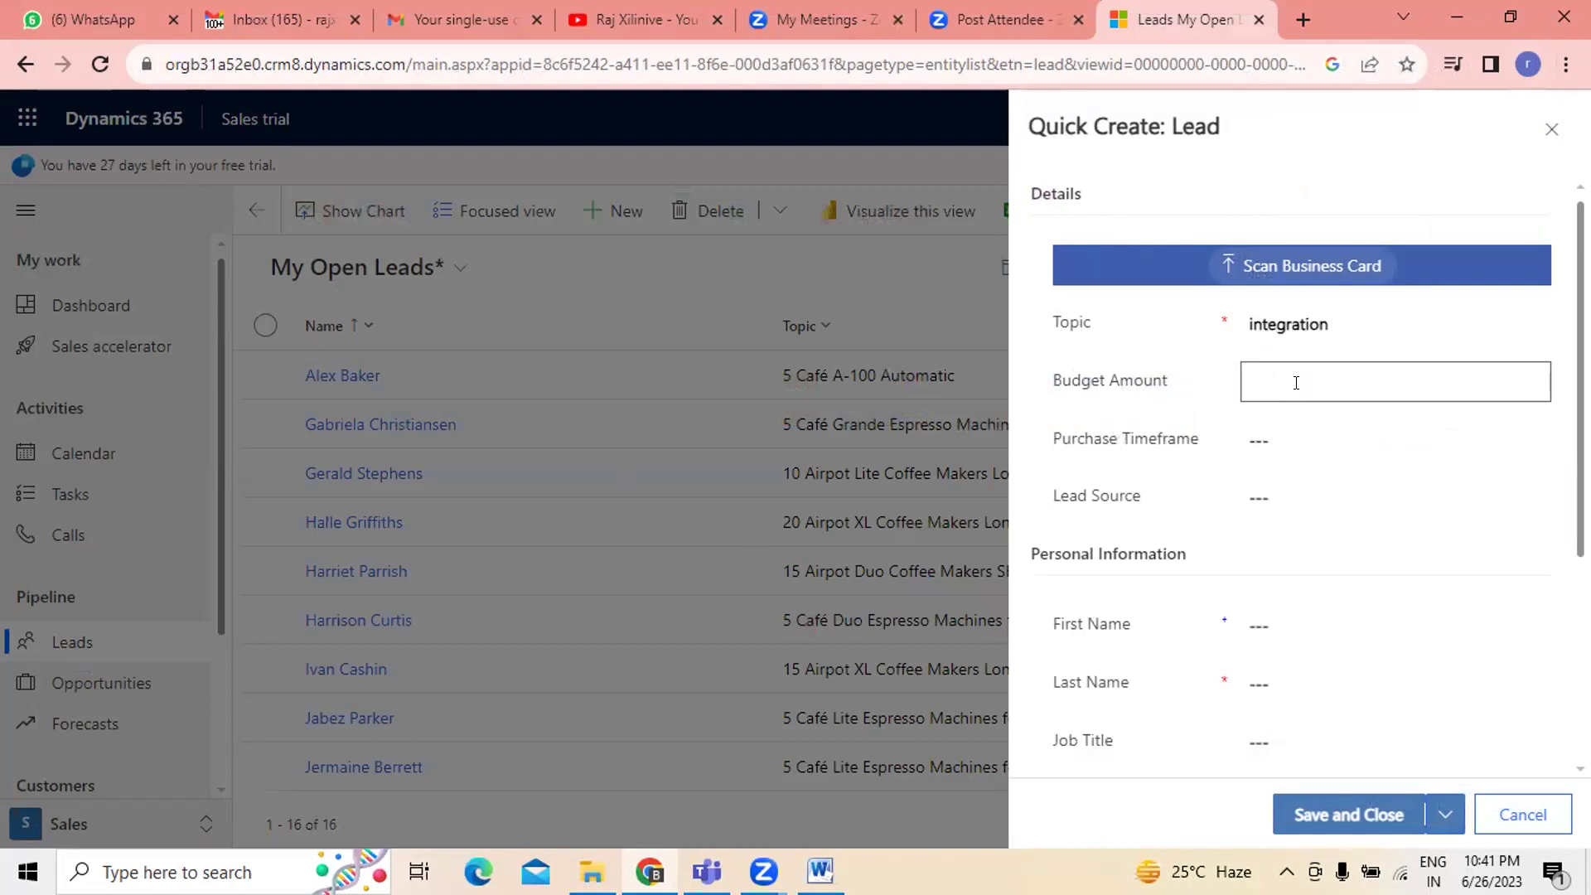
{"action": "type", "text": "100"}
{"action": "key", "text": "Tab"}
{"action": "key", "text": "alt+Down"}
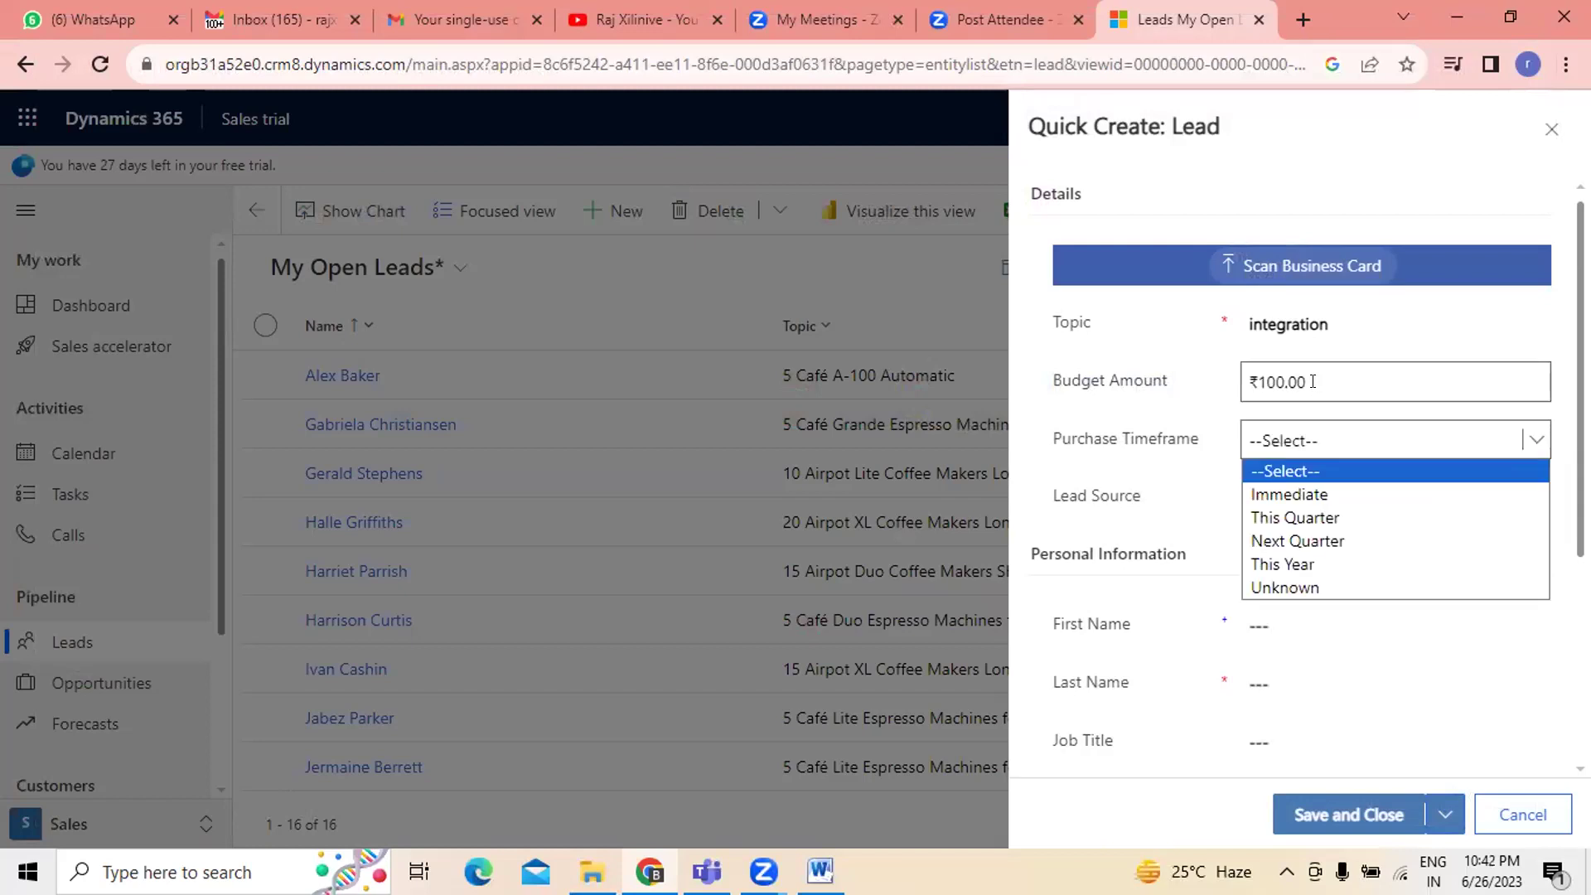
{"action": "left_click", "coordinate": [1281, 374]}
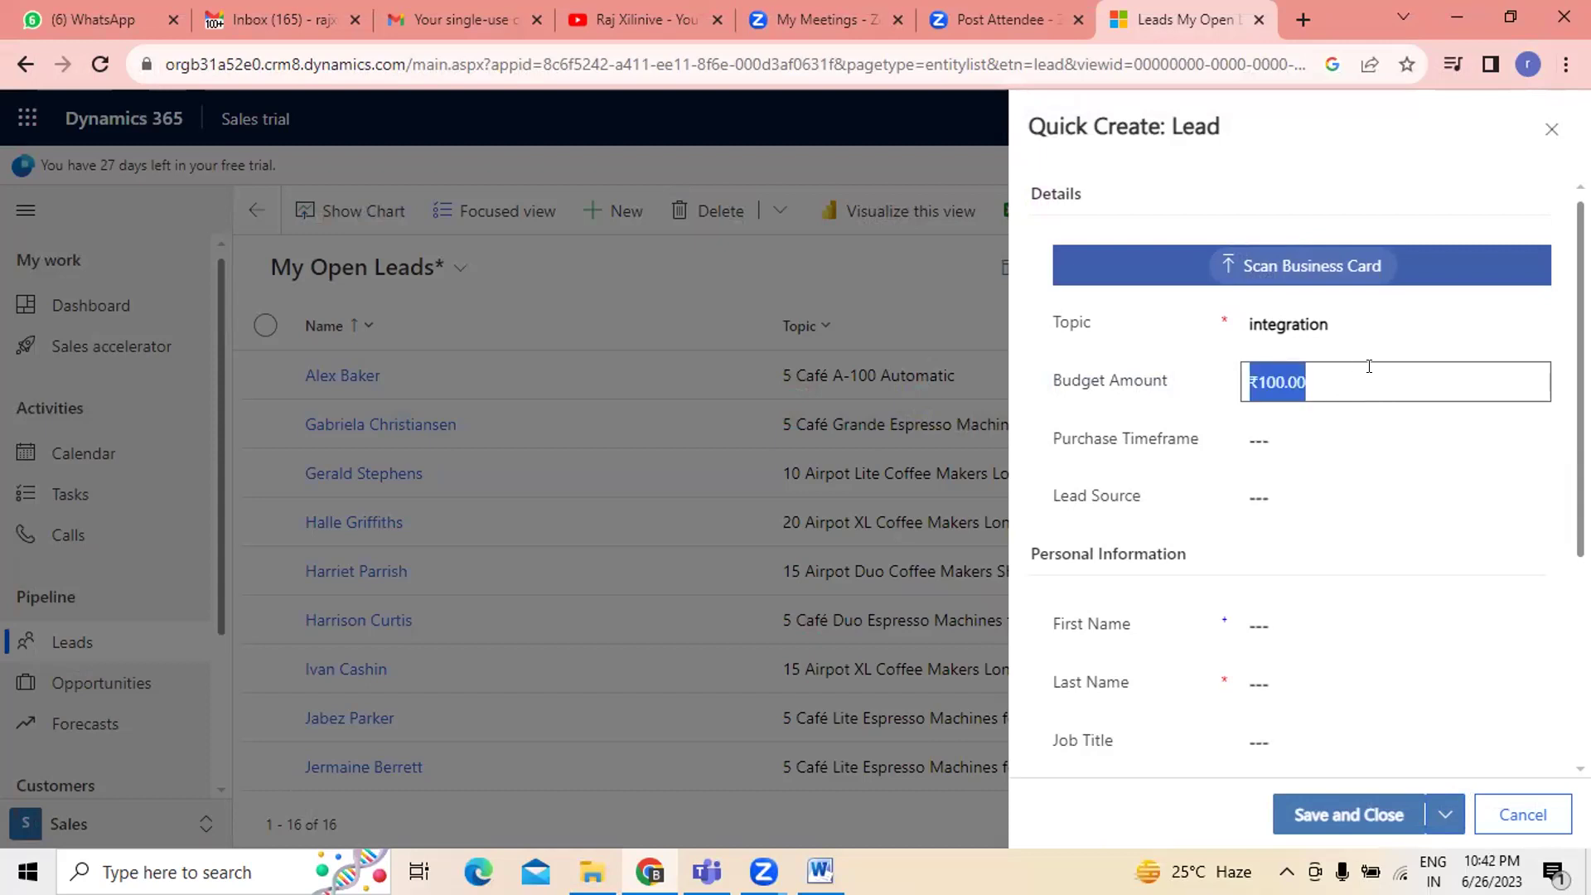
{"action": "type", "text": "100000"}
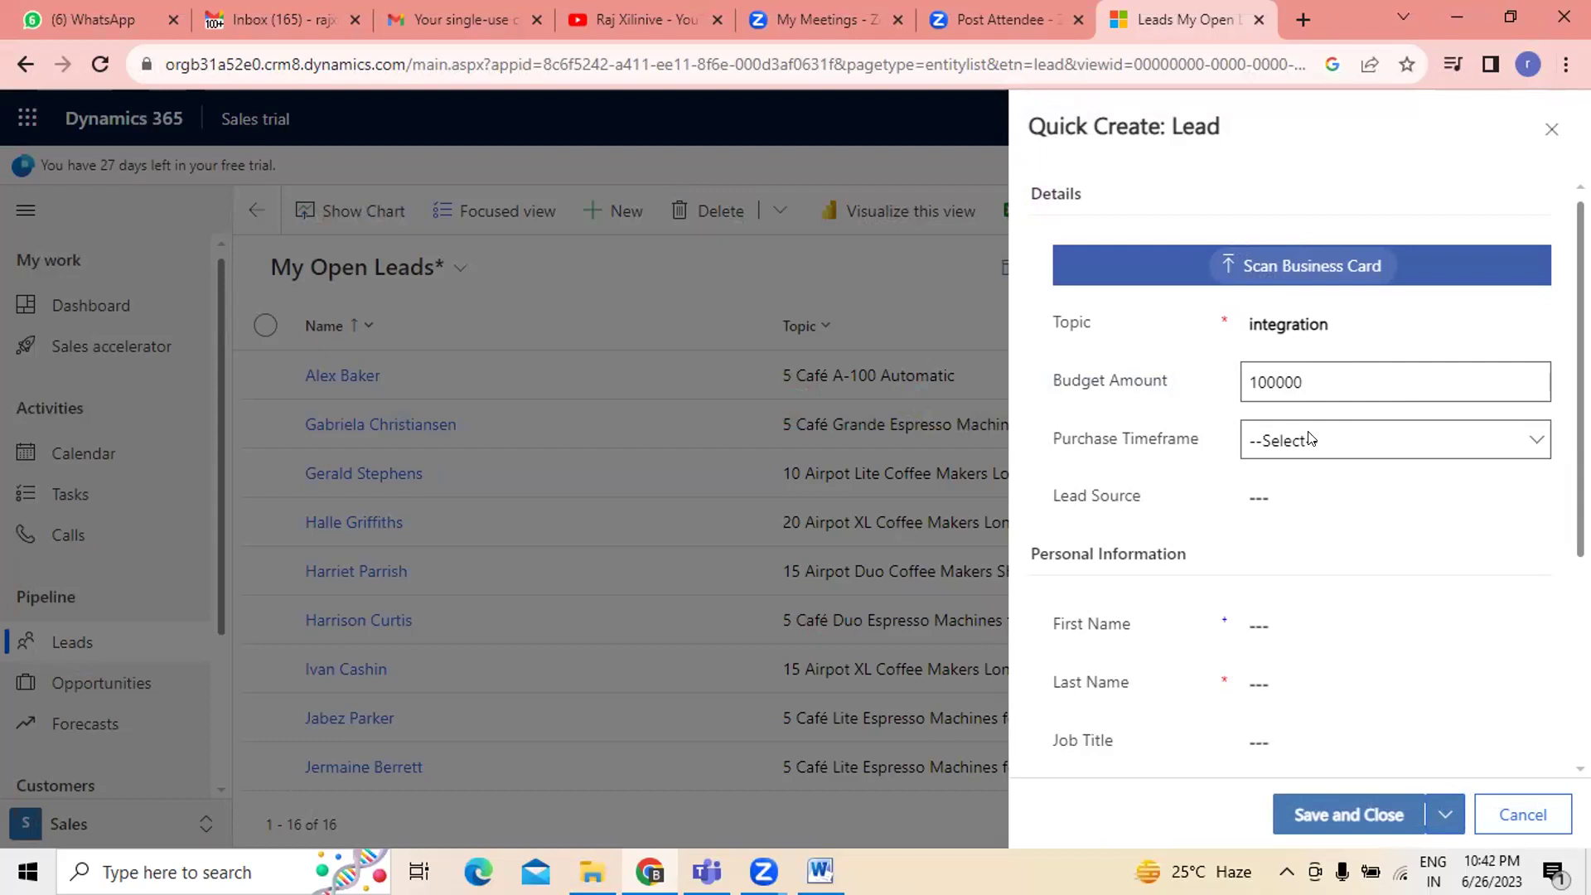
{"action": "left_click", "coordinate": [1334, 426]}
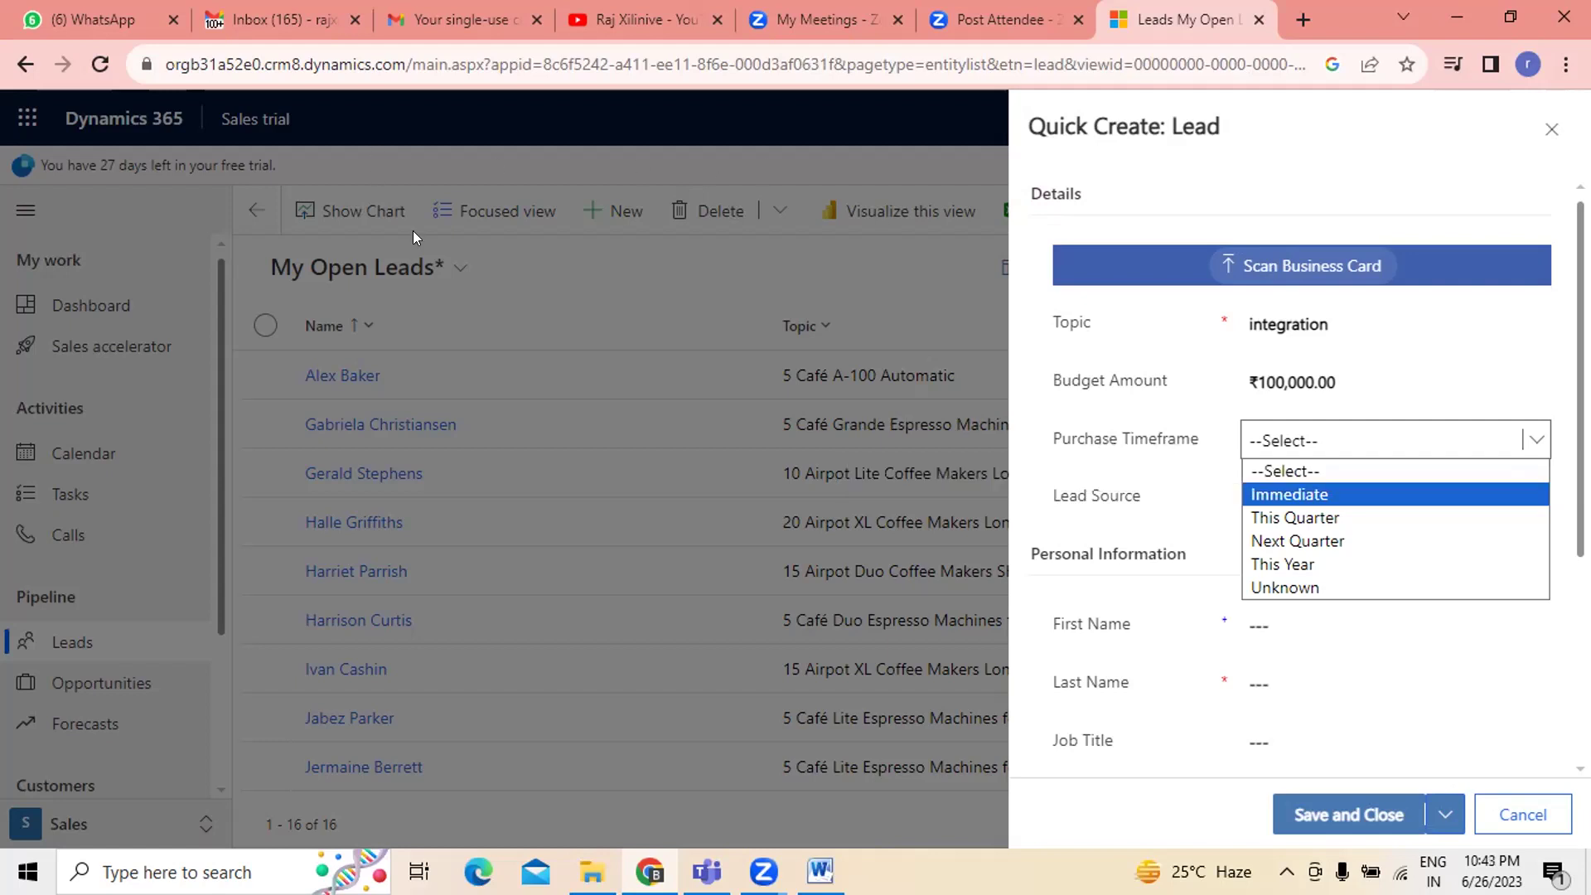
- Confirm the 100000 budget amount and set Purchase Timeframe to This Quarter
{"action": "left_click", "coordinate": [1371, 385]}
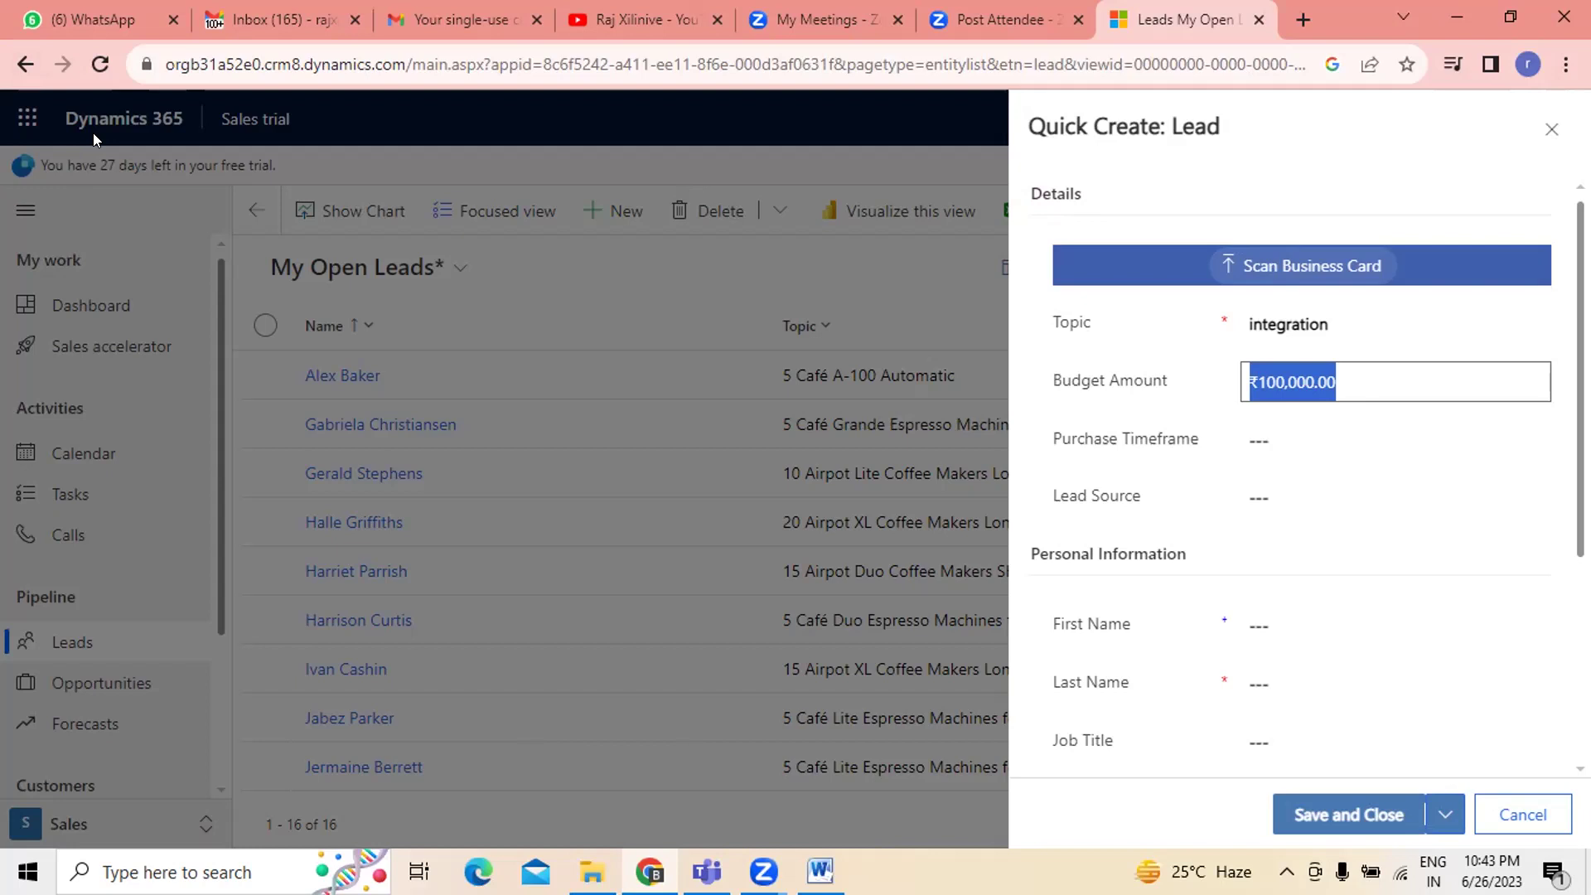
{"action": "left_click", "coordinate": [1359, 382]}
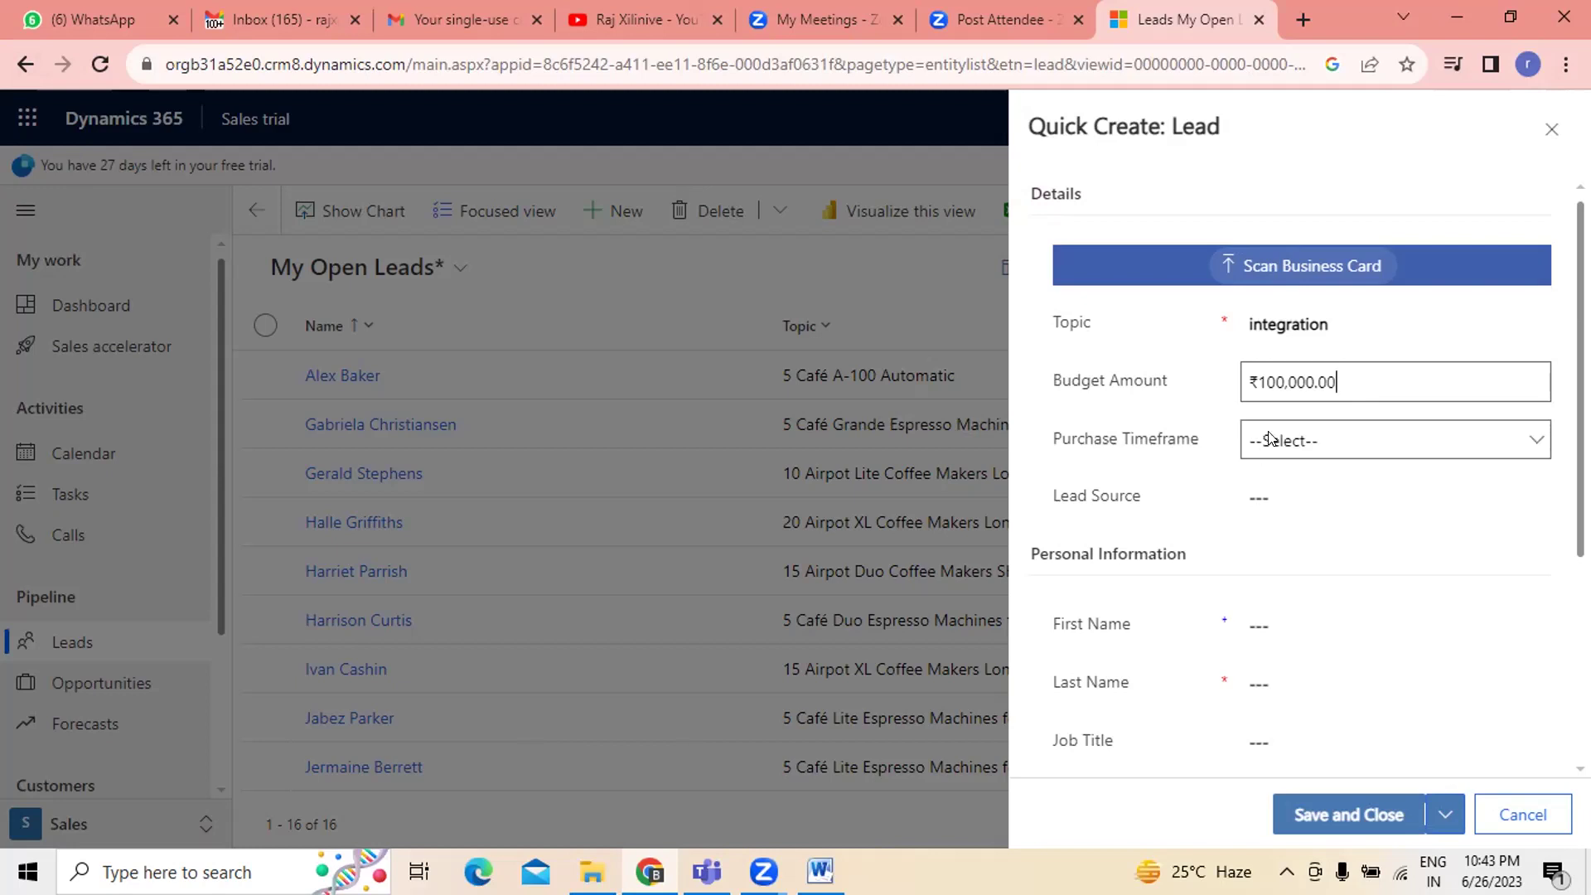
{"action": "left_click", "coordinate": [1270, 438]}
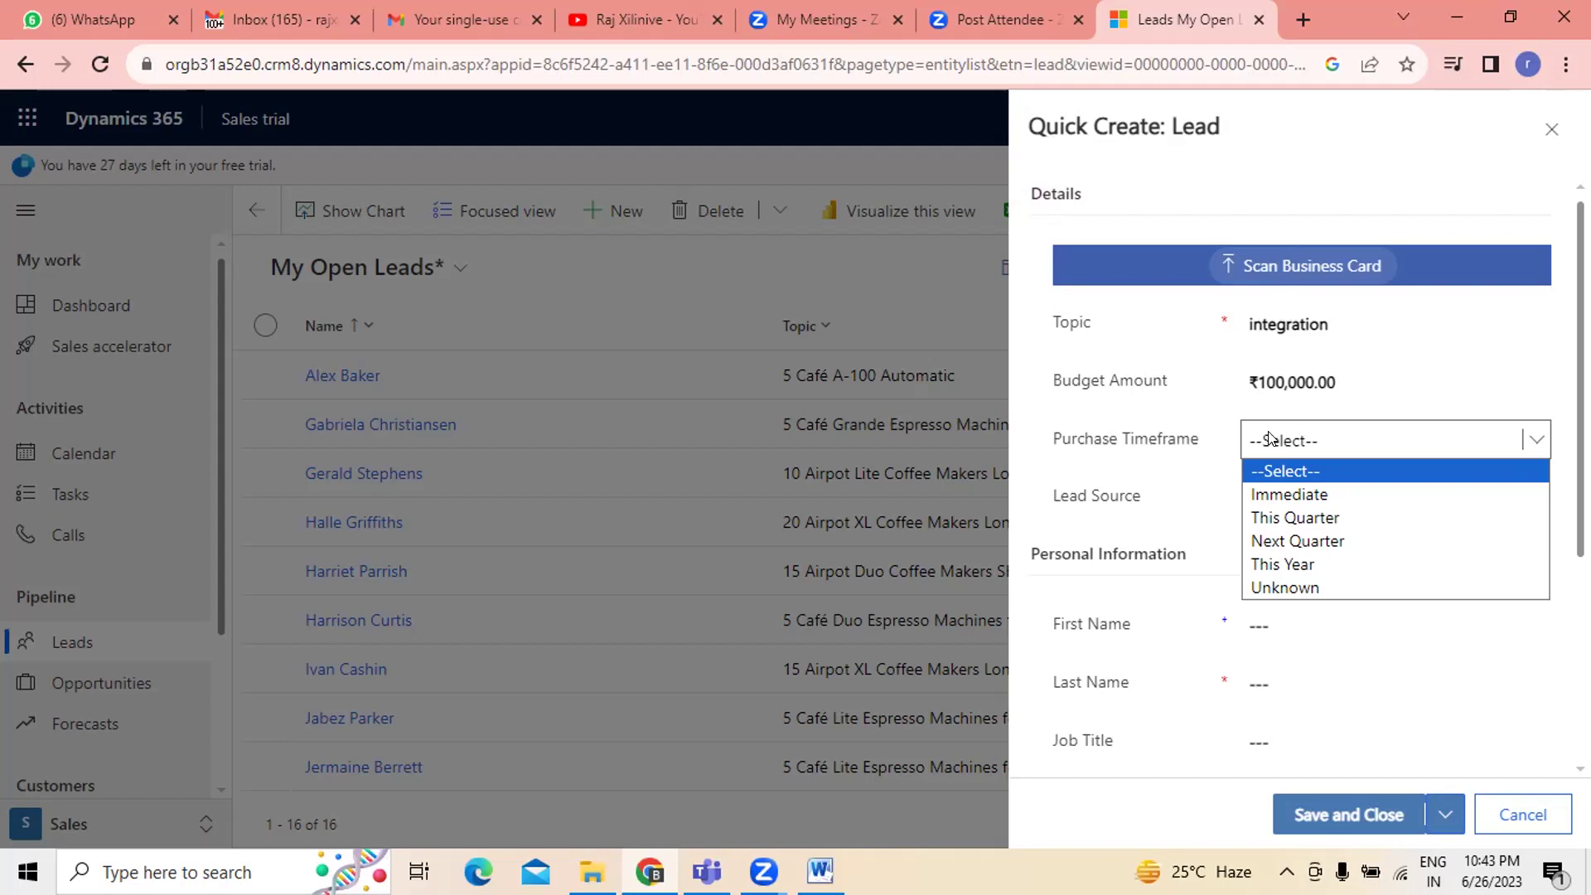
{"action": "left_click", "coordinate": [1306, 517]}
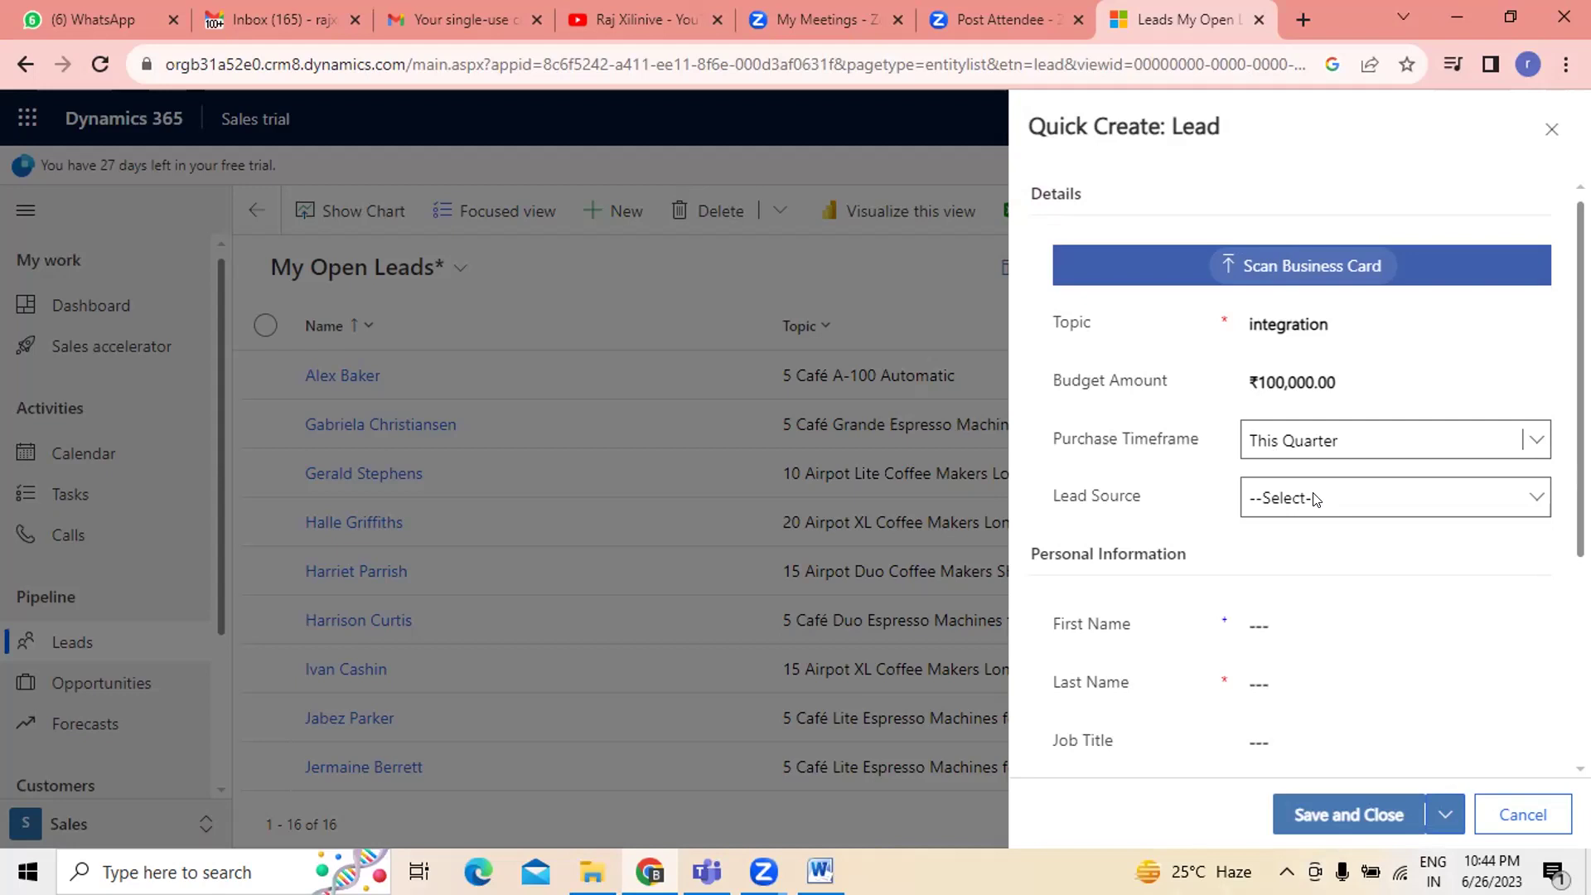
- Set the lead's Lead Source to Partner
{"action": "left_click", "coordinate": [1315, 498]}
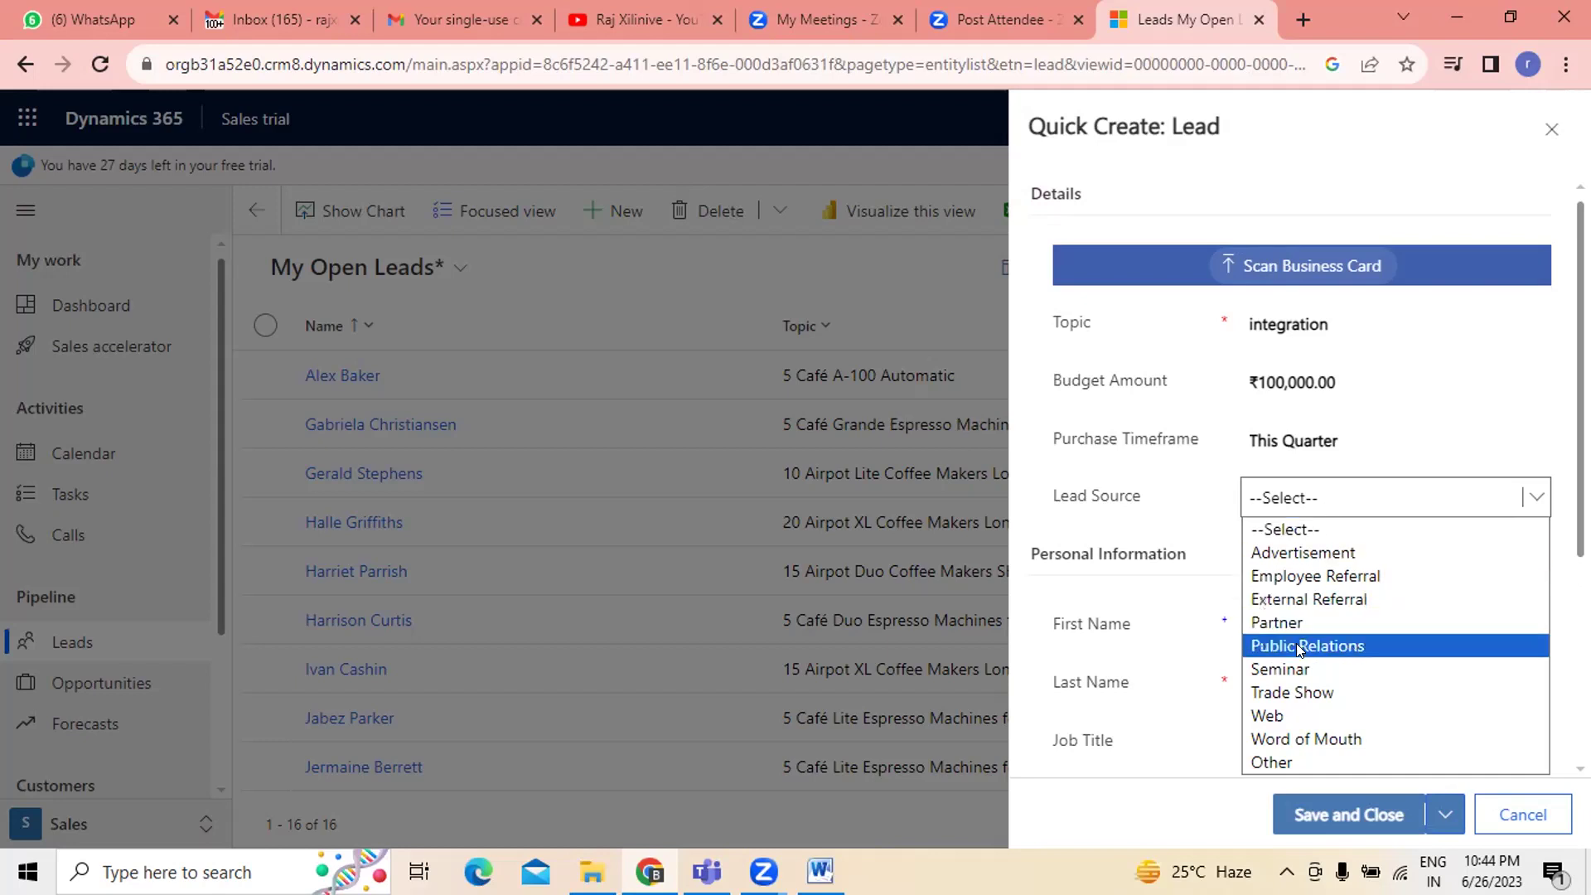
{"action": "left_click", "coordinate": [1292, 620]}
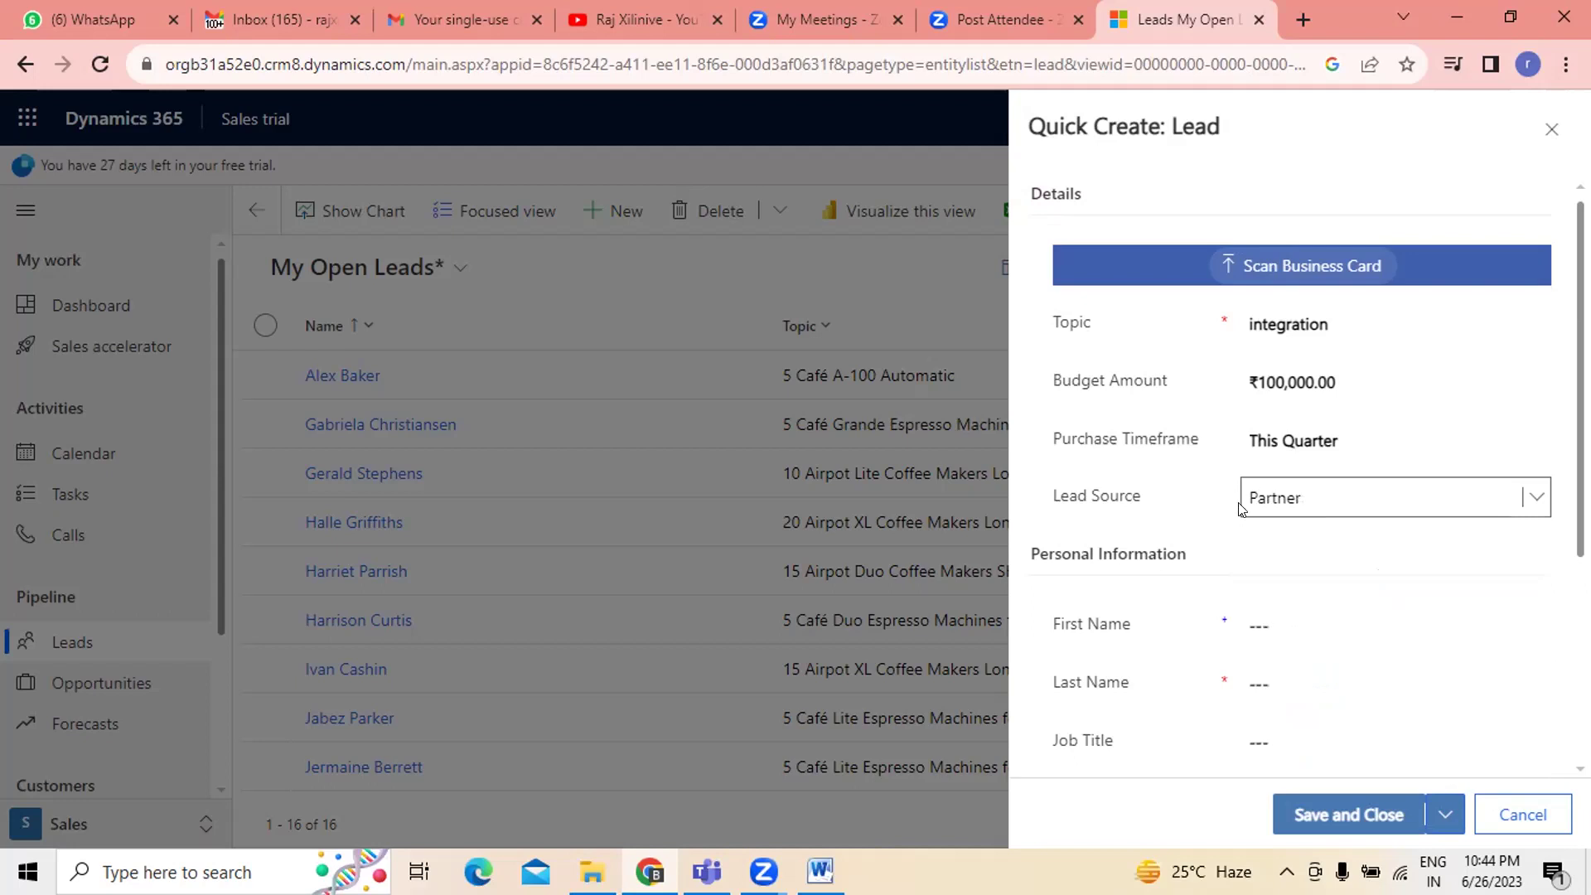
{"action": "left_click", "coordinate": [1274, 499]}
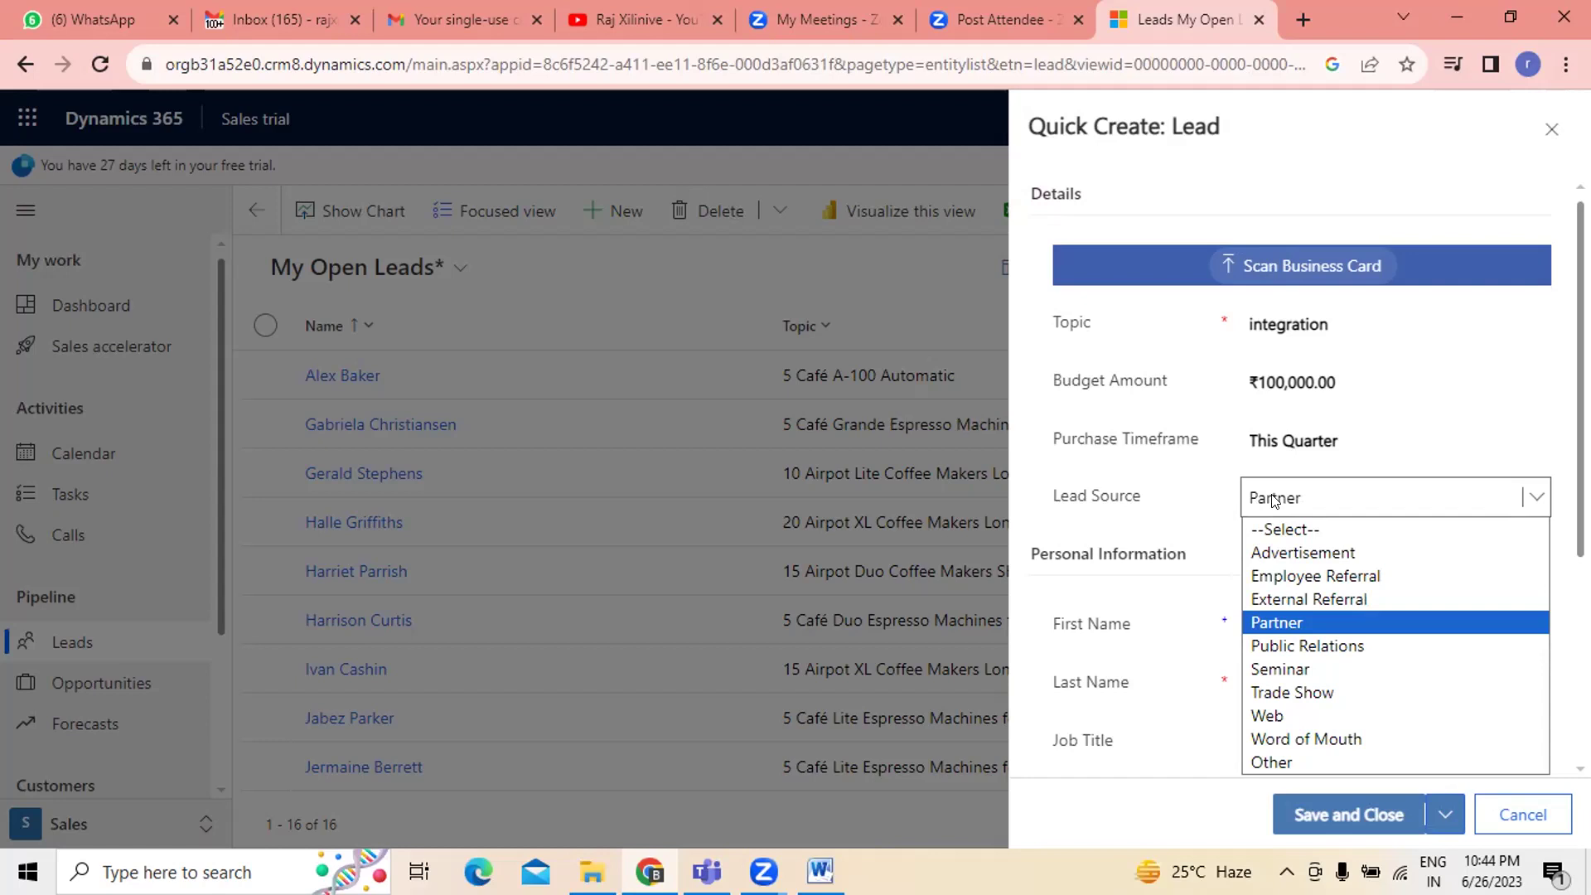
- Keep Partner as lead source and enter the lead's first and last name
{"action": "left_click", "coordinate": [1296, 622]}
{"action": "left_click", "coordinate": [1295, 621]}
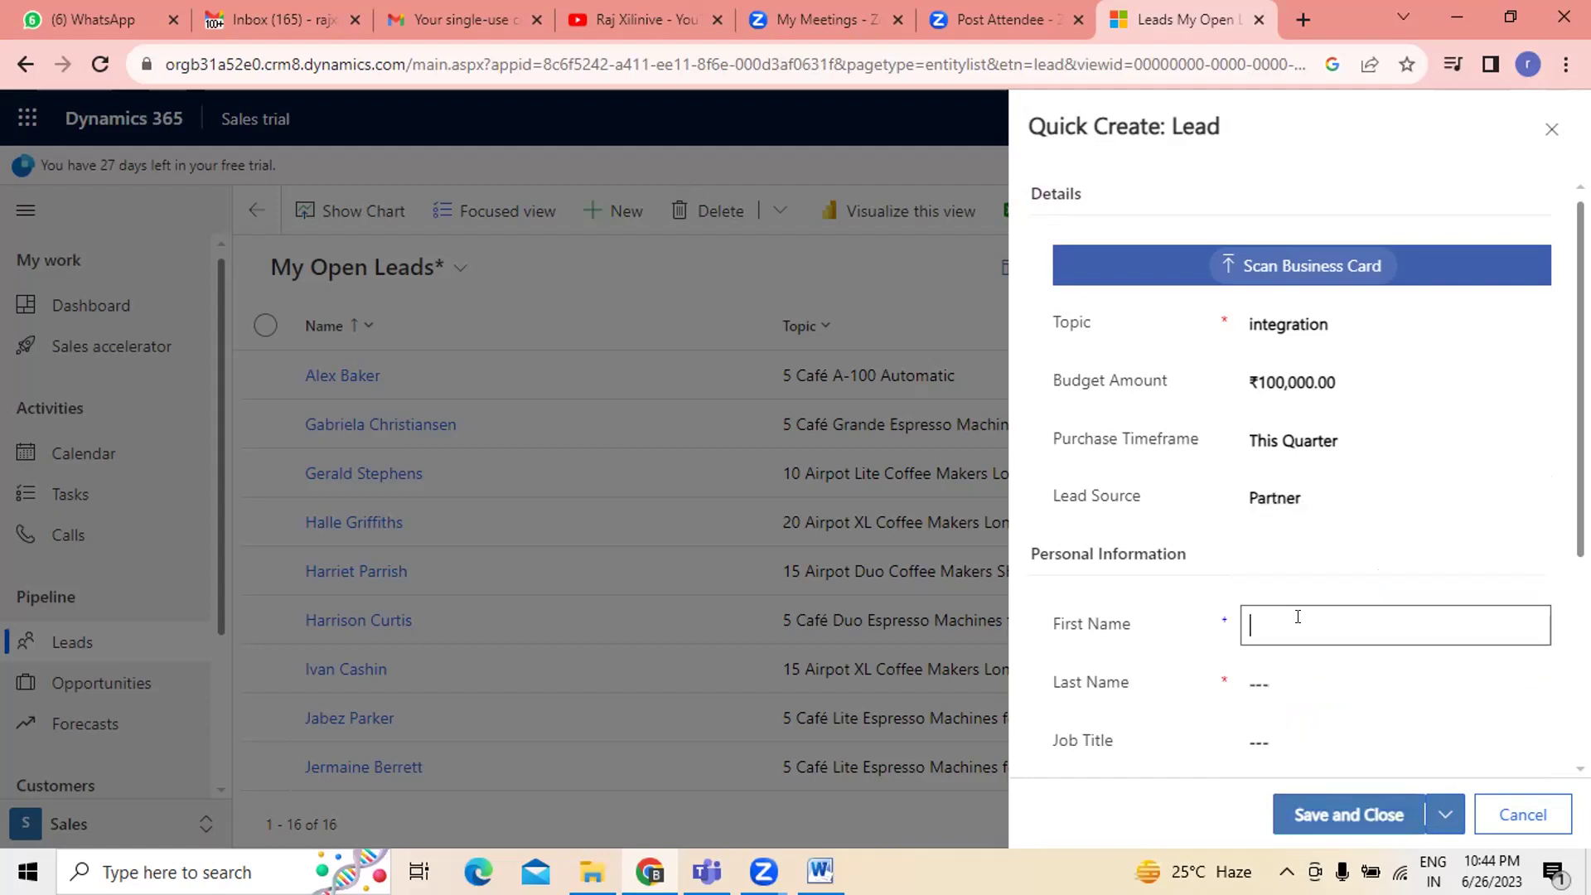
{"action": "scroll", "coordinate": [1300, 463], "scroll_direction": "down", "scroll_amount": 4}
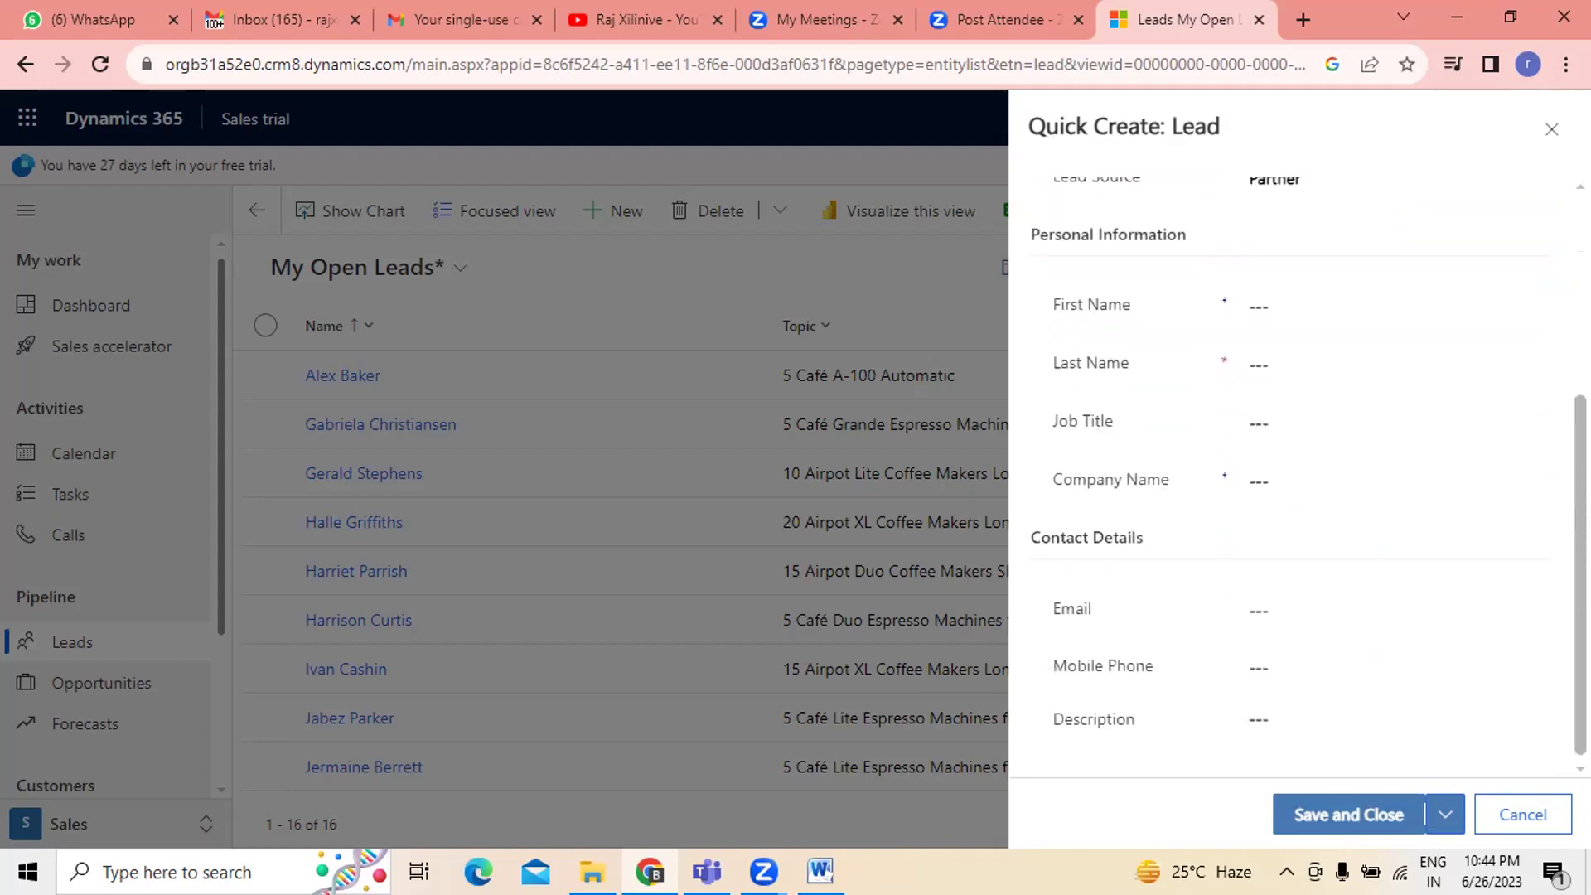
{"action": "scroll", "coordinate": [1154, 550], "scroll_direction": "up", "scroll_amount": 3}
{"action": "left_click", "coordinate": [1276, 511]}
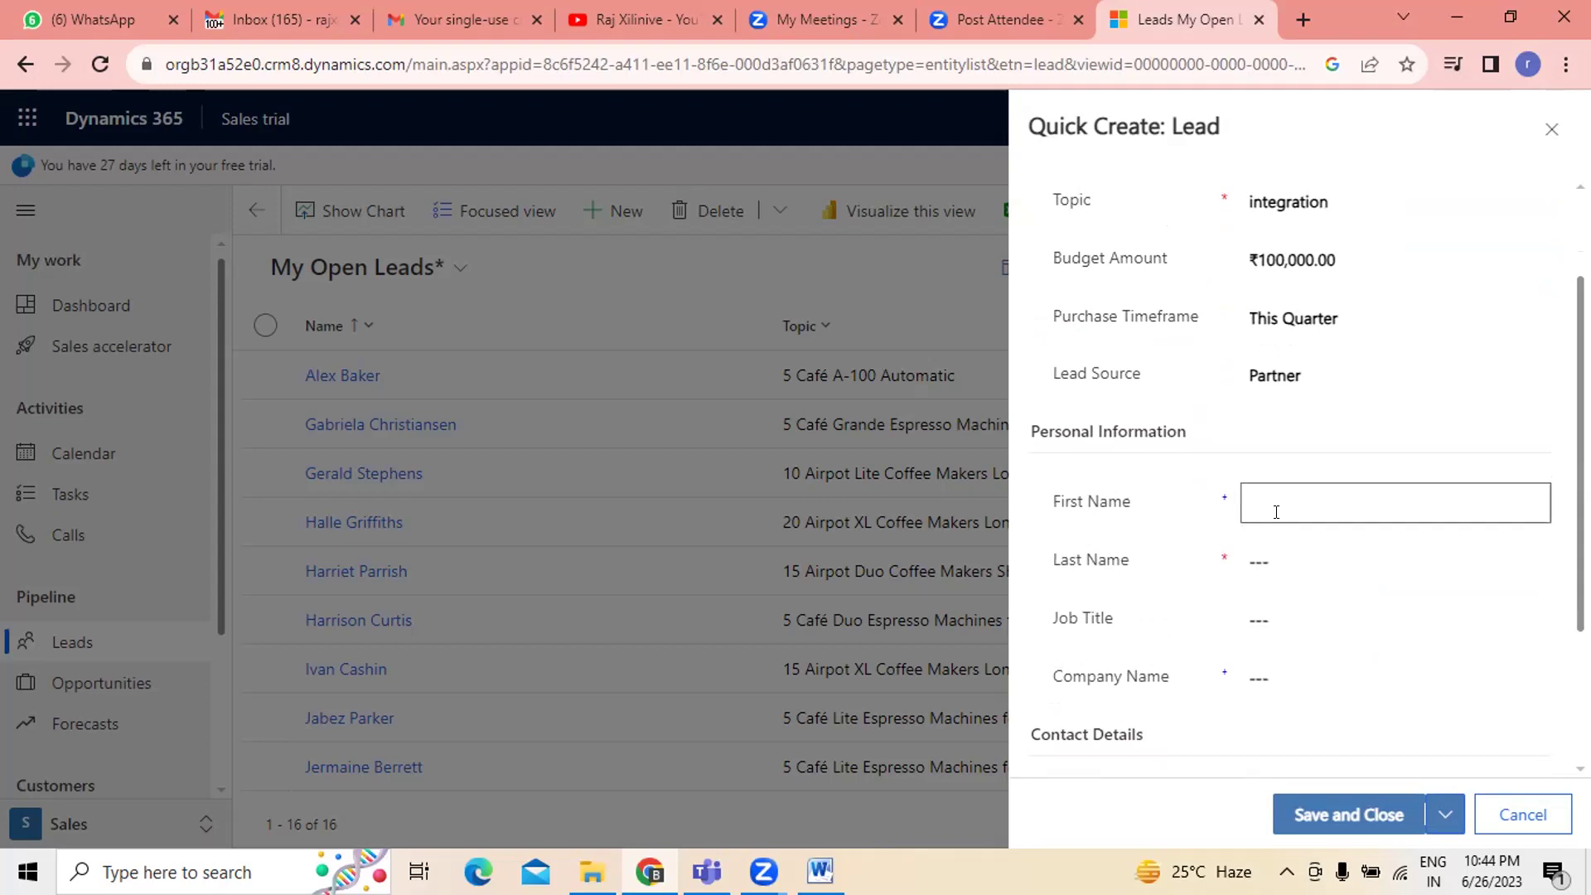
{"action": "type", "text": "king"}
{"action": "left_click", "coordinate": [1265, 553]}
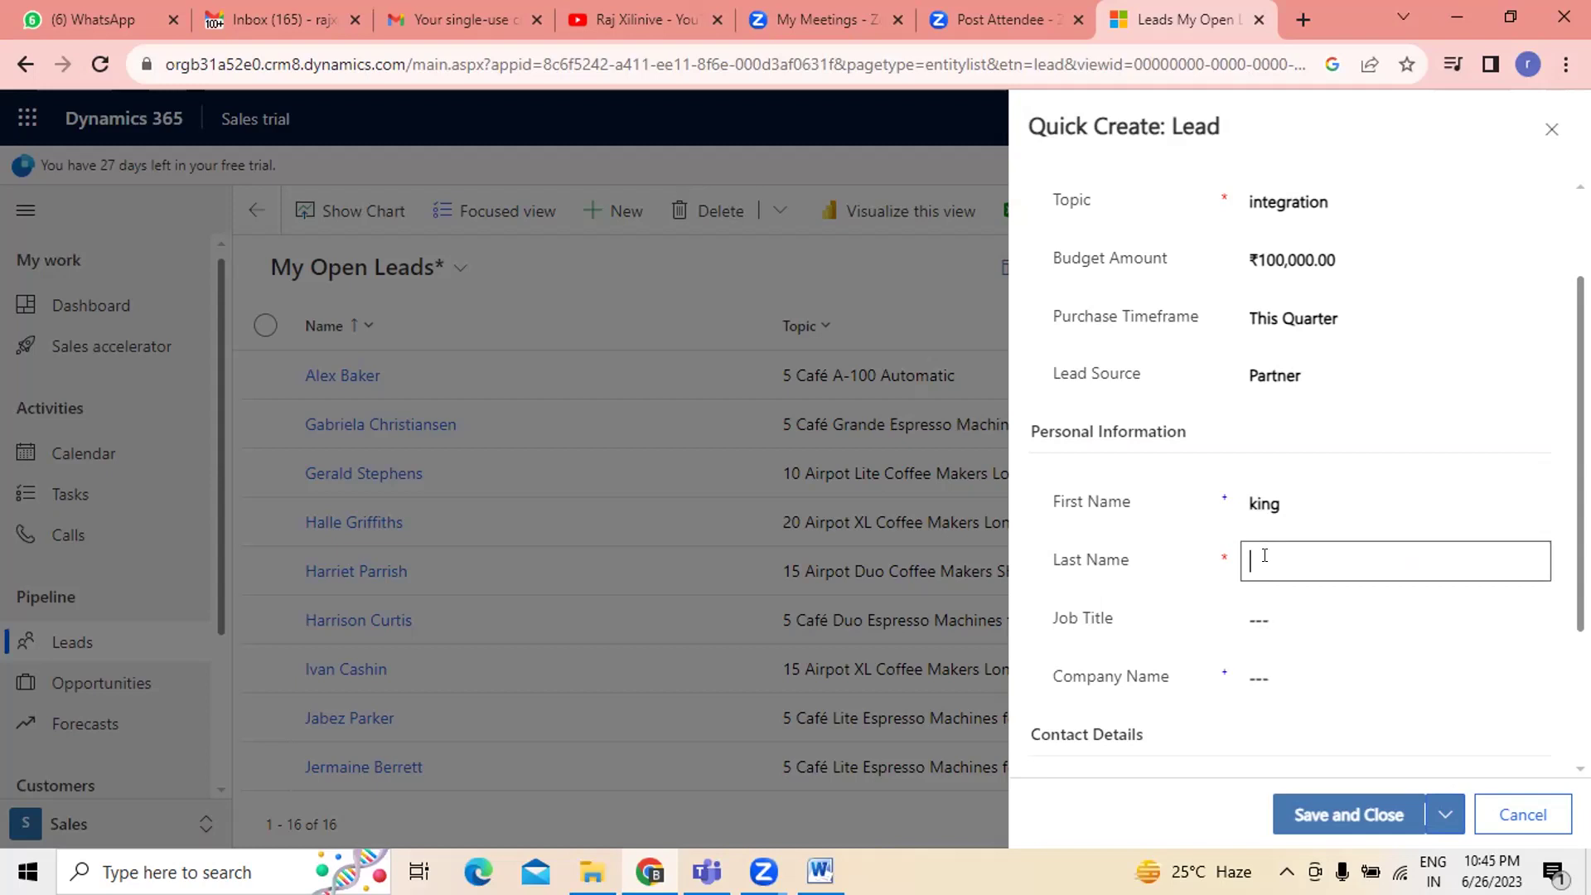
{"action": "type", "text": "raj"}
- Enter job title 'Business analyst' and company name 'xyz'
{"action": "left_click", "coordinate": [1303, 620]}
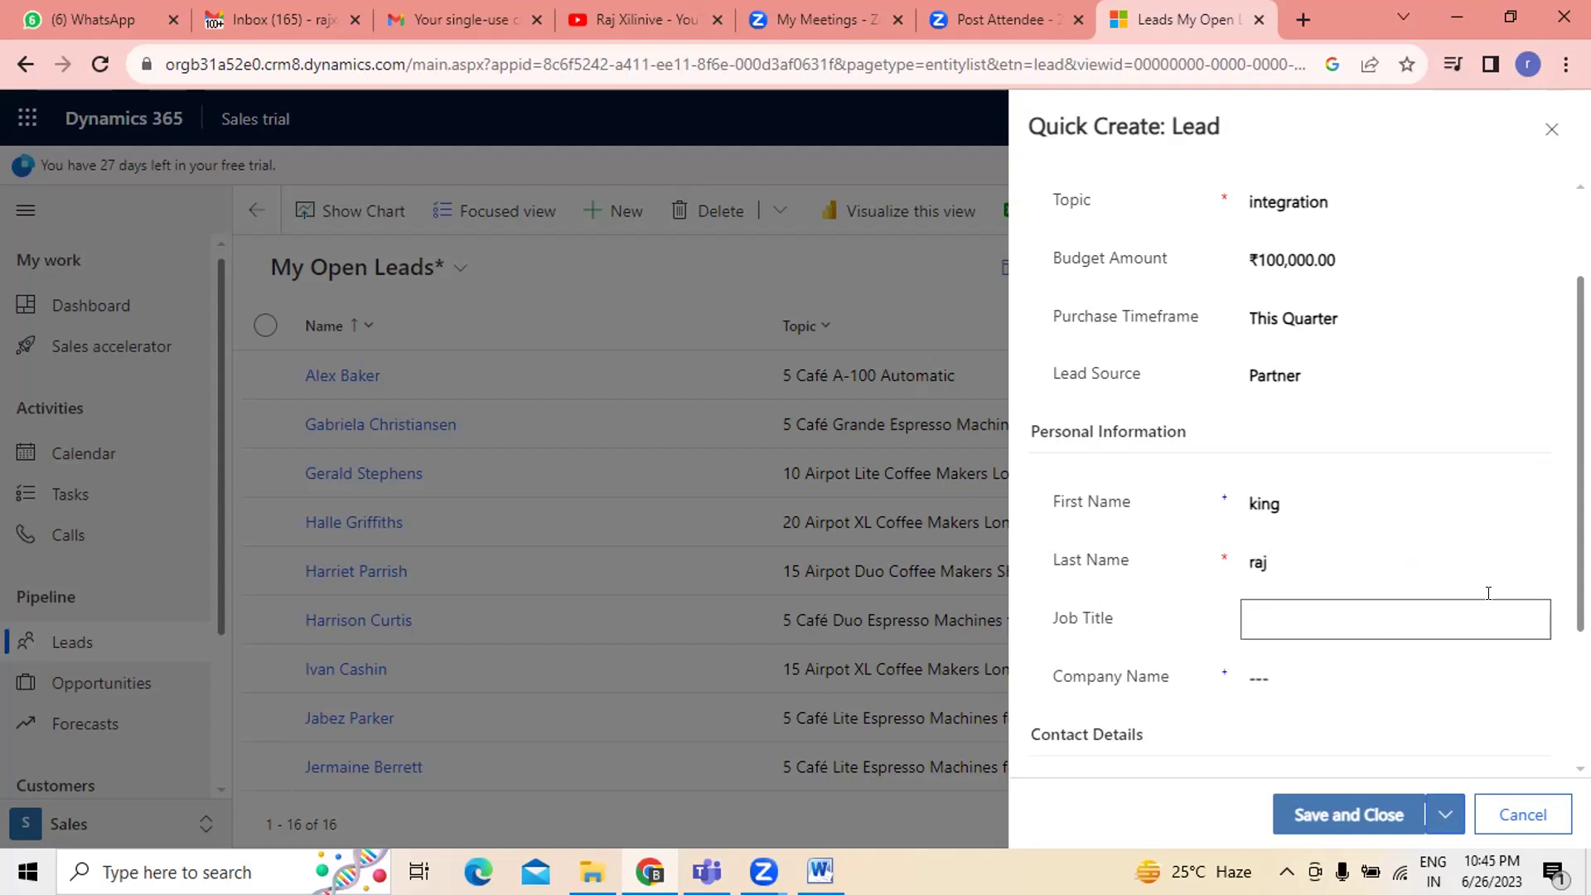
{"action": "scroll", "coordinate": [1300, 569], "scroll_direction": "down", "scroll_amount": 1}
{"action": "left_click", "coordinate": [1274, 501]}
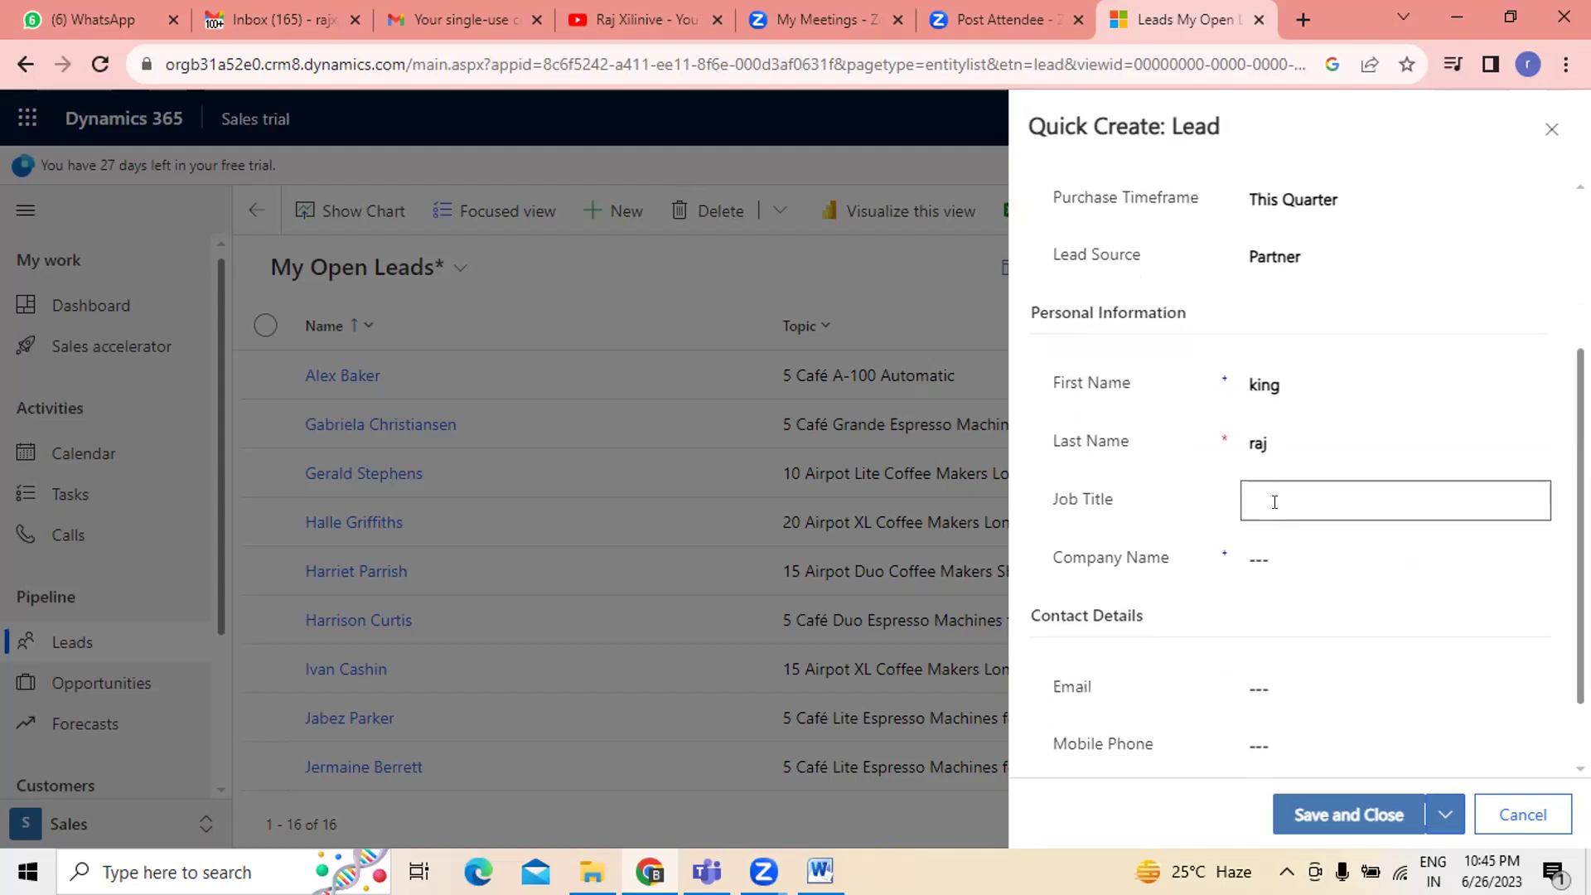
{"action": "type", "text": "Business analyst"}
{"action": "left_click", "coordinate": [1281, 540]}
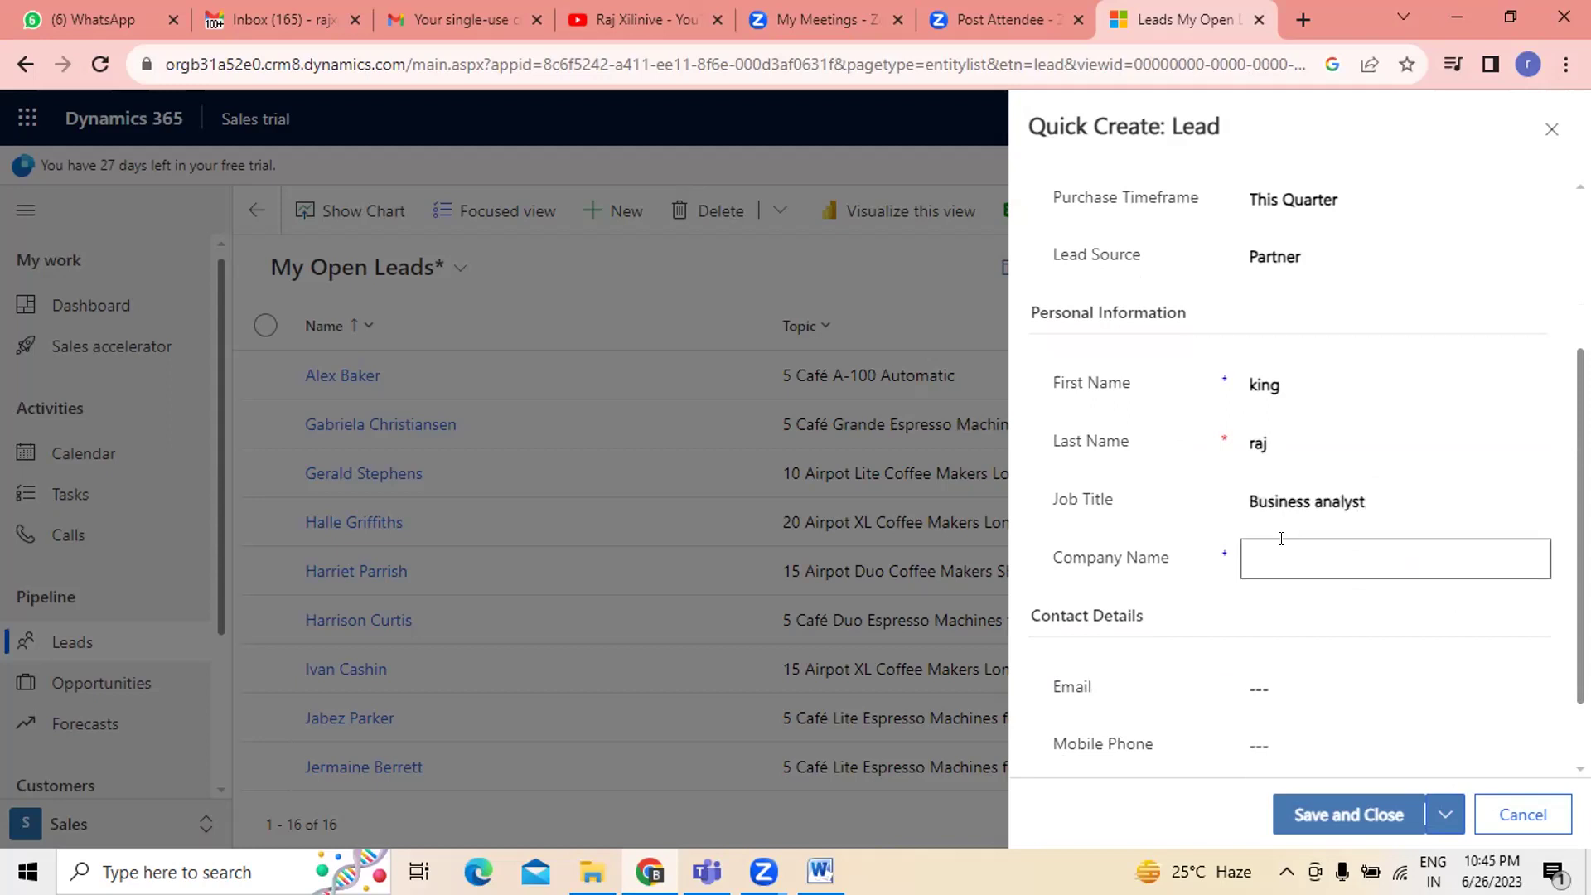
{"action": "type", "text": "xyz"}
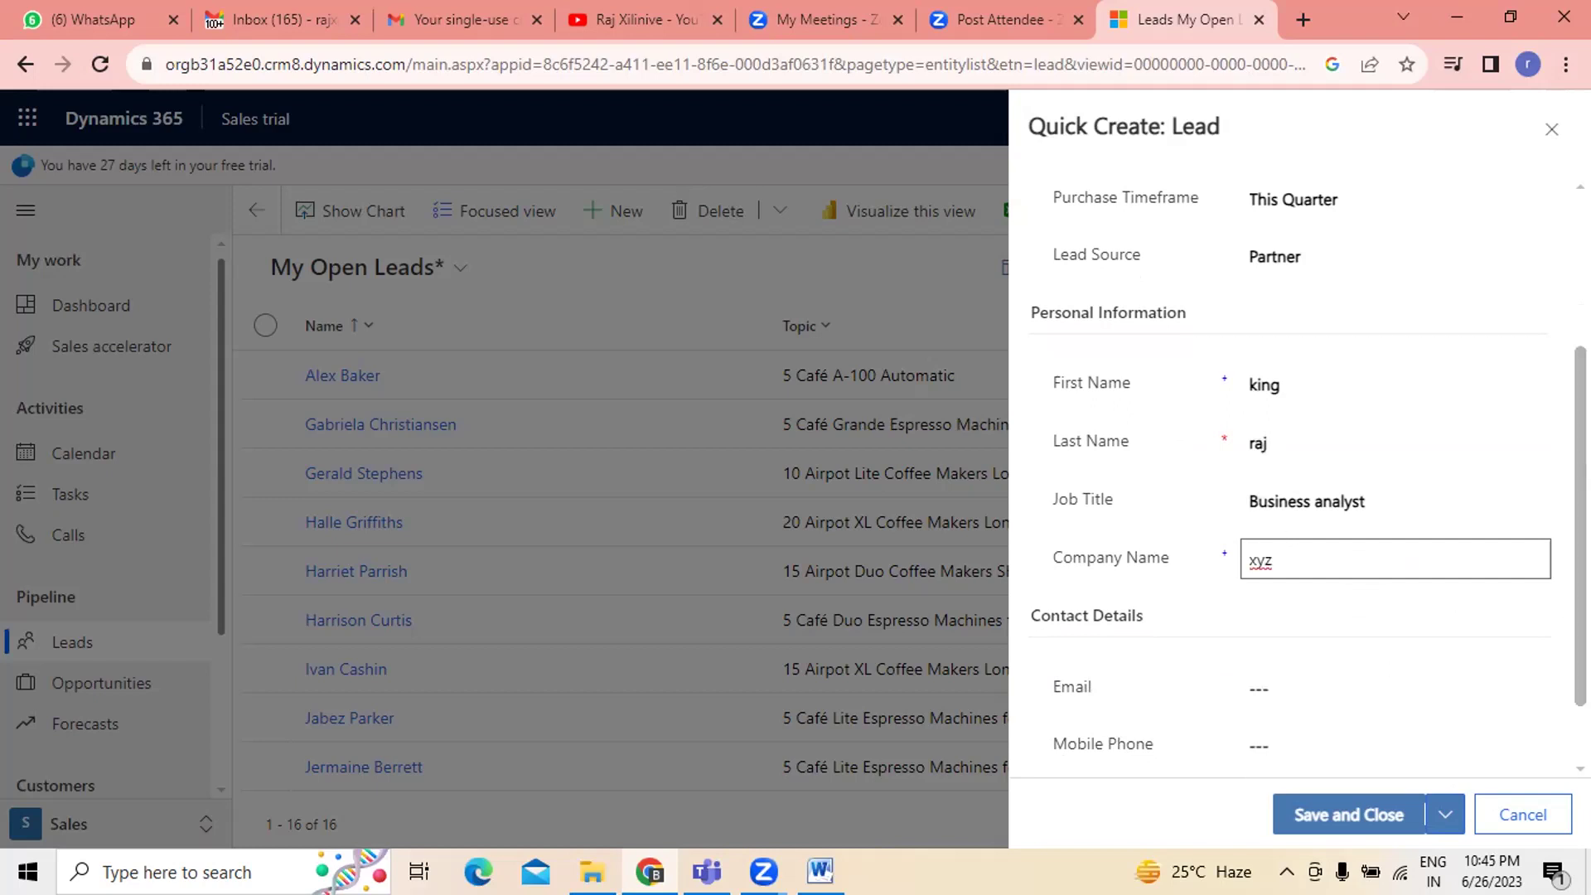
- Leave Email, Mobile Phone and Description blank, then save and close the new lead
{"action": "scroll", "coordinate": [1243, 630], "scroll_direction": "down", "scroll_amount": 1}
{"action": "left_click", "coordinate": [1263, 612]}
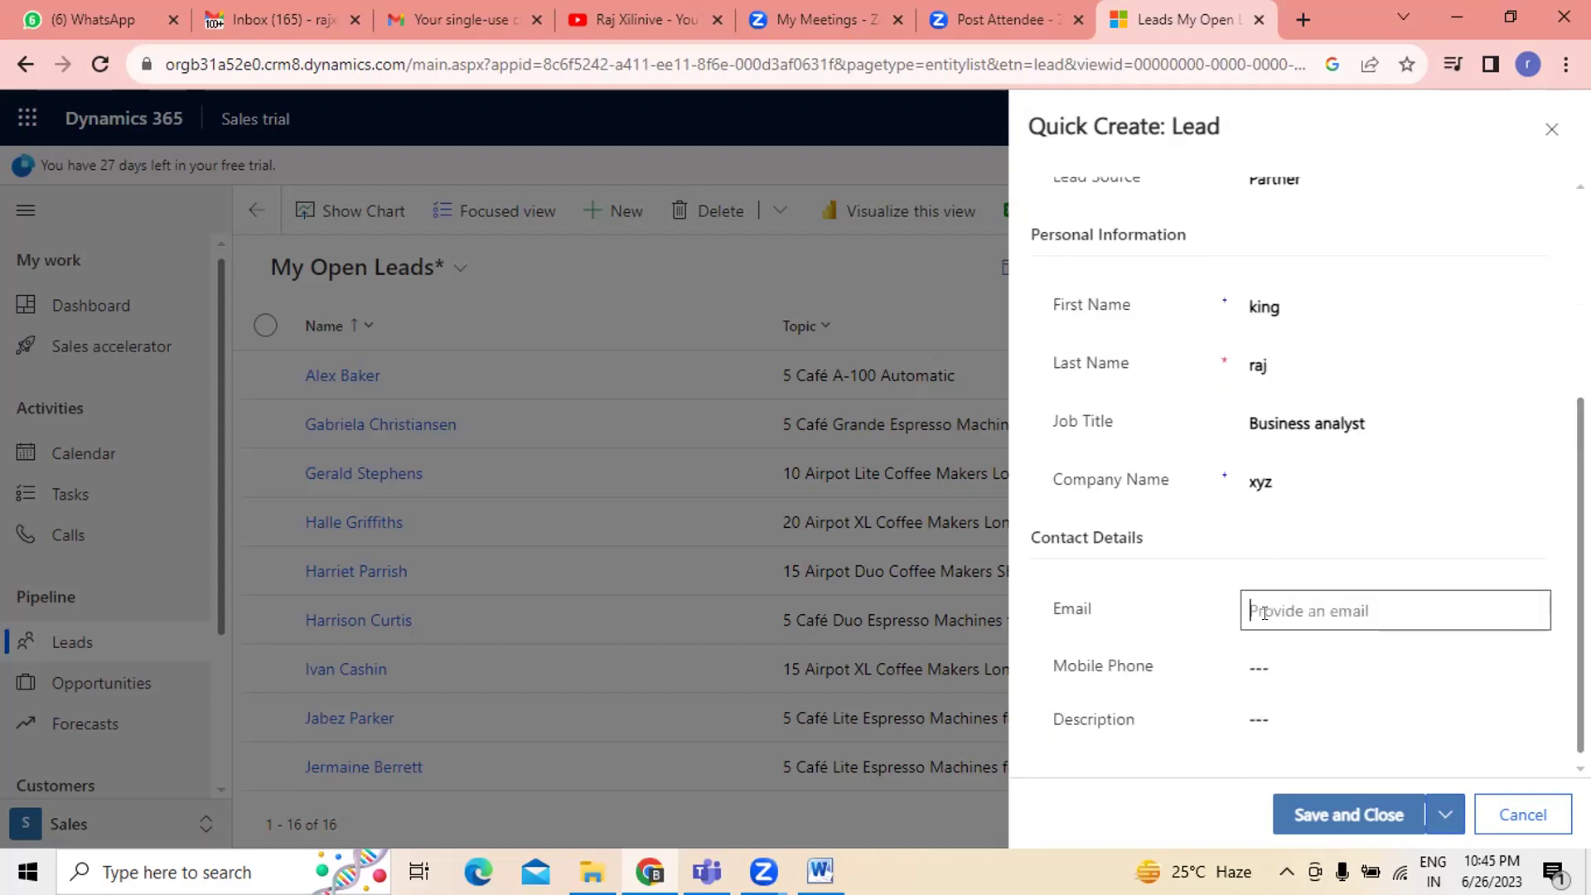
{"action": "left_click", "coordinate": [1274, 648]}
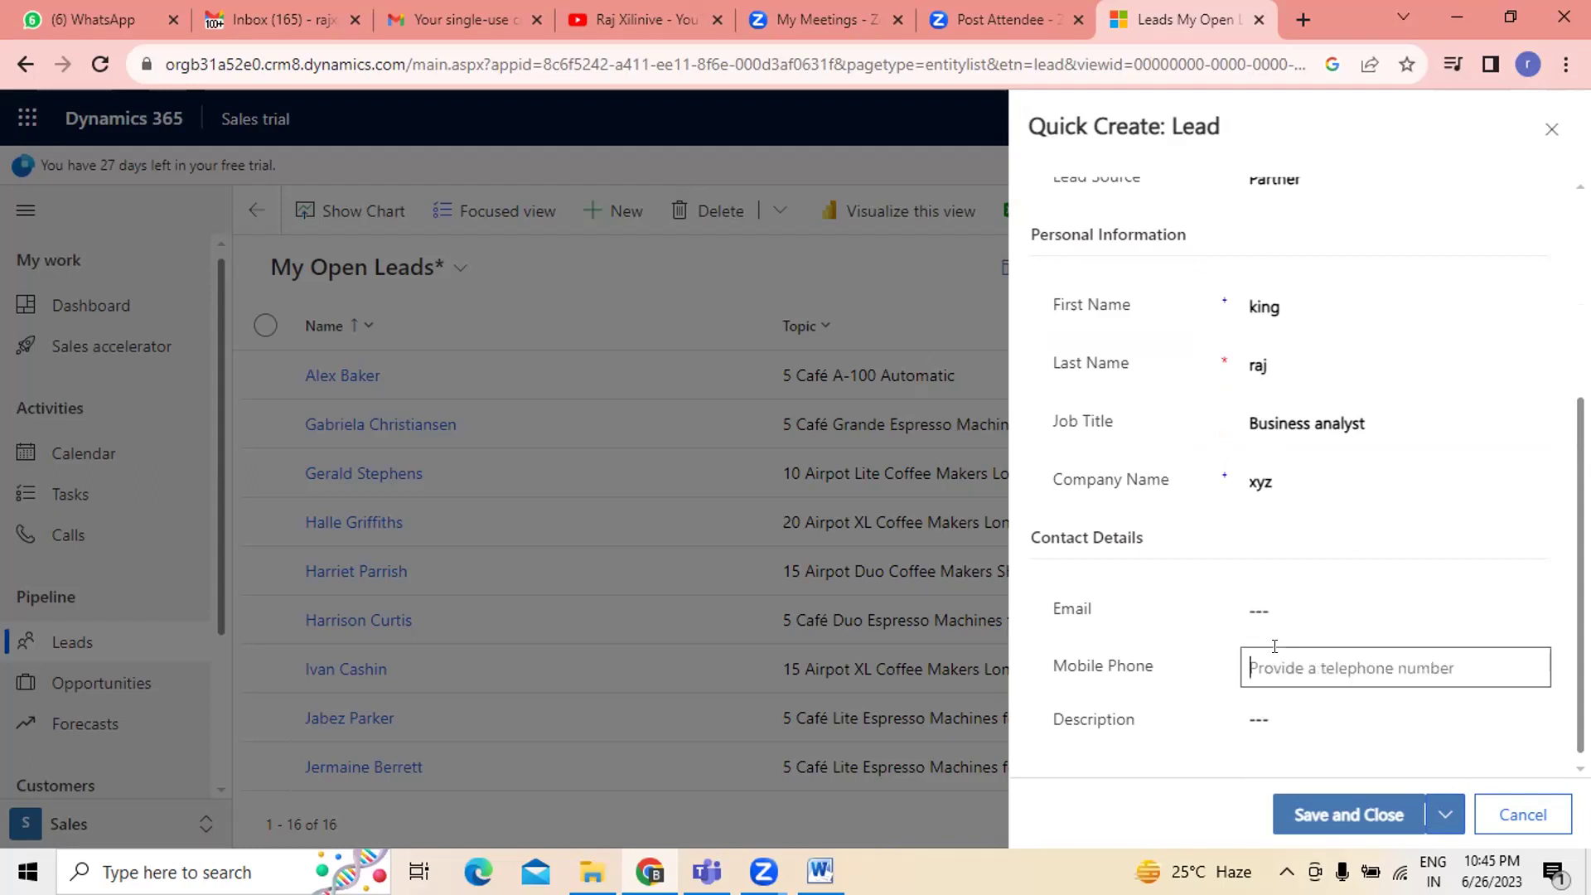
{"action": "left_click", "coordinate": [1268, 702]}
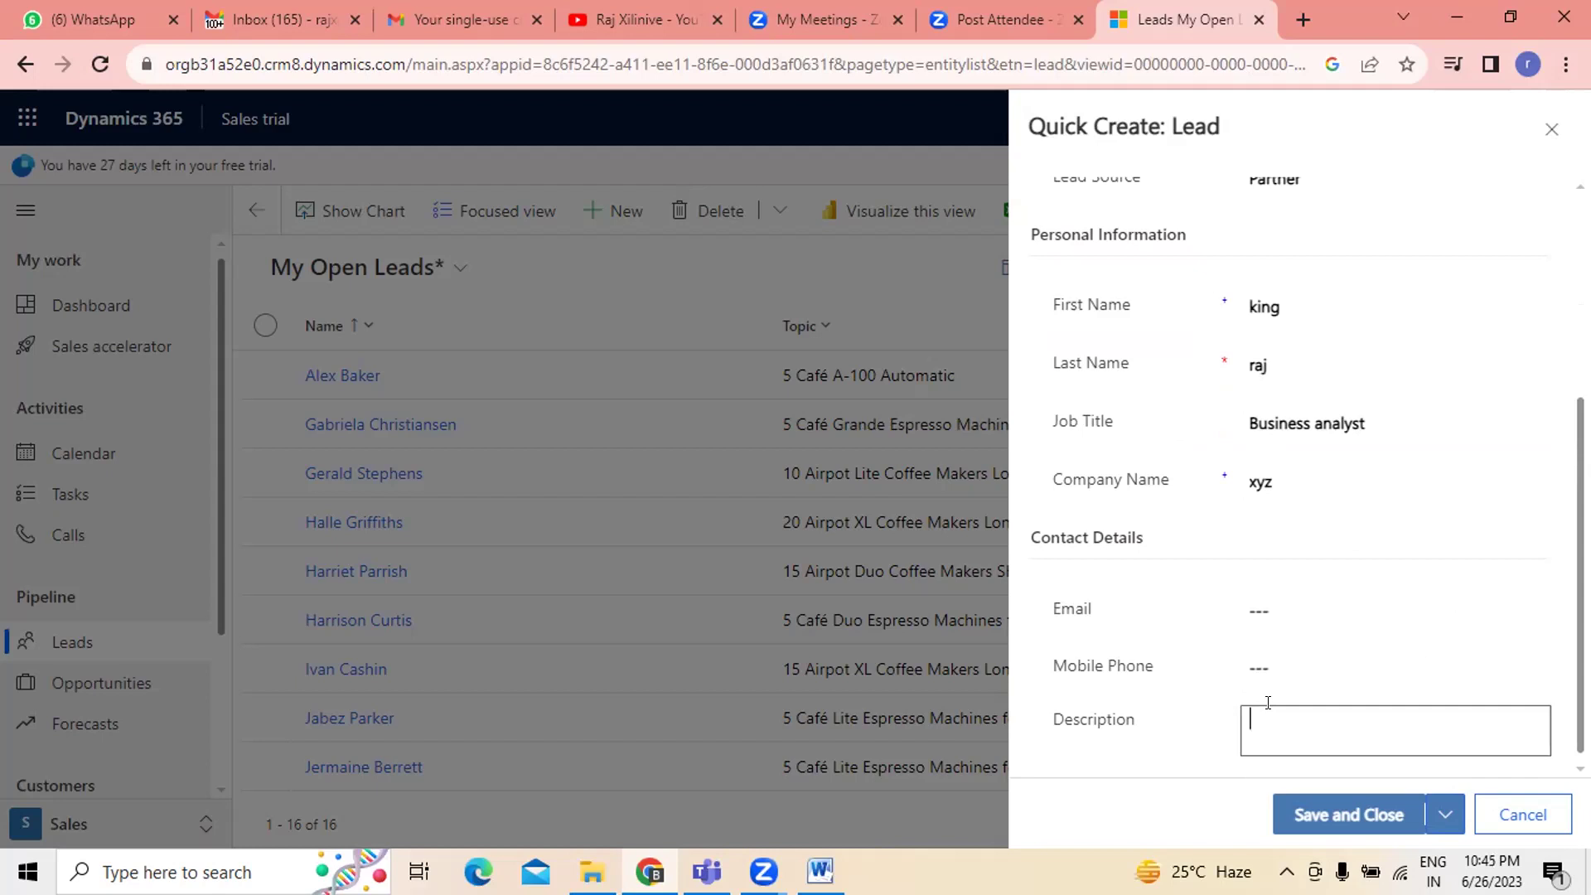
{"action": "scroll", "coordinate": [1264, 699], "scroll_direction": "up", "scroll_amount": 3}
{"action": "scroll", "coordinate": [1271, 713], "scroll_direction": "down", "scroll_amount": 3}
{"action": "left_click", "coordinate": [1329, 814]}
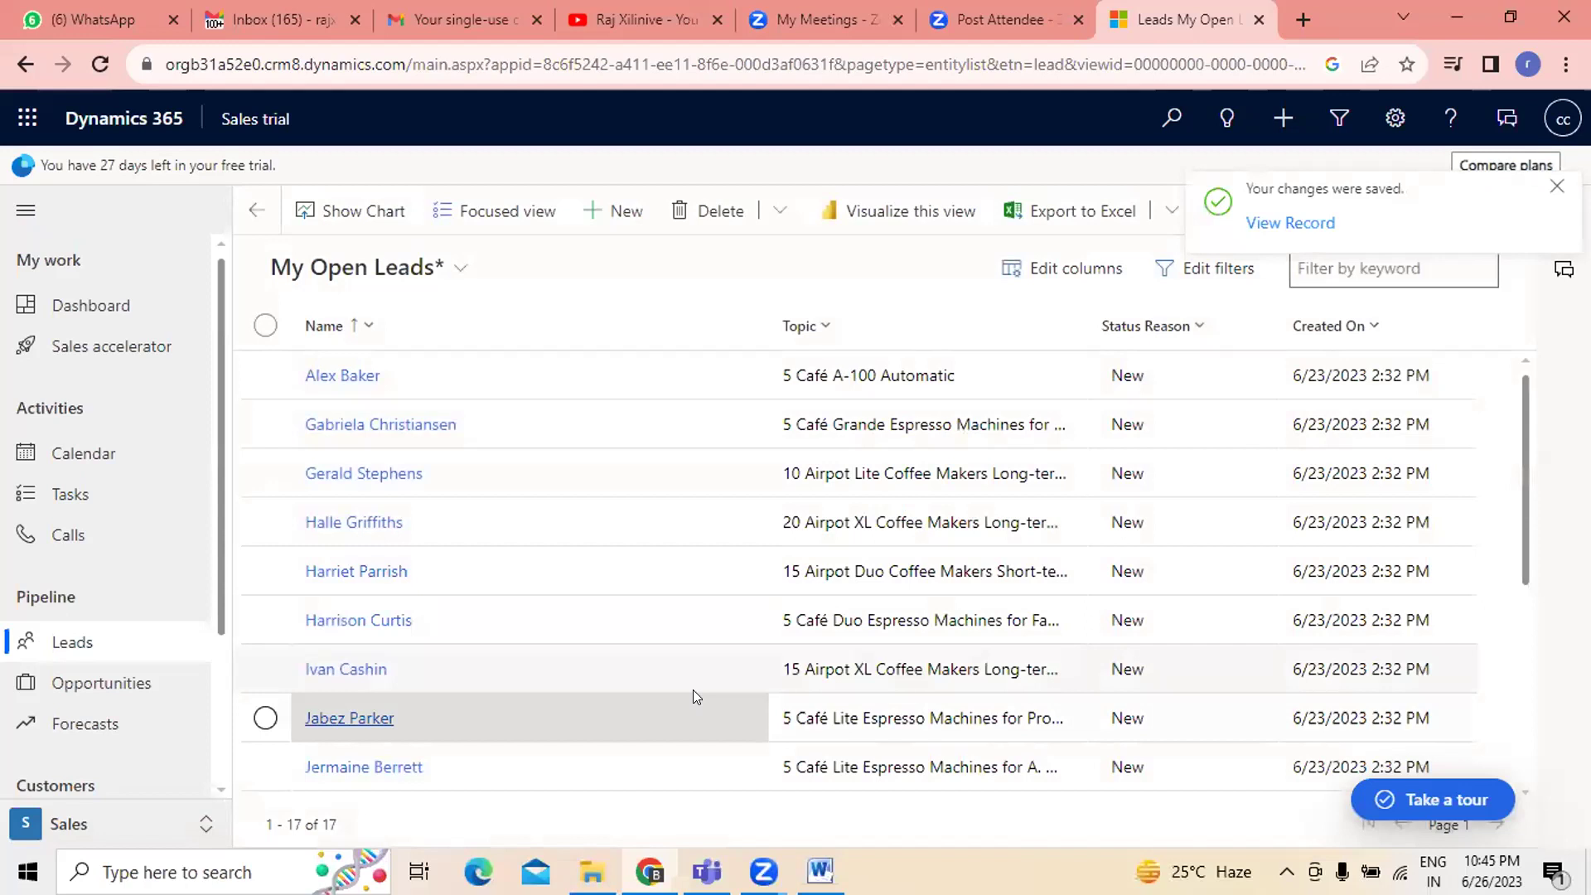
- Scroll the leads grid to check the new lead, then reload the page with F5
{"action": "scroll", "coordinate": [531, 580], "scroll_direction": "down", "scroll_amount": 5}
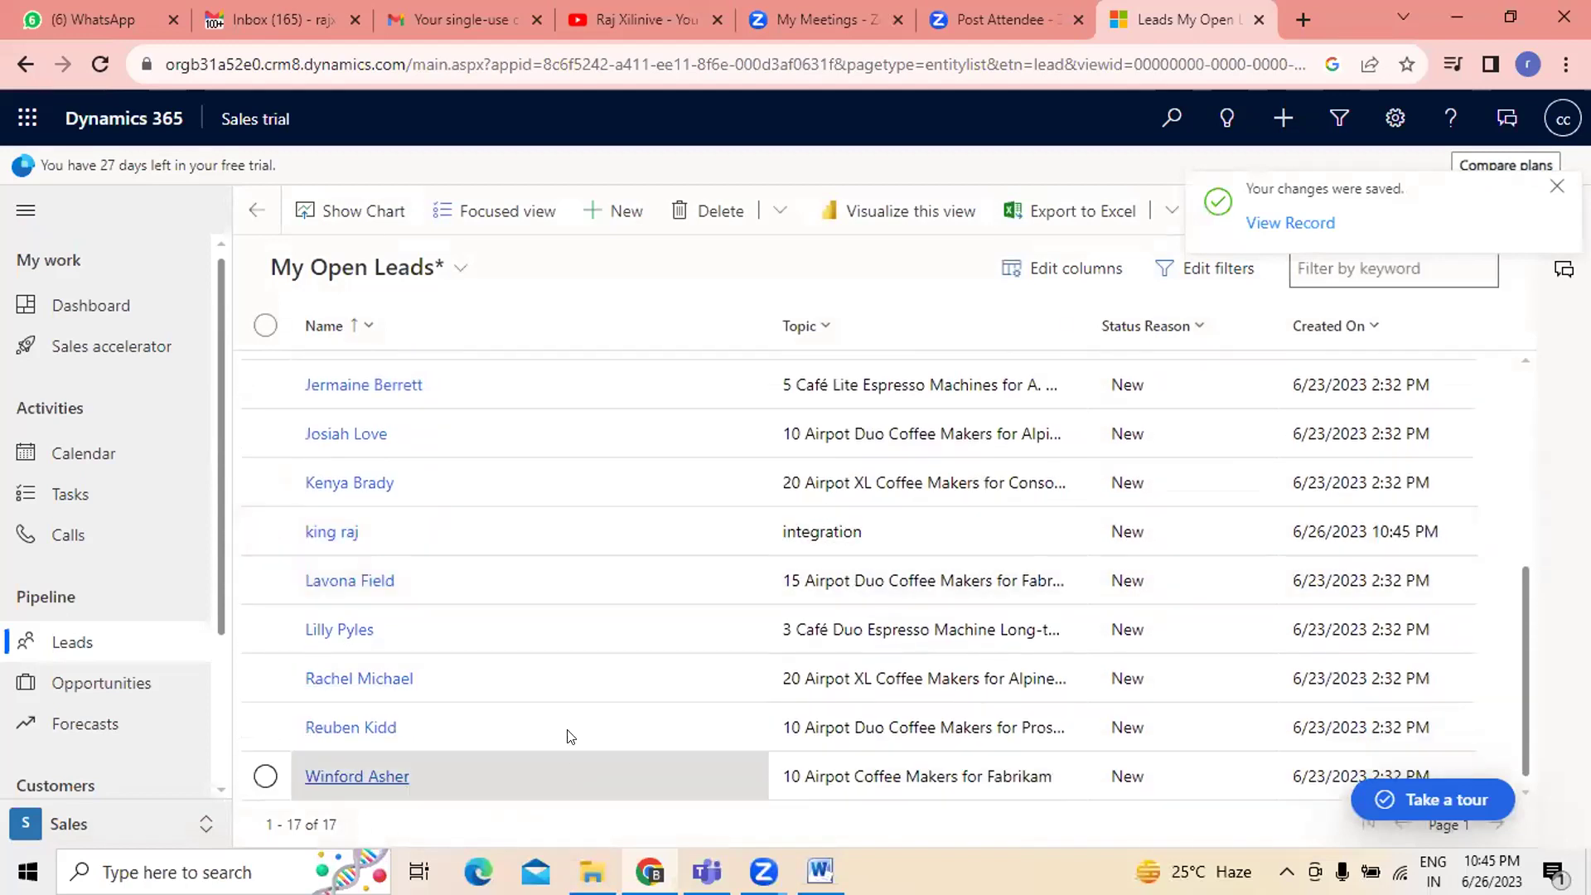
{"action": "scroll", "coordinate": [558, 704], "scroll_direction": "up", "scroll_amount": 5}
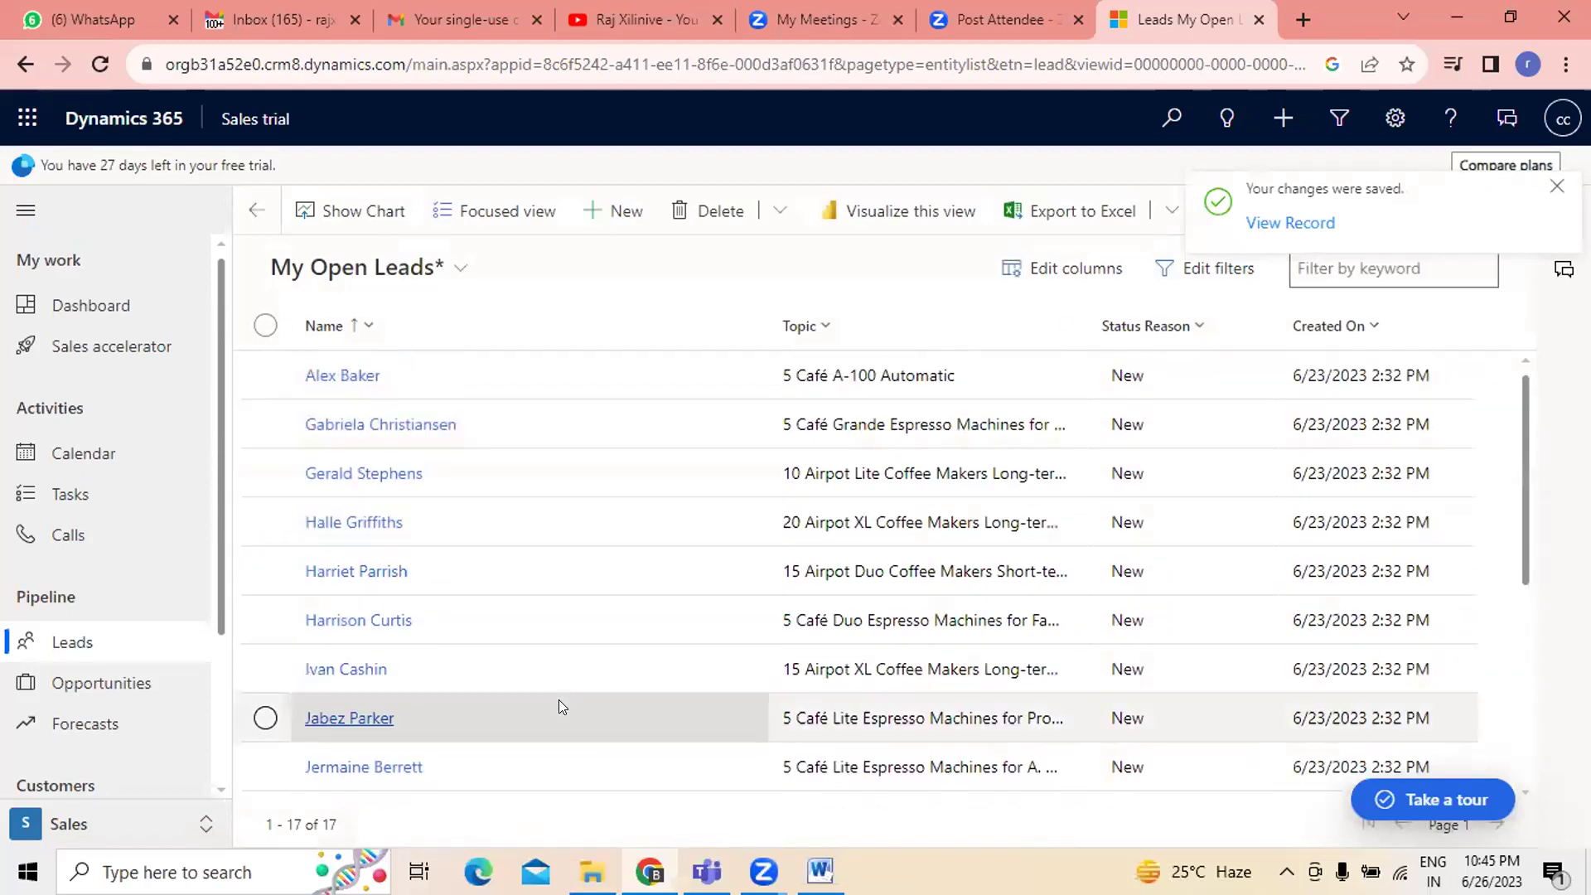
{"action": "key", "text": "F5"}
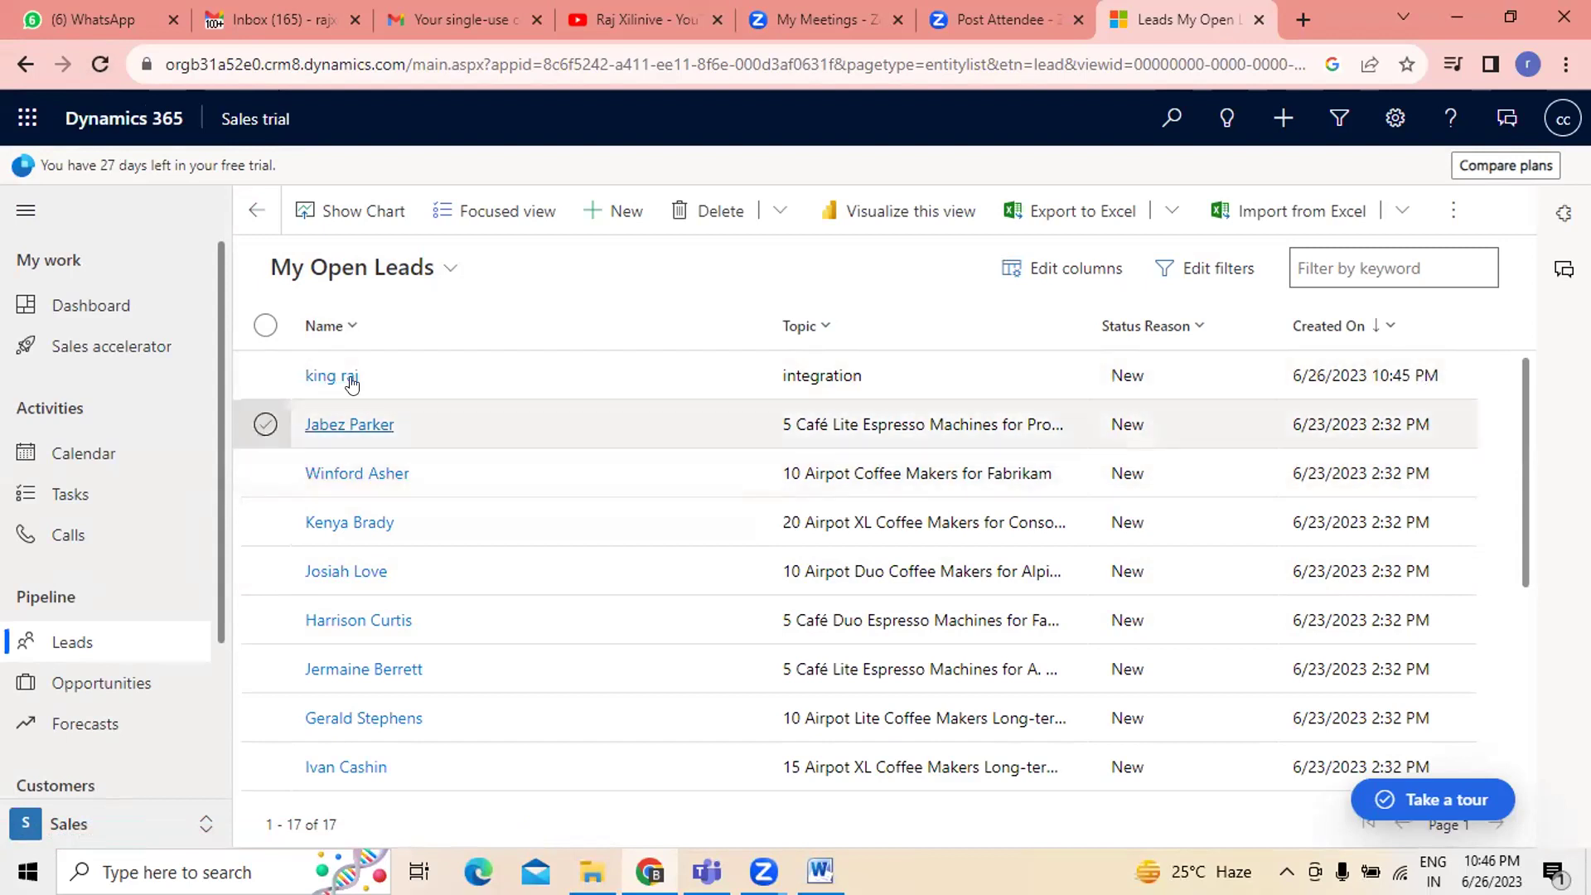
- Sort the leads by Name, then Topic, then Status Reason, each A to Z
{"action": "left_click", "coordinate": [346, 326]}
{"action": "left_click", "coordinate": [361, 361]}
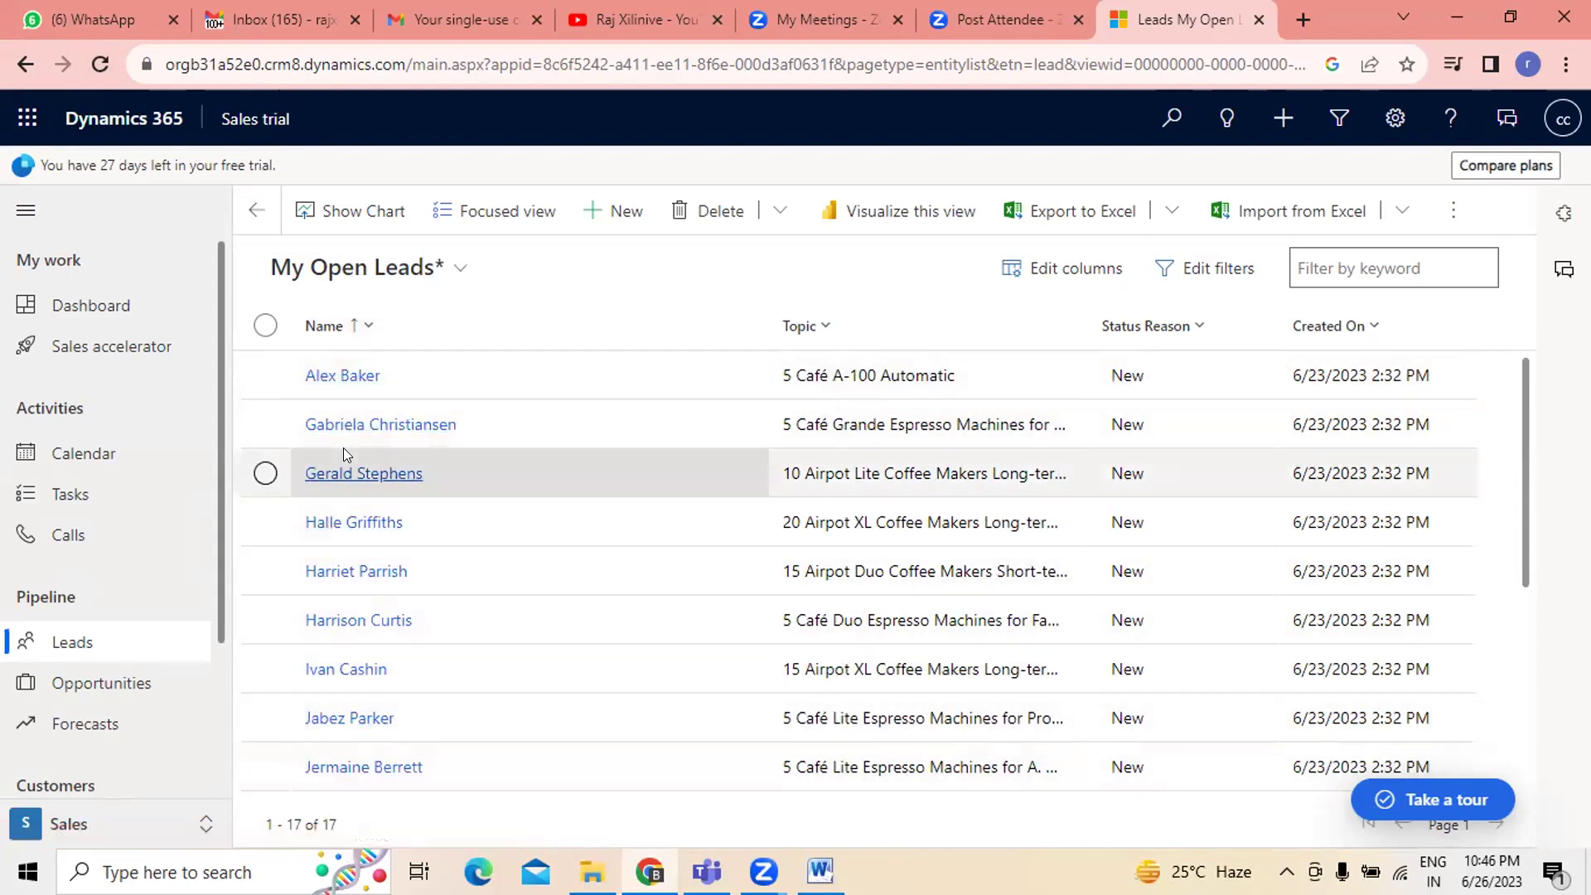
{"action": "scroll", "coordinate": [399, 624], "scroll_direction": "down", "scroll_amount": 5}
{"action": "scroll", "coordinate": [399, 624], "scroll_direction": "up", "scroll_amount": 5}
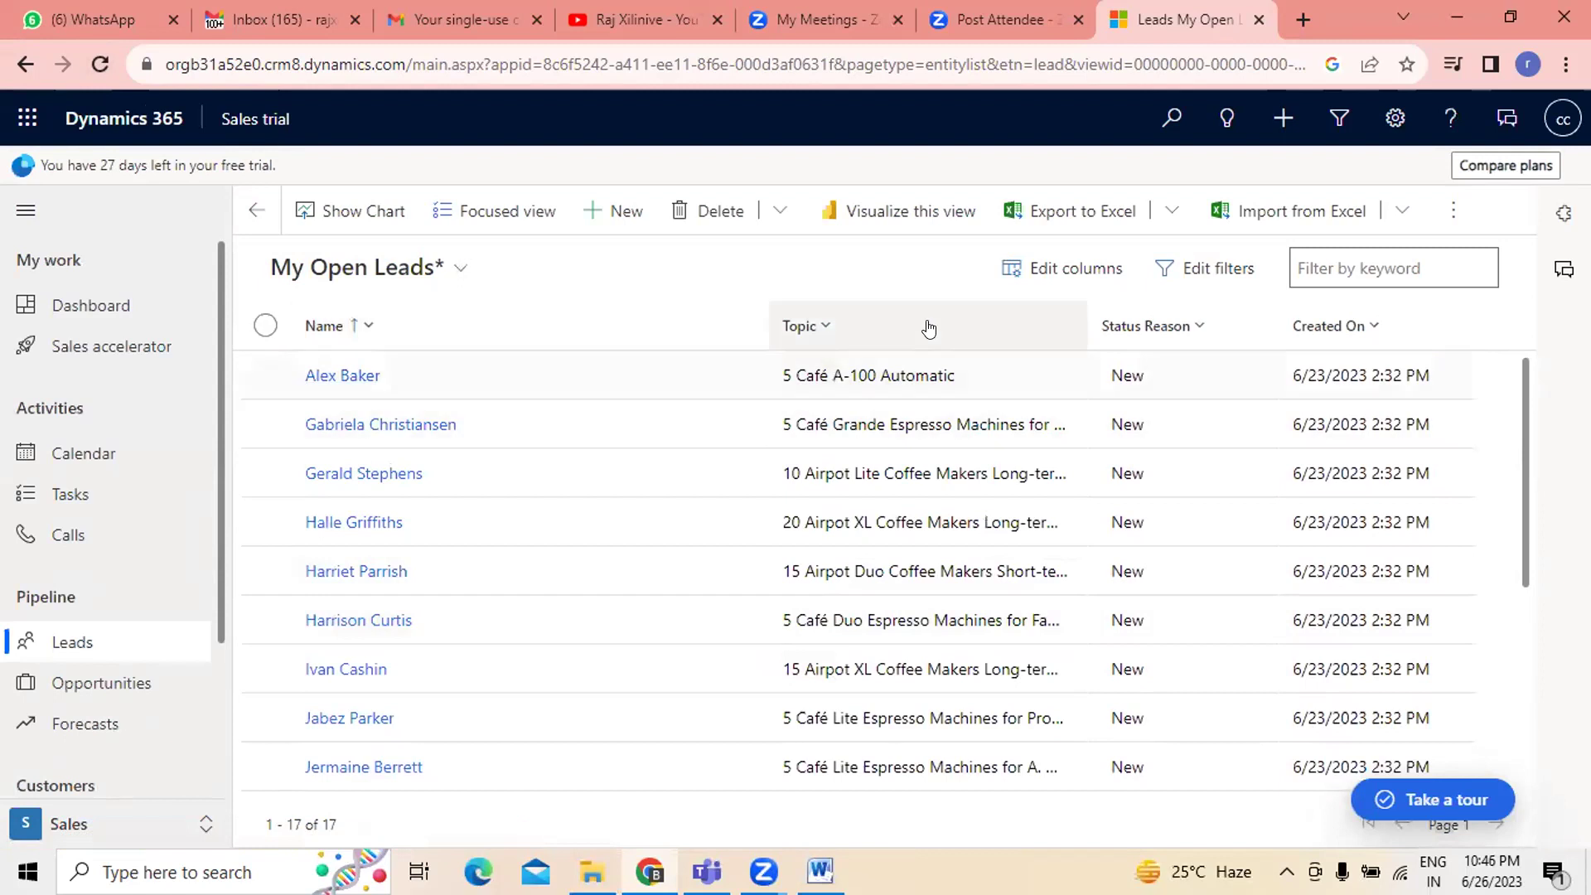
{"action": "left_click", "coordinate": [826, 327]}
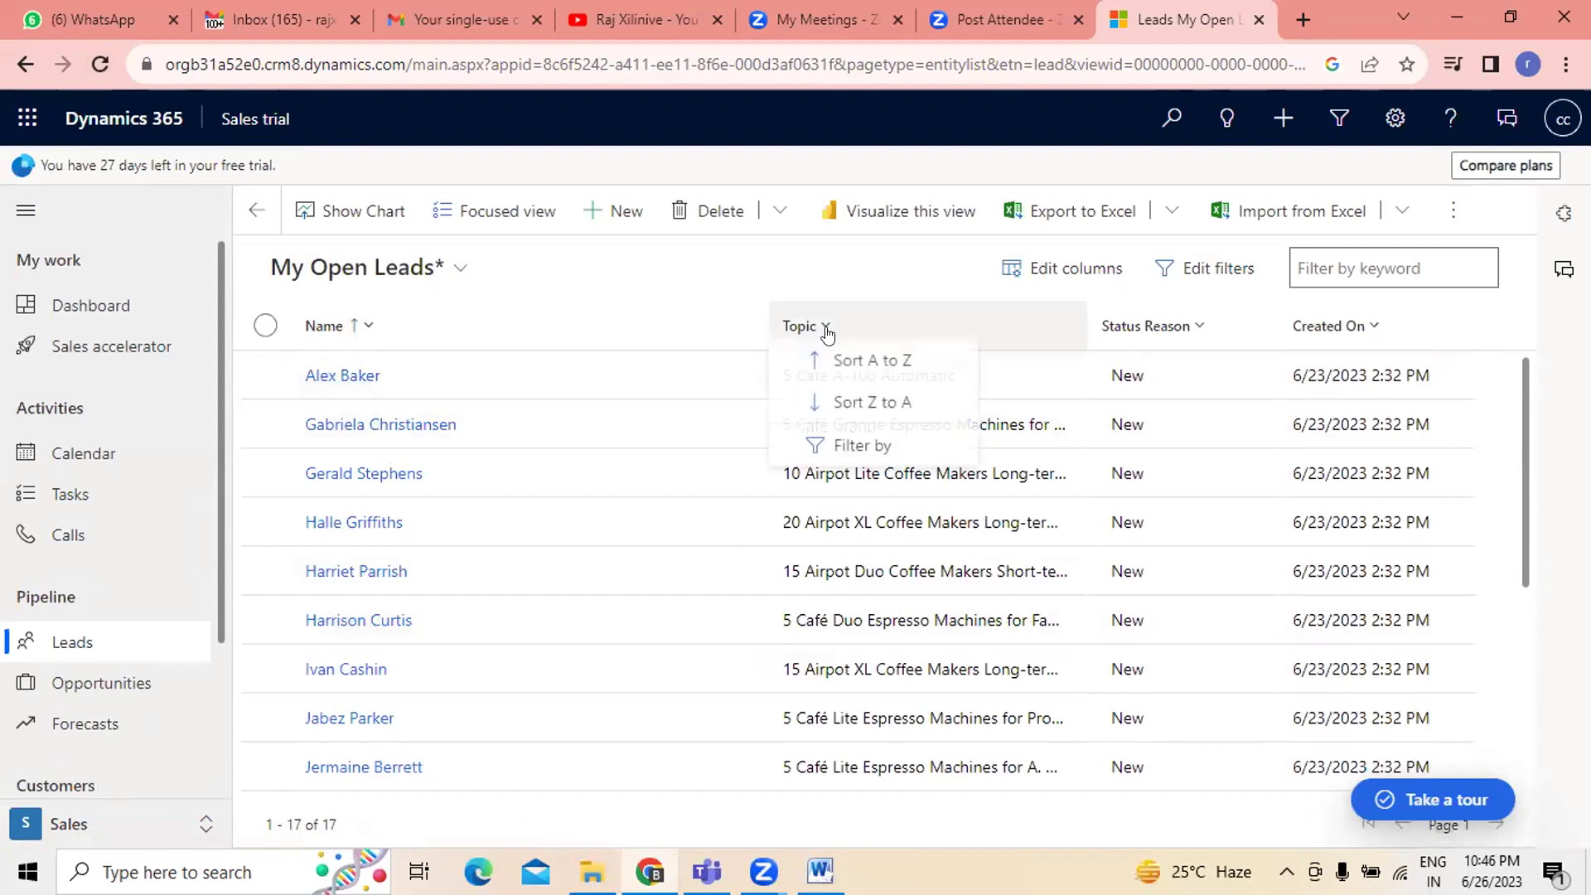
{"action": "left_click", "coordinate": [870, 360]}
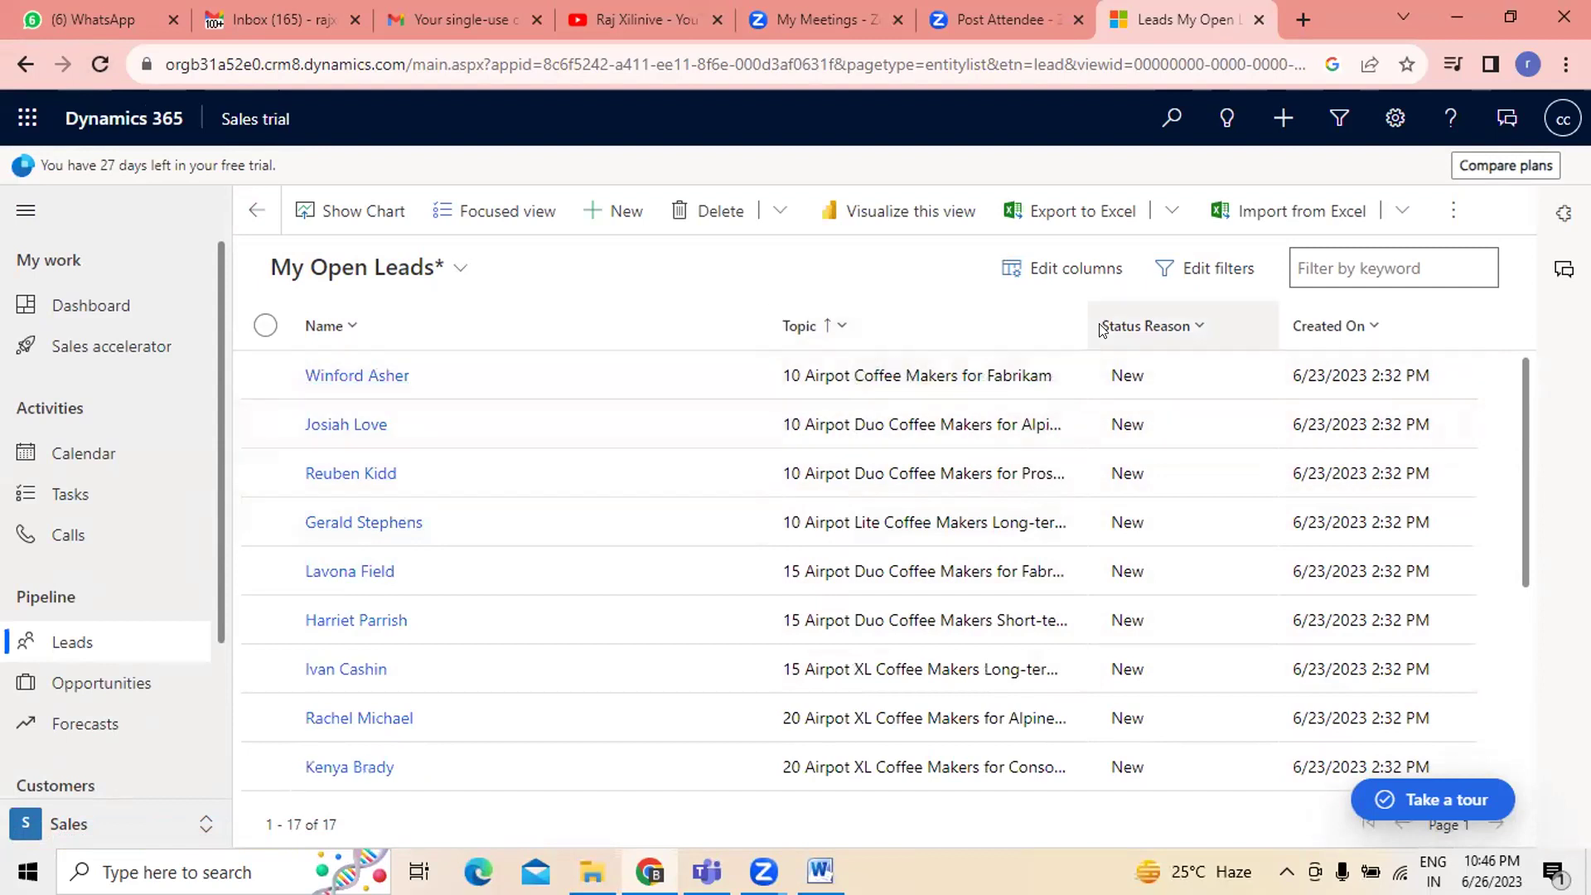
{"action": "left_click", "coordinate": [1203, 327]}
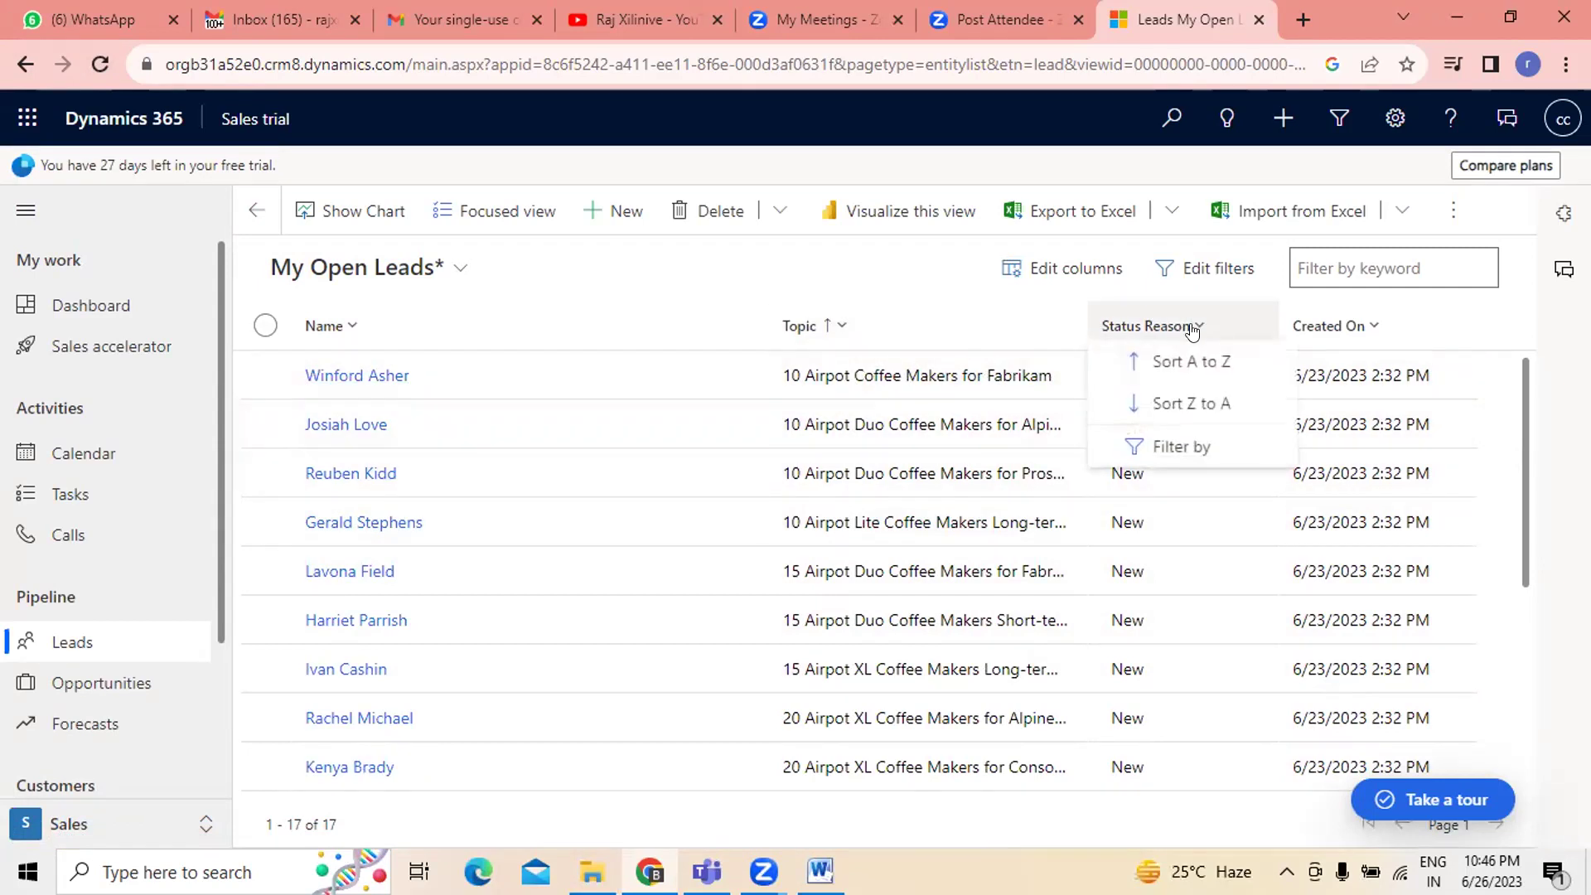
{"action": "left_click", "coordinate": [1204, 362]}
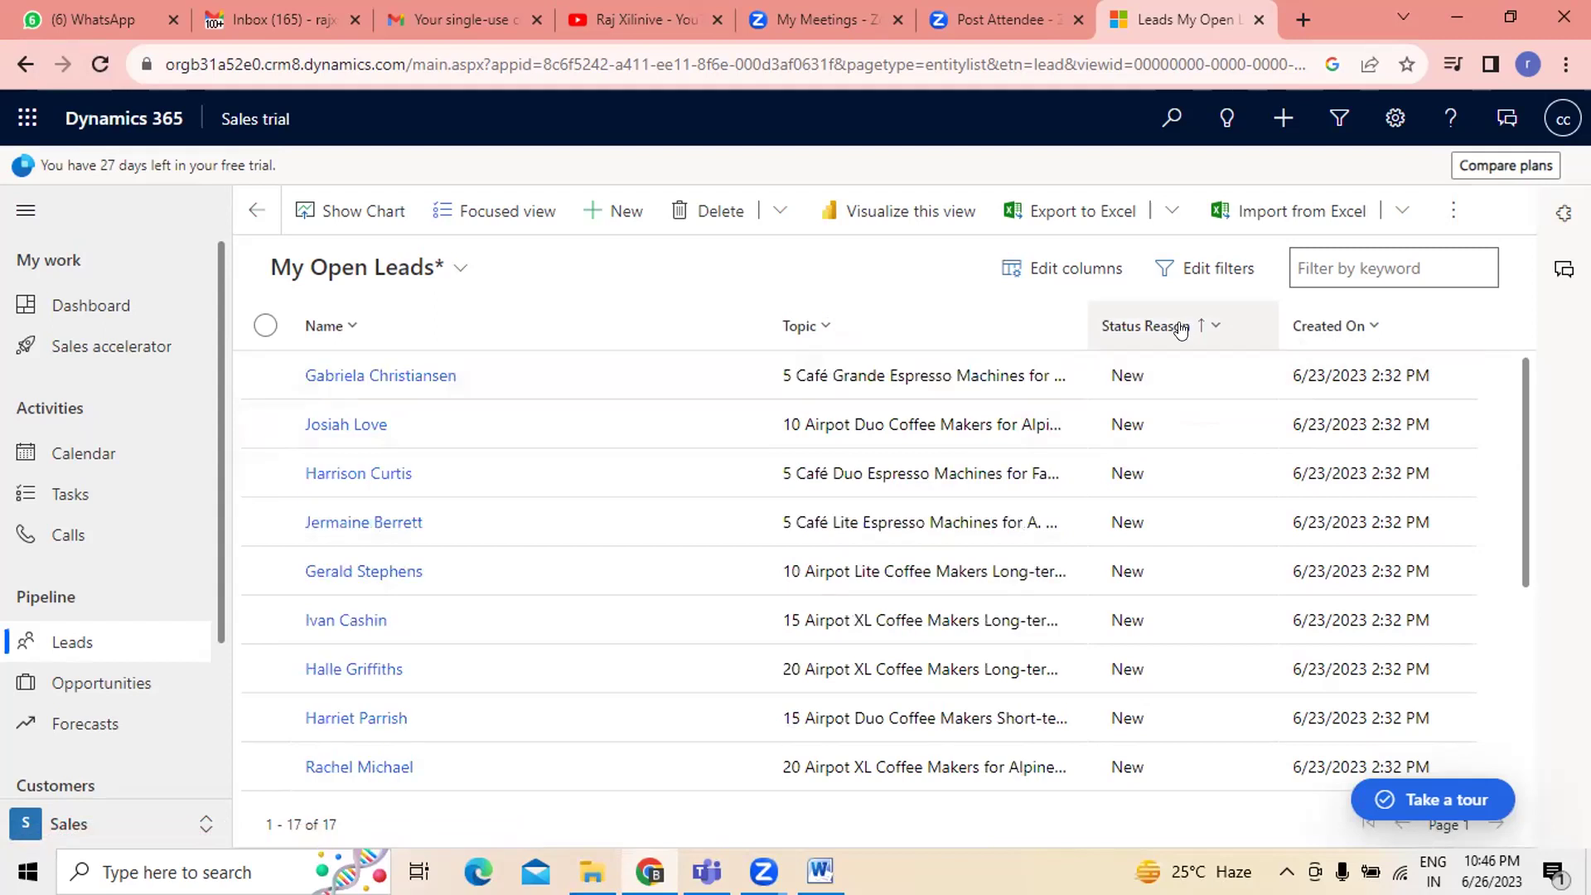
- Sort the leads by Created On from older to newer and open the Edit filters panel
{"action": "left_click", "coordinate": [1366, 330]}
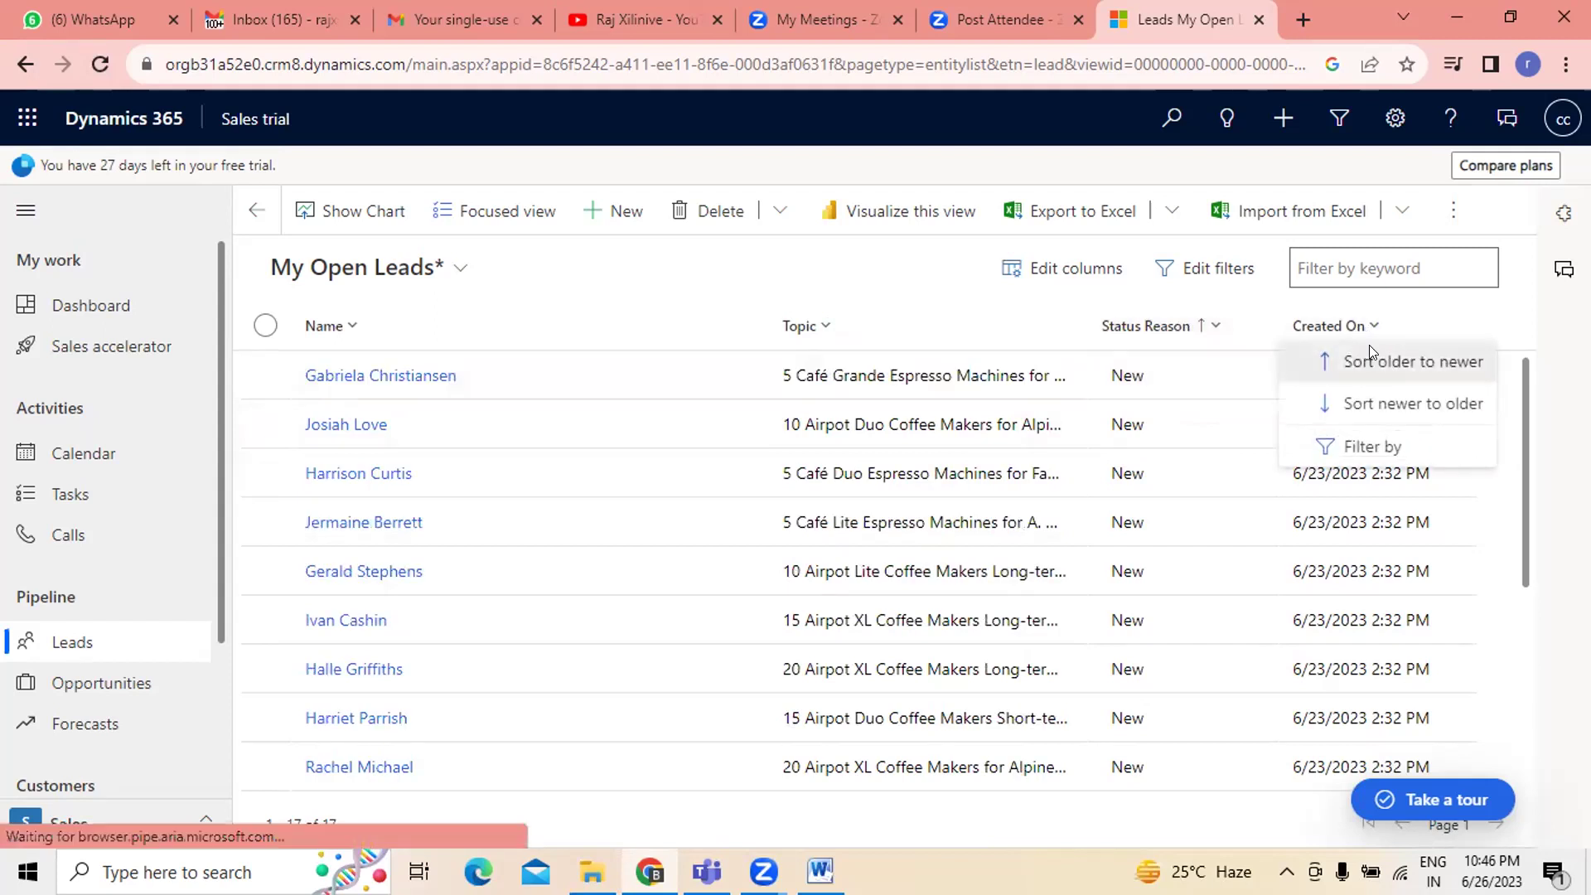
{"action": "left_click", "coordinate": [1368, 348]}
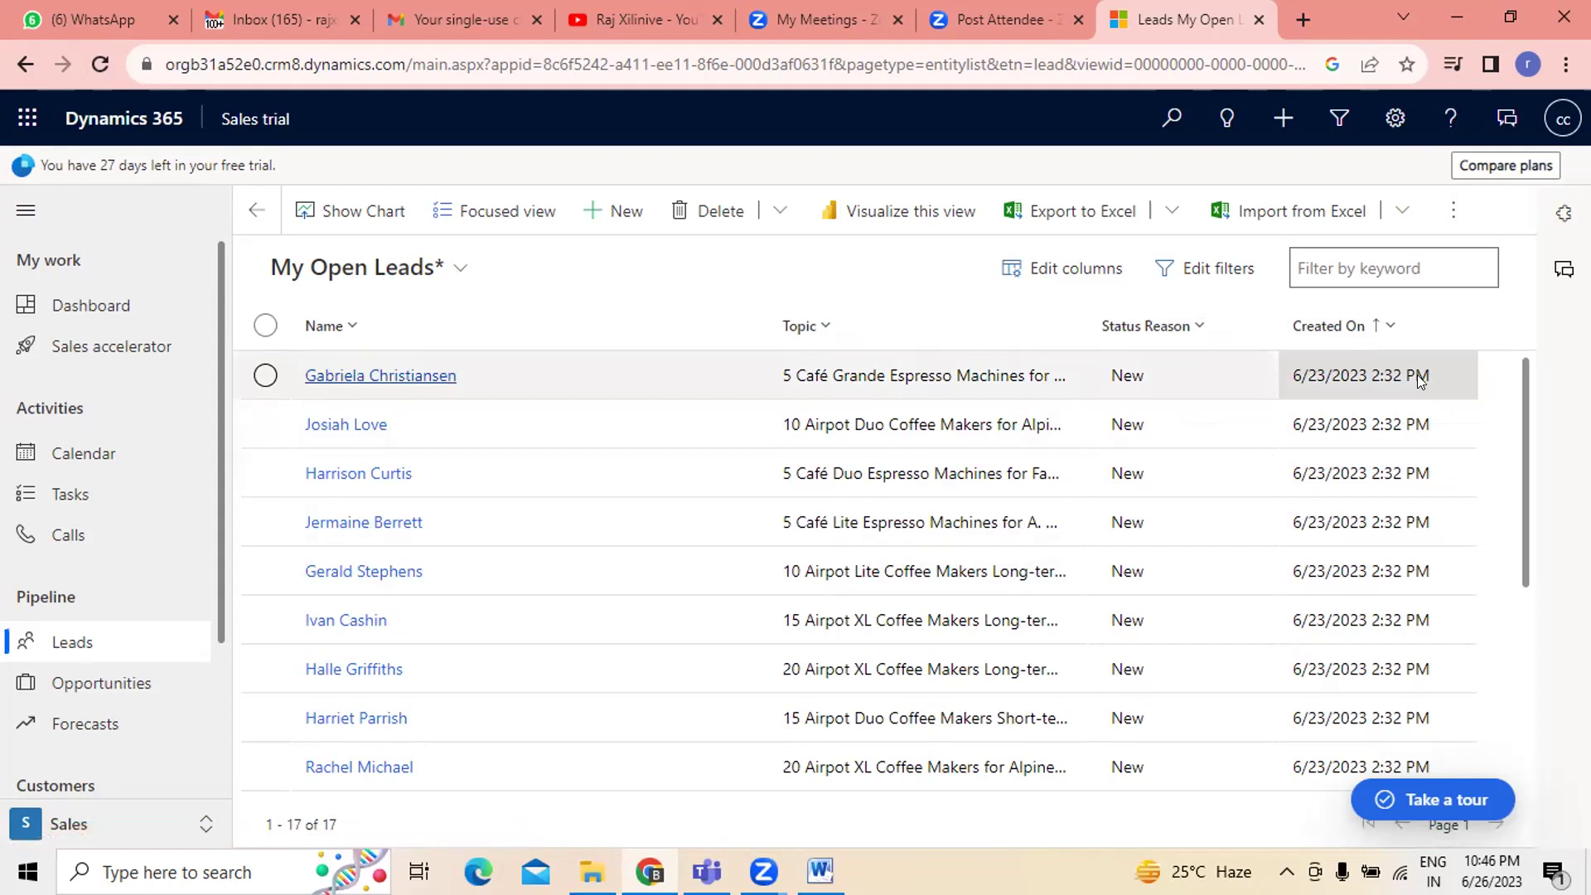
{"action": "left_click", "coordinate": [1380, 327]}
{"action": "left_click", "coordinate": [1403, 361]}
{"action": "scroll", "coordinate": [755, 567], "scroll_direction": "down", "scroll_amount": 5}
{"action": "scroll", "coordinate": [756, 566], "scroll_direction": "up", "scroll_amount": 5}
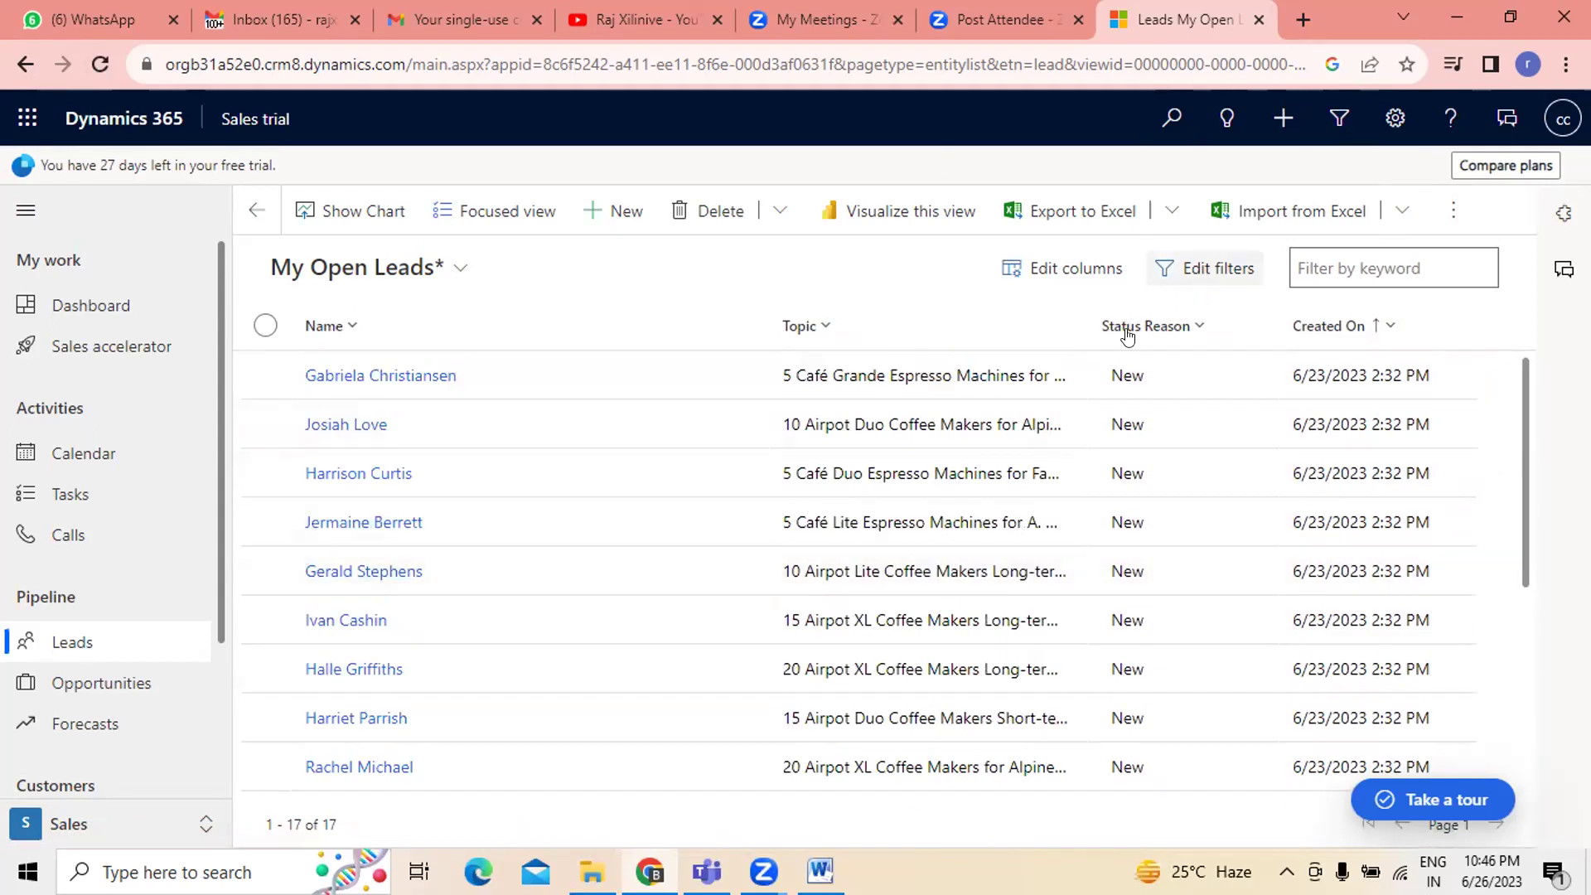
{"action": "left_click", "coordinate": [1211, 269]}
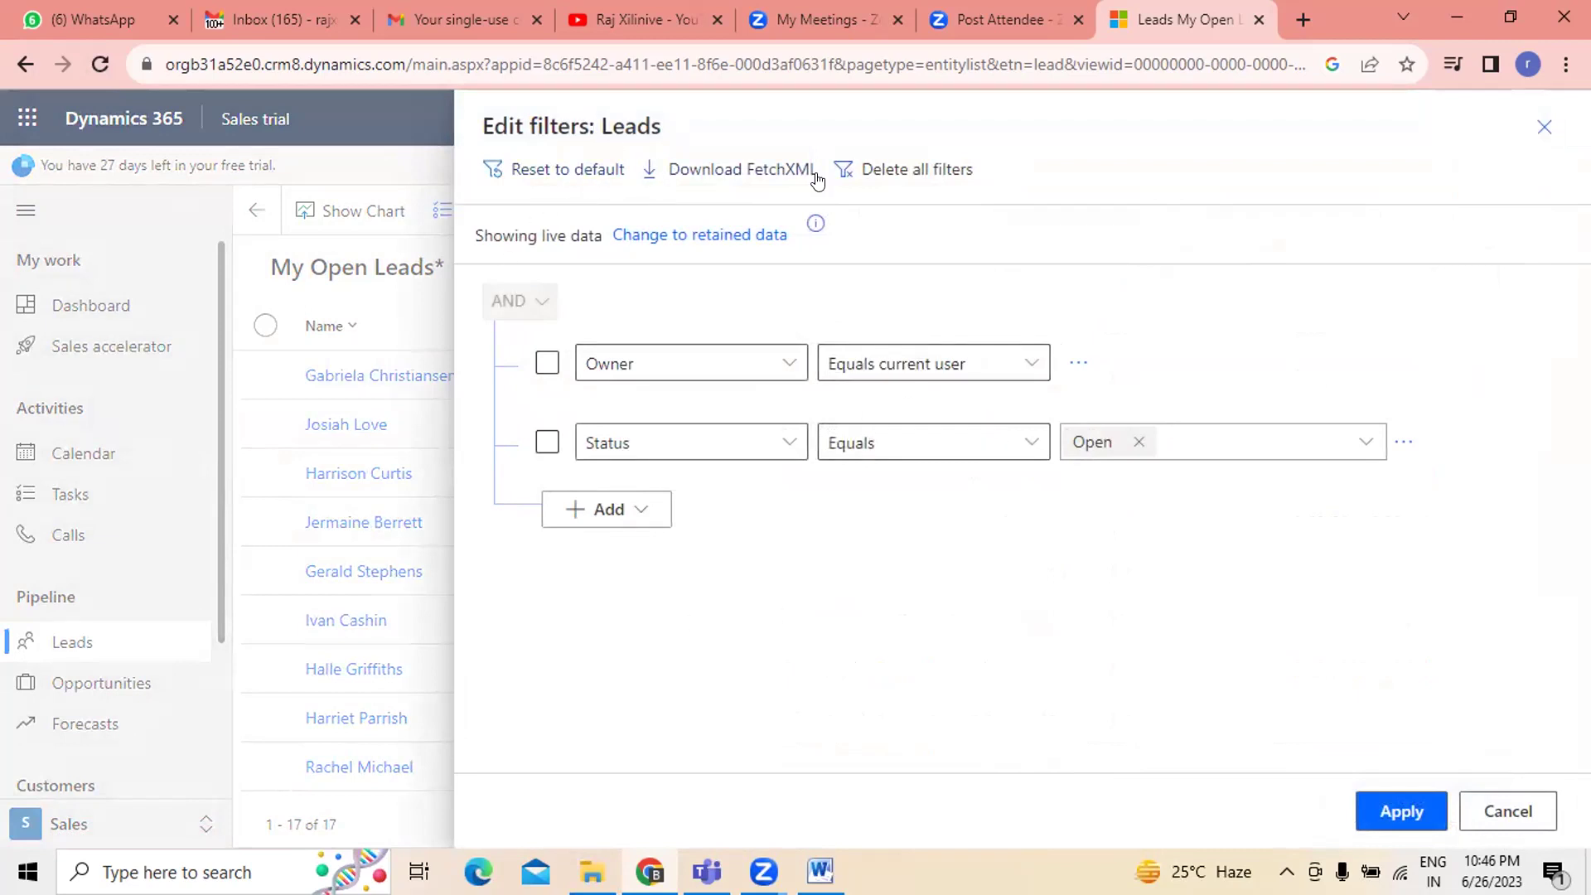
{"action": "left_click", "coordinate": [1539, 128]}
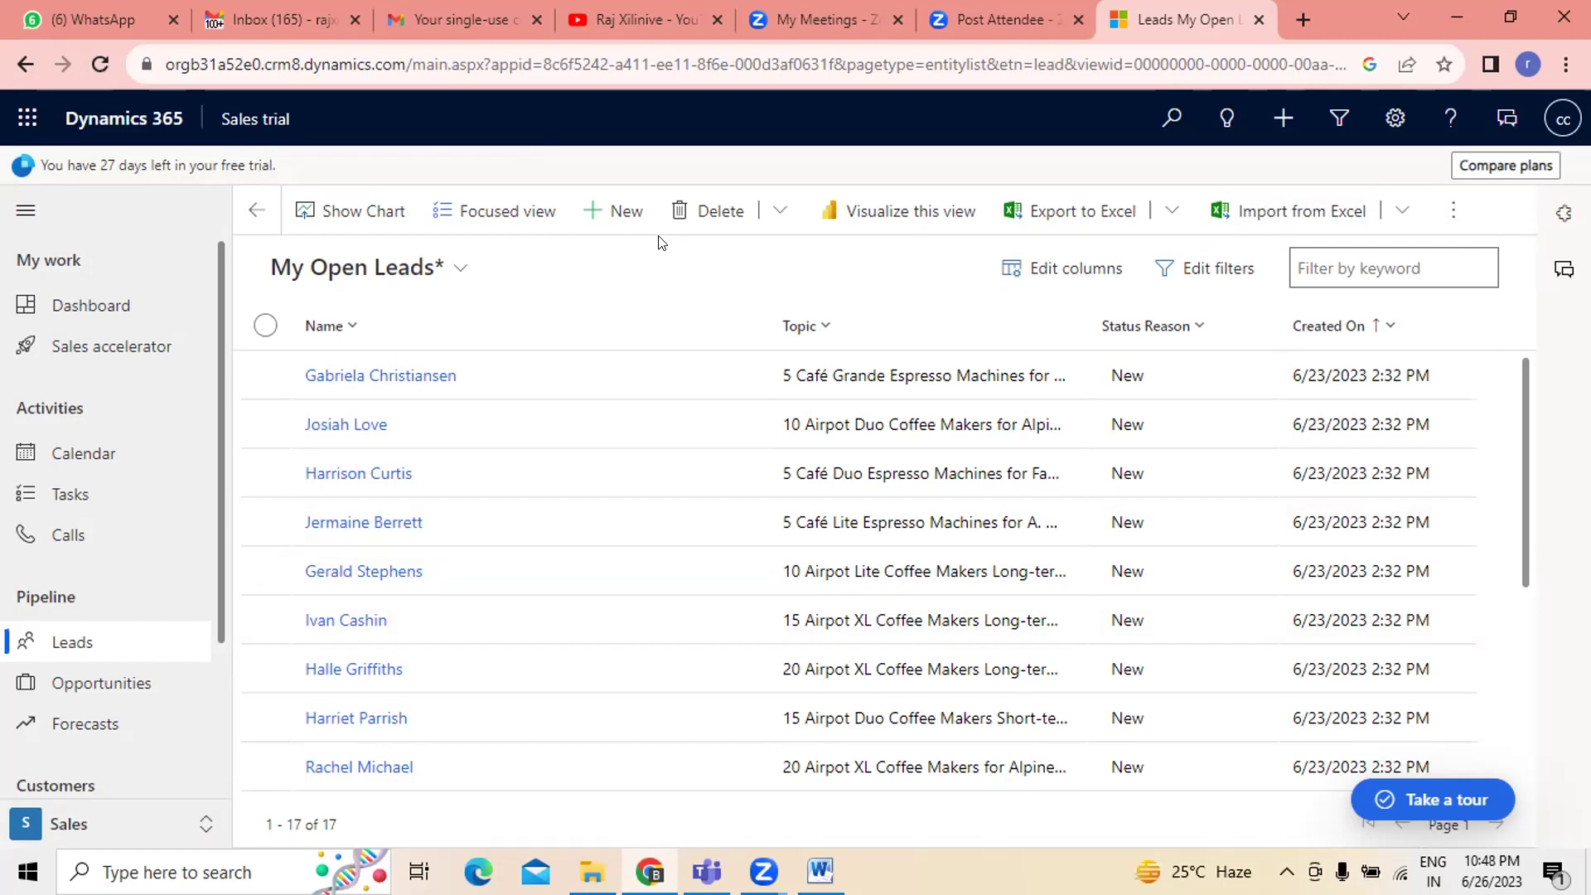
- Try the Filter by keyword box, dismissing its hints twice
{"action": "left_click", "coordinate": [1357, 269]}
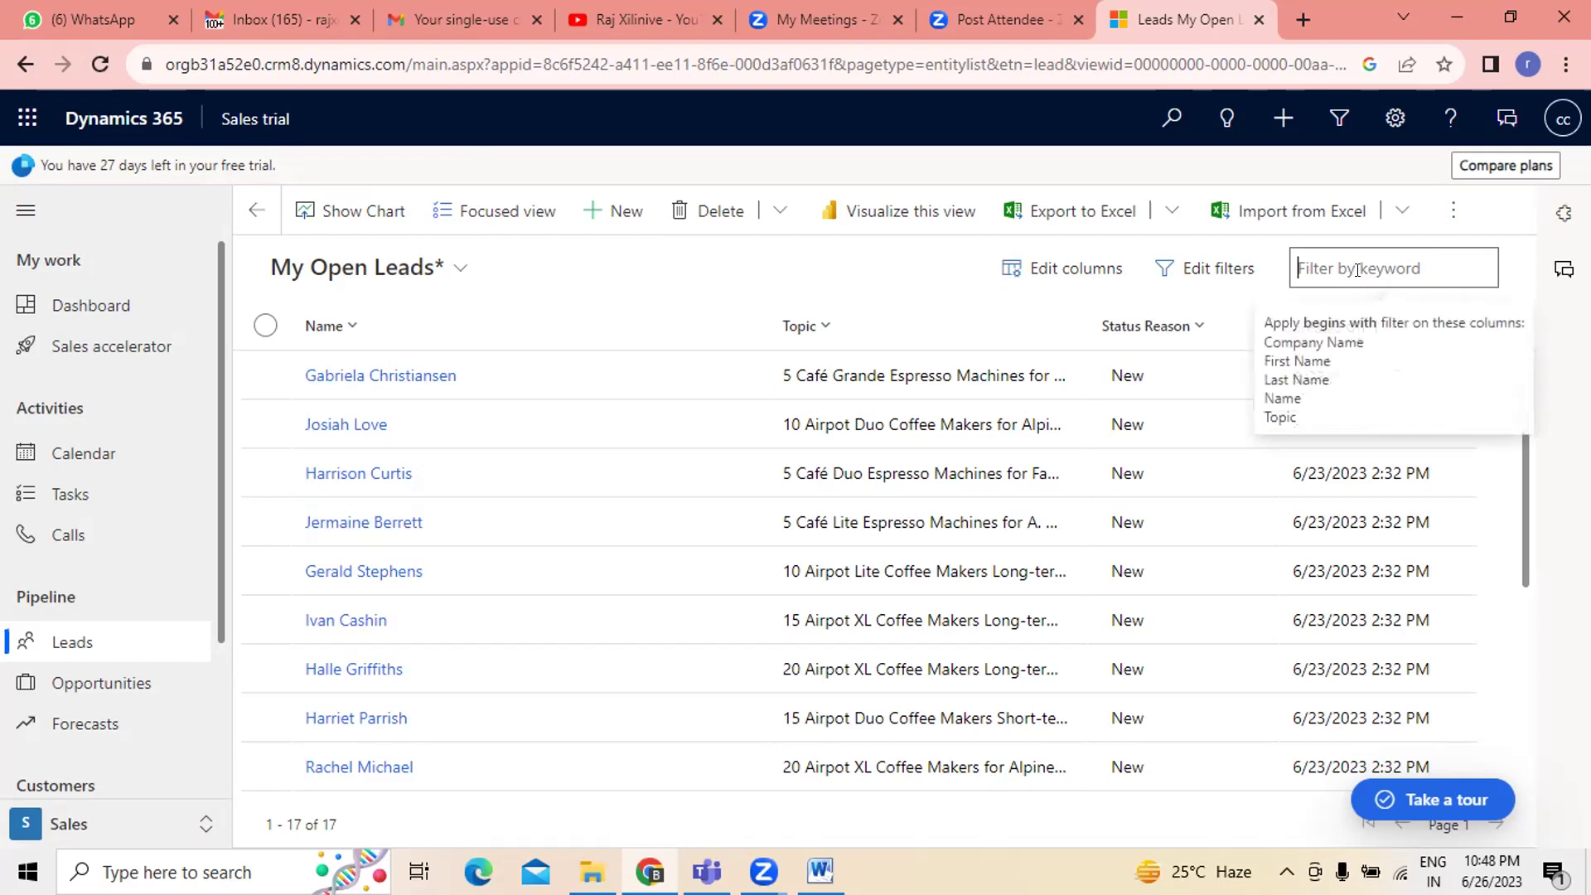
{"action": "left_click", "coordinate": [1373, 326]}
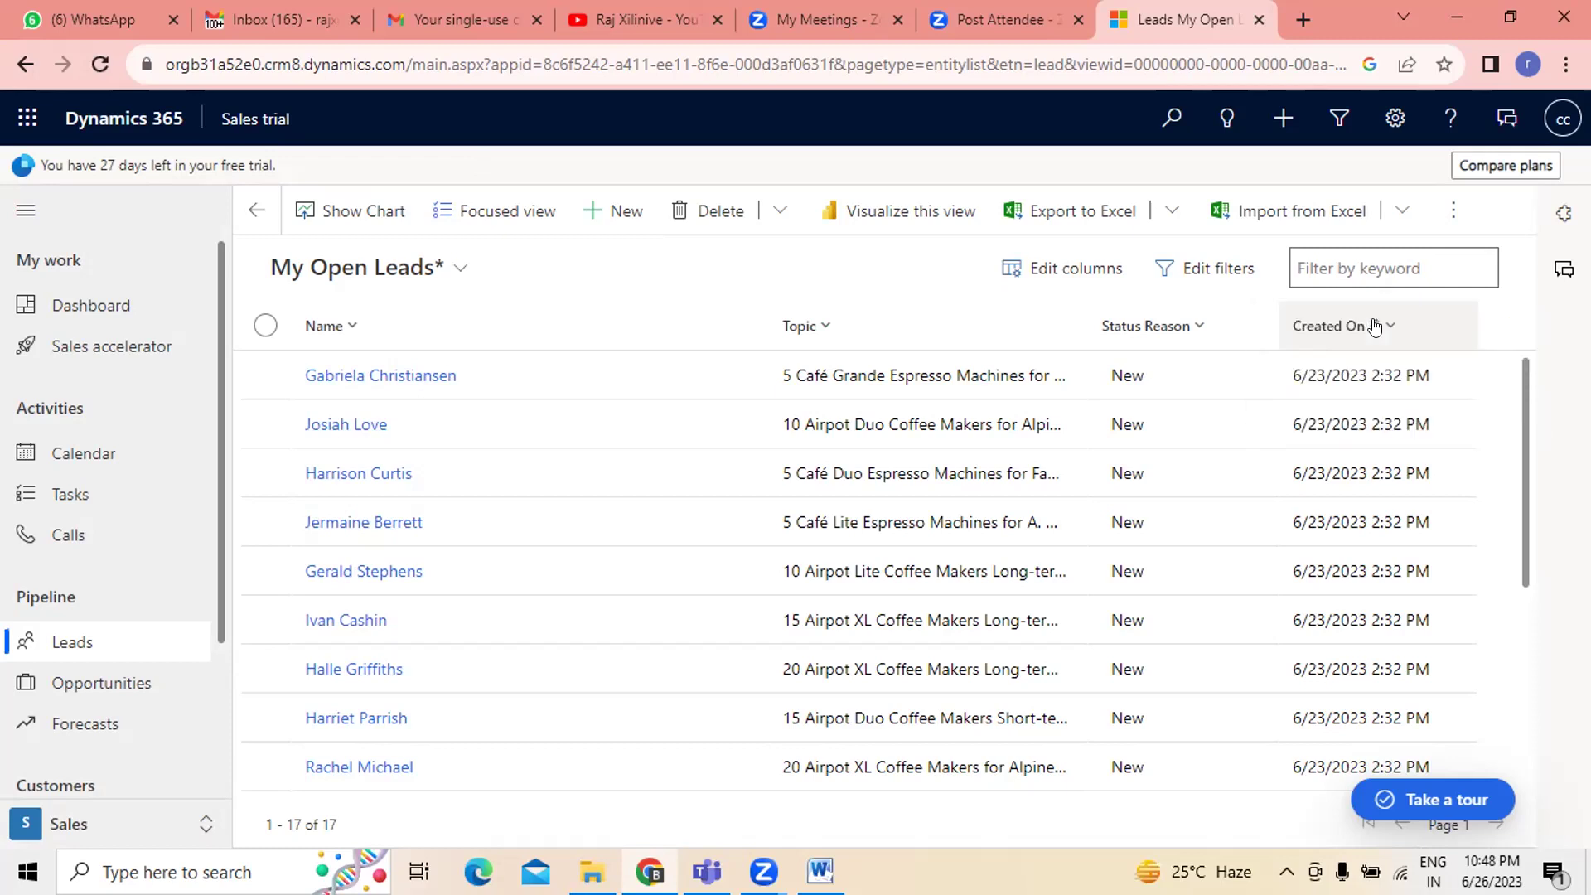
{"action": "left_click", "coordinate": [1404, 257]}
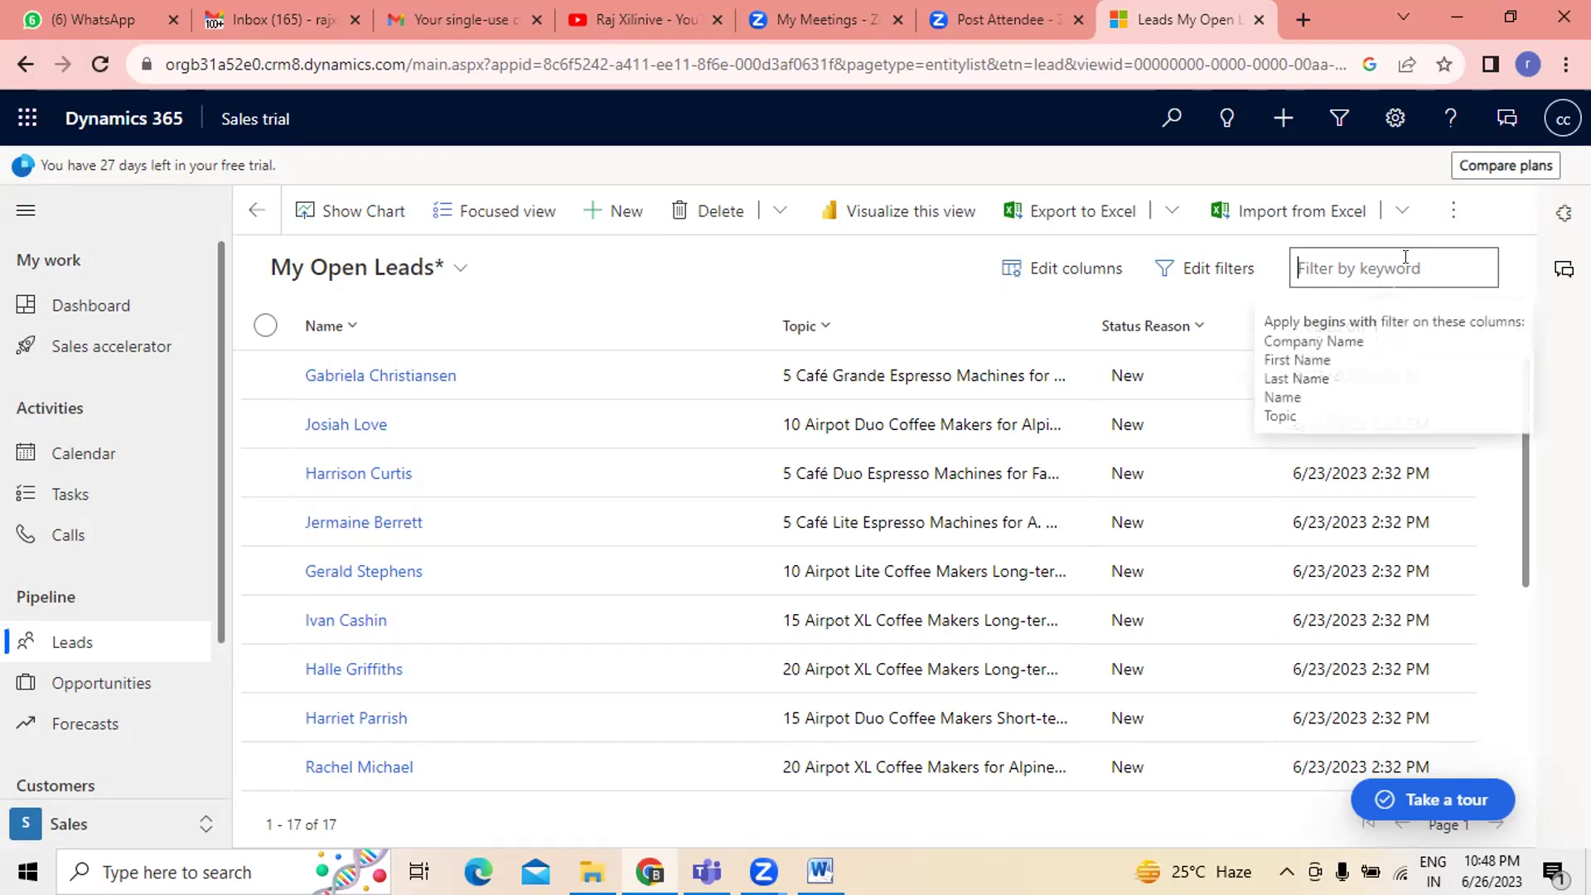
{"action": "left_click", "coordinate": [1353, 242]}
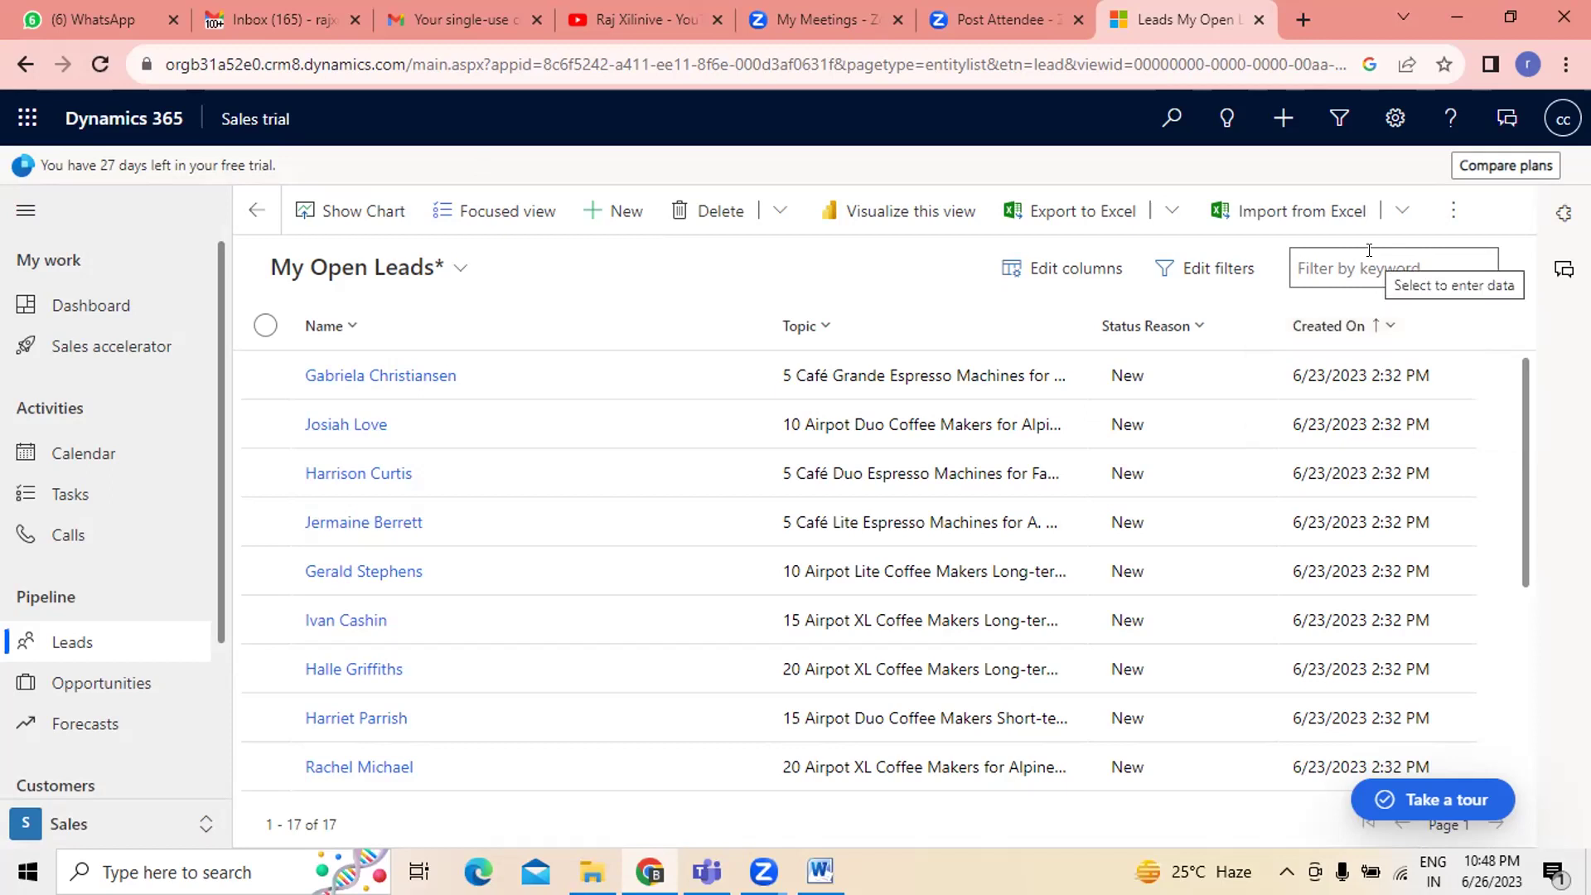
- Open, close and reopen Edit filters, then view the first condition's field list
{"action": "left_click", "coordinate": [1222, 269]}
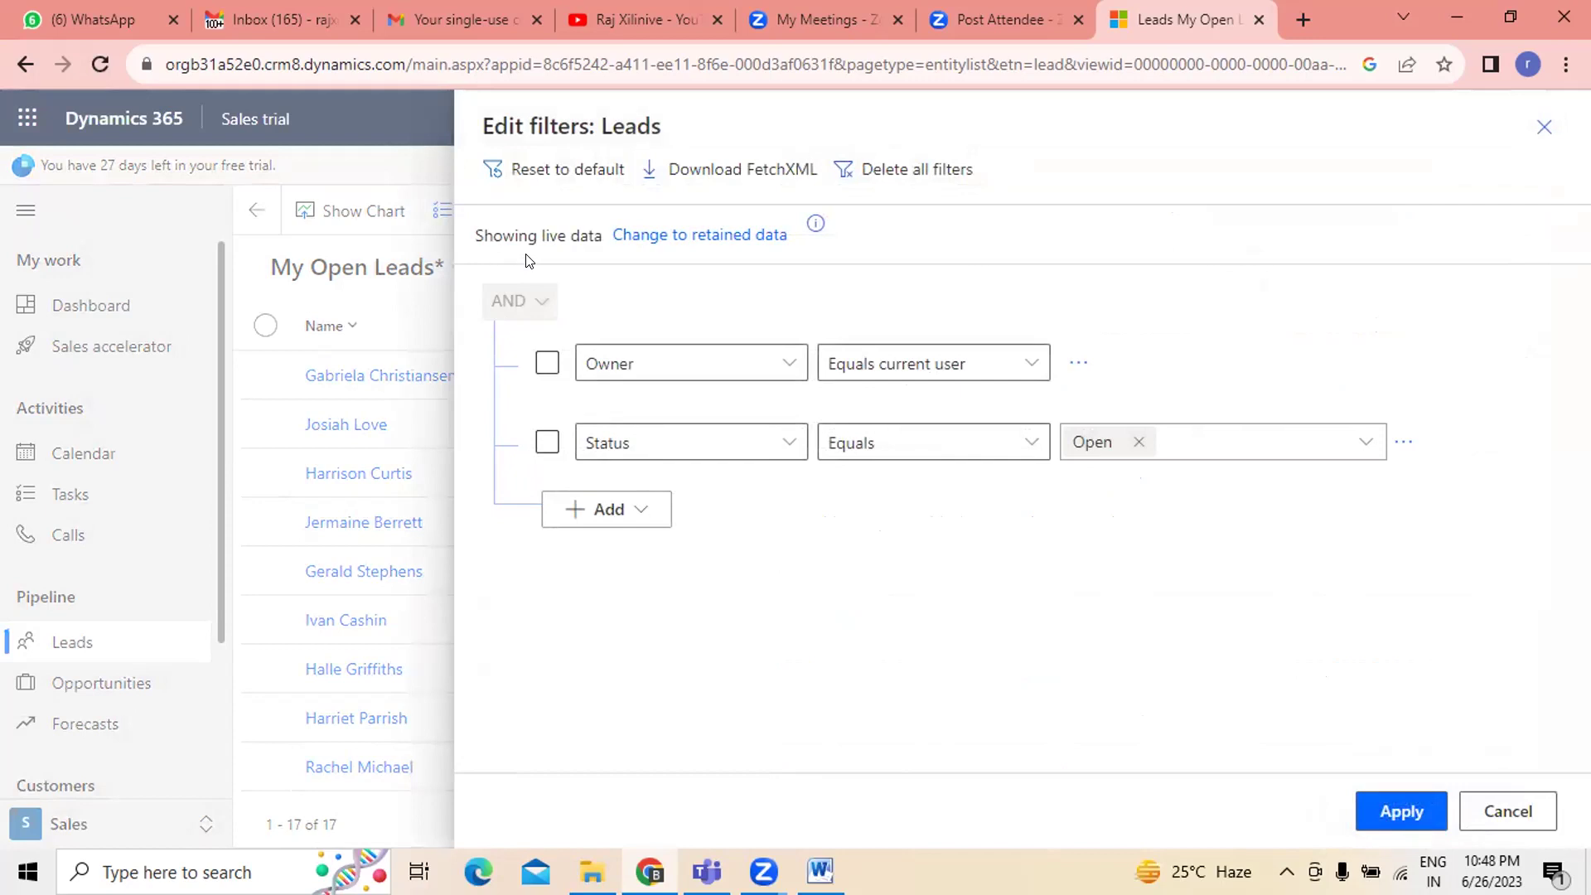
{"action": "left_click", "coordinate": [1542, 126]}
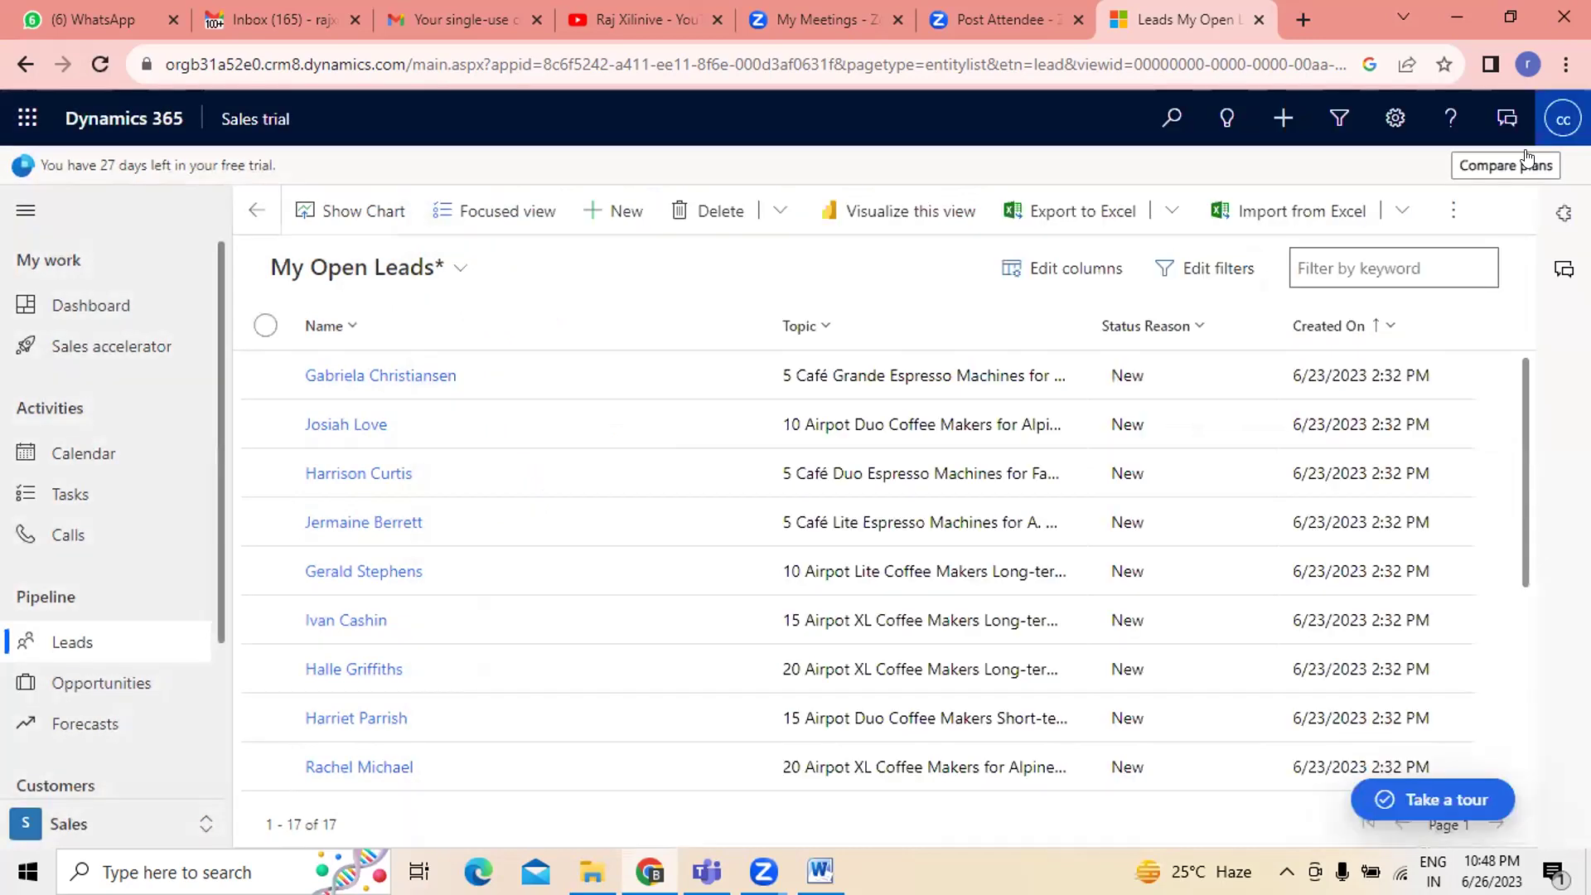
{"action": "left_click", "coordinate": [1240, 271]}
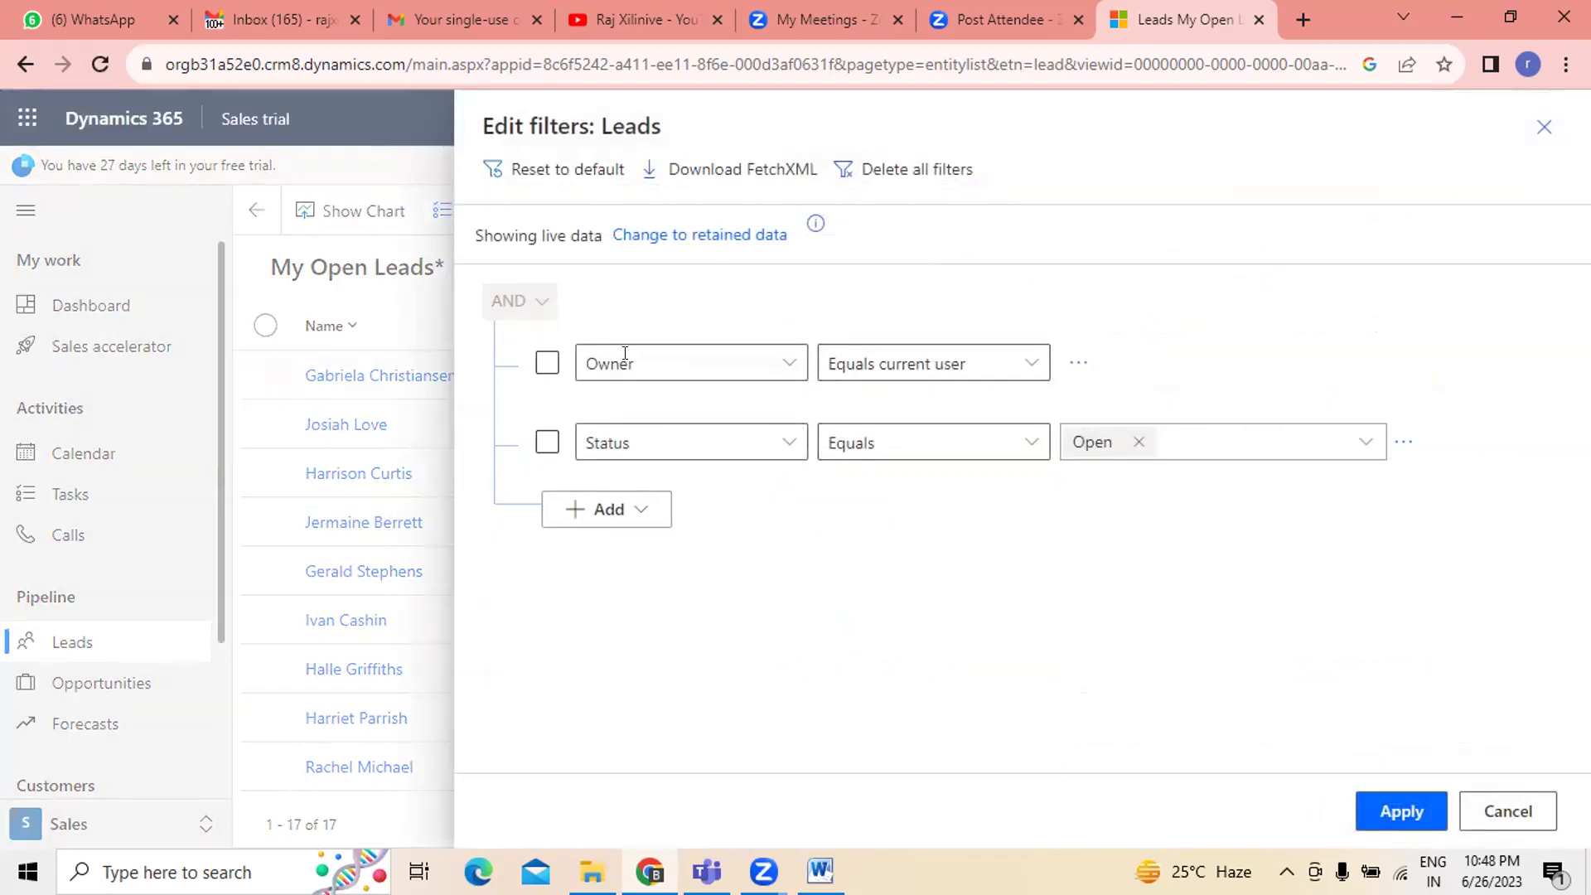
{"action": "left_click", "coordinate": [788, 364]}
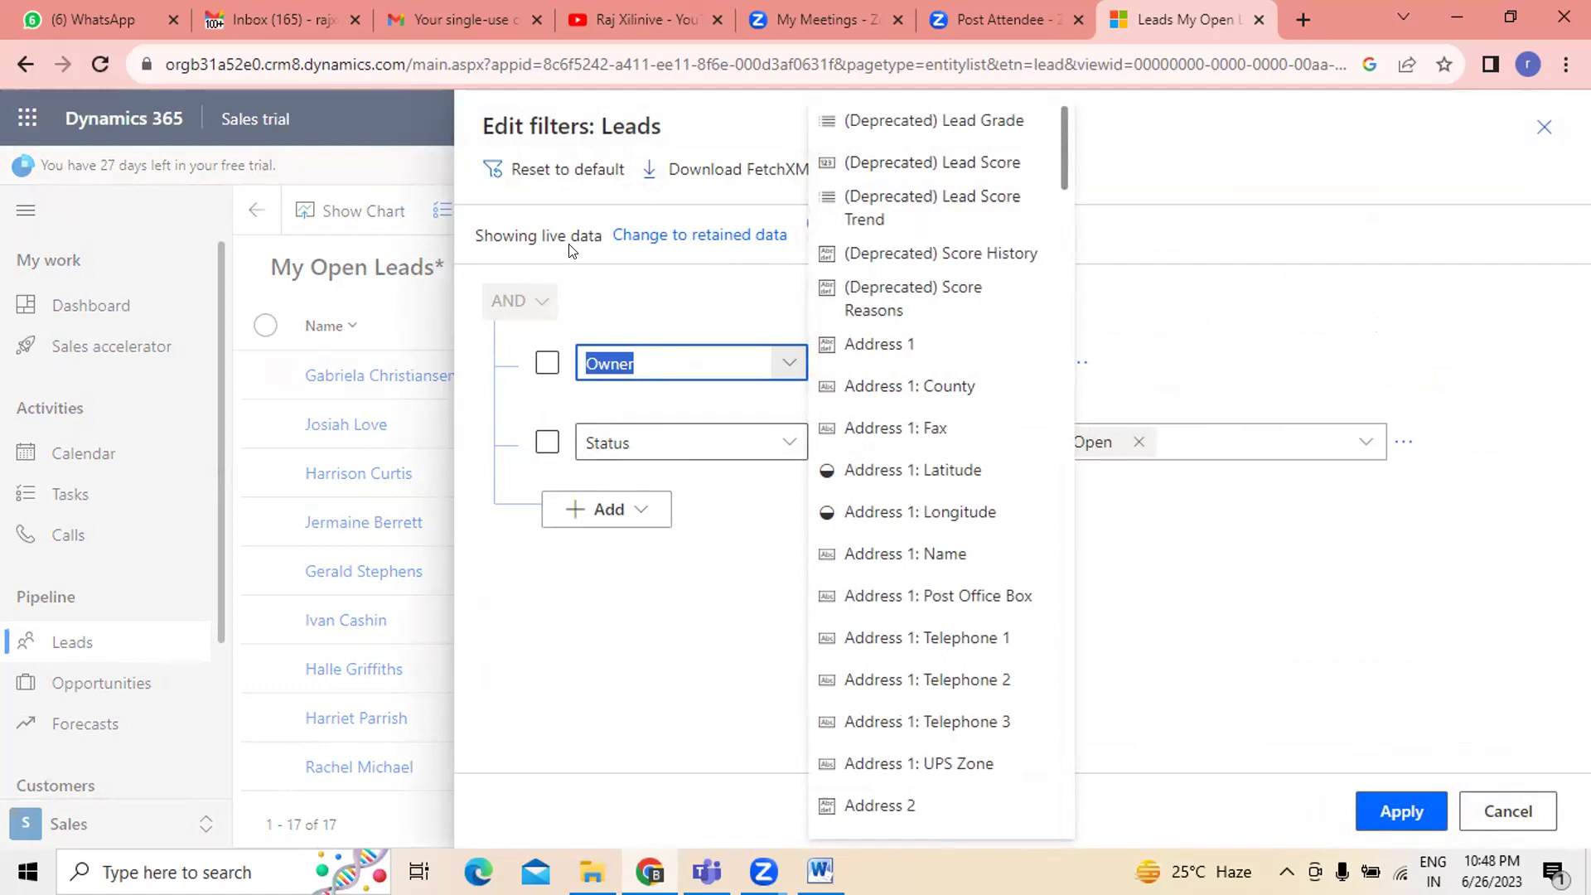
- Change the first condition from Owner to Budget equals No Committed Budget
{"action": "left_click", "coordinate": [1236, 174]}
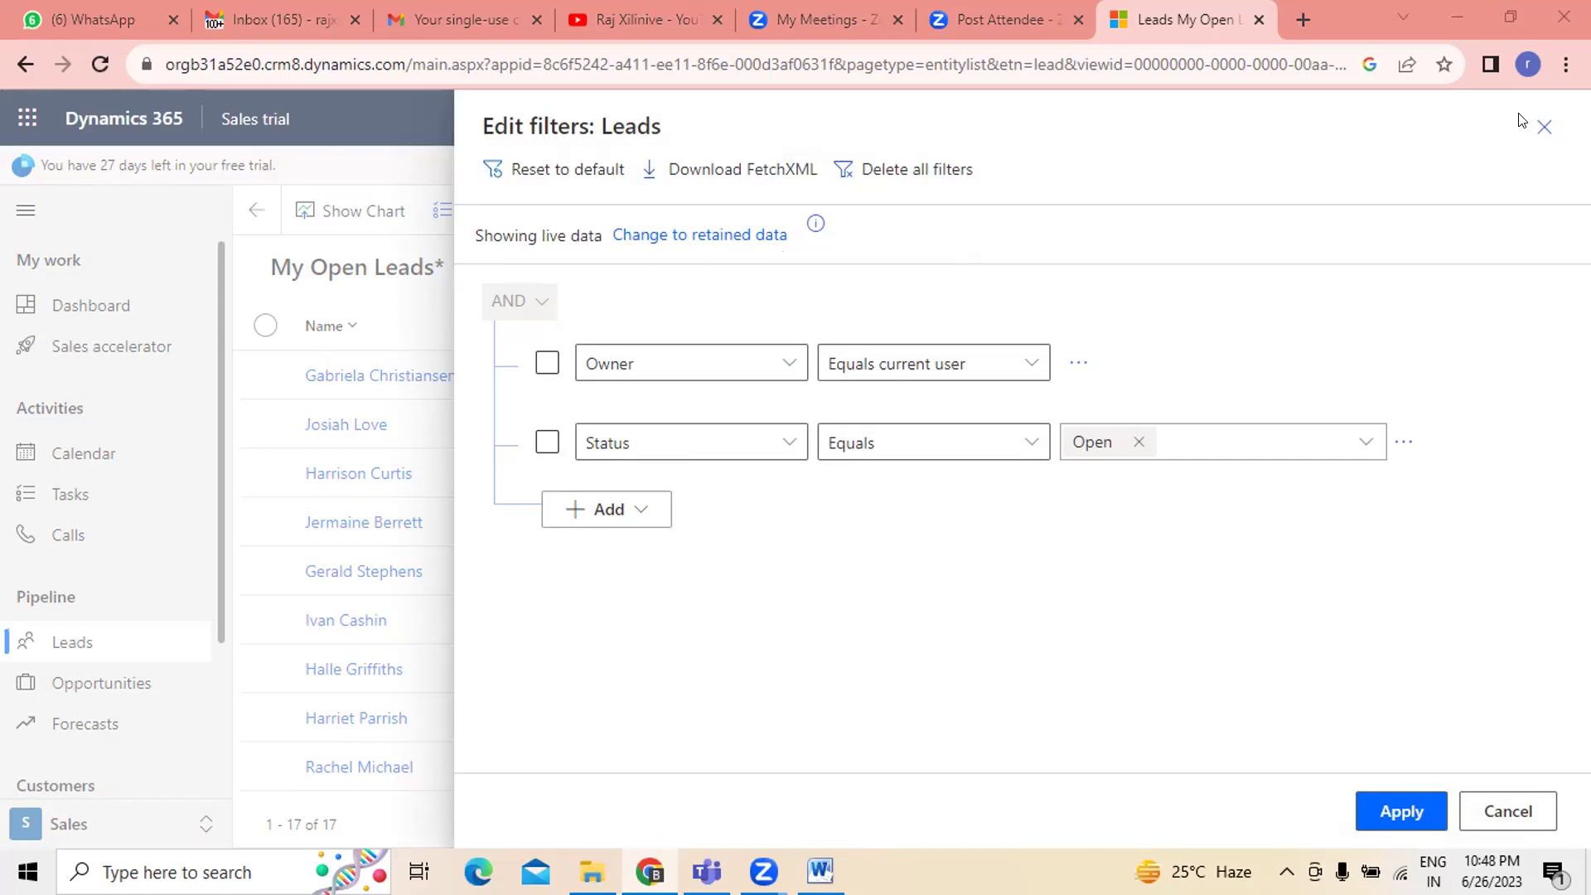
{"action": "left_click", "coordinate": [782, 358]}
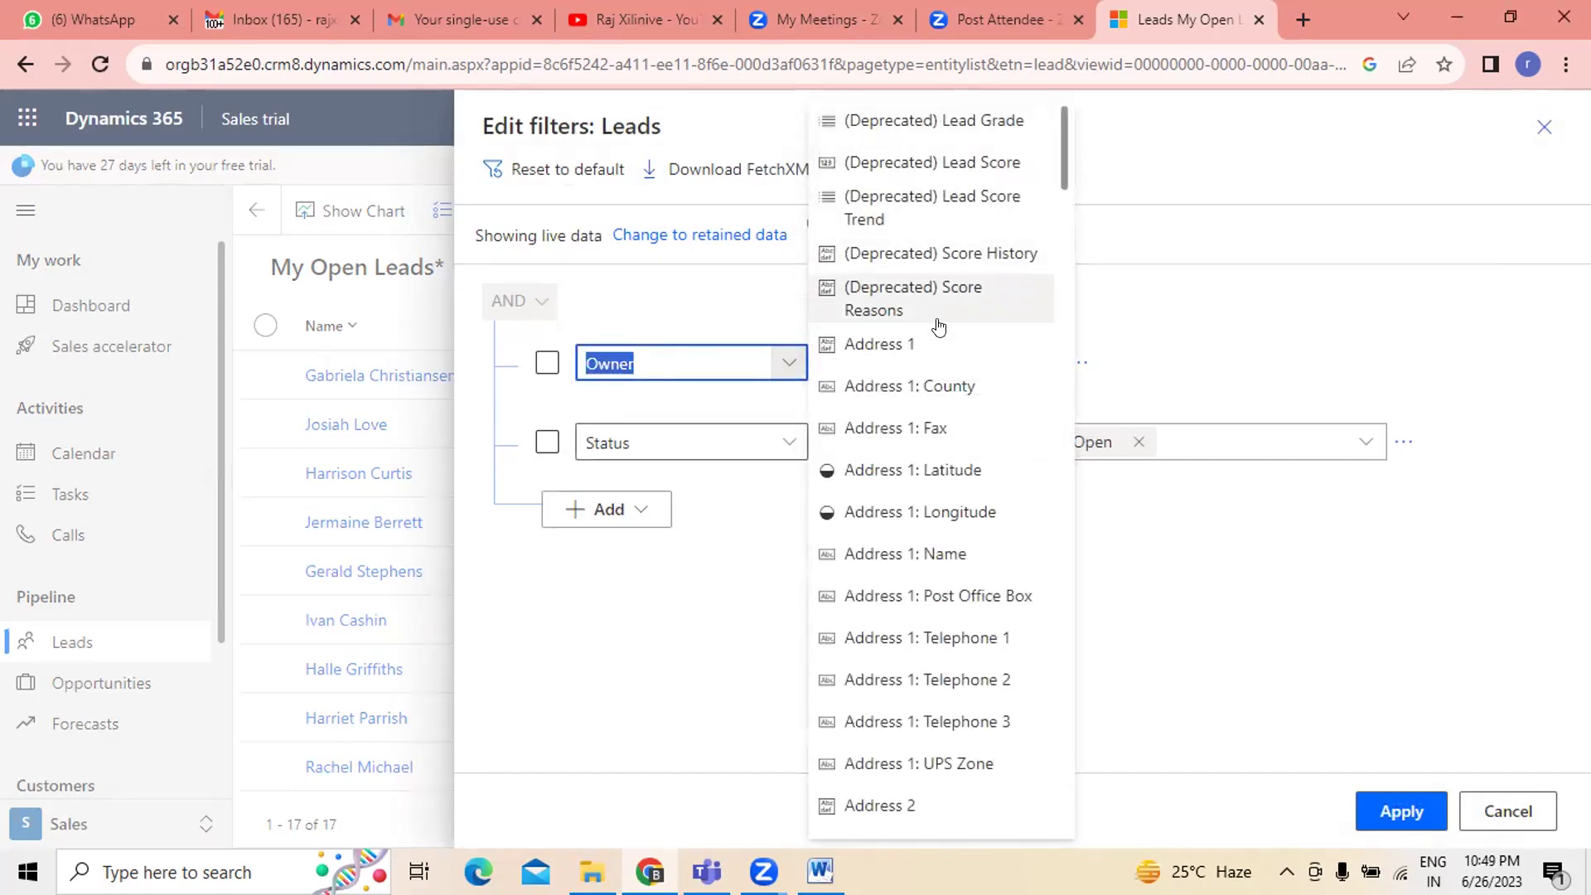
{"action": "scroll", "coordinate": [911, 414], "scroll_direction": "down", "scroll_amount": 12}
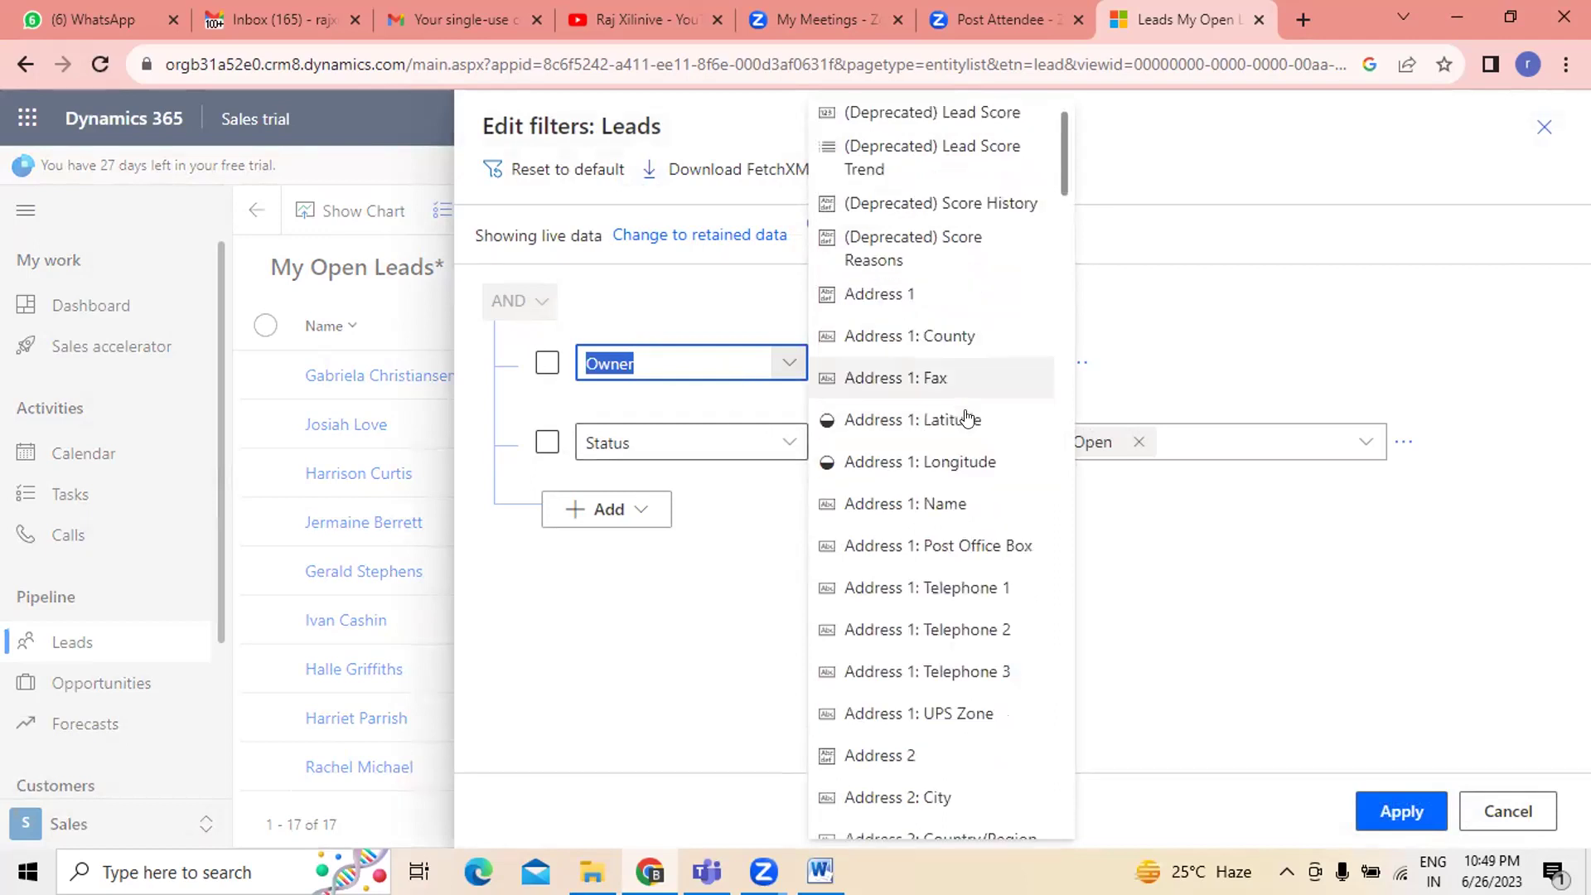
{"action": "scroll", "coordinate": [944, 406], "scroll_direction": "down", "scroll_amount": 1}
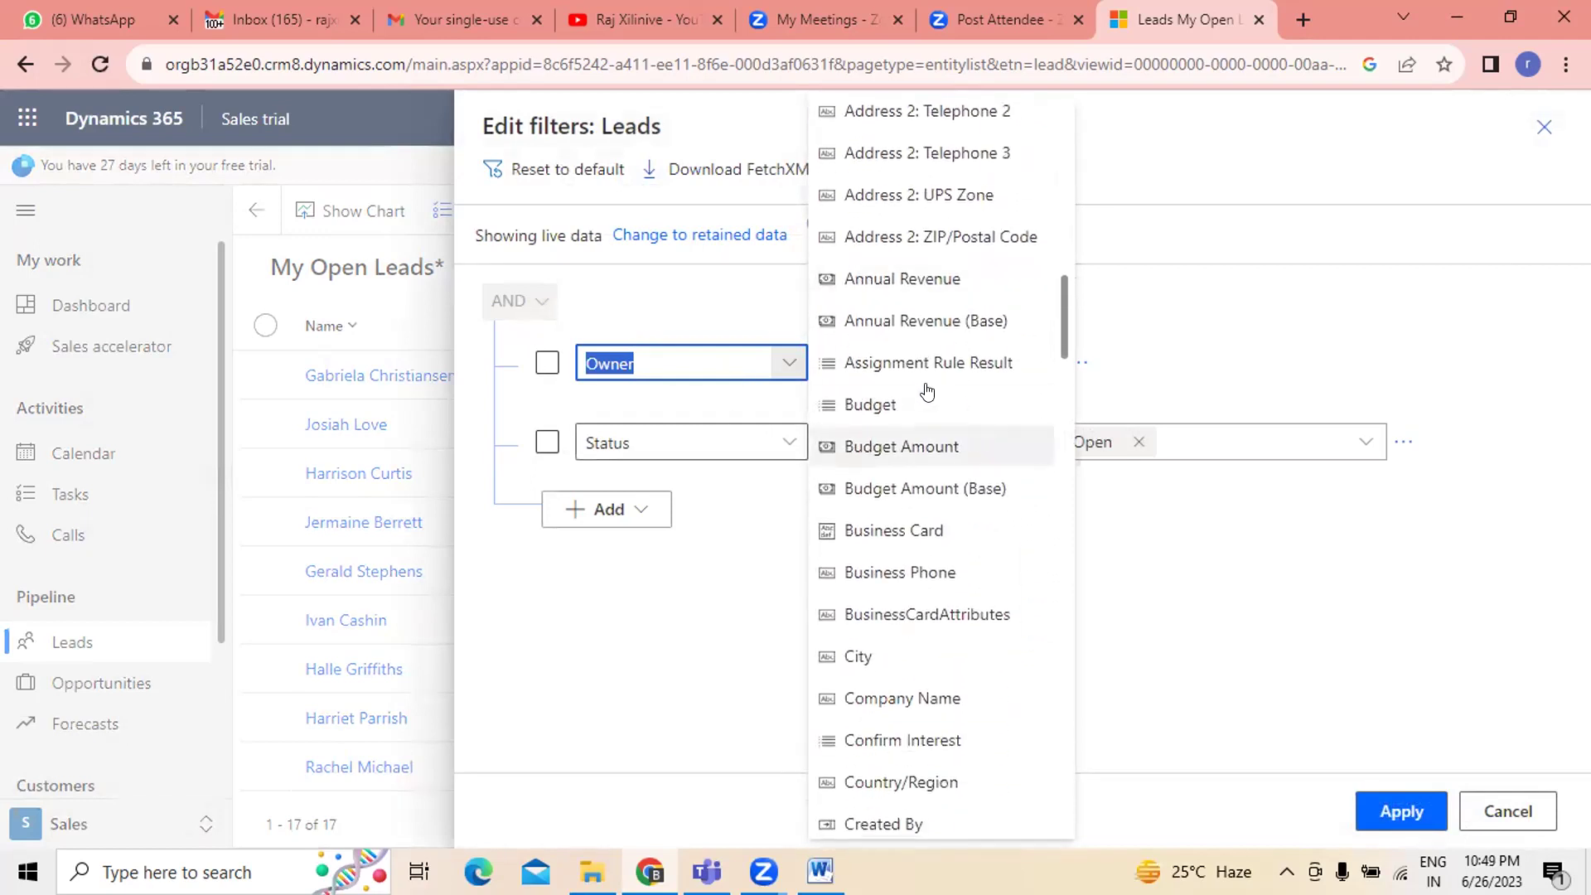
{"action": "left_click", "coordinate": [884, 401]}
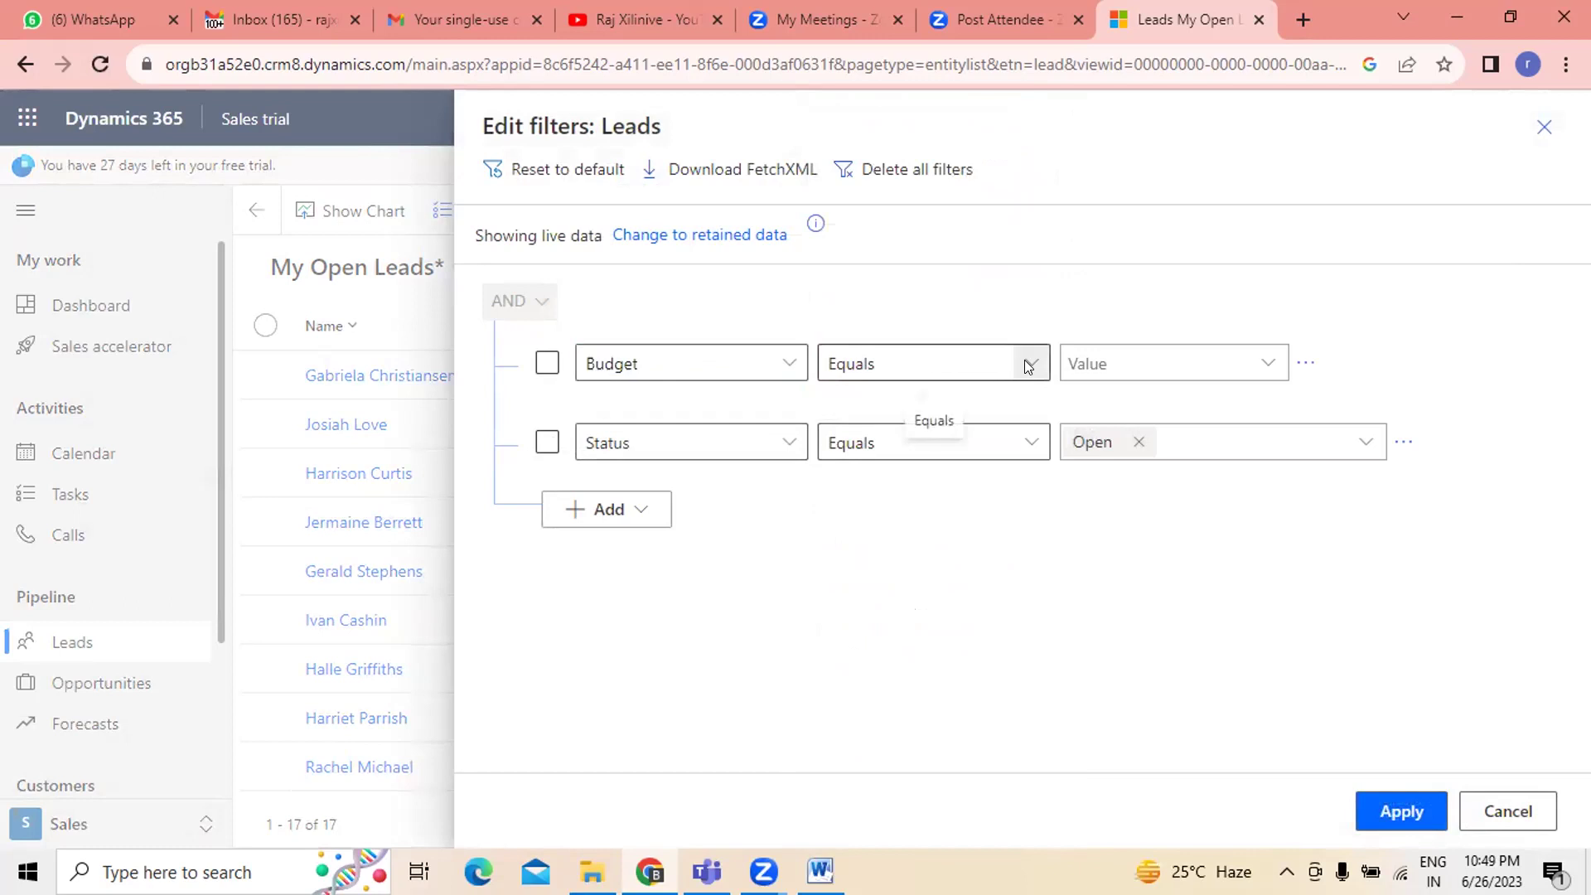
{"action": "left_click", "coordinate": [1015, 379]}
{"action": "left_click", "coordinate": [878, 403]}
{"action": "left_click", "coordinate": [1265, 363]}
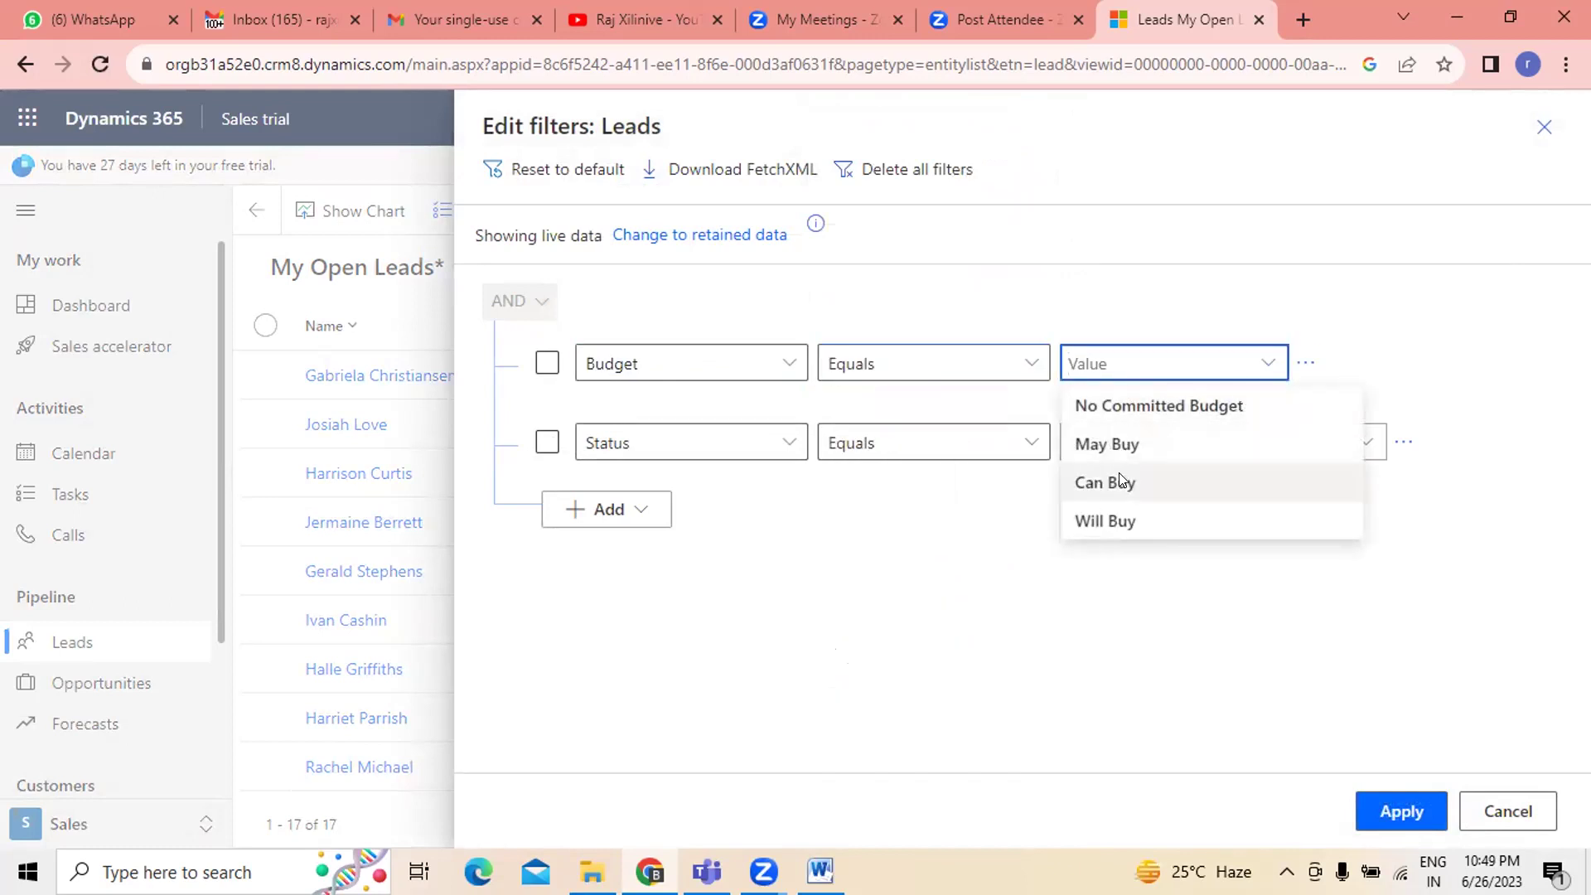
{"action": "left_click", "coordinate": [1156, 407]}
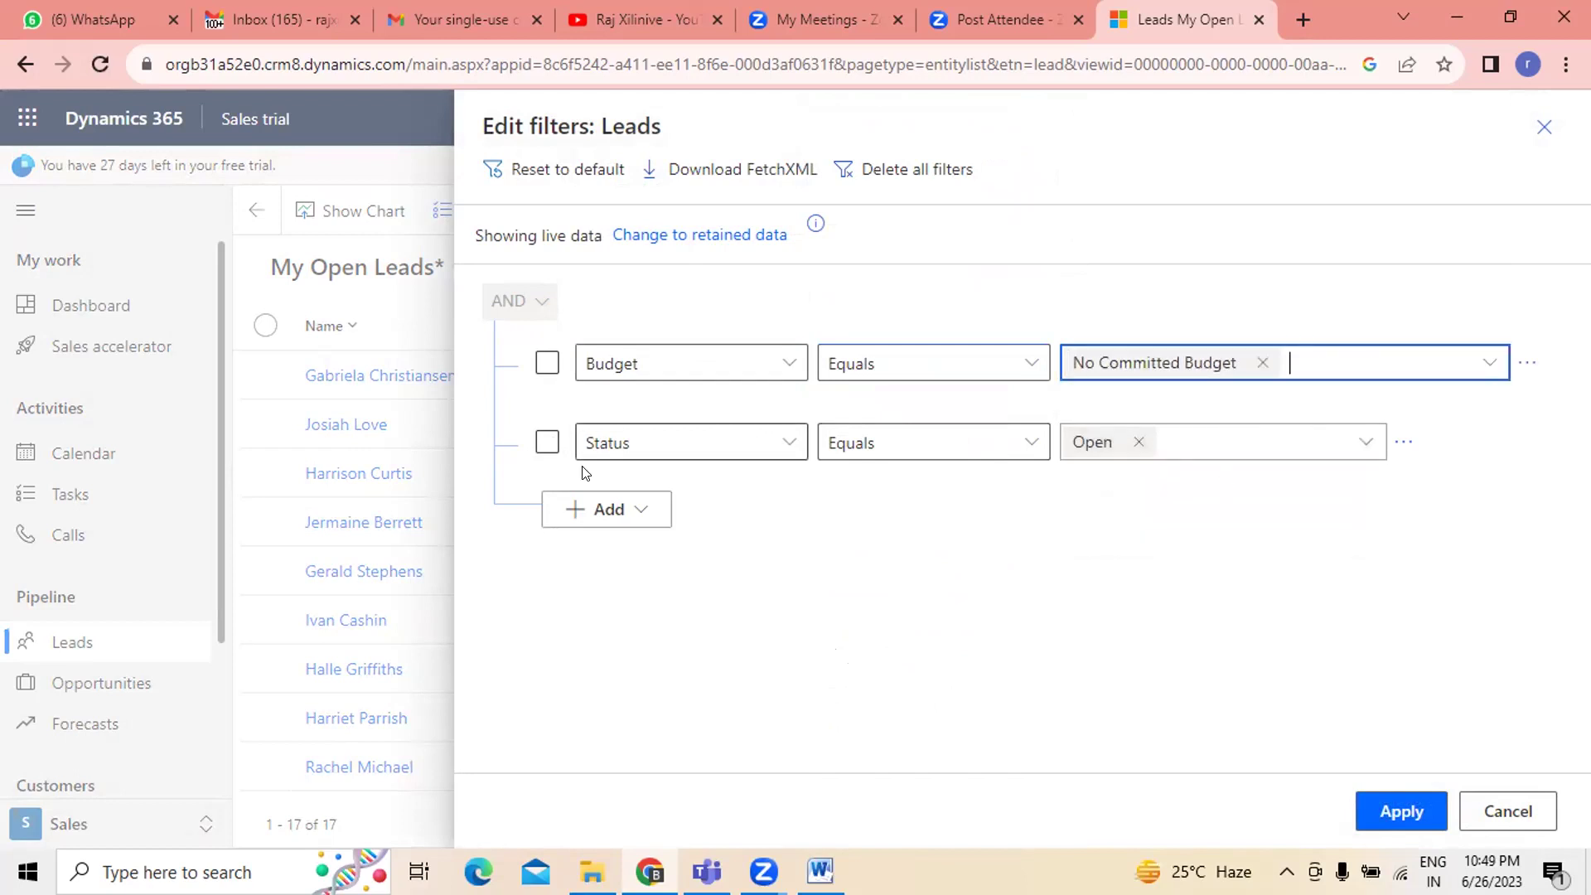
- Change the Status condition to Annual Revenue equals 10,000,000 and apply the filters
{"action": "left_click", "coordinate": [791, 443]}
{"action": "left_click", "coordinate": [794, 439]}
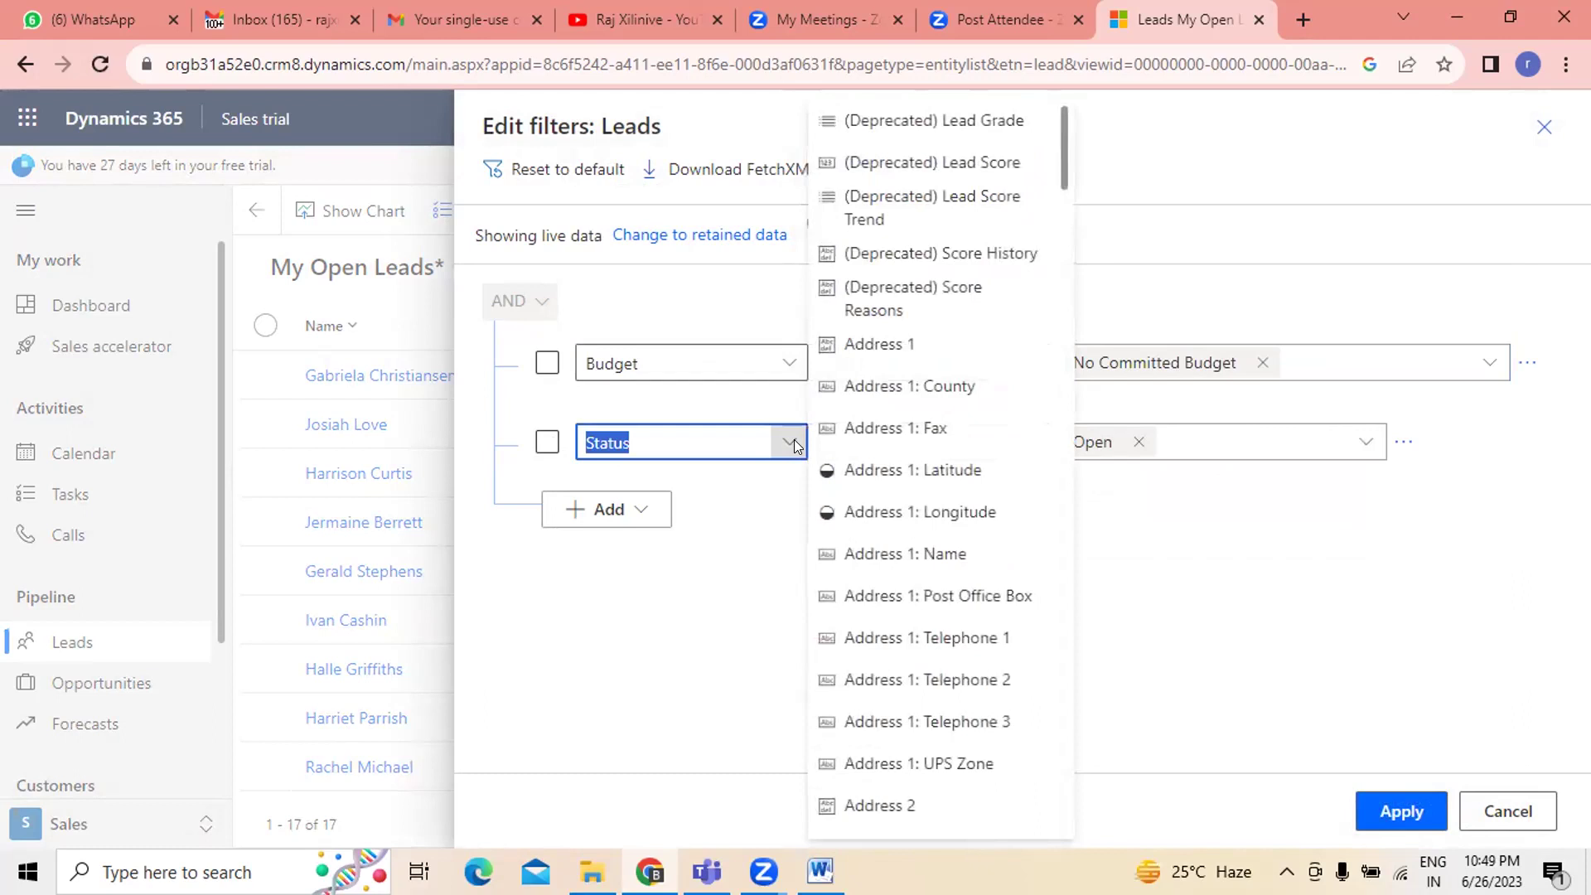
{"action": "scroll", "coordinate": [959, 519], "scroll_direction": "down", "scroll_amount": 8}
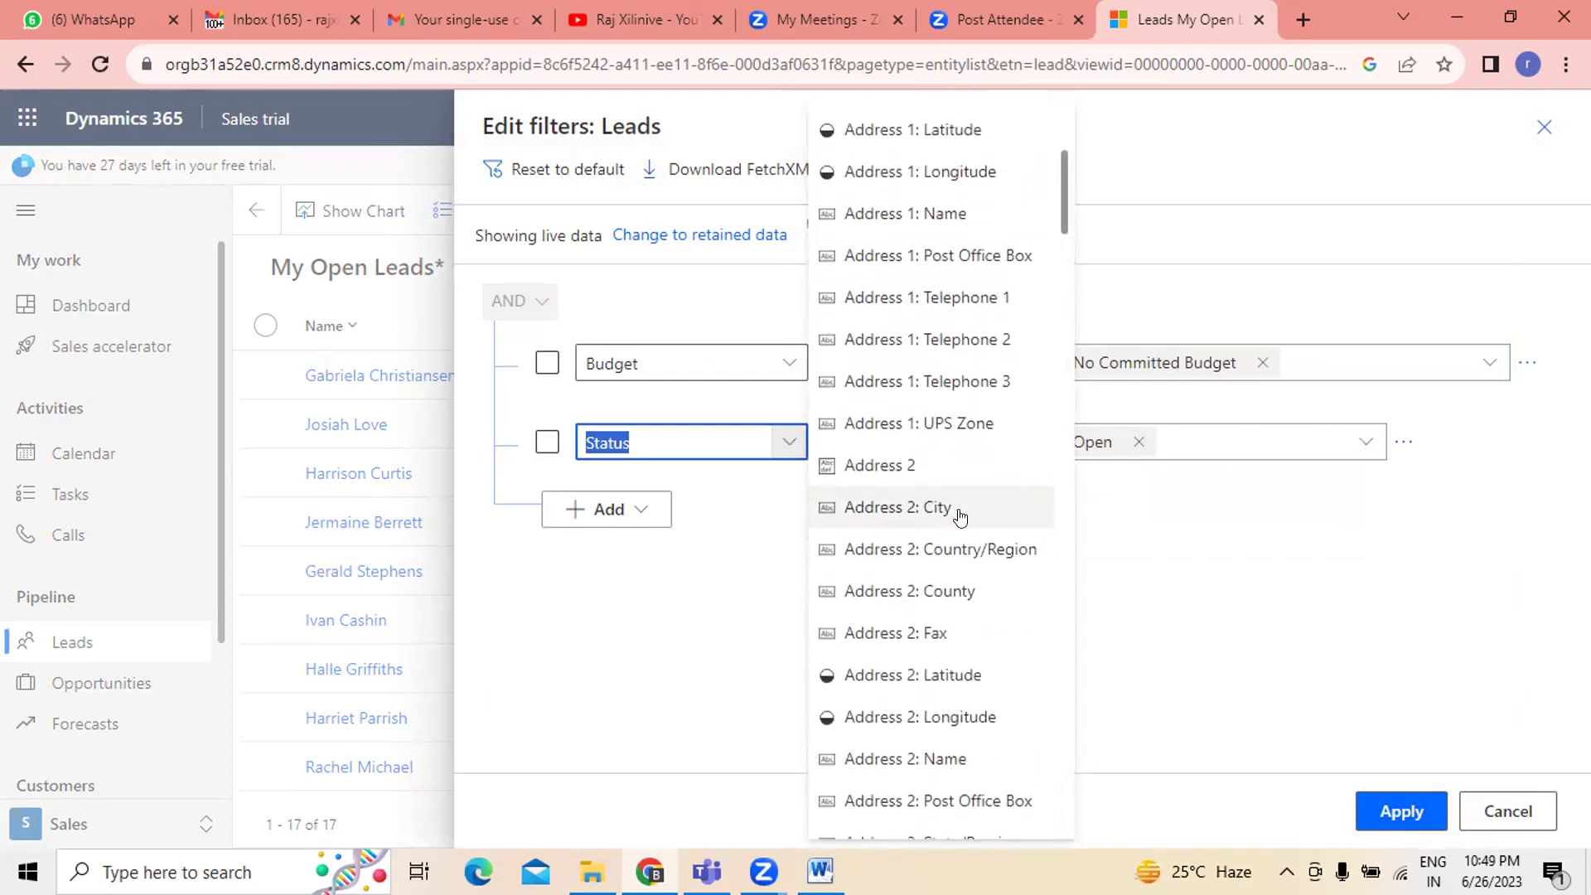
{"action": "scroll", "coordinate": [959, 518], "scroll_direction": "down", "scroll_amount": 1}
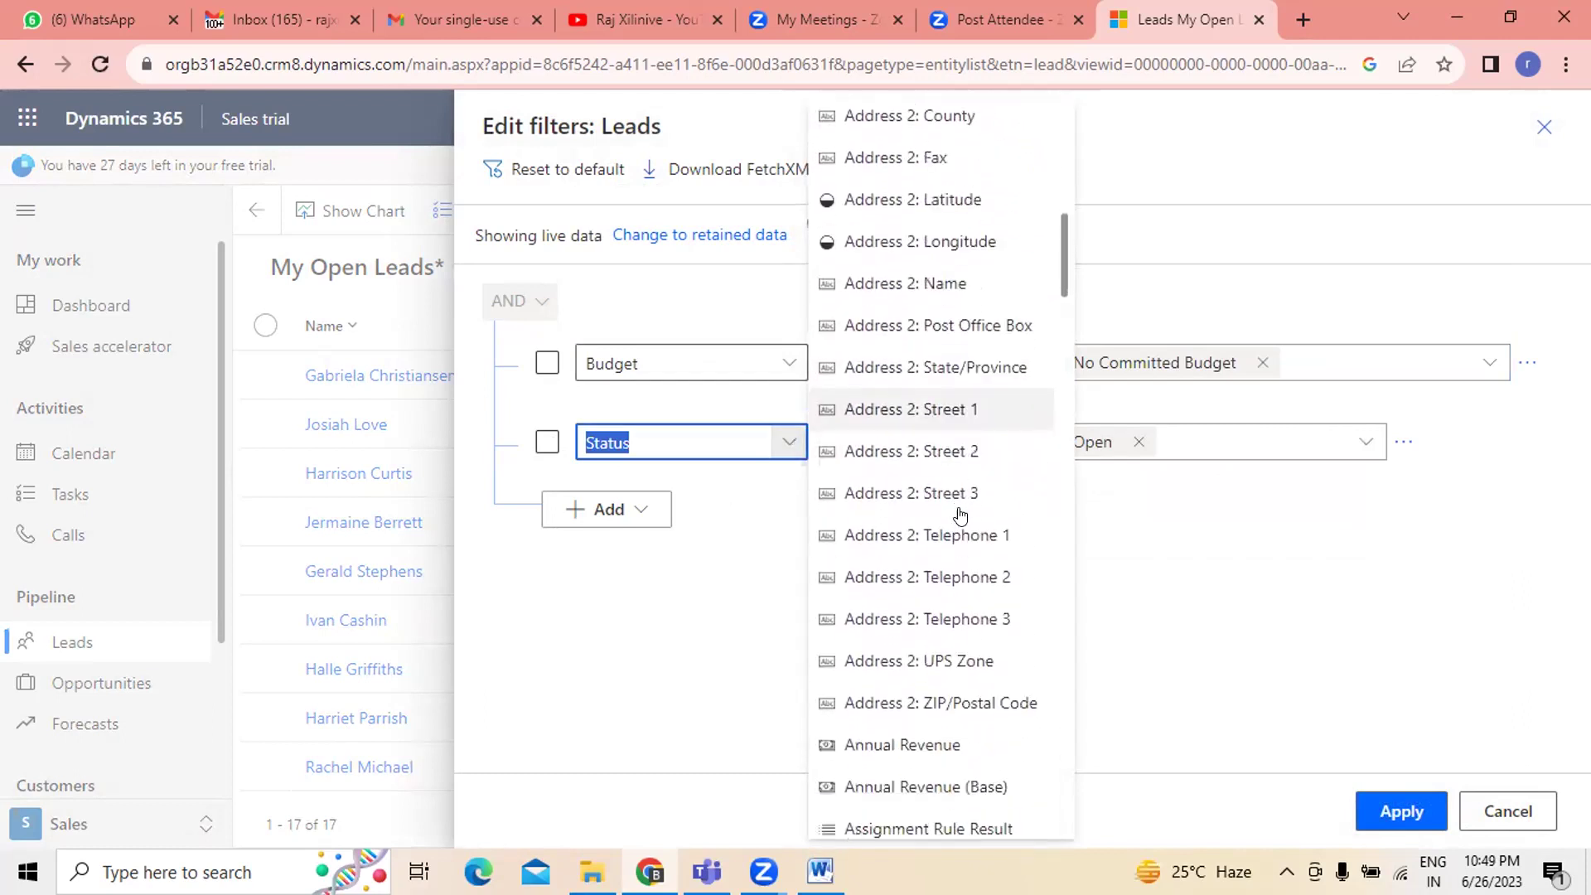
{"action": "scroll", "coordinate": [960, 515], "scroll_direction": "down", "scroll_amount": 2}
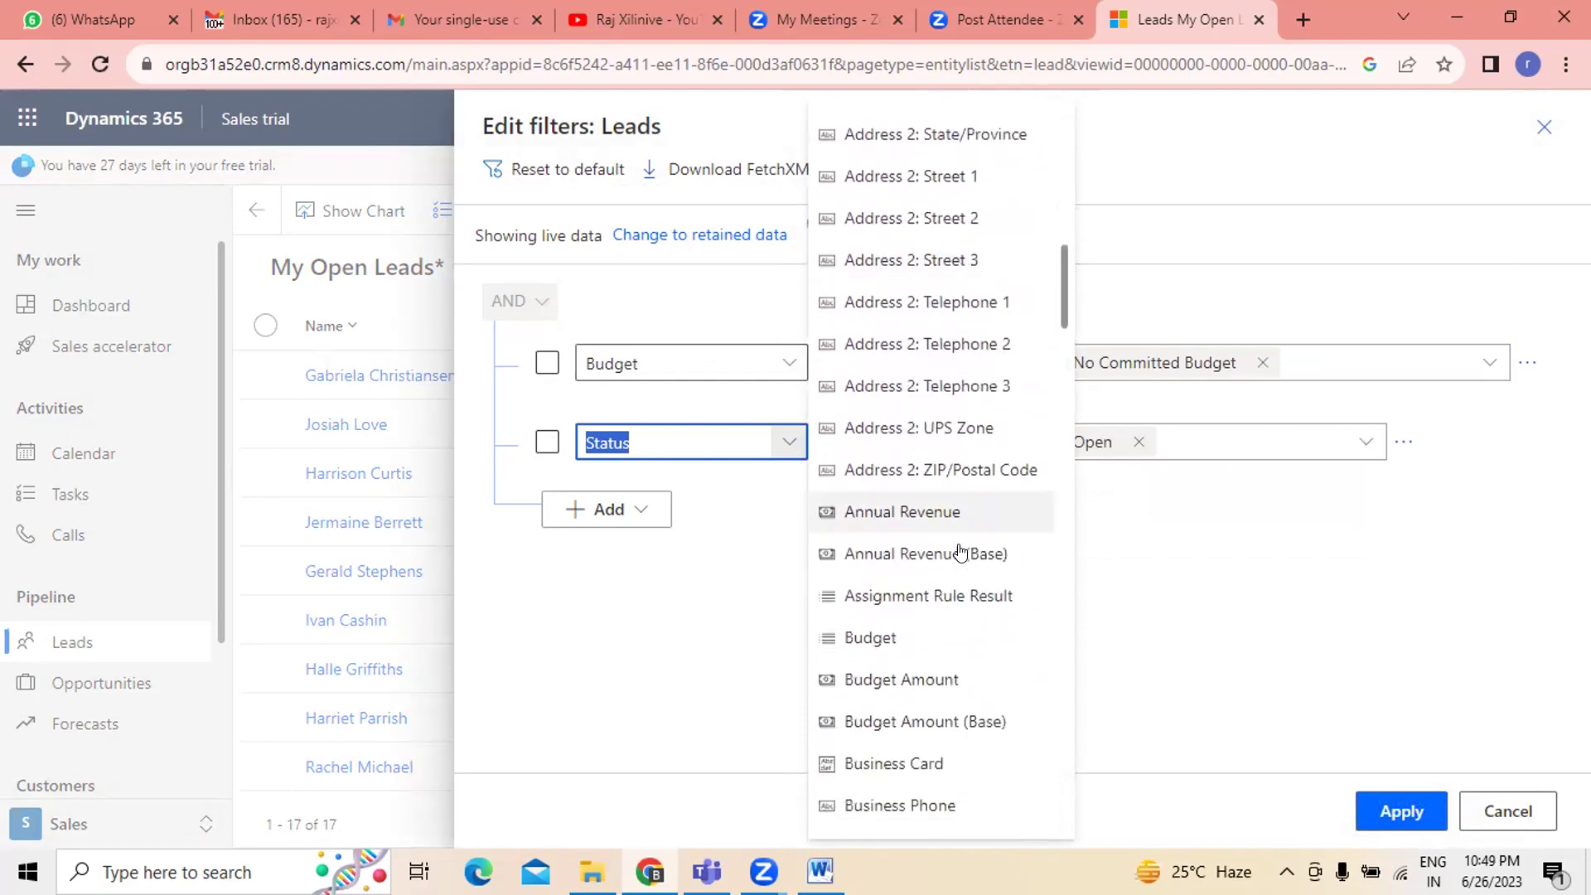
{"action": "left_click", "coordinate": [908, 511]}
{"action": "left_click", "coordinate": [1028, 442]}
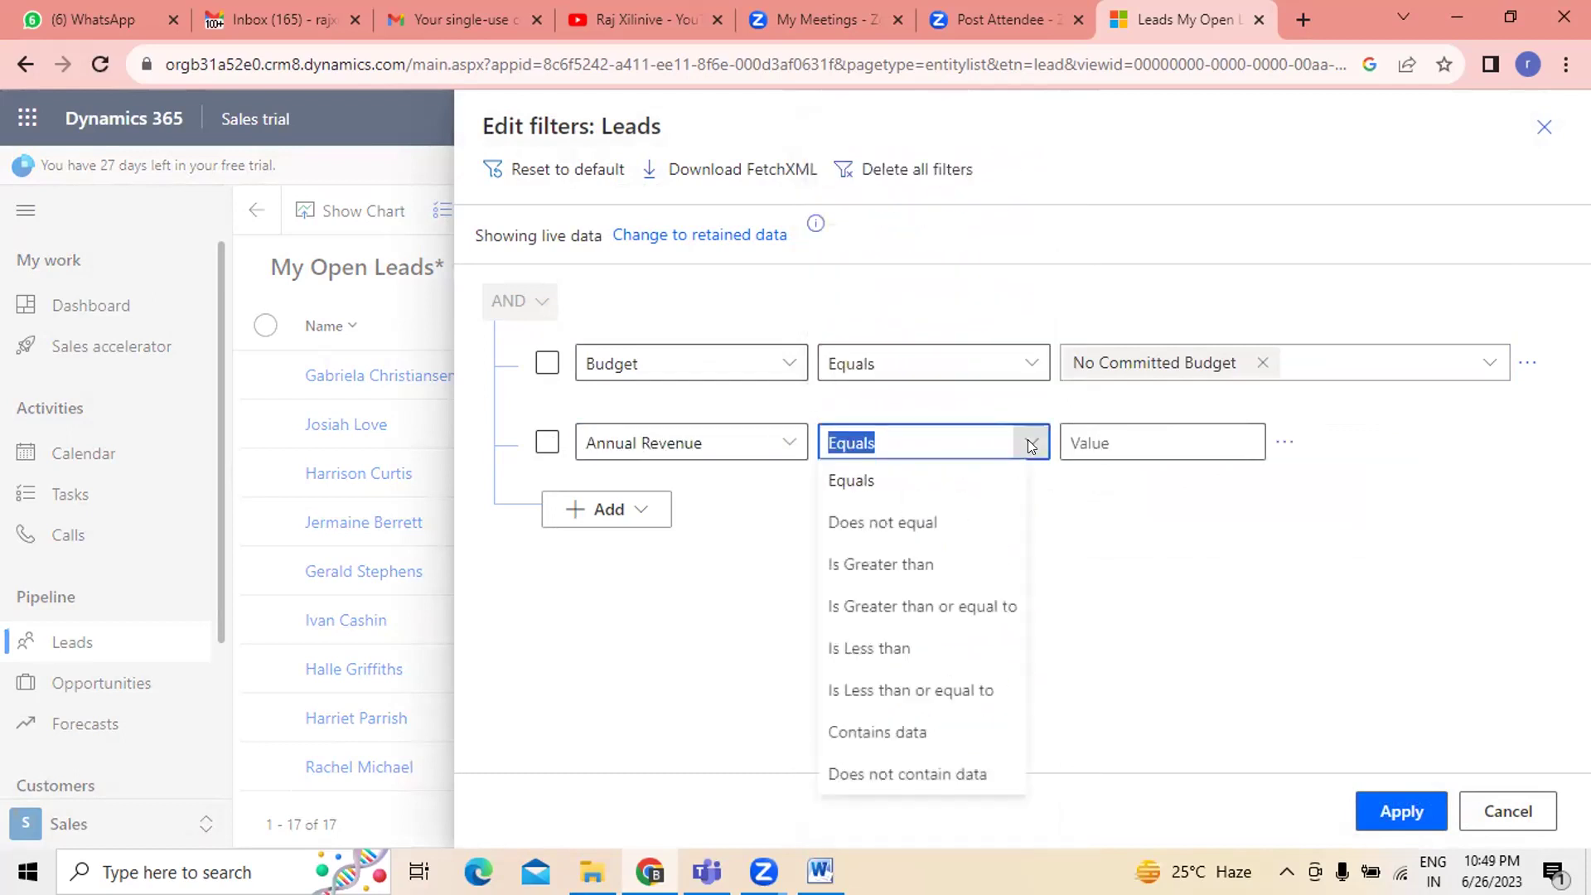
{"action": "left_click", "coordinate": [1220, 427]}
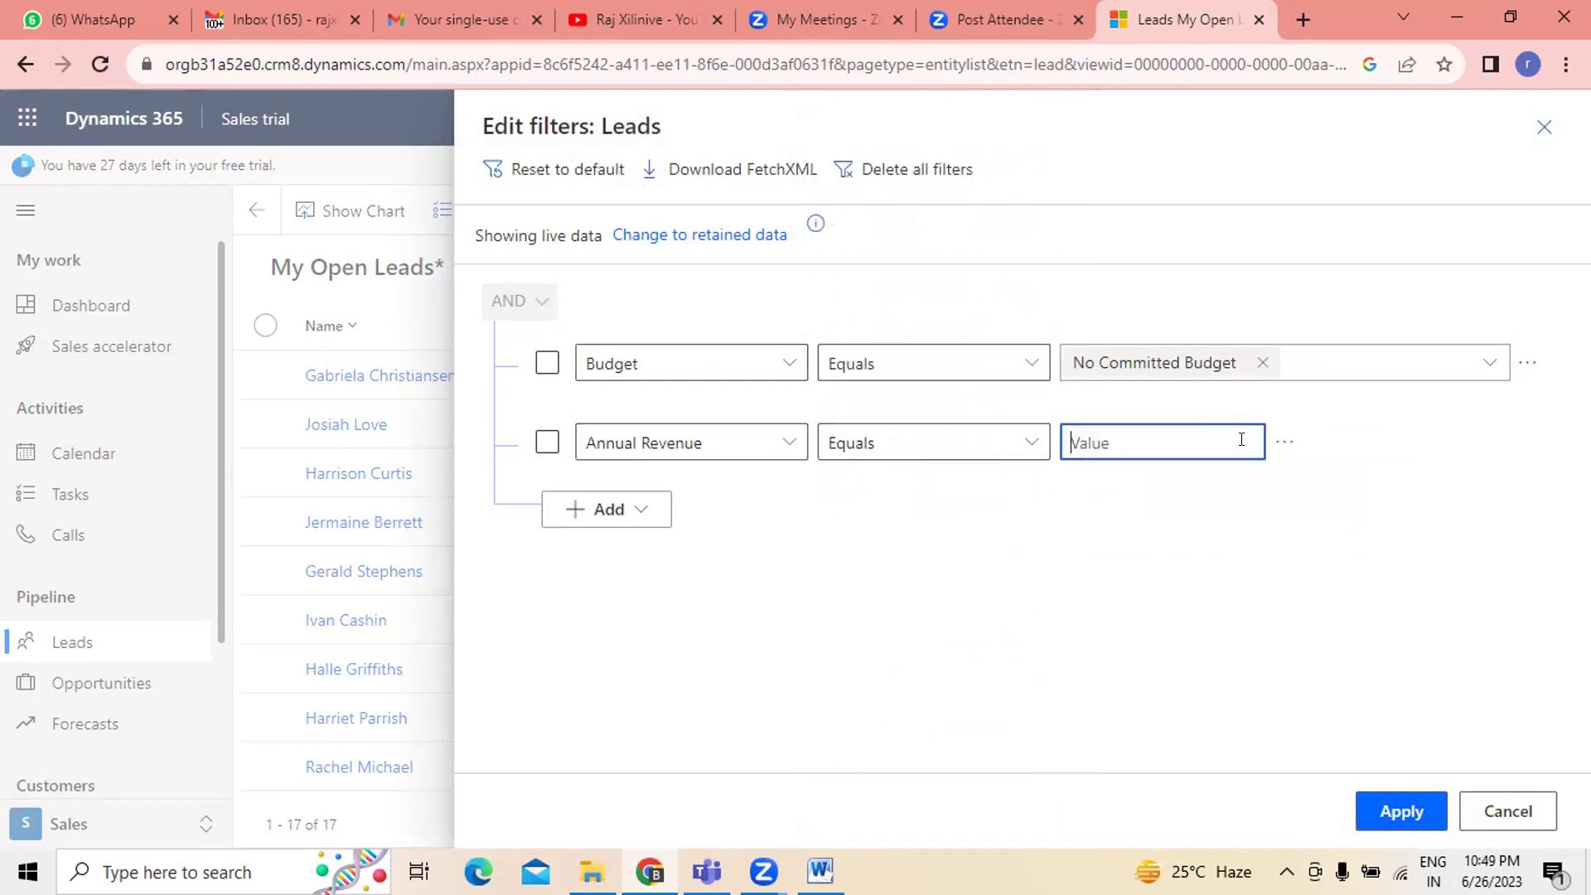
{"action": "type", "text": "10,000,000"}
{"action": "left_click", "coordinate": [955, 439]}
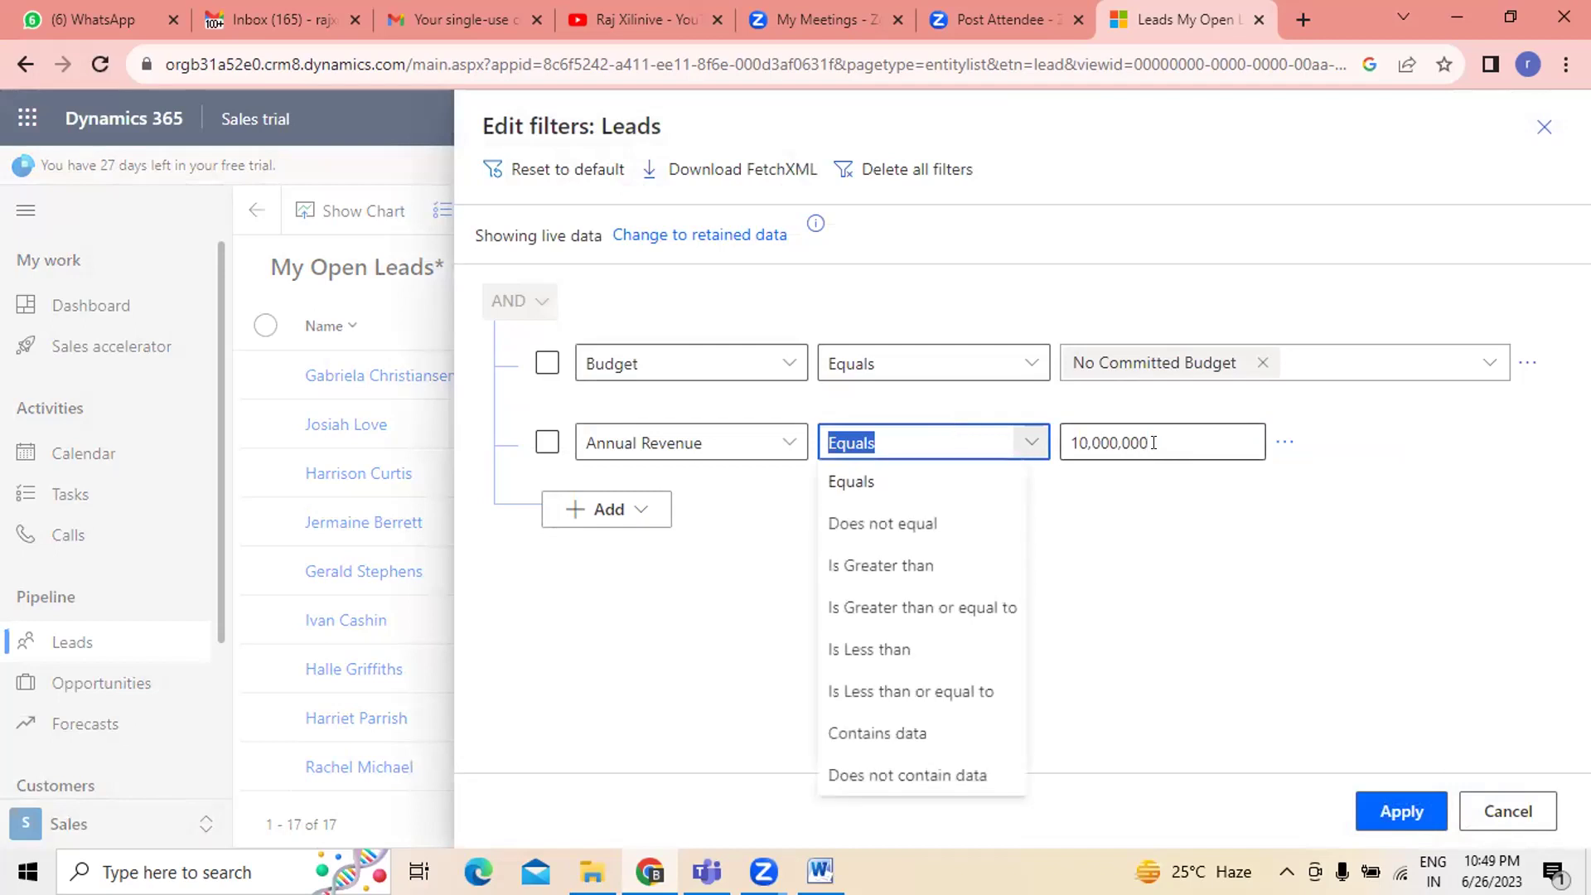
{"action": "left_click", "coordinate": [1153, 443]}
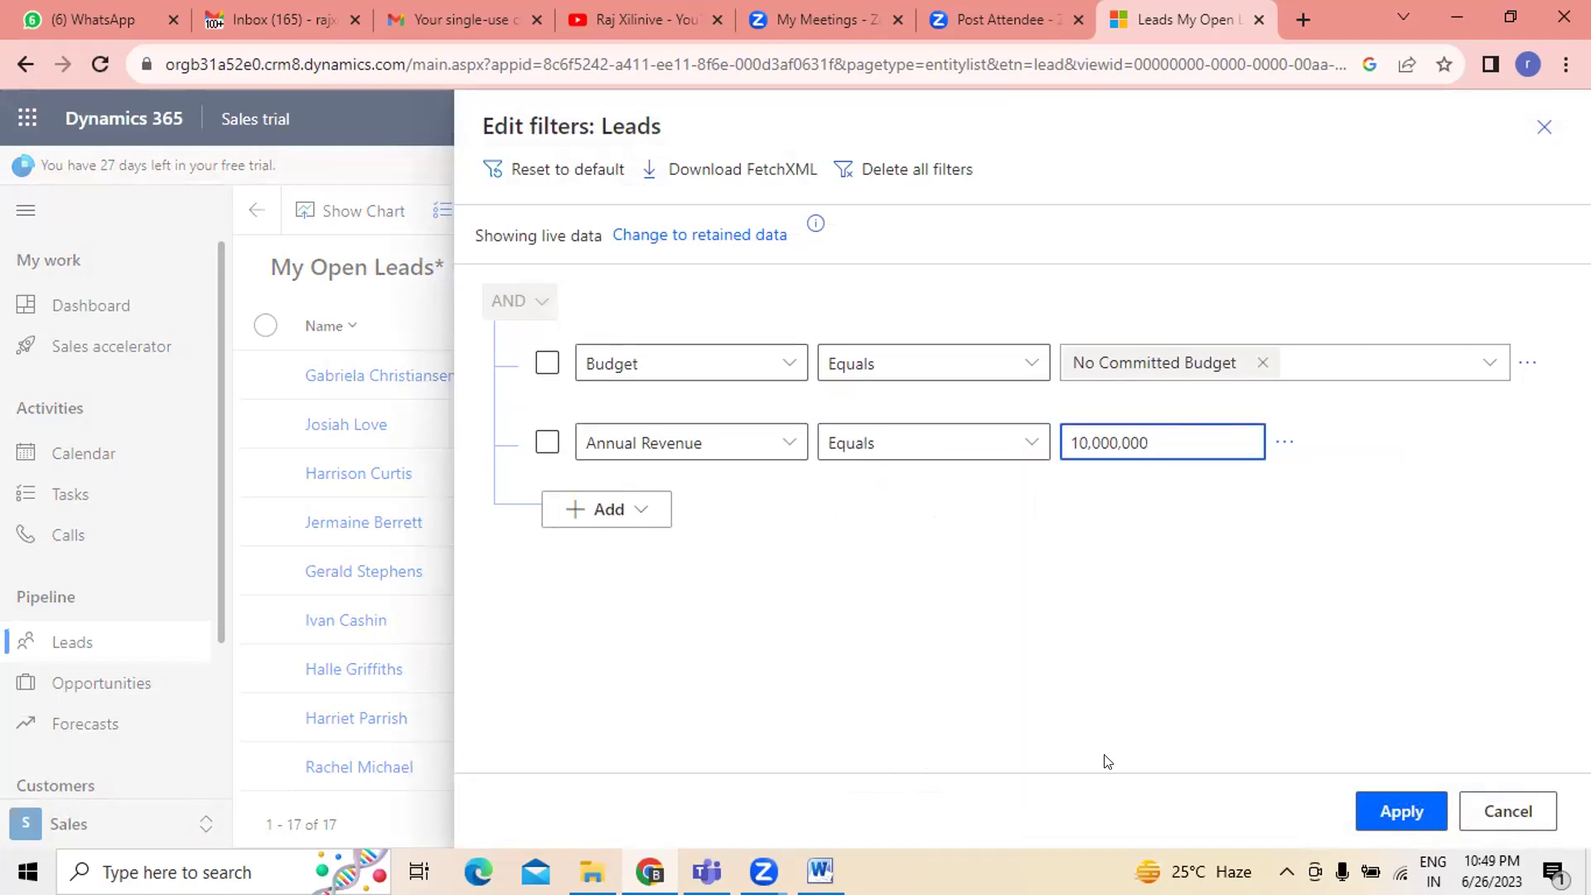
{"action": "left_click", "coordinate": [1398, 802]}
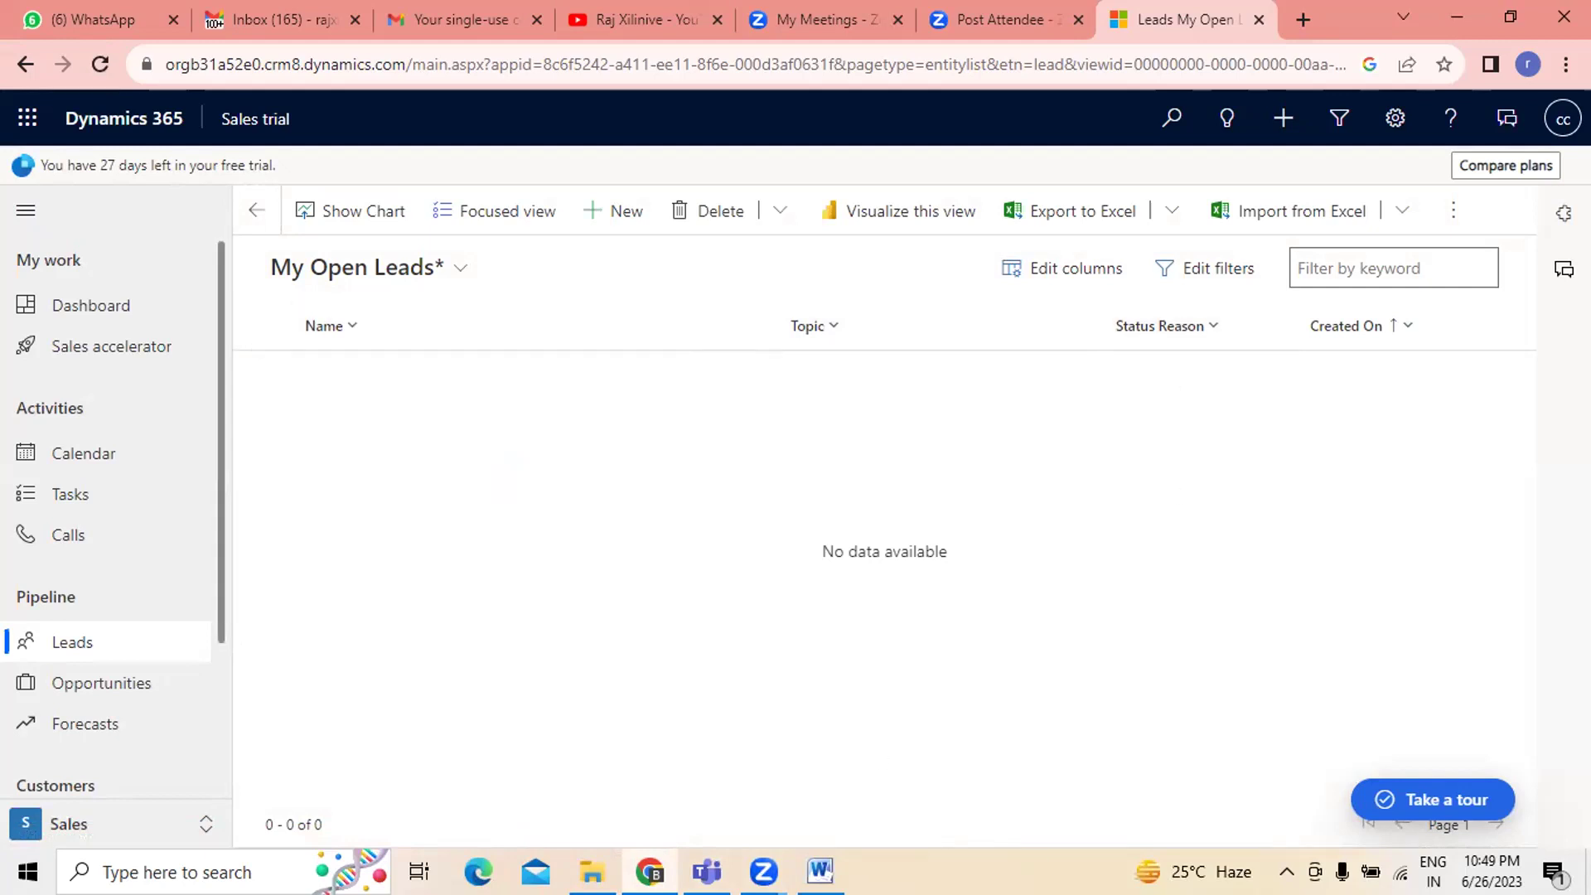
- Preview the All Leads, Closed Leads and My Open Leads views in turn
{"action": "left_click", "coordinate": [458, 270]}
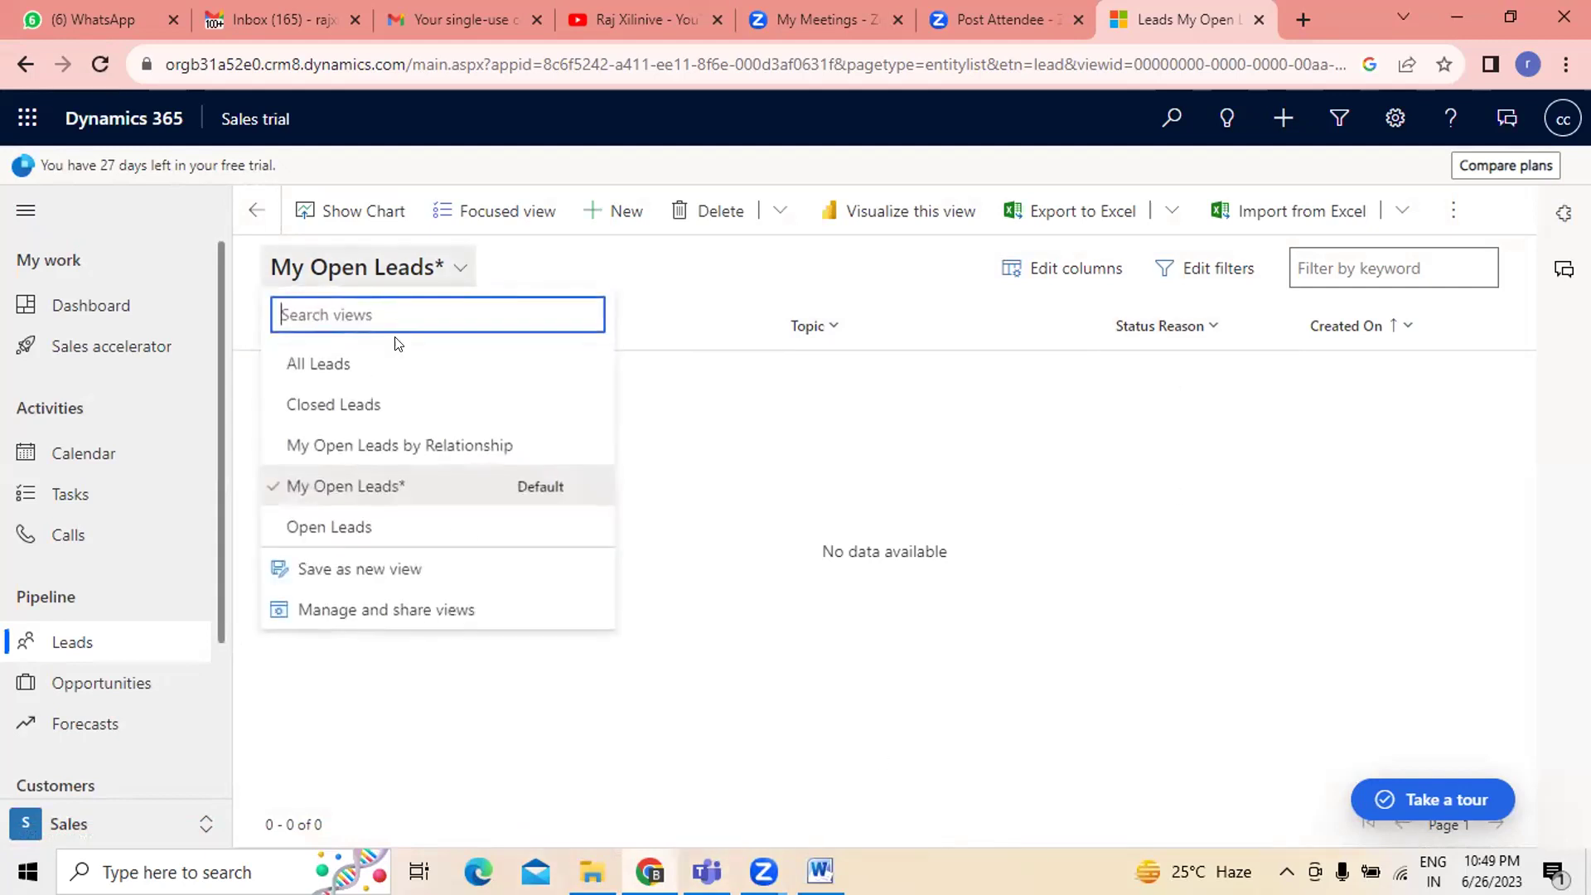
{"action": "left_click", "coordinate": [383, 352]}
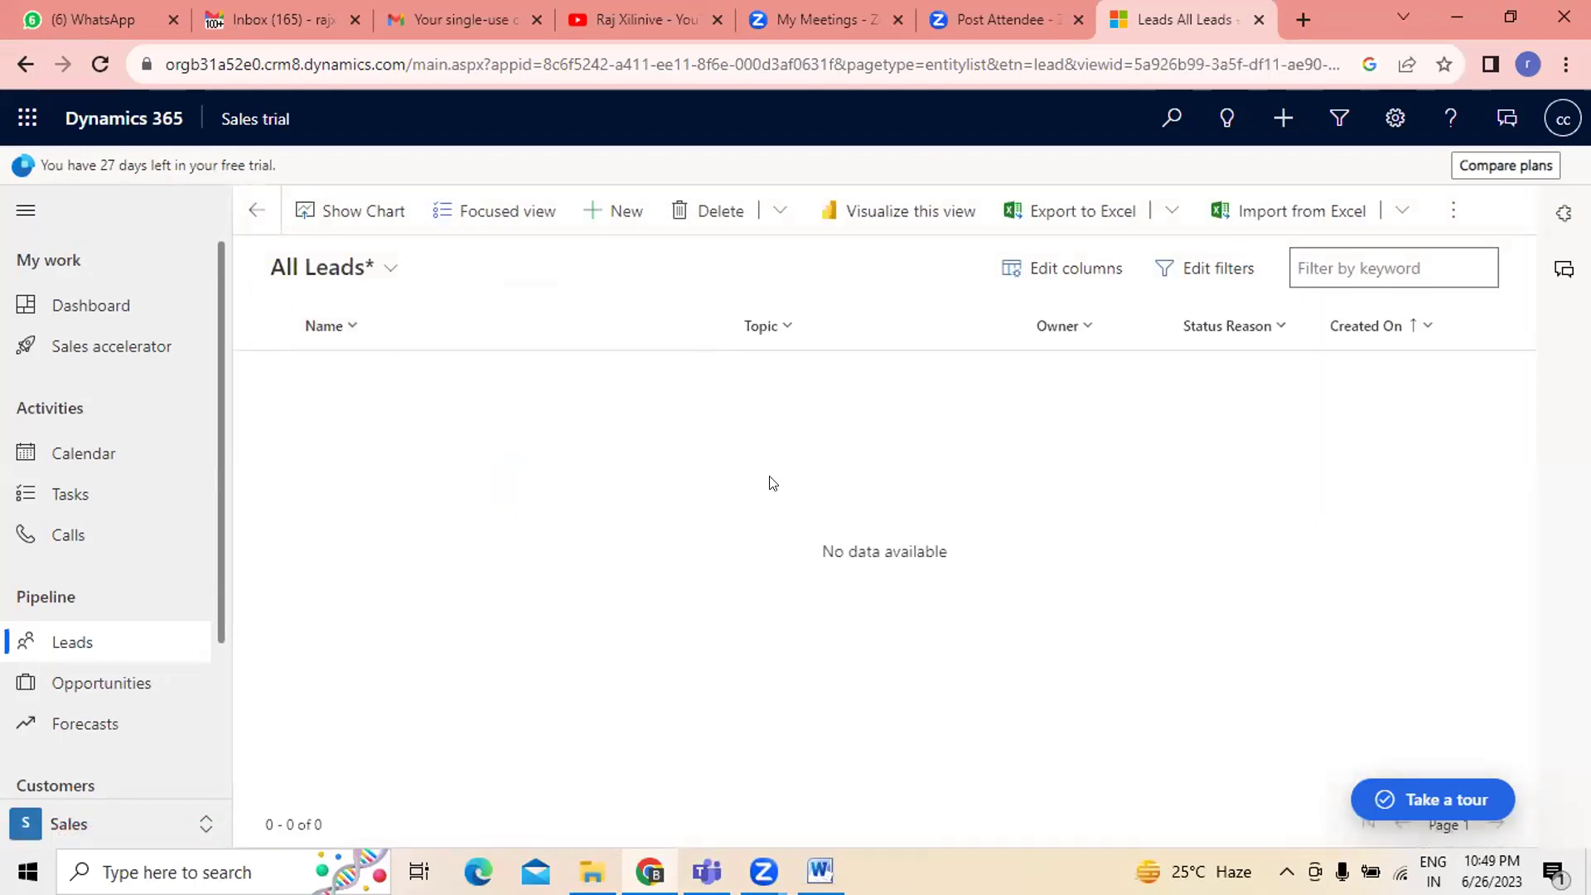
{"action": "left_click", "coordinate": [377, 273]}
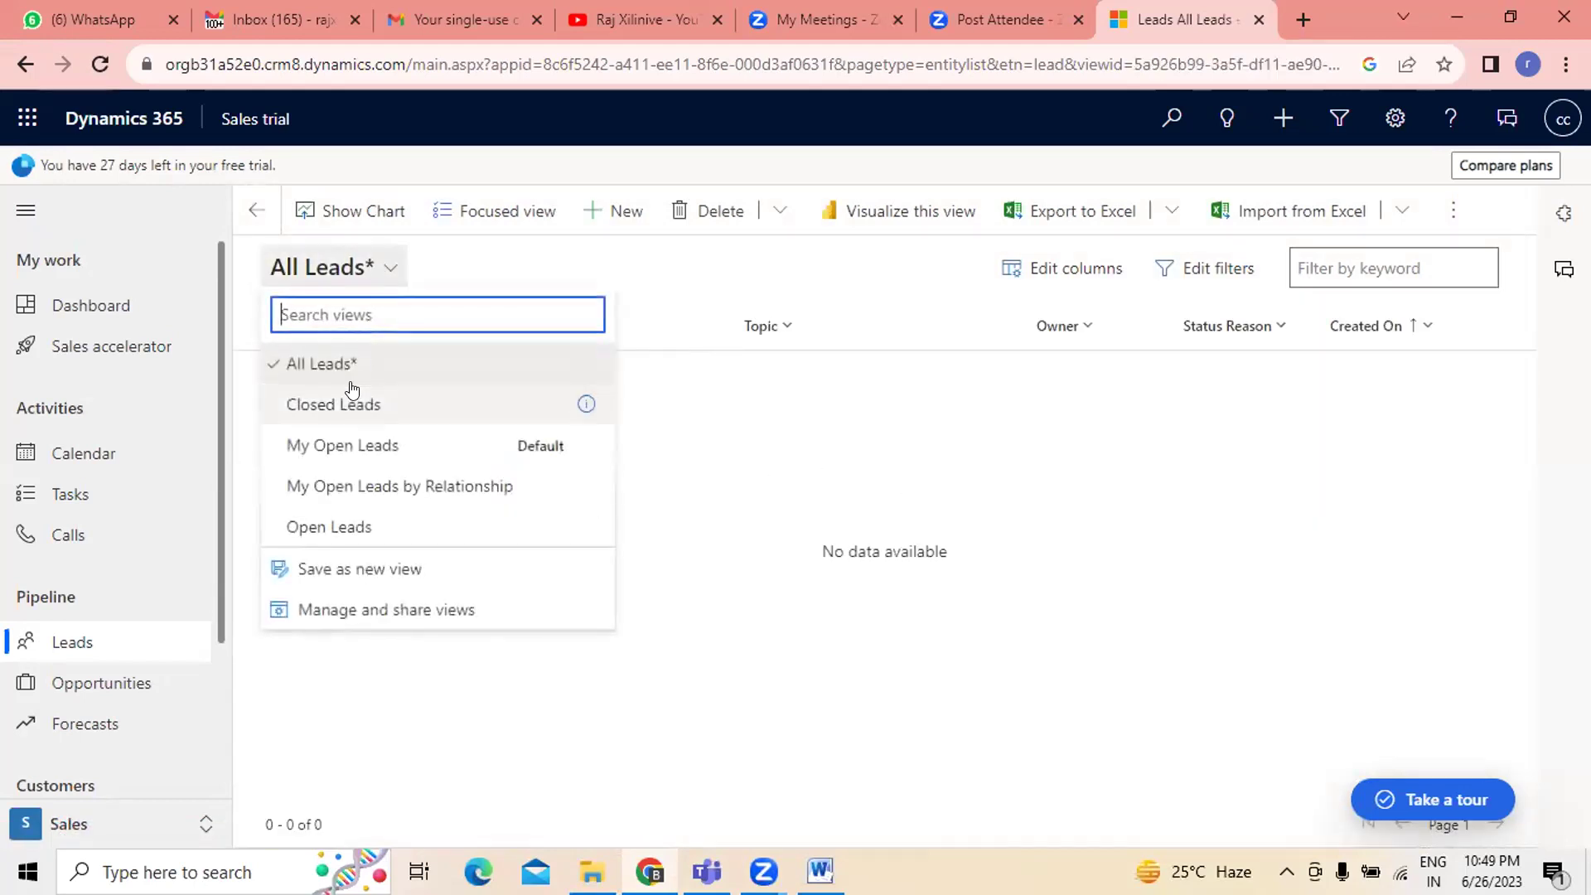
{"action": "left_click", "coordinate": [355, 399]}
{"action": "left_click", "coordinate": [418, 267]}
{"action": "left_click", "coordinate": [371, 441]}
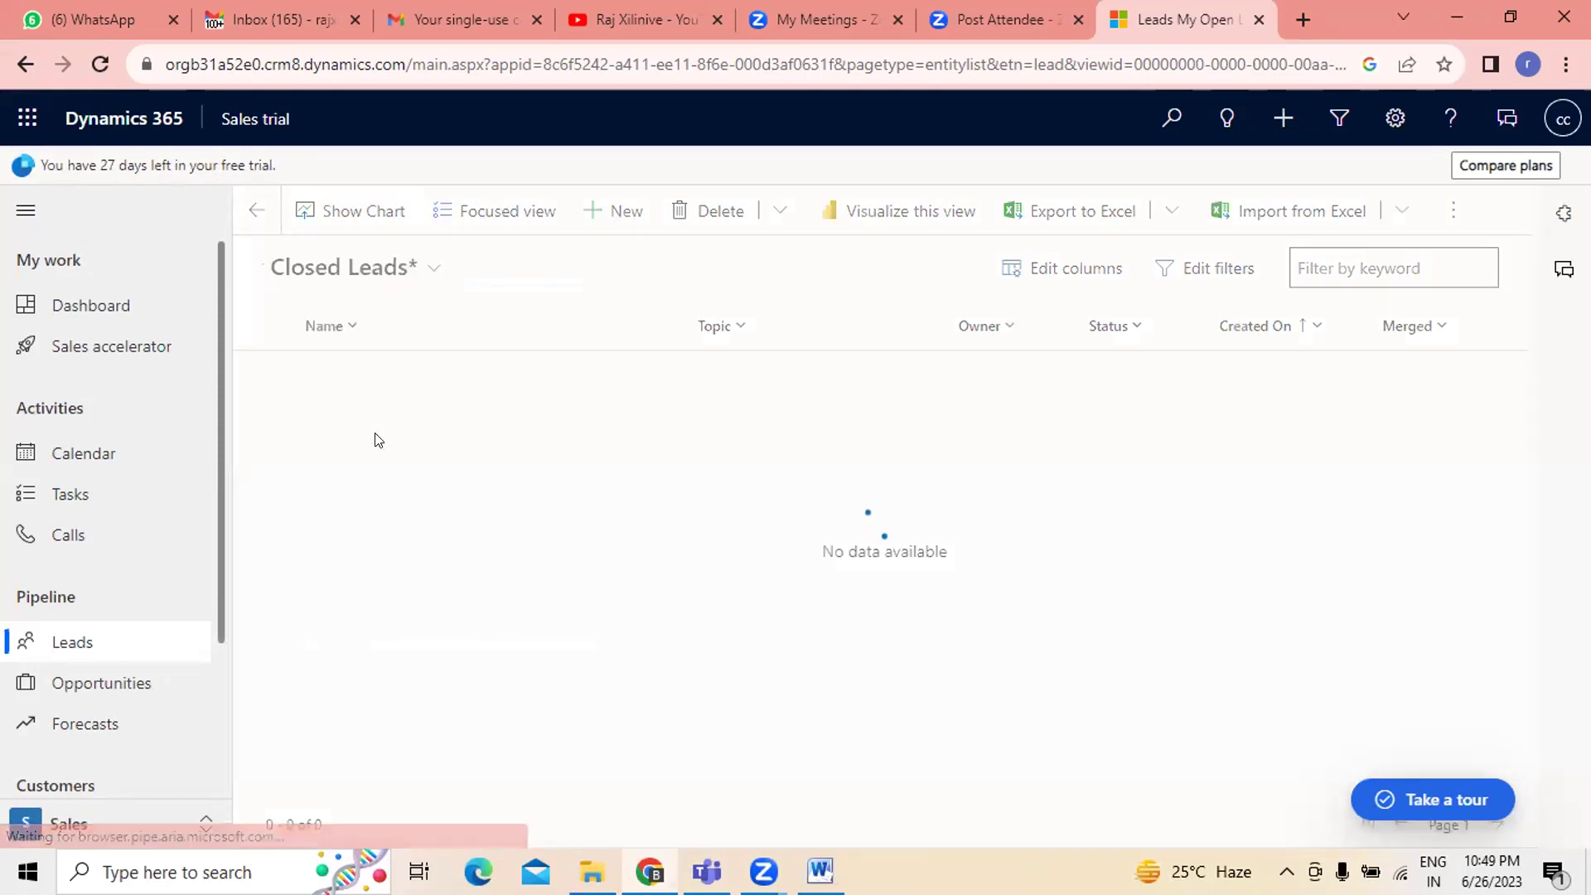
- Settle on the Open Leads view, listing 17 open leads
{"action": "left_click", "coordinate": [444, 271]}
{"action": "left_click", "coordinate": [393, 522]}
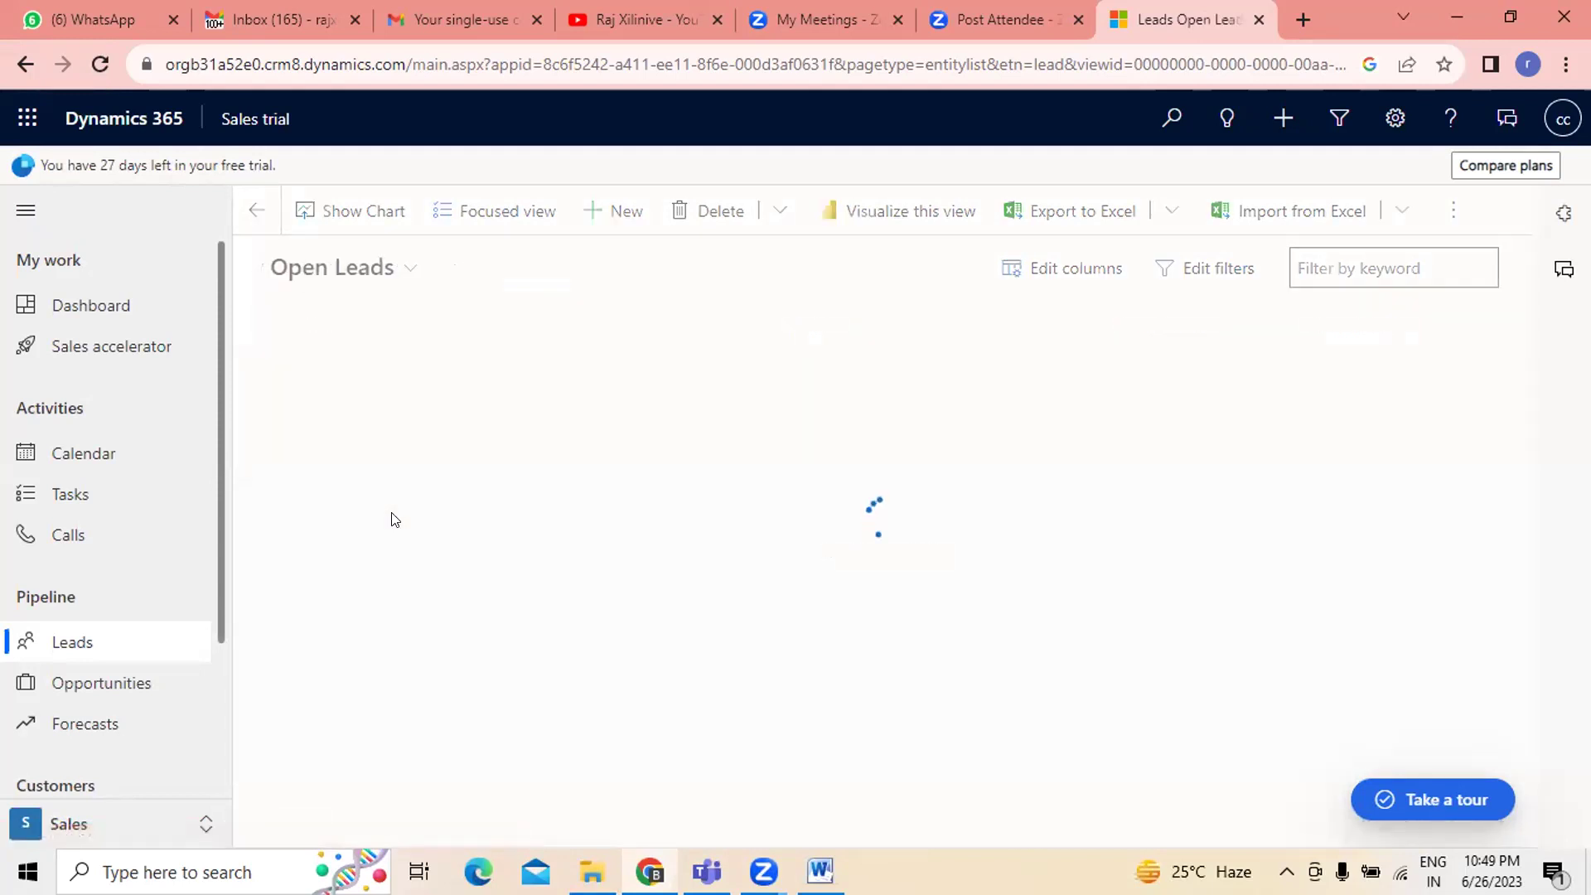
{"action": "left_click", "coordinate": [405, 269]}
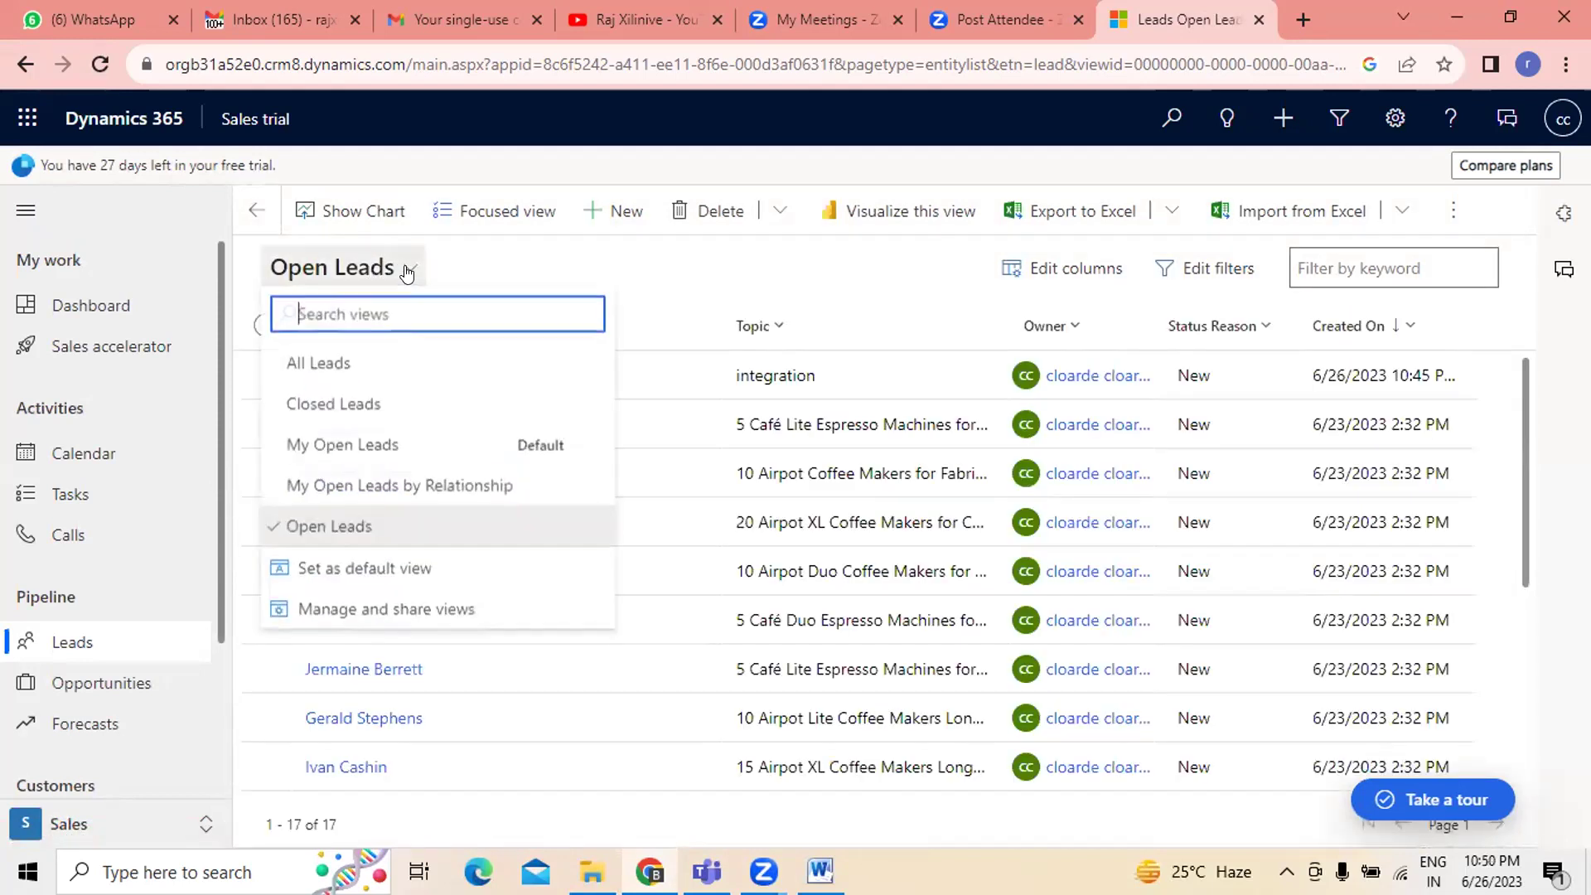
{"action": "left_click", "coordinate": [342, 534]}
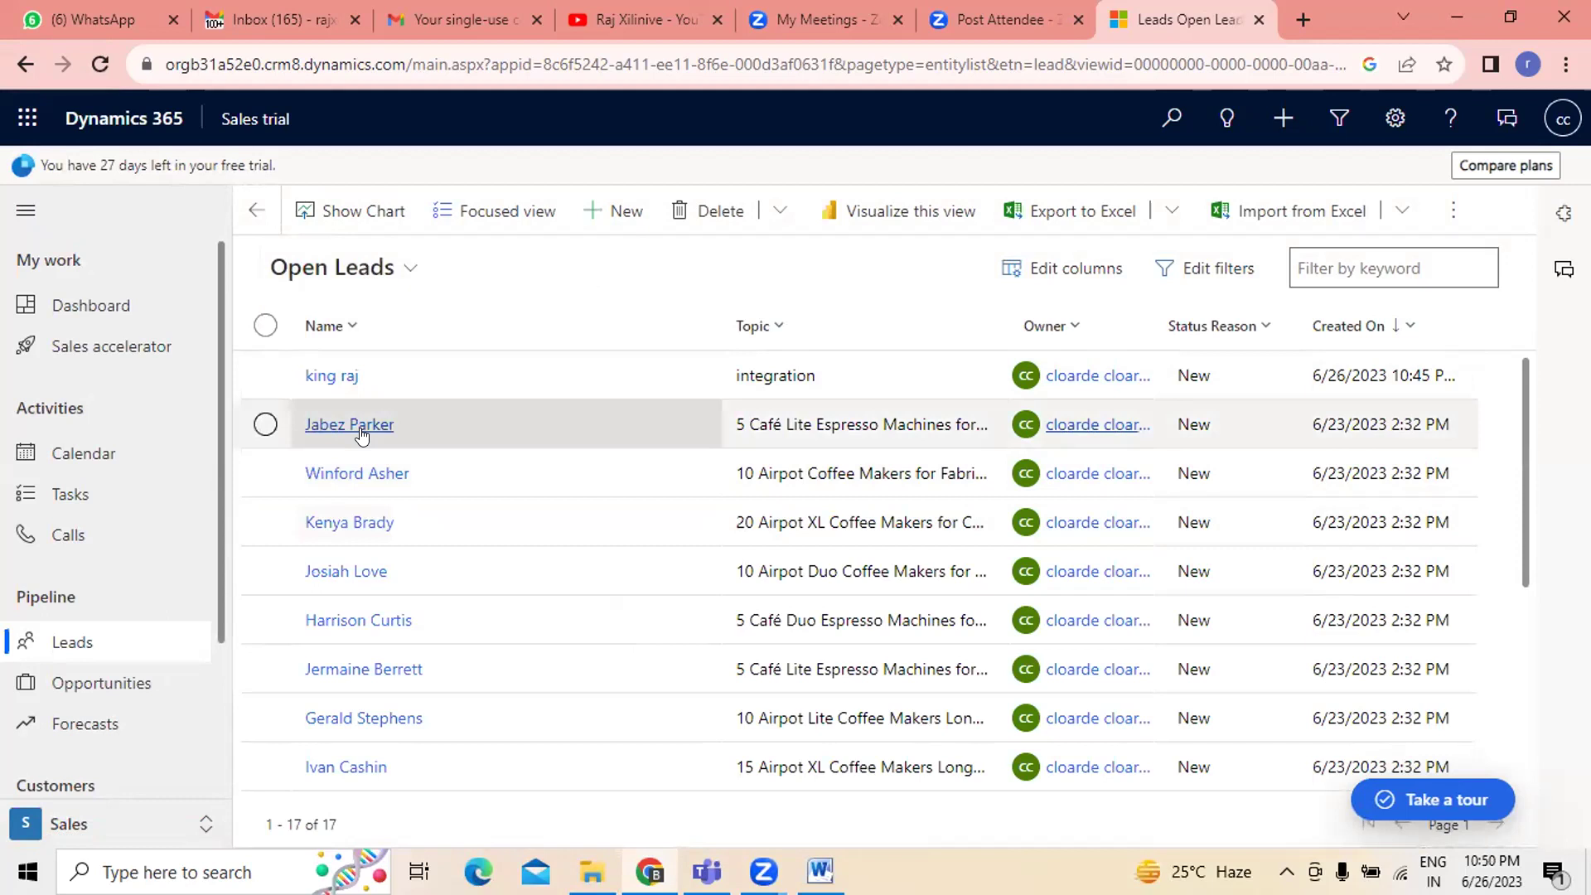
- Filter Open Leads to Company Name equals xyz, leaving one lead
{"action": "left_click", "coordinate": [1215, 269]}
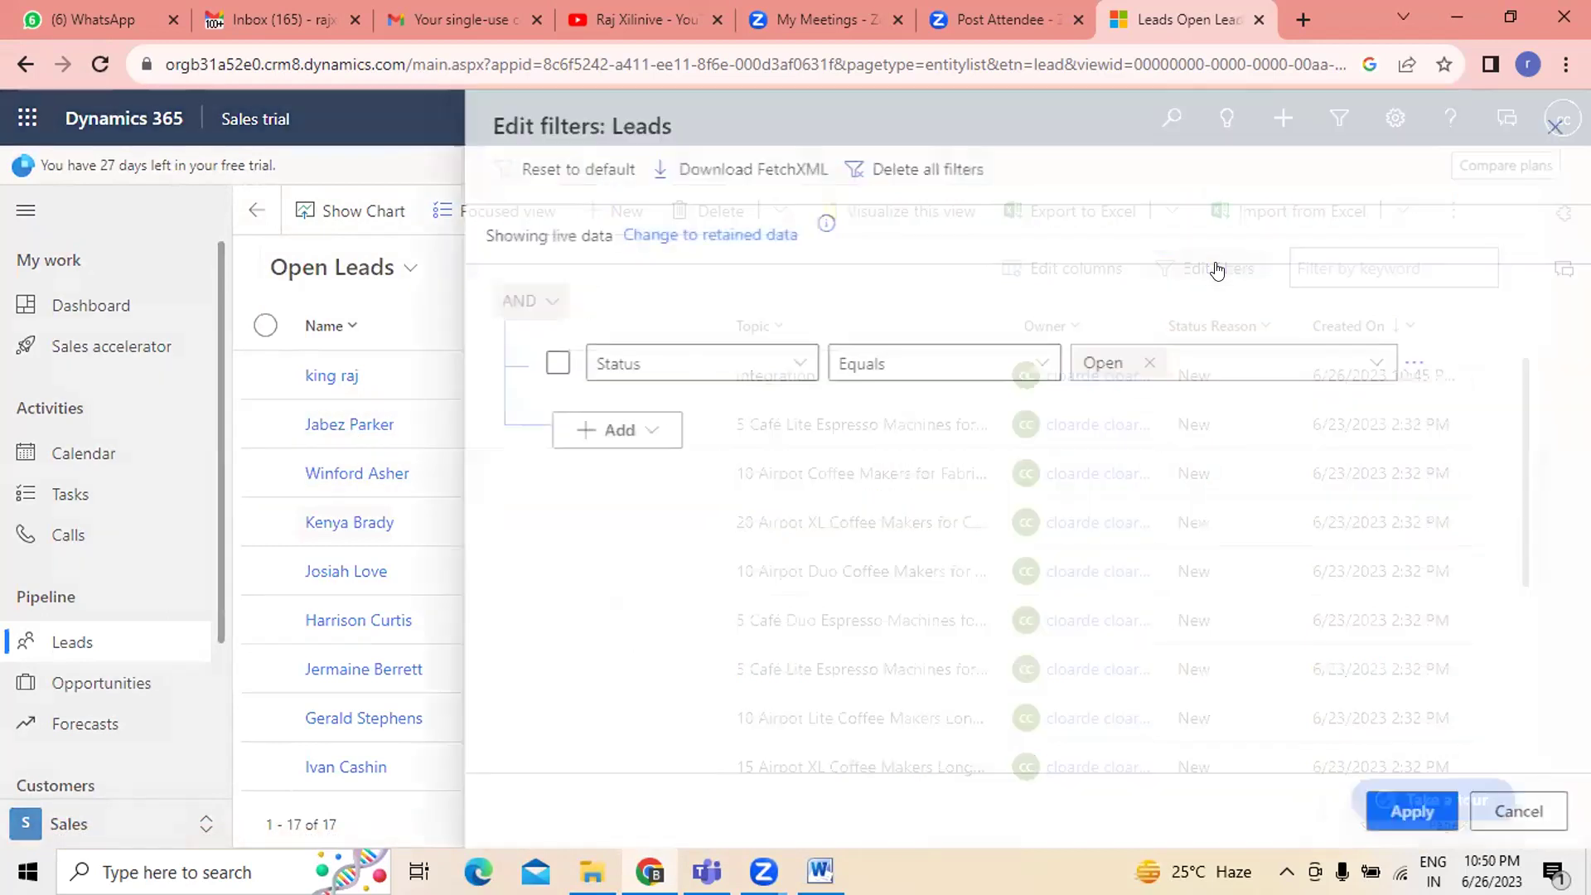
{"action": "left_click", "coordinate": [793, 379]}
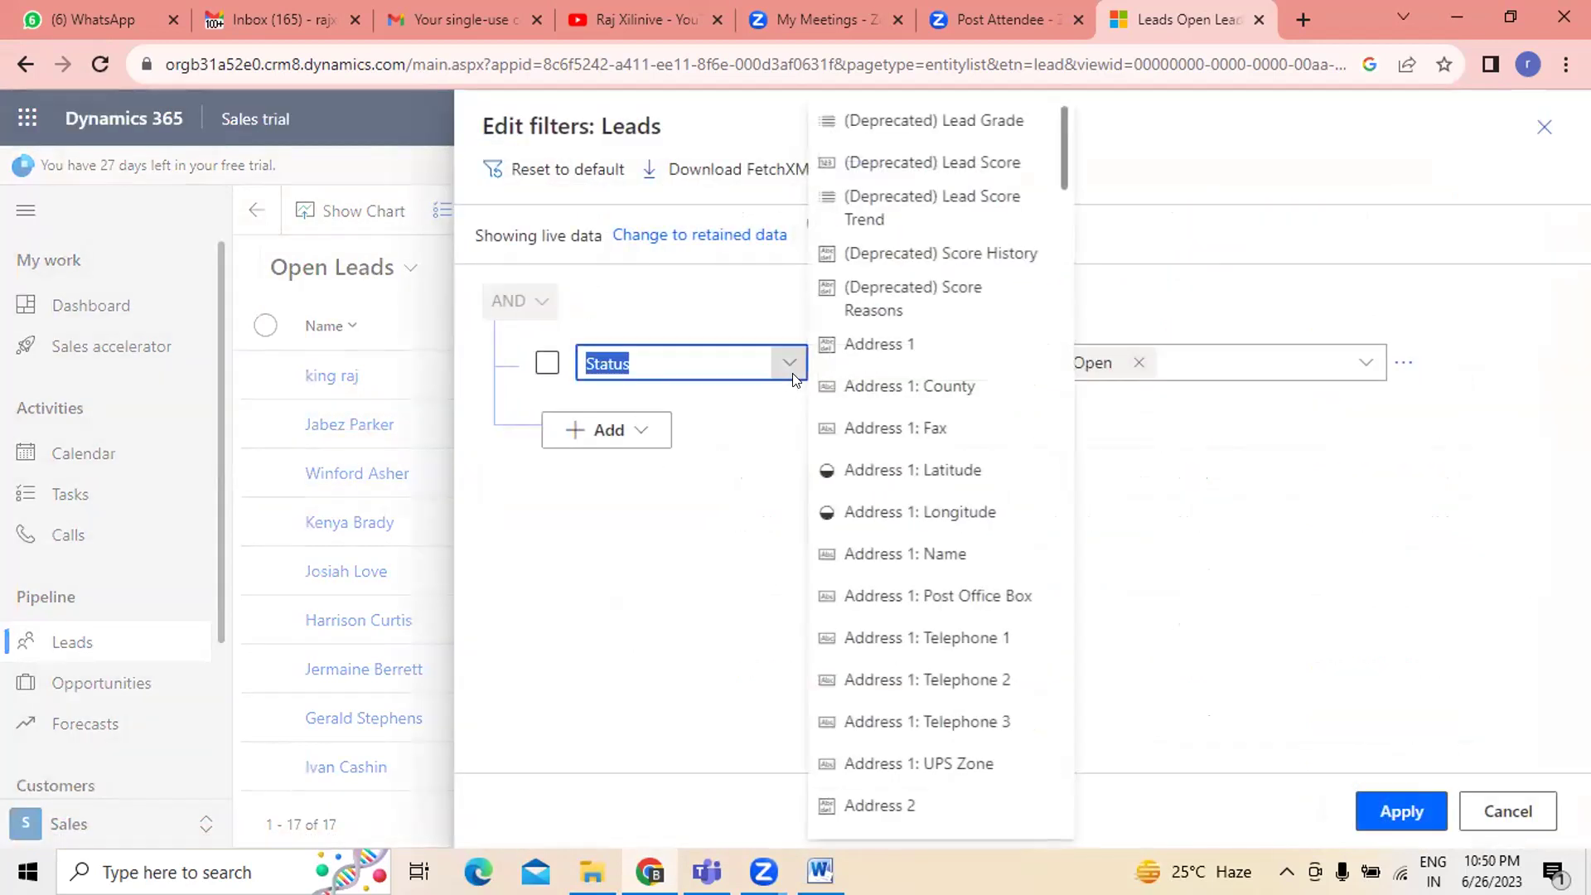
{"action": "scroll", "coordinate": [990, 511], "scroll_direction": "down", "scroll_amount": 5}
{"action": "scroll", "coordinate": [996, 510], "scroll_direction": "down", "scroll_amount": 5}
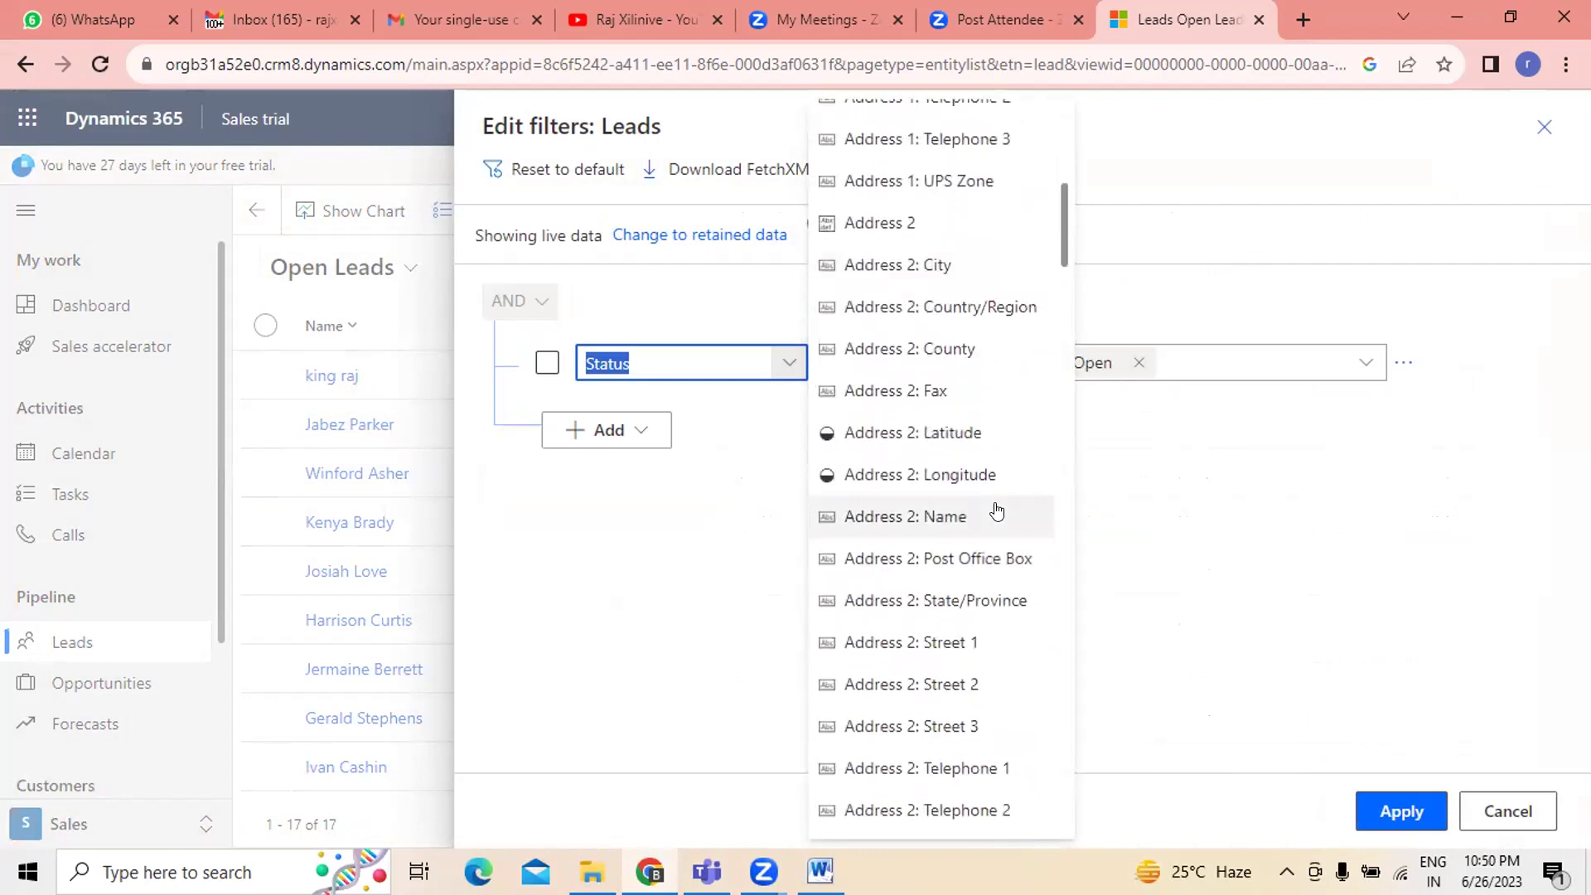
{"action": "scroll", "coordinate": [995, 509], "scroll_direction": "down", "scroll_amount": 3}
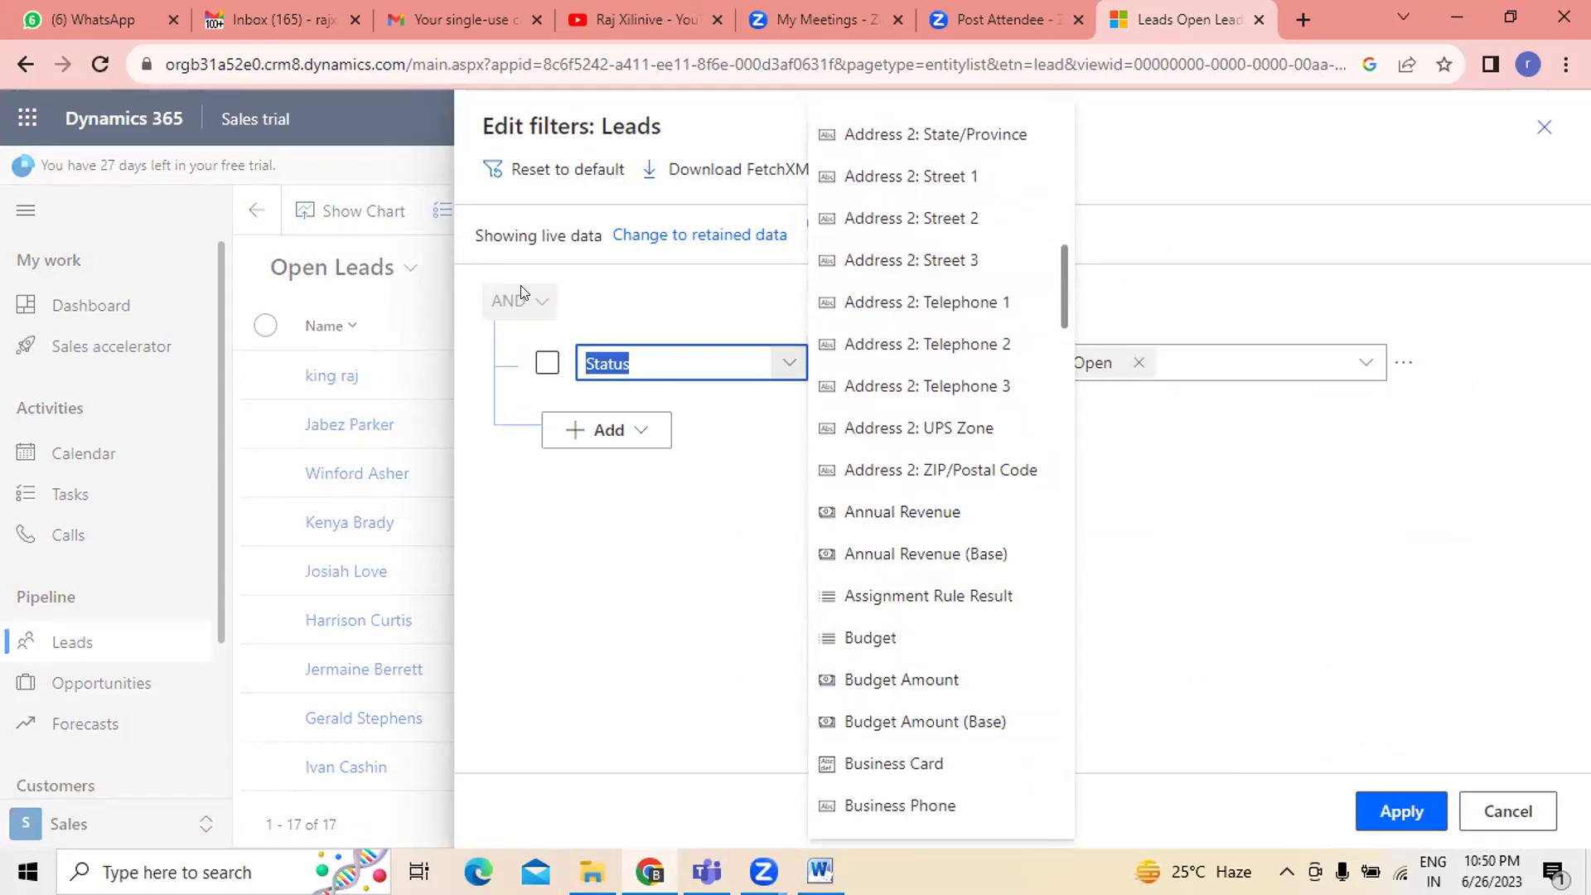
{"action": "scroll", "coordinate": [984, 442], "scroll_direction": "down", "scroll_amount": 3}
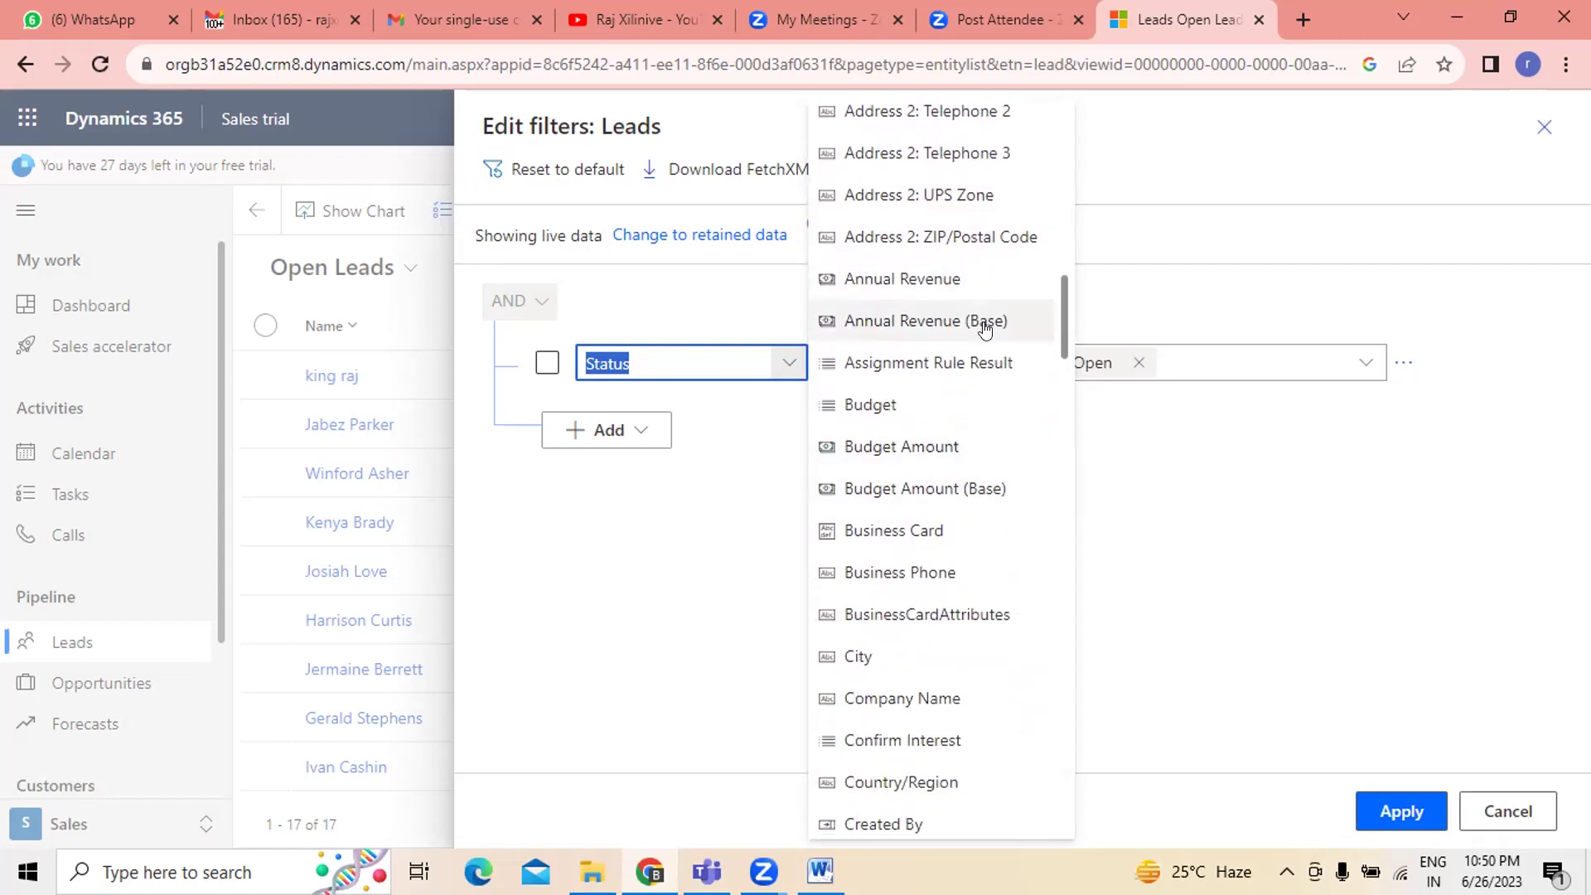
{"action": "left_click", "coordinate": [920, 685]}
{"action": "left_click", "coordinate": [1026, 365]}
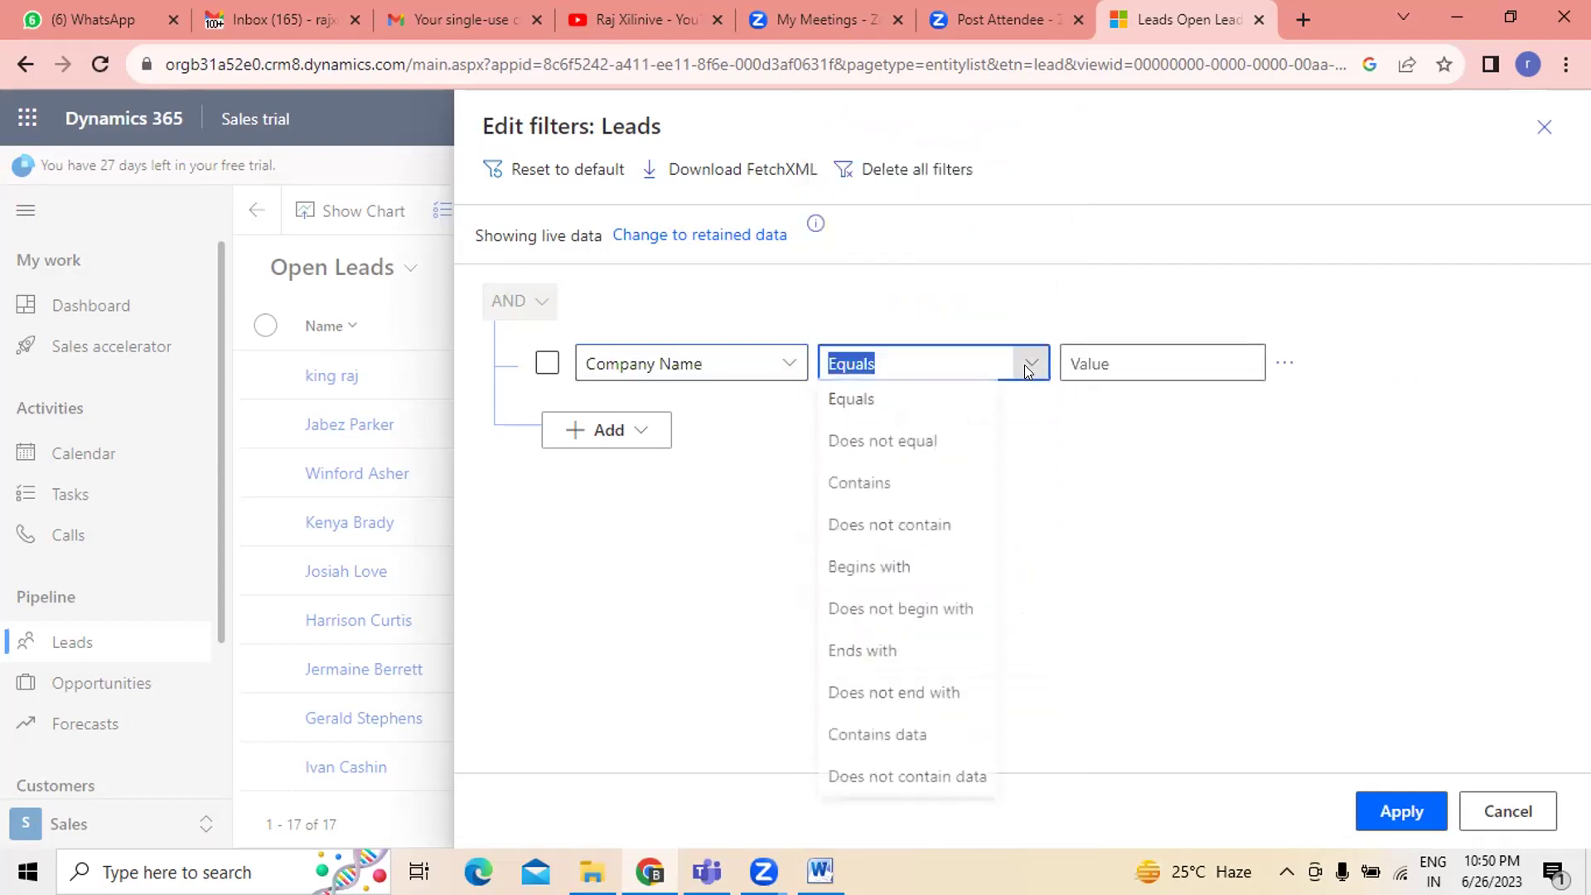
{"action": "left_click", "coordinate": [1146, 362]}
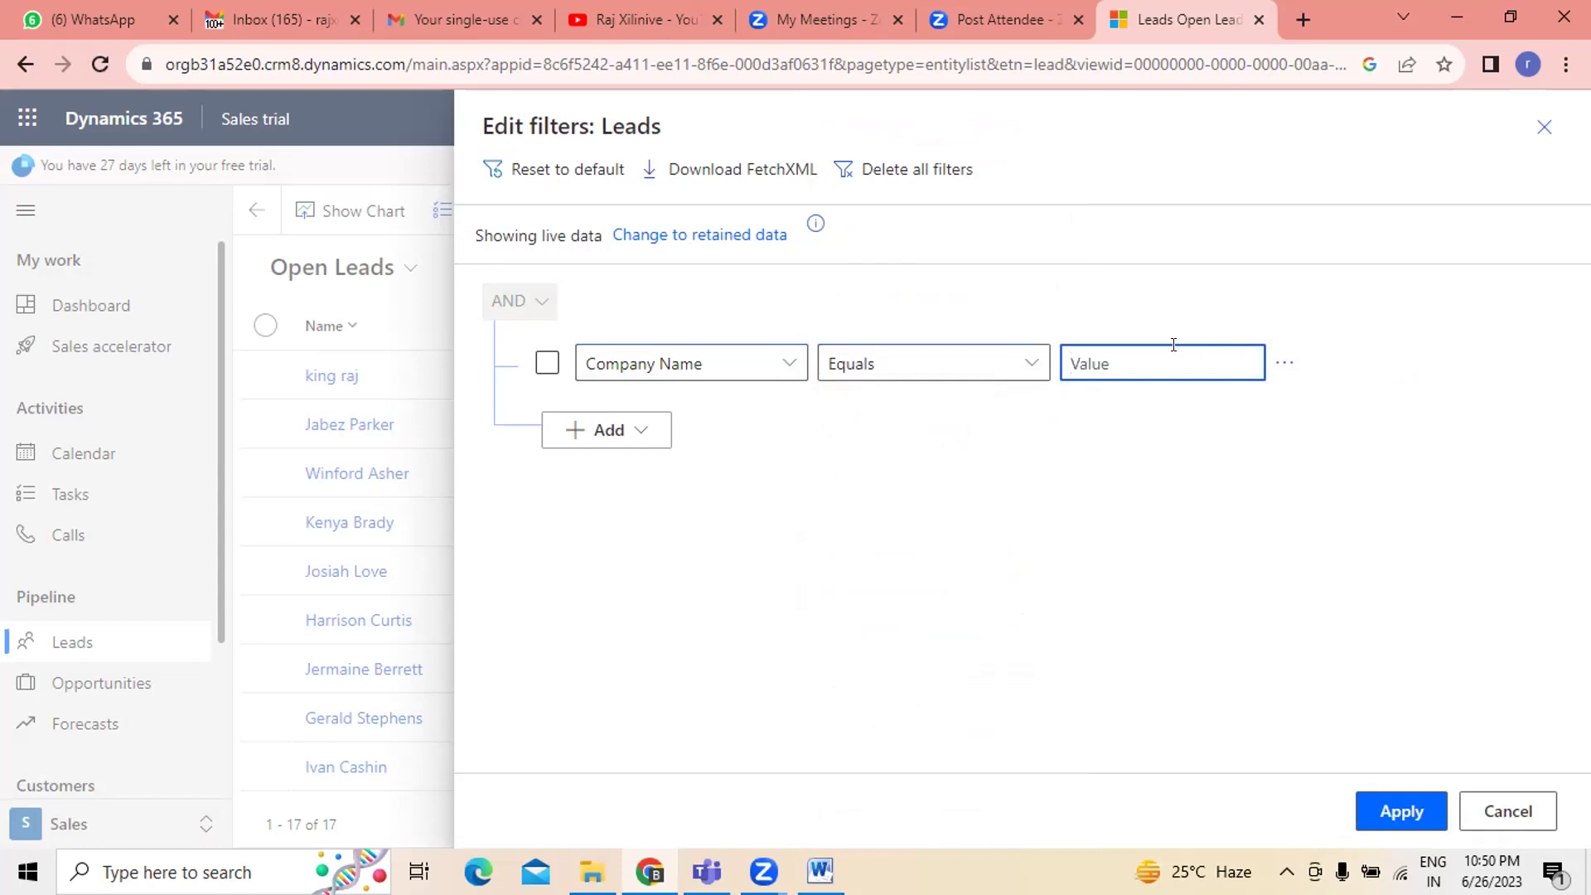
{"action": "type", "text": "xyz n"}
{"action": "key", "text": "BackSpace"}
{"action": "key", "text": "BackSpace"}
{"action": "left_click", "coordinate": [1400, 805]}
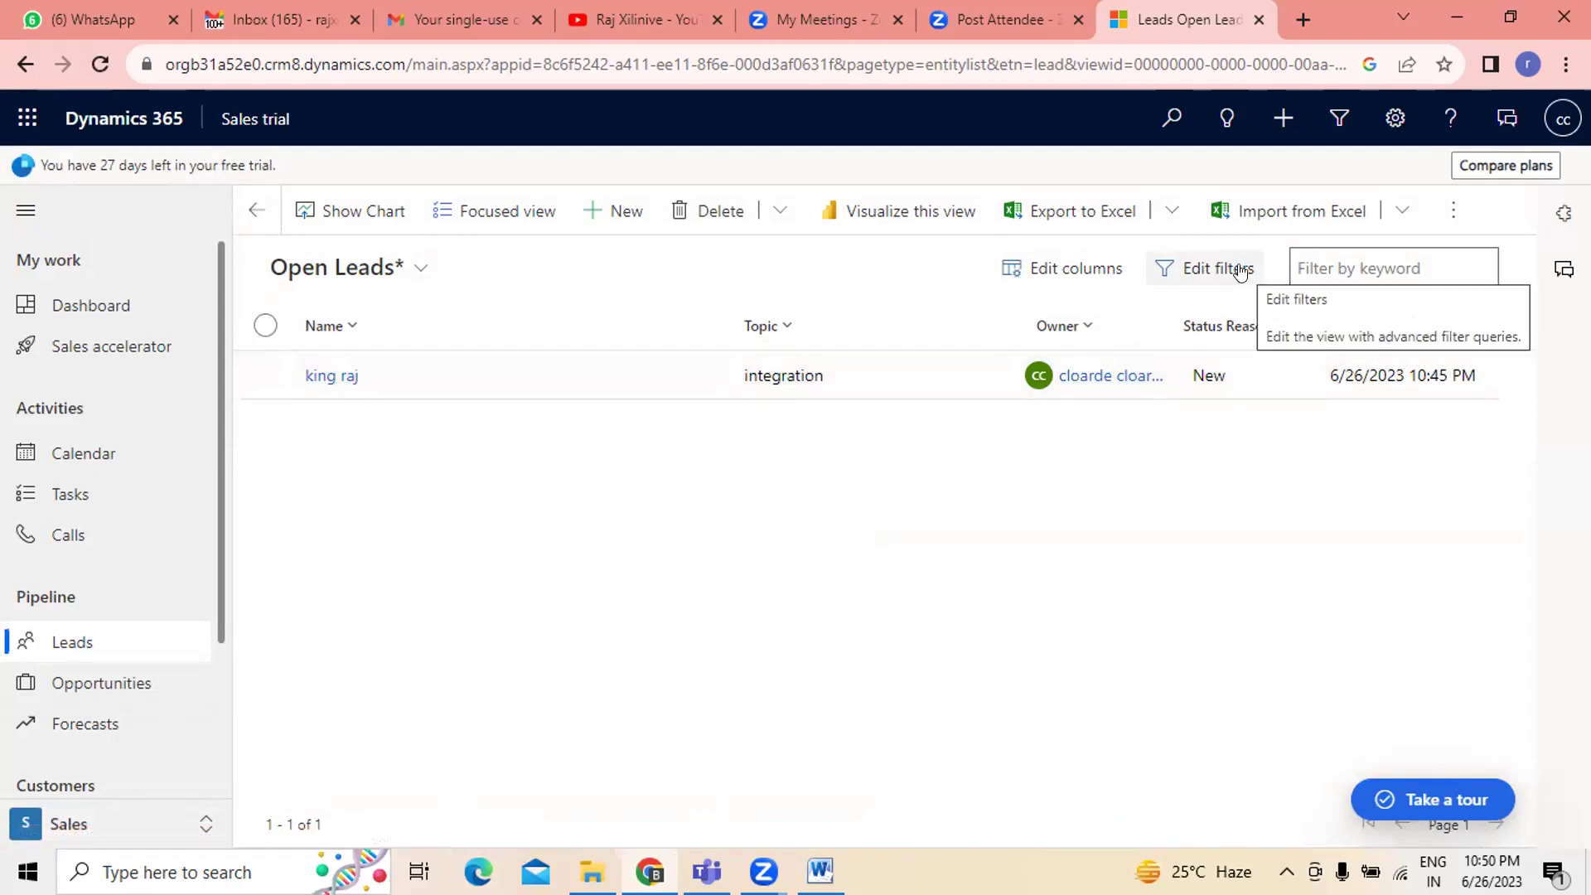
- Reopen and cancel the filter editor, then start a new lead
{"action": "left_click", "coordinate": [1206, 272]}
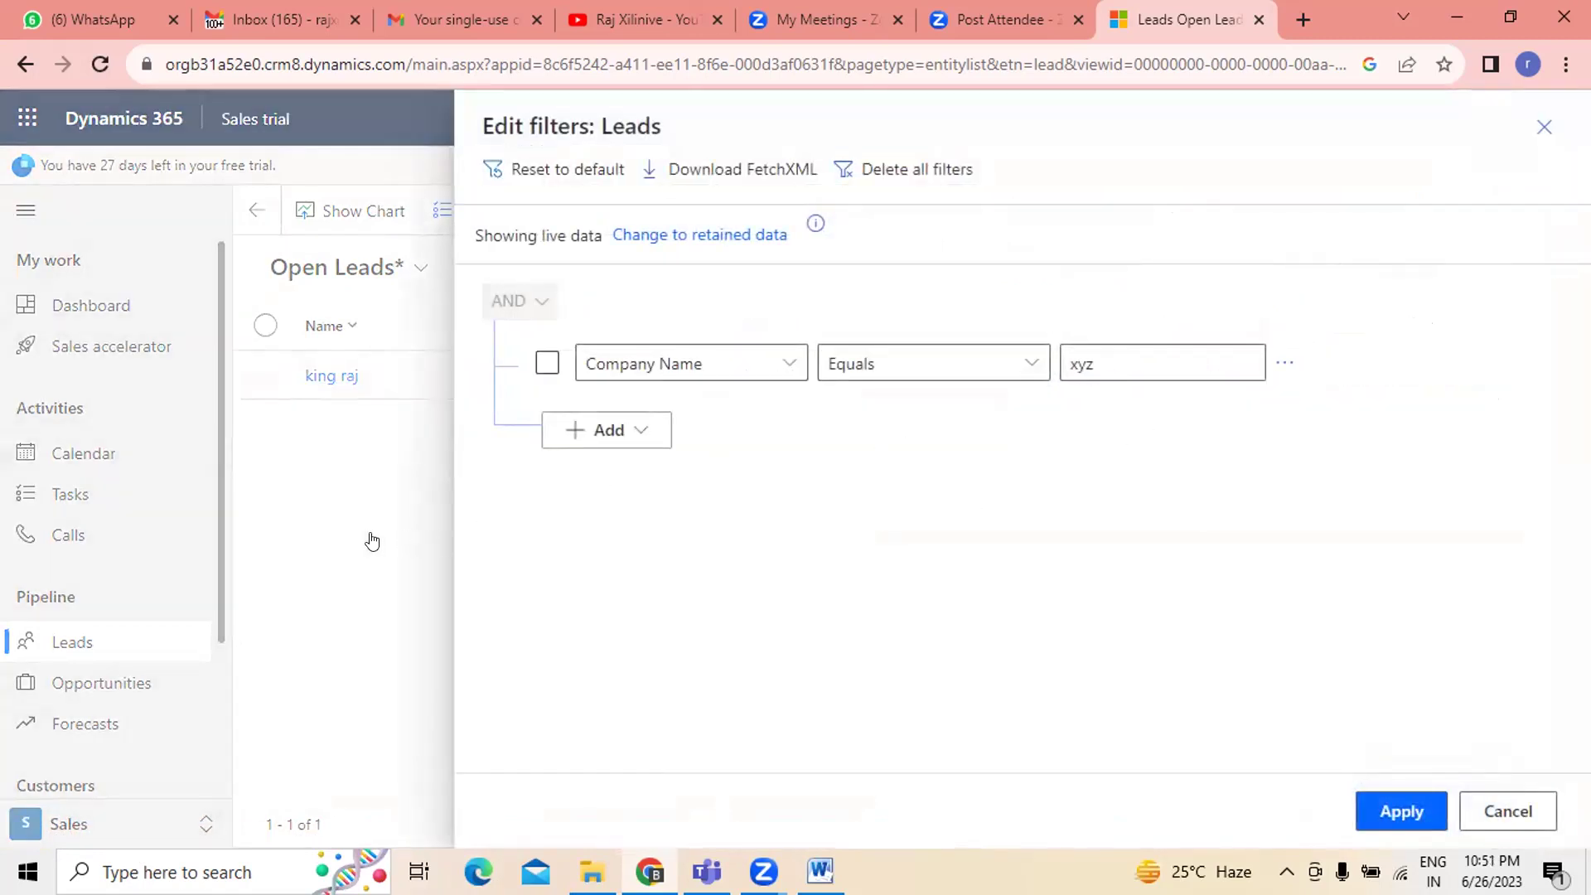
{"action": "left_click", "coordinate": [1532, 813]}
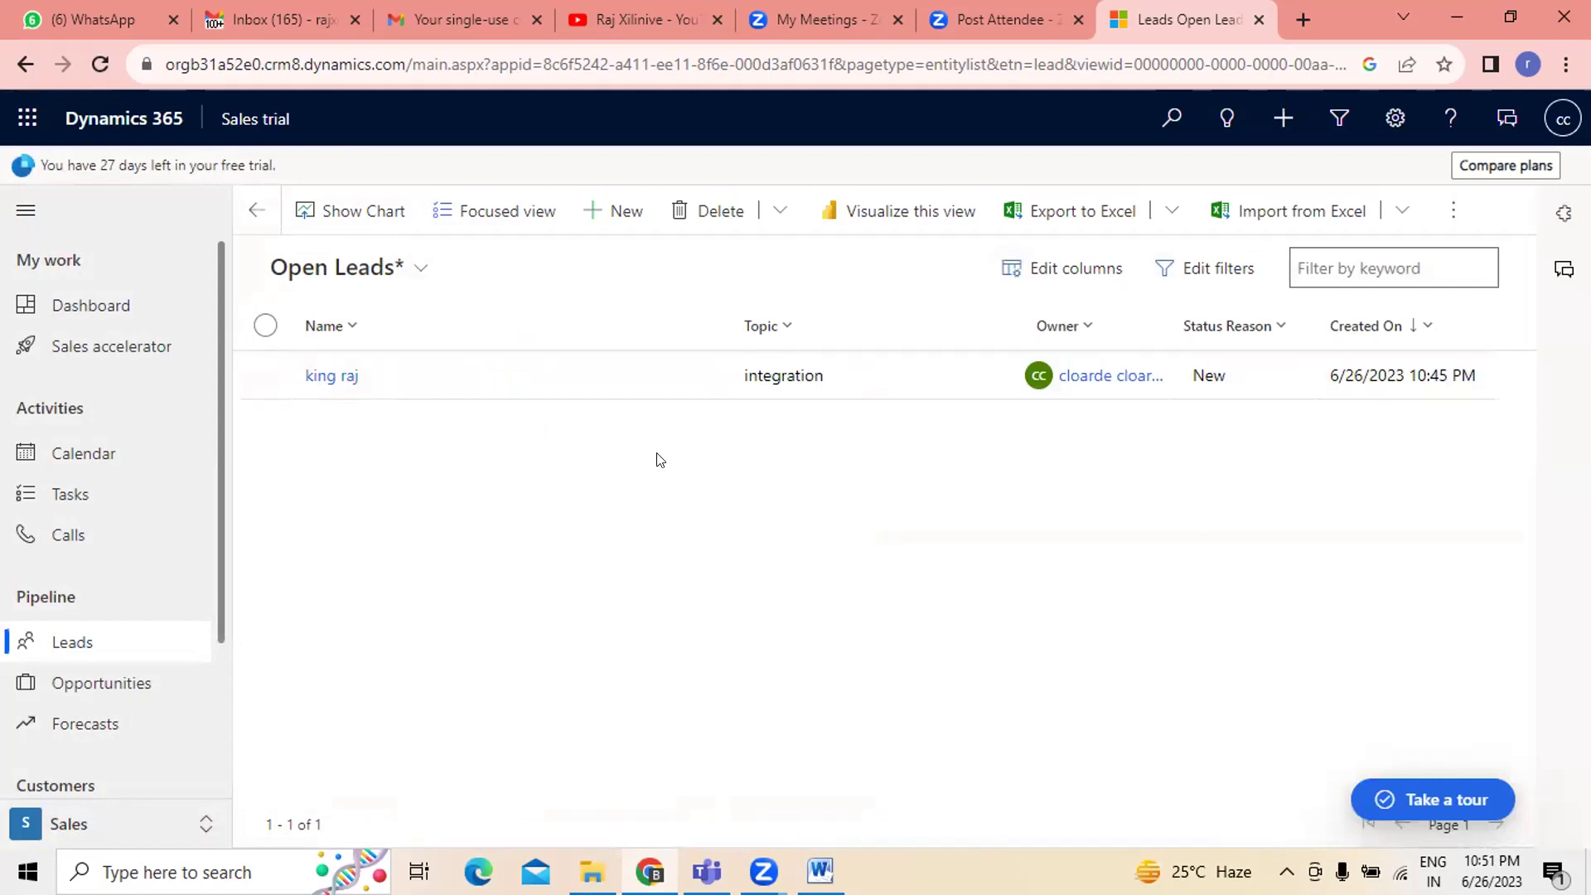
{"action": "left_click", "coordinate": [615, 213]}
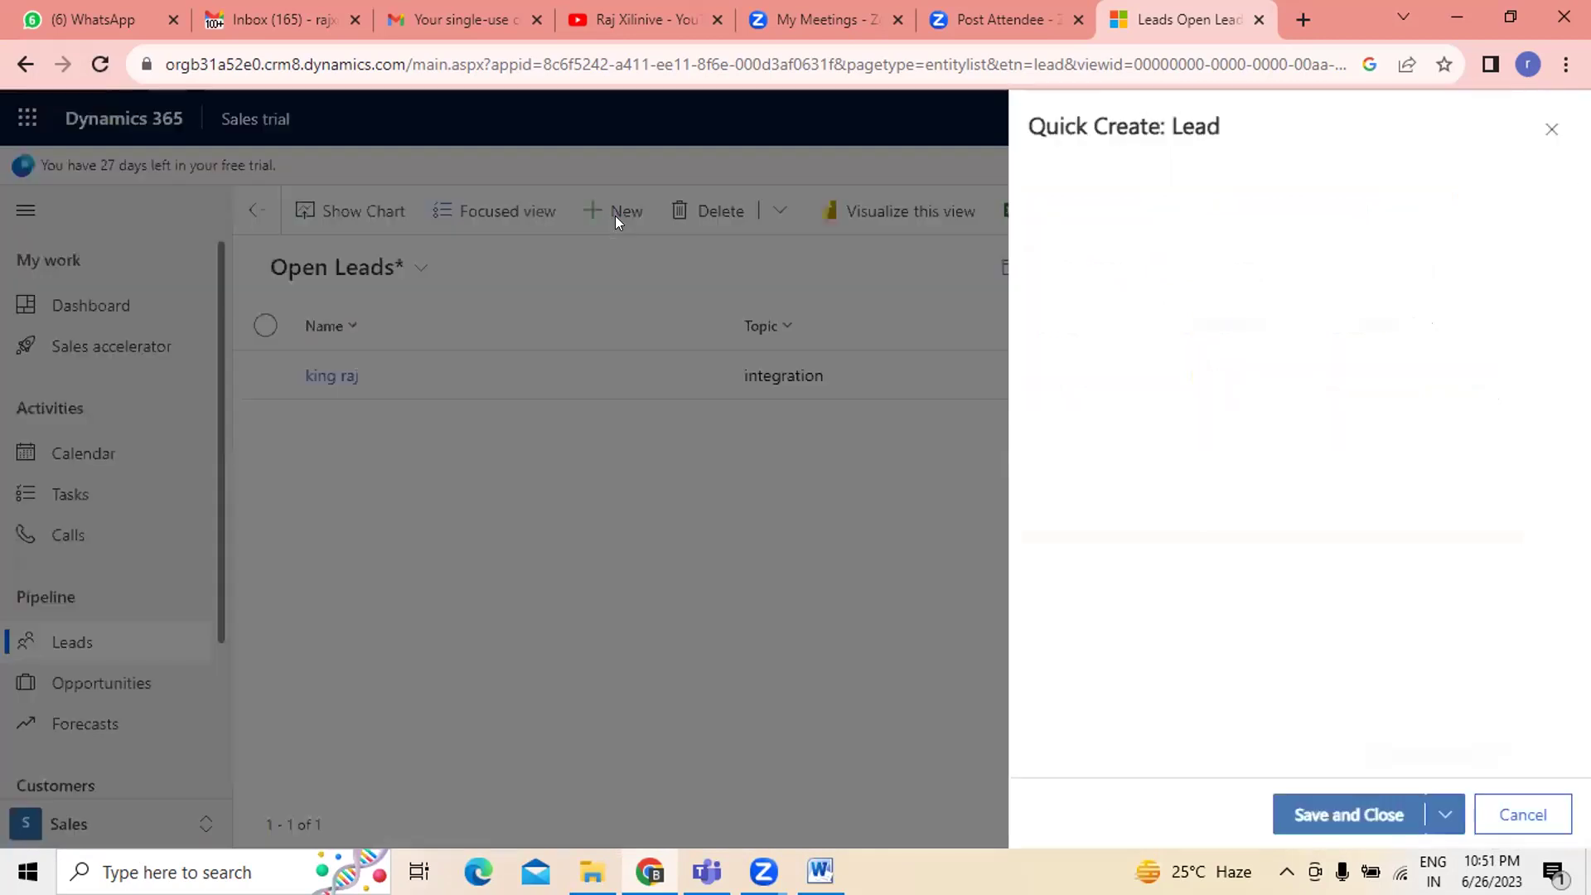
{"action": "left_click", "coordinate": [1338, 318]}
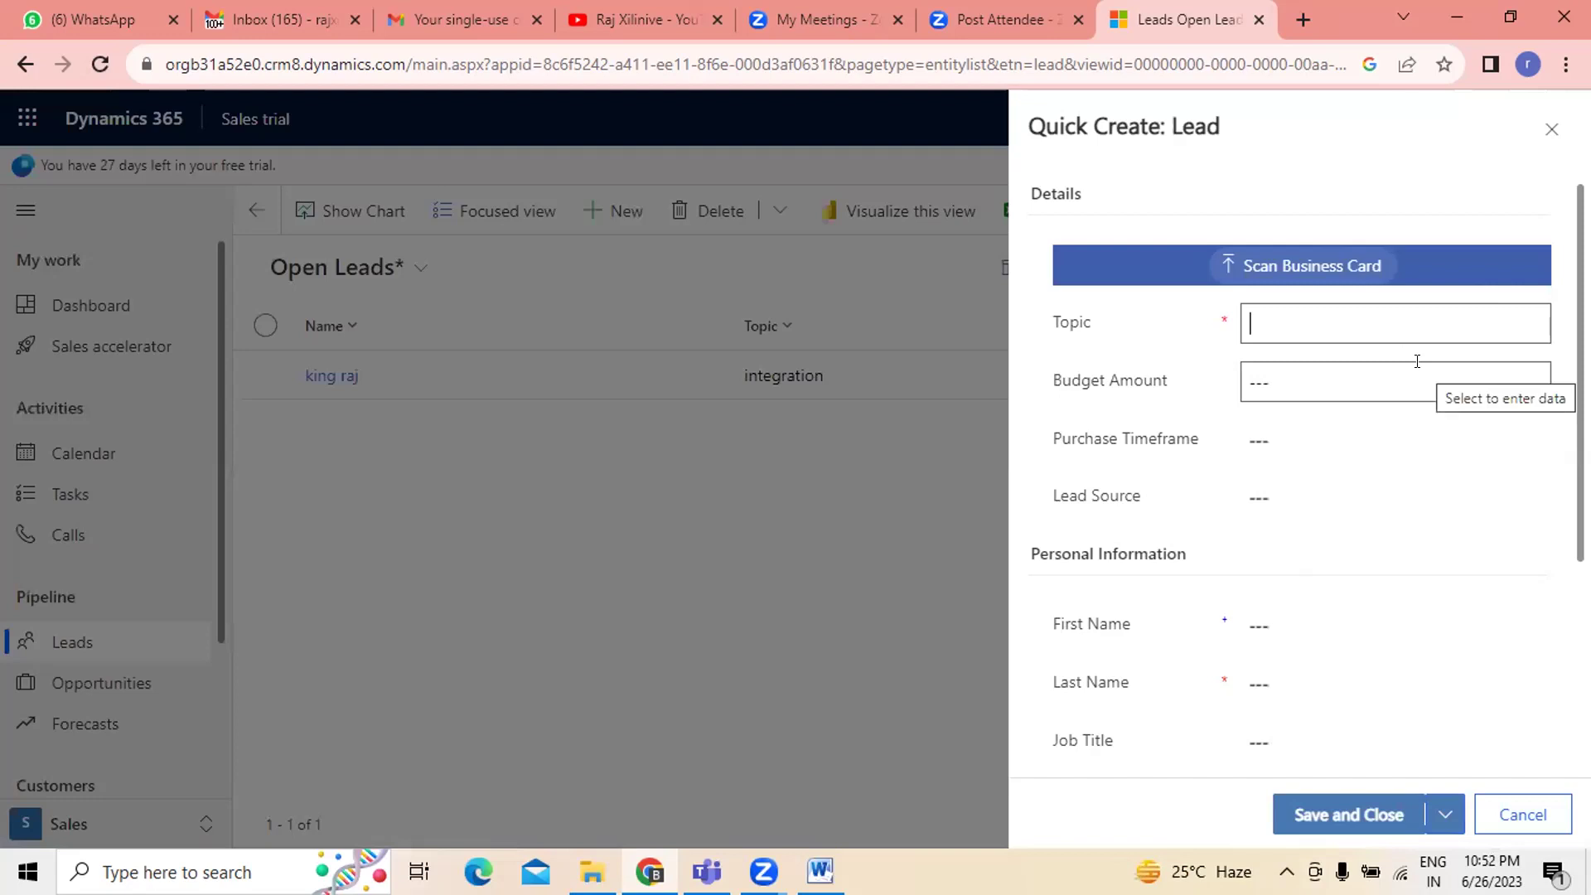
- Enter Topic 'data' and Budget Amount 1000 on the new lead
{"action": "type", "text": "put "}
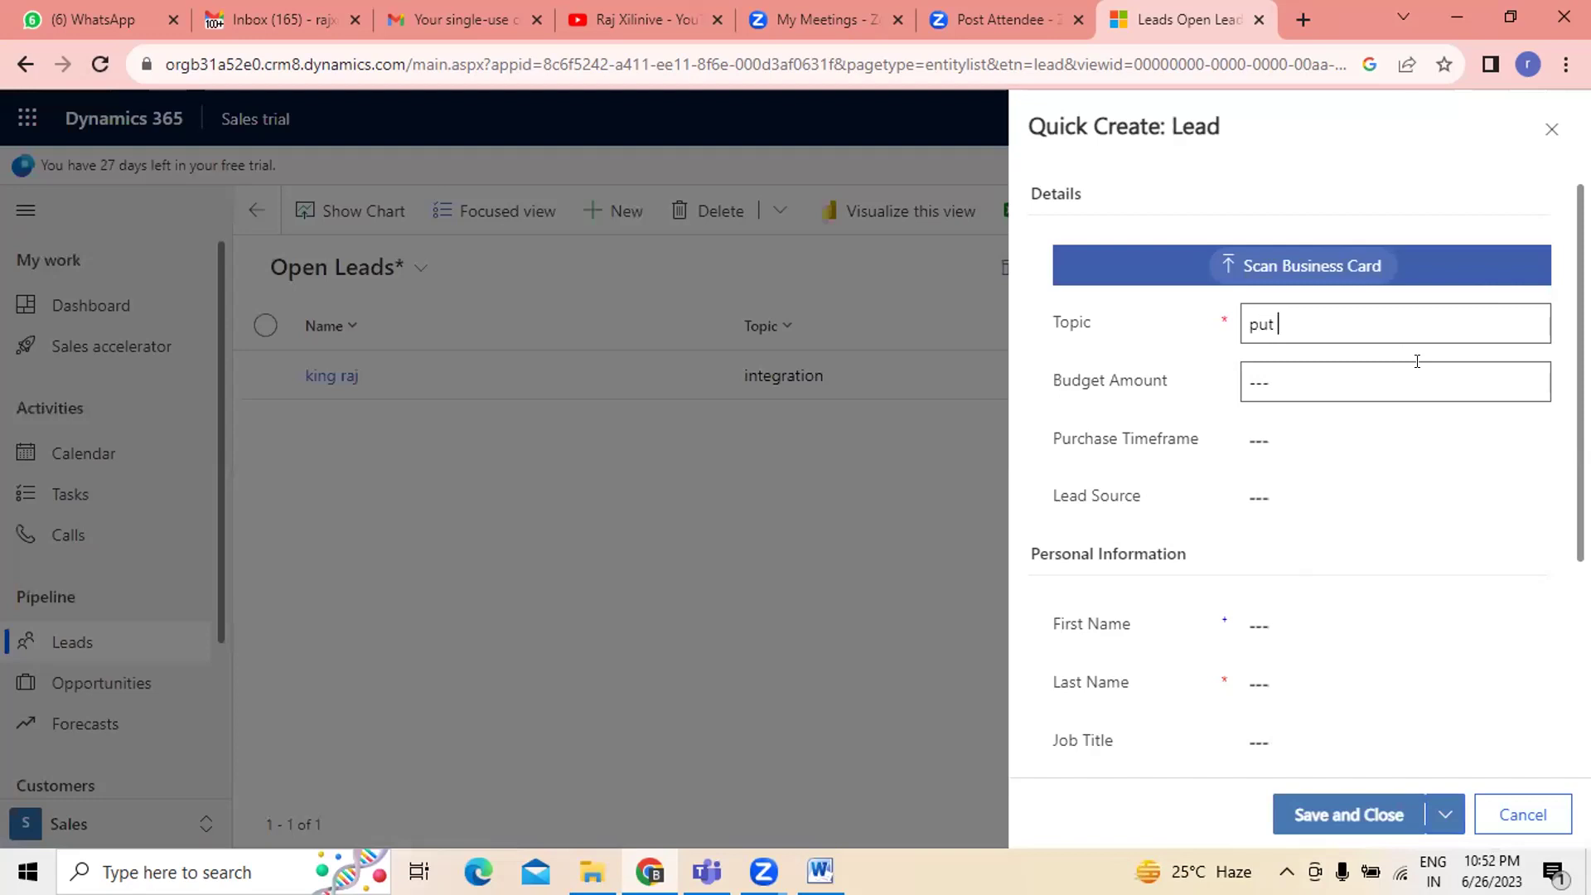
{"action": "type", "text": "data"}
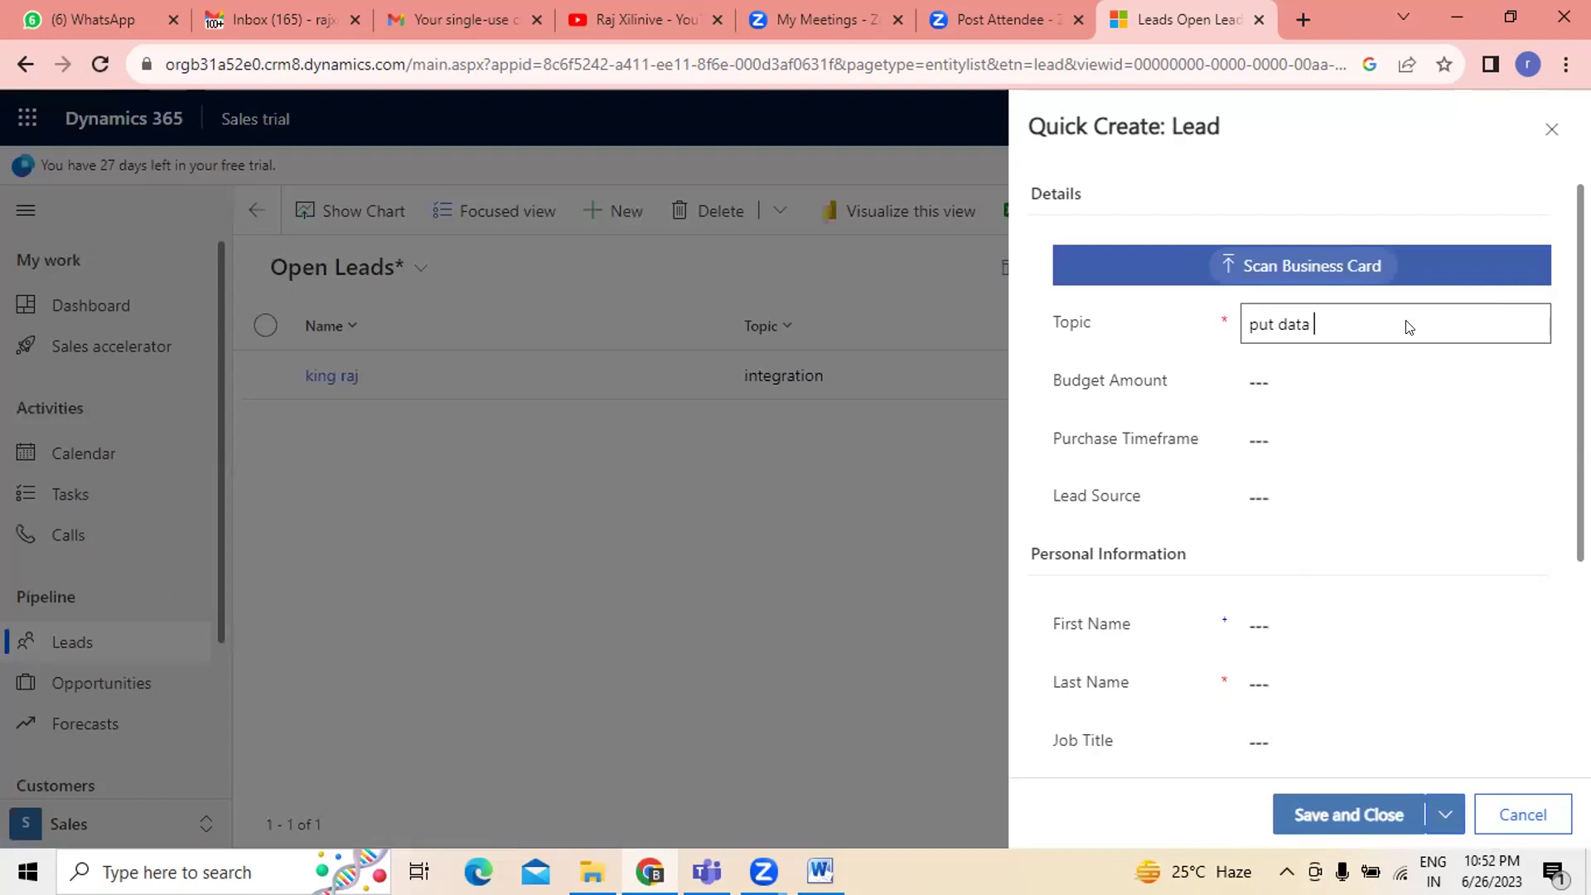
{"action": "left_click", "coordinate": [1277, 324]}
{"action": "key", "text": "BackSpace"}
{"action": "key", "text": "BackSpace"}
{"action": "key", "text": "BackSpace"}
{"action": "key", "text": "BackSpace"}
{"action": "left_click", "coordinate": [1293, 367]}
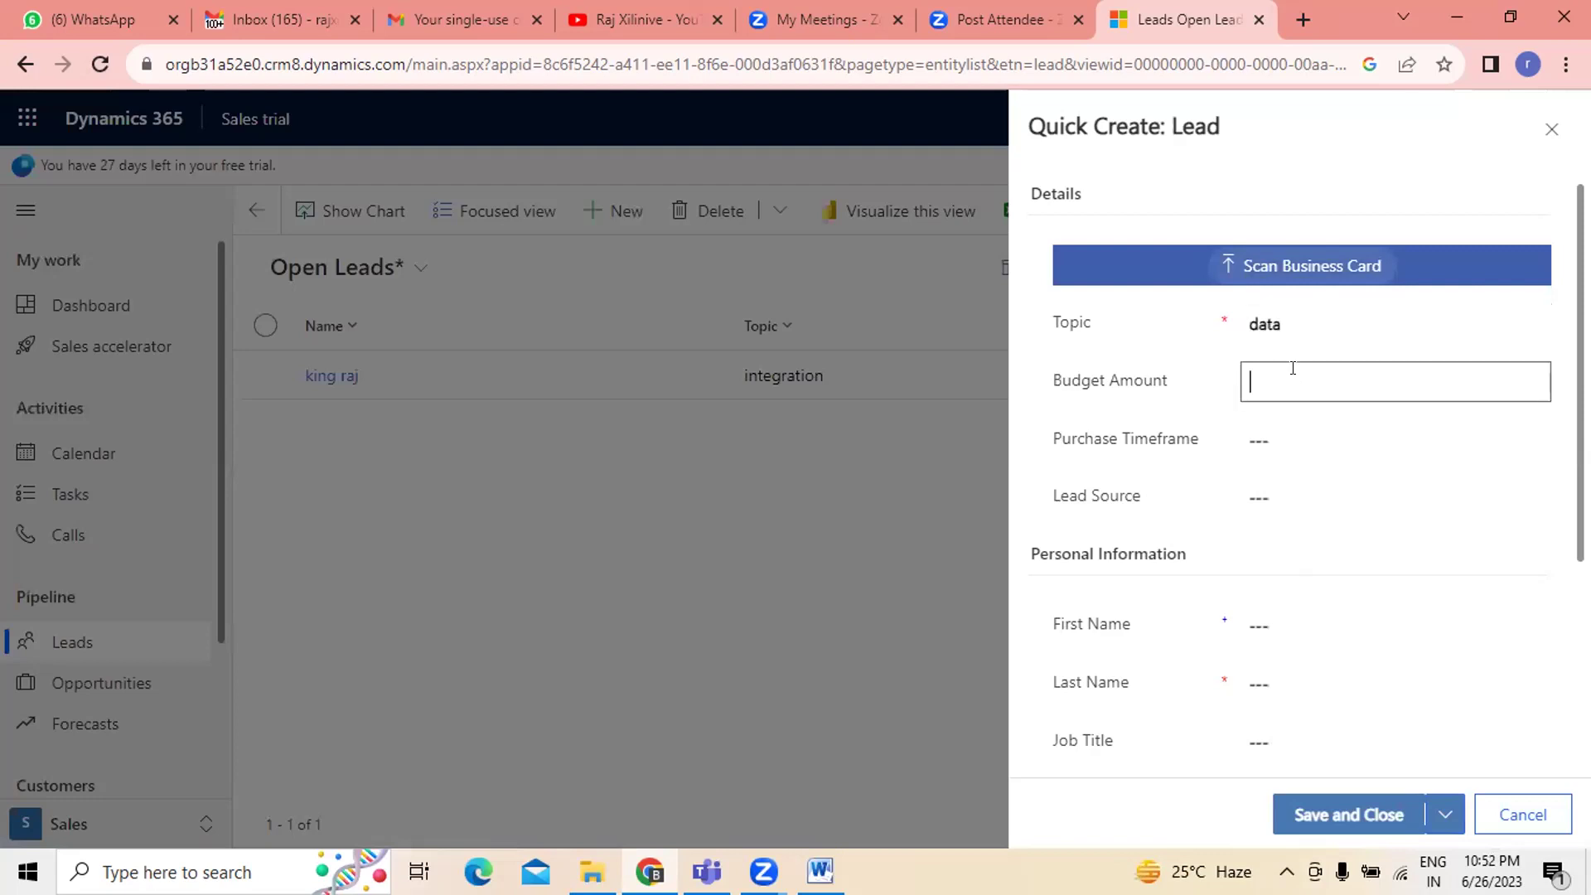
{"action": "type", "text": "100000"}
- Set Purchase Timeframe to This Quarter and Lead Source to Employee Referral
{"action": "left_click", "coordinate": [1302, 443]}
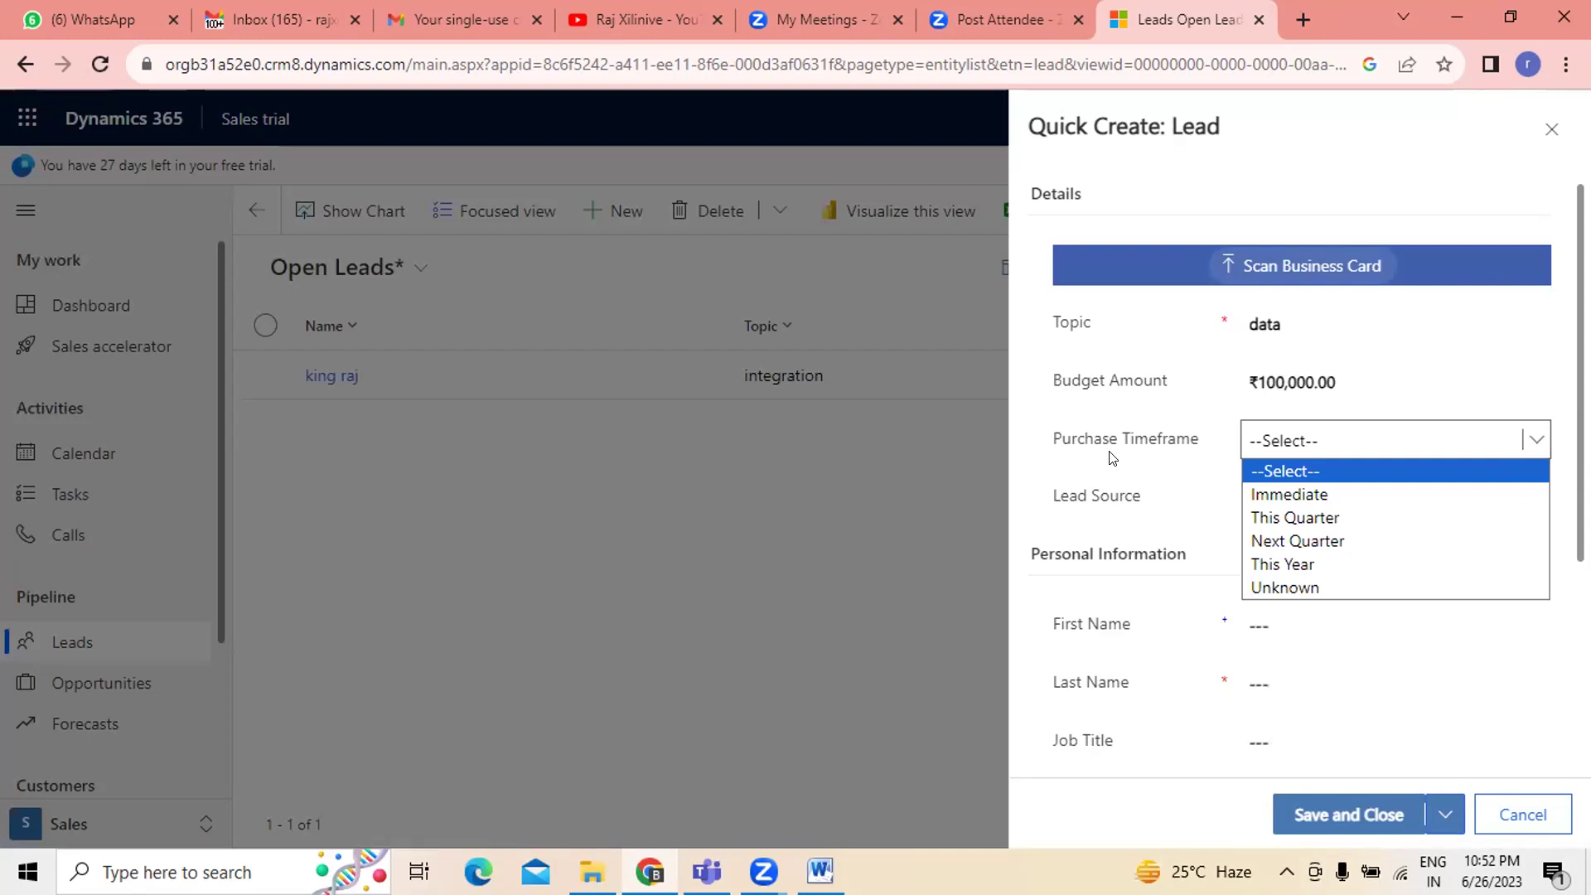
{"action": "left_click", "coordinate": [1312, 520]}
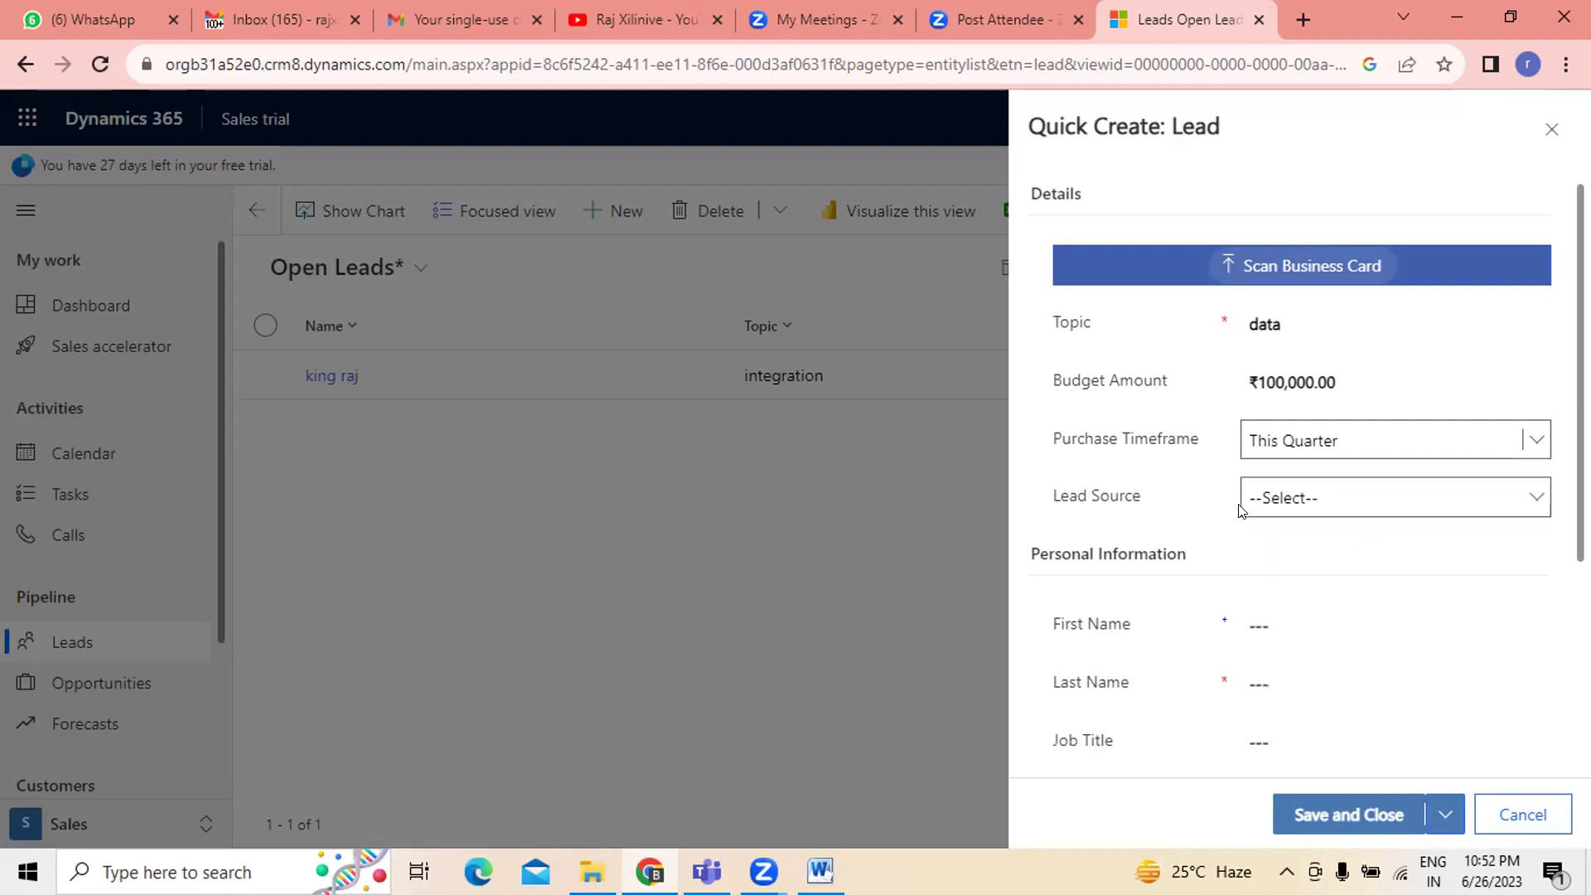
{"action": "left_click", "coordinate": [1252, 501]}
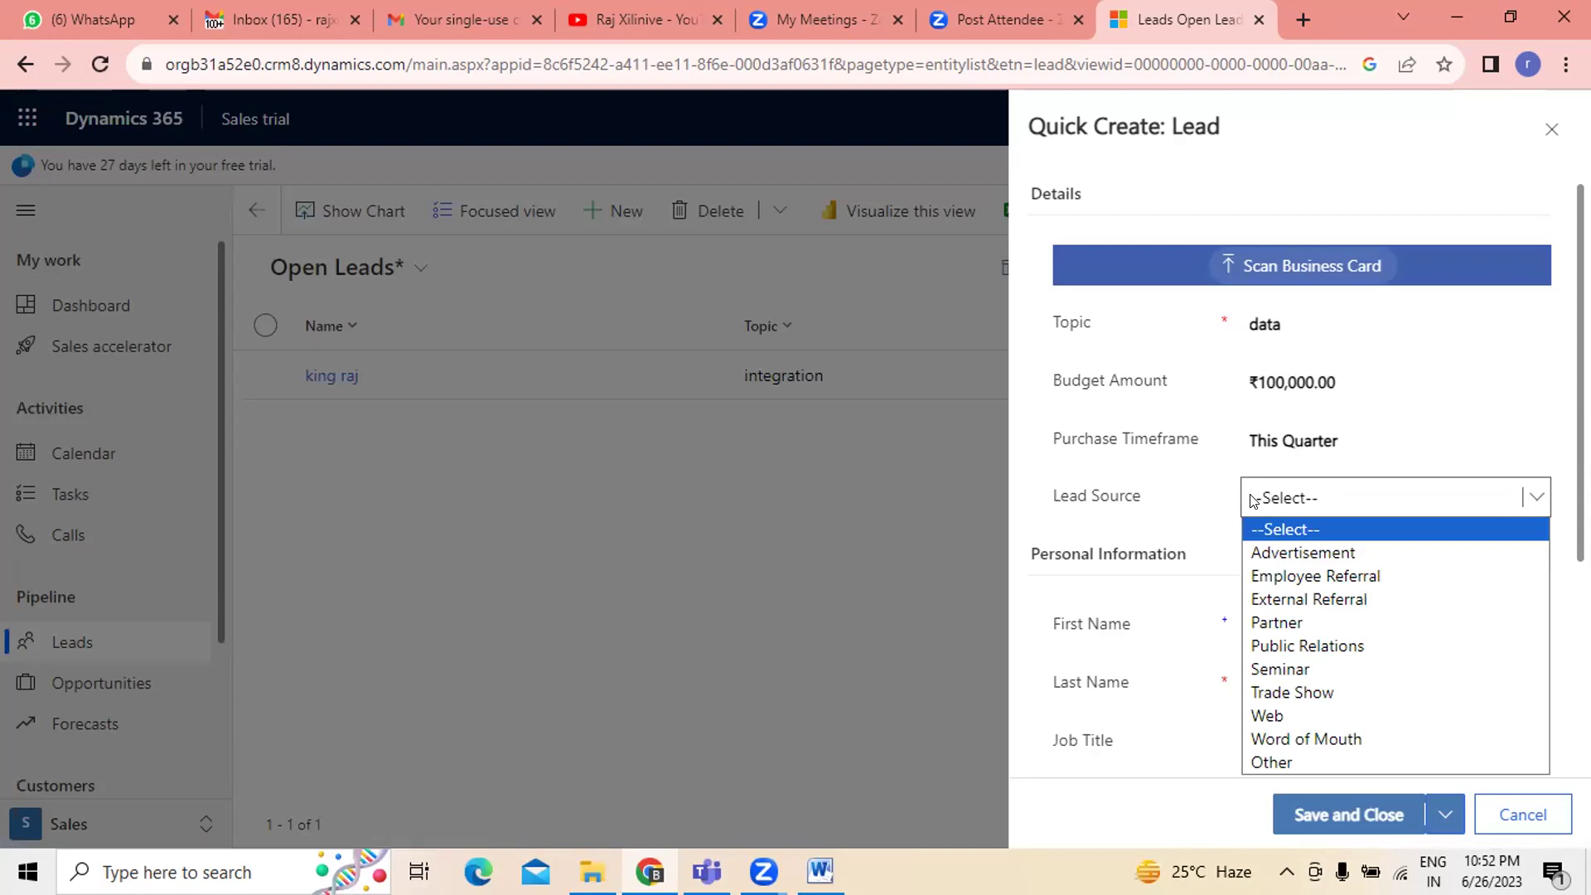
{"action": "left_click", "coordinate": [1342, 579]}
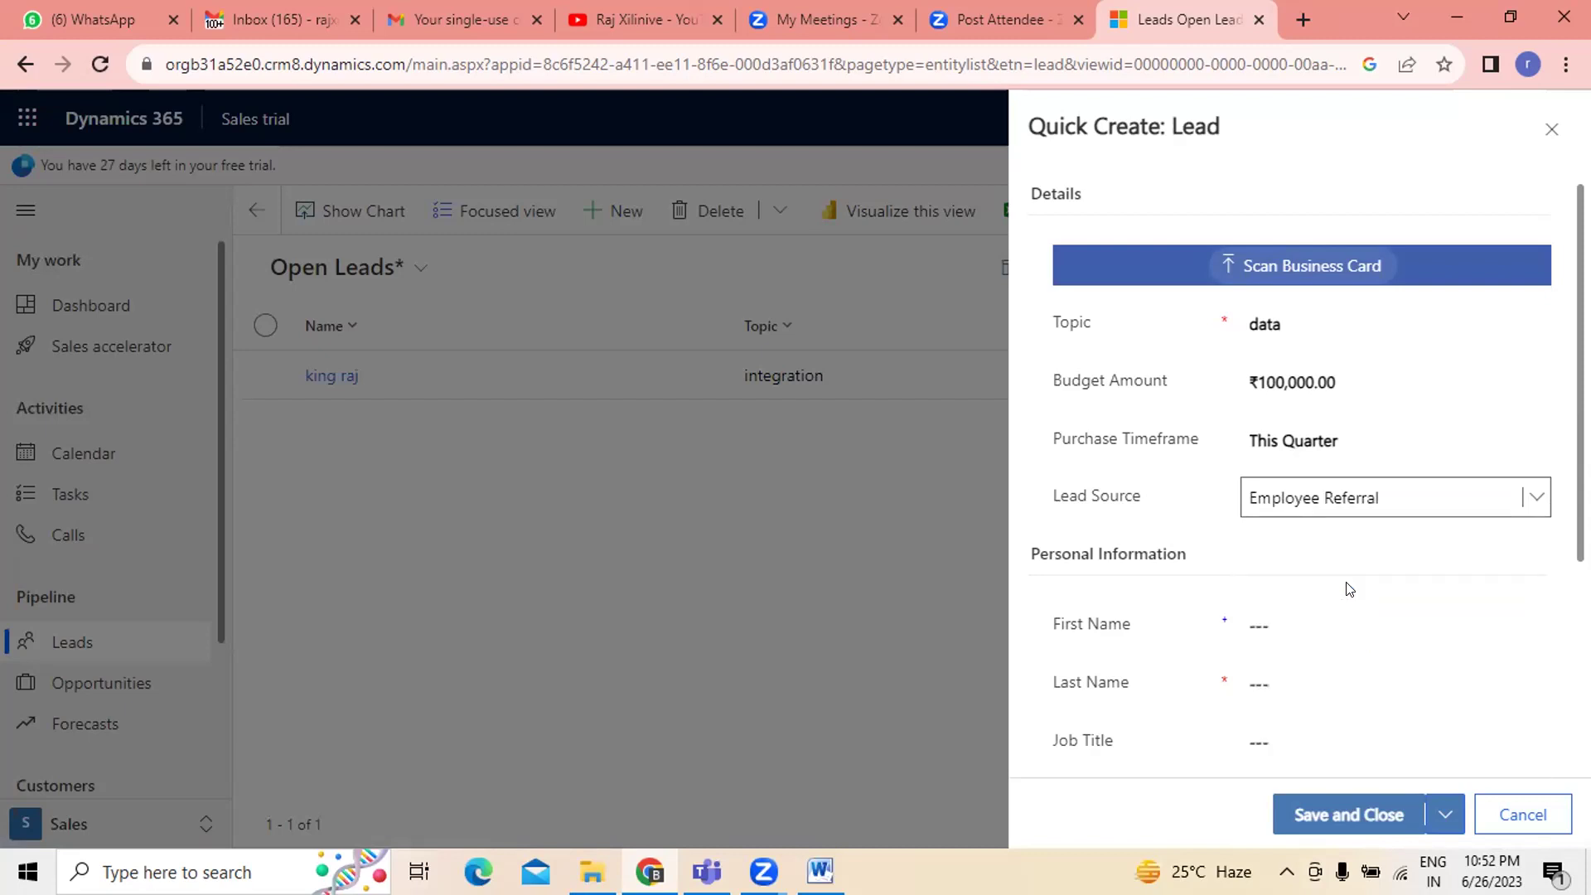
{"action": "left_click", "coordinate": [1367, 625]}
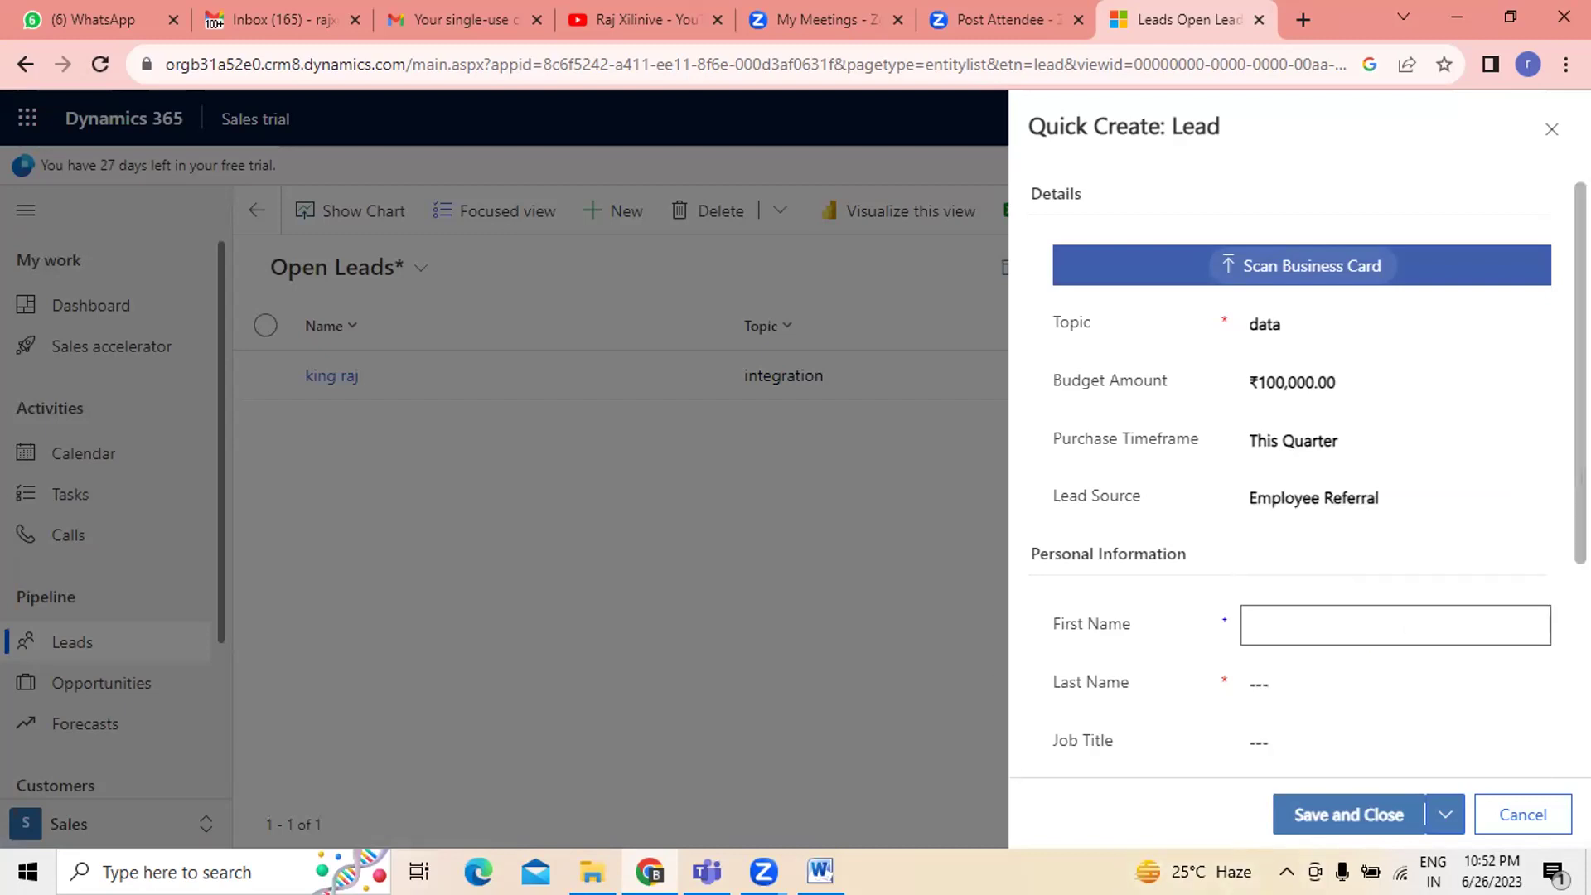
- Enter the lead's first name and last name
{"action": "scroll", "coordinate": [1367, 625], "scroll_direction": "down", "scroll_amount": 1}
{"action": "scroll", "coordinate": [1309, 497], "scroll_direction": "down", "scroll_amount": 3}
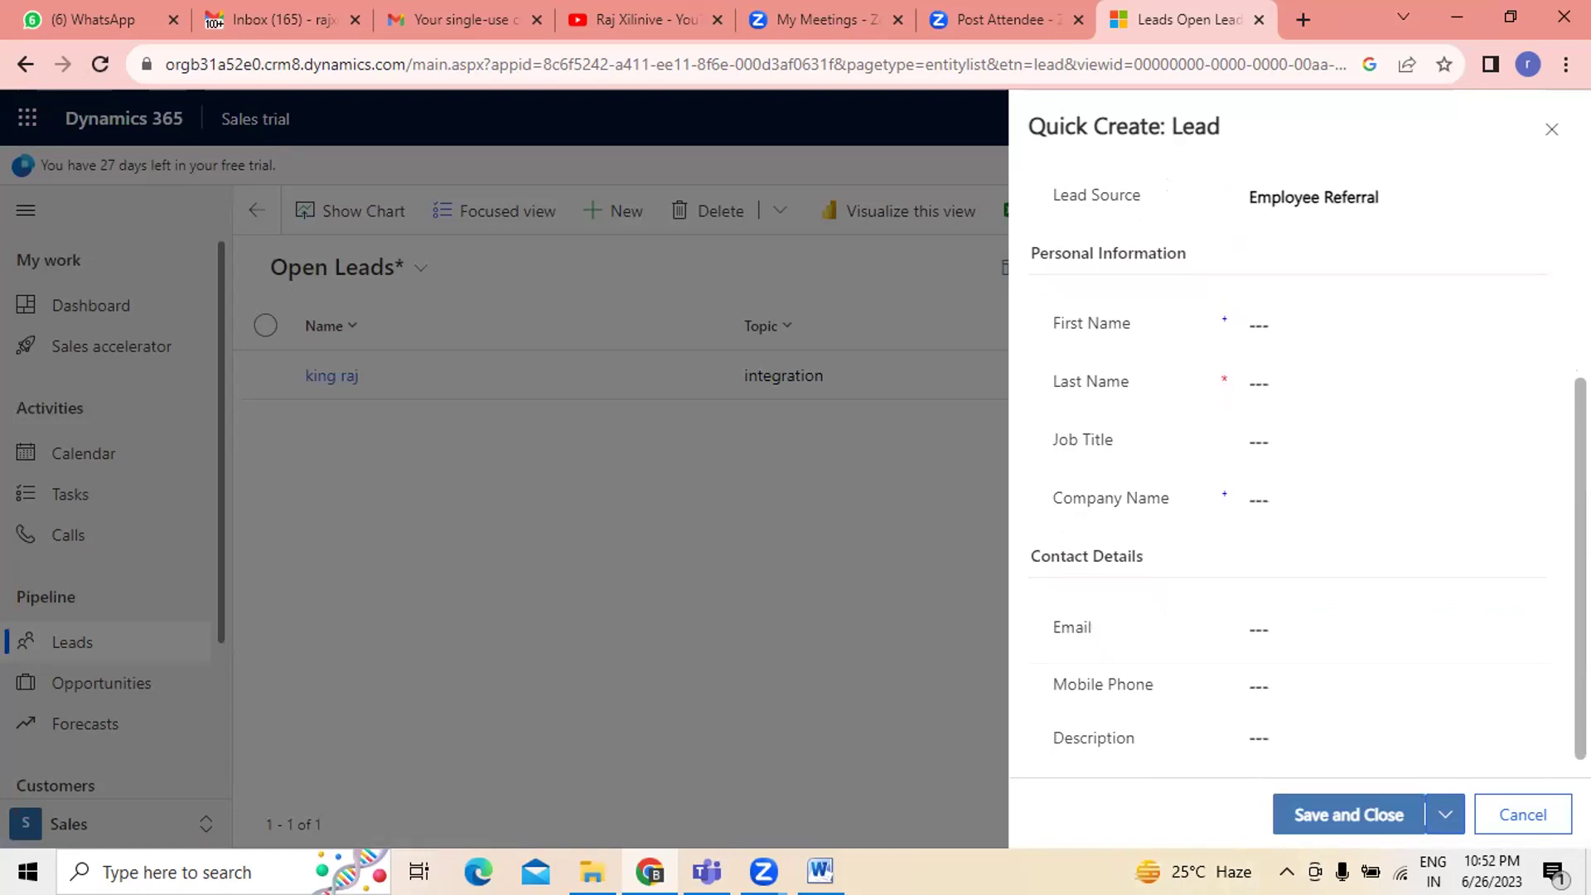
{"action": "left_click", "coordinate": [1255, 326]}
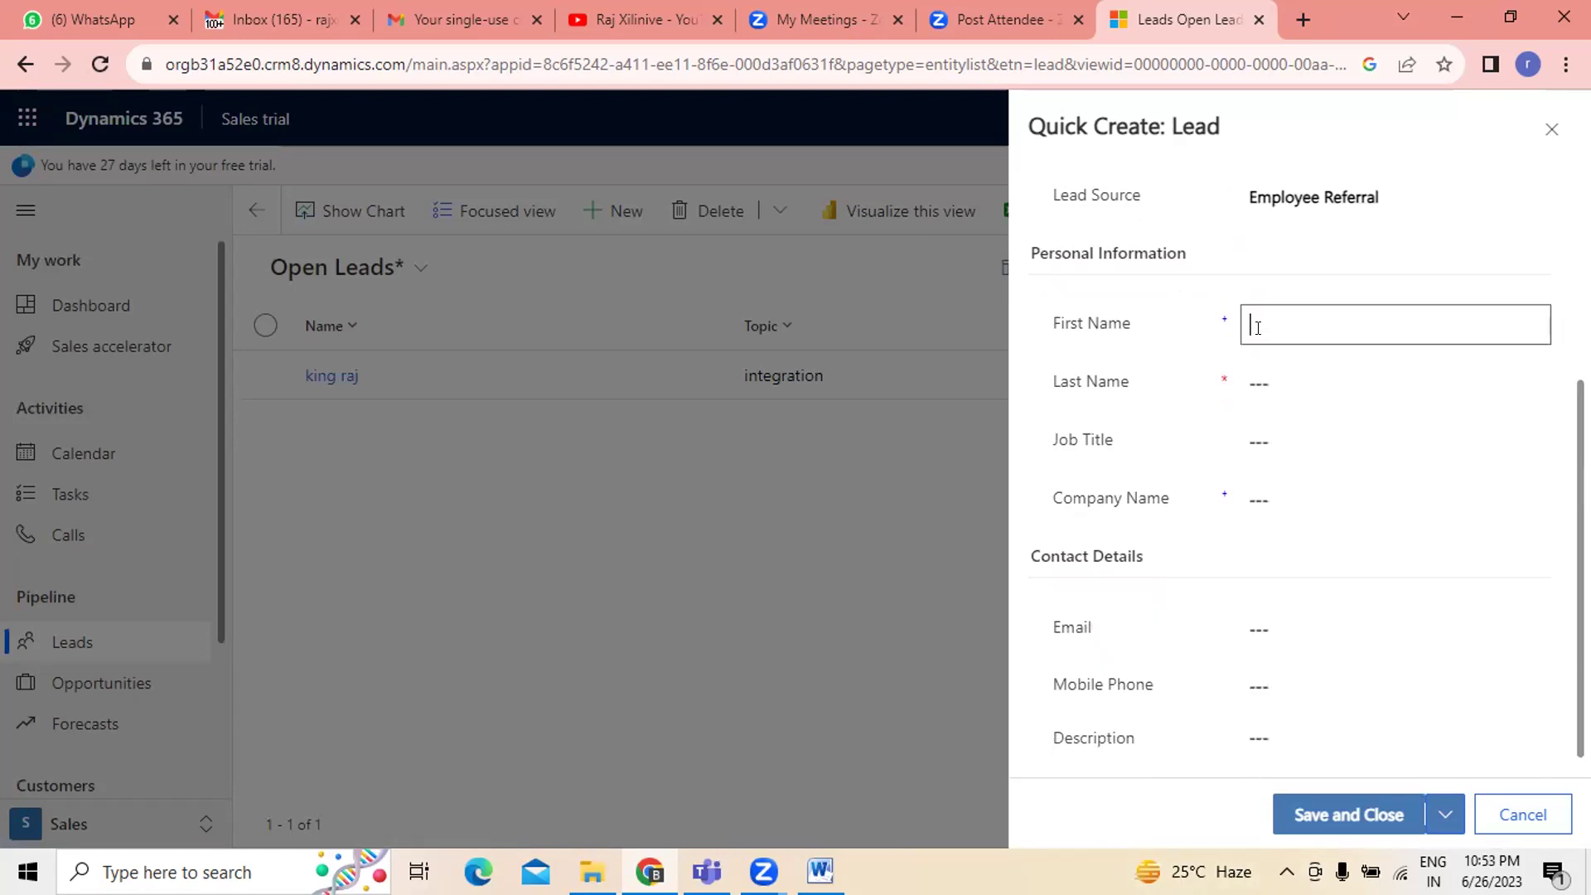
{"action": "type", "text": "john"}
{"action": "left_click", "coordinate": [1263, 383]}
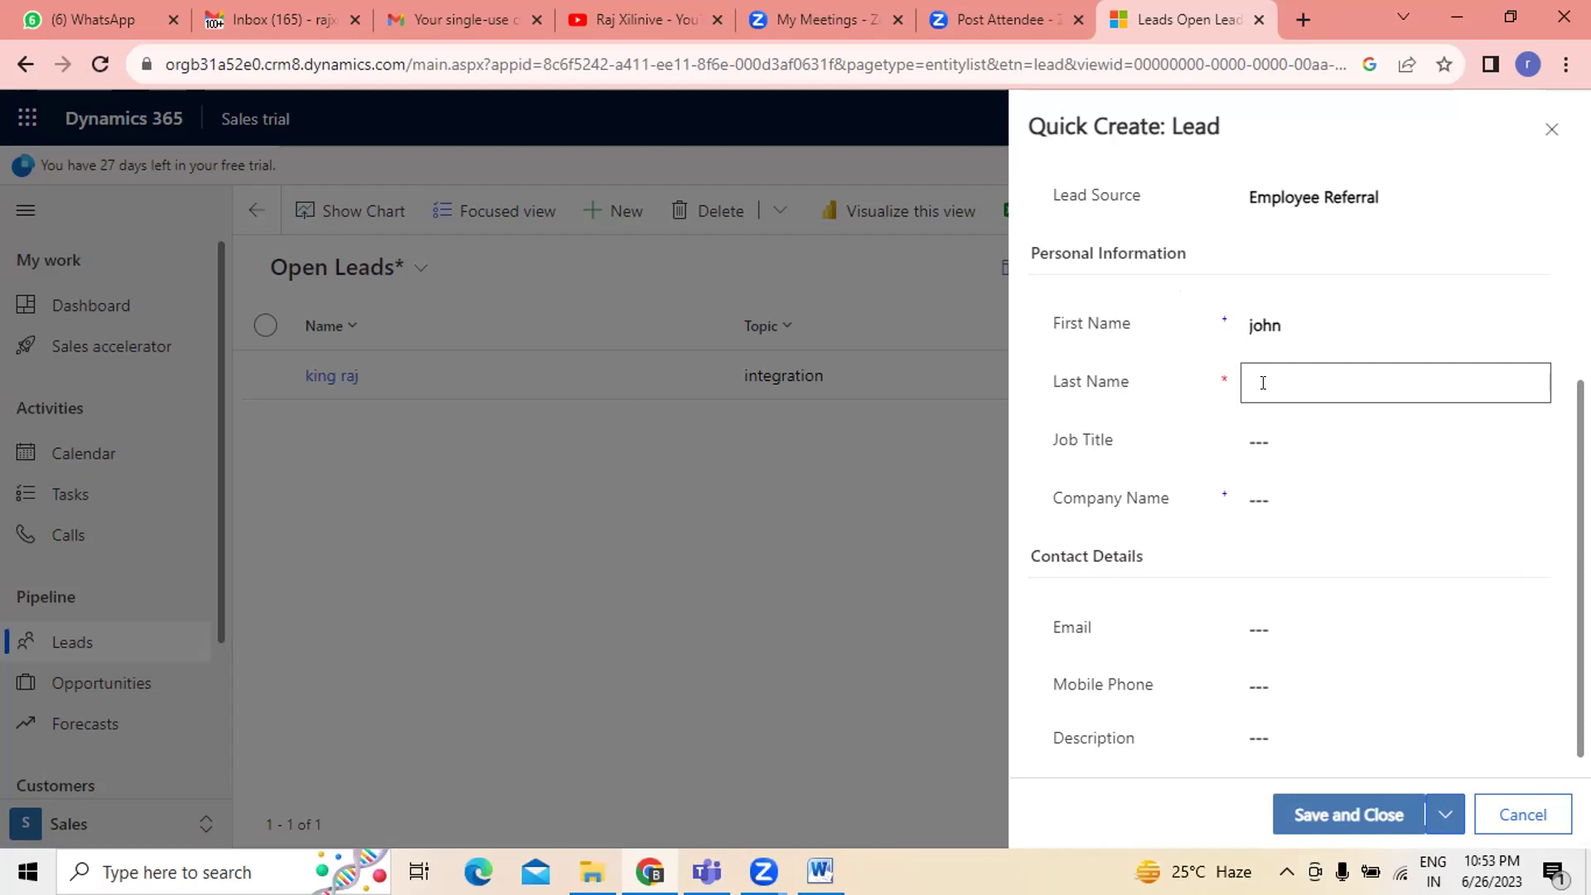
{"action": "type", "text": "maths"}
{"action": "key", "text": "BackSpace"}
- Set Job Title to Engineer and Company Name to fuynt, then save and close
{"action": "left_click", "coordinate": [1294, 447]}
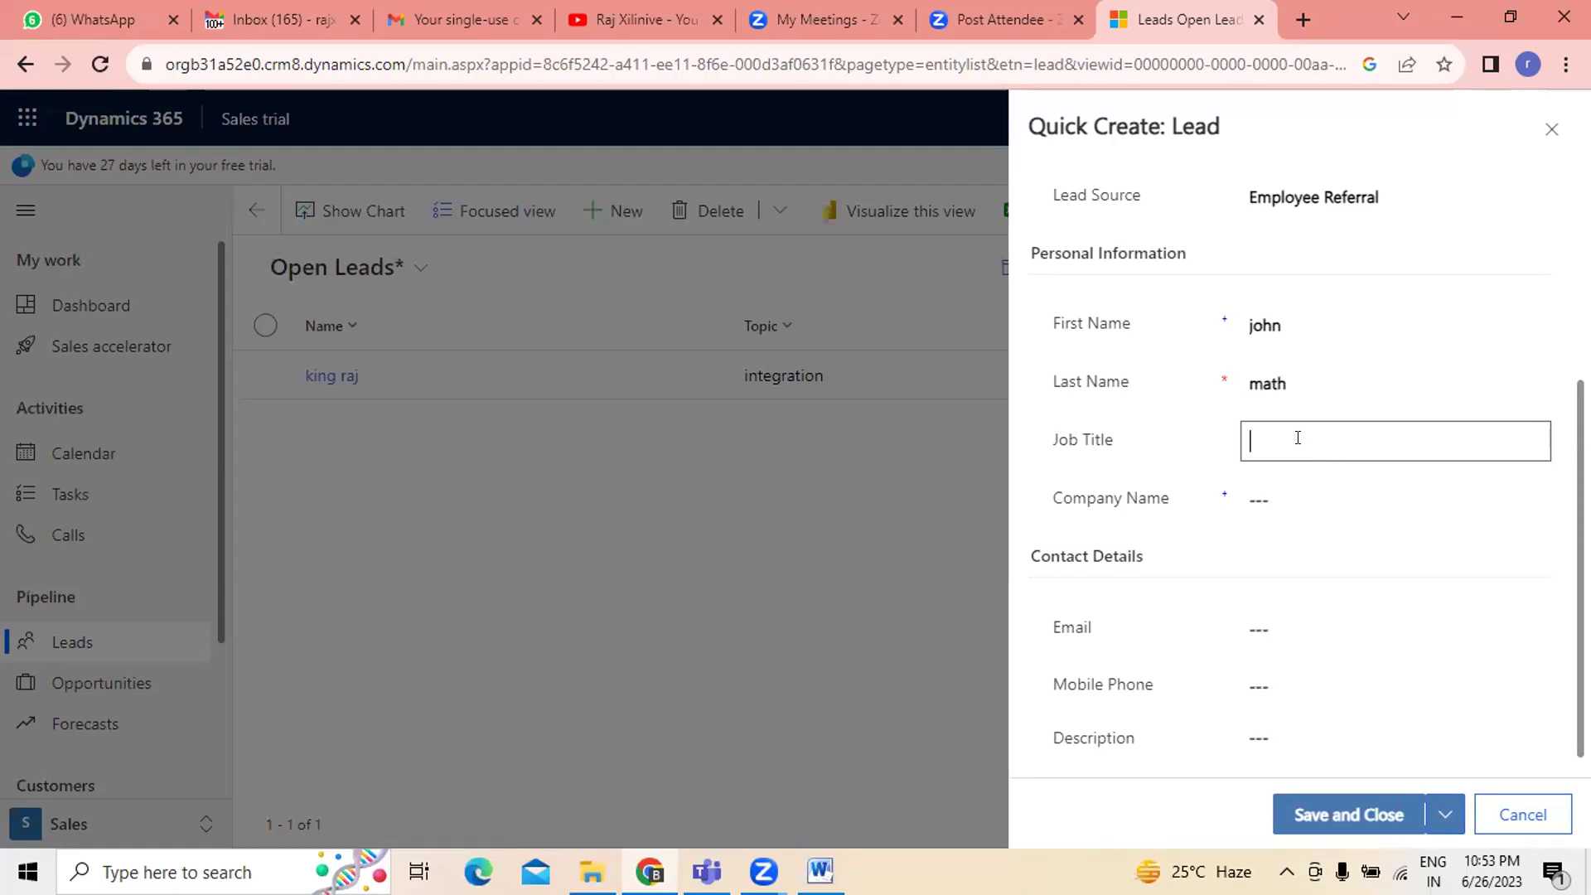
{"action": "type", "text": "Engineer"}
{"action": "left_click", "coordinate": [1275, 489]}
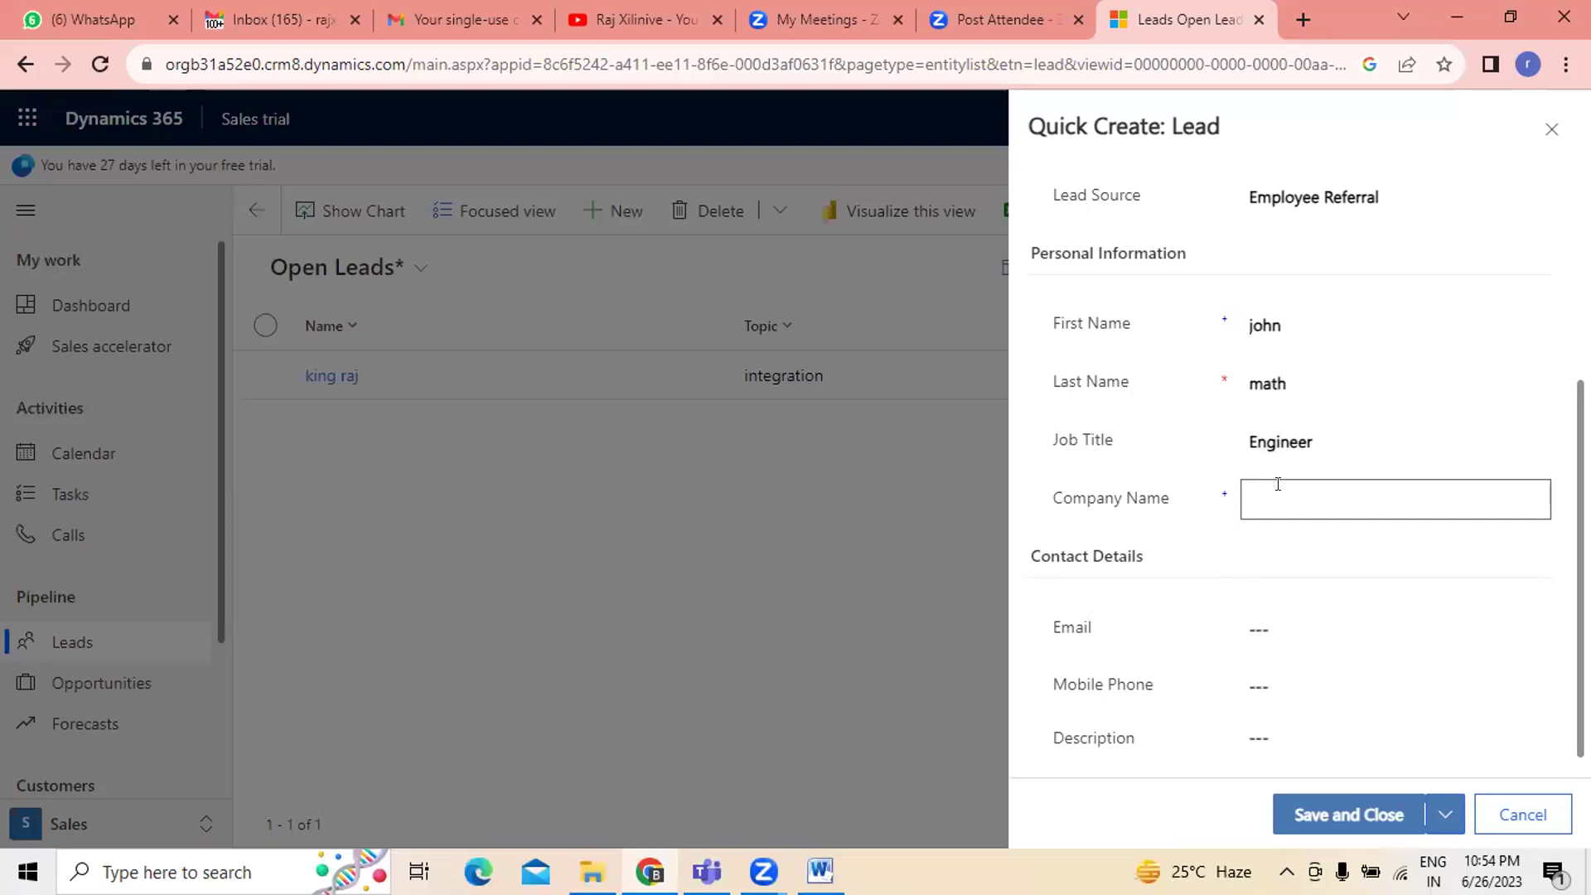
{"action": "type", "text": "fu"}
{"action": "type", "text": "ynt"}
{"action": "left_click", "coordinate": [1299, 627]}
{"action": "left_click", "coordinate": [1339, 496]}
{"action": "scroll", "coordinate": [1360, 613], "scroll_direction": "down", "scroll_amount": 1}
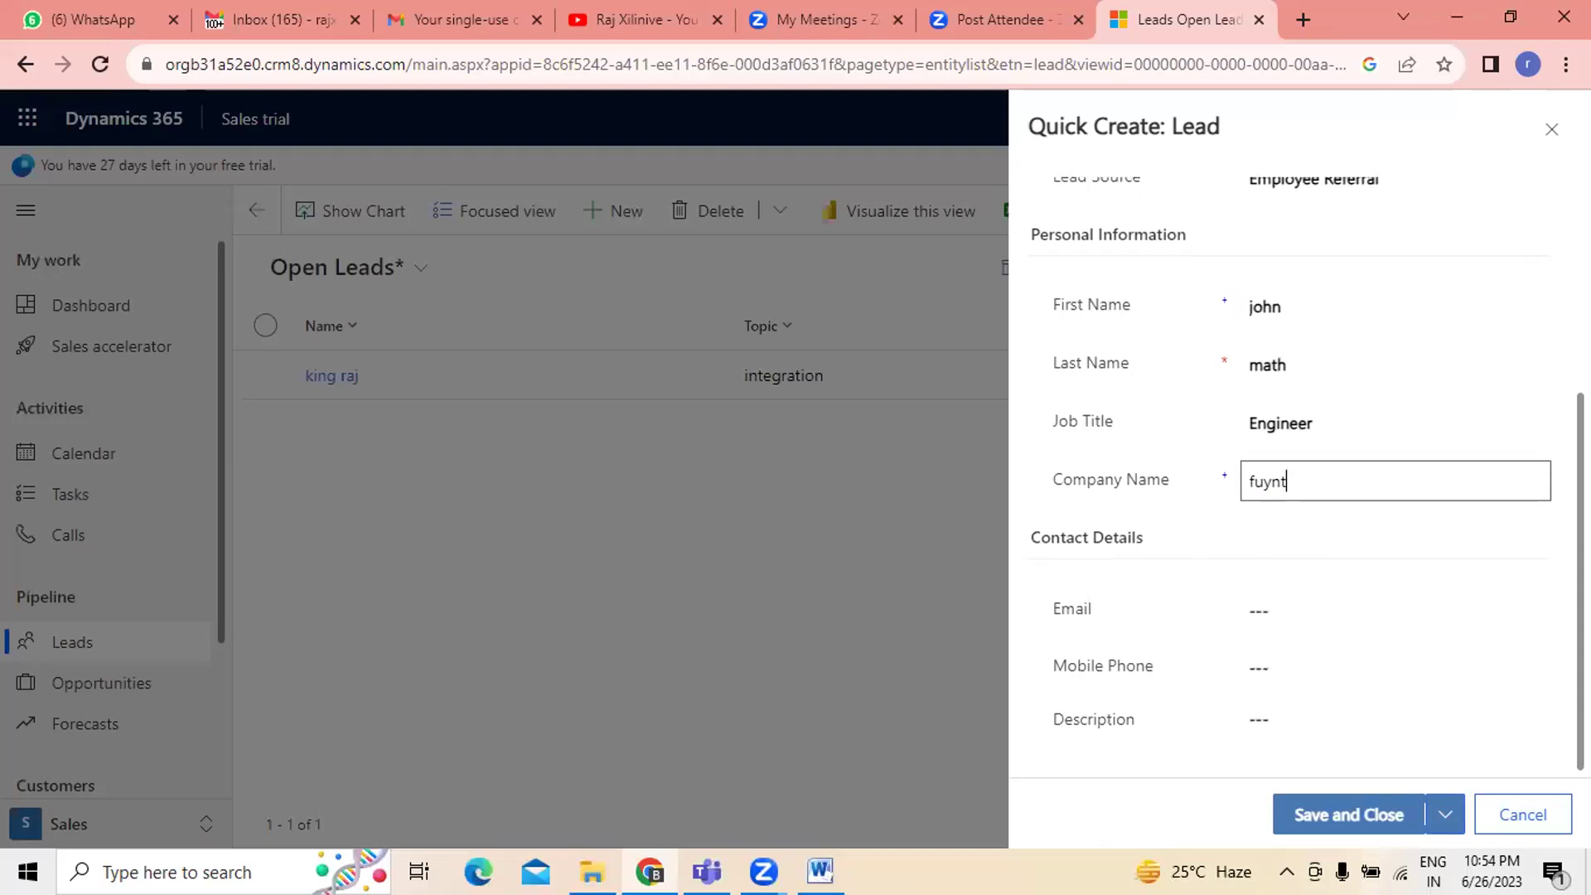
{"action": "left_click", "coordinate": [1378, 814]}
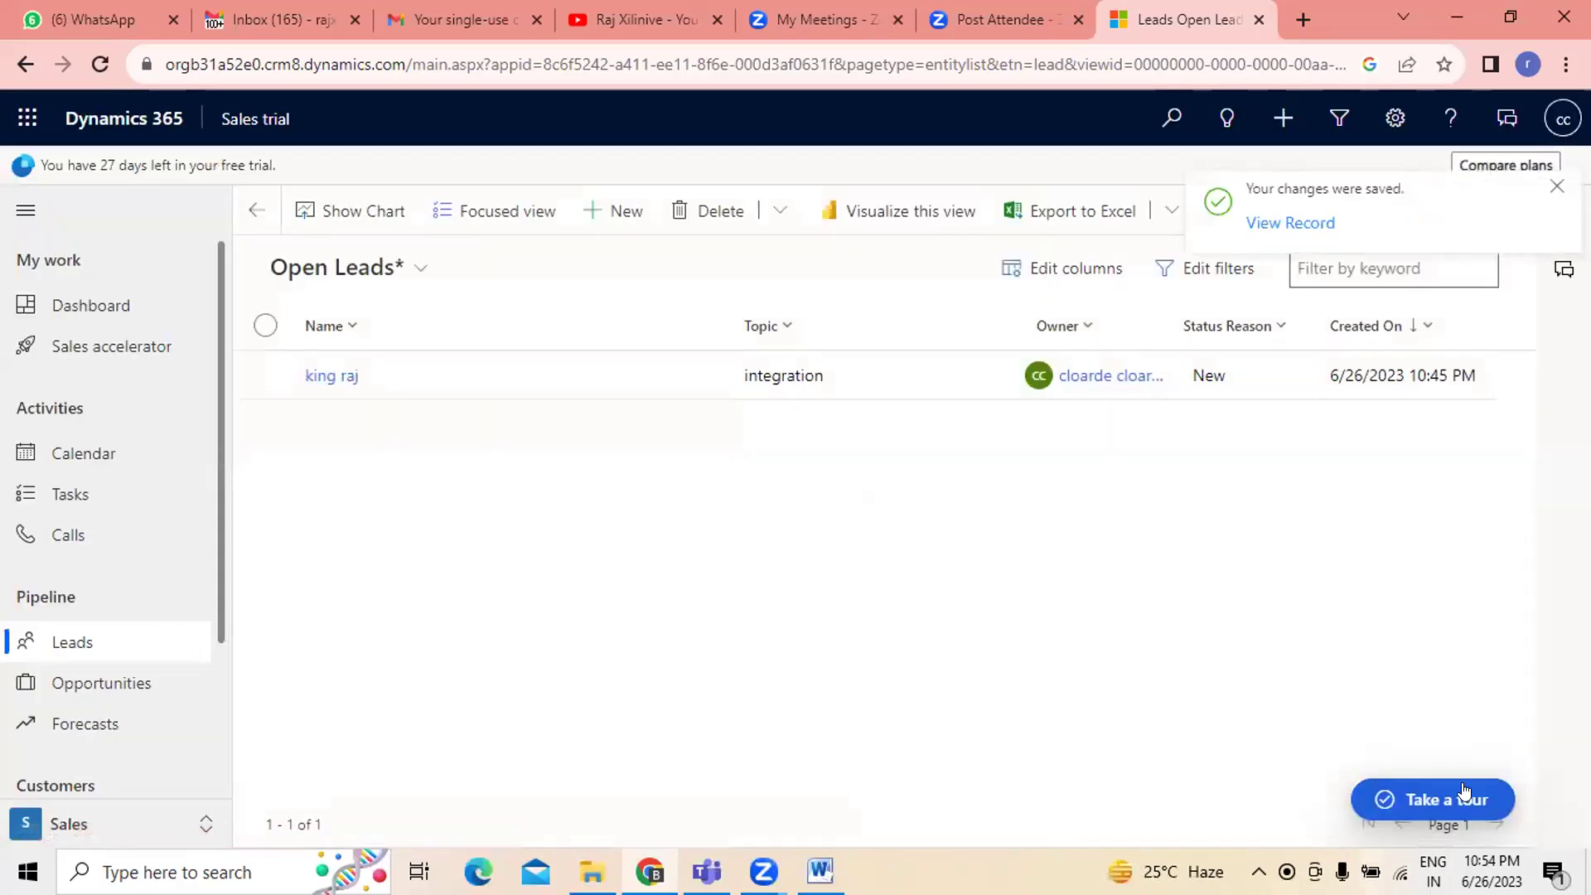
- Reload the page so Open Leads shows 18 leads, newest data lead first
{"action": "left_click", "coordinate": [96, 49]}
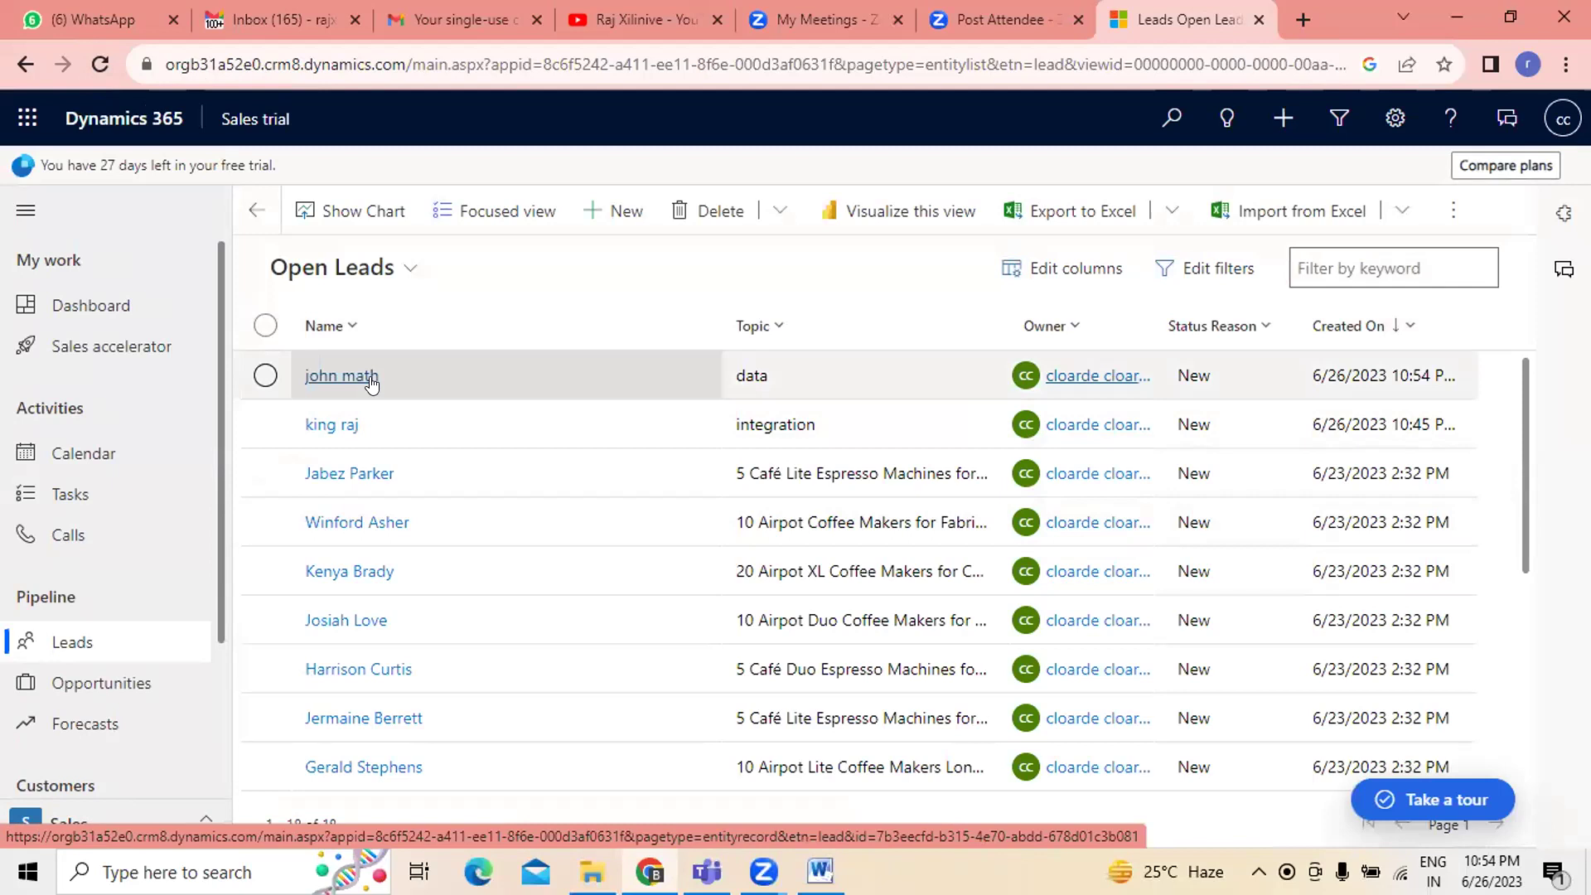
- Filter Open Leads to Company Name equals fuy, which returns no leads
{"action": "left_click", "coordinate": [1218, 269]}
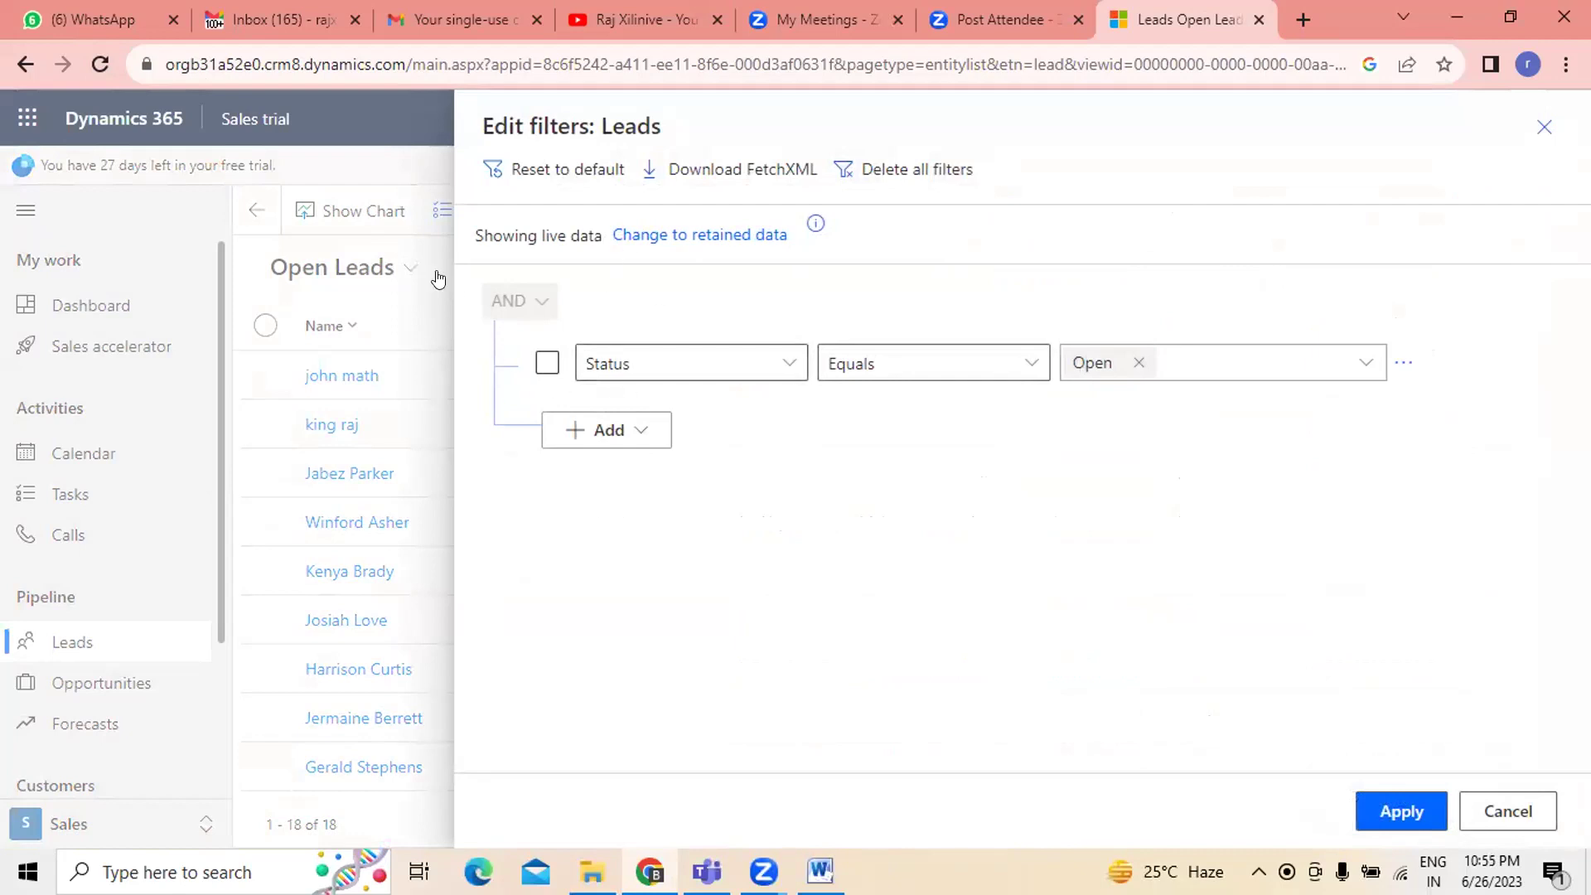
{"action": "left_click", "coordinate": [790, 365]}
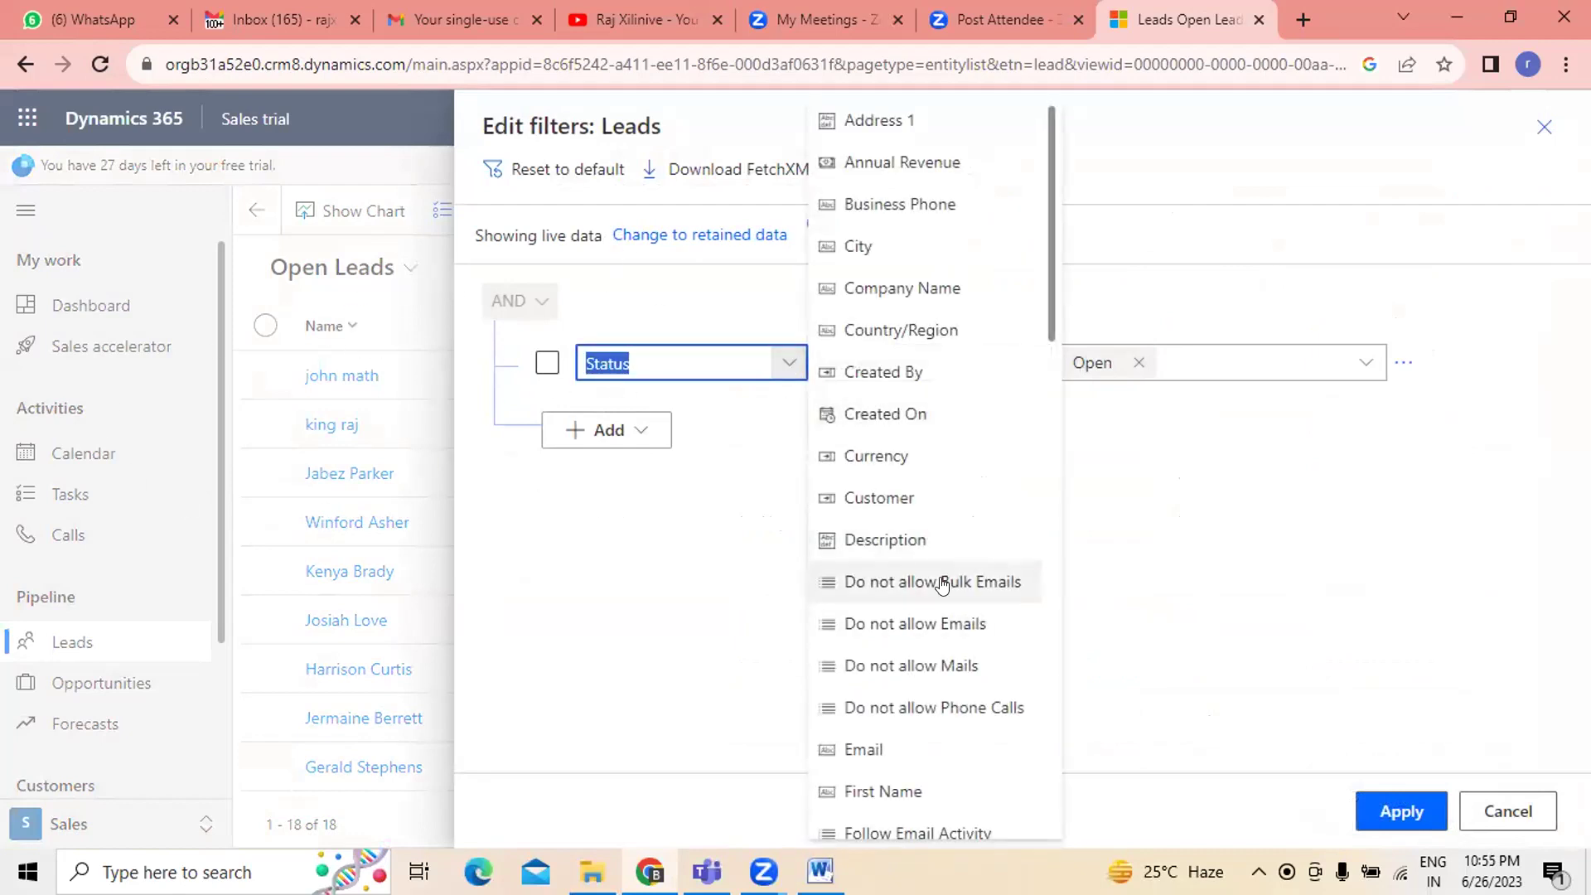
{"action": "scroll", "coordinate": [942, 580], "scroll_direction": "down", "scroll_amount": 3}
{"action": "scroll", "coordinate": [942, 584], "scroll_direction": "down", "scroll_amount": 6}
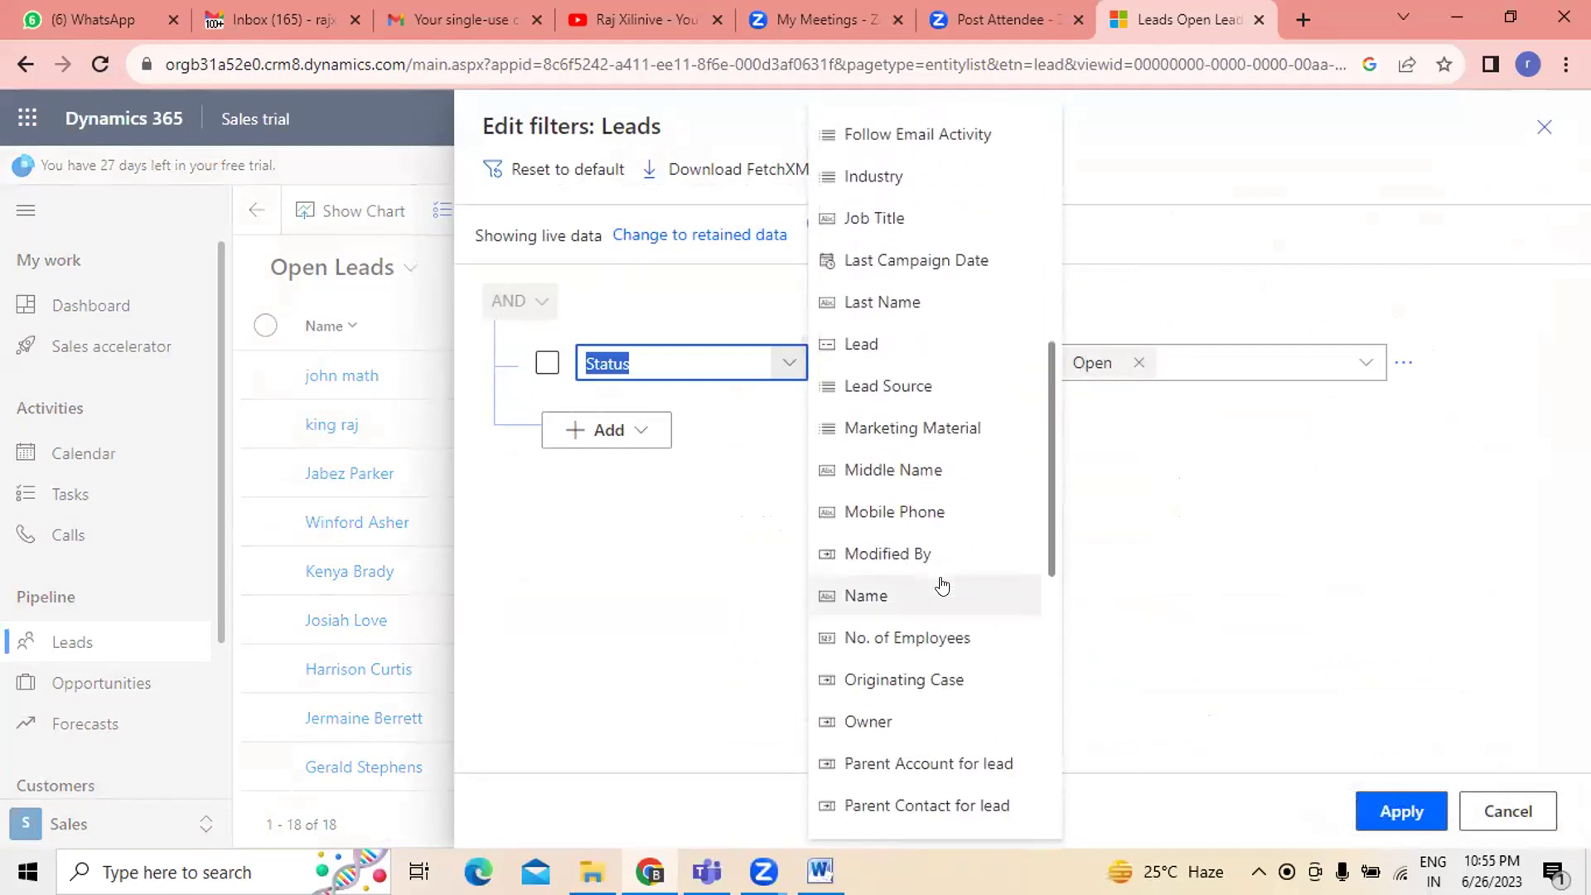
{"action": "scroll", "coordinate": [942, 585], "scroll_direction": "down", "scroll_amount": 8}
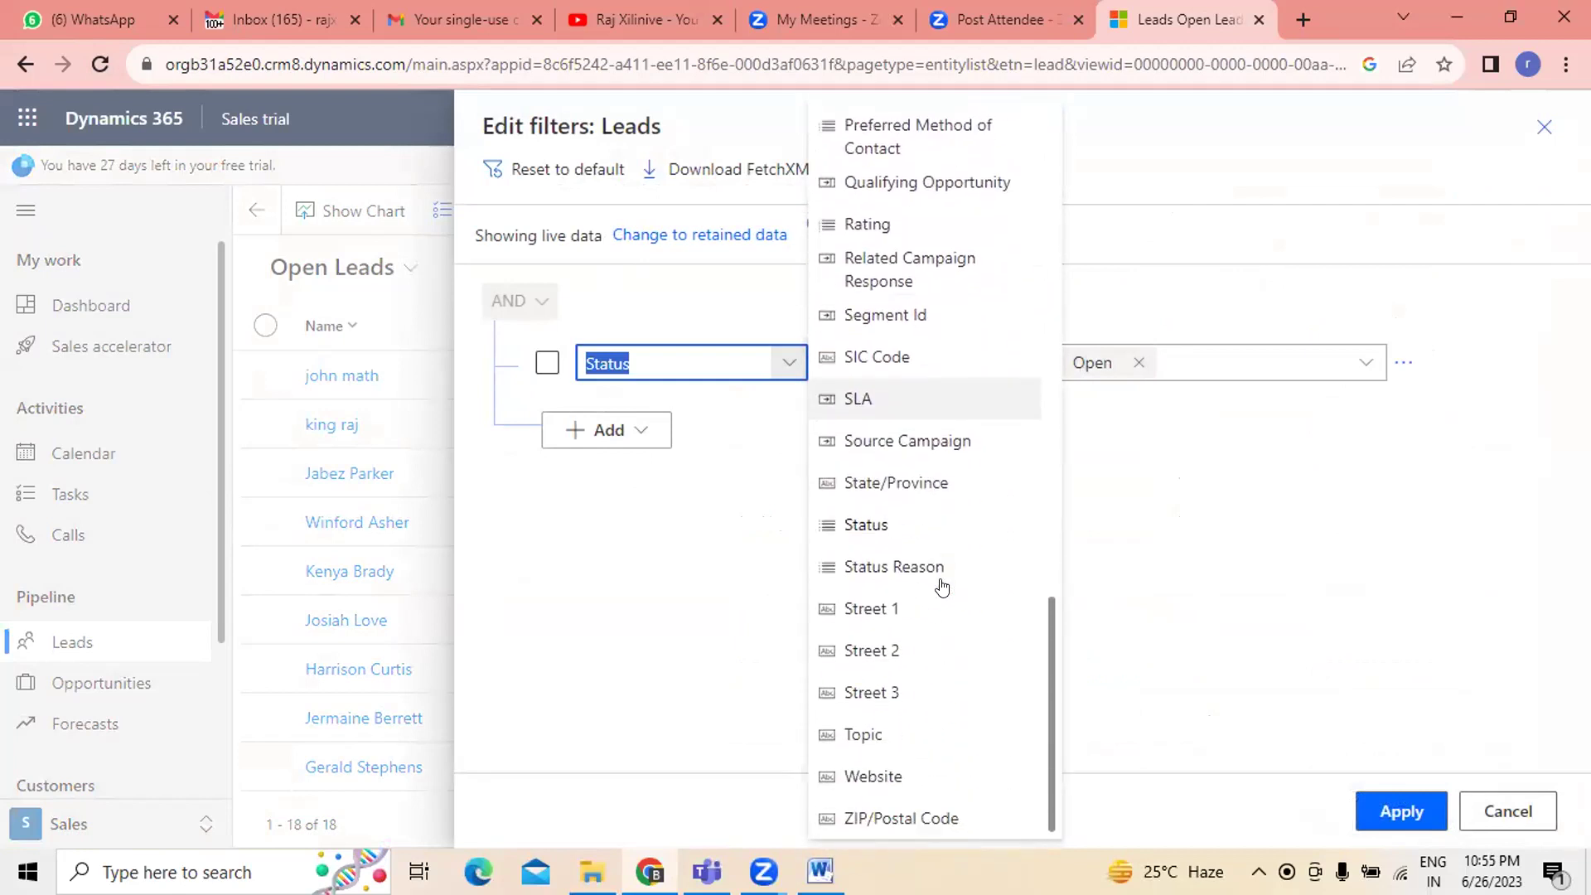
{"action": "scroll", "coordinate": [942, 585], "scroll_direction": "up", "scroll_amount": 5}
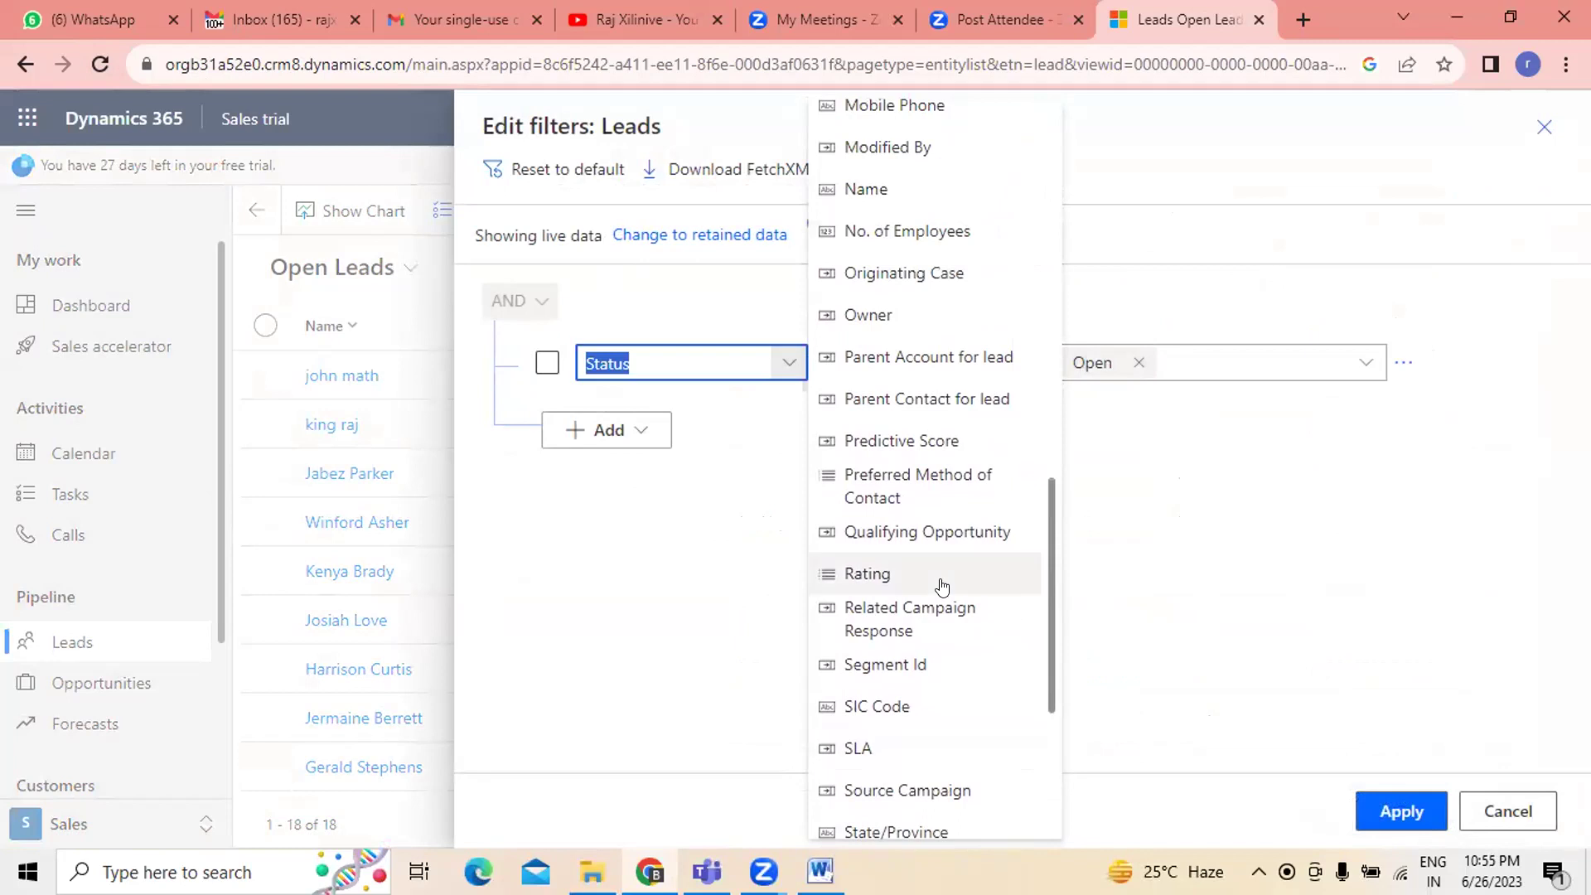
{"action": "scroll", "coordinate": [942, 585], "scroll_direction": "up", "scroll_amount": 12}
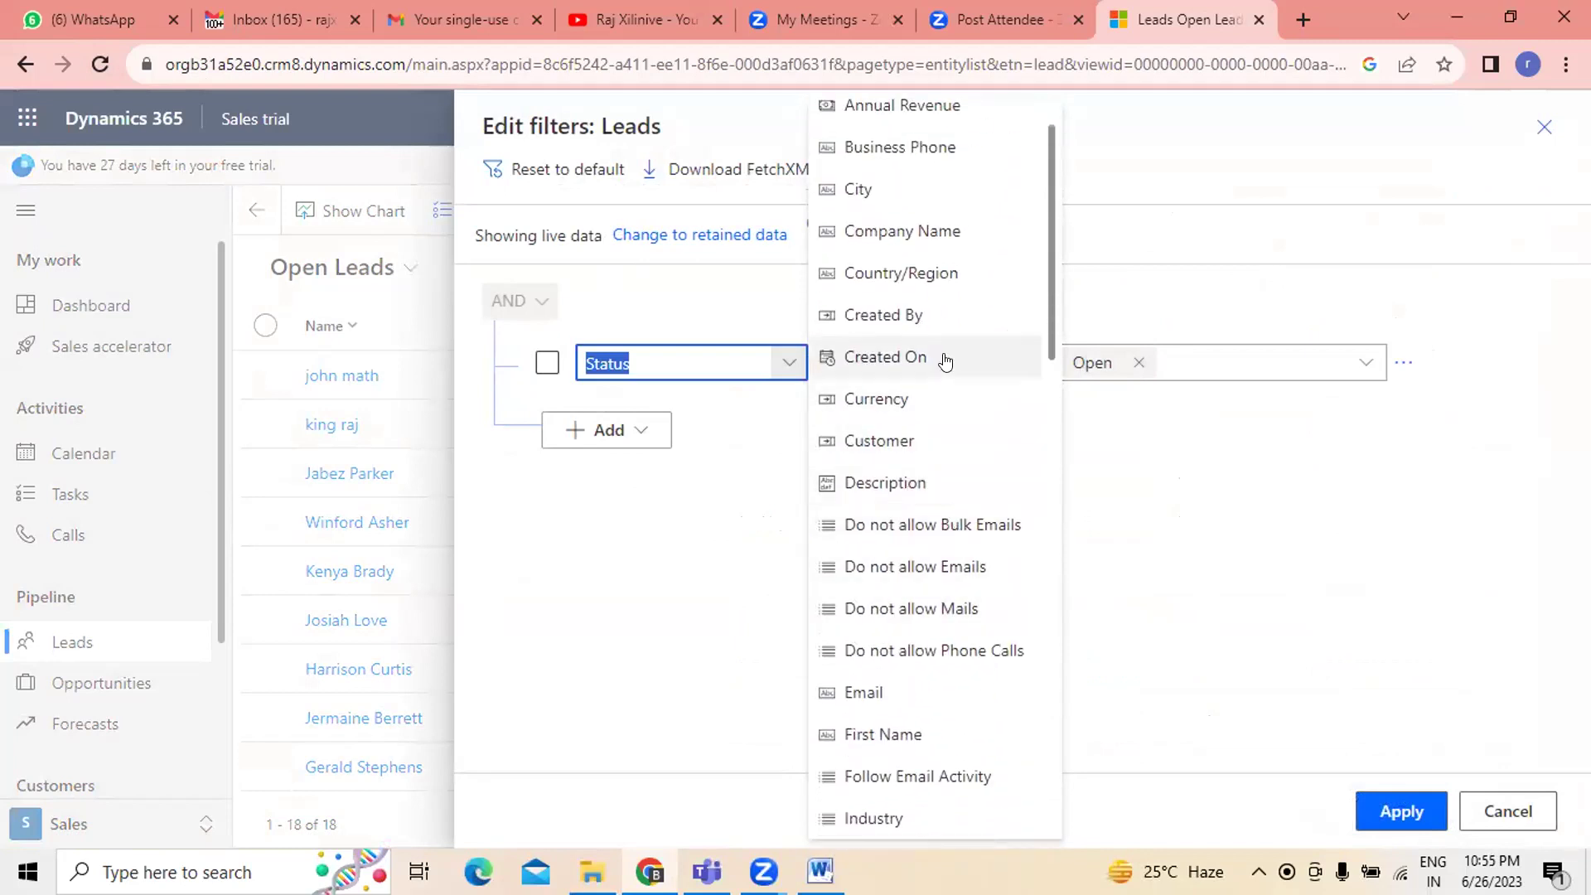
{"action": "left_click", "coordinate": [921, 233]}
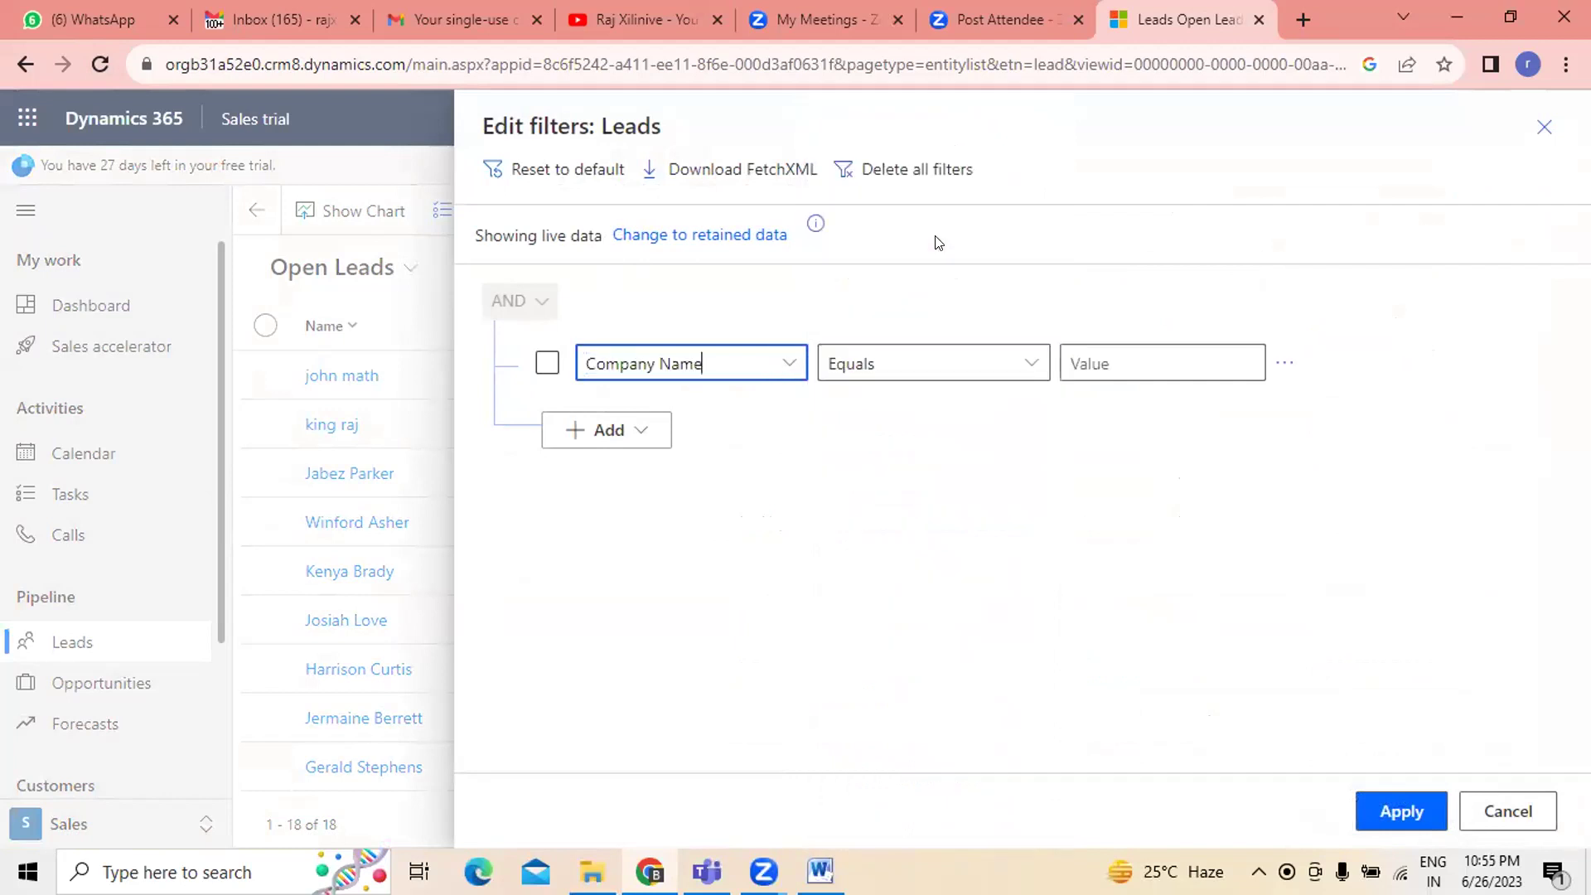
{"action": "left_click", "coordinate": [1024, 354]}
{"action": "left_click", "coordinate": [851, 401]}
{"action": "left_click", "coordinate": [1240, 367]}
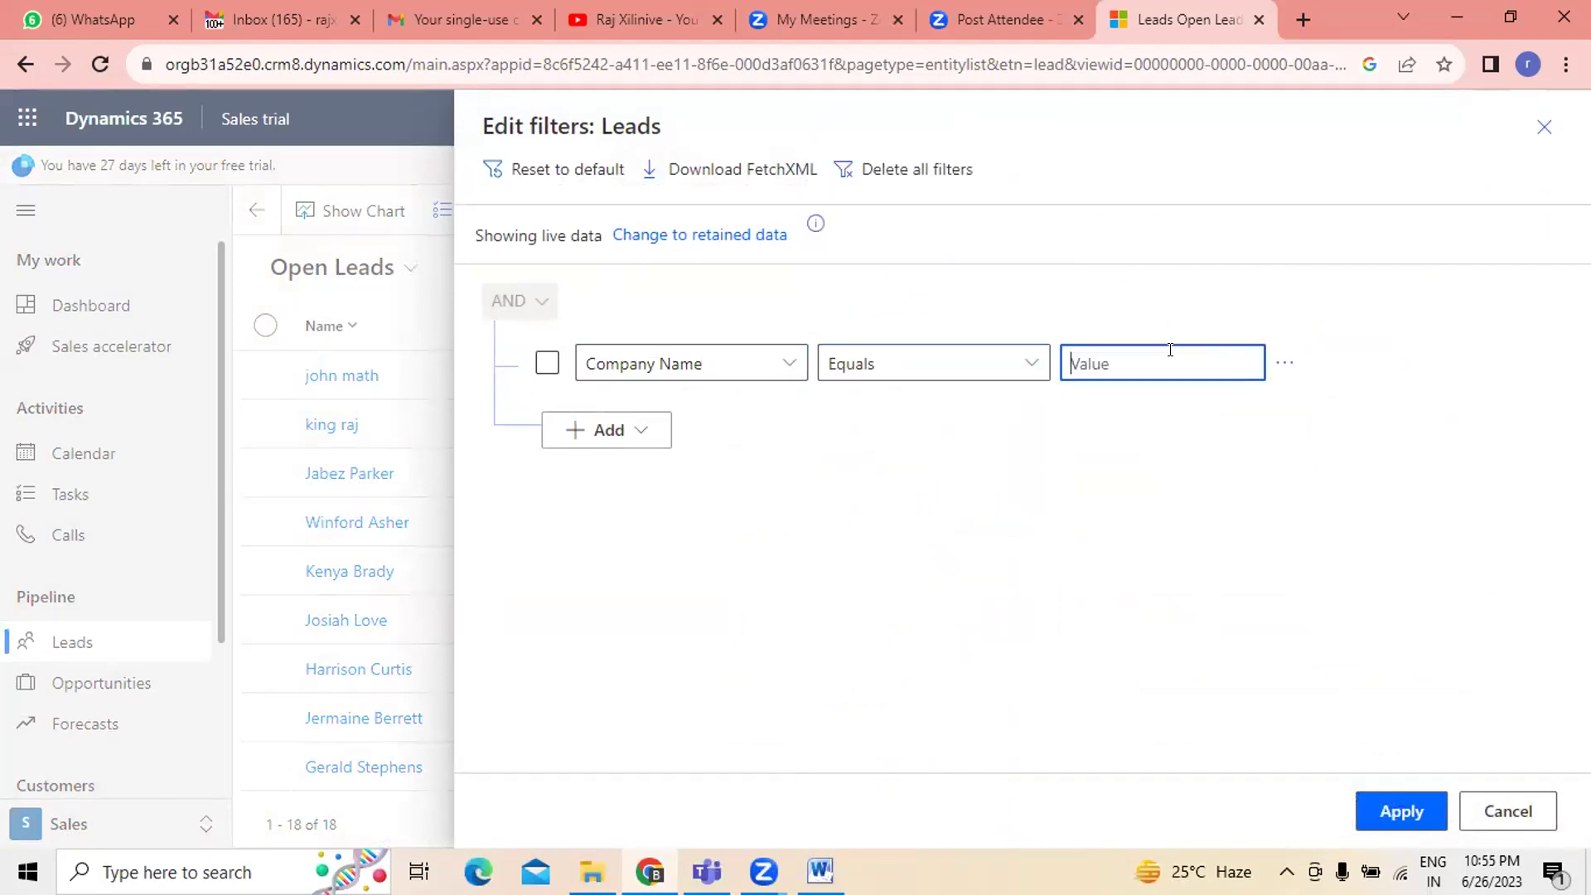
{"action": "type", "text": "fuy"}
{"action": "left_click", "coordinate": [1372, 812]}
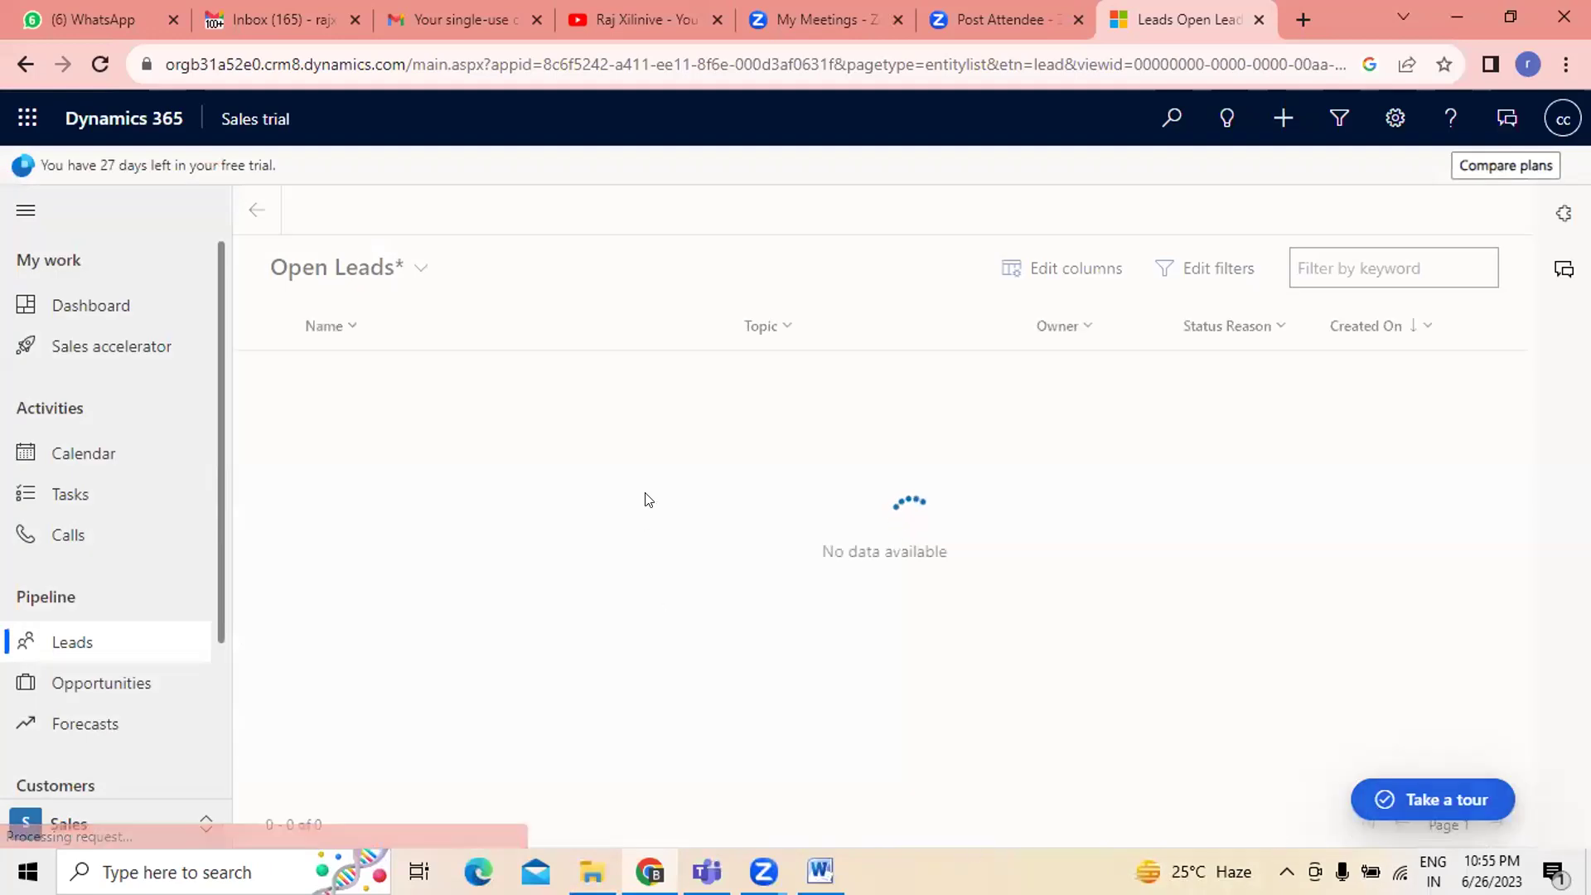
- Reopen the filter editor to review the fuy condition, then cancel it
{"action": "left_click", "coordinate": [1225, 268]}
{"action": "left_click", "coordinate": [707, 355]}
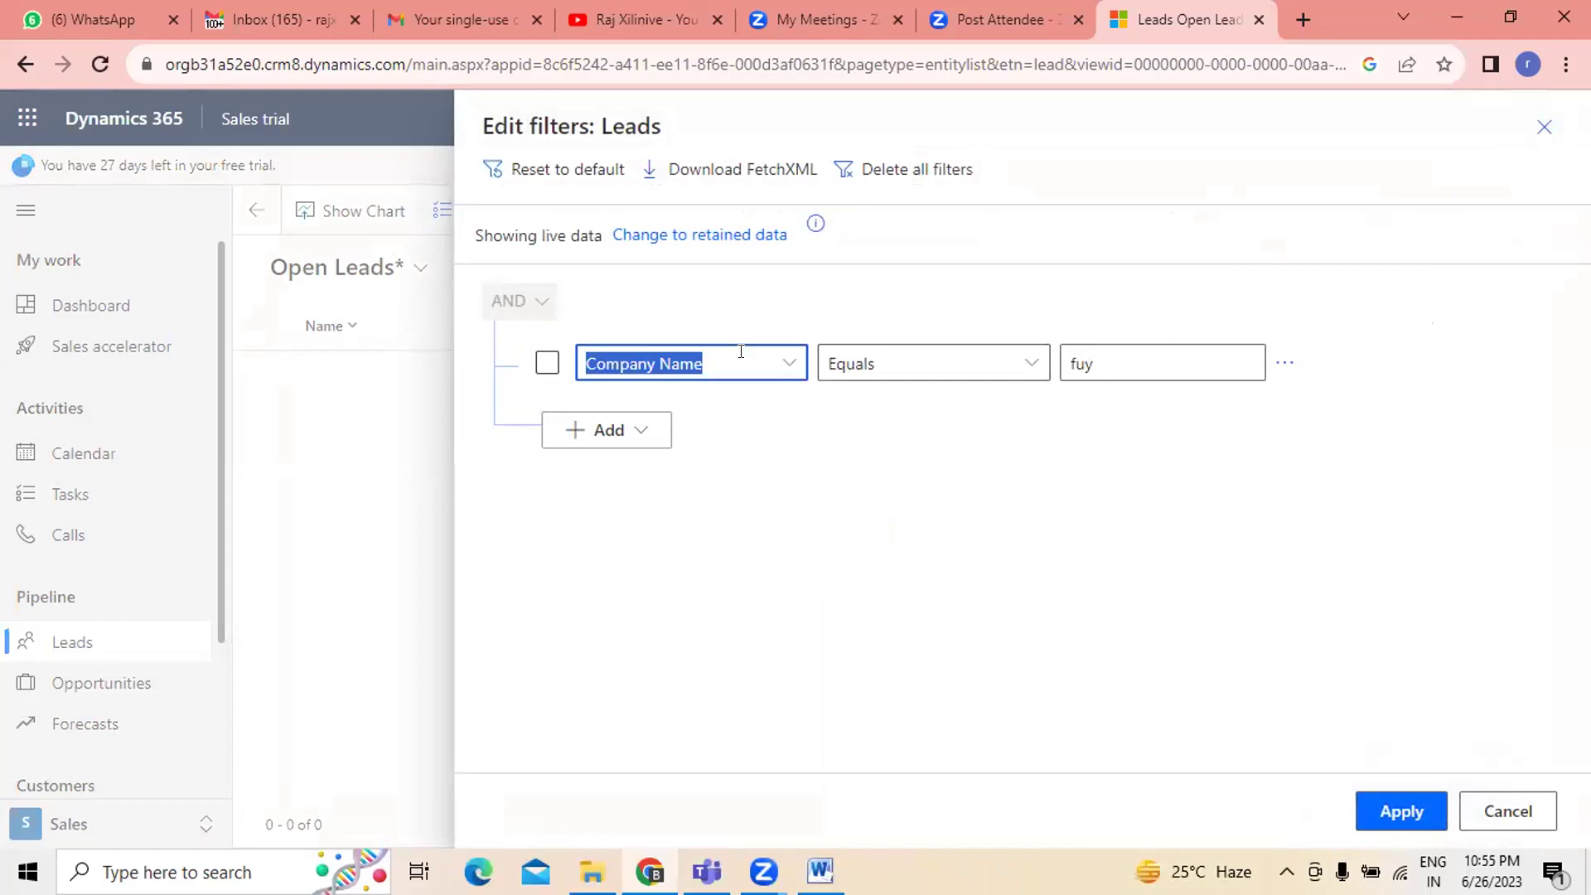
{"action": "left_click", "coordinate": [232, 536]}
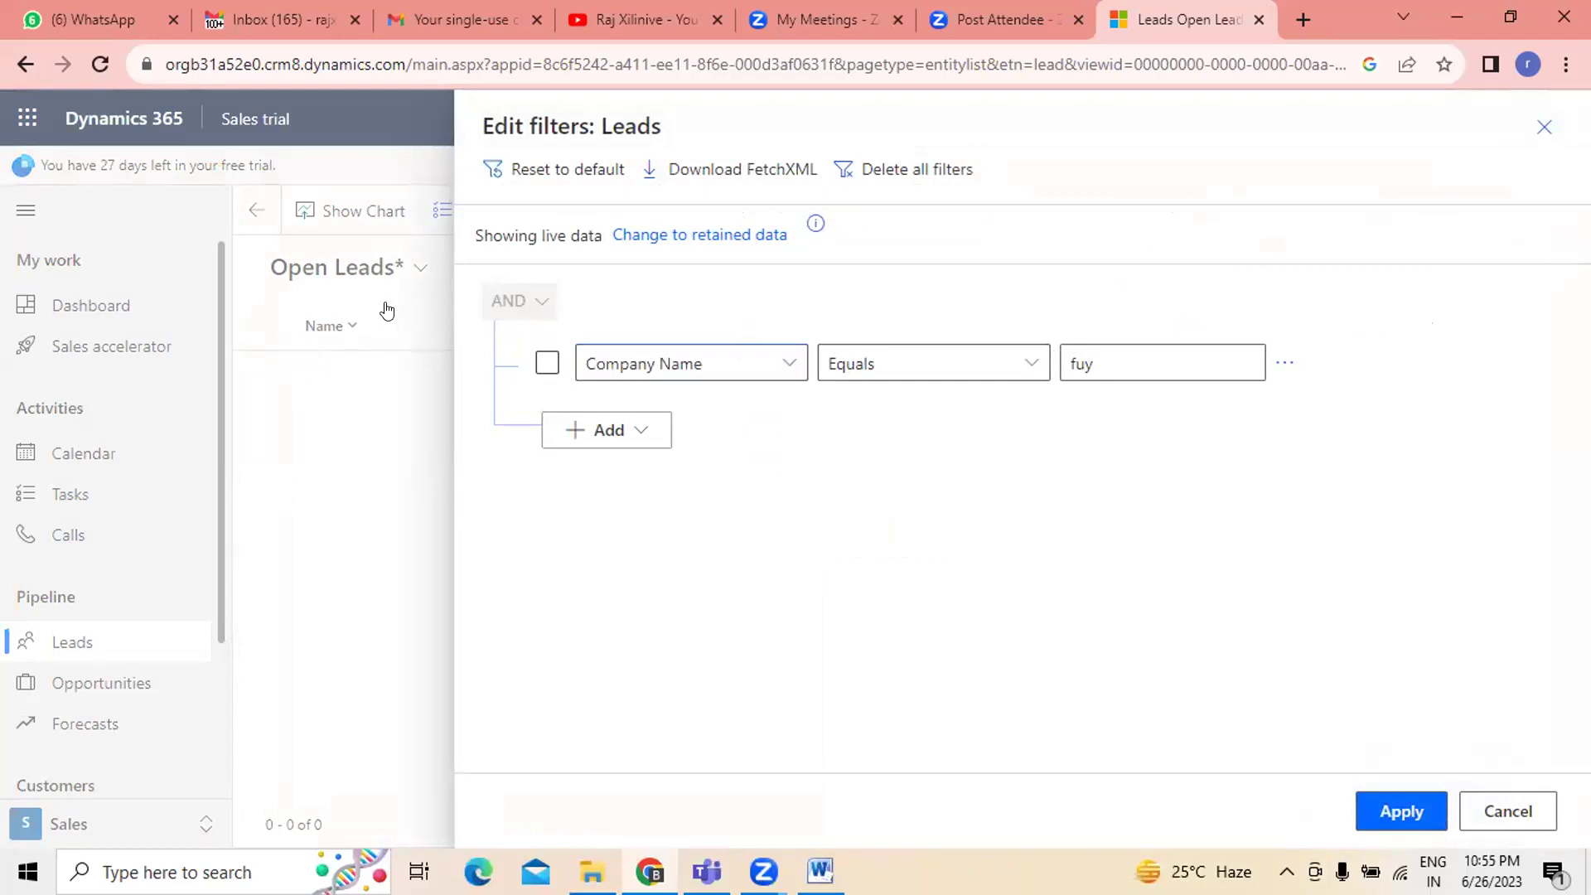
{"action": "left_click", "coordinate": [1509, 817]}
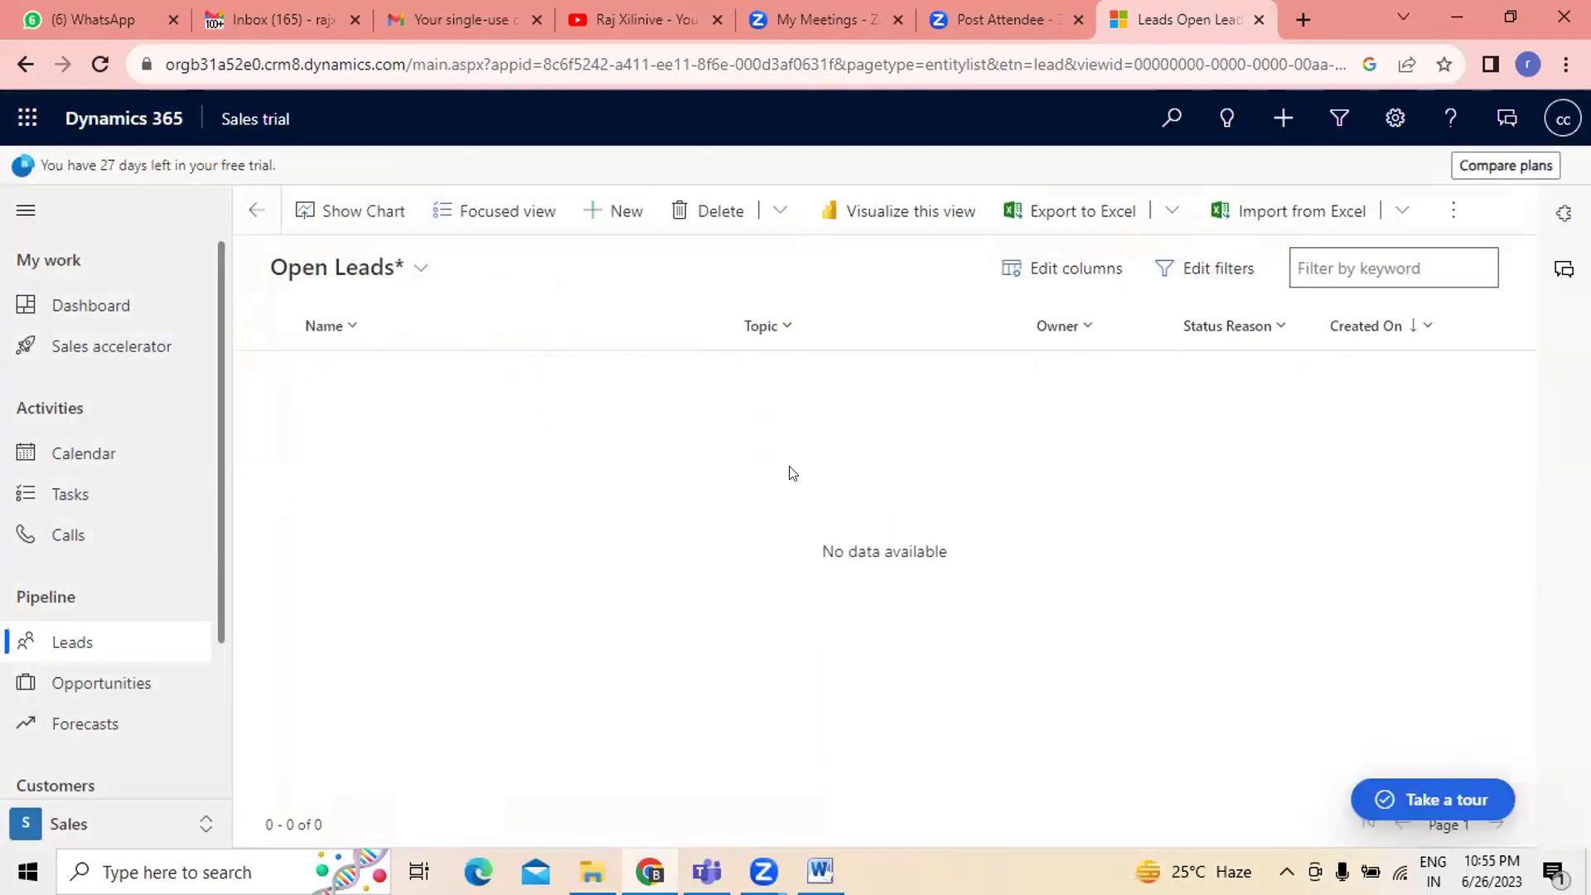
{"action": "left_click", "coordinate": [422, 267]}
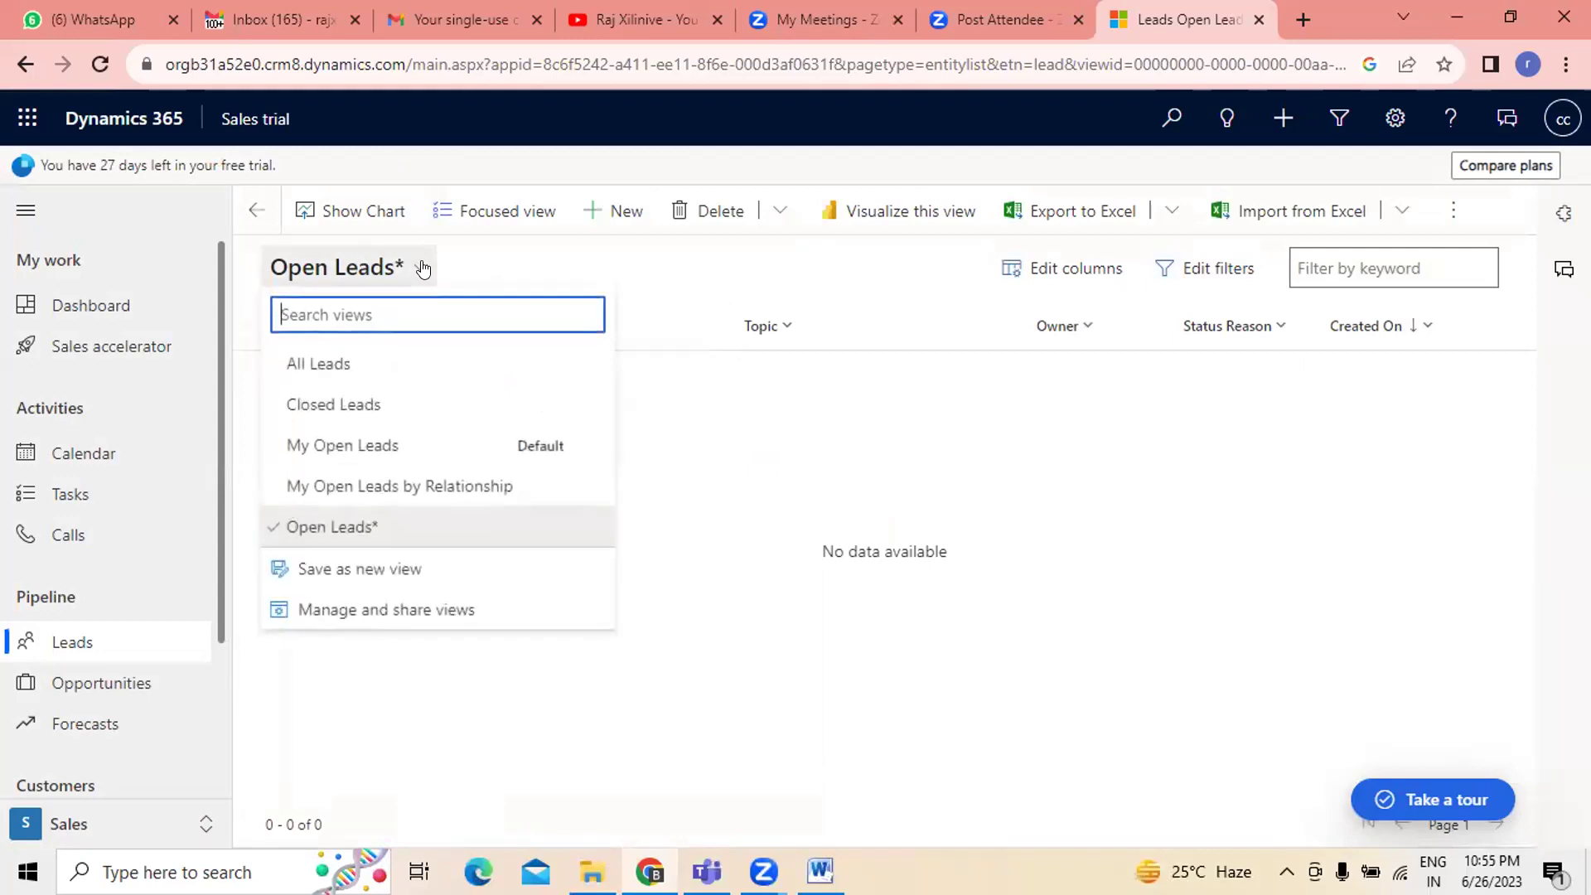
- Switch to All Leads and open the new data lead's record
{"action": "left_click", "coordinate": [320, 362]}
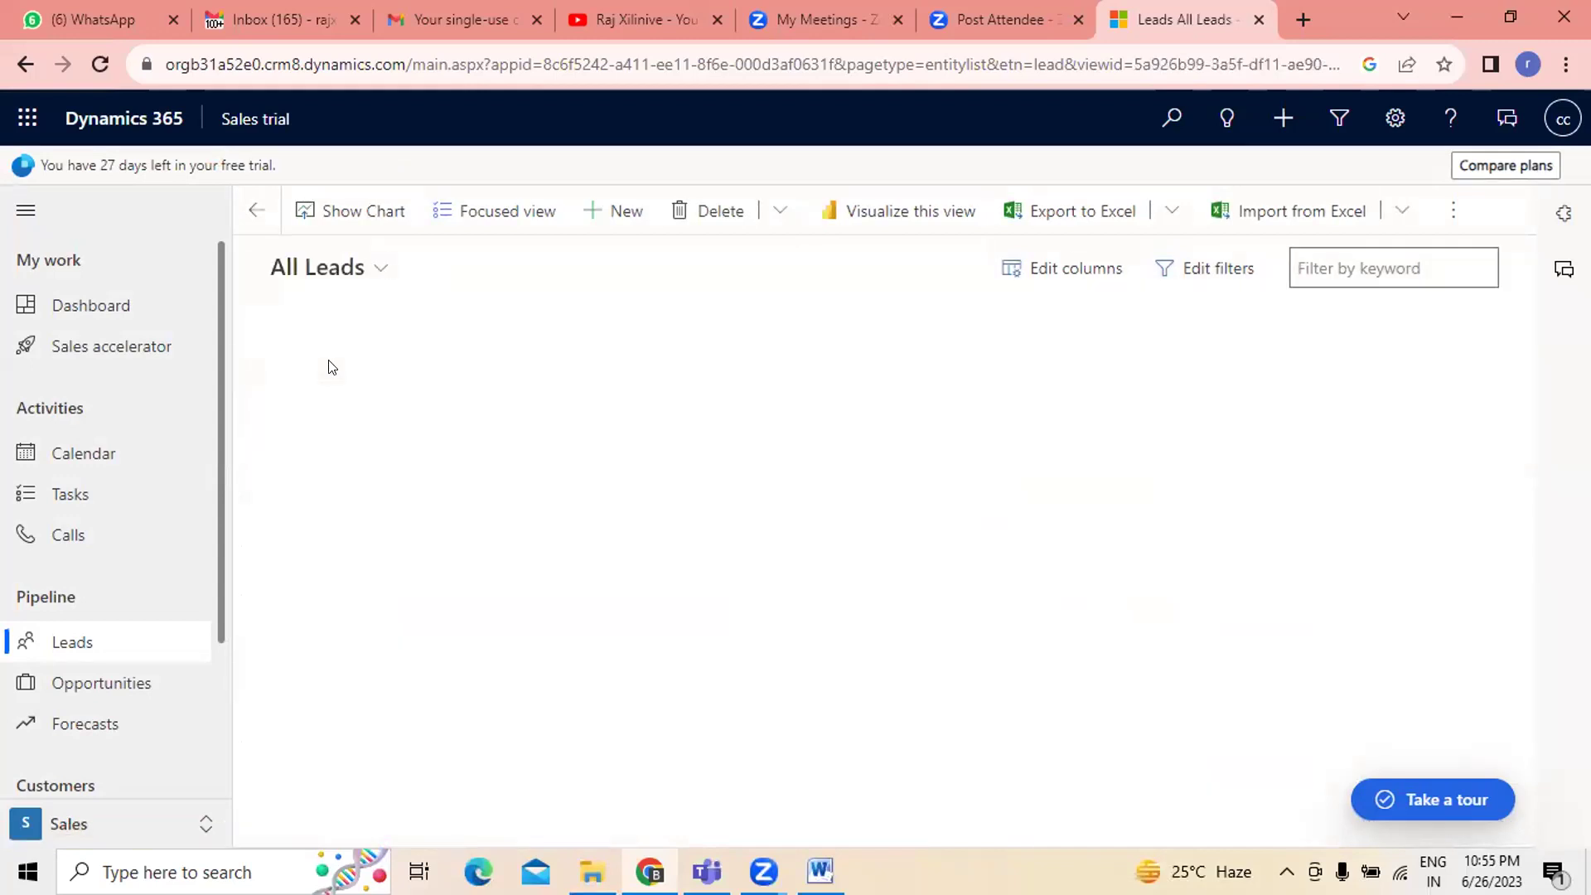
{"action": "left_click", "coordinate": [337, 373]}
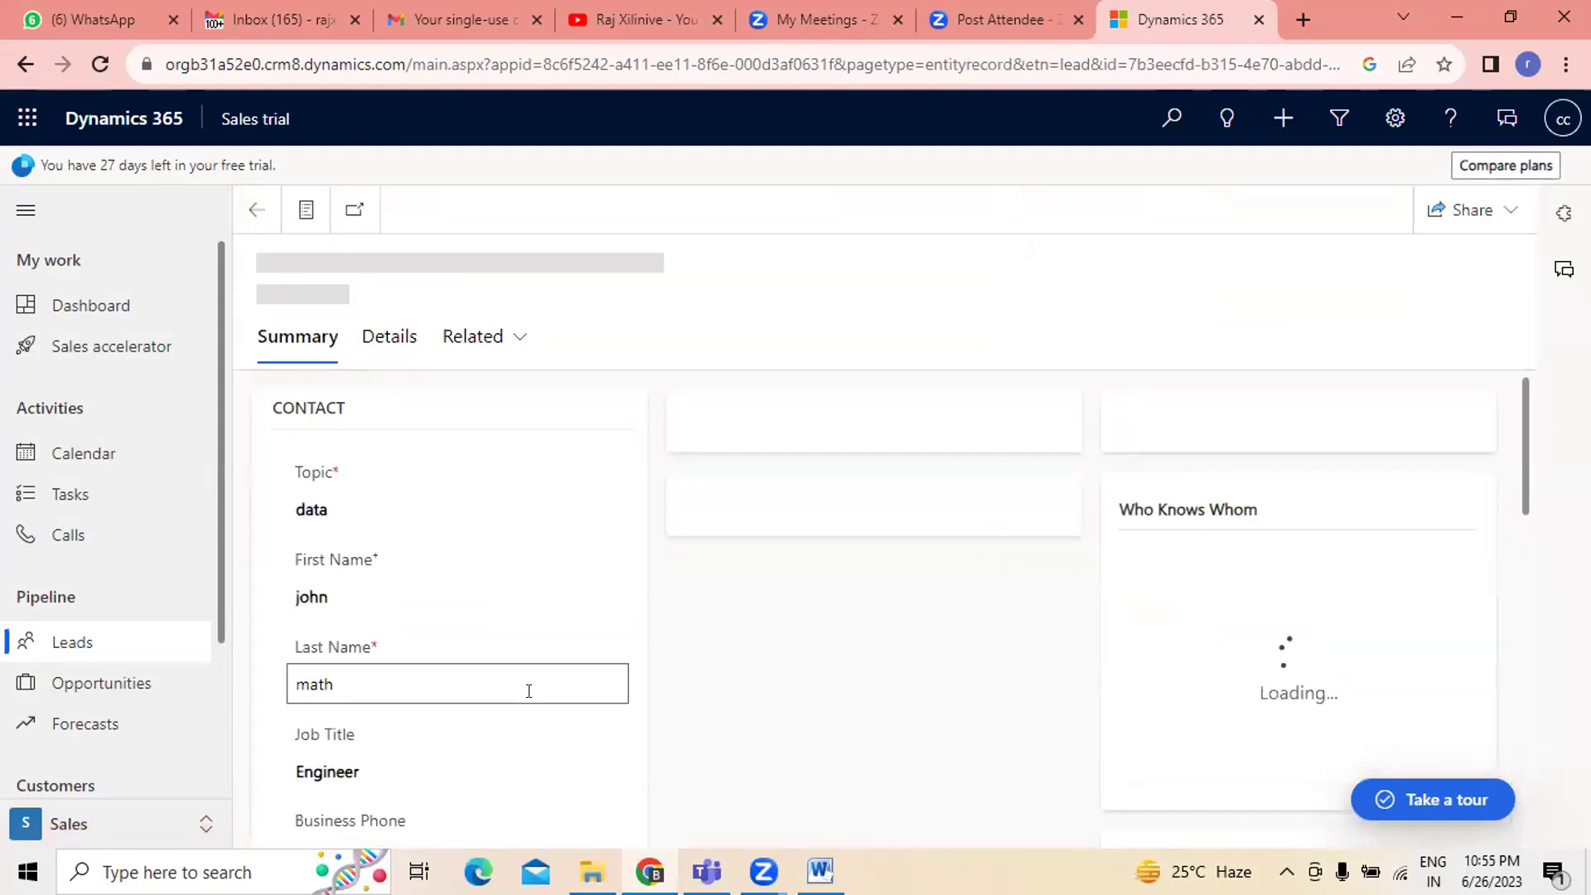
{"action": "scroll", "coordinate": [526, 690], "scroll_direction": "down", "scroll_amount": 3}
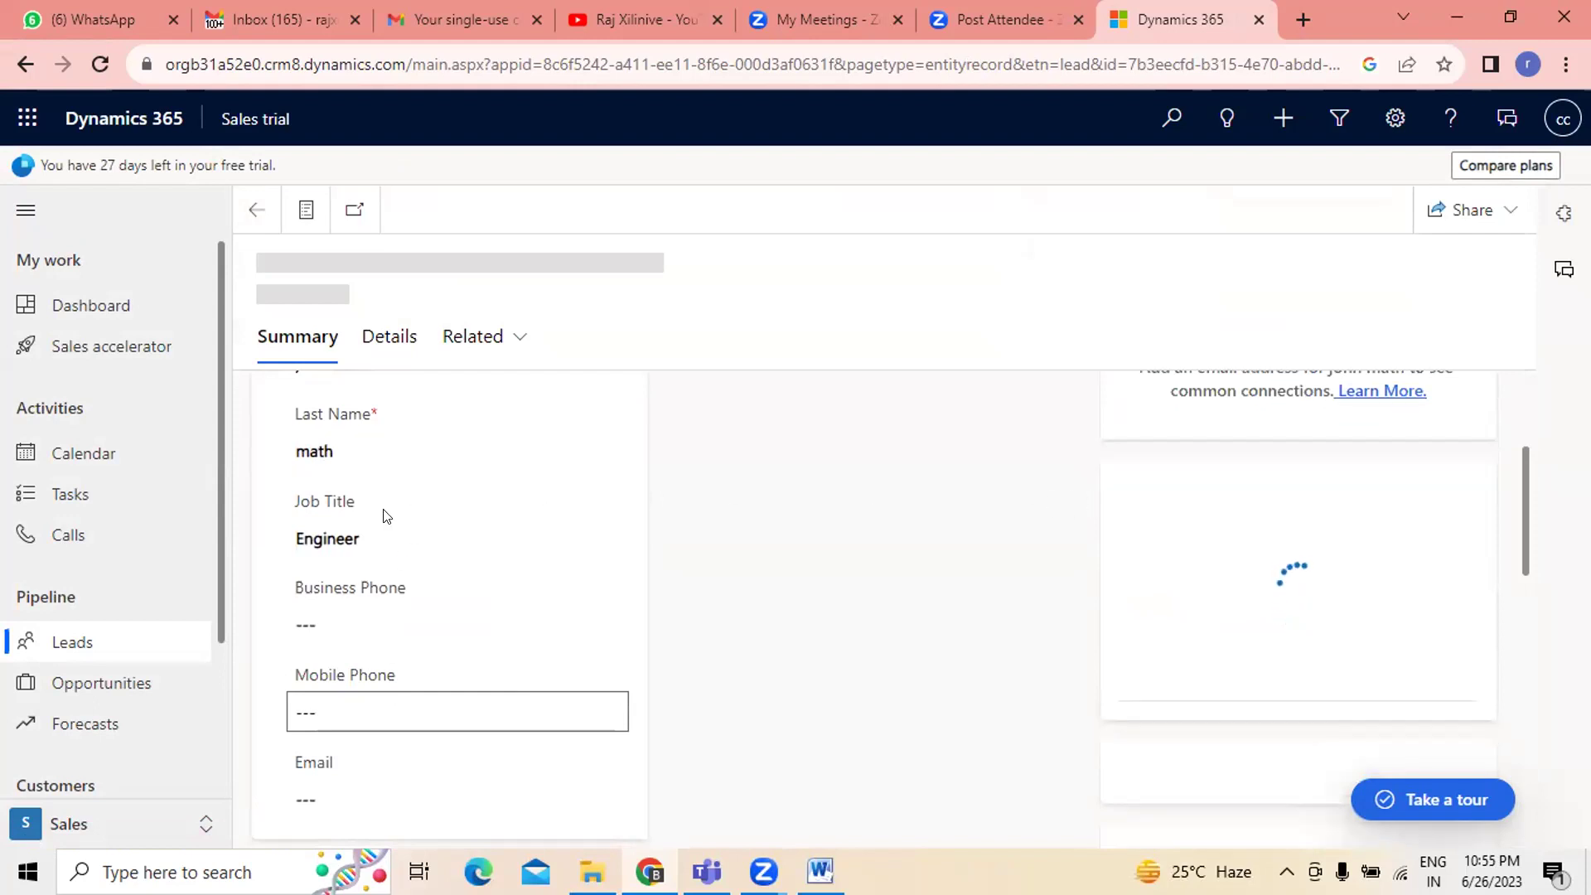
{"action": "scroll", "coordinate": [455, 547], "scroll_direction": "down", "scroll_amount": 4}
{"action": "scroll", "coordinate": [439, 668], "scroll_direction": "down", "scroll_amount": 8}
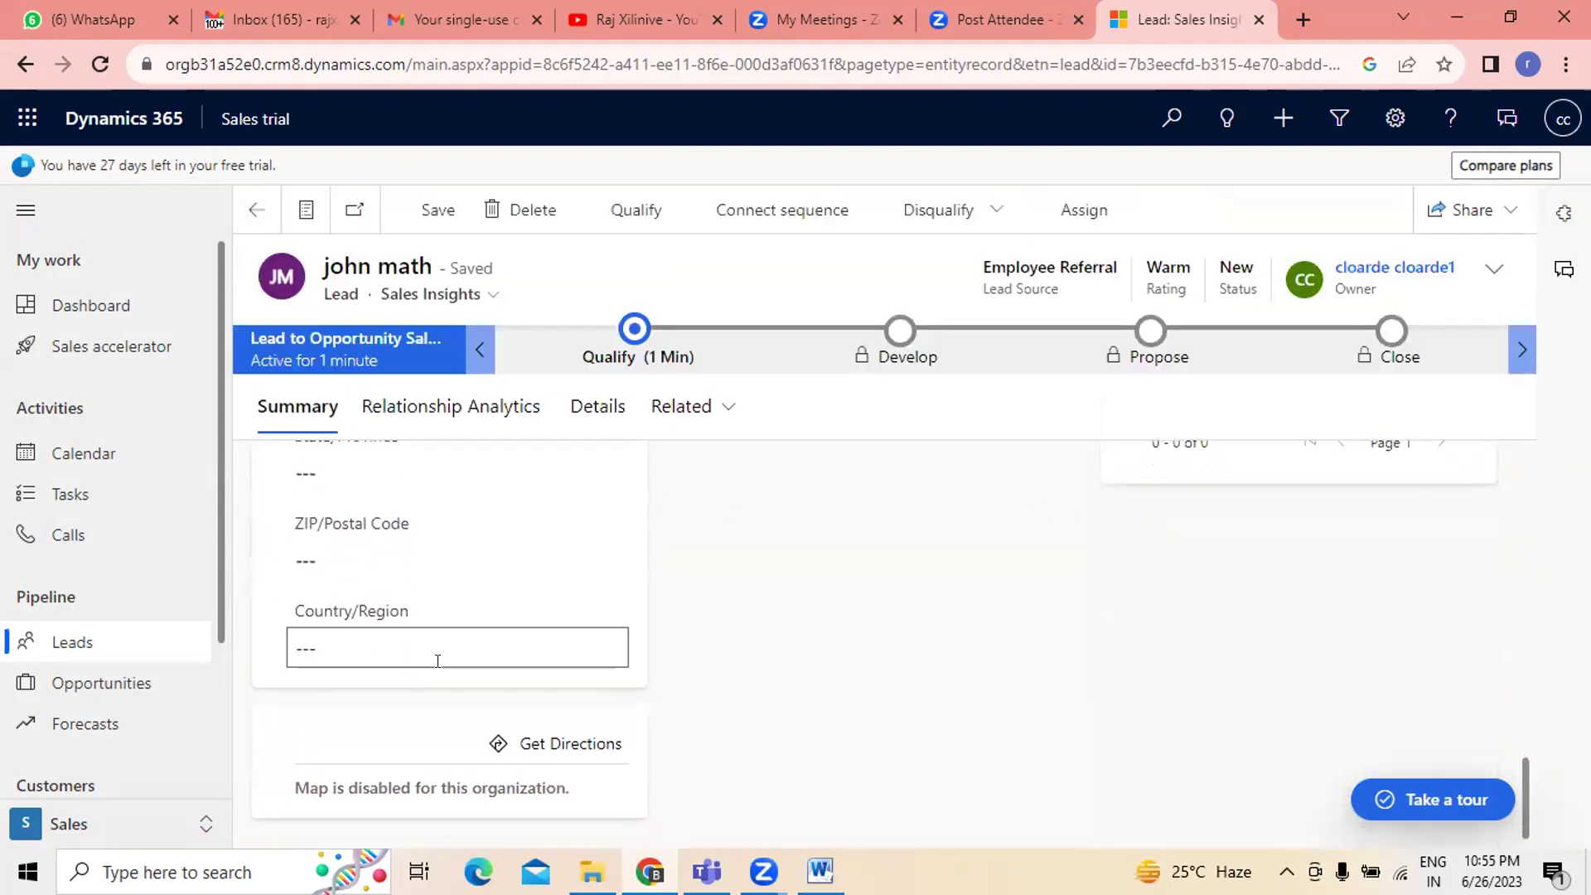
{"action": "scroll", "coordinate": [435, 662], "scroll_direction": "up", "scroll_amount": 6}
{"action": "scroll", "coordinate": [429, 652], "scroll_direction": "up", "scroll_amount": 3}
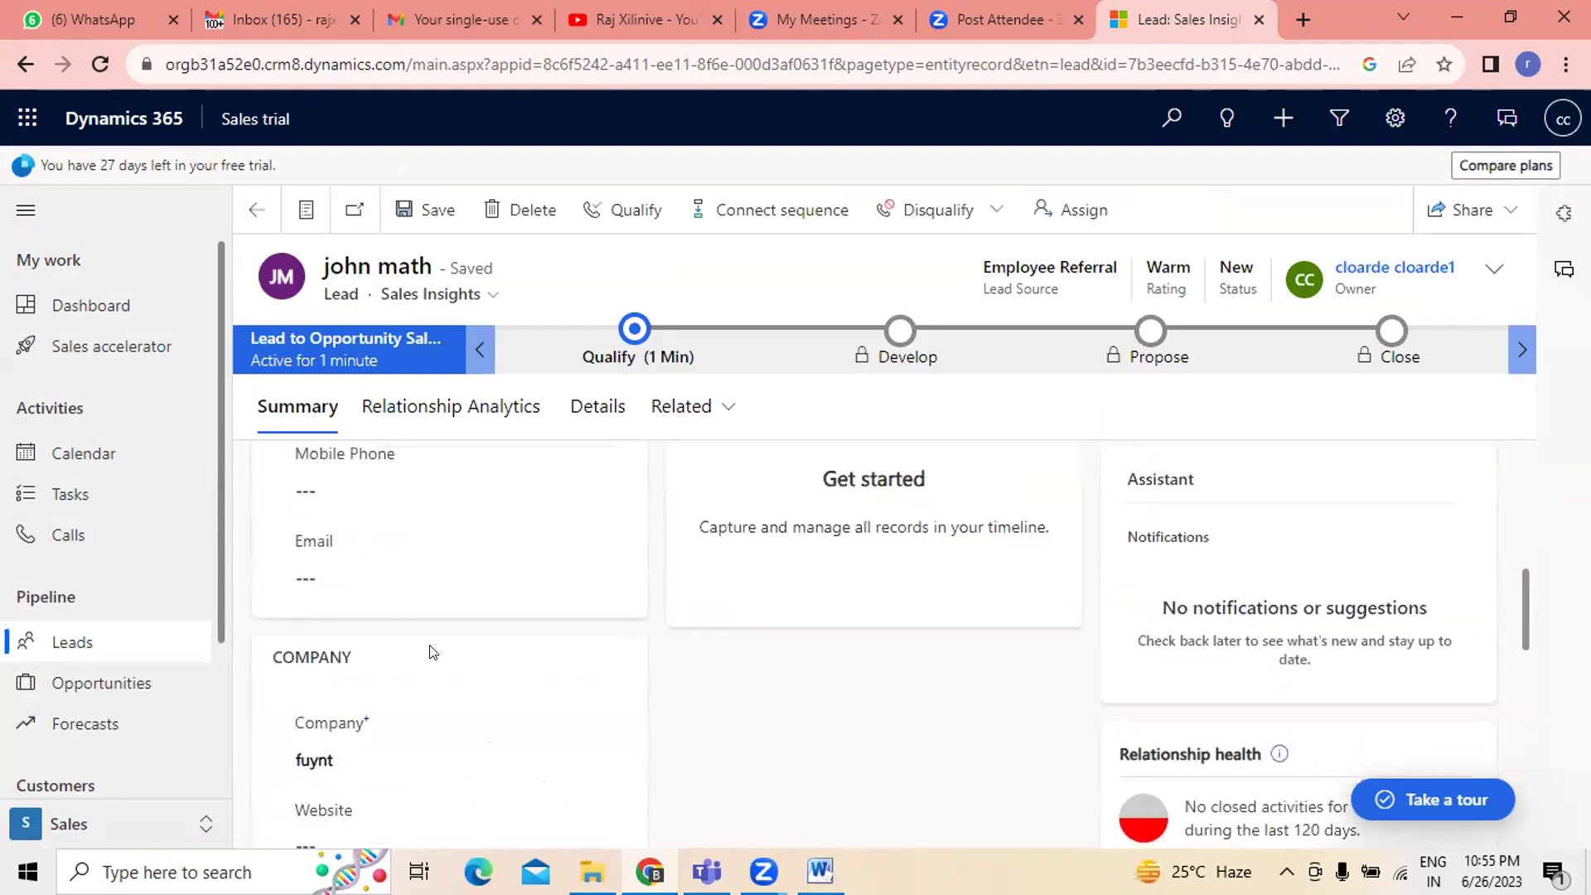
{"action": "scroll", "coordinate": [419, 735], "scroll_direction": "down", "scroll_amount": 2}
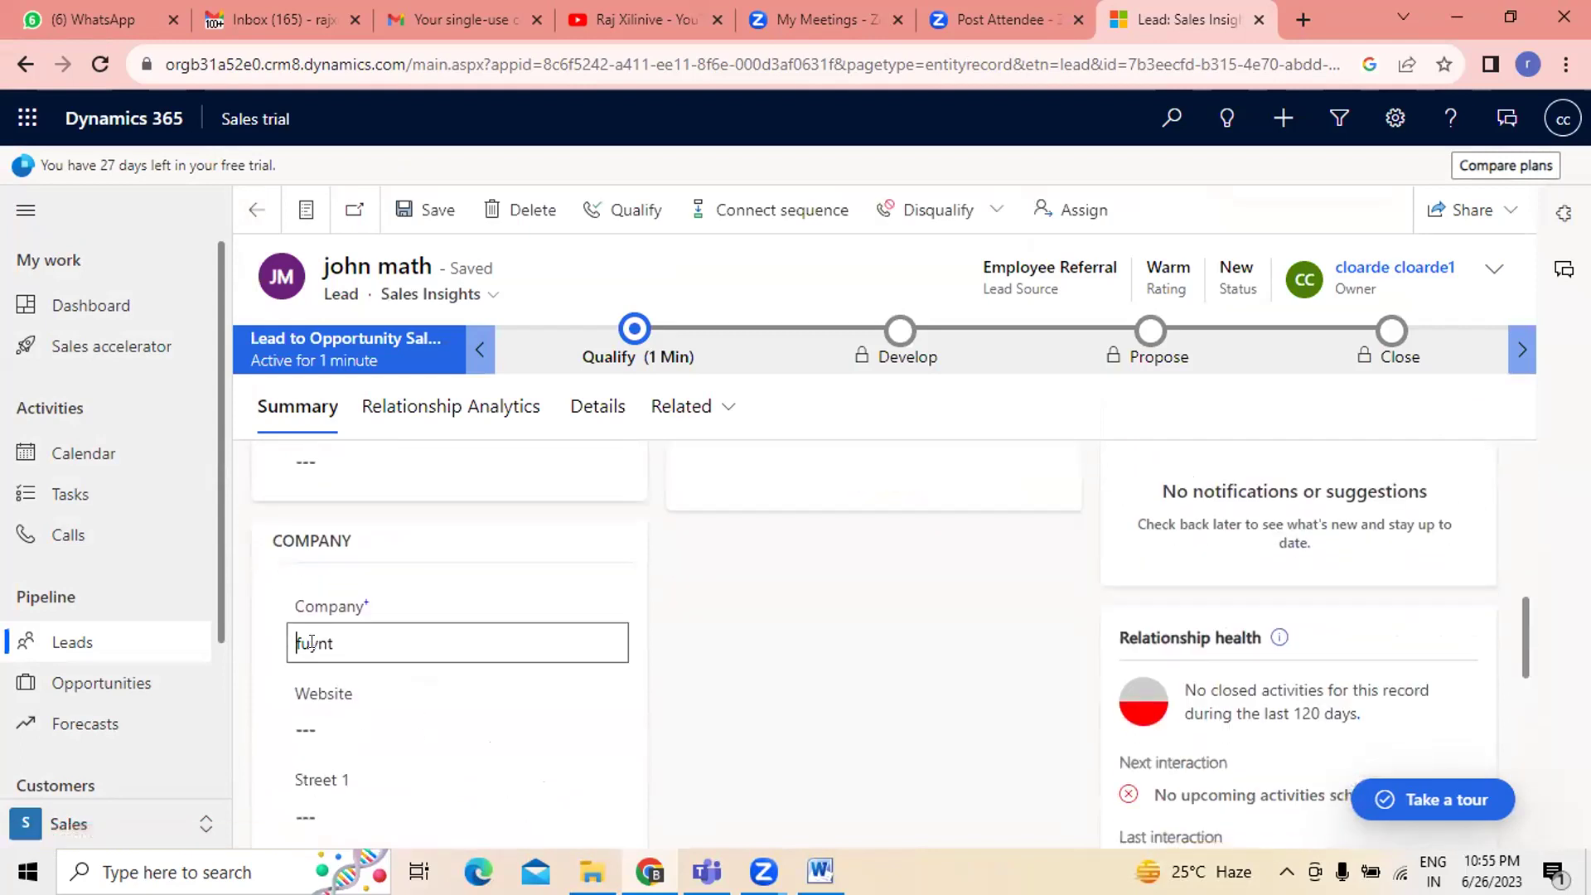
- Check spelling suggestions for company fuynt, then go back to the All Leads list
{"action": "double_click", "coordinate": [313, 642]}
{"action": "right_click", "coordinate": [321, 643]}
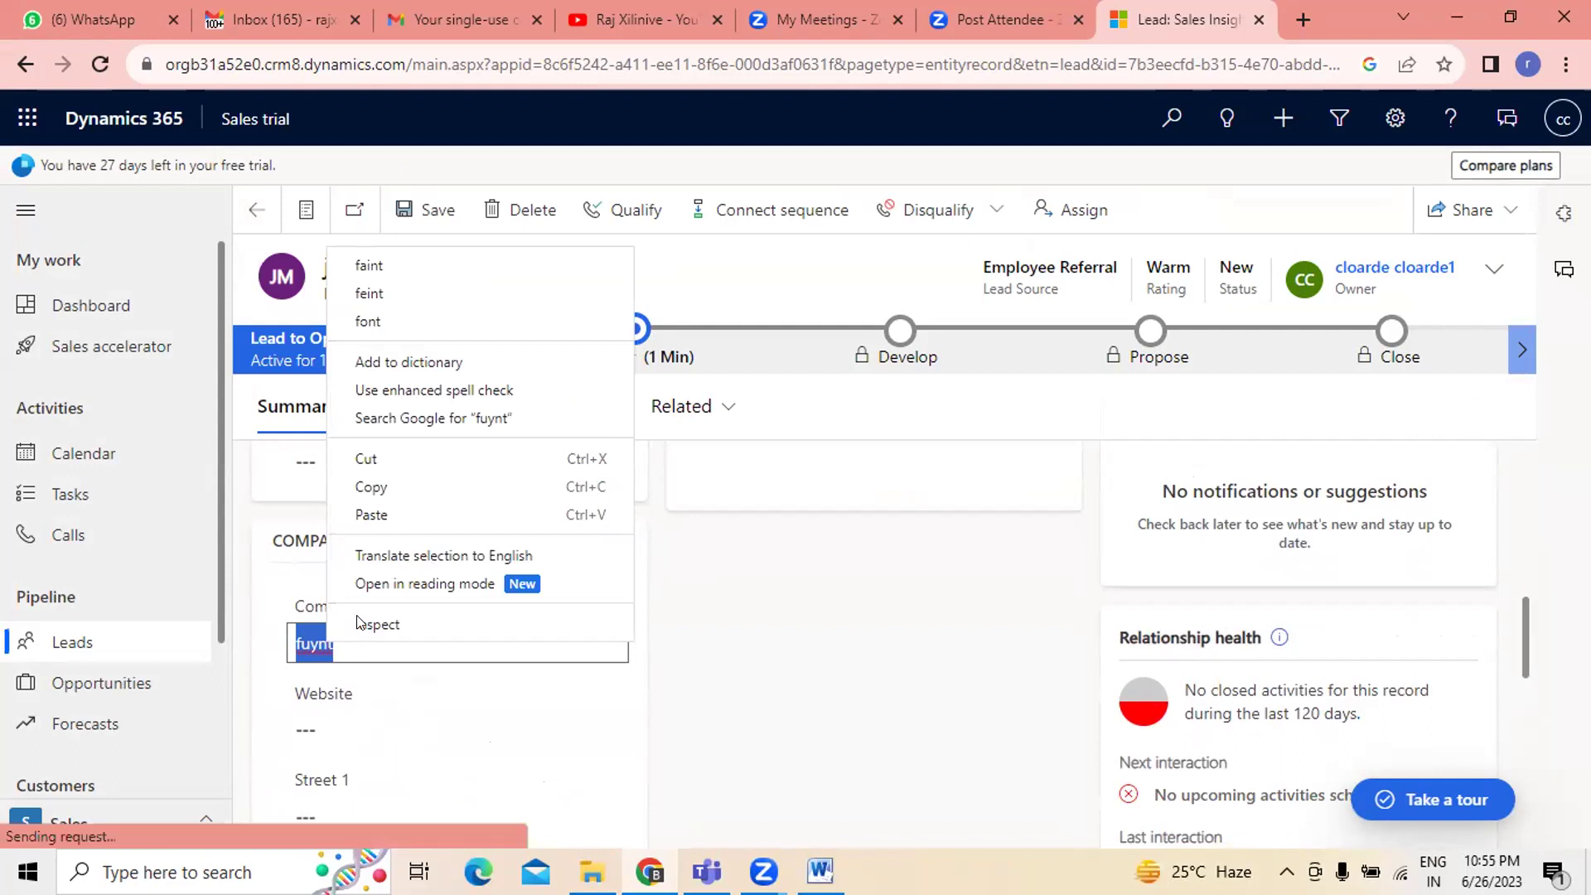
{"action": "left_click", "coordinate": [373, 486]}
{"action": "left_click", "coordinate": [832, 777]}
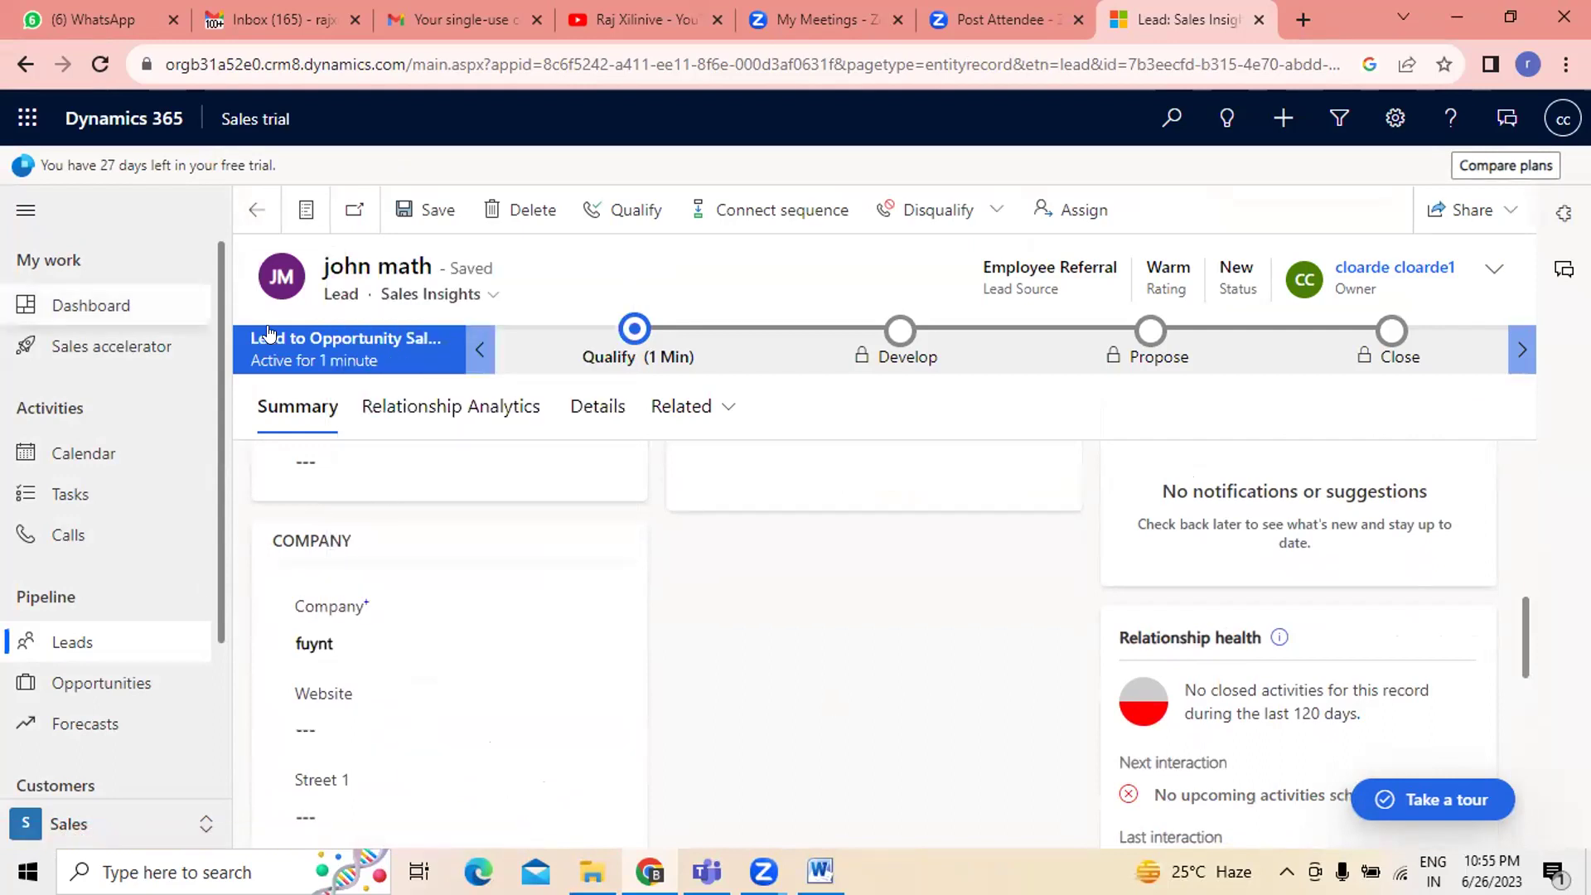
{"action": "left_click", "coordinate": [487, 298]}
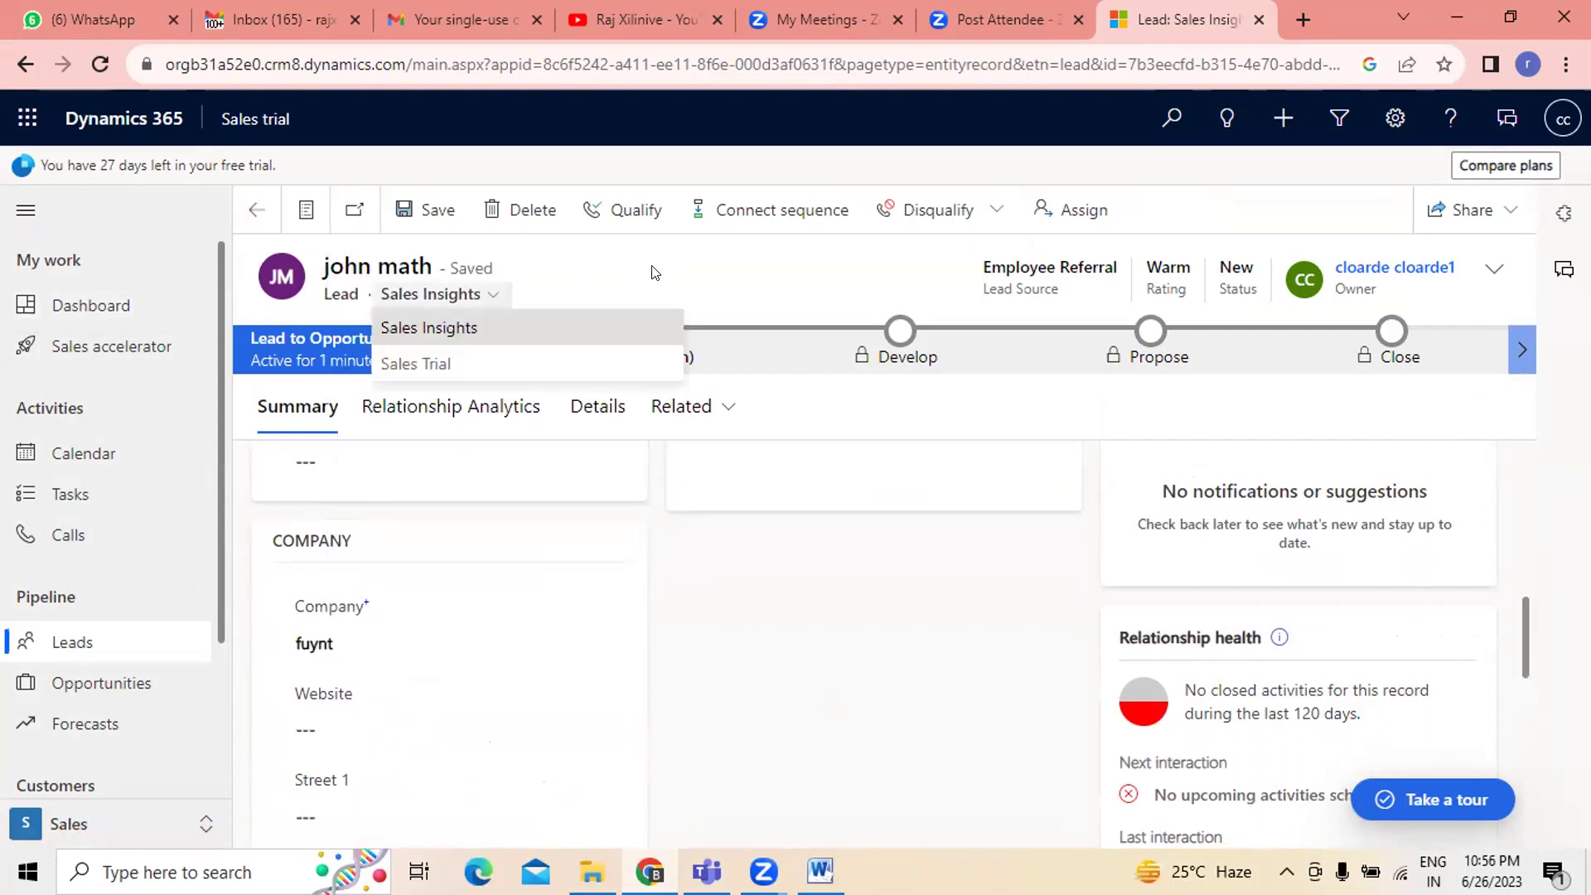
{"action": "left_click", "coordinate": [655, 272]}
{"action": "left_click", "coordinate": [255, 213]}
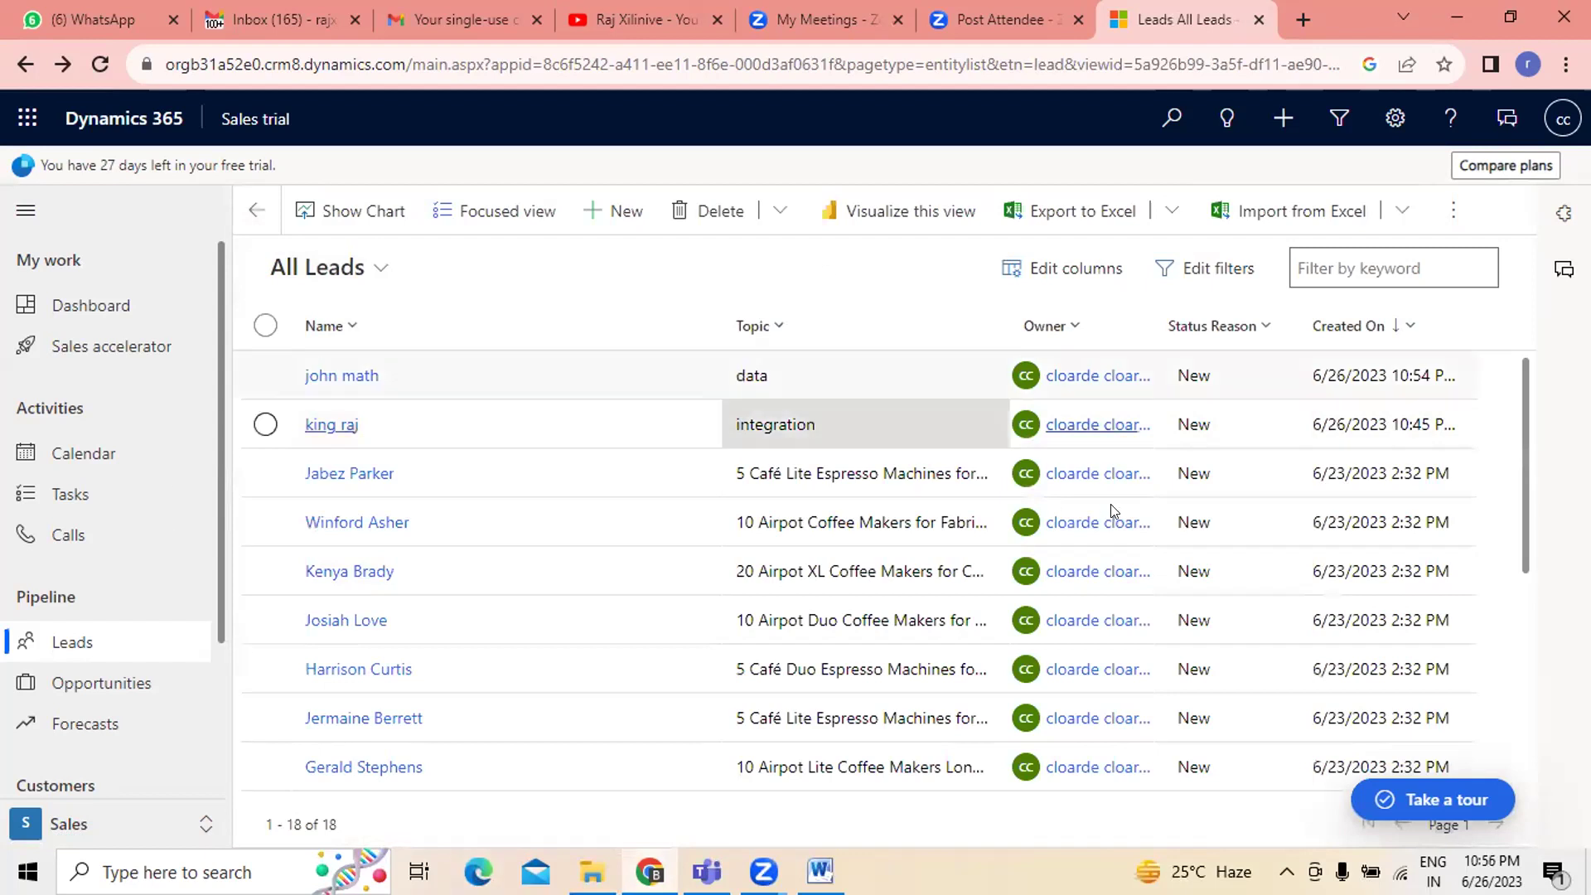
- Look over All Leads' filter Add options, cancel, and switch to My Open Leads
{"action": "left_click", "coordinate": [1216, 270]}
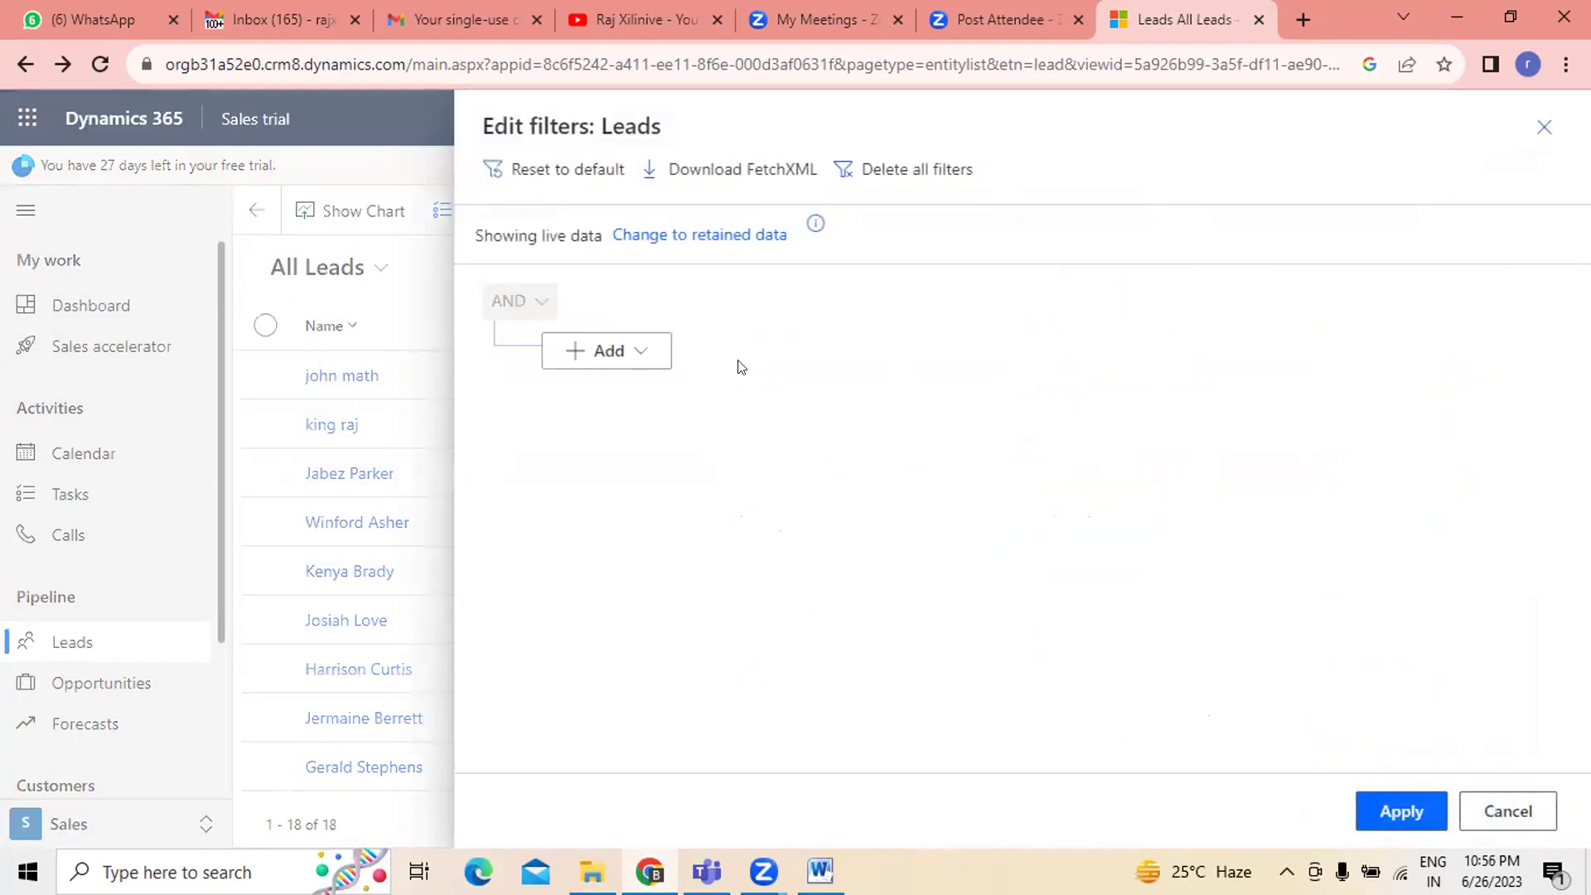
{"action": "left_click", "coordinate": [612, 353]}
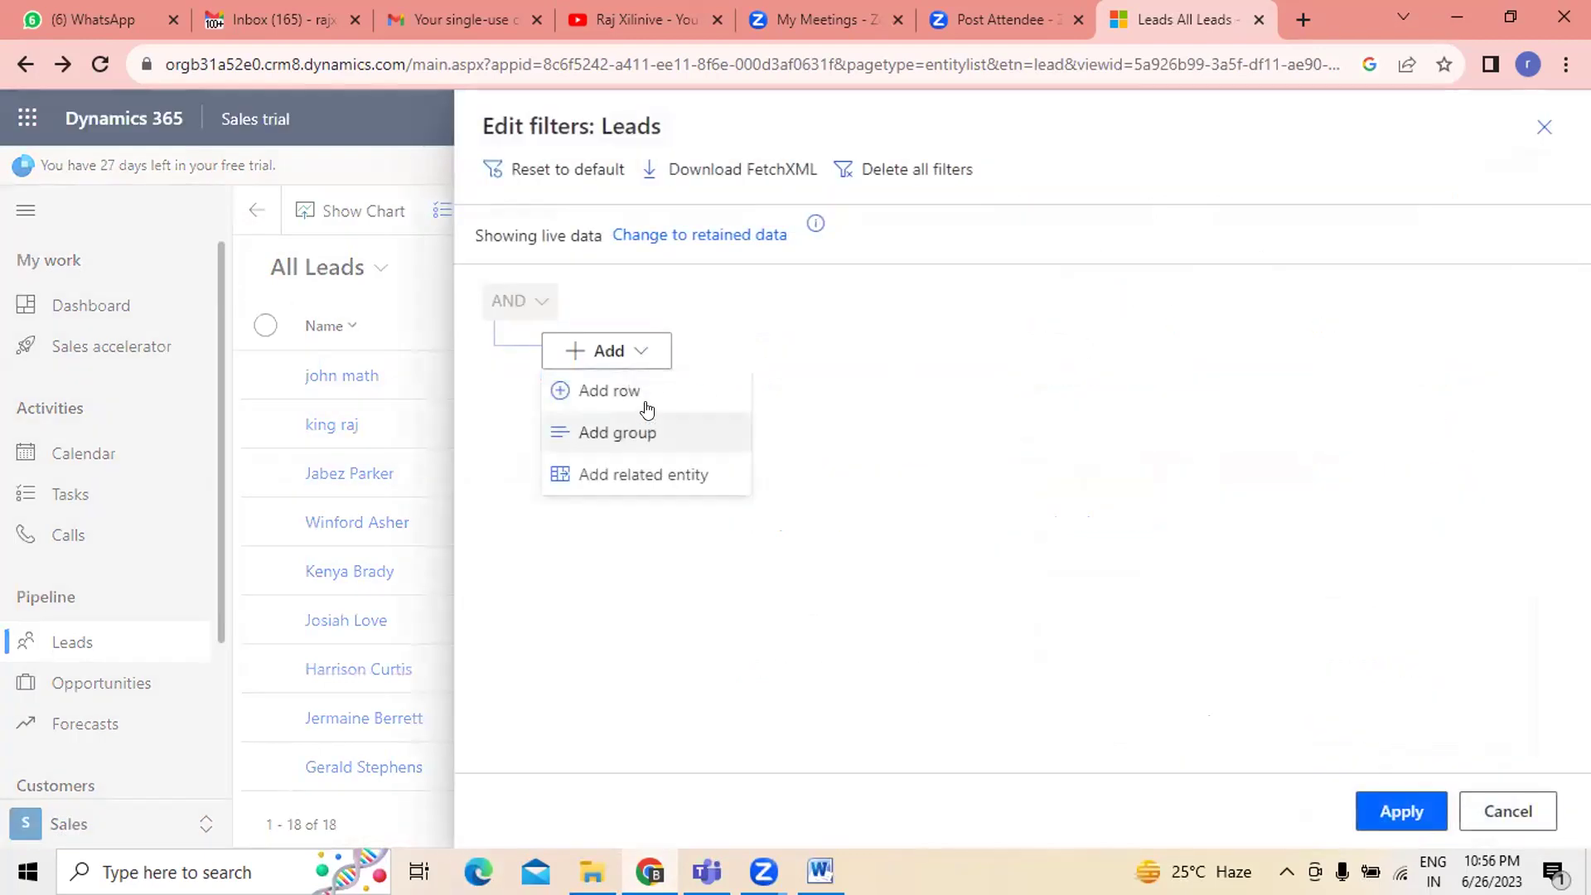
{"action": "left_click", "coordinate": [912, 396]}
{"action": "left_click", "coordinate": [377, 168]}
{"action": "left_click", "coordinate": [1520, 816]}
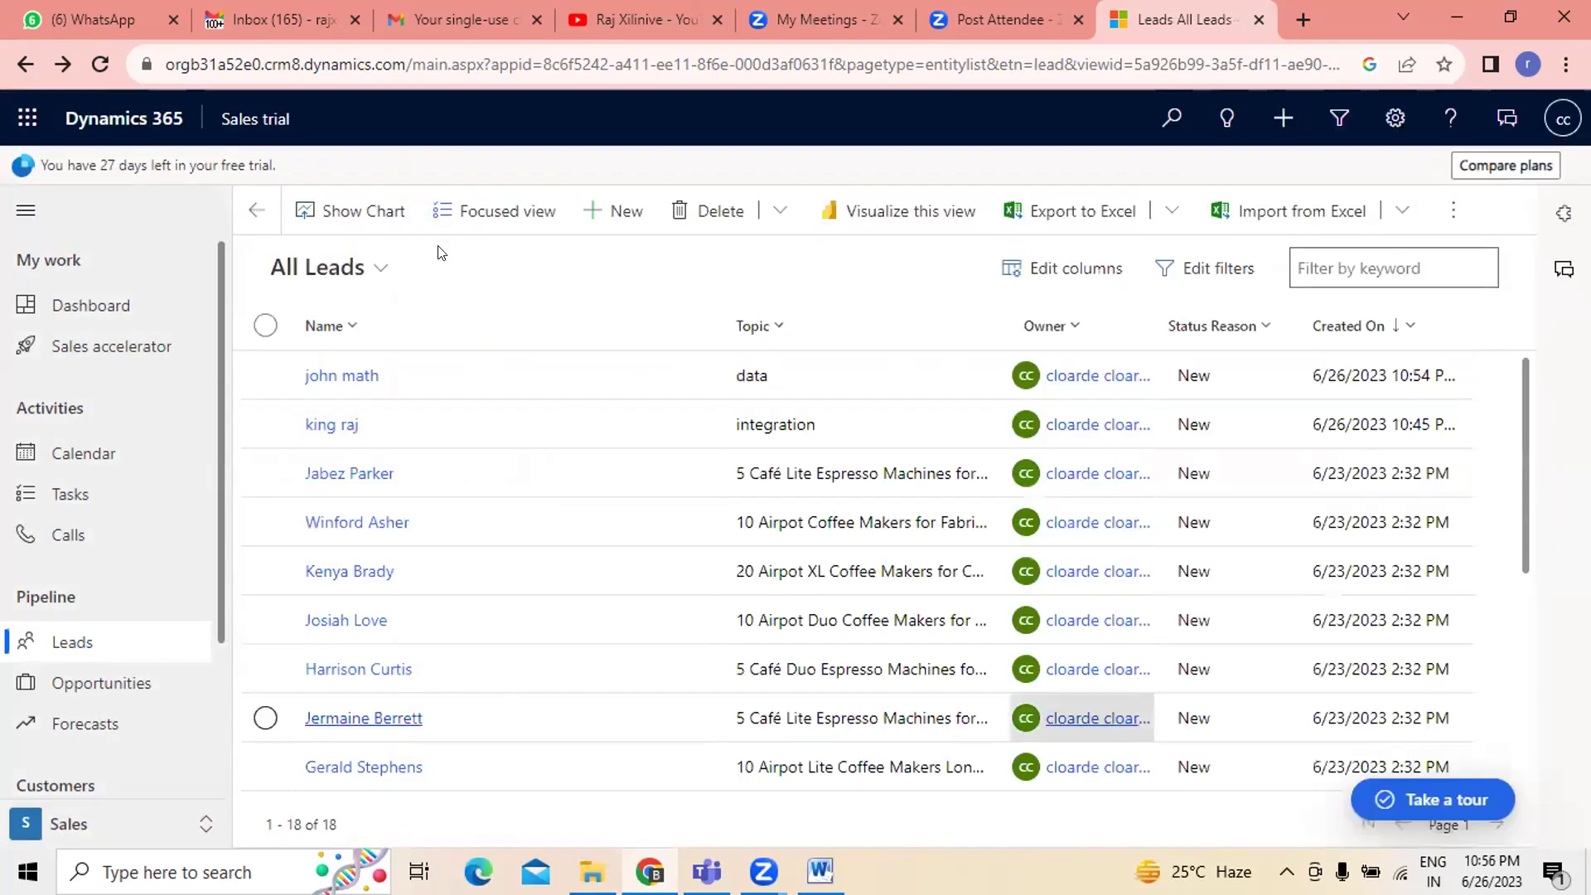
{"action": "left_click", "coordinate": [372, 272]}
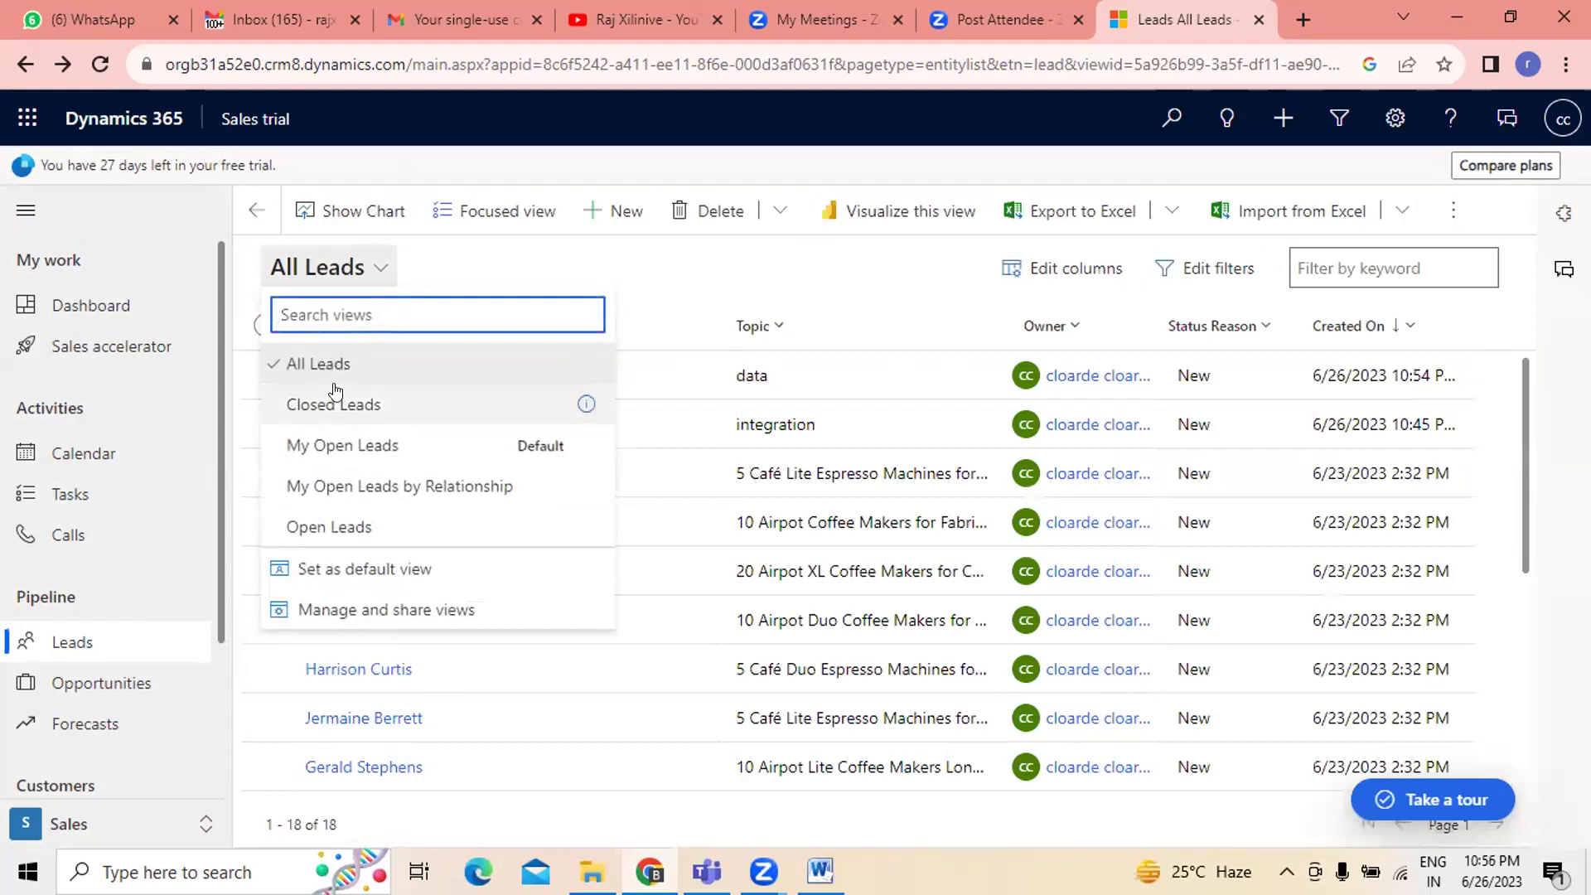
{"action": "left_click", "coordinate": [346, 451]}
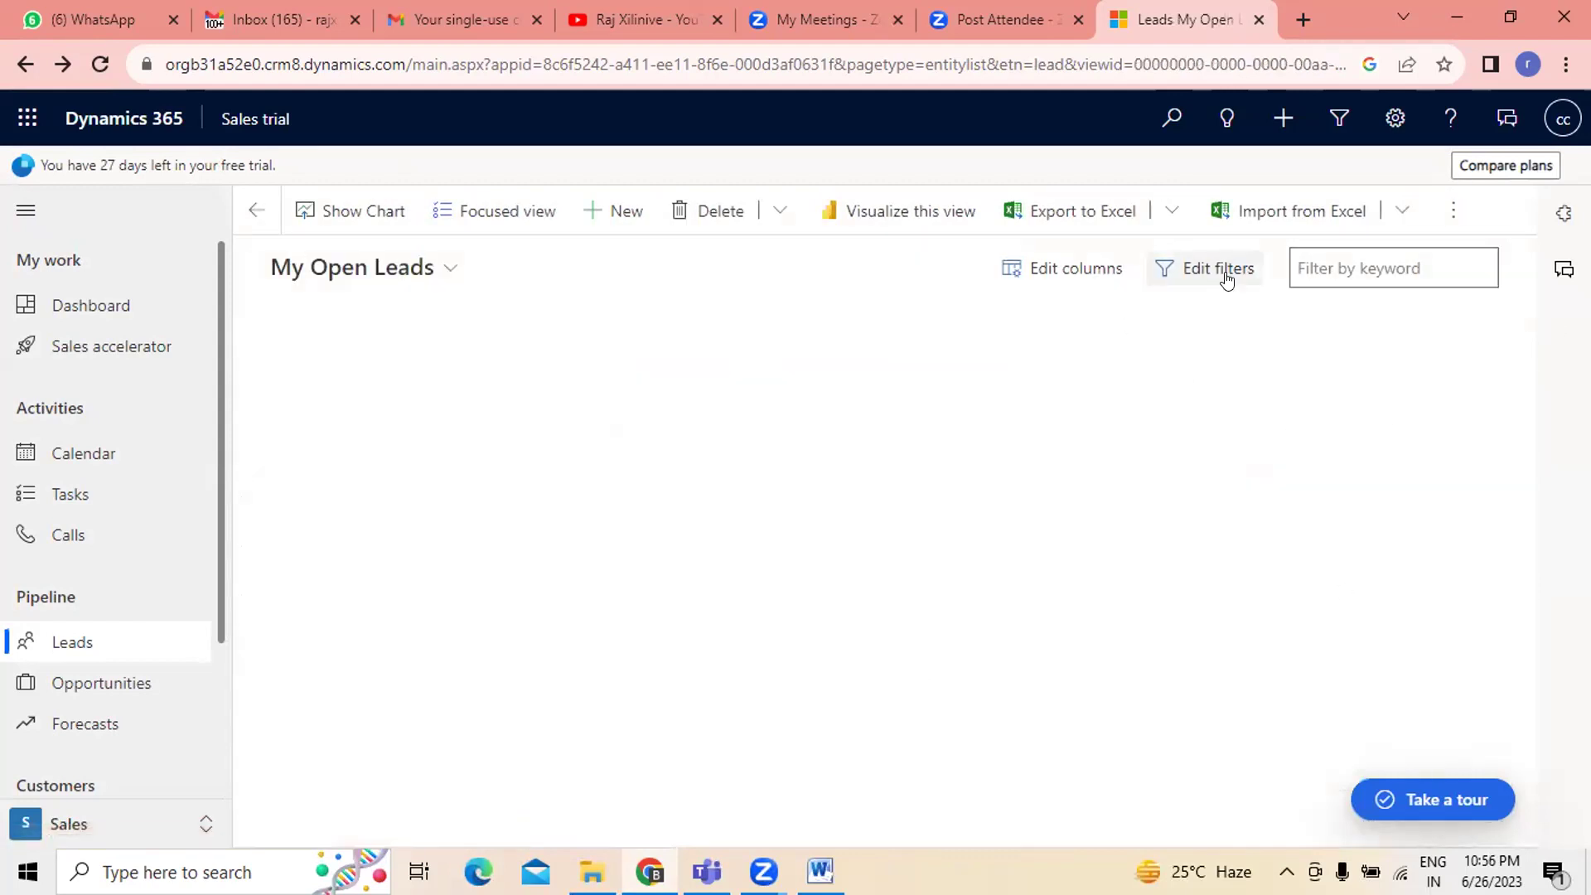
- Change the Owner condition to Company Name equals fuynt and apply it
{"action": "left_click", "coordinate": [1198, 277]}
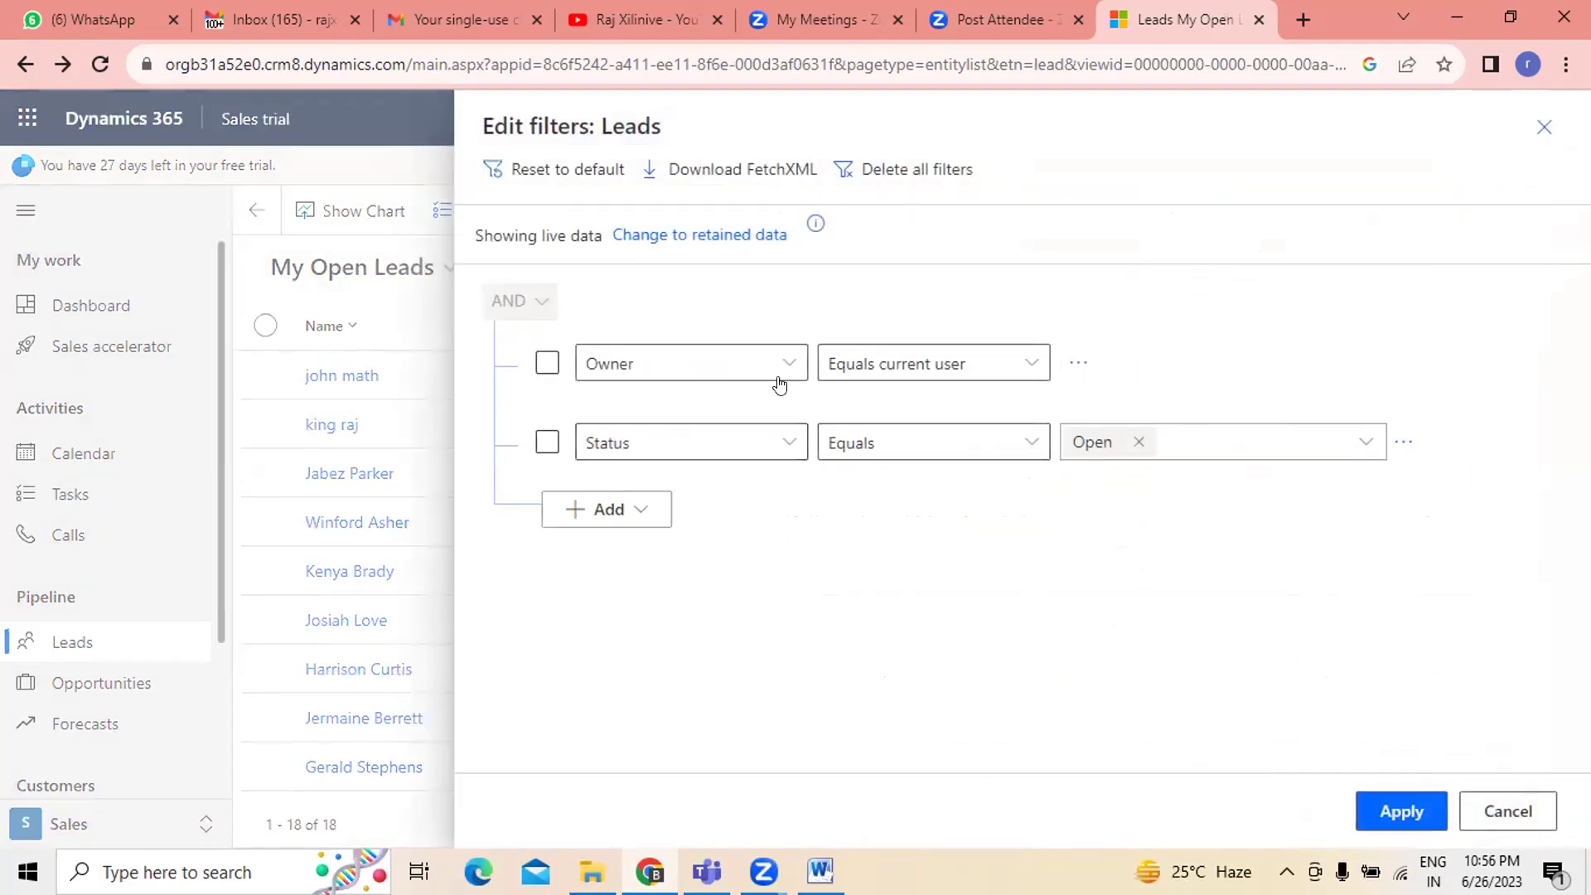
{"action": "left_click", "coordinate": [787, 364]}
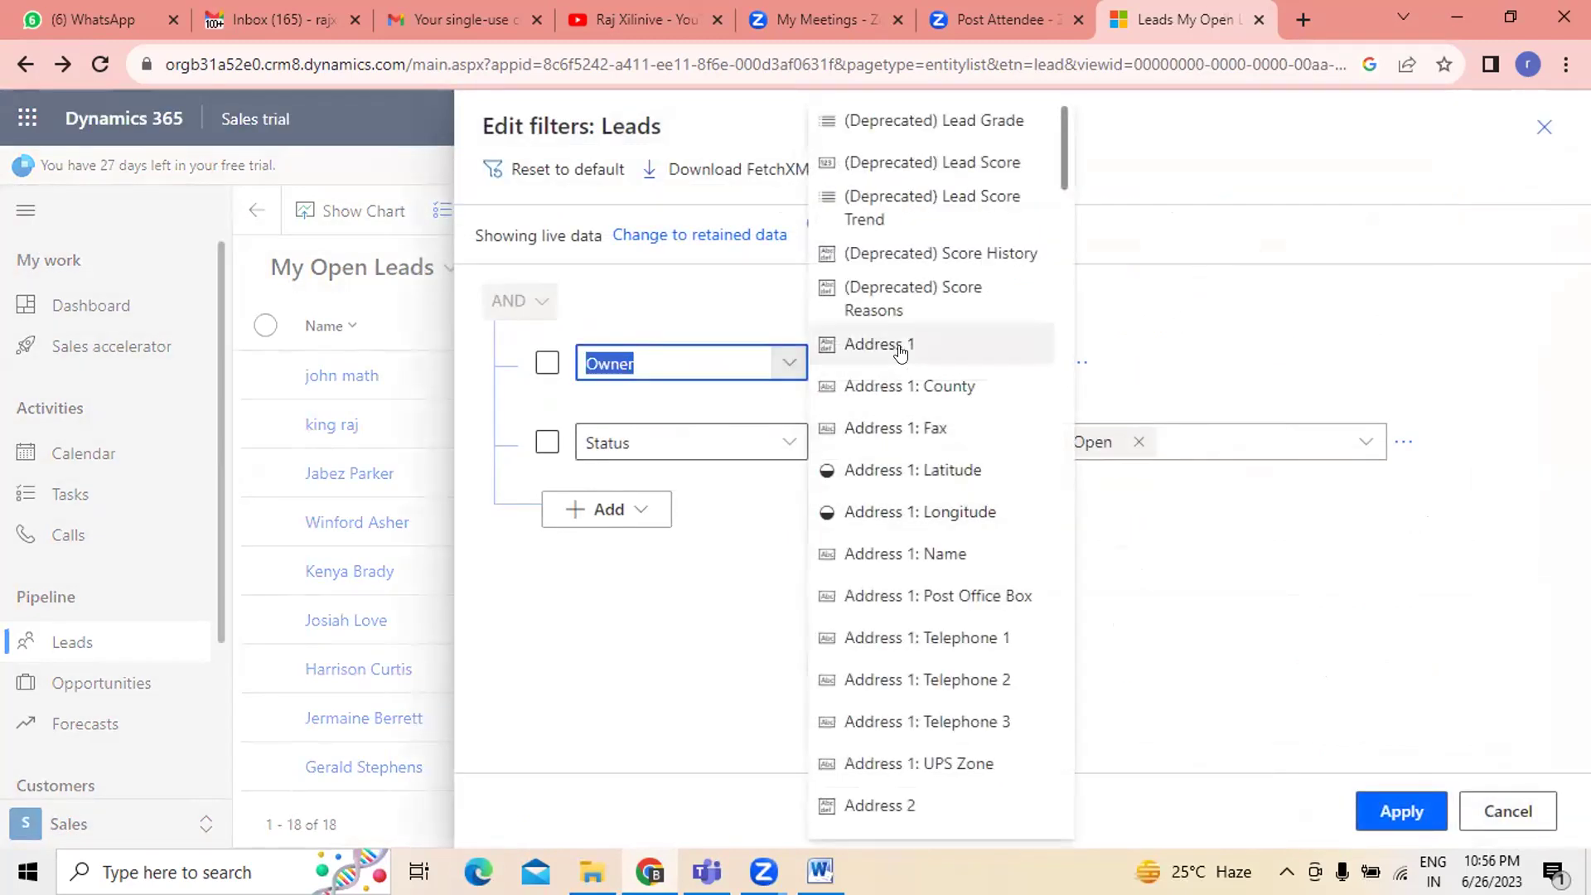
{"action": "scroll", "coordinate": [939, 493], "scroll_direction": "down", "scroll_amount": 3}
{"action": "scroll", "coordinate": [938, 492], "scroll_direction": "down", "scroll_amount": 12}
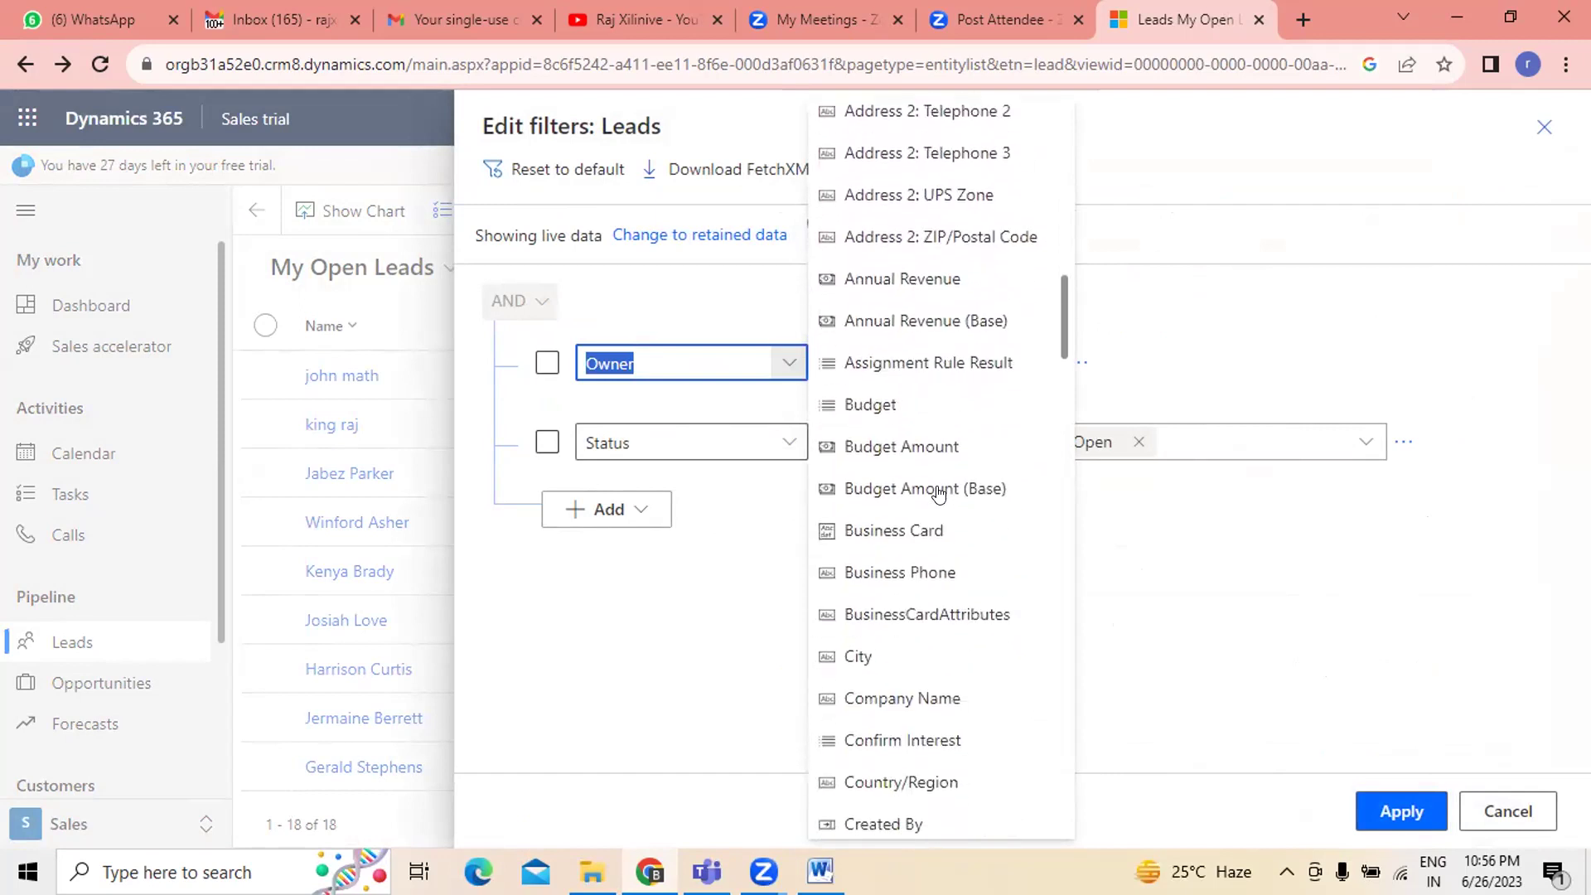
{"action": "left_click", "coordinate": [928, 698]}
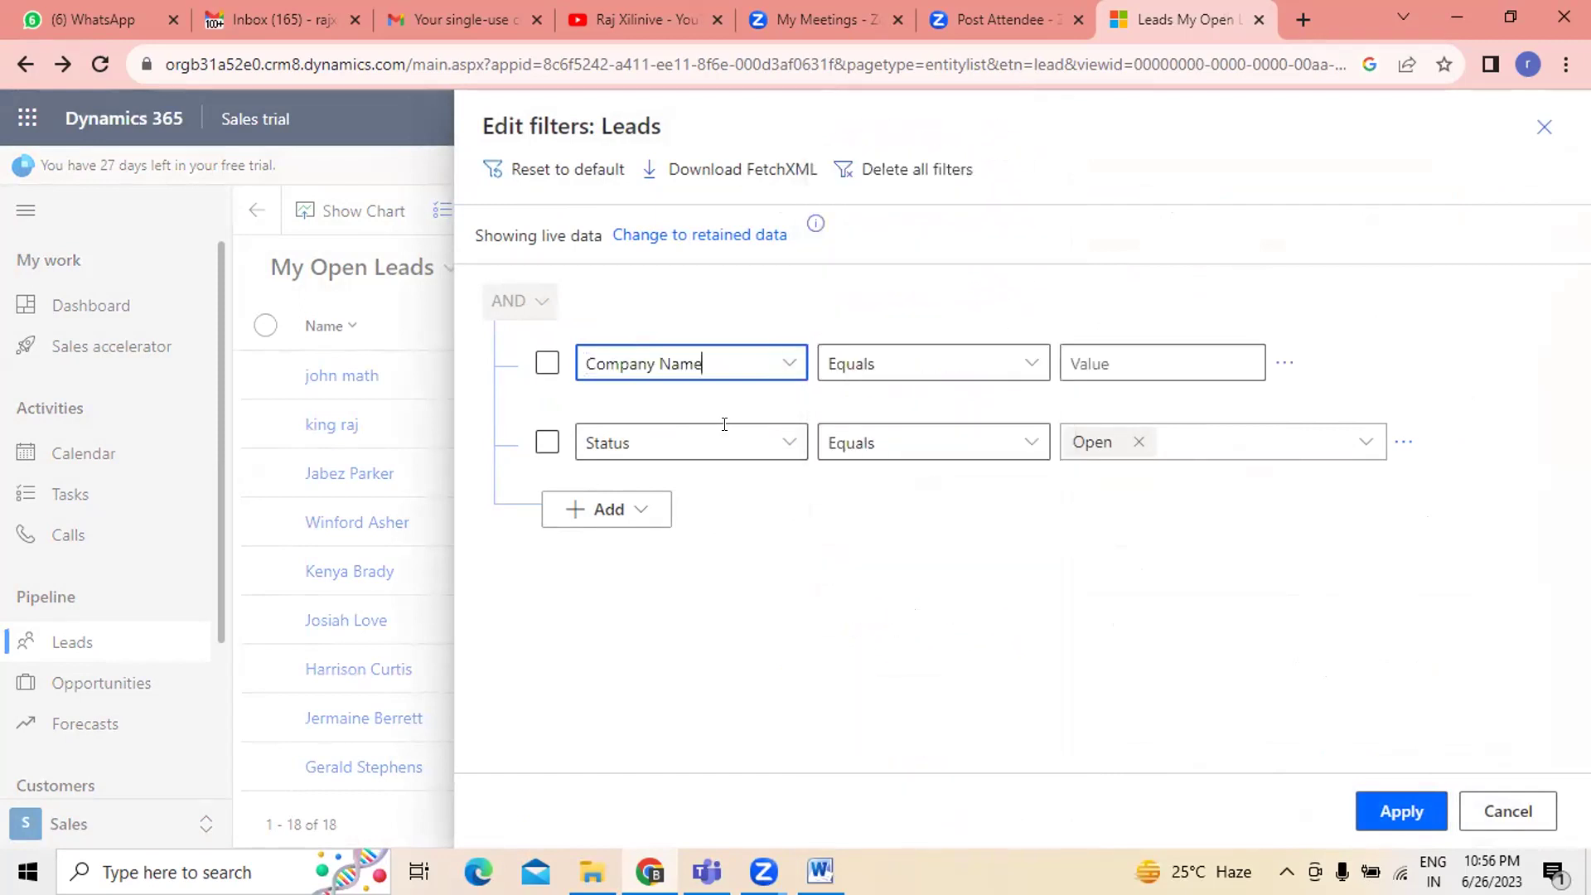
{"action": "left_click", "coordinate": [1030, 363]}
{"action": "left_click", "coordinate": [874, 408]}
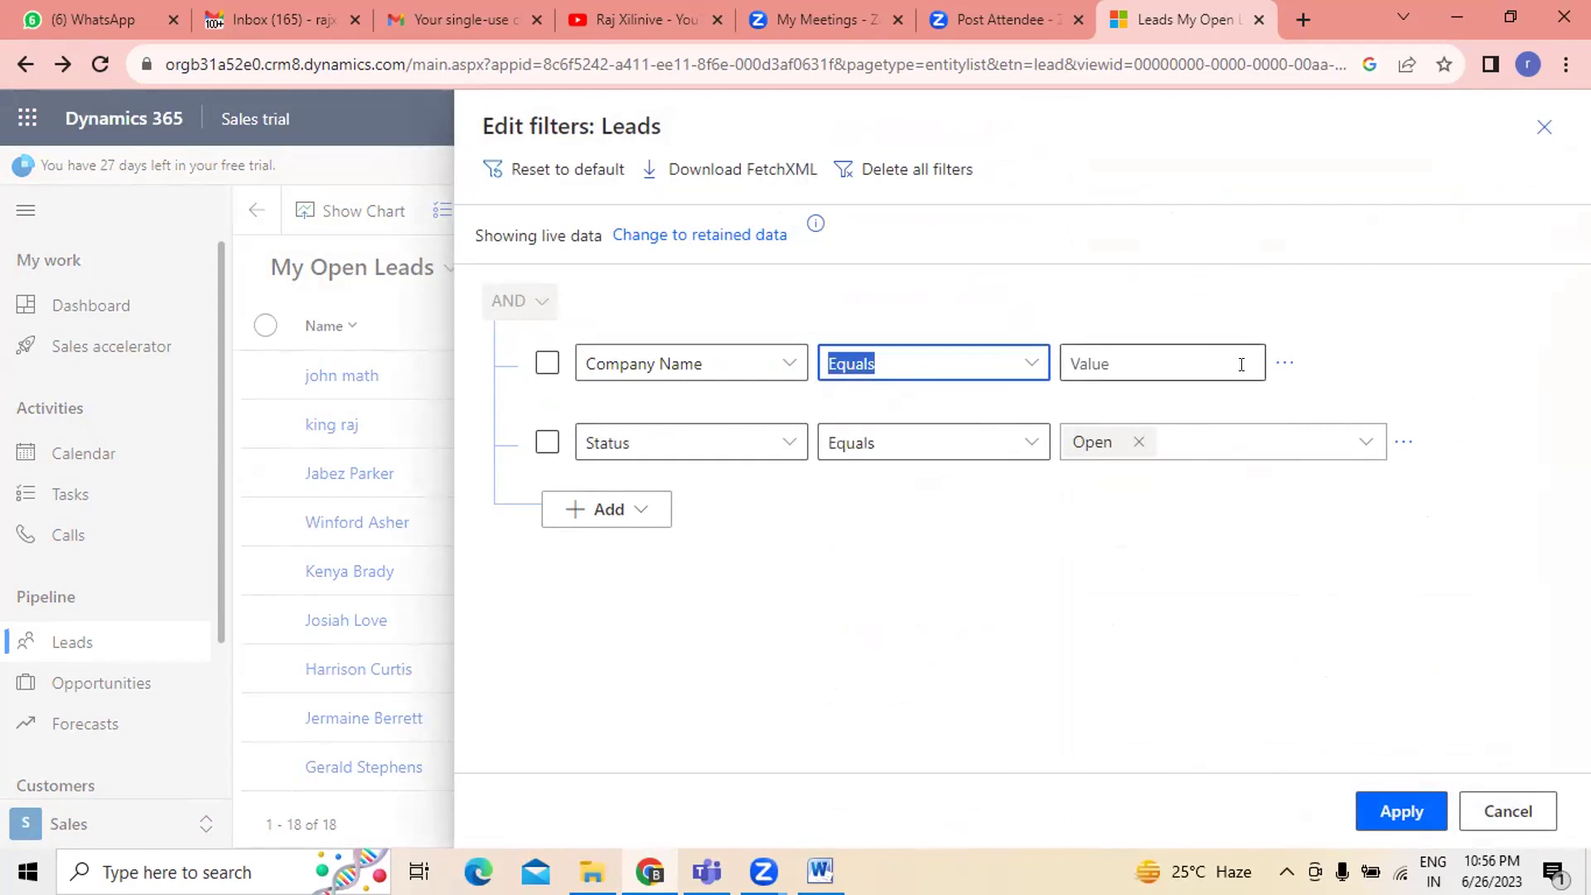
{"action": "left_click", "coordinate": [1241, 364]}
{"action": "type", "text": "f"}
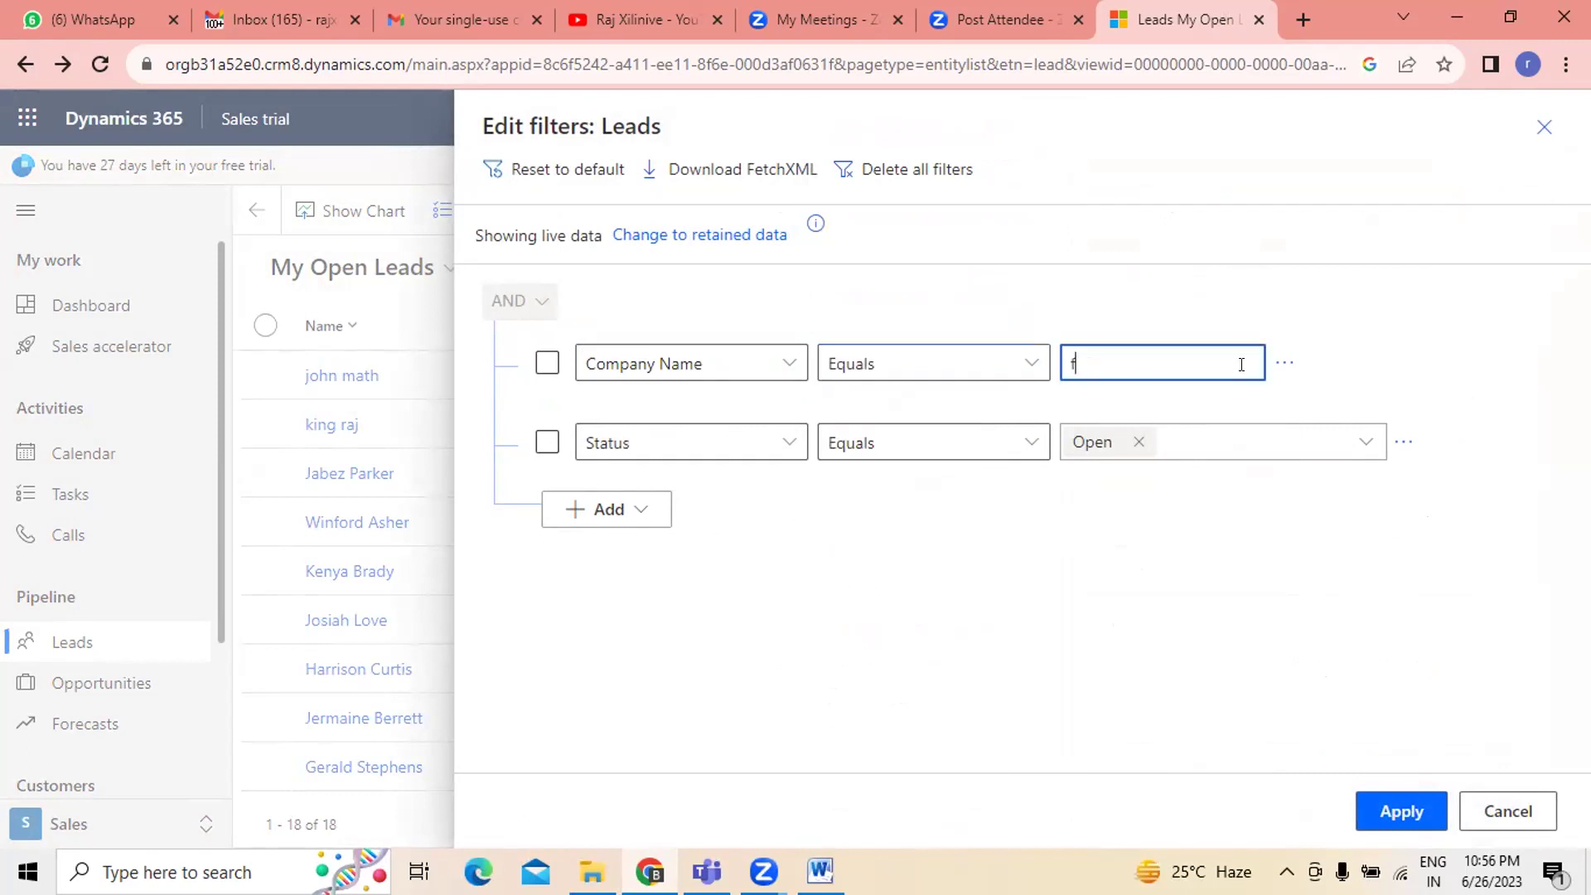
{"action": "type", "text": "uynt"}
{"action": "left_click", "coordinate": [1142, 612]}
{"action": "left_click", "coordinate": [1375, 802]}
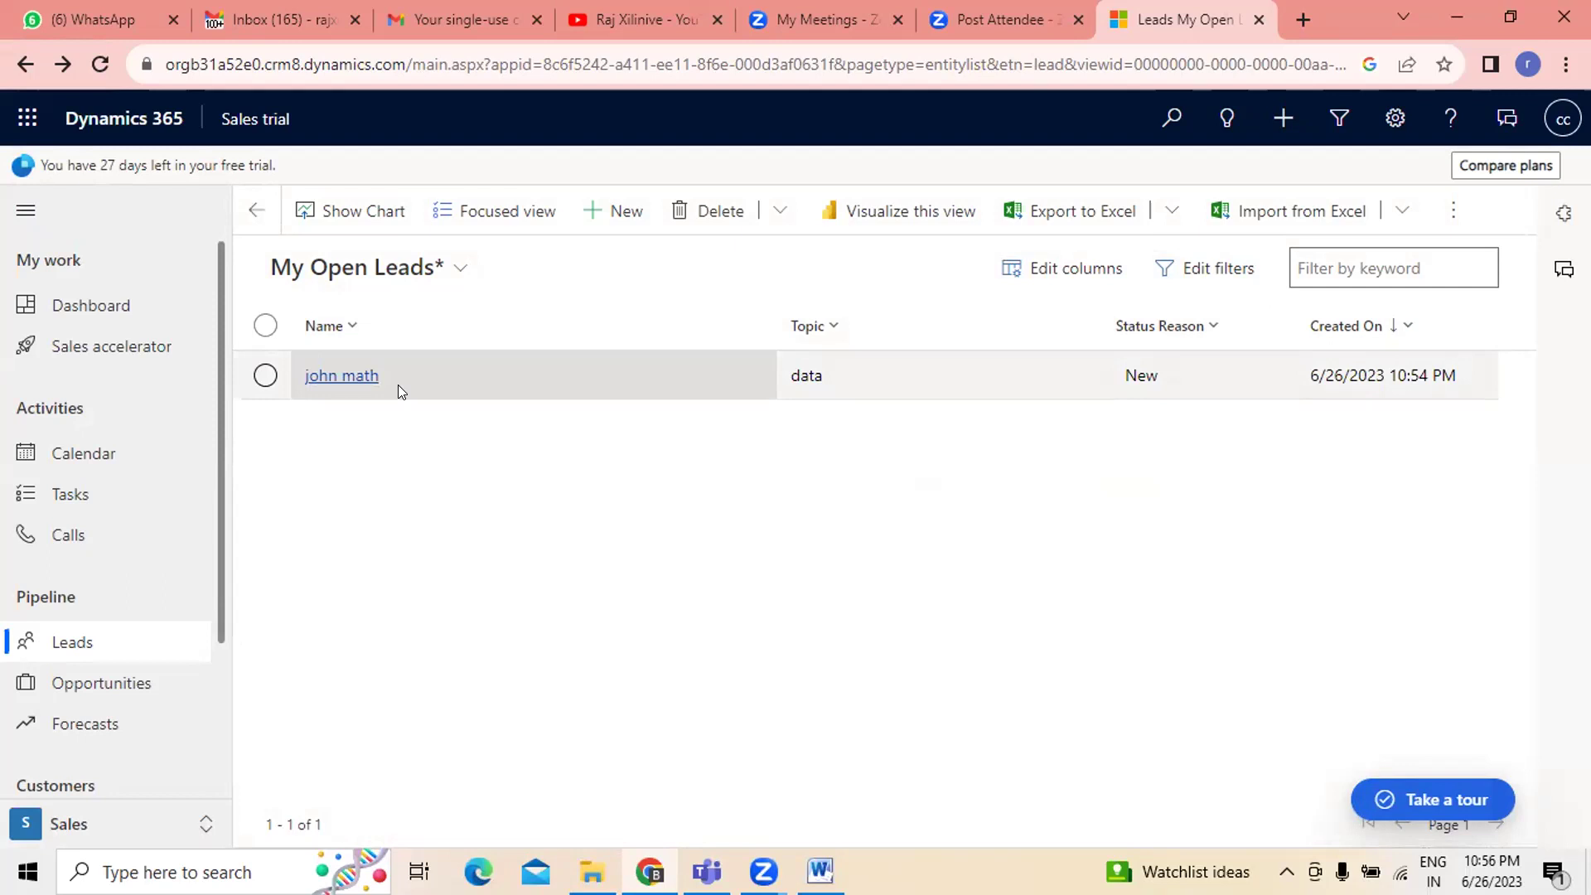
- Return to All Leads and open its Edit filters panel
{"action": "left_click", "coordinate": [457, 269]}
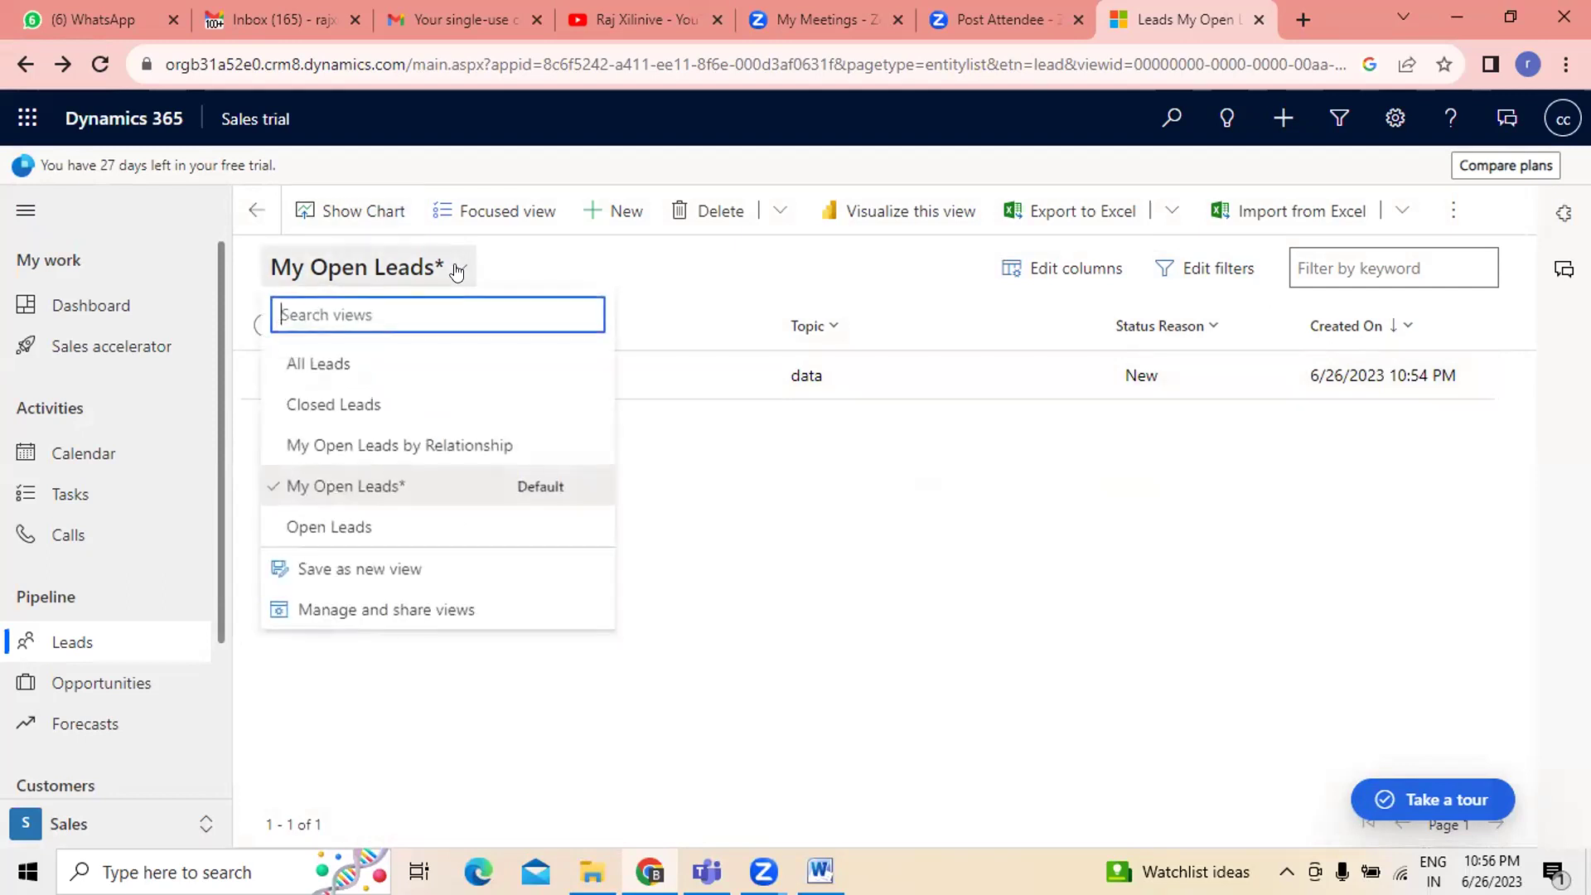
{"action": "left_click", "coordinate": [360, 363]}
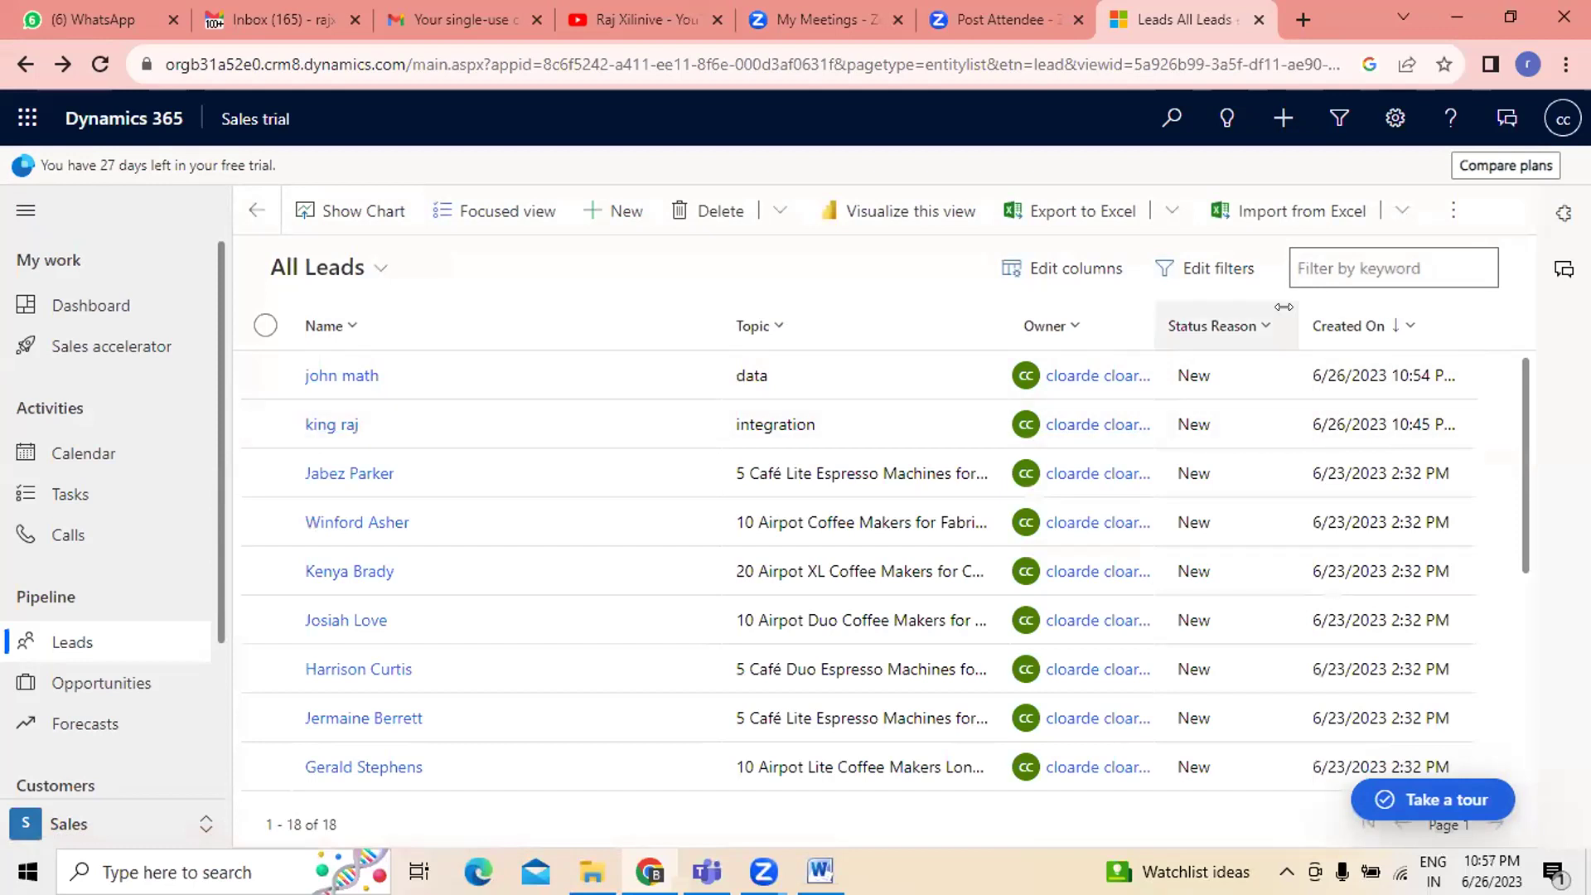
{"action": "left_click", "coordinate": [1209, 262]}
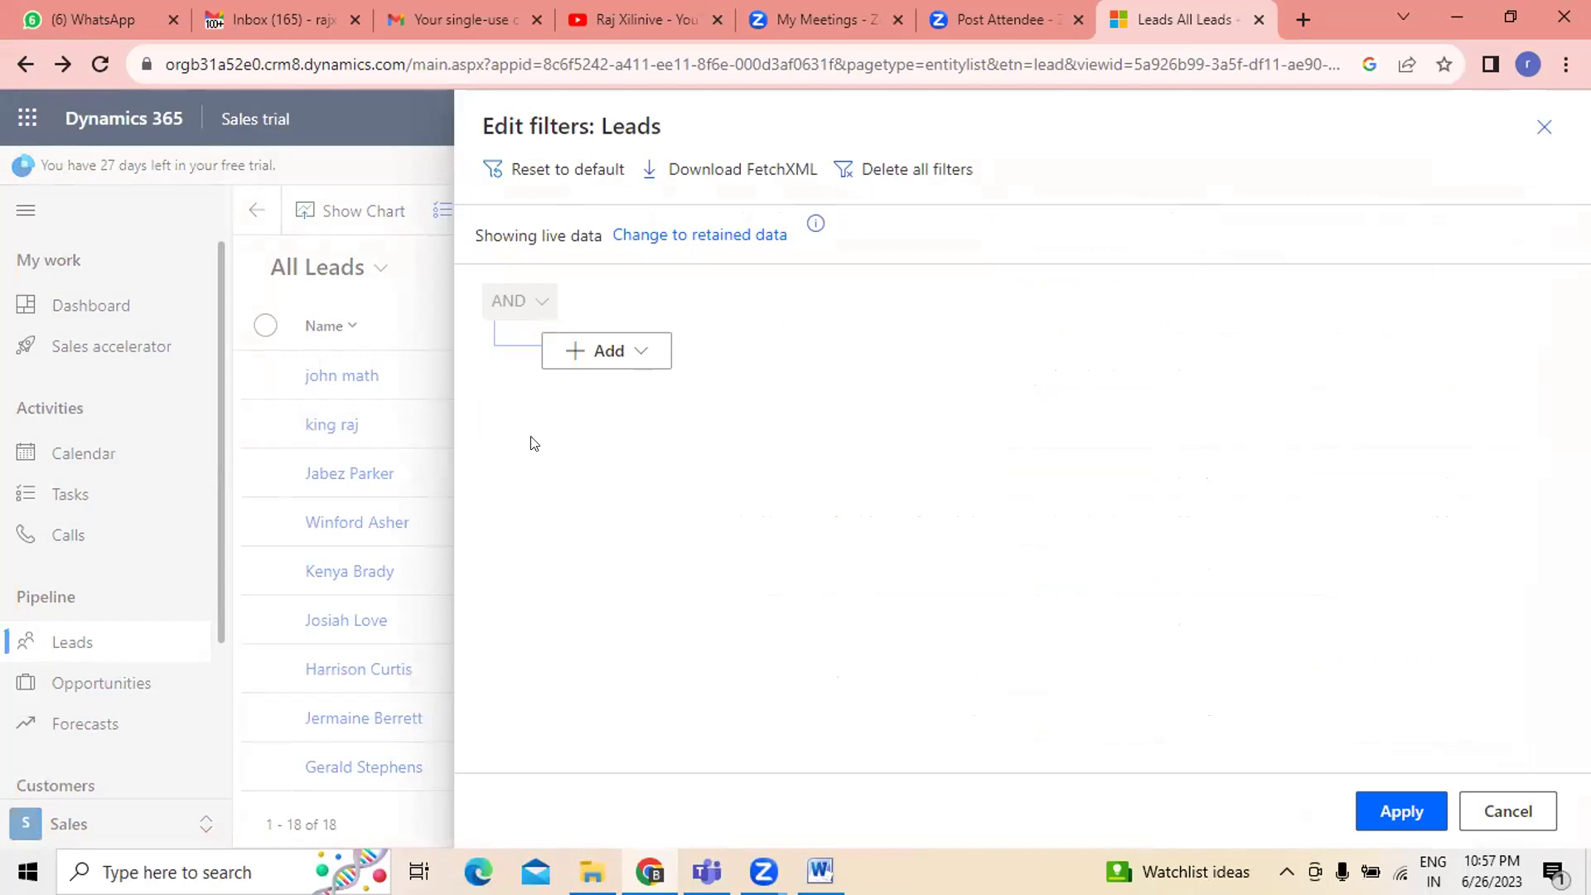
- Glance at the Add filter options, then cancel without adding a condition
{"action": "left_click", "coordinate": [630, 348]}
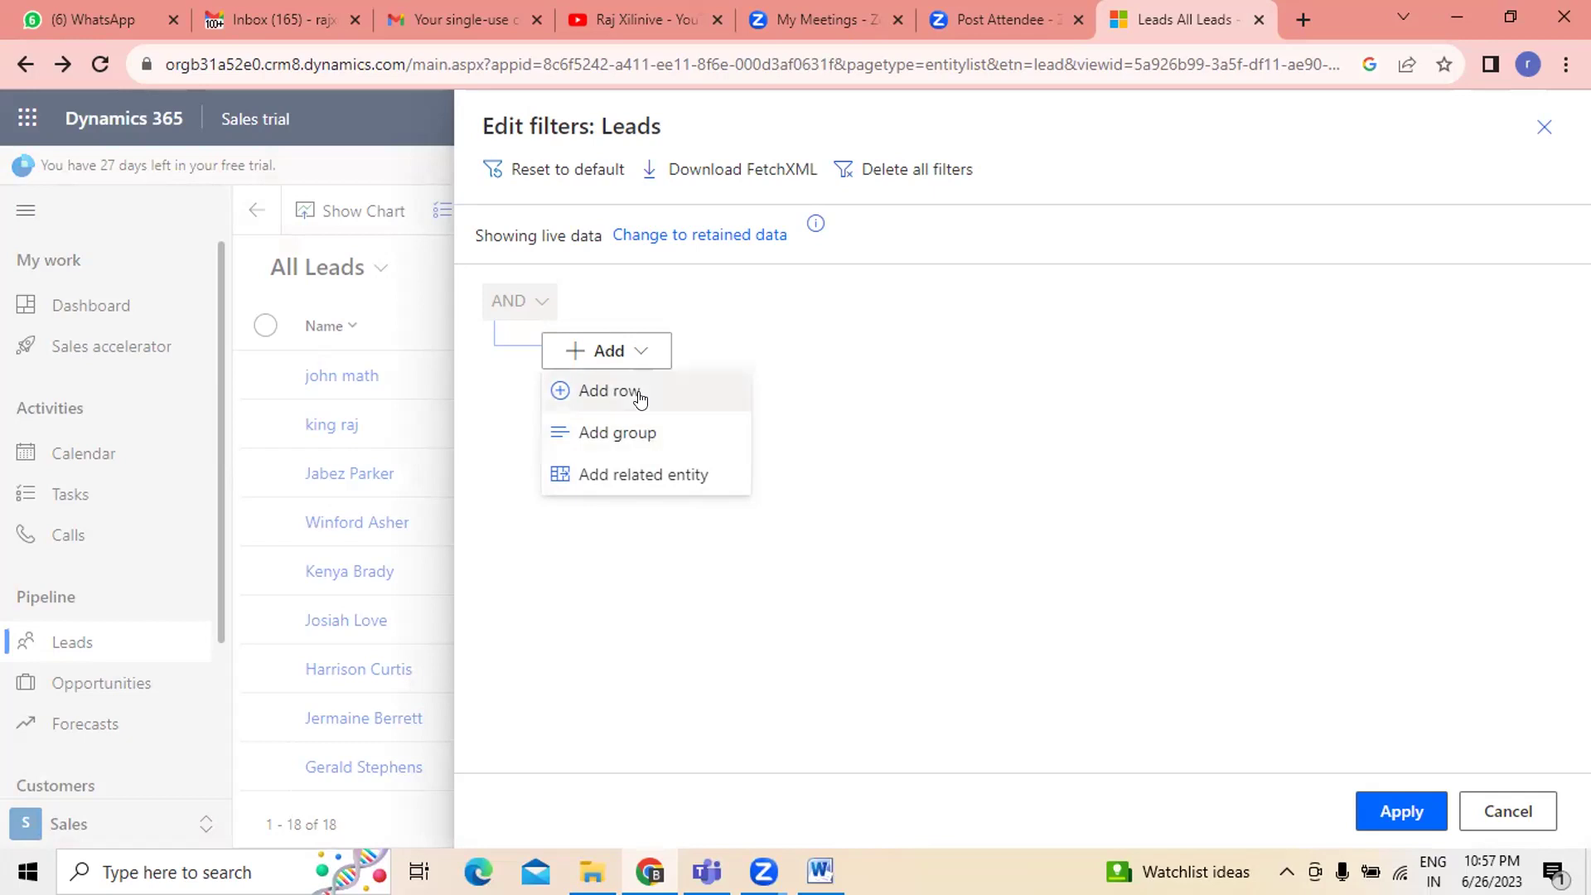
{"action": "left_click", "coordinate": [1510, 812]}
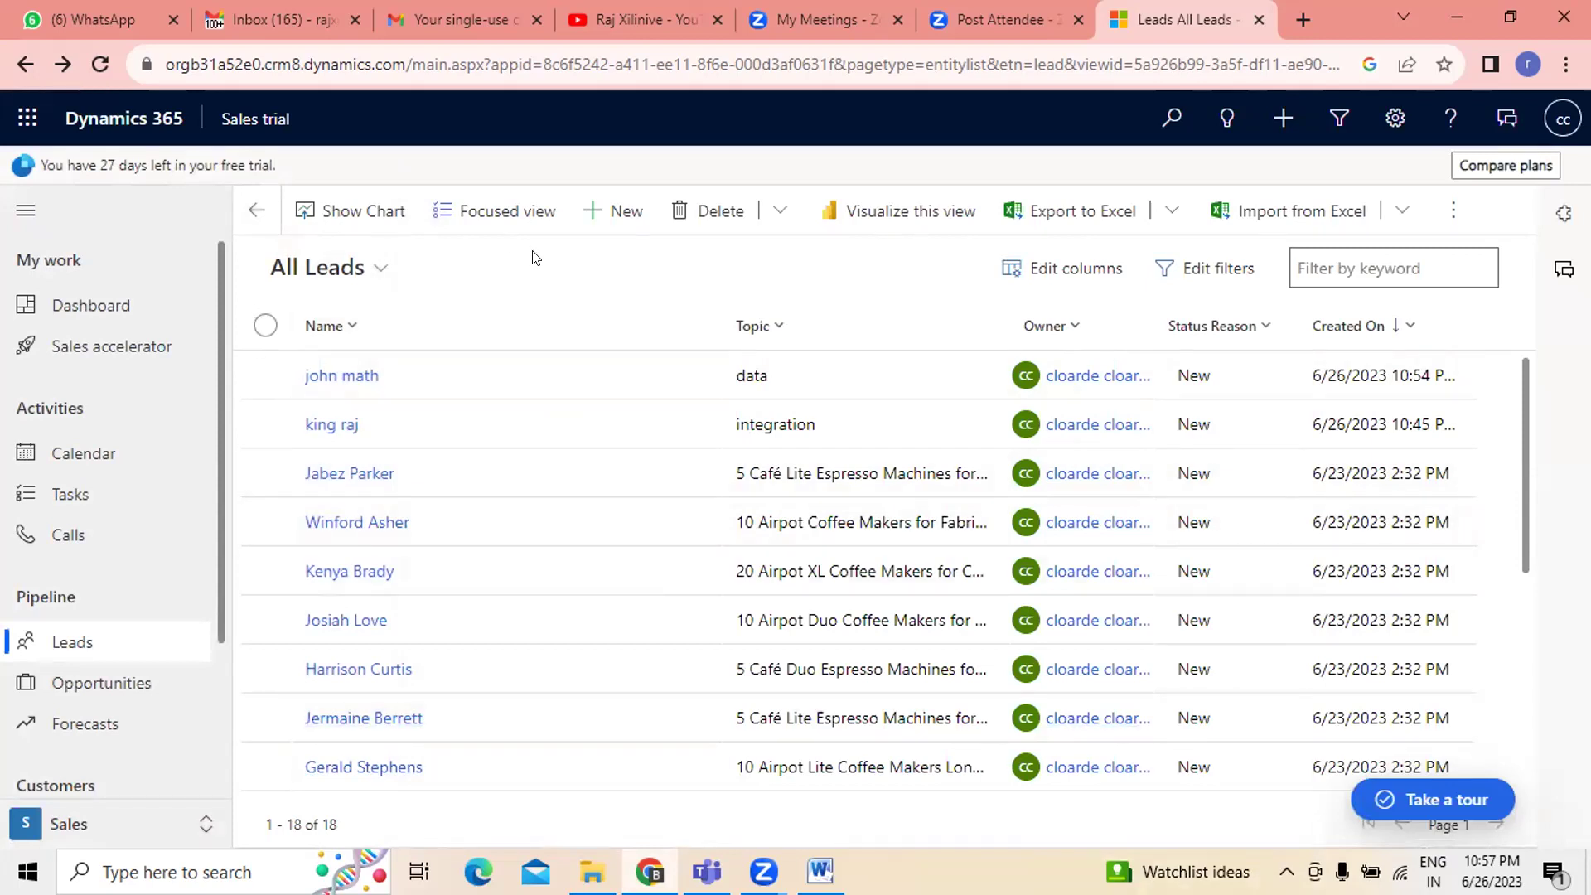
{"action": "left_click", "coordinate": [629, 214]}
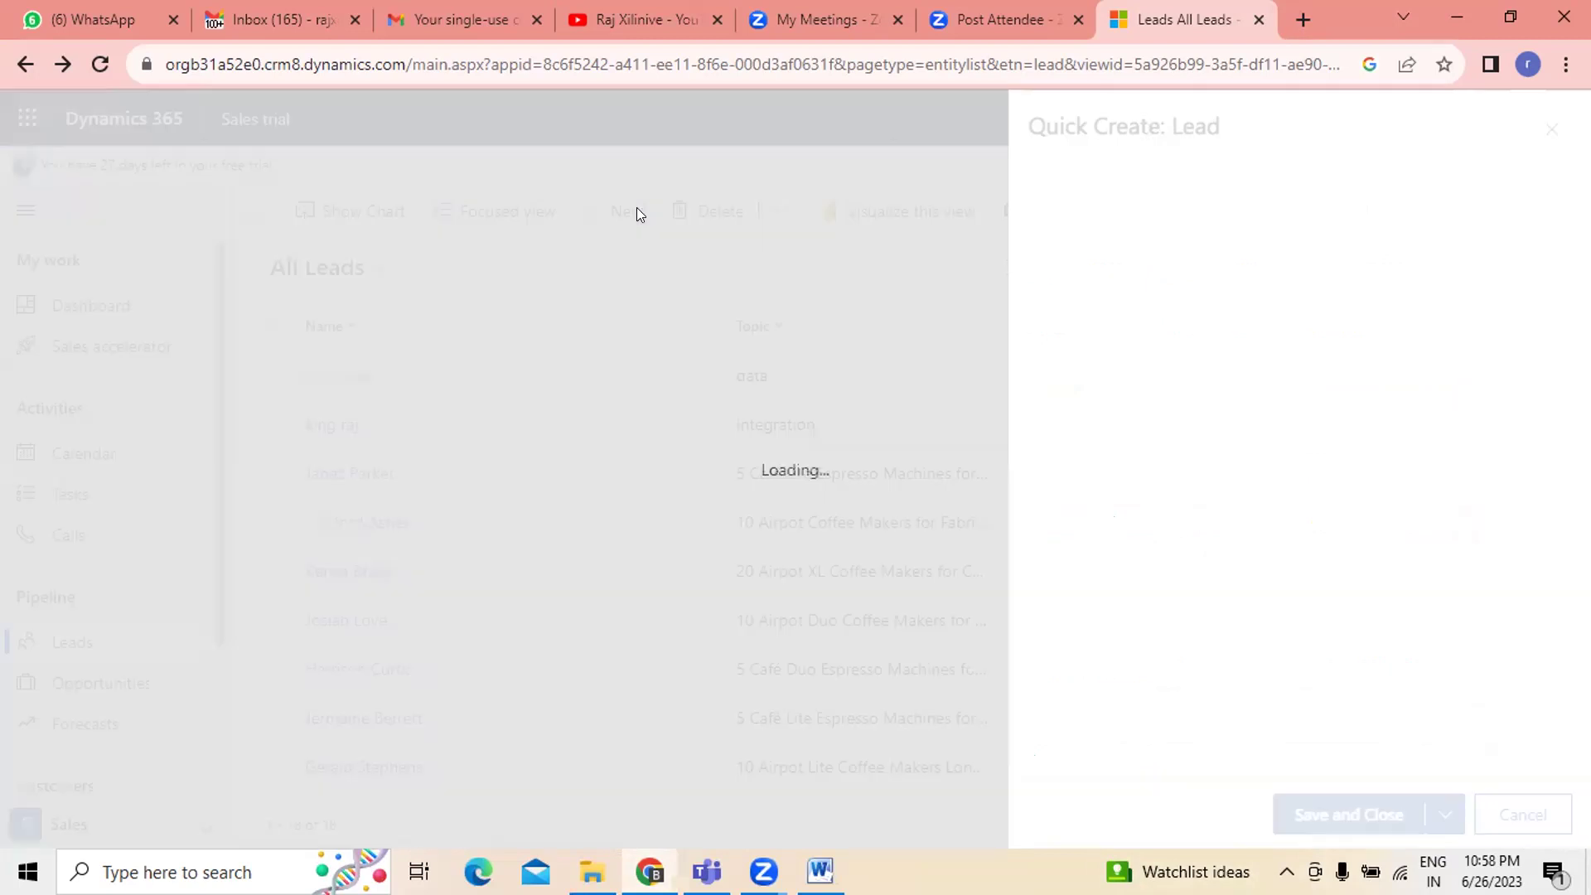
{"action": "left_click", "coordinate": [1539, 820]}
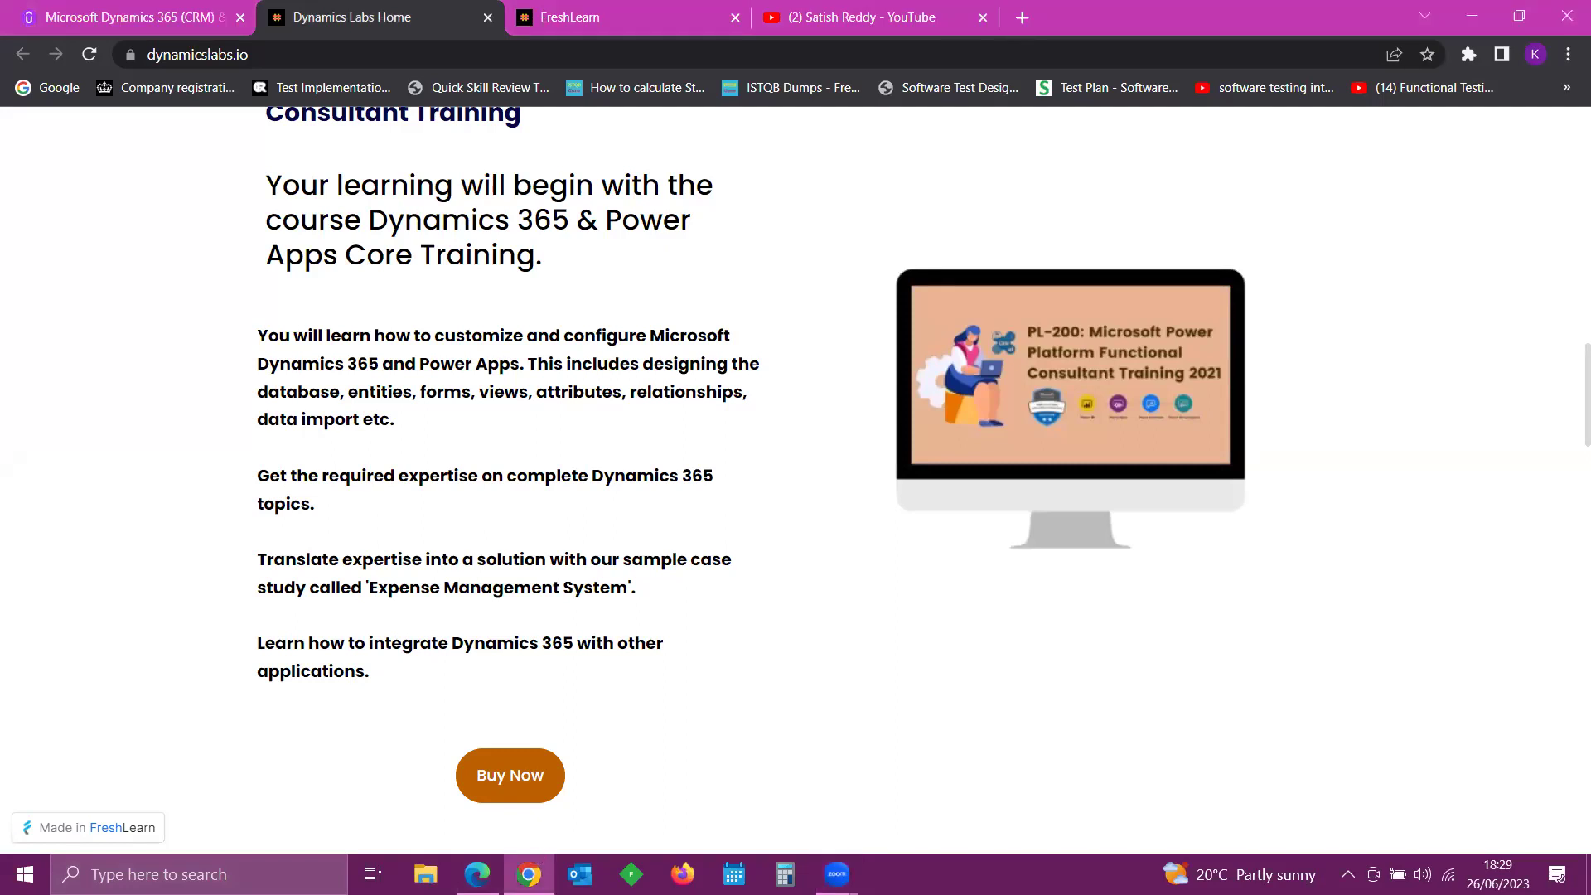
- Move from the Dynamics Labs page to the Udemy course tab and show Chrome's taskbar task list
{"action": "key", "text": "alt+Tab"}
{"action": "key", "text": "alt+Tab"}
{"action": "left_click", "coordinate": [541, 53]}
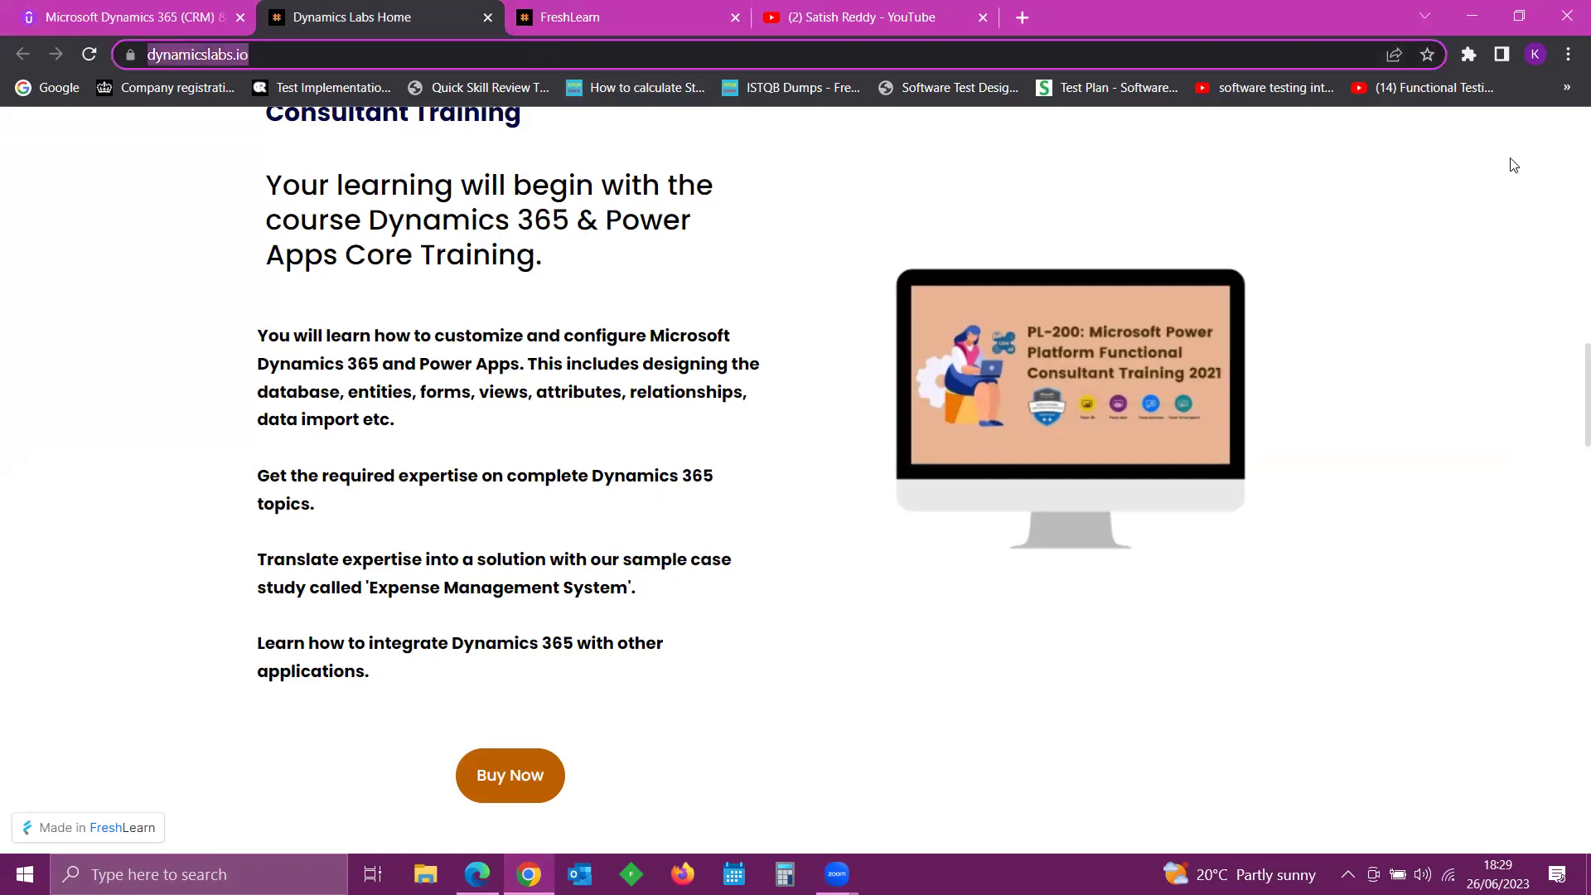
{"action": "scroll", "coordinate": [1508, 169], "scroll_direction": "up", "scroll_amount": 4}
{"action": "scroll", "coordinate": [1422, 28], "scroll_direction": "up", "scroll_amount": 3}
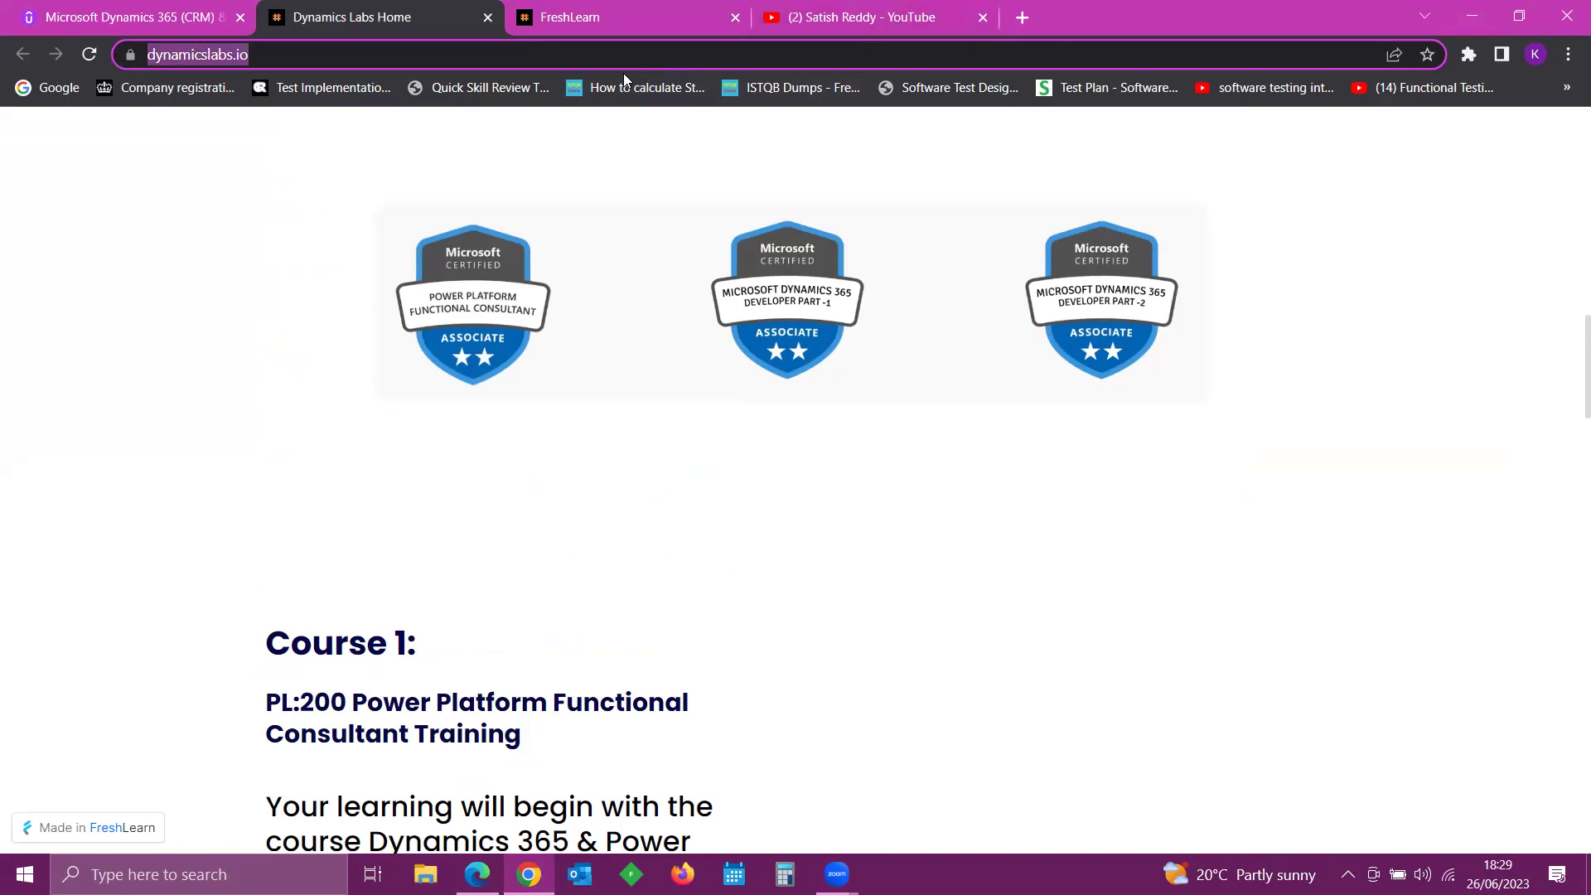
{"action": "left_click", "coordinate": [153, 20]}
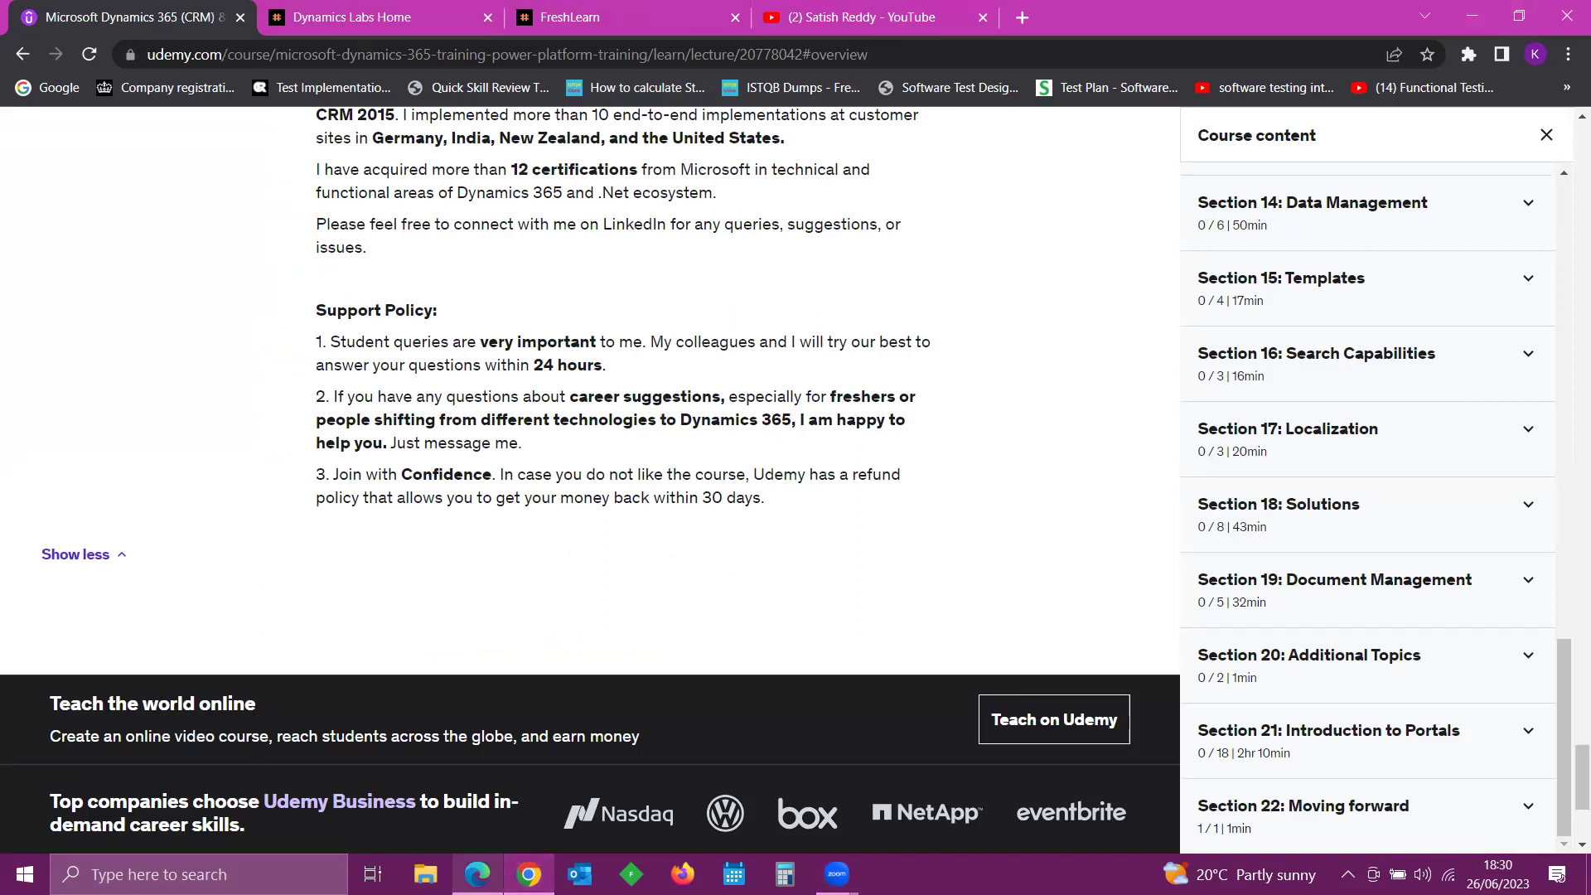
{"action": "right_click", "coordinate": [528, 874]}
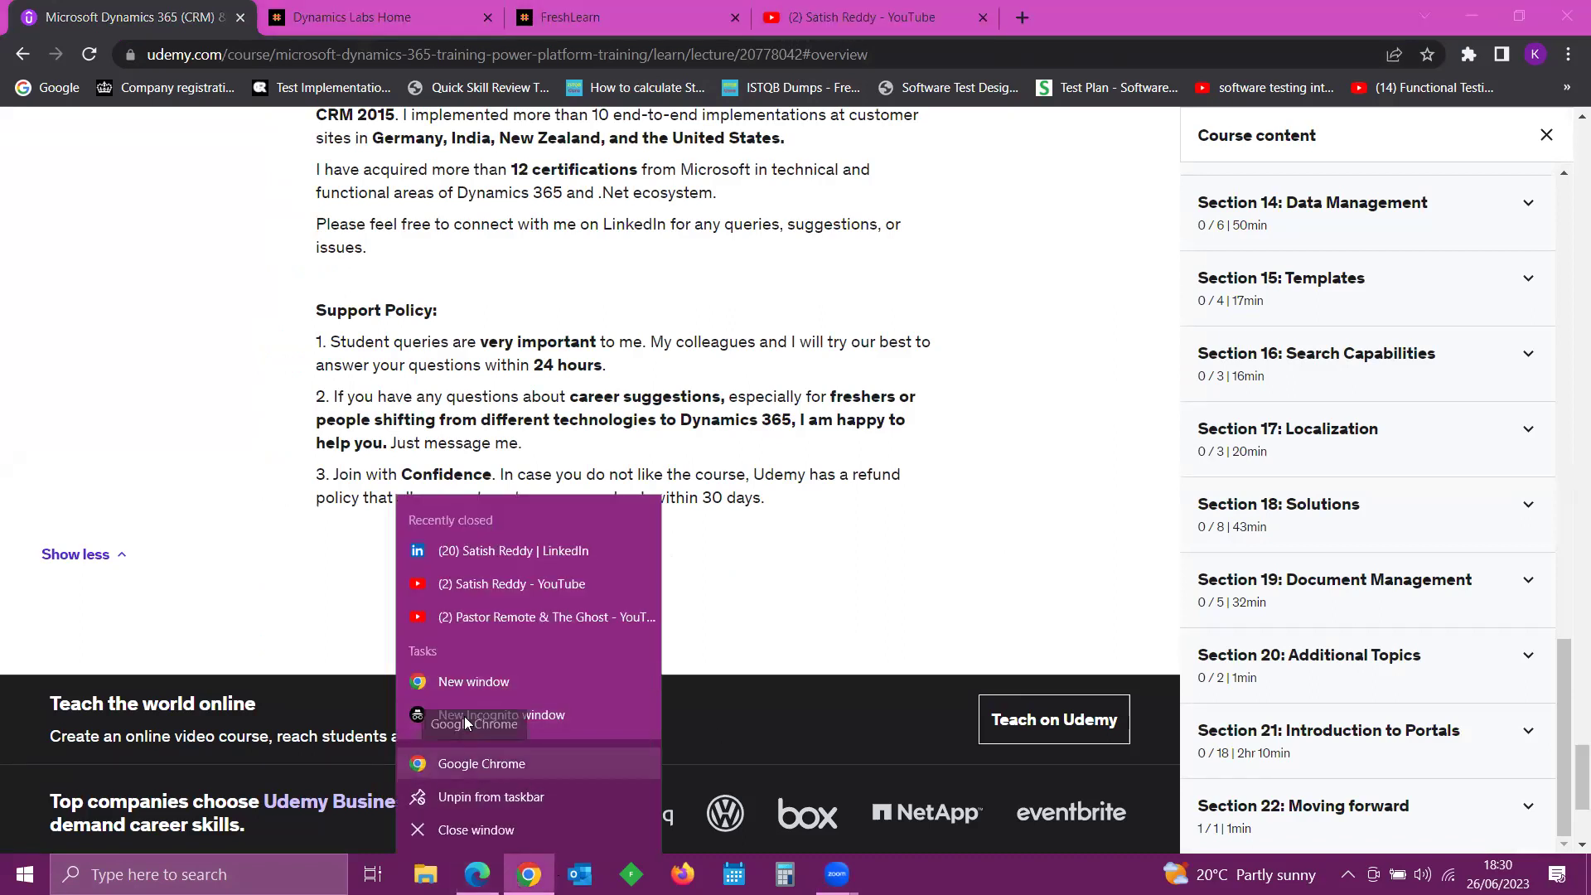
- In a new browser window, open the 'Leads My Open Leads - Dynamics 365' bookmark
{"action": "left_click", "coordinate": [471, 672]}
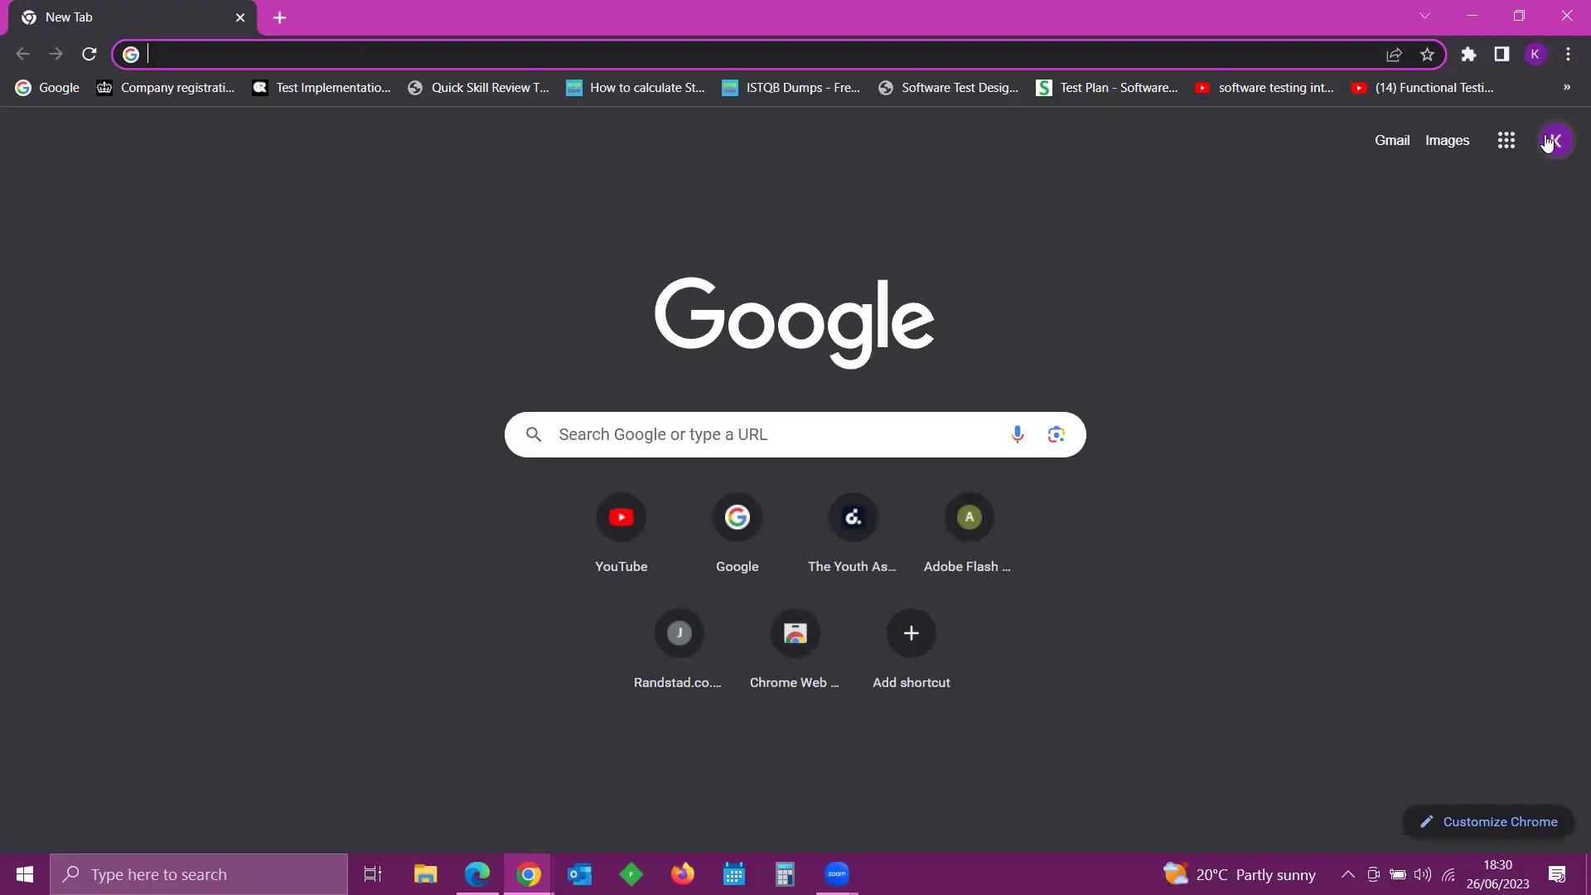
{"action": "left_click", "coordinate": [1566, 87]}
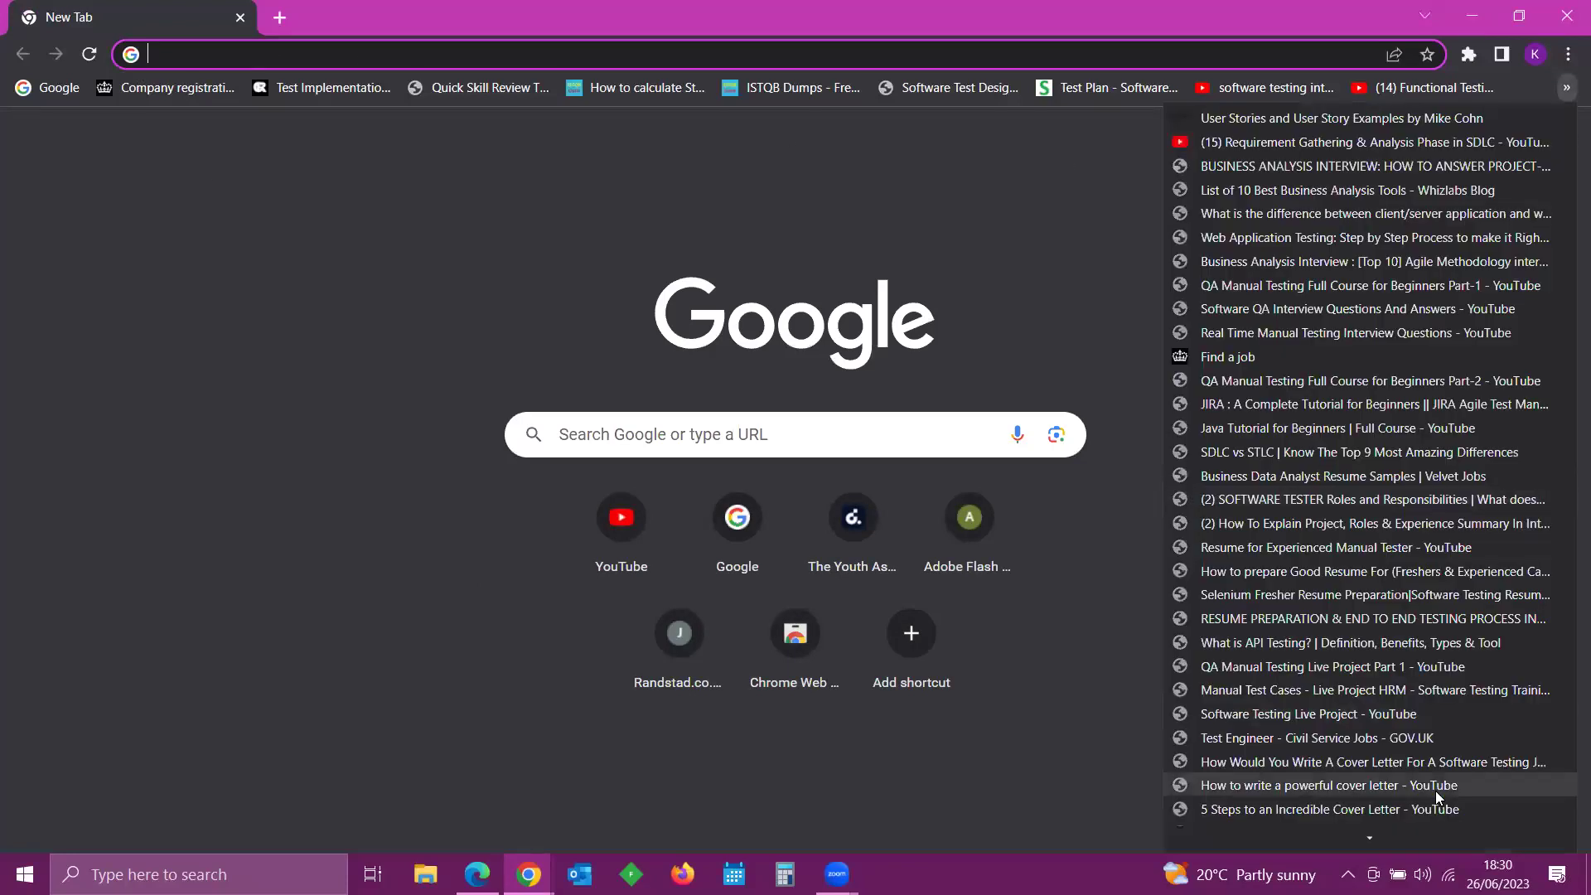
{"action": "mouse_move", "coordinate": [1350, 838]}
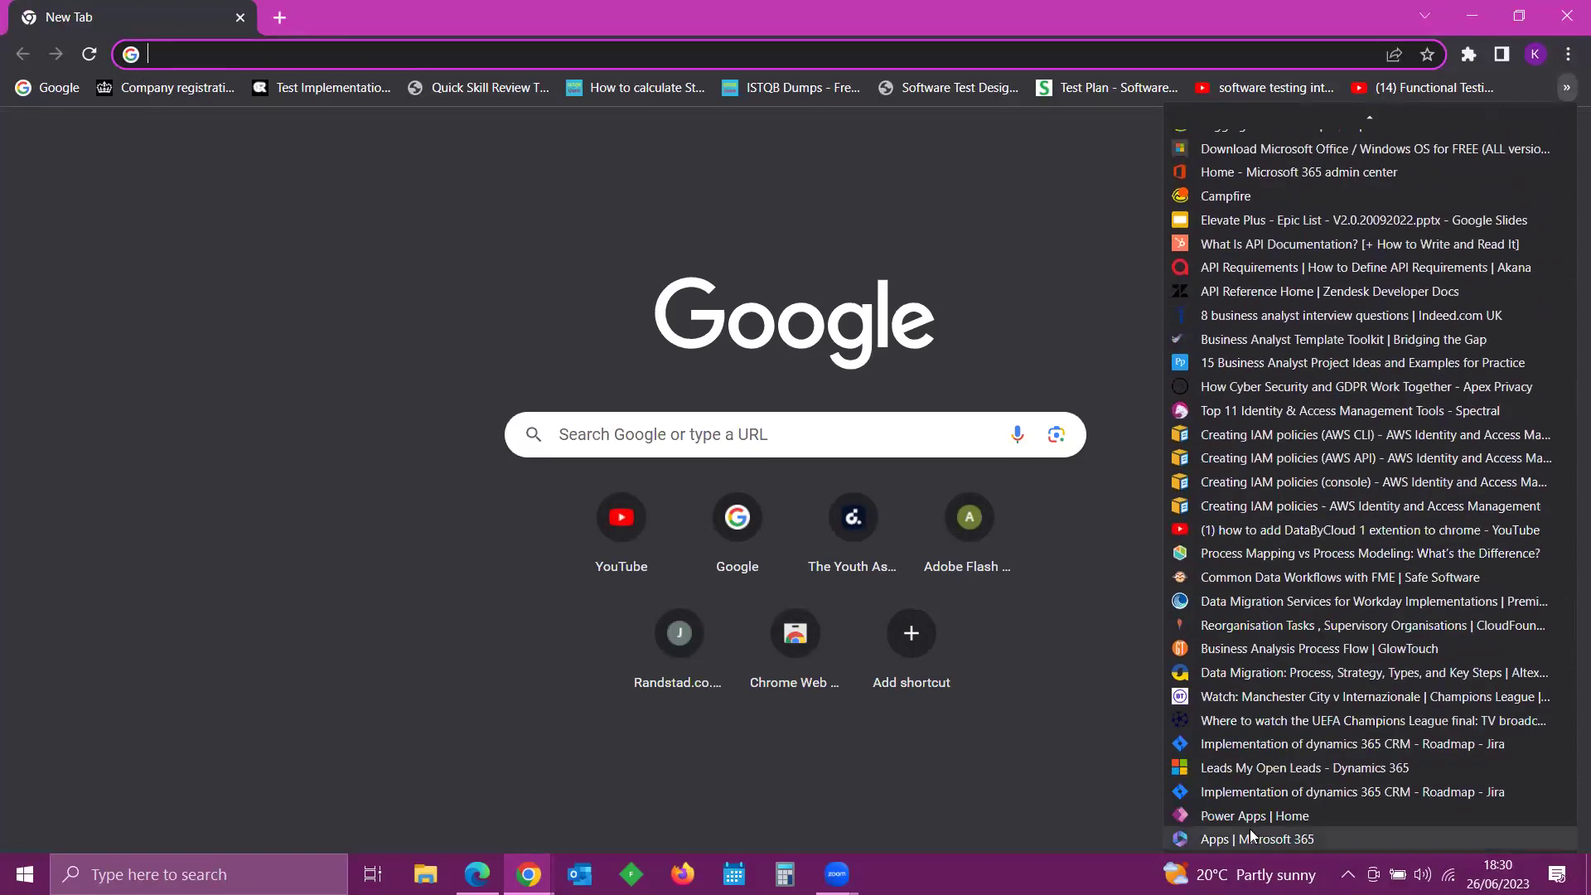
{"action": "left_click", "coordinate": [1297, 768]}
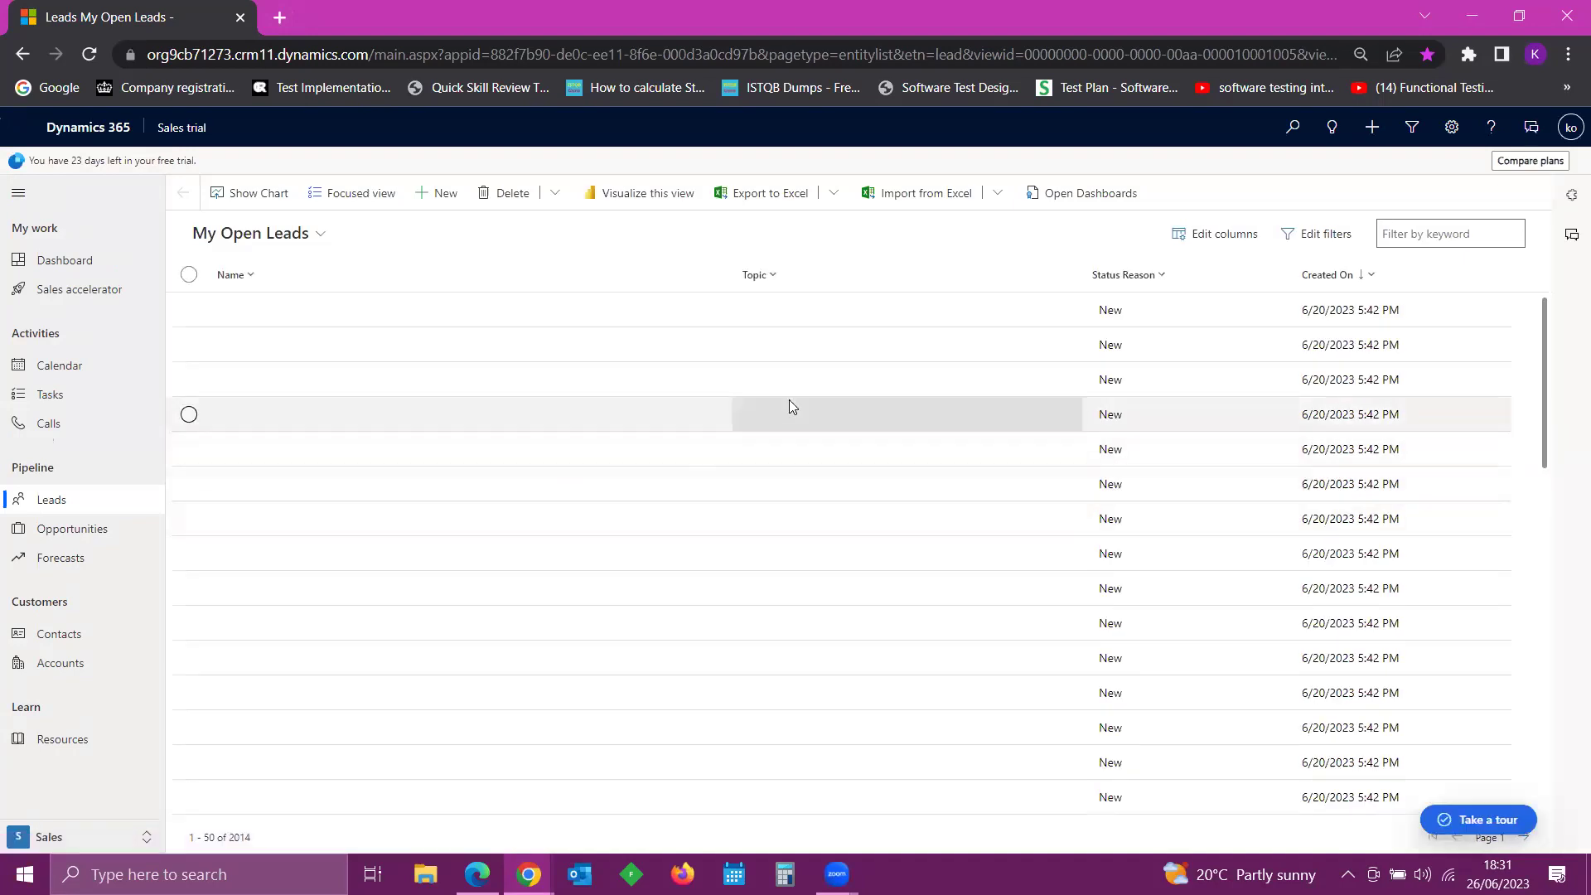
{"action": "left_click", "coordinate": [66, 259]}
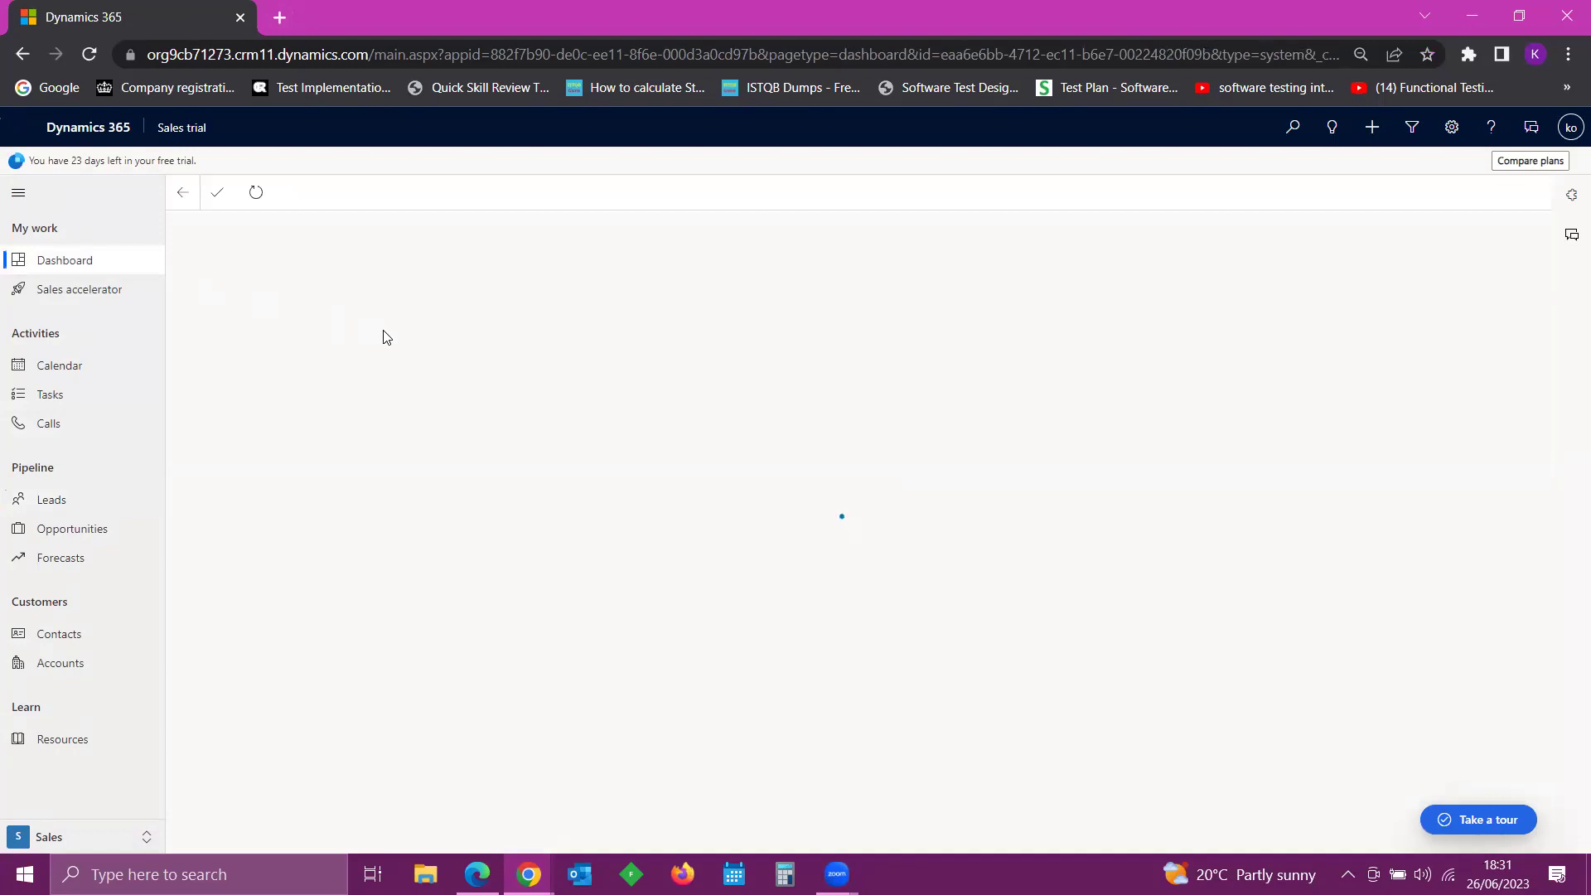
{"action": "left_click", "coordinate": [315, 234]}
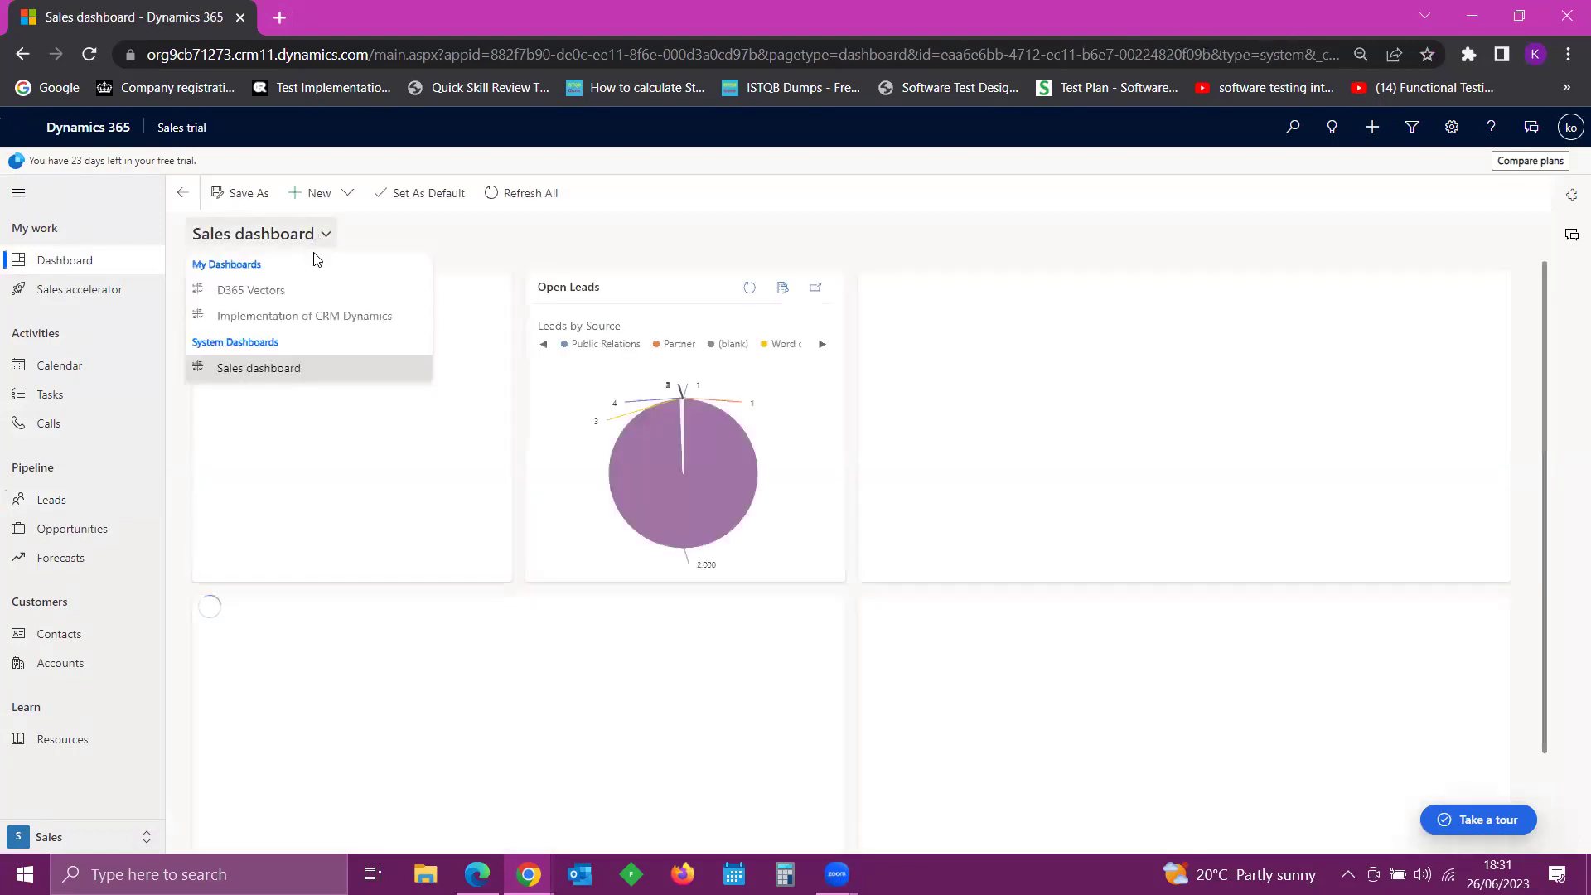
{"action": "left_click", "coordinate": [263, 316]}
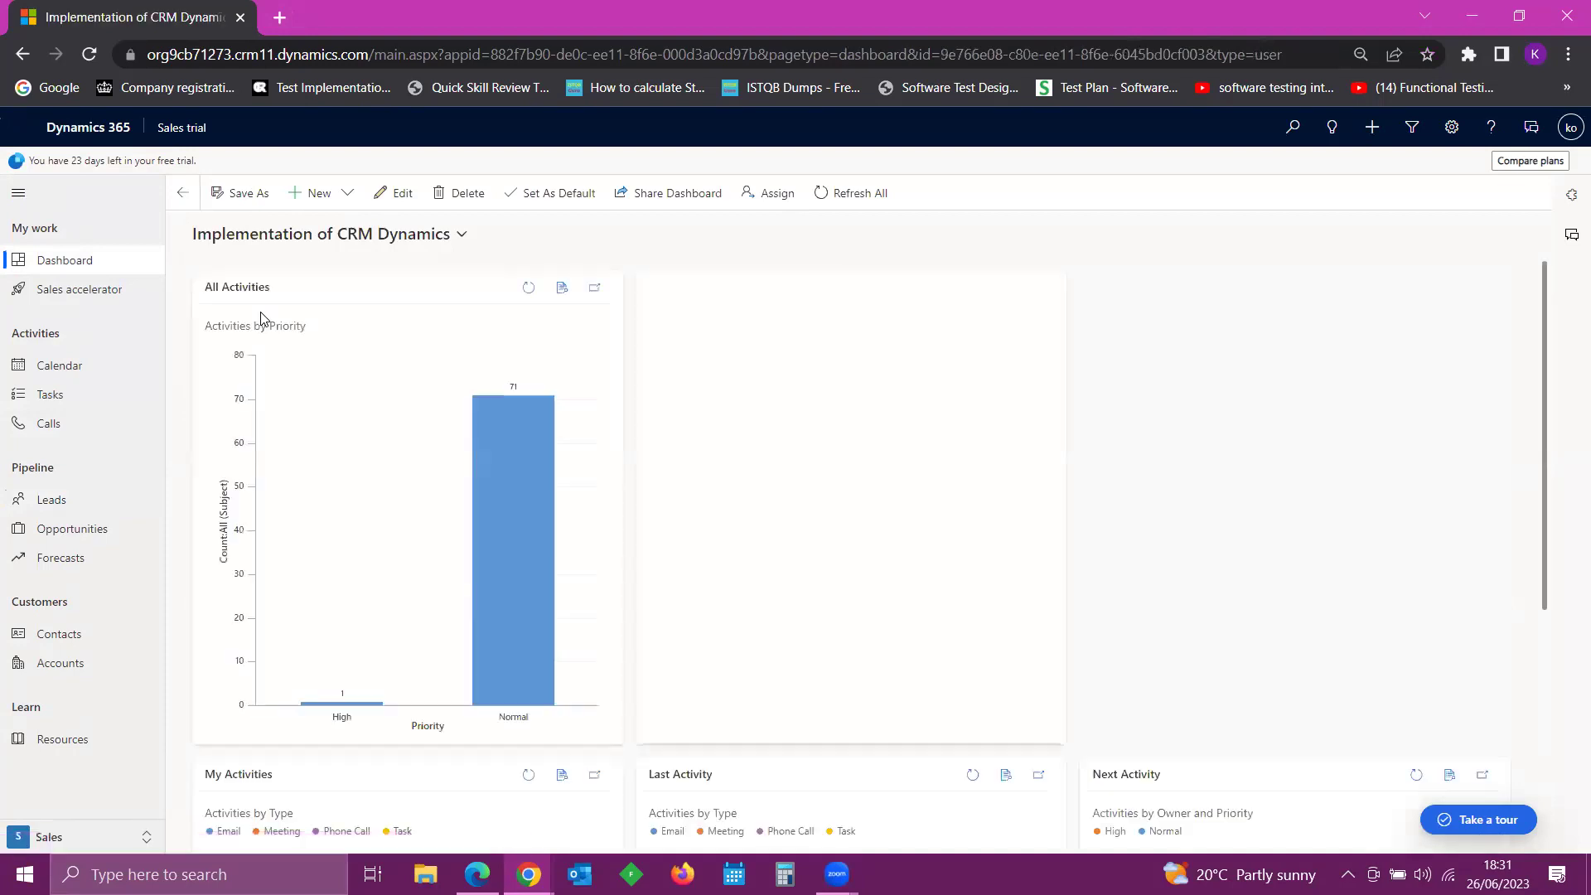
{"action": "left_click", "coordinate": [60, 498]}
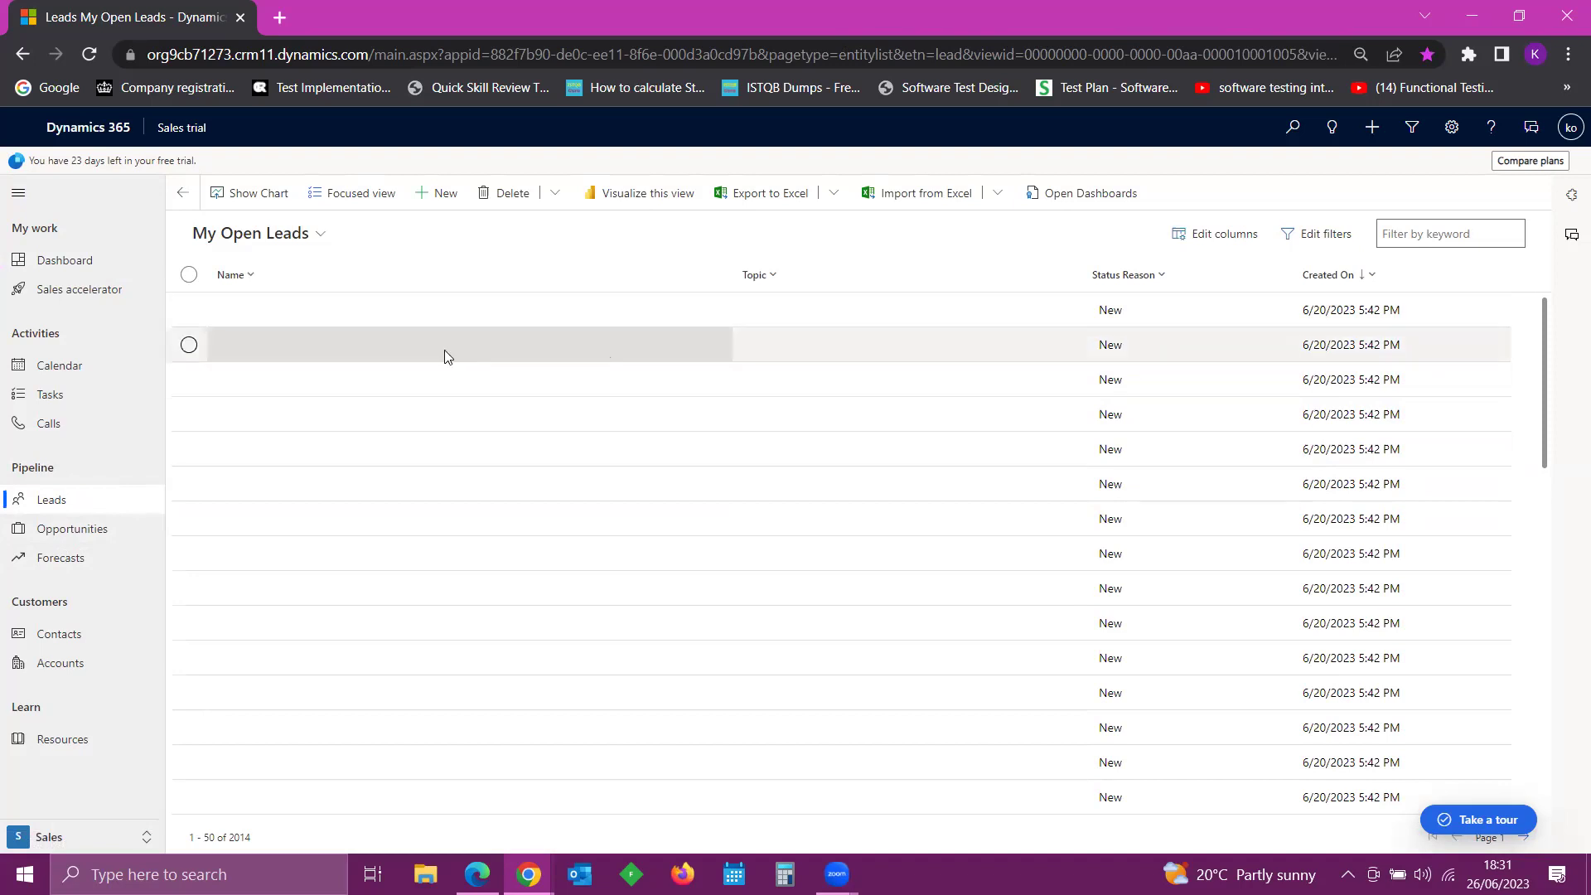
- Switch the leads list from My Open Leads to the All Leads view
{"action": "scroll", "coordinate": [647, 510], "scroll_direction": "down", "scroll_amount": 5}
{"action": "scroll", "coordinate": [660, 510], "scroll_direction": "up", "scroll_amount": 5}
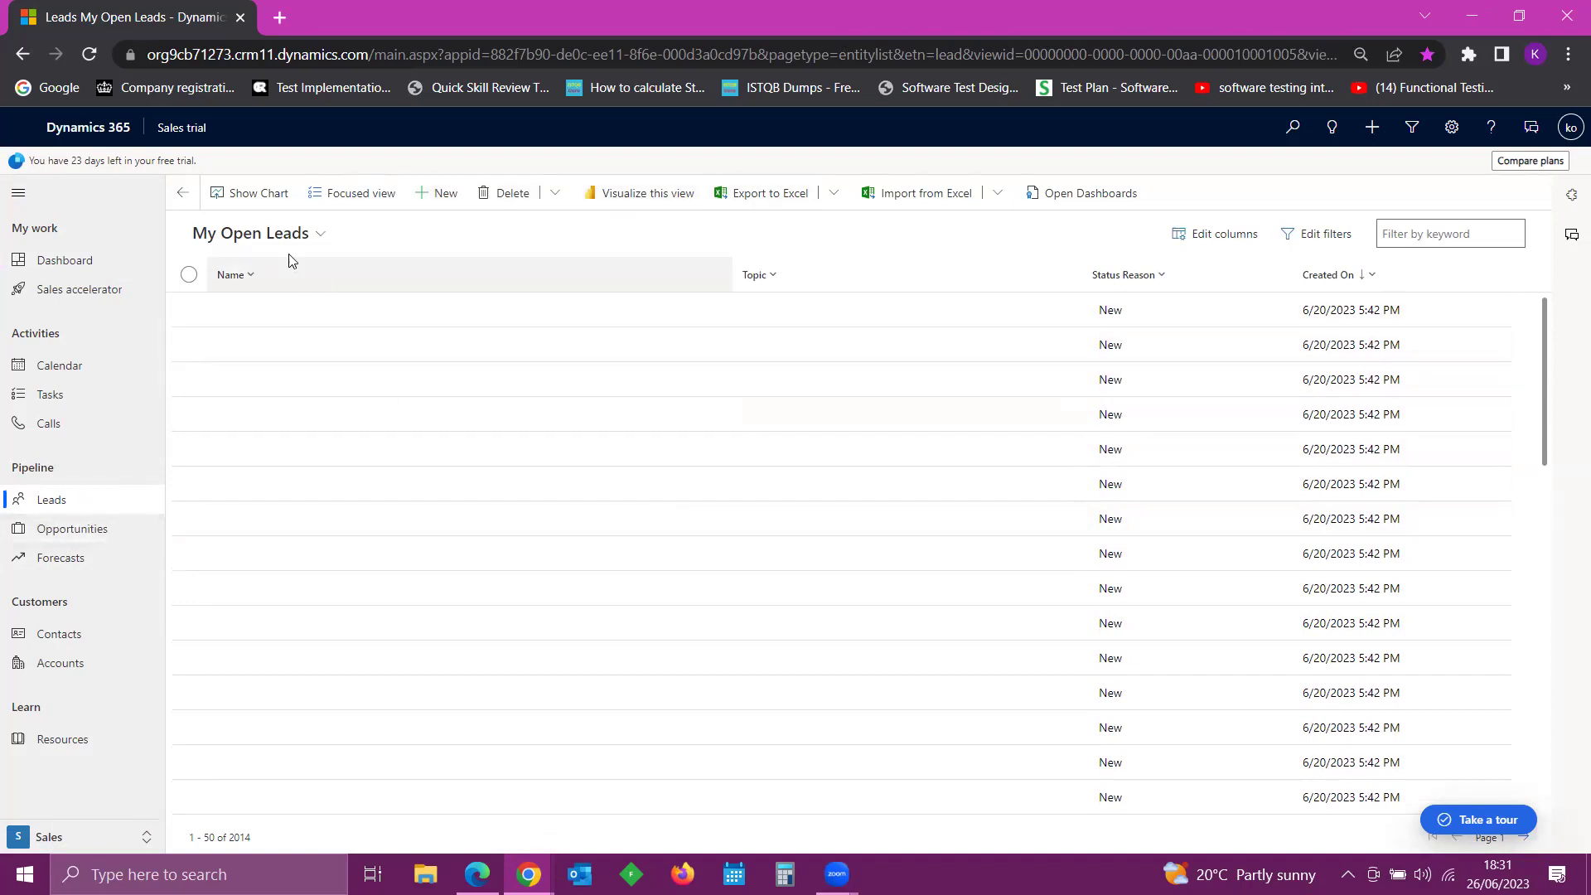
{"action": "left_click", "coordinate": [319, 238]}
{"action": "left_click", "coordinate": [256, 304]}
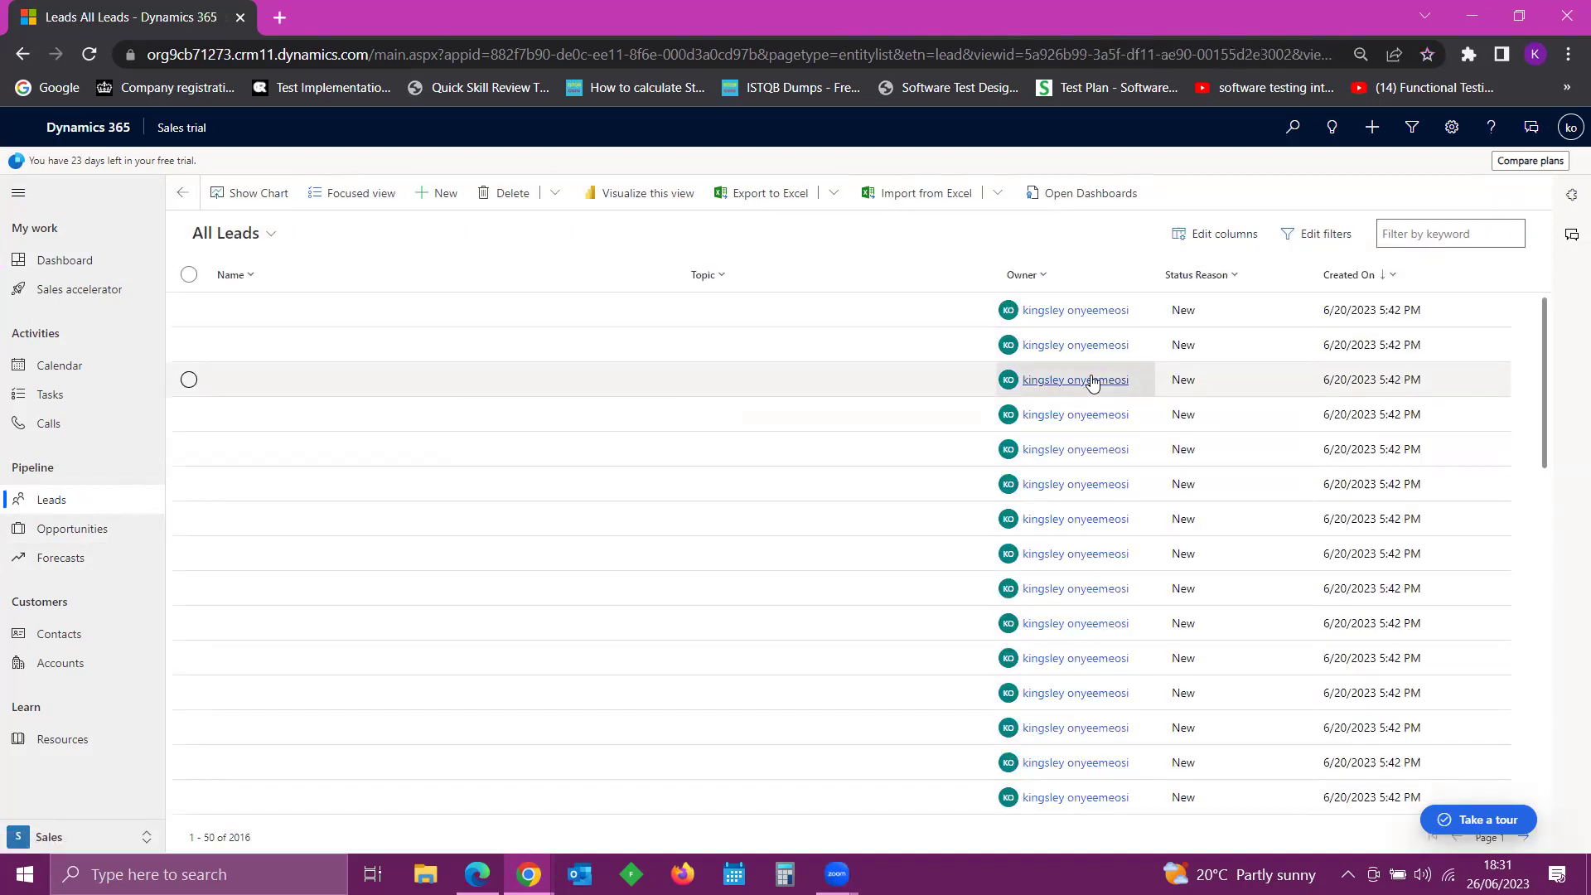
- Reload the All Leads list and look through its 2016 leads
{"action": "scroll", "coordinate": [1085, 414], "scroll_direction": "down", "scroll_amount": 6}
{"action": "scroll", "coordinate": [1090, 424], "scroll_direction": "up", "scroll_amount": 5}
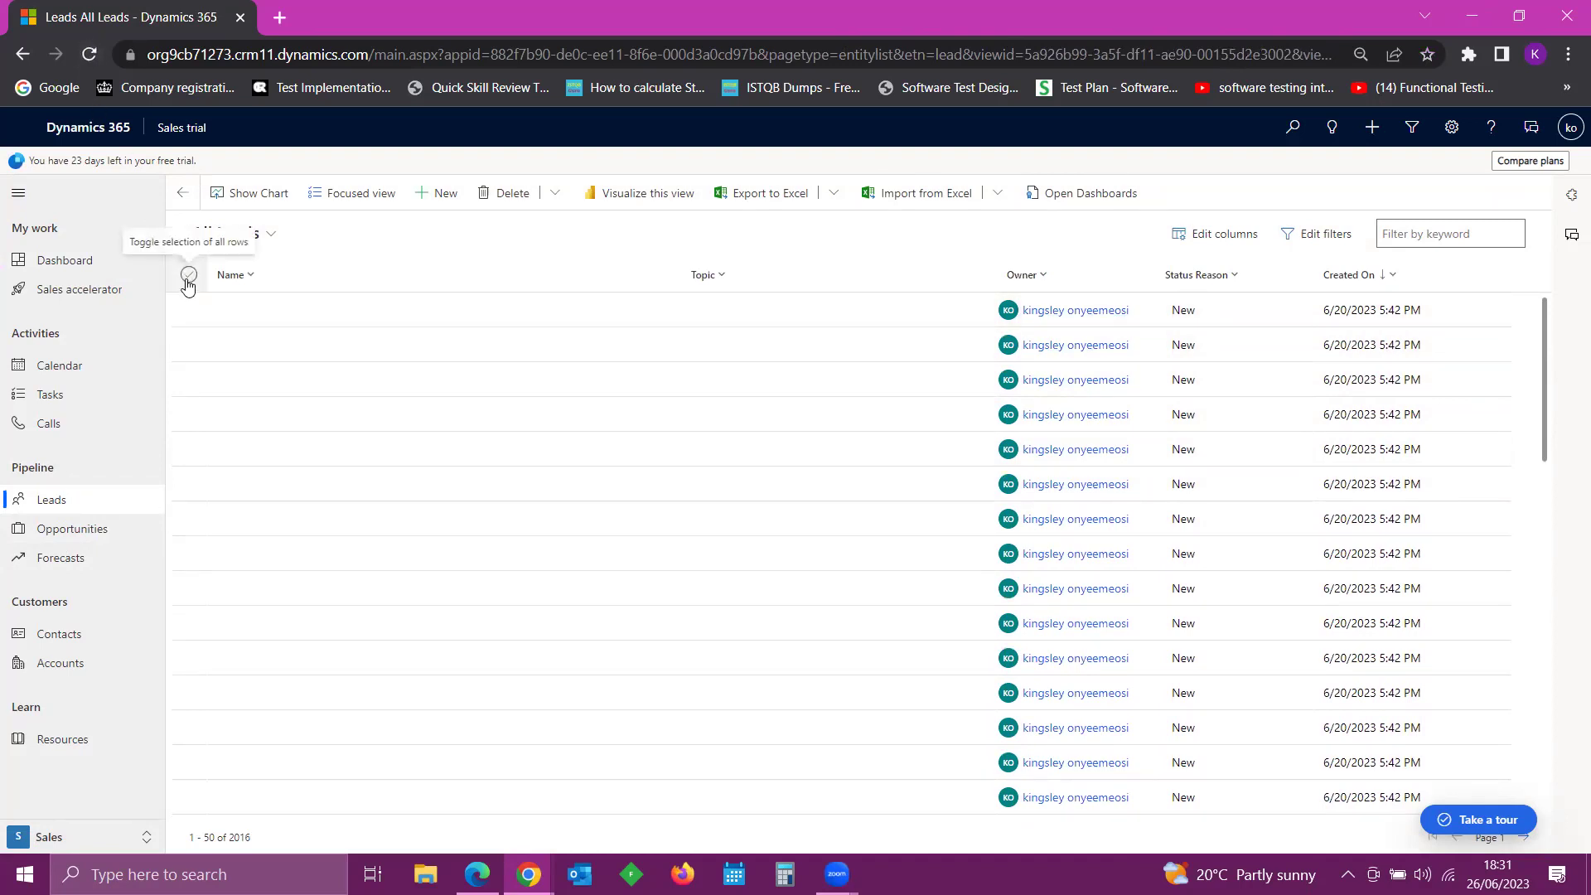
{"action": "left_click", "coordinate": [100, 58]}
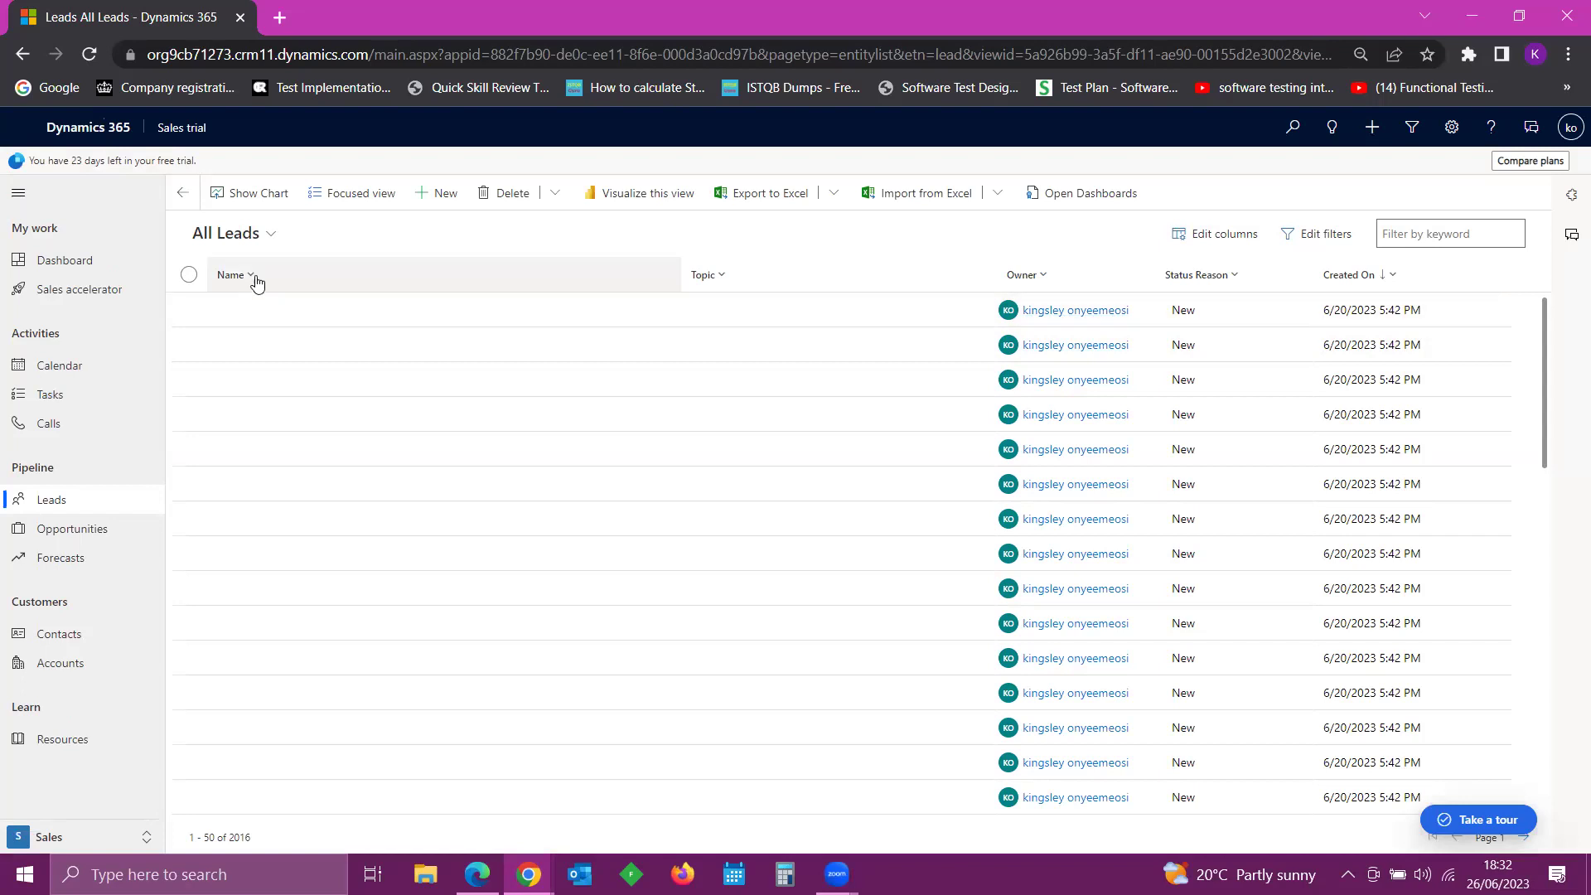
{"action": "left_click", "coordinate": [276, 249]}
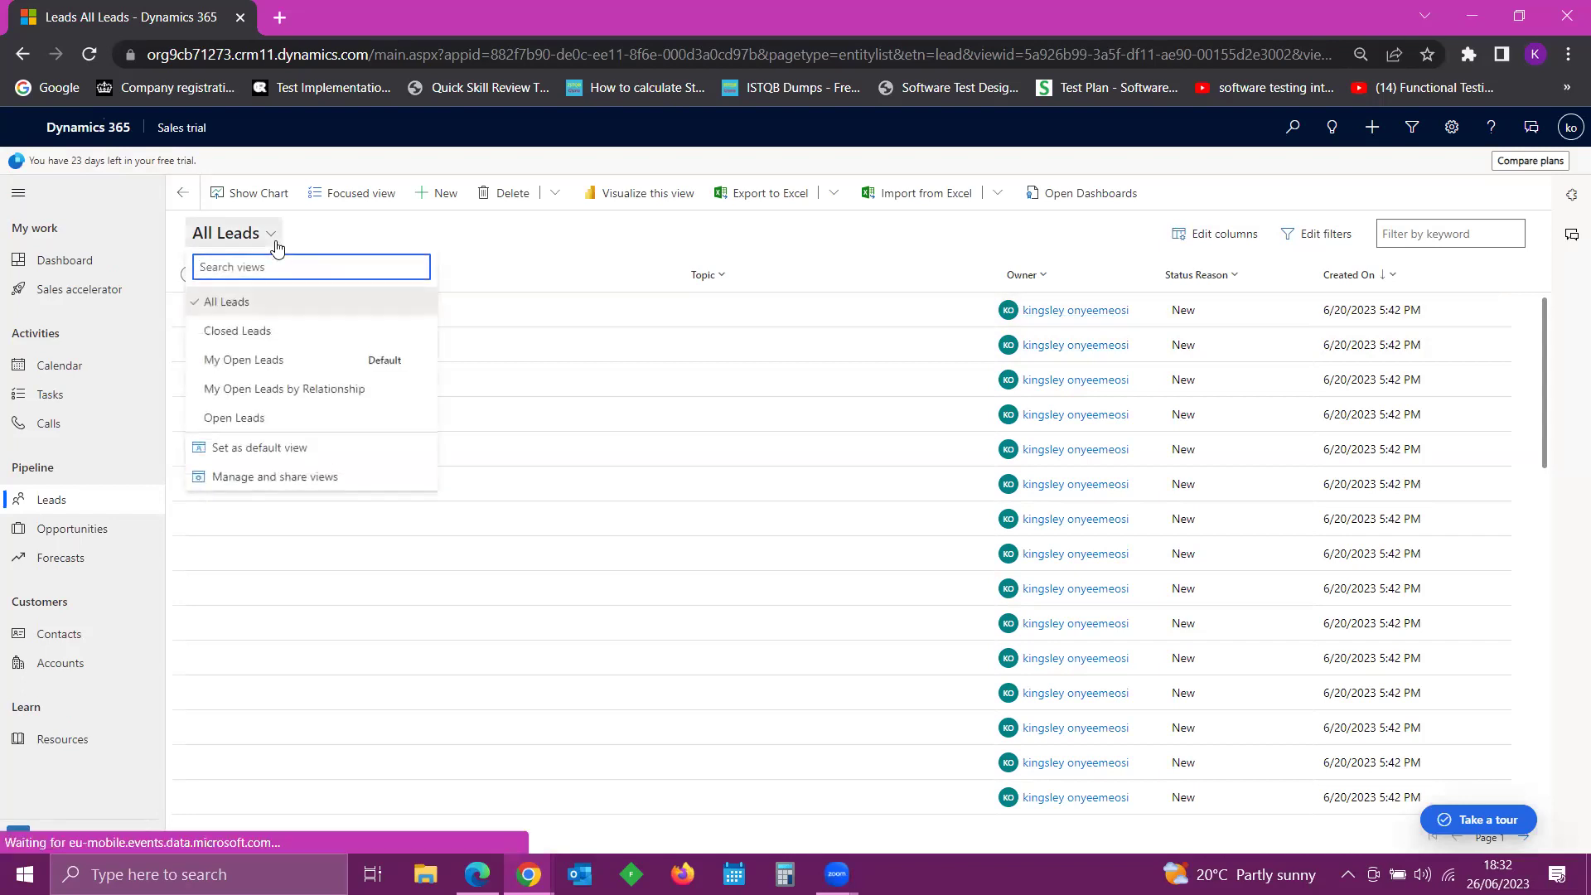
{"action": "left_click", "coordinate": [277, 249]}
{"action": "scroll", "coordinate": [933, 530], "scroll_direction": "down", "scroll_amount": 5}
{"action": "scroll", "coordinate": [933, 535], "scroll_direction": "down", "scroll_amount": 10}
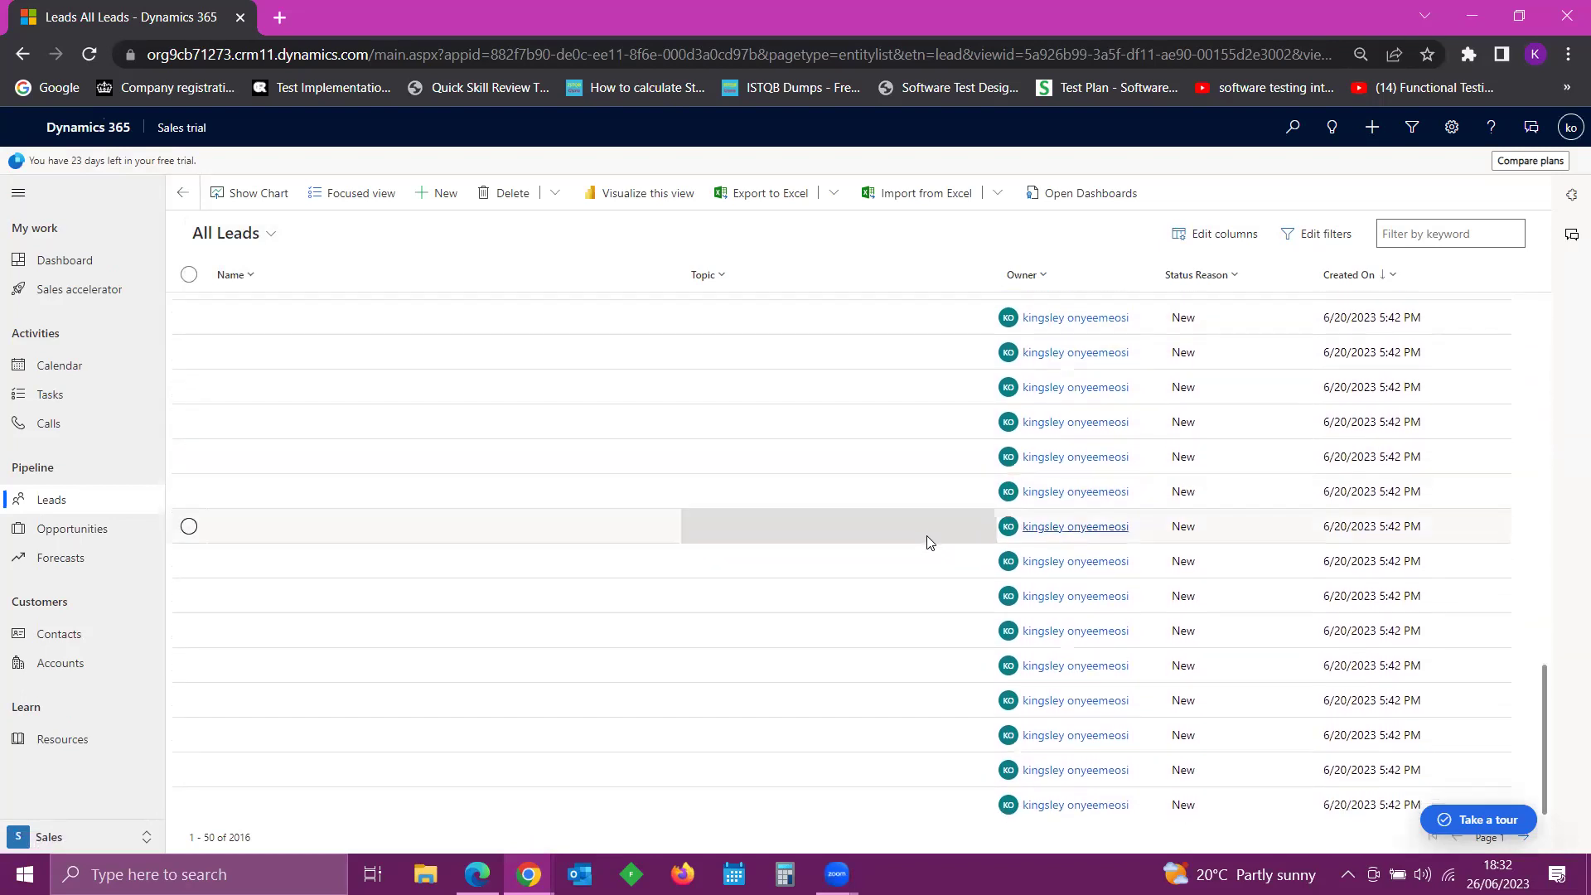
{"action": "scroll", "coordinate": [920, 522], "scroll_direction": "up", "scroll_amount": 15}
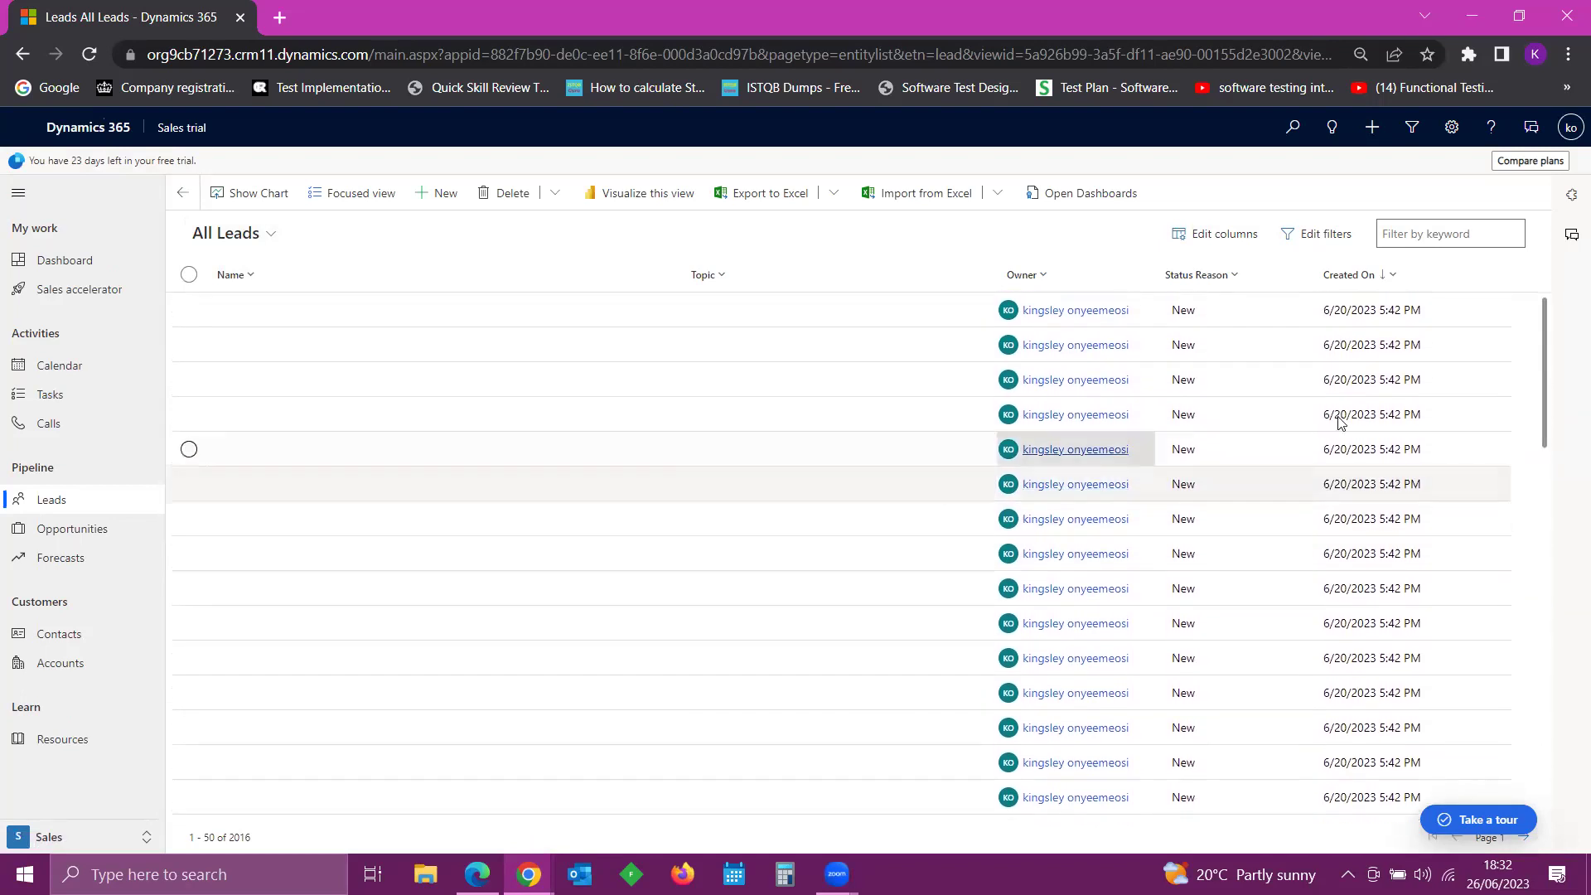
- Look over the first lead owner's user record, then go back to the Leads list
{"action": "left_click", "coordinate": [1075, 311]}
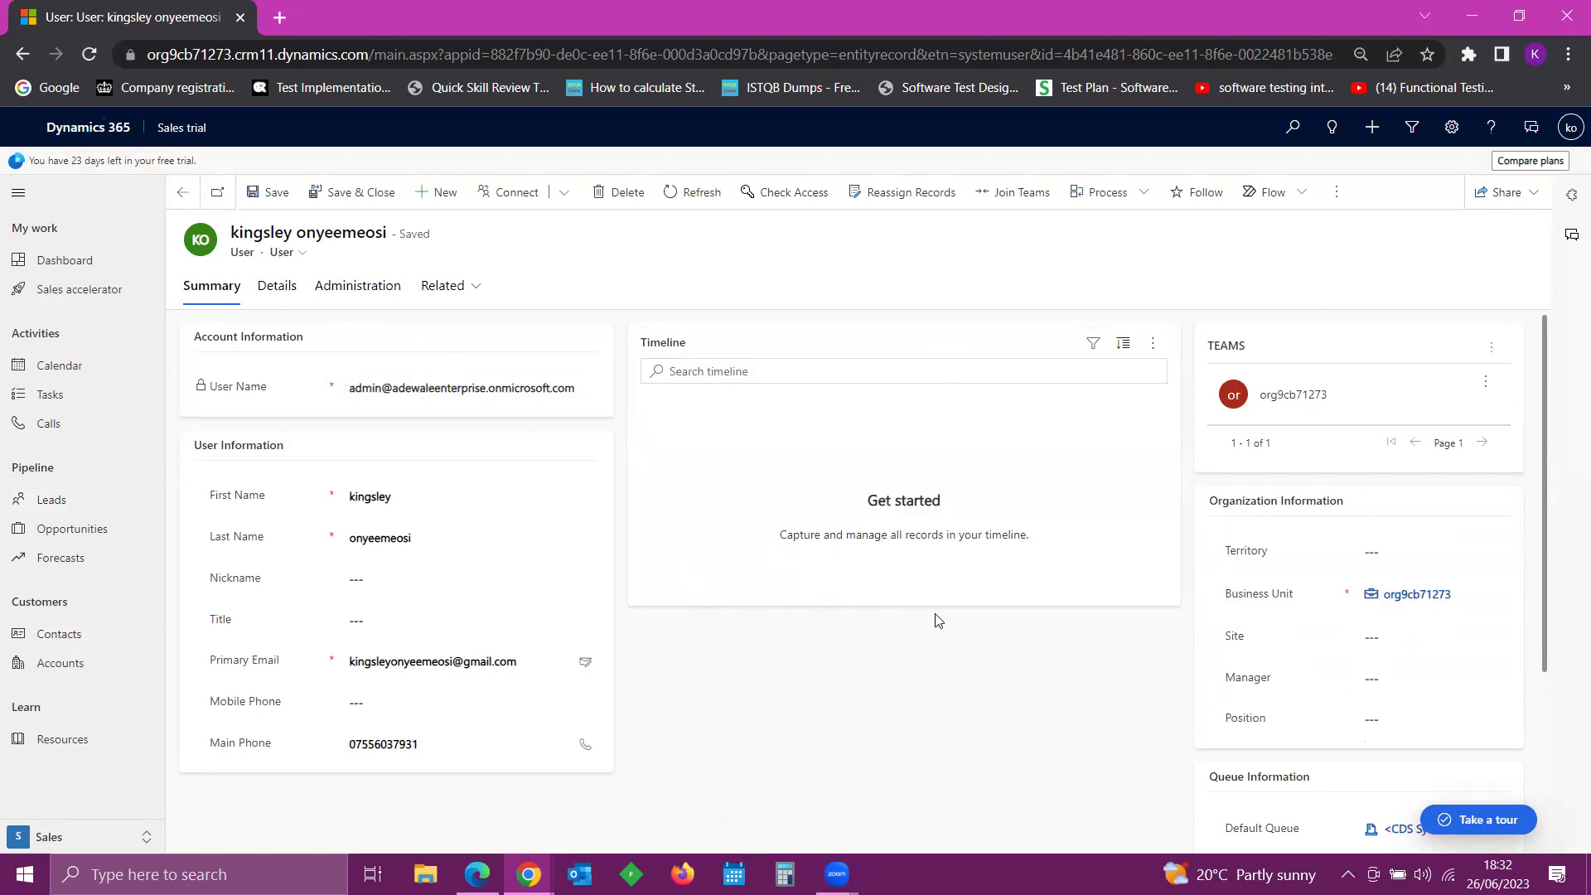
{"action": "scroll", "coordinate": [938, 629], "scroll_direction": "down", "scroll_amount": 1}
{"action": "scroll", "coordinate": [938, 632], "scroll_direction": "down", "scroll_amount": 2}
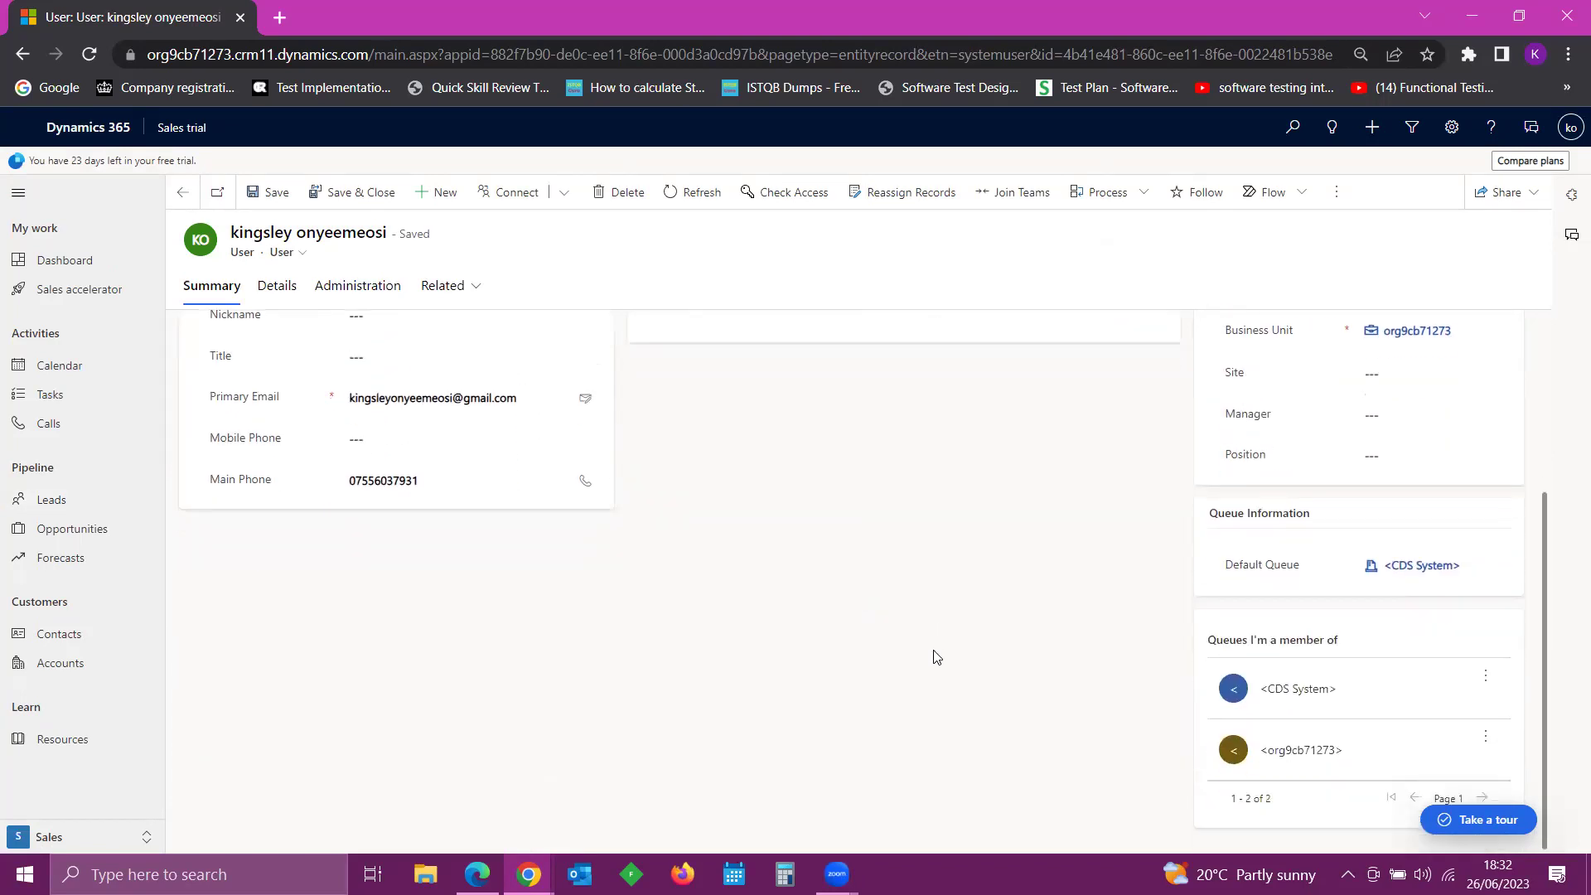
{"action": "scroll", "coordinate": [936, 627], "scroll_direction": "up", "scroll_amount": 3}
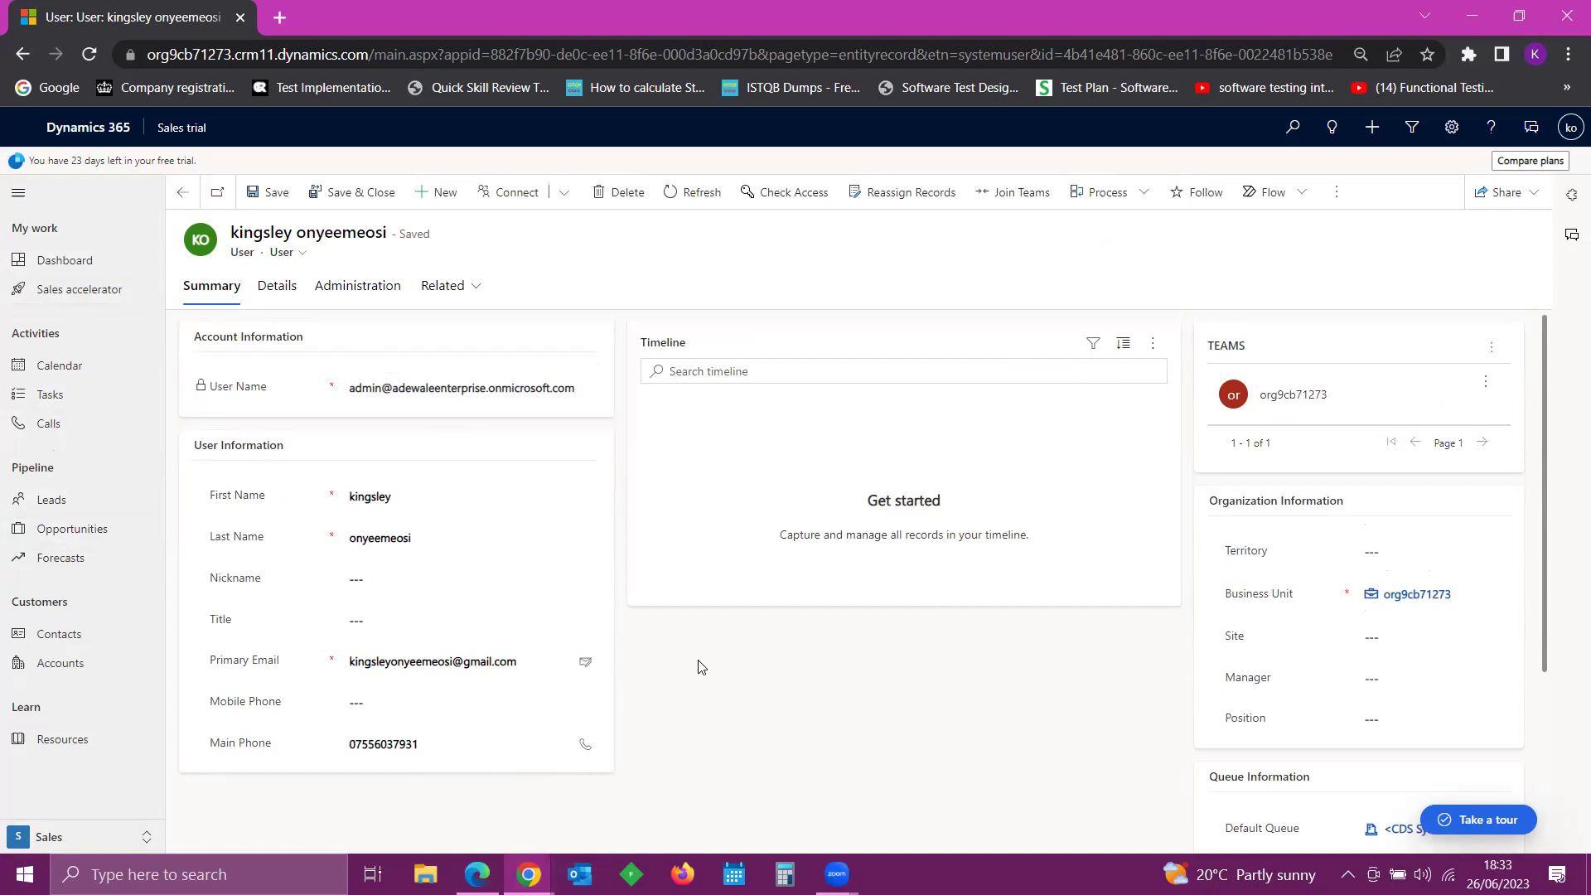
{"action": "left_click", "coordinate": [69, 508]}
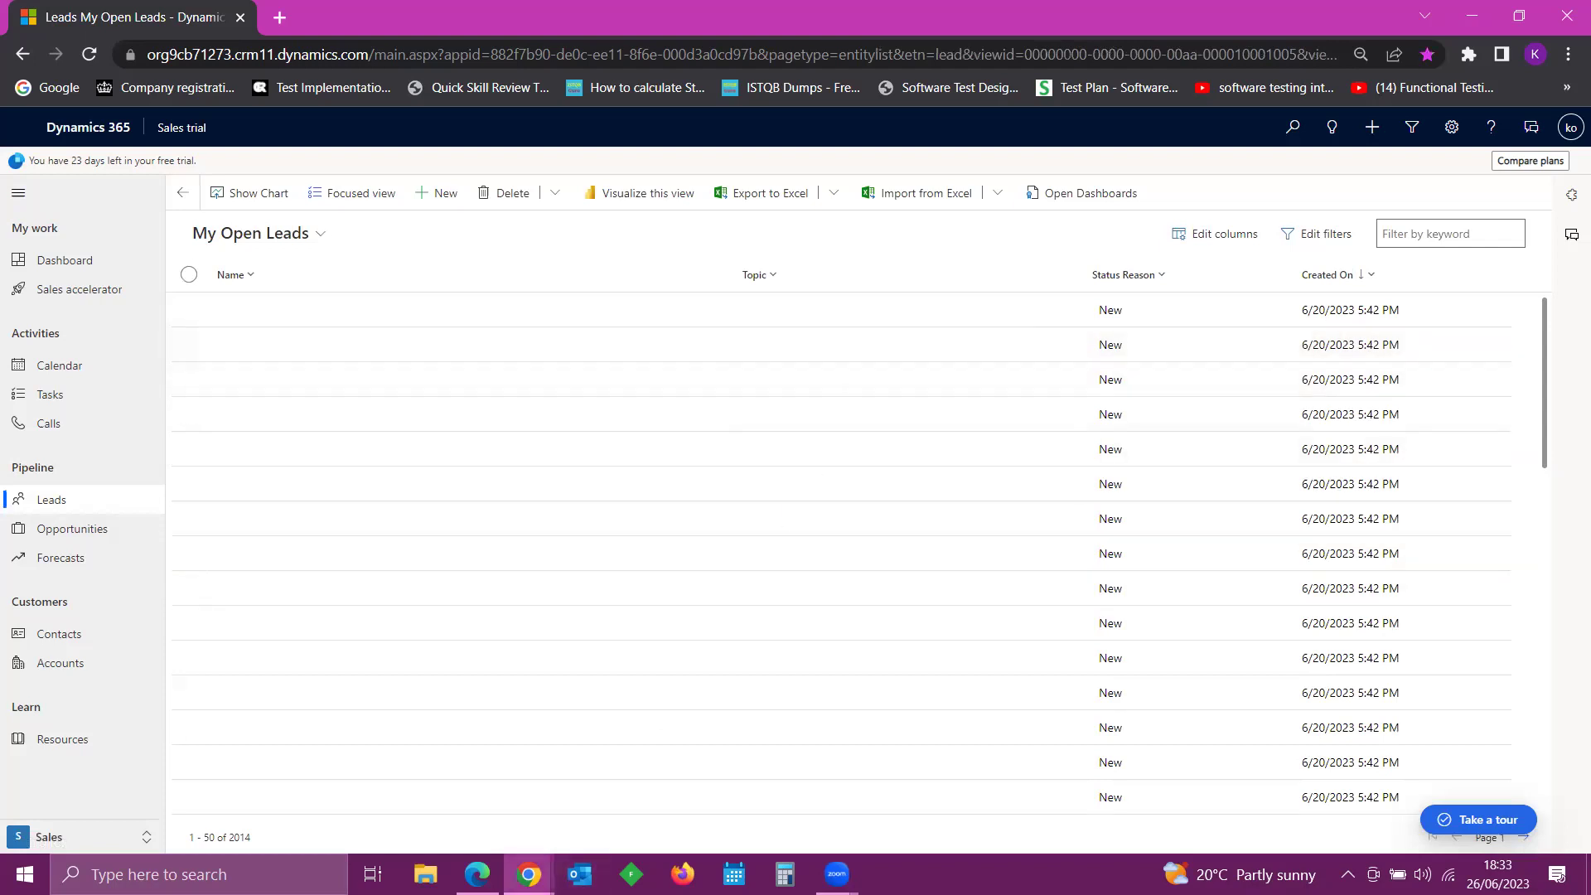
- Select one lead's checkbox in the grid, then bring the Zoom meeting window forward
{"action": "mouse_move", "coordinate": [529, 874]}
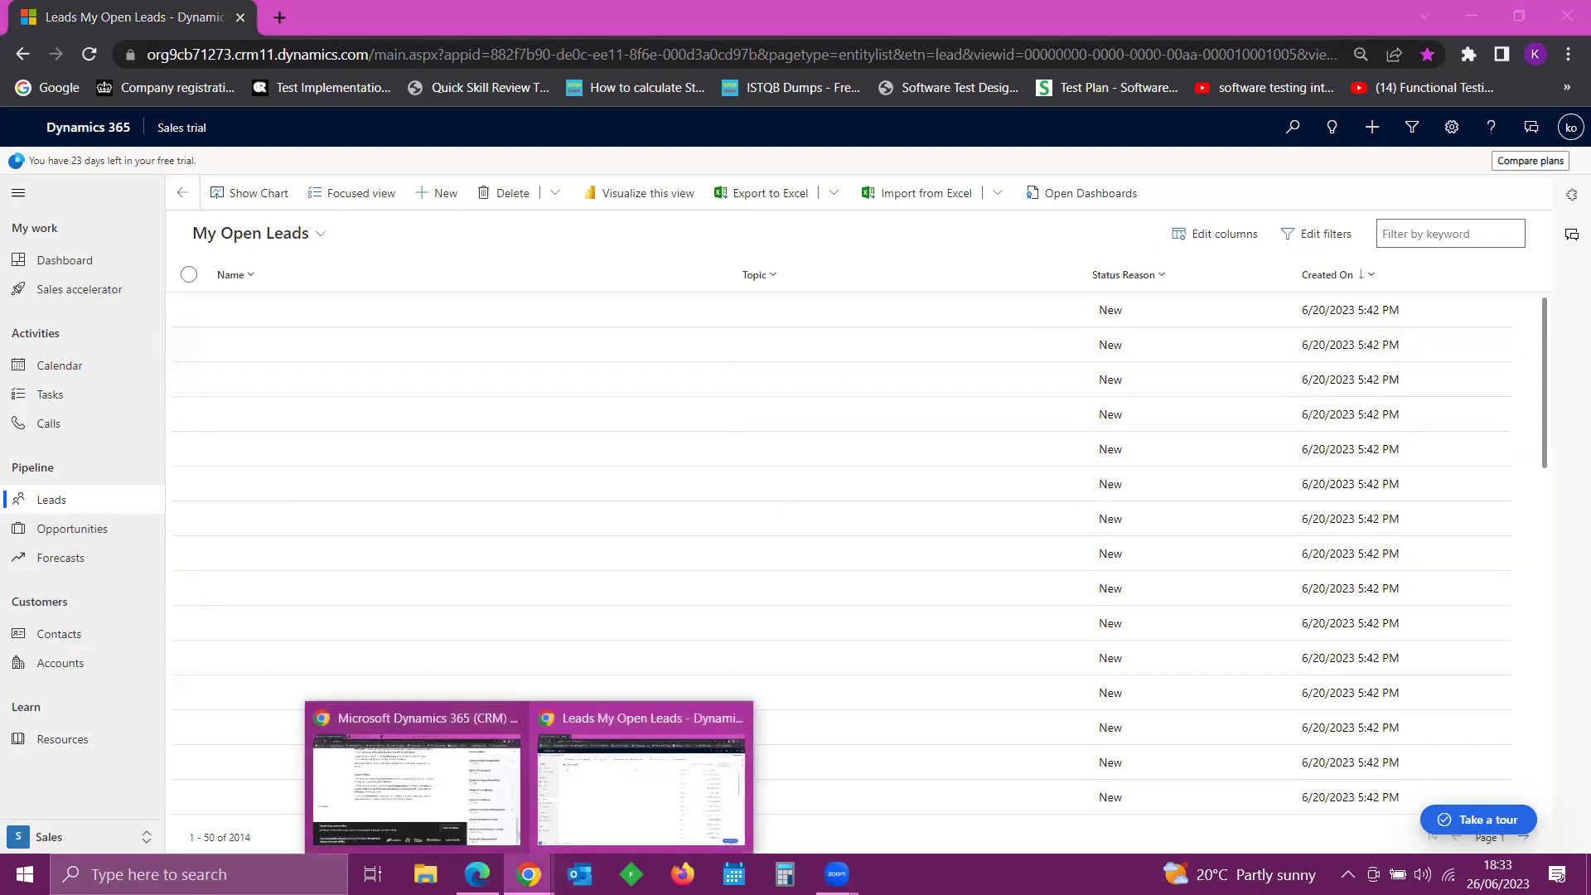
{"action": "left_click", "coordinate": [866, 517]}
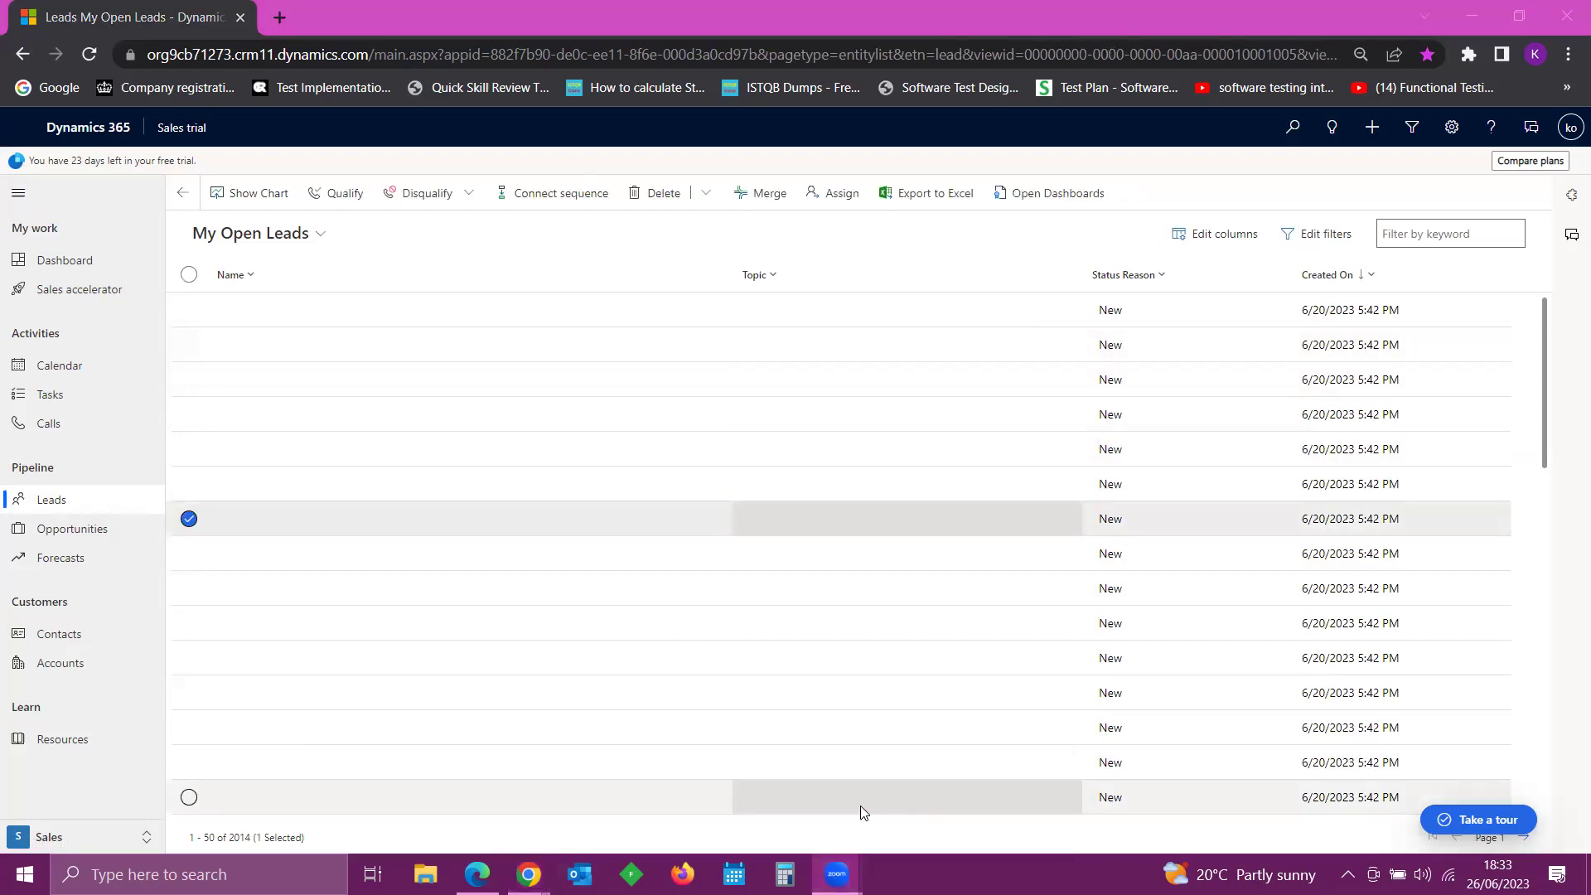
{"action": "mouse_move", "coordinate": [837, 874]}
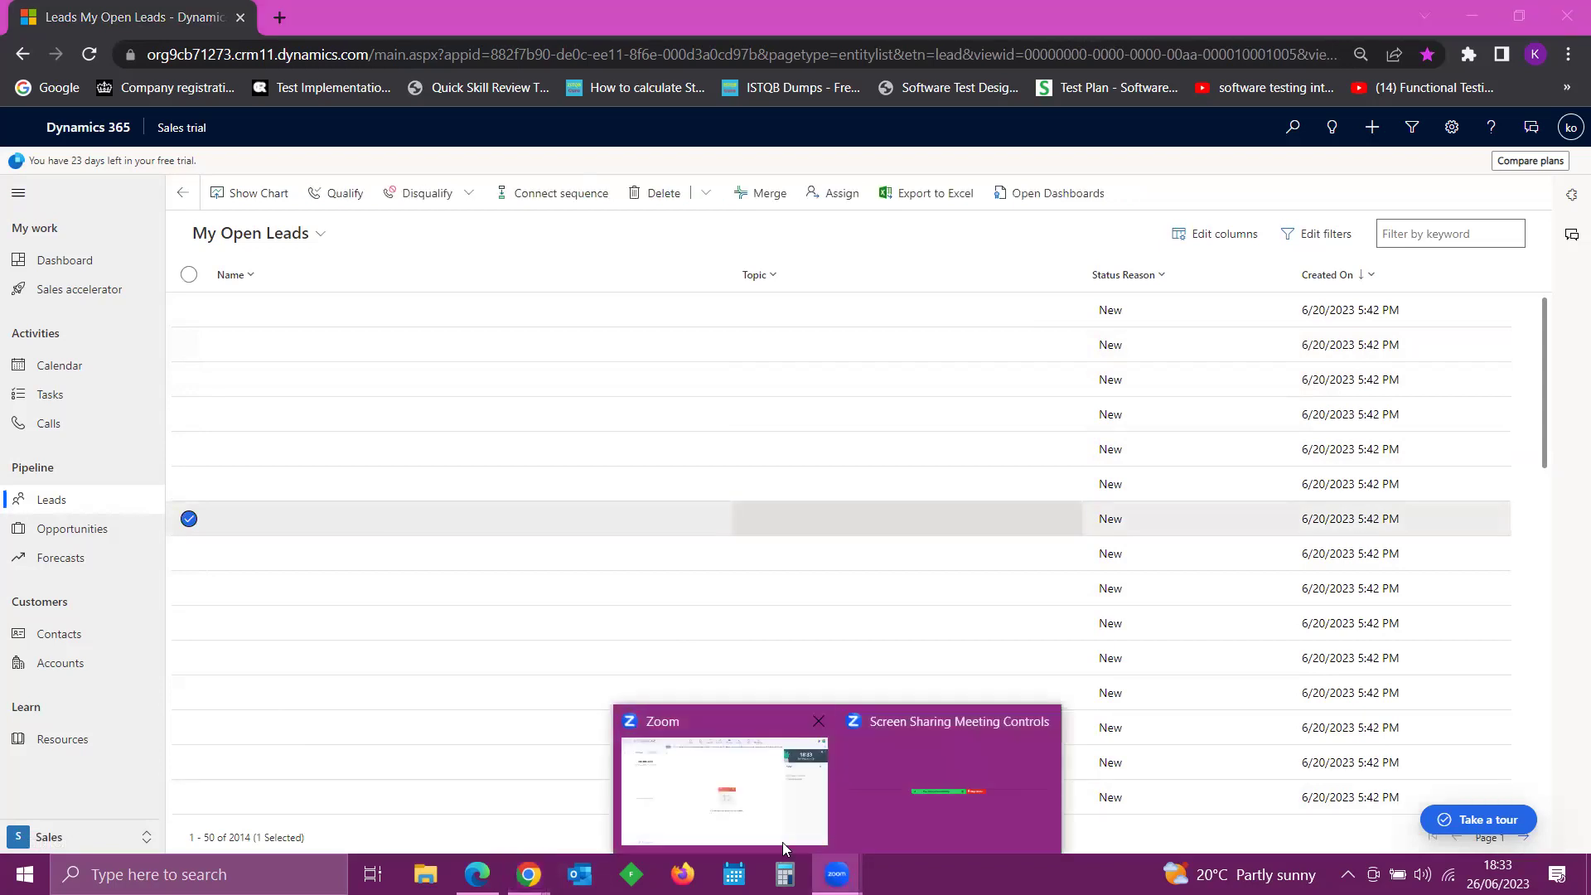
{"action": "left_click", "coordinate": [733, 819]}
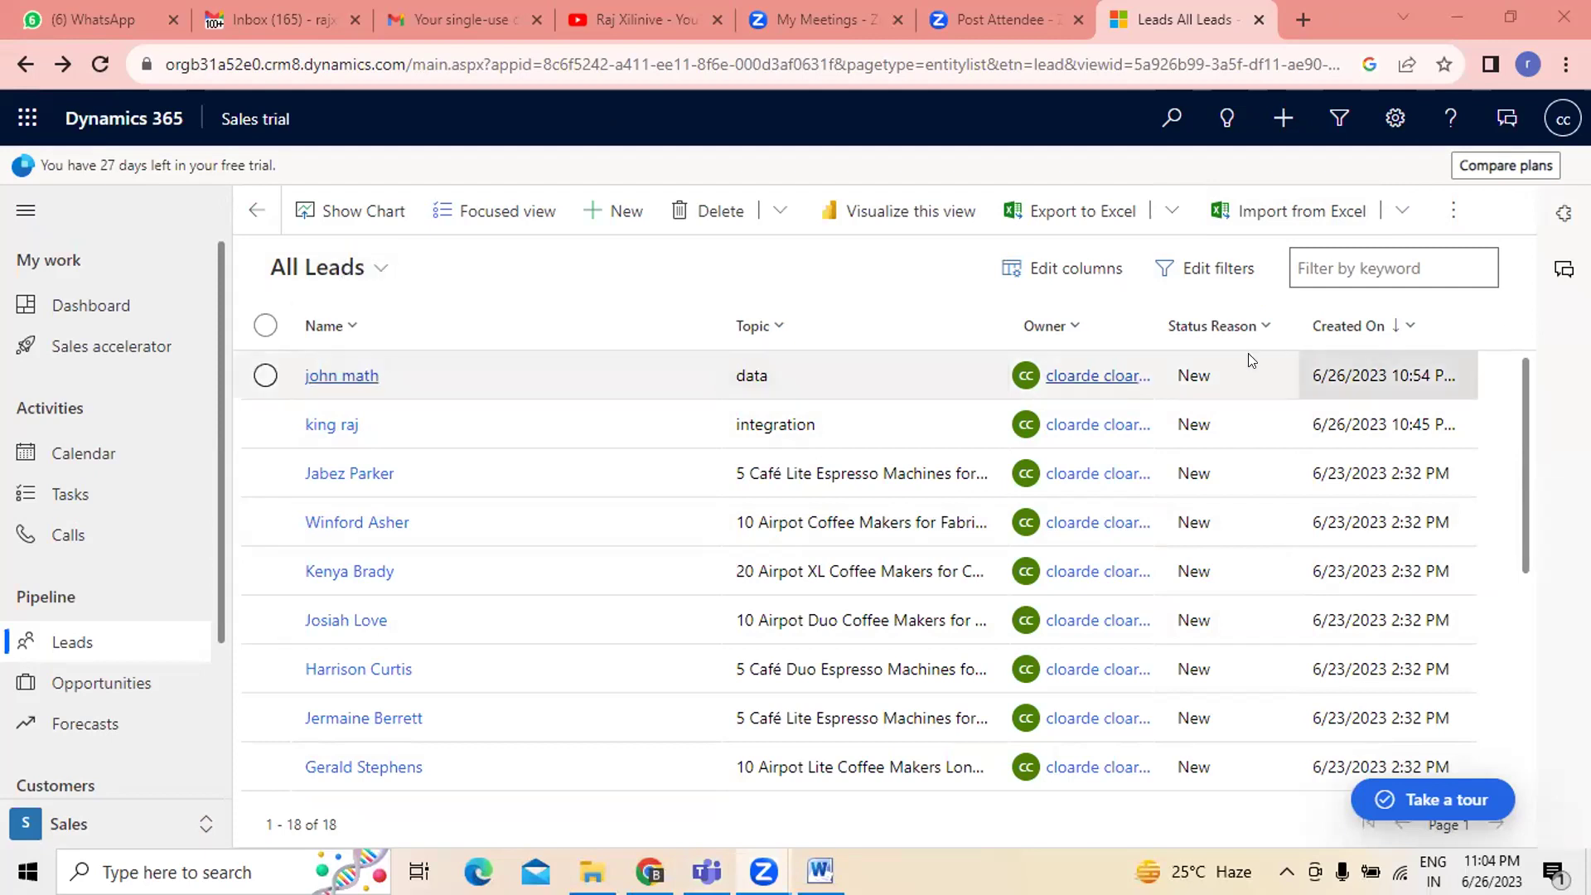
- Open the Edit filters panel for the All Leads view
{"action": "left_click", "coordinate": [1216, 268]}
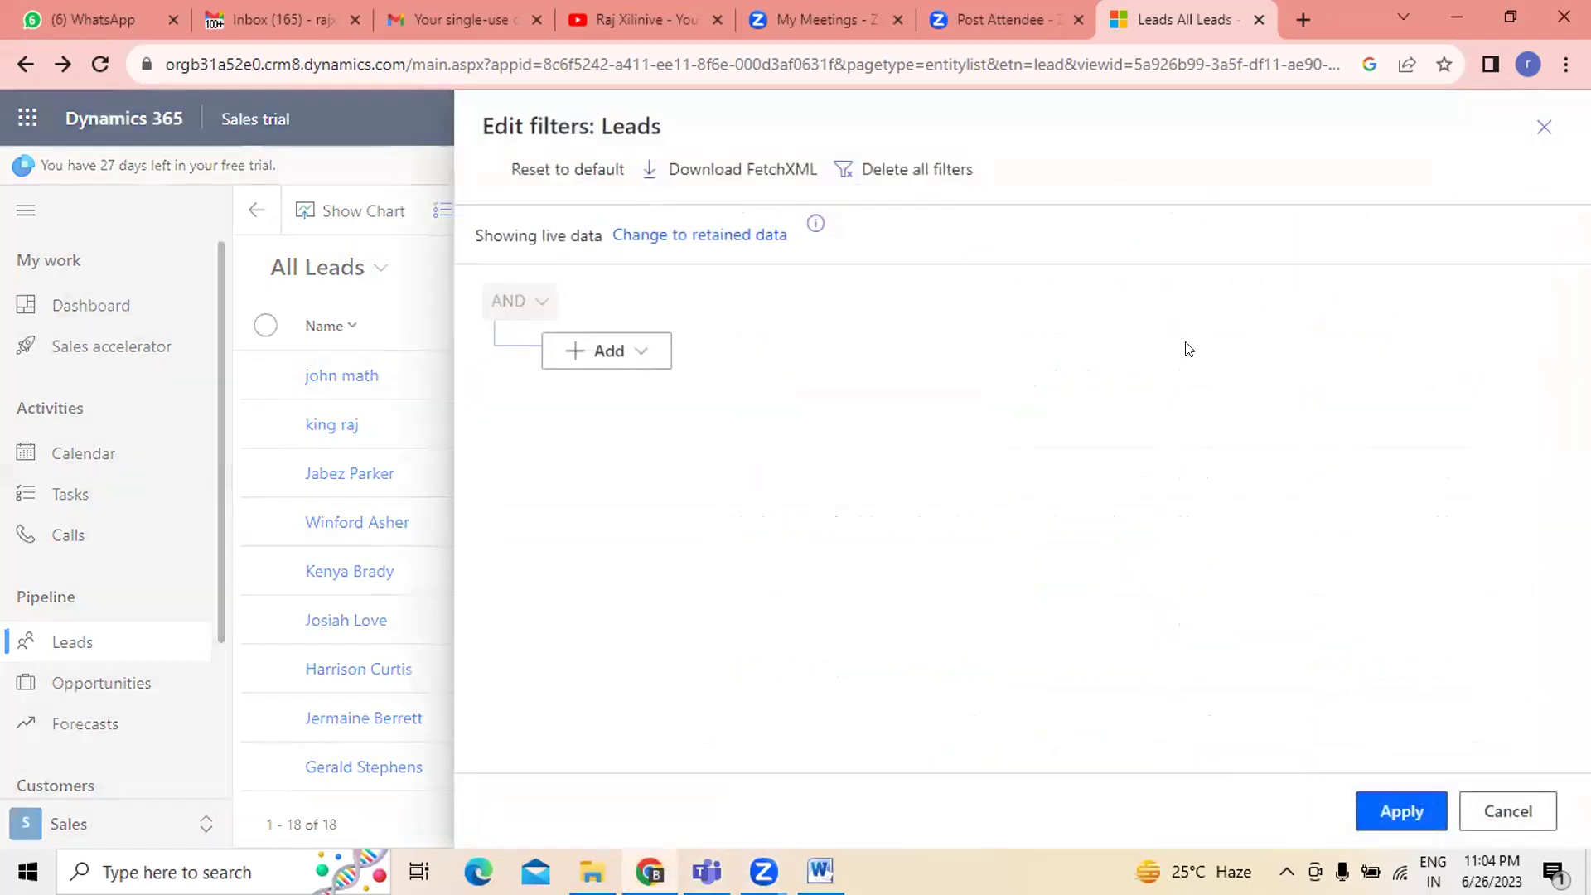
- Add a new AND group with one empty condition row to the All Leads filters
{"action": "left_click", "coordinate": [637, 350]}
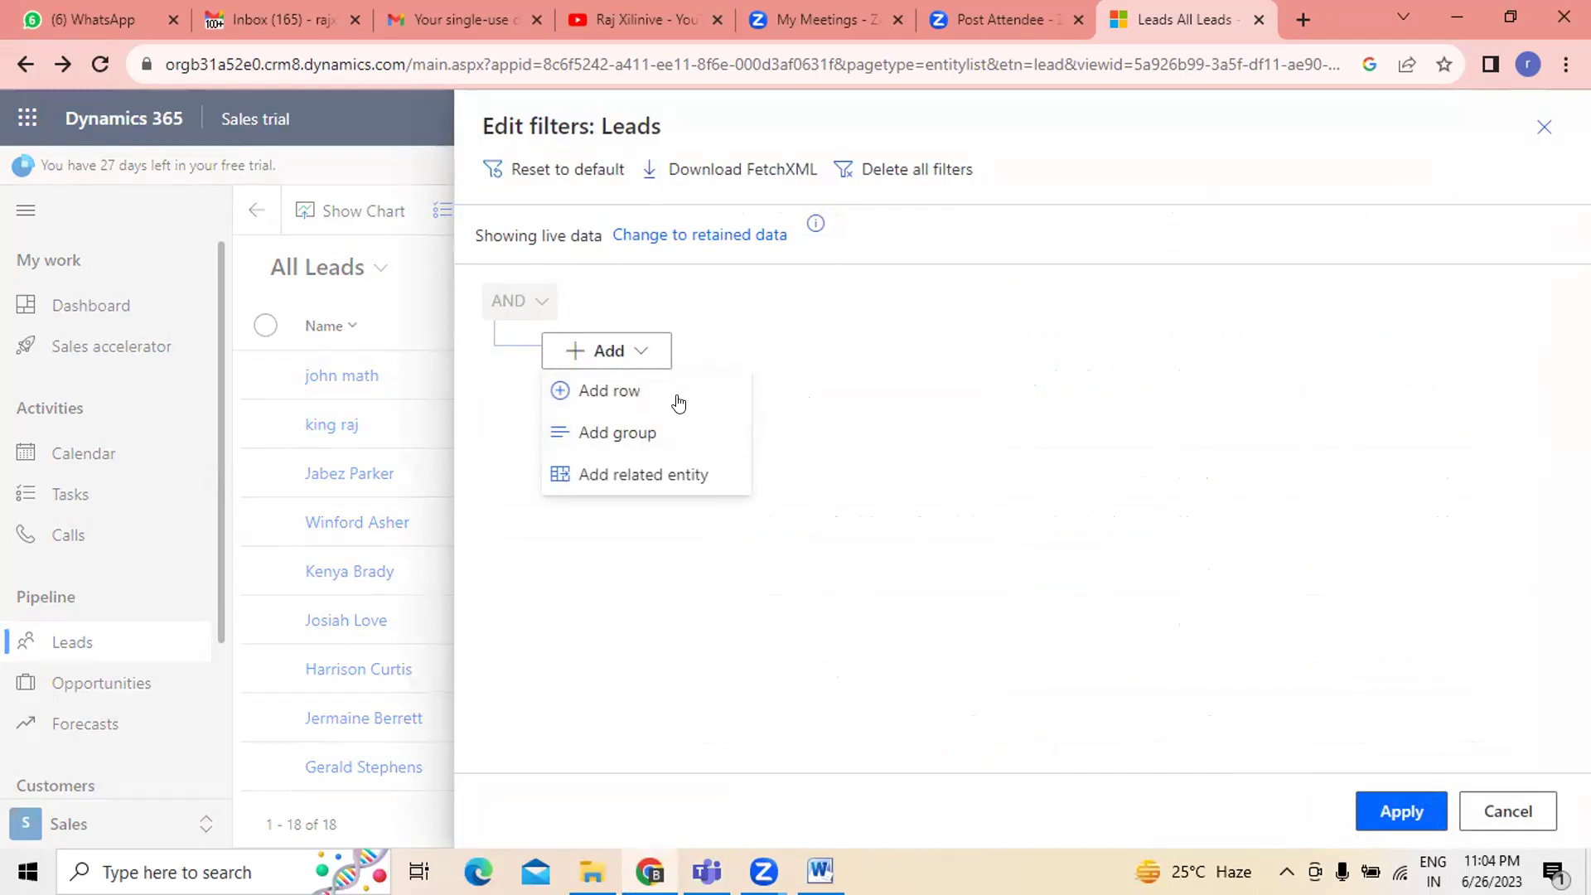
{"action": "left_click", "coordinate": [644, 437]}
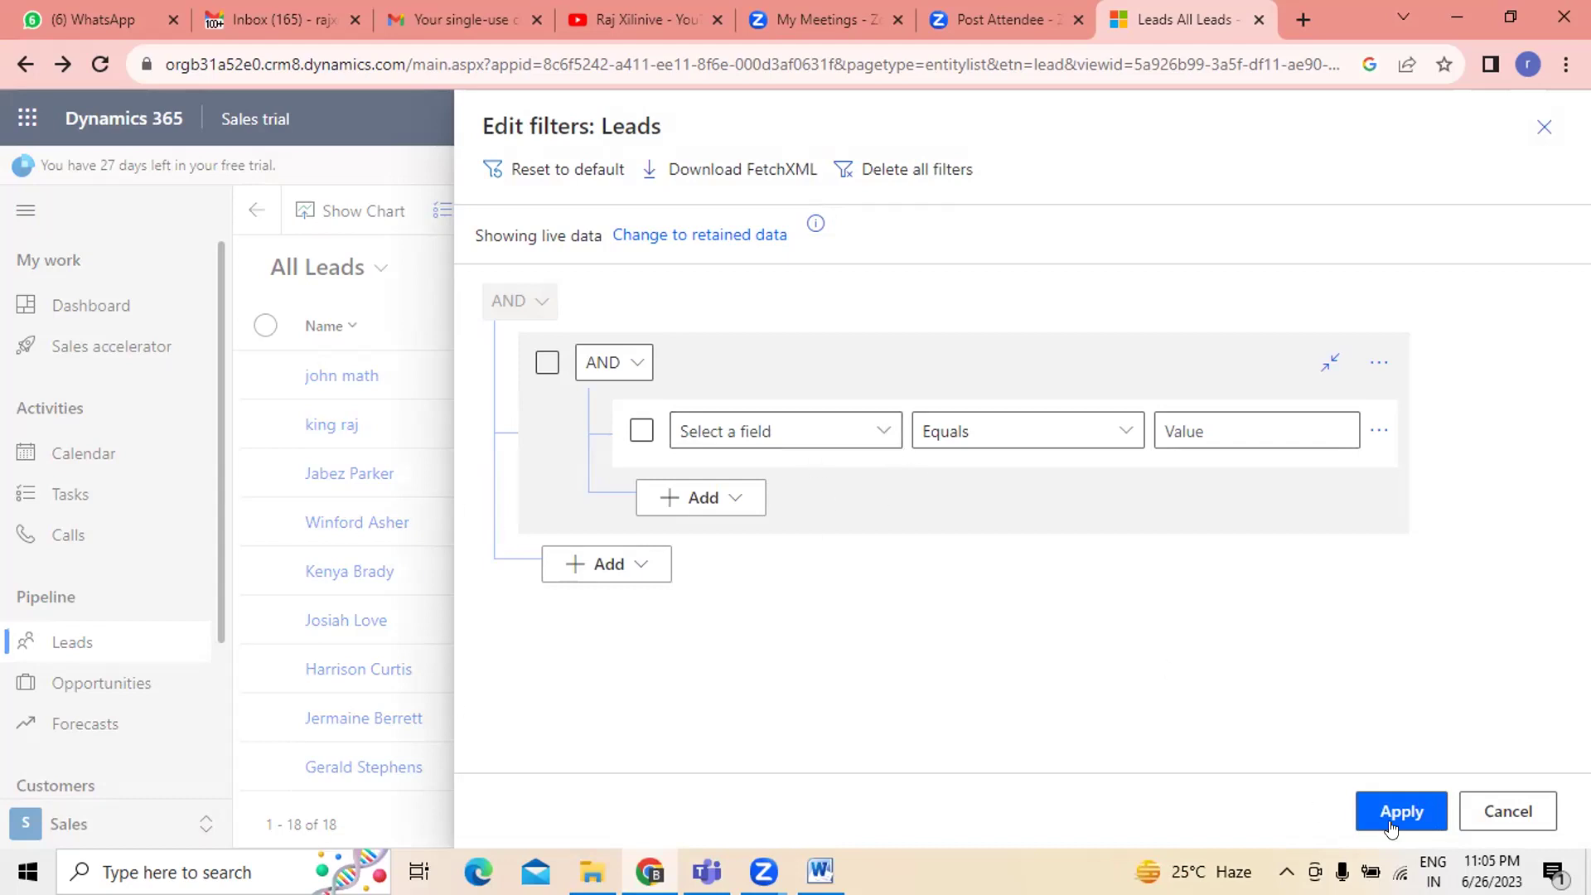
- Discard the unfinished filter edits and reload the All Leads view
{"action": "left_click", "coordinate": [1496, 810]}
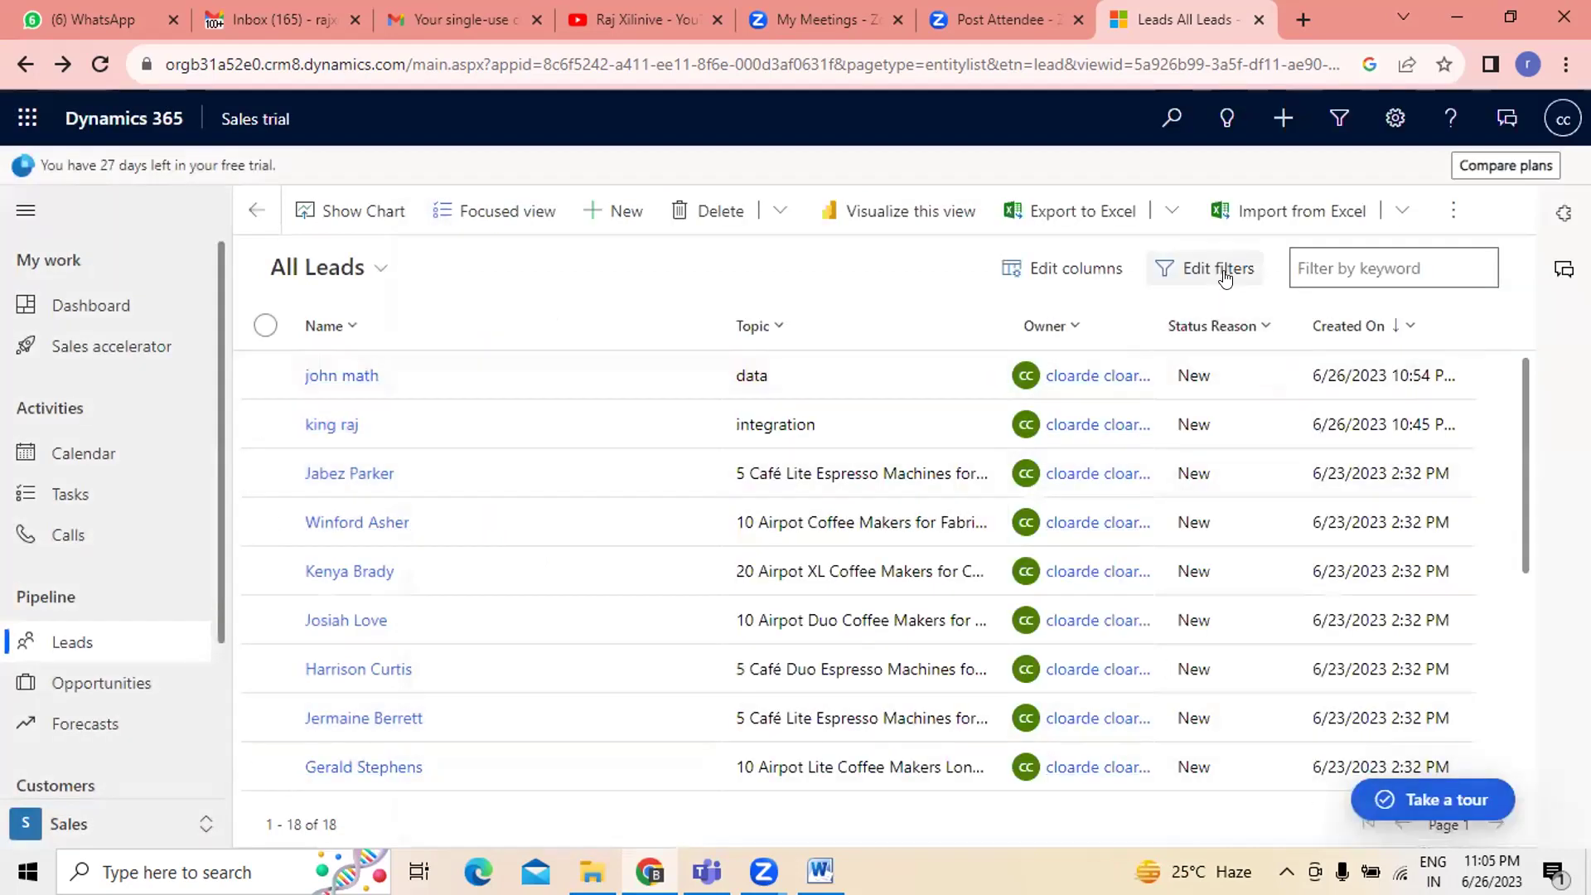
{"action": "left_click", "coordinate": [370, 277]}
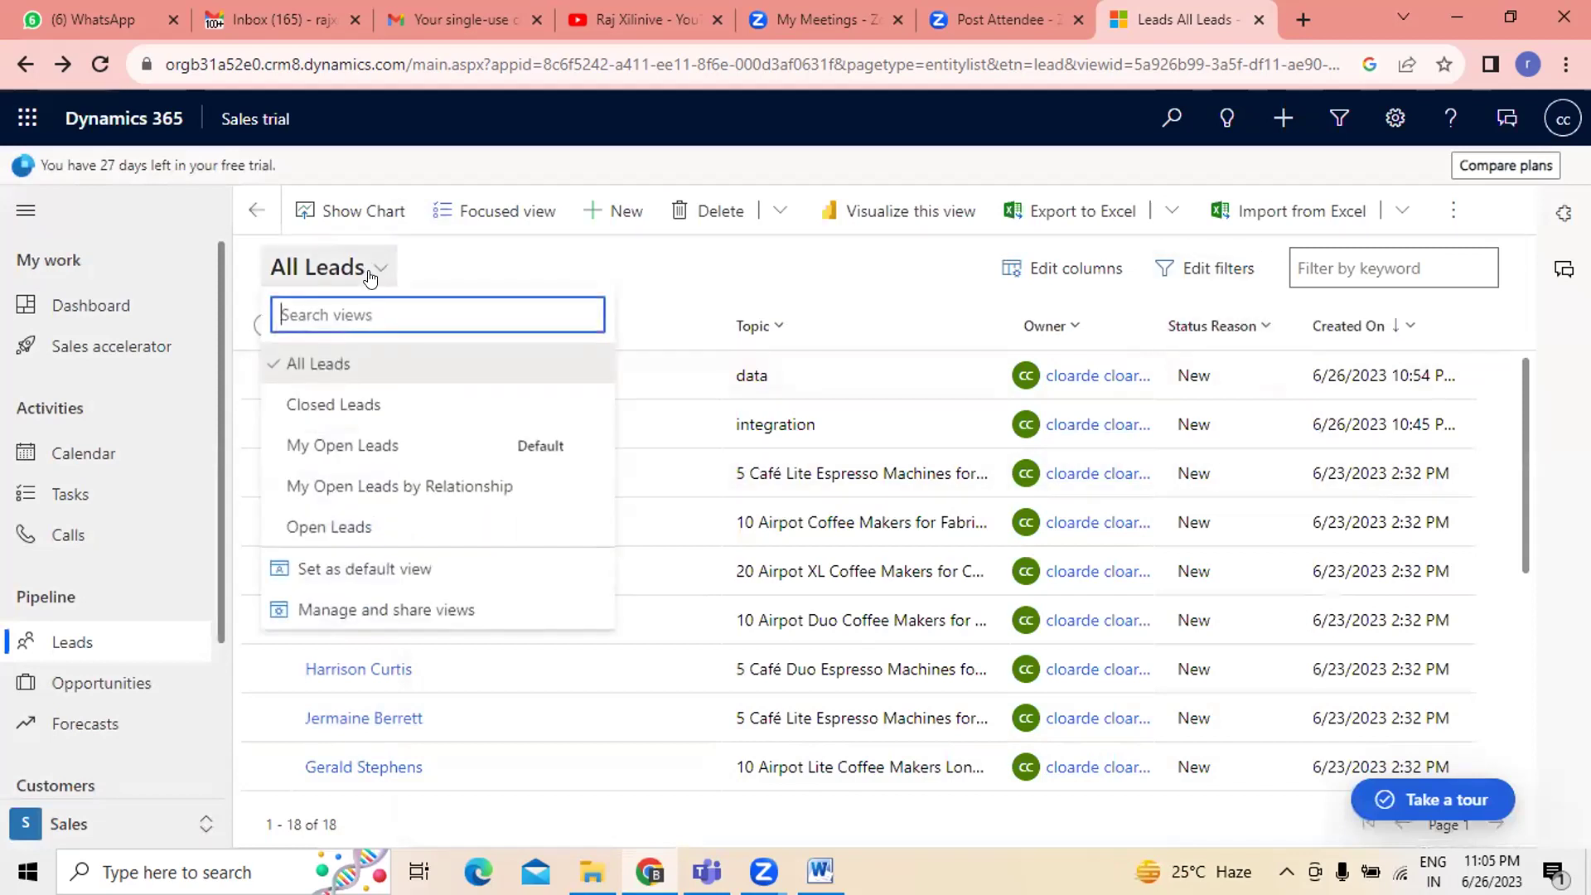
{"action": "left_click", "coordinate": [342, 356]}
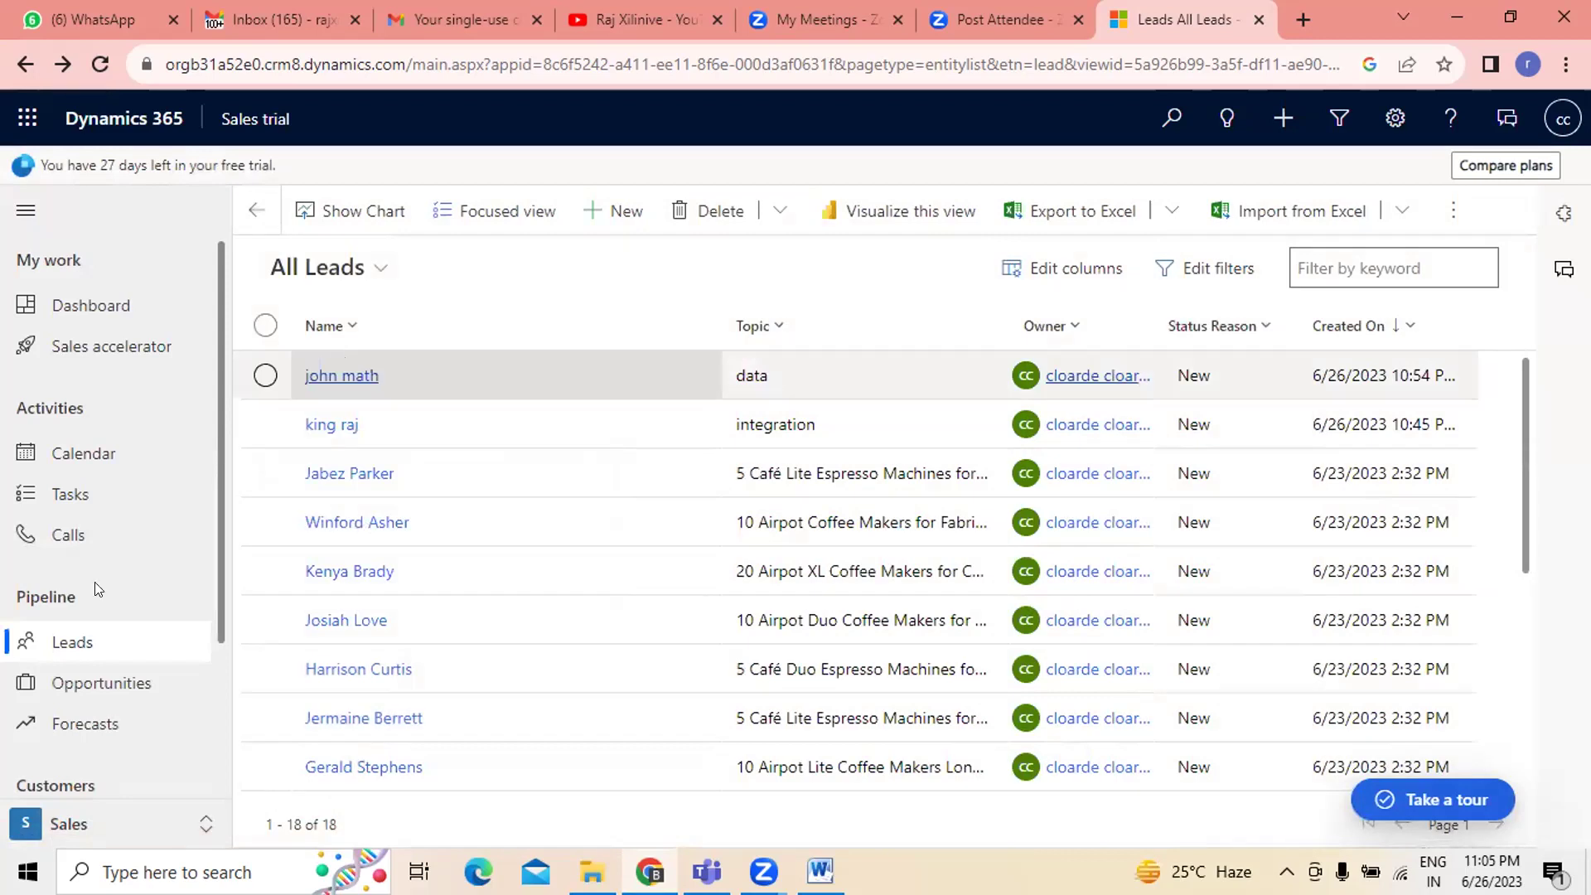
- Add a new condition group in Edit filters, browse the lead fields, then discard it
{"action": "left_click", "coordinate": [1239, 272]}
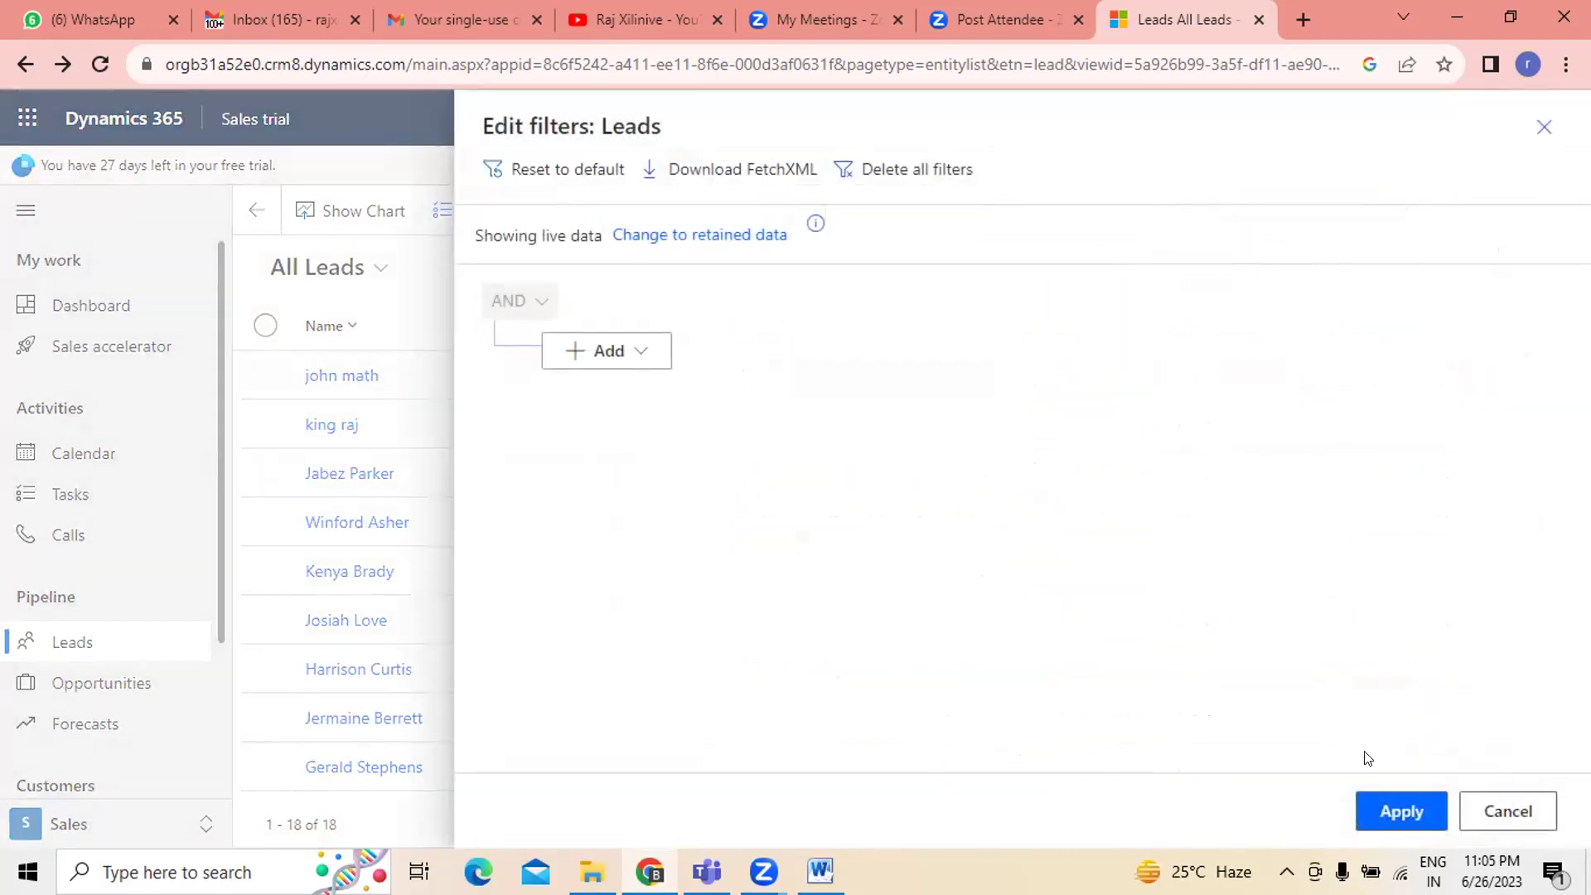
{"action": "left_click", "coordinate": [643, 362]}
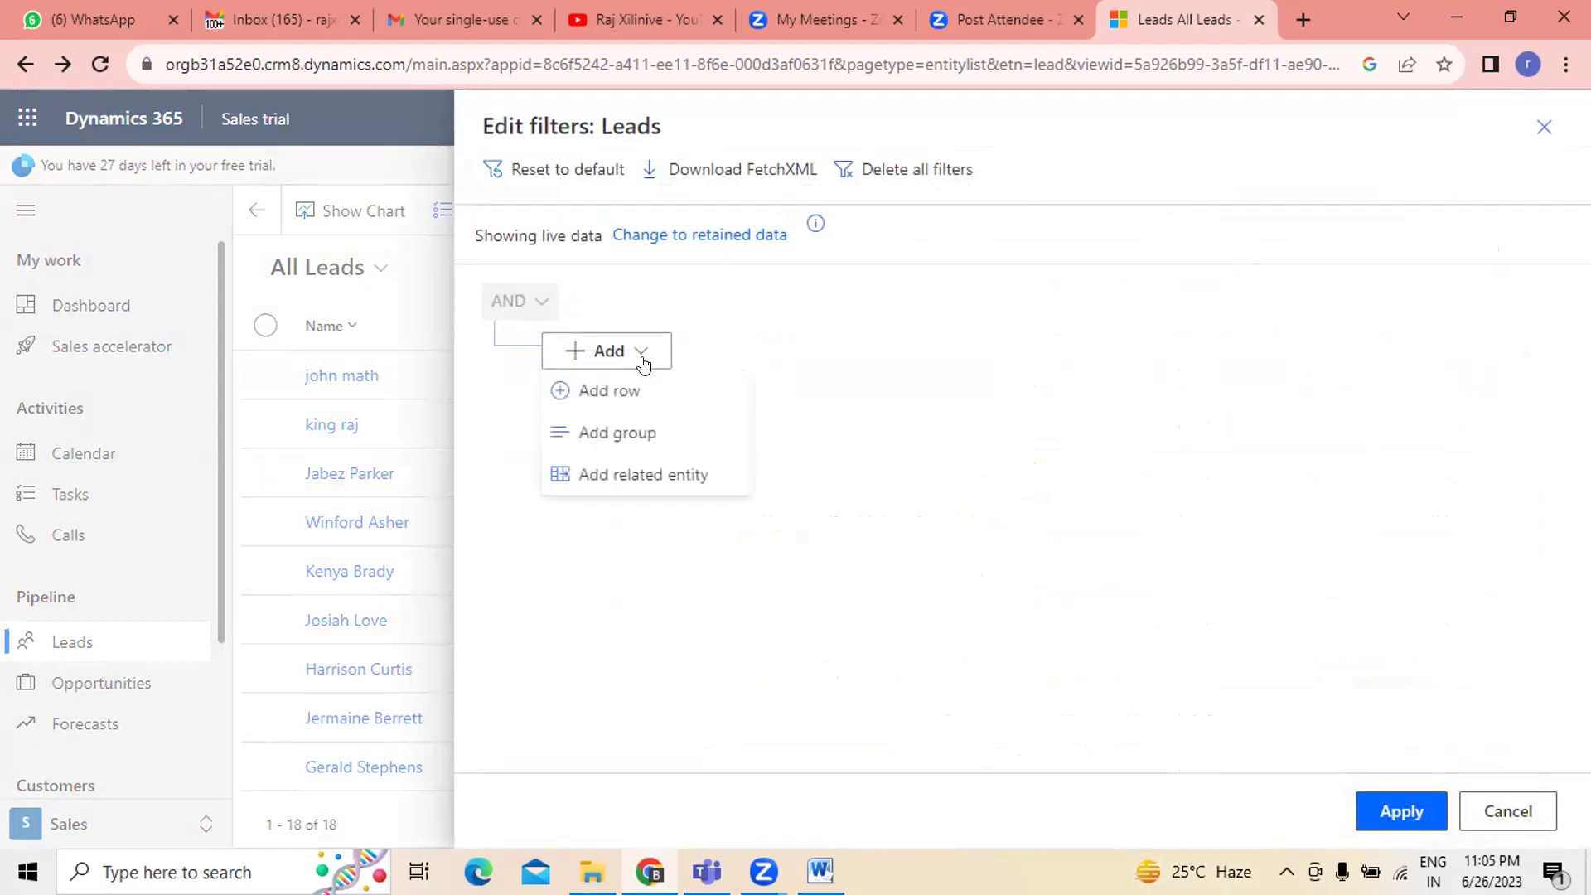
{"action": "left_click", "coordinate": [609, 432]}
{"action": "left_click", "coordinate": [884, 432]}
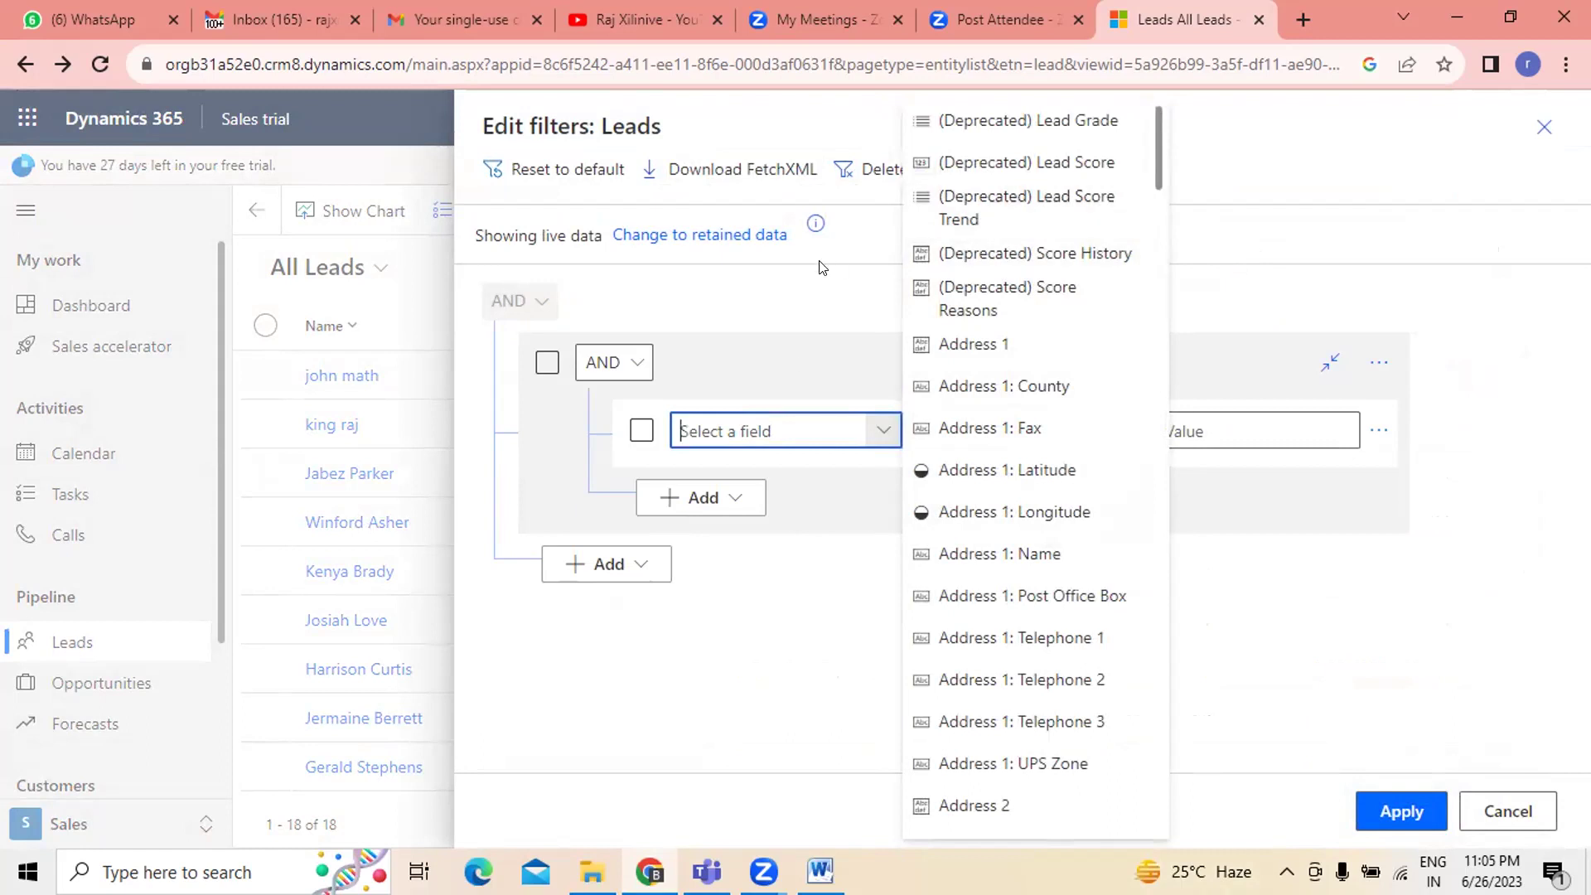
{"action": "key", "text": "Down"}
{"action": "key", "text": "Down"}
{"action": "left_click", "coordinate": [1508, 810]}
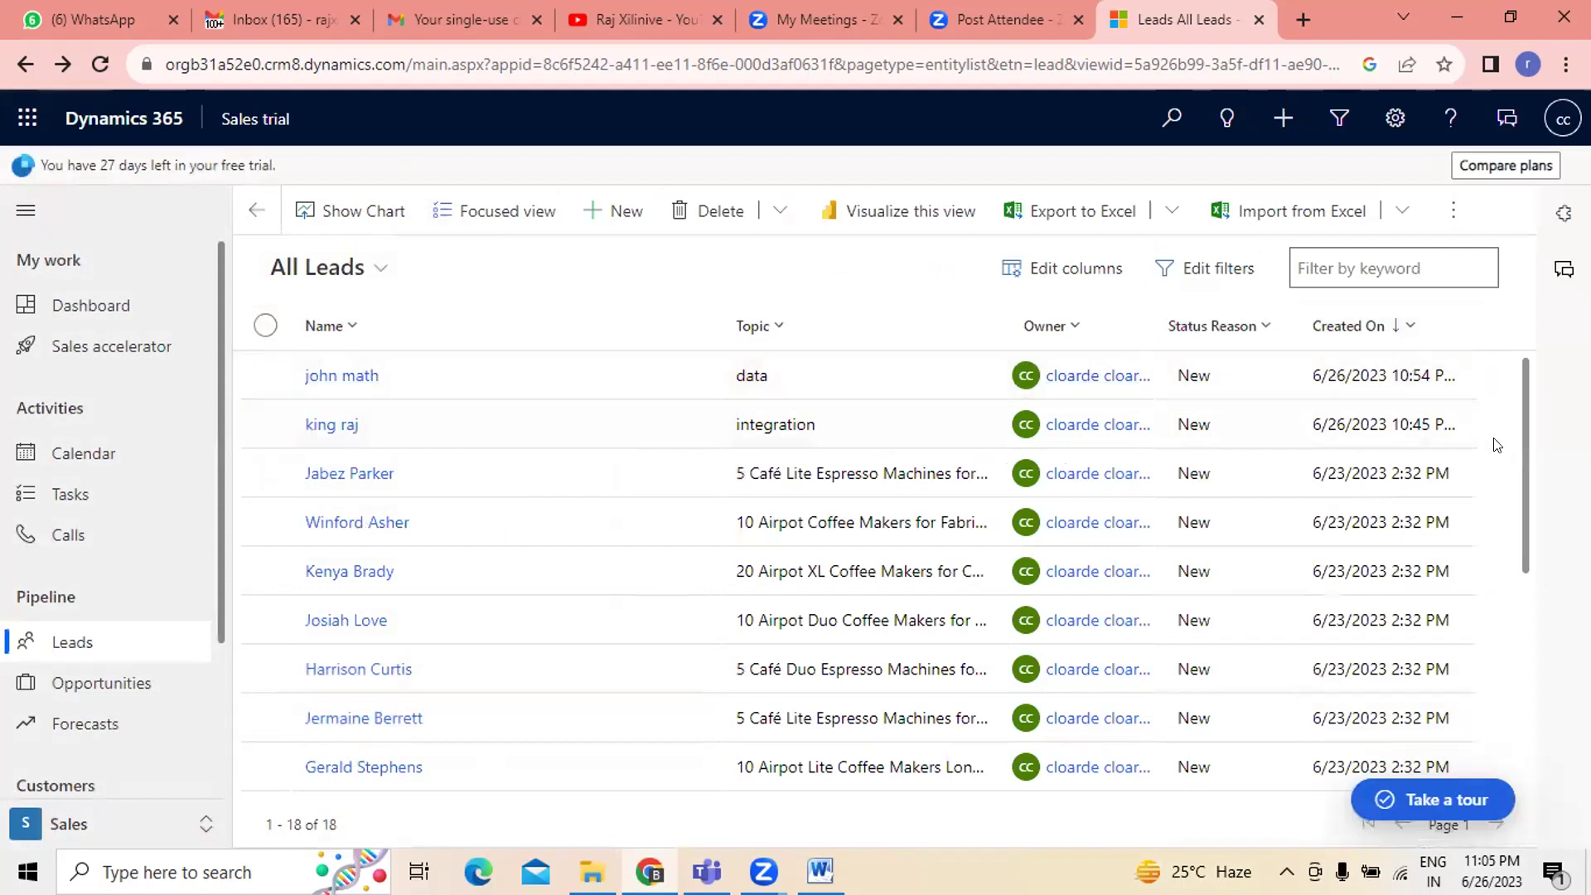
{"action": "left_click_drag", "start_coordinate": [1525, 452], "coordinate": [1547, 356]}
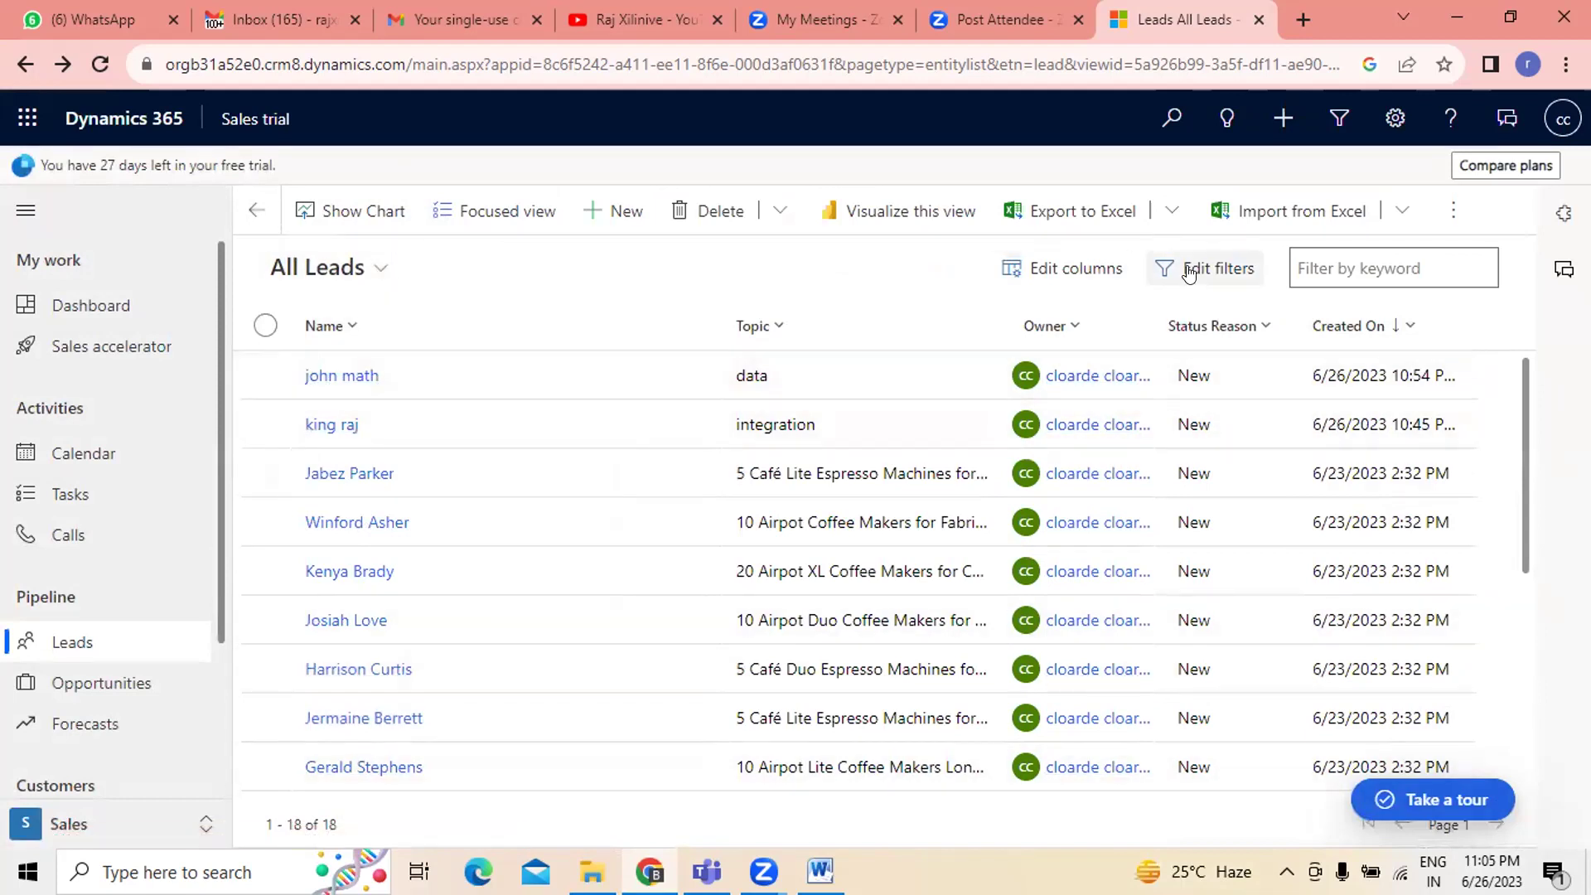
- Add a new filter group with a condition on the Country/Region field
{"action": "left_click", "coordinate": [1186, 269]}
{"action": "left_click", "coordinate": [640, 365]}
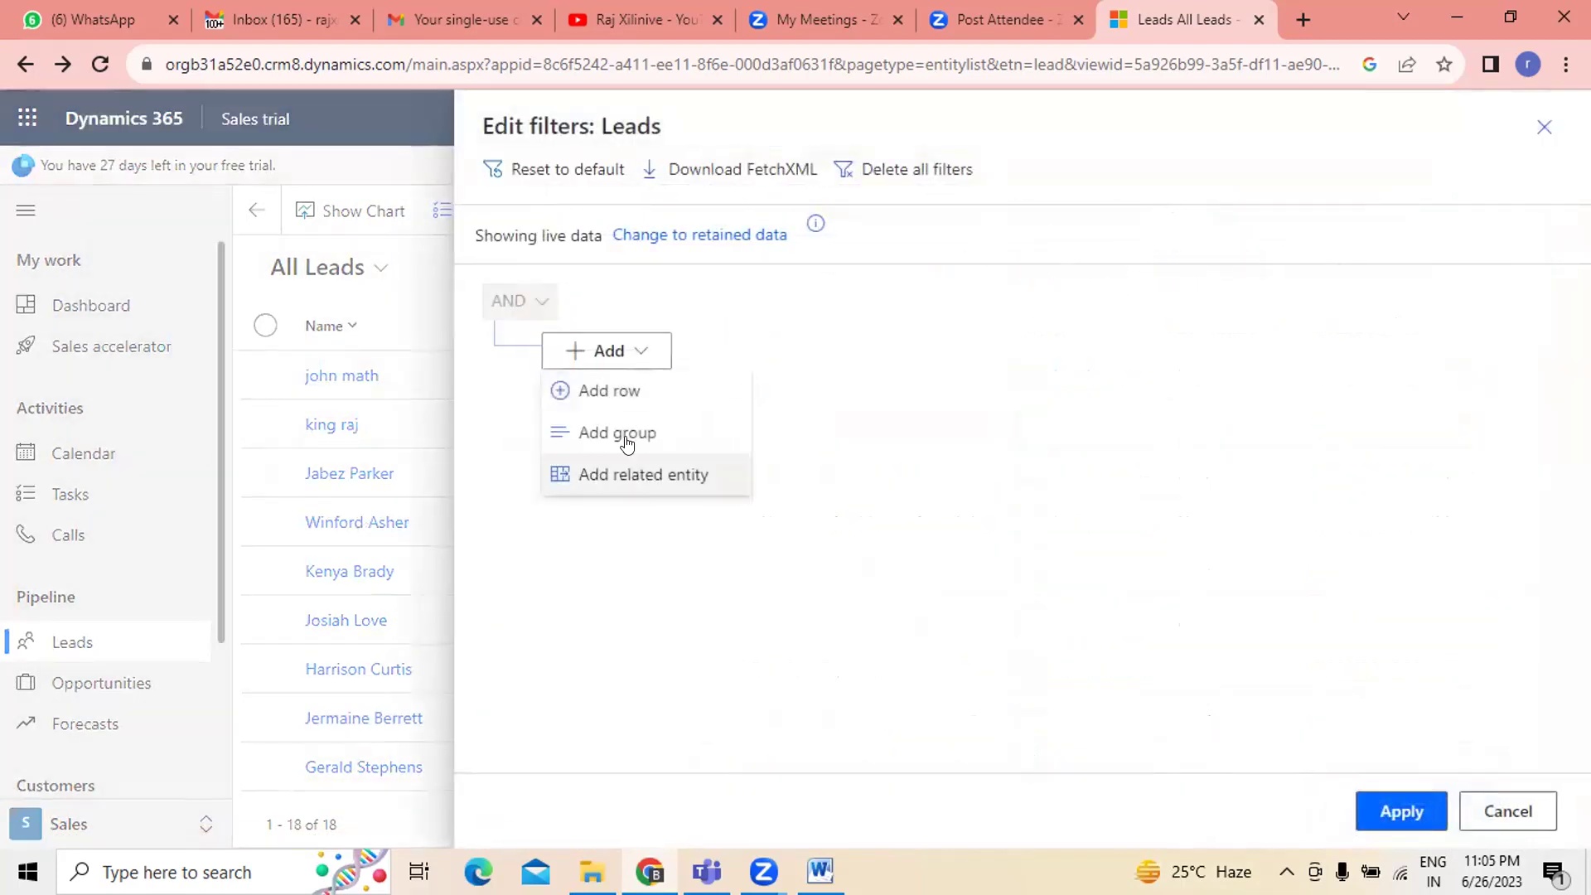
{"action": "left_click", "coordinate": [625, 429]}
{"action": "left_click", "coordinate": [875, 442]}
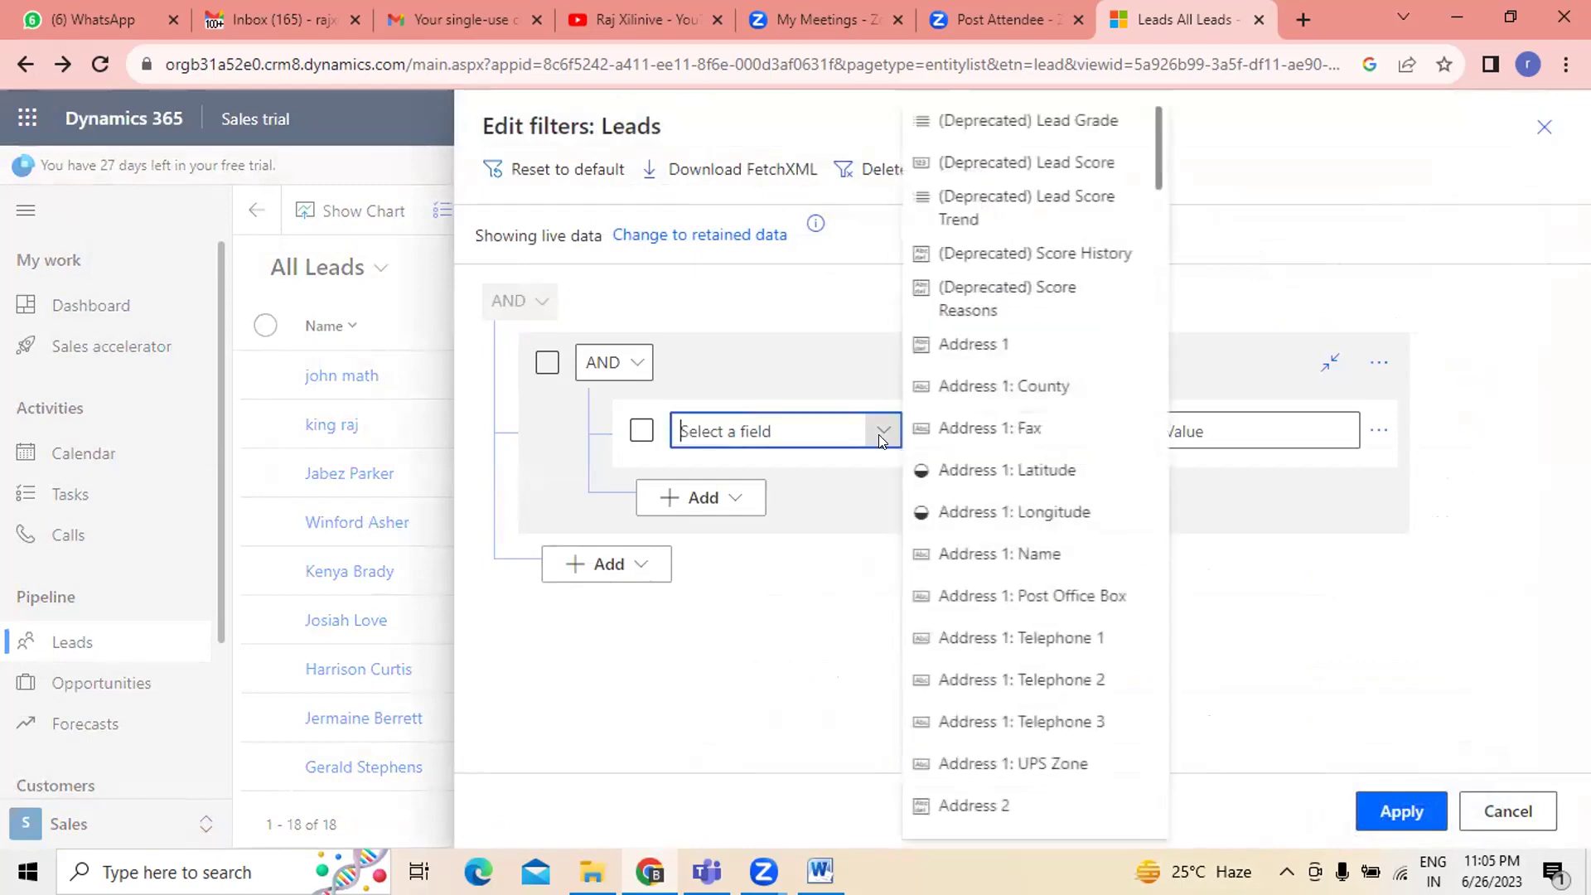
{"action": "scroll", "coordinate": [1075, 511], "scroll_direction": "down", "scroll_amount": 8}
{"action": "scroll", "coordinate": [1075, 511], "scroll_direction": "down", "scroll_amount": 8}
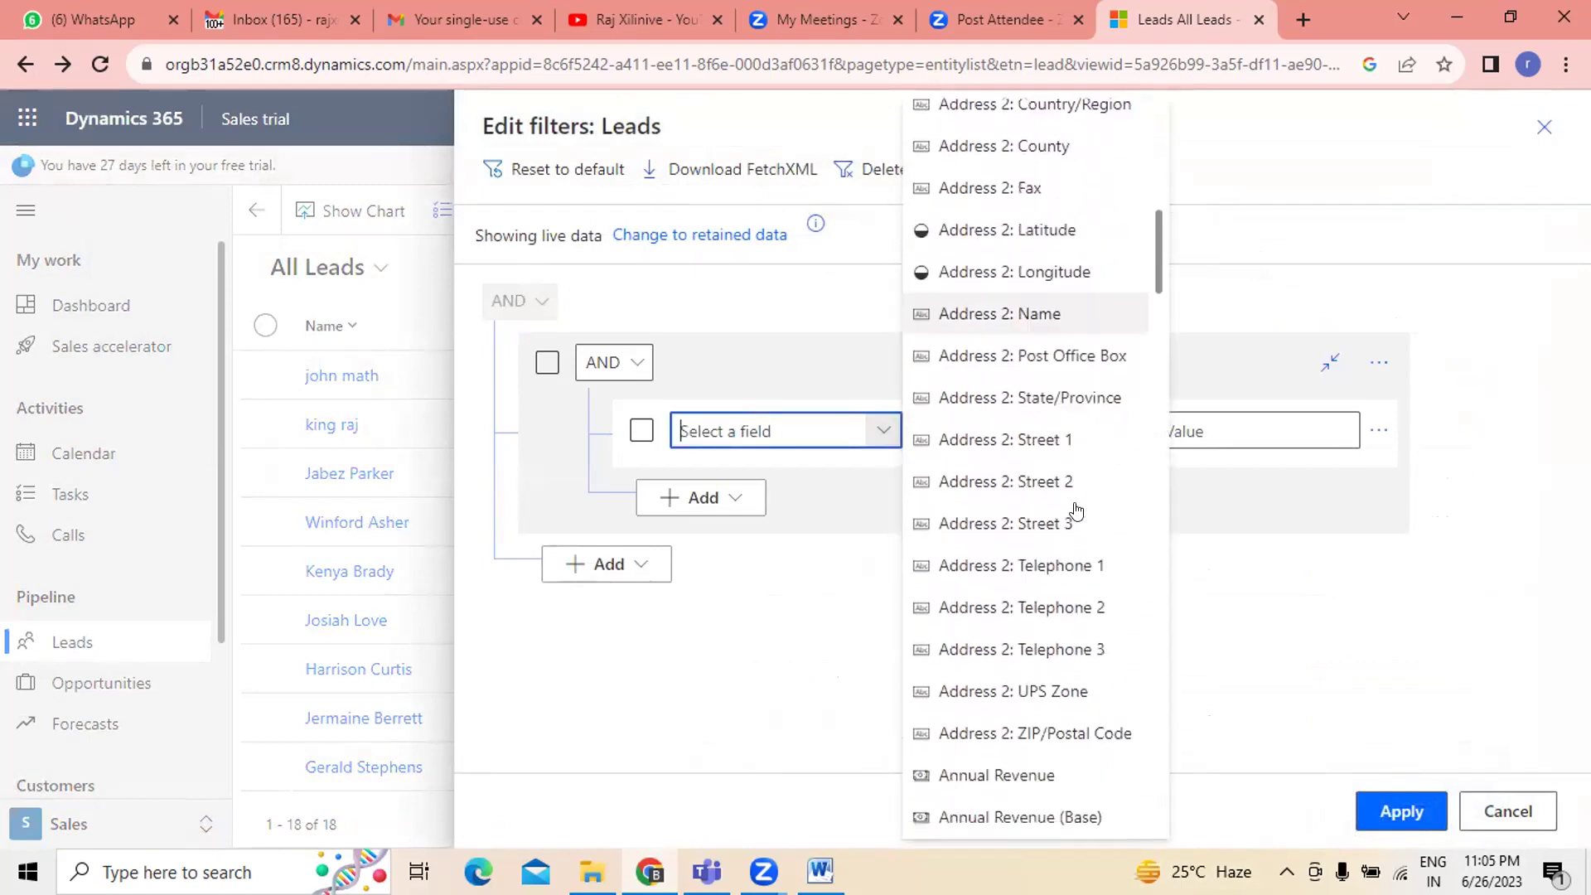
{"action": "scroll", "coordinate": [1075, 511], "scroll_direction": "down", "scroll_amount": 3}
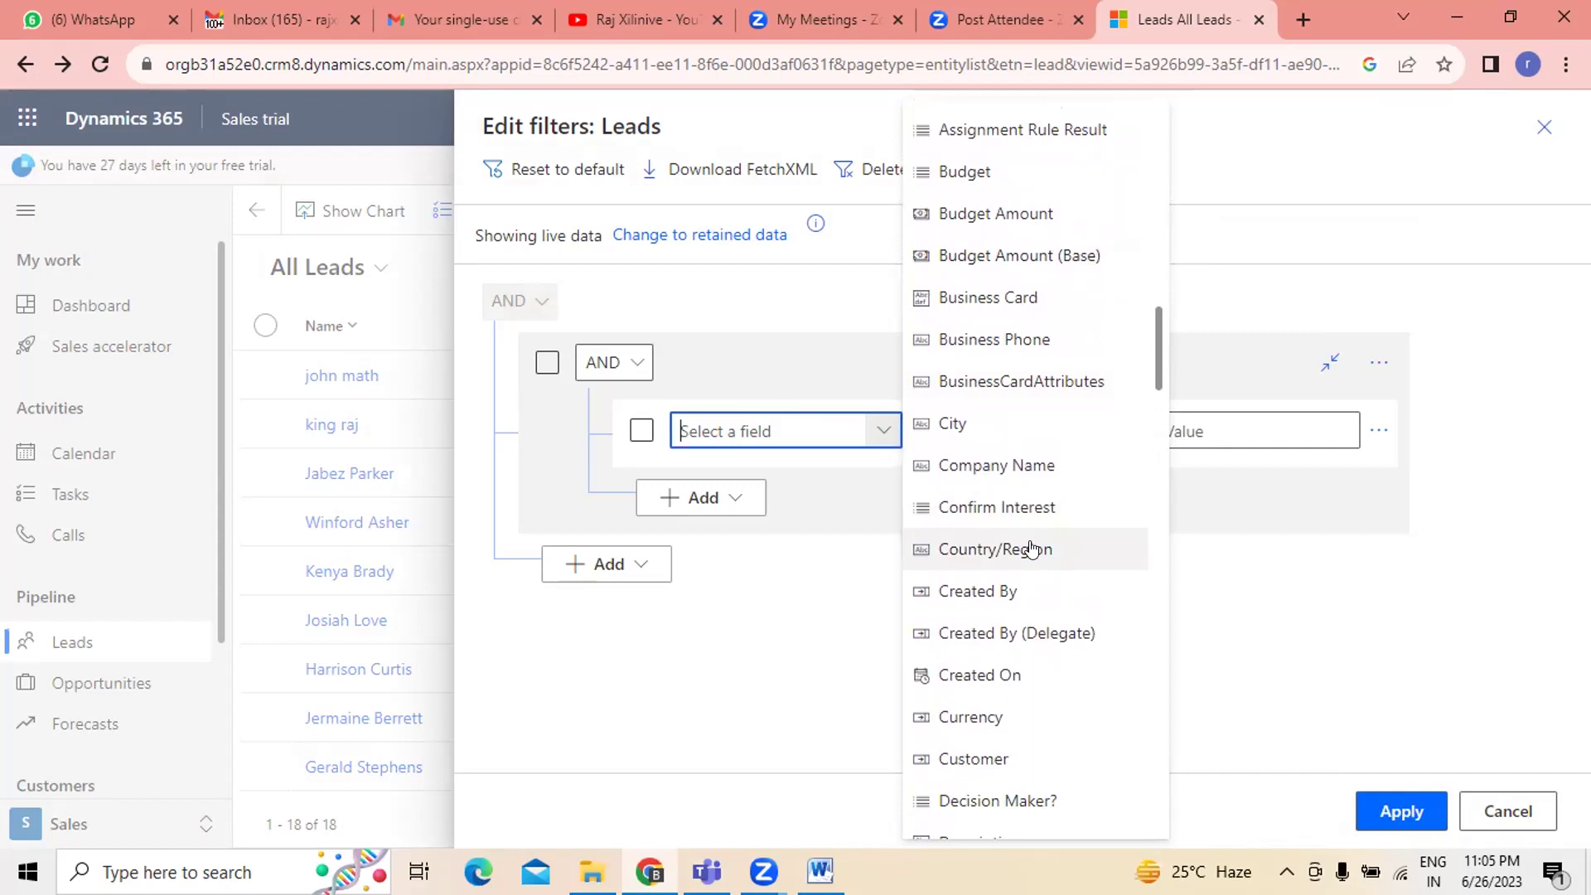
{"action": "left_click", "coordinate": [1021, 550]}
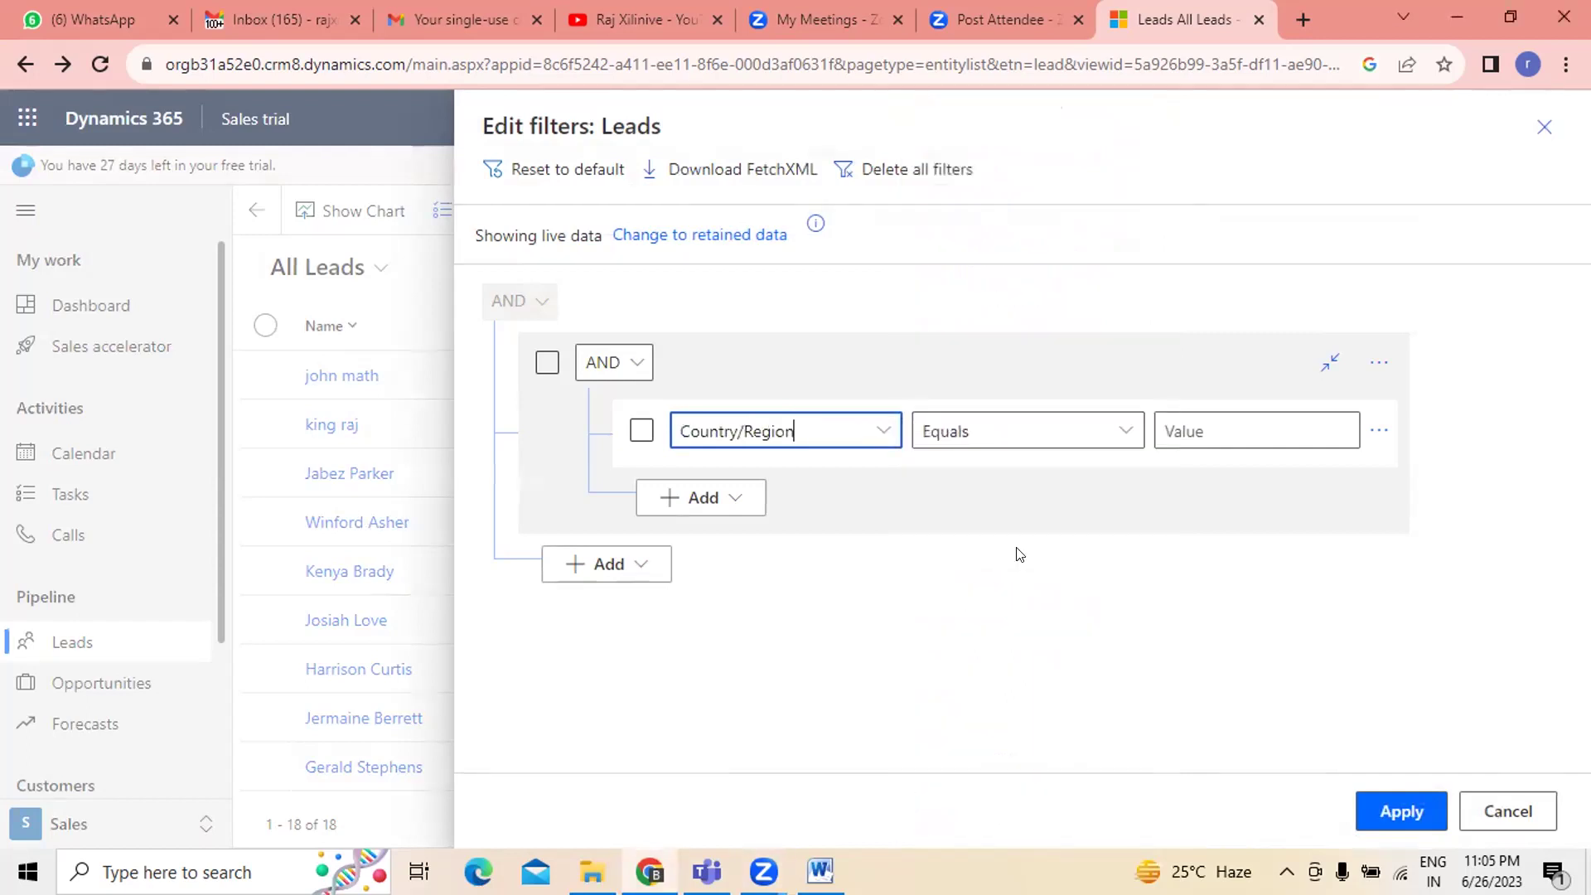
- Set the Country/Region condition to Contains 'c' and apply it, leaving 0 leads
{"action": "left_click", "coordinate": [999, 438]}
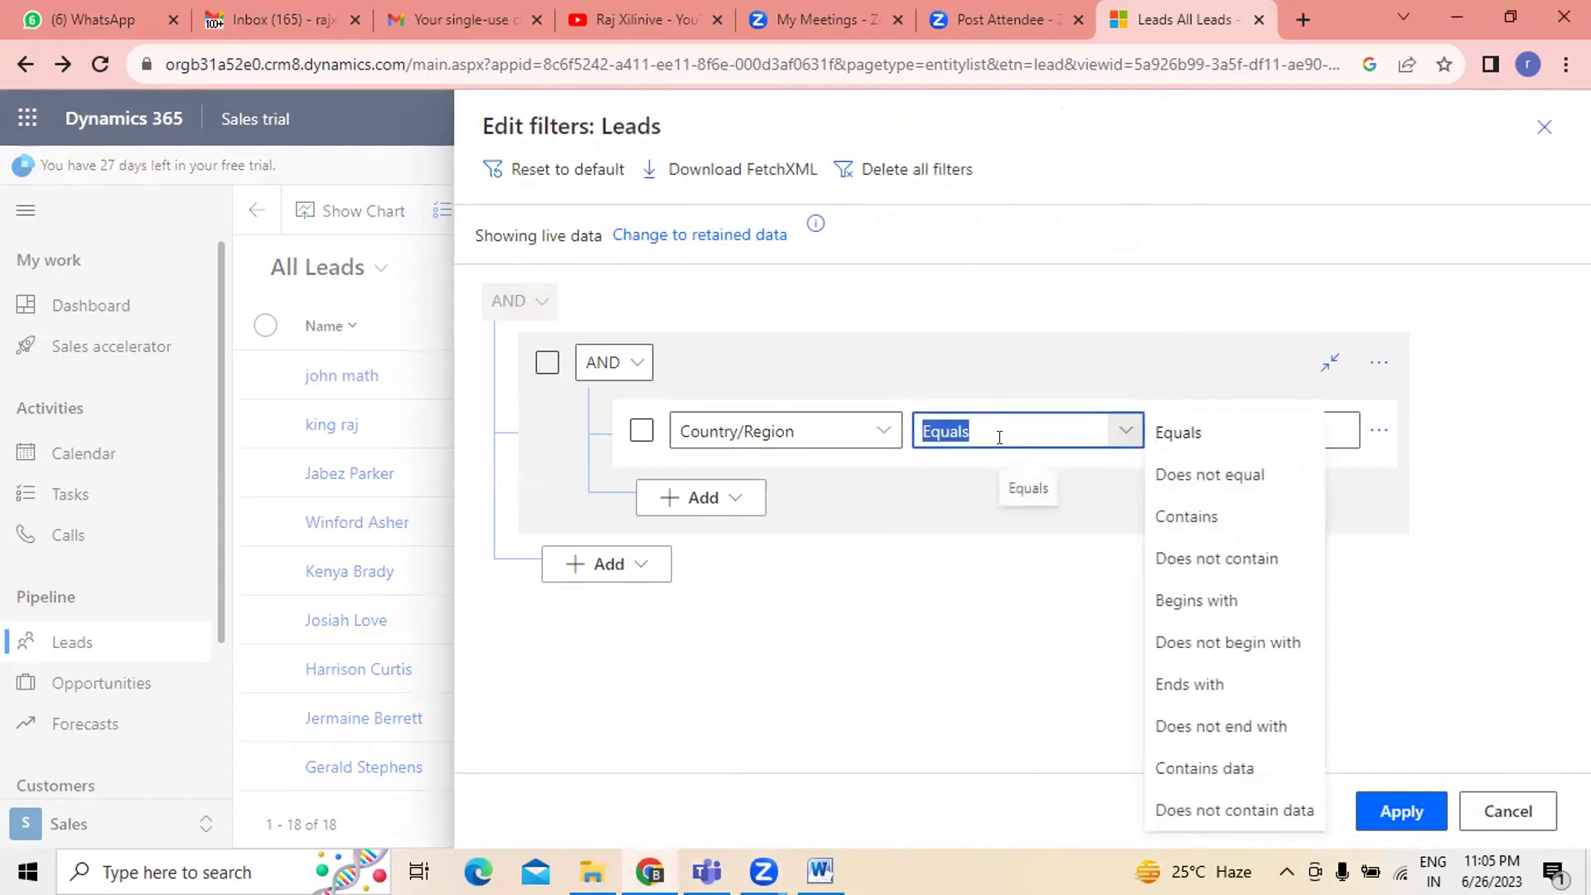
{"action": "left_click", "coordinate": [1188, 516]}
{"action": "left_click", "coordinate": [1315, 426]}
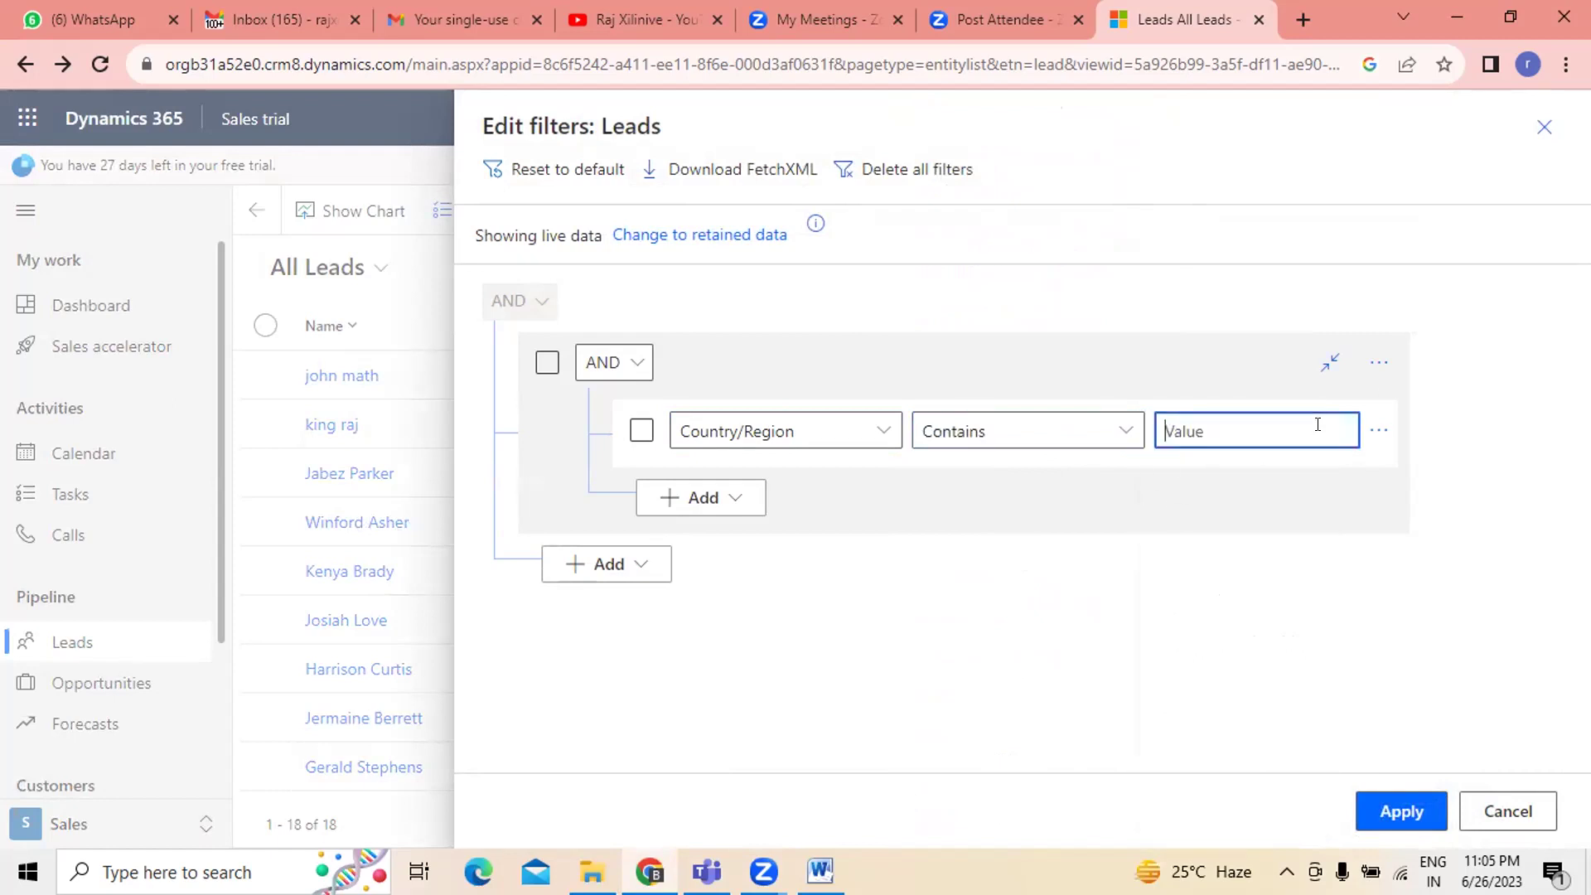
{"action": "type", "text": "c"}
{"action": "left_click", "coordinate": [1168, 570]}
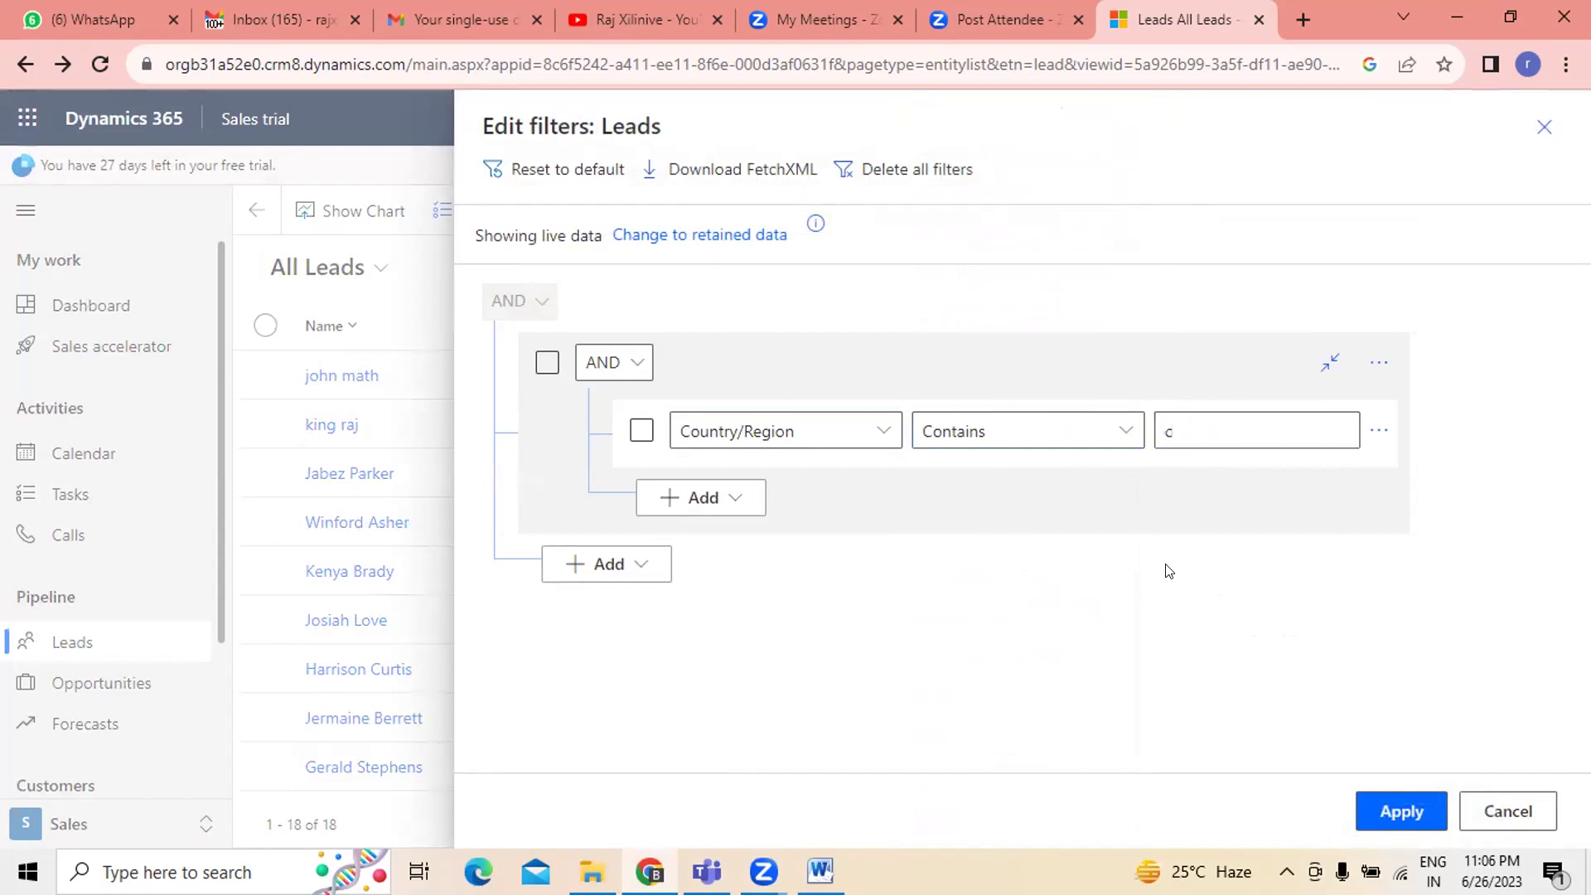
{"action": "left_click", "coordinate": [1188, 424]}
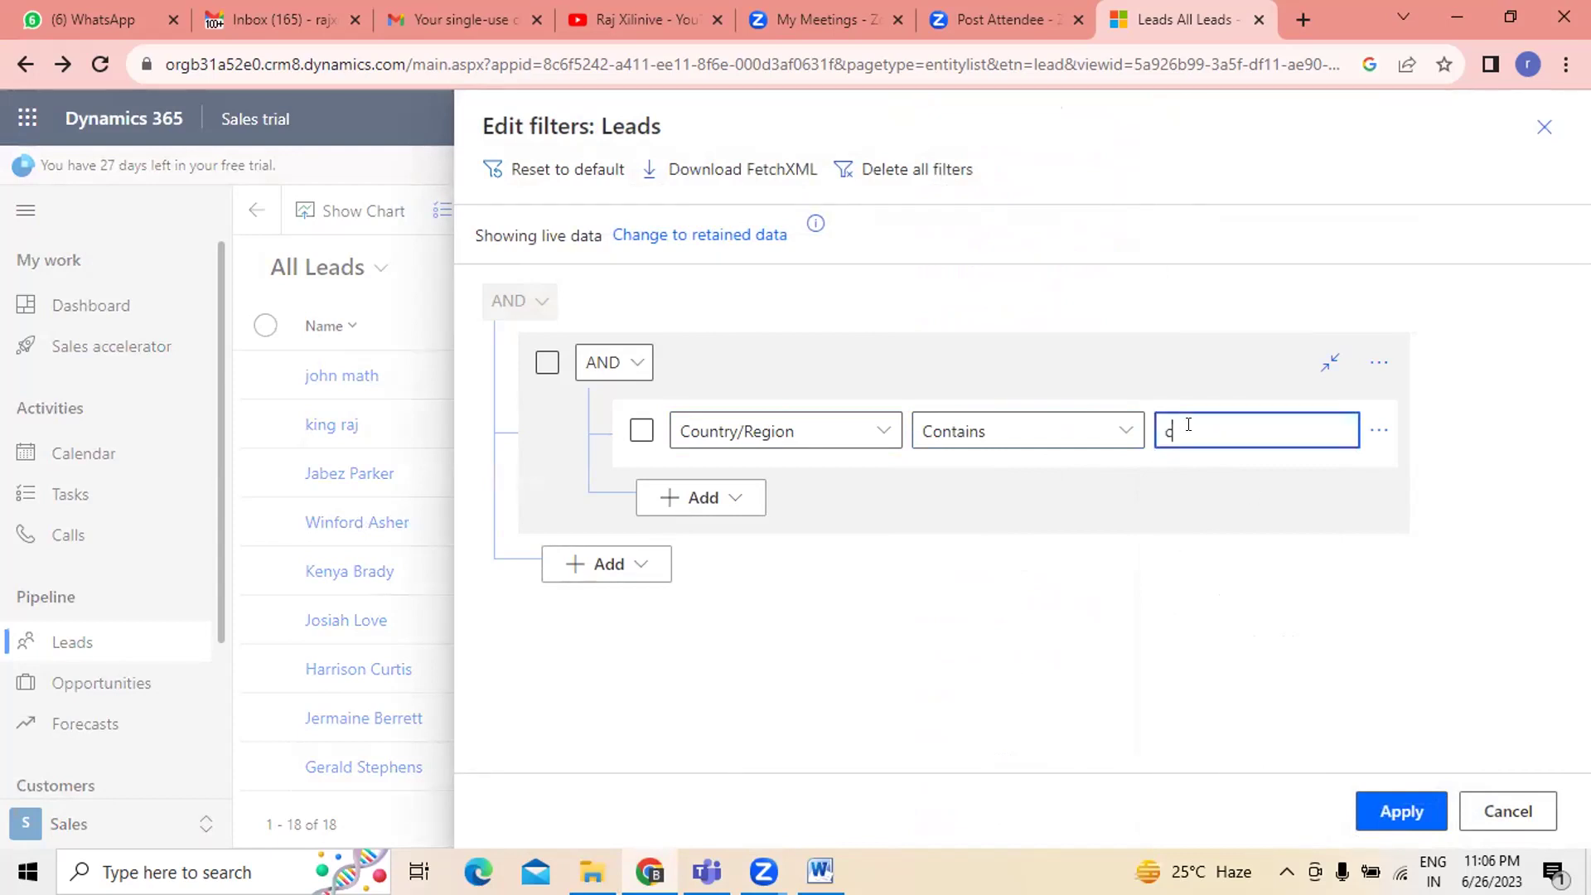
{"action": "left_click", "coordinate": [1395, 810]}
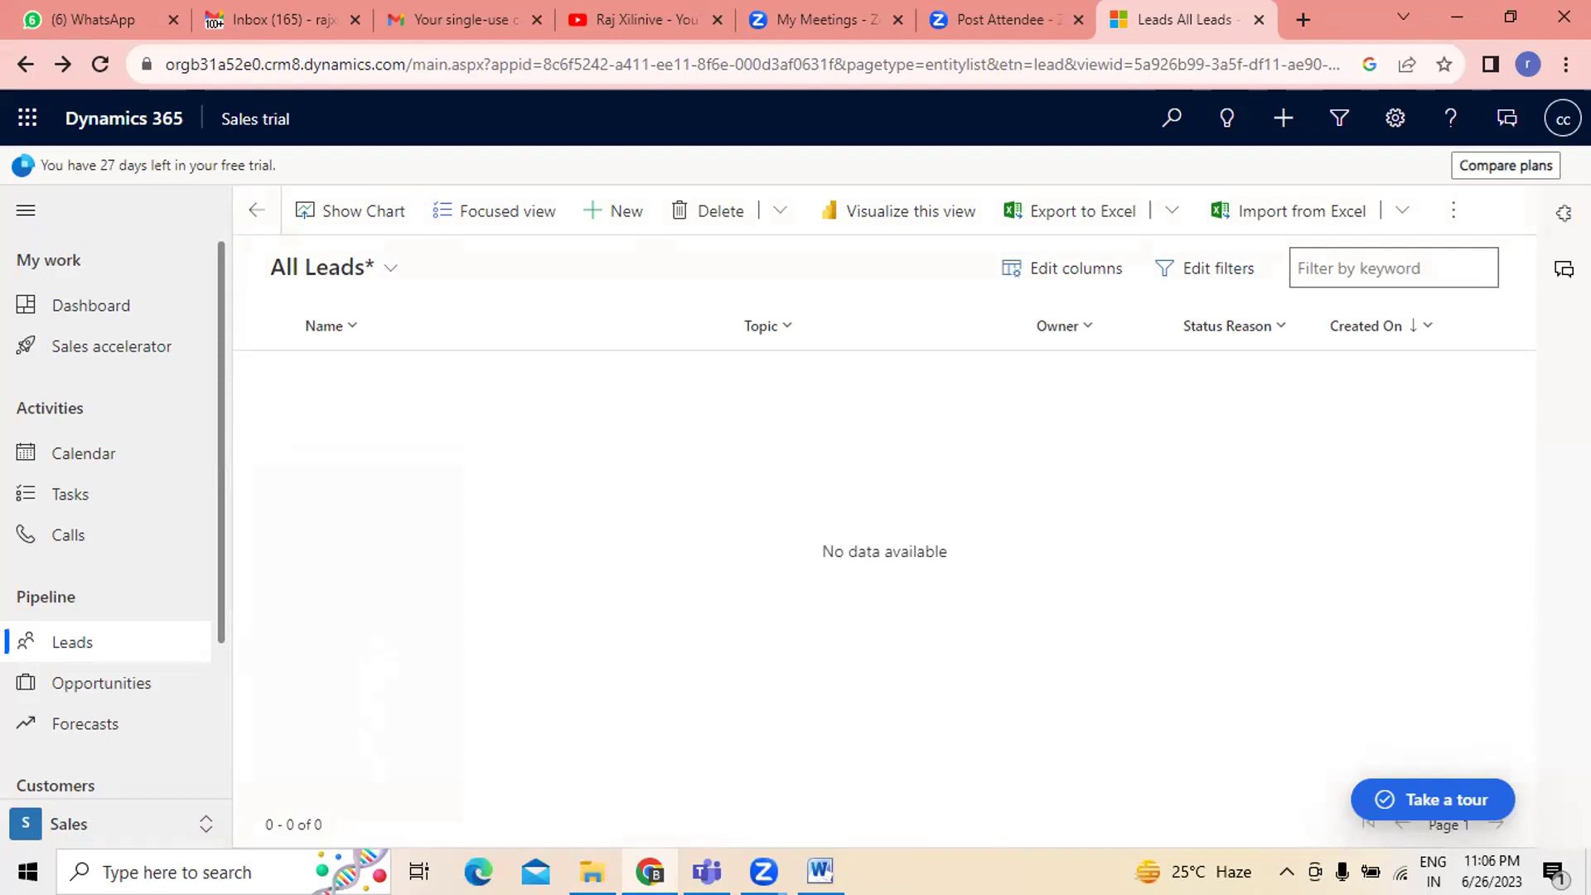
- Switch to My Open Leads and review its Owner and Status filter conditions
{"action": "left_click", "coordinate": [382, 270]}
{"action": "left_click", "coordinate": [362, 444]}
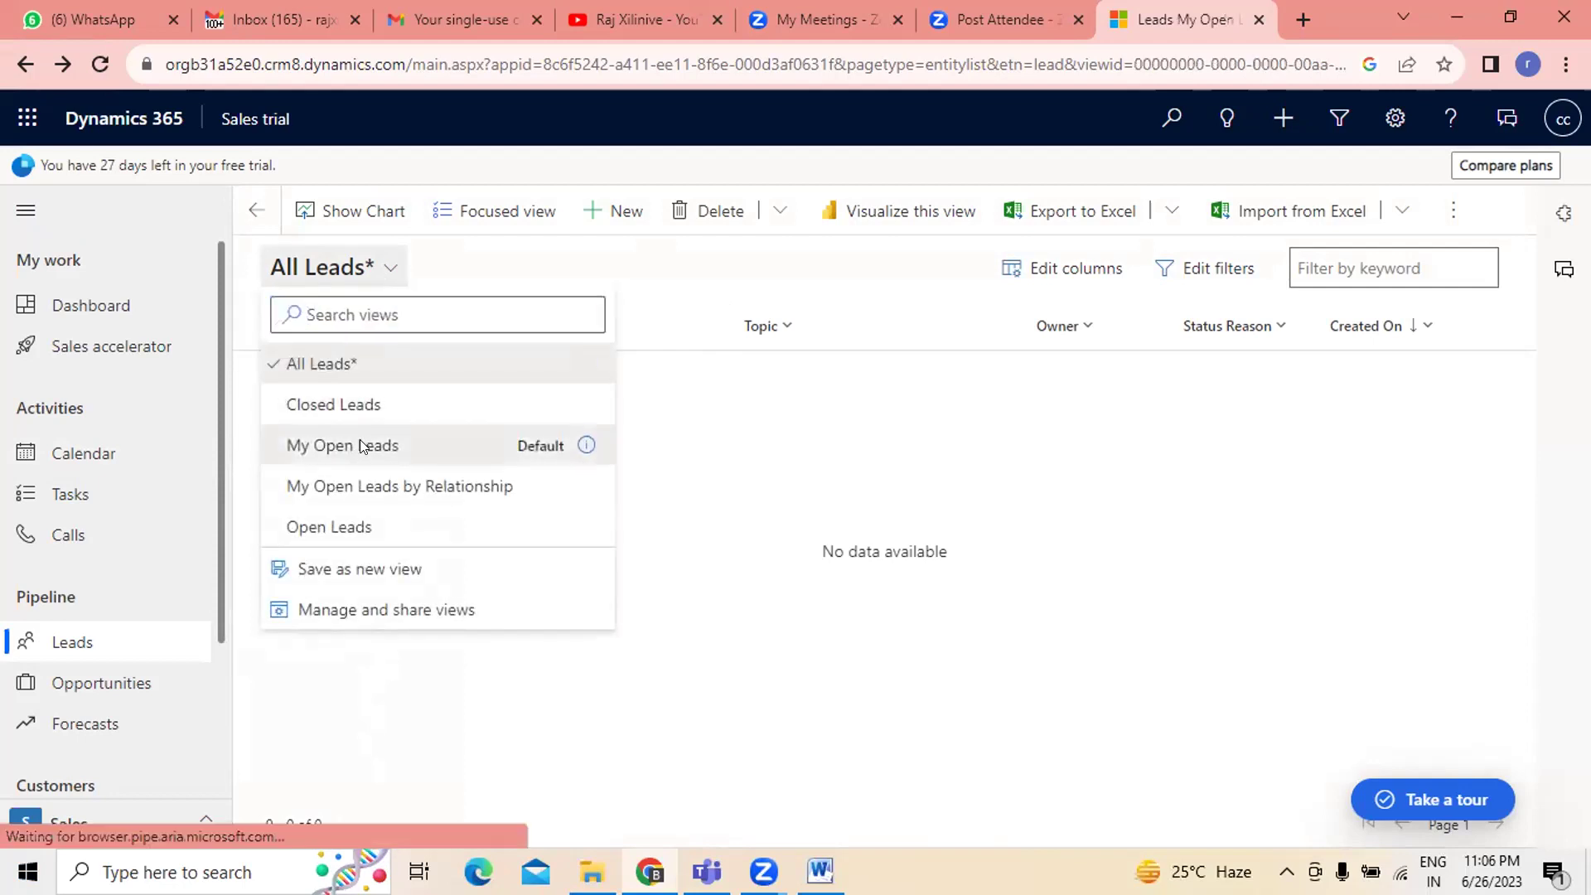
{"action": "left_click", "coordinate": [1224, 270]}
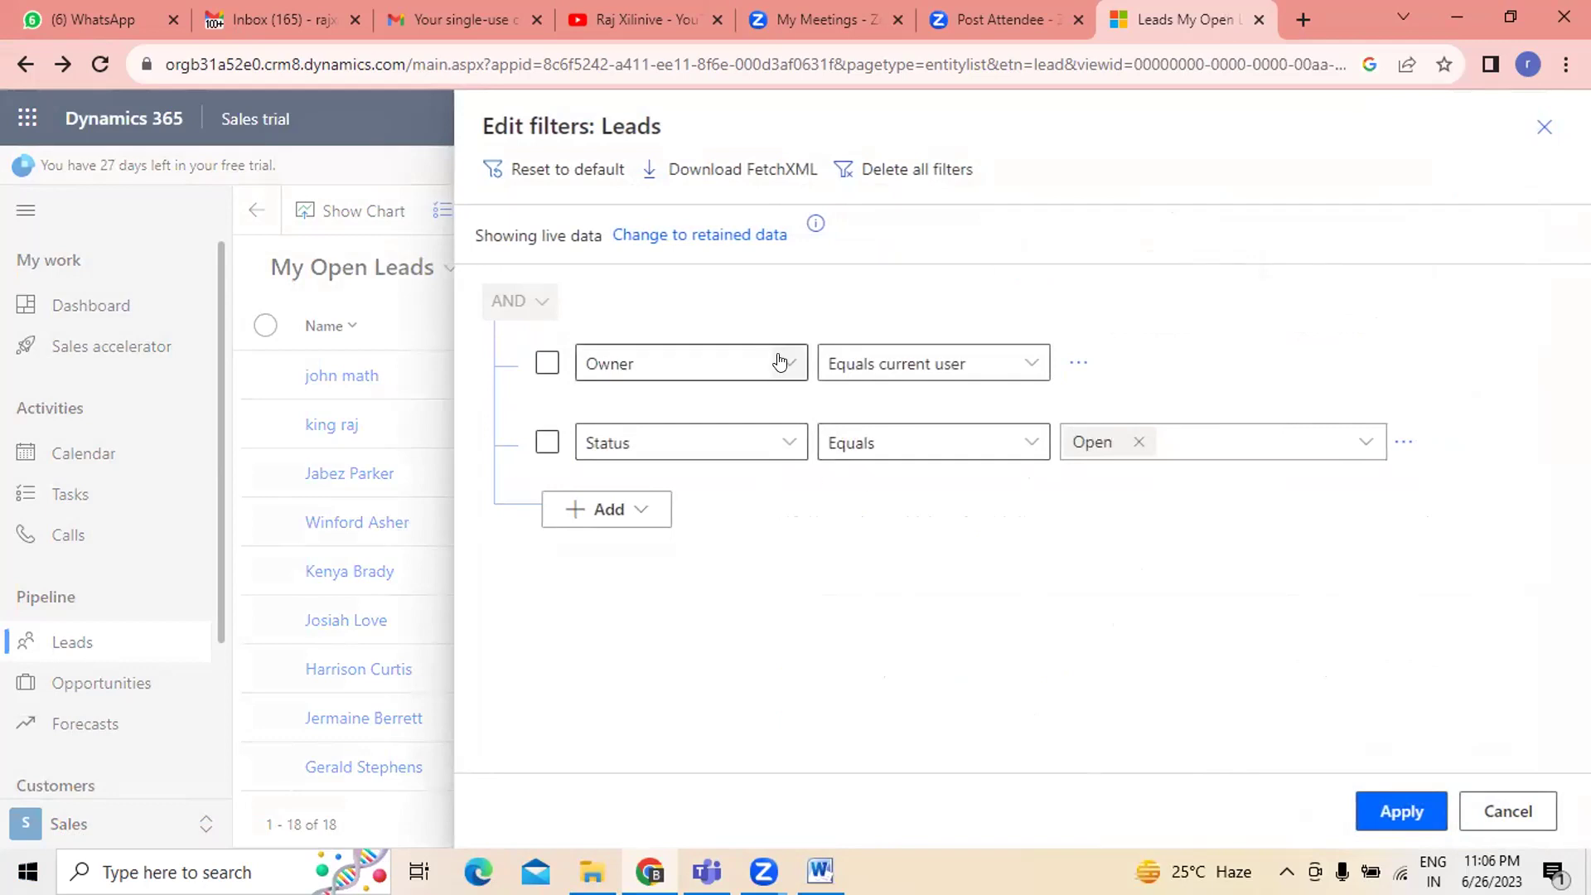
{"action": "left_click", "coordinate": [1547, 806]}
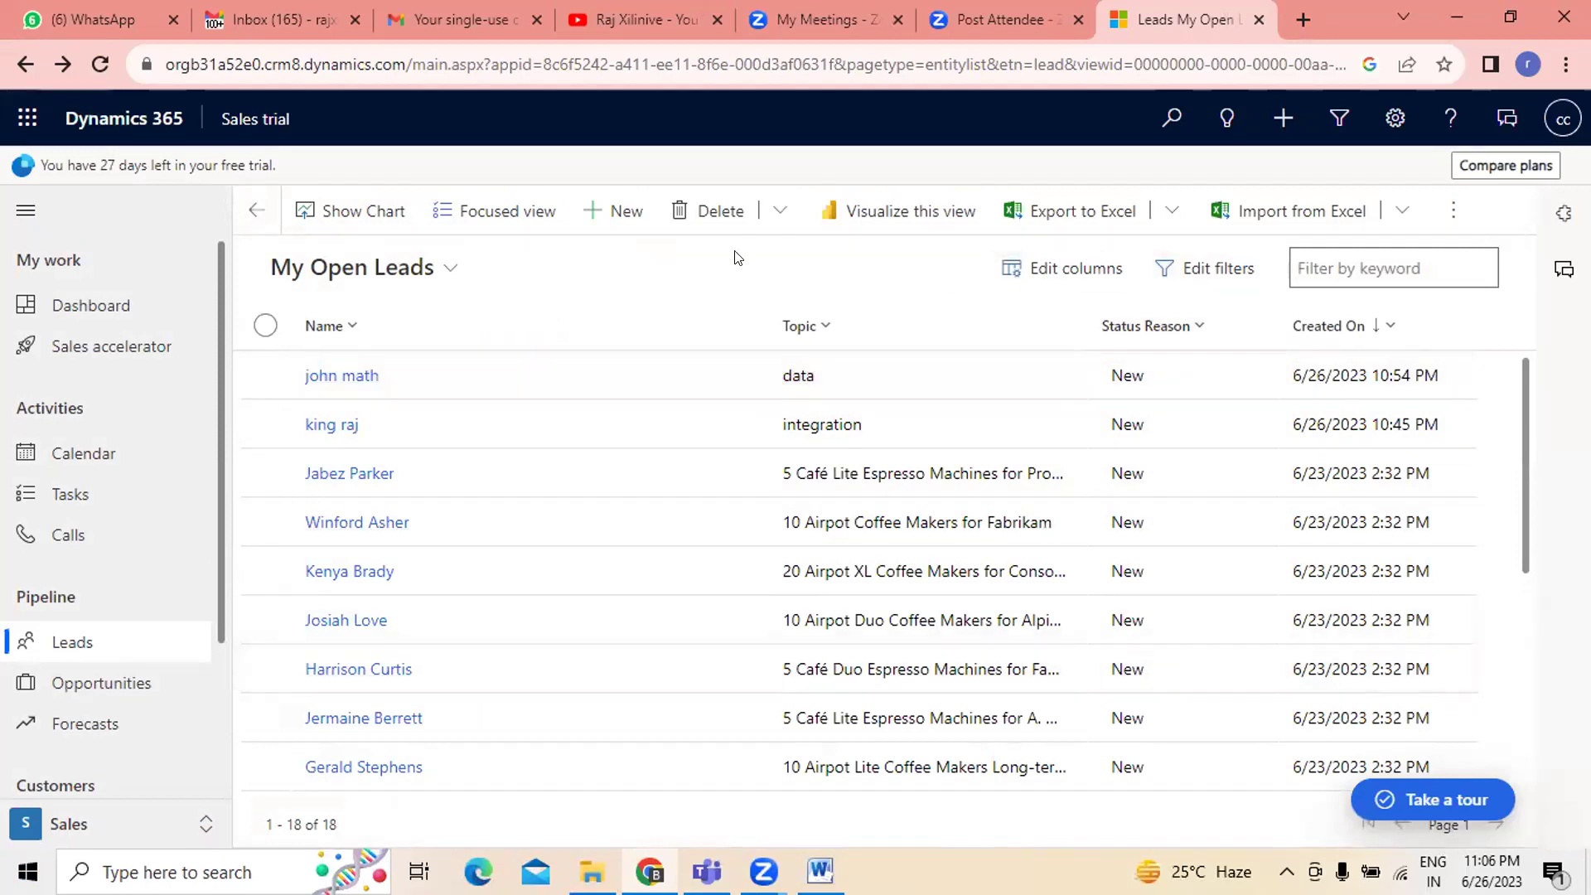
- Start a new lead with topic 'jkhkjgkg' and budget 8,756,858
{"action": "left_click", "coordinate": [598, 211]}
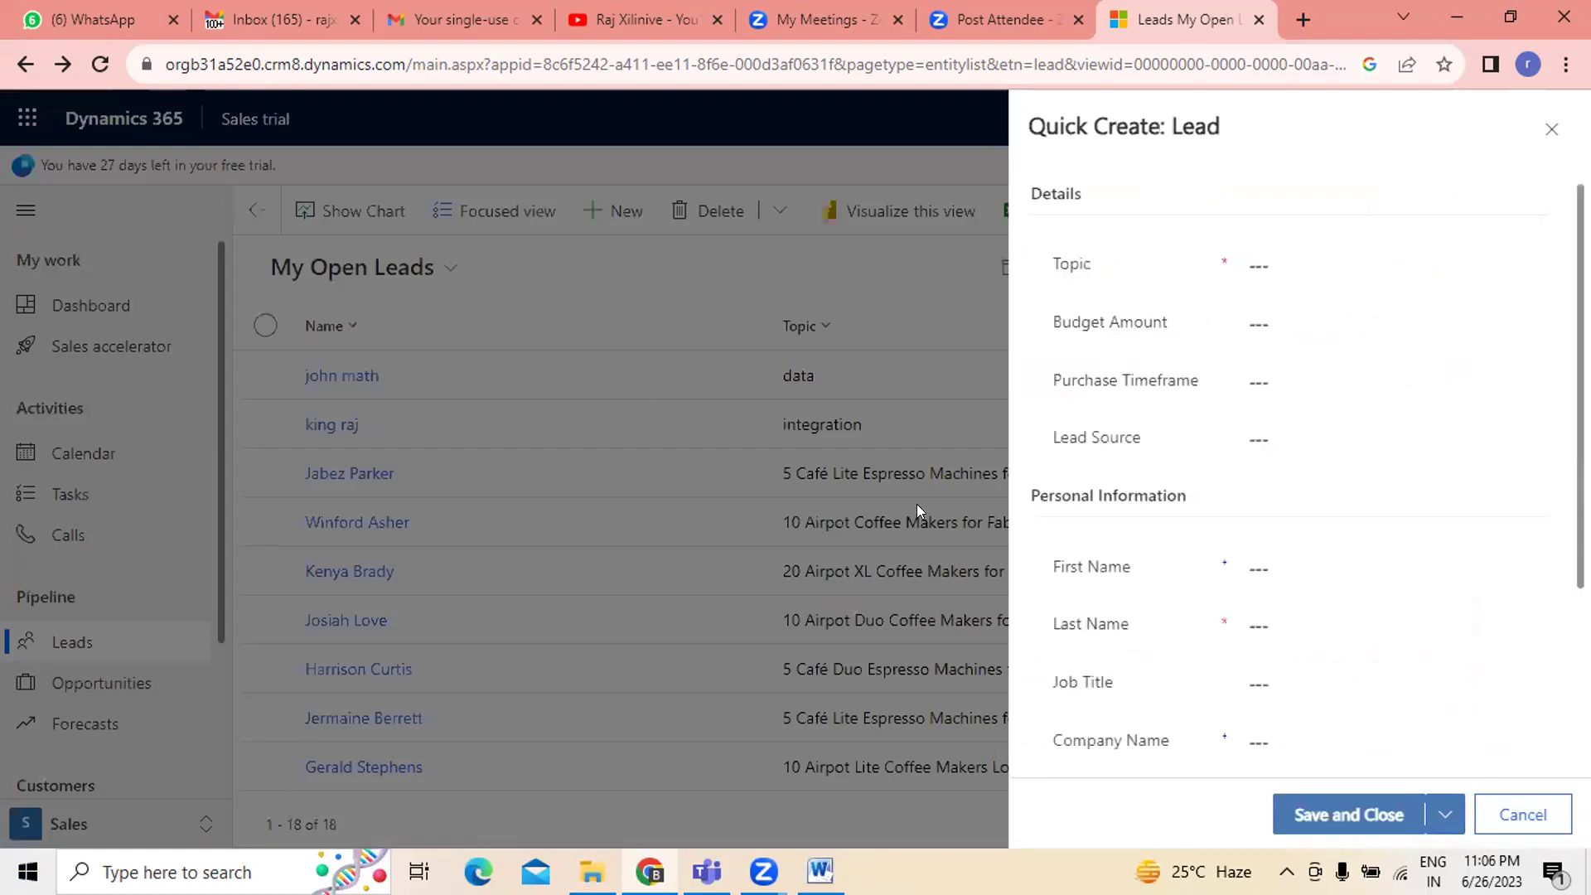
{"action": "left_click", "coordinate": [1278, 325]}
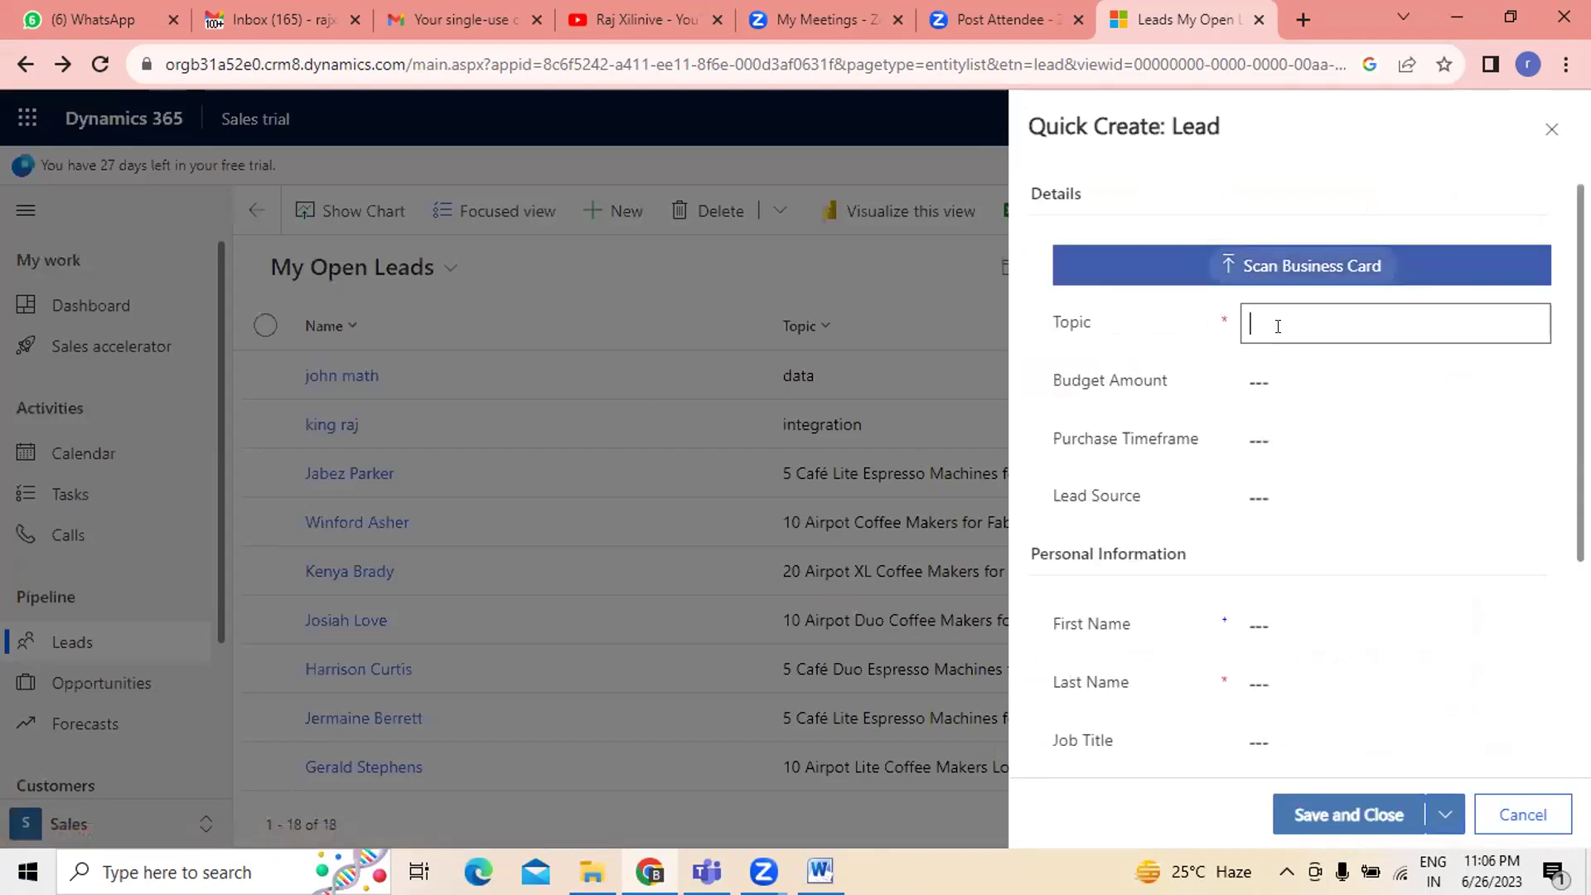
{"action": "type", "text": "jkhkjgkg"}
{"action": "left_click", "coordinate": [1274, 369]}
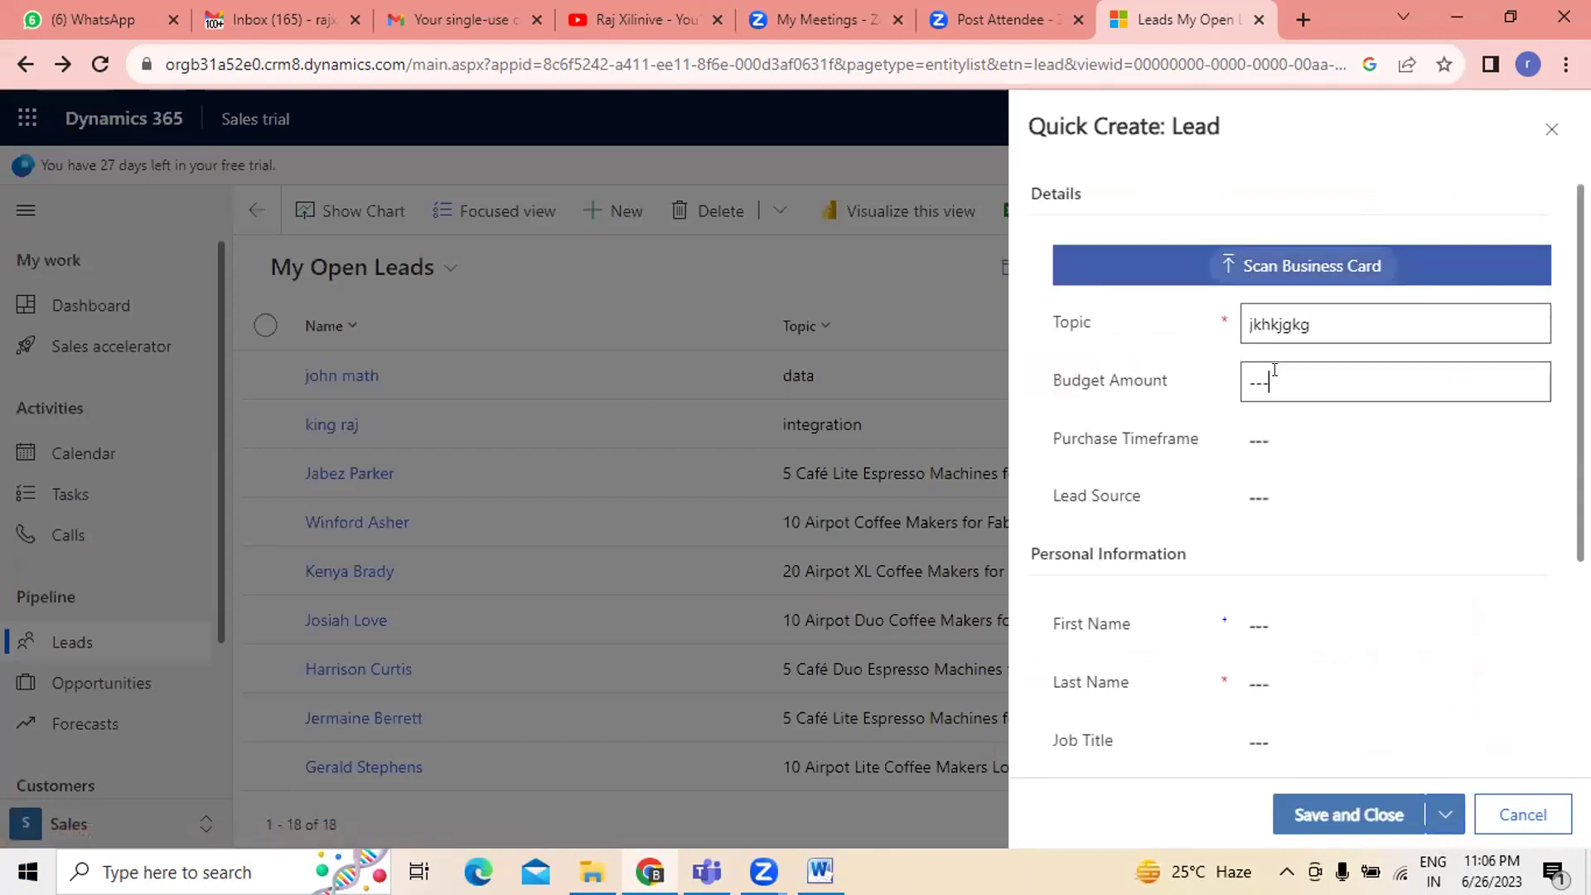
{"action": "type", "text": "8756858"}
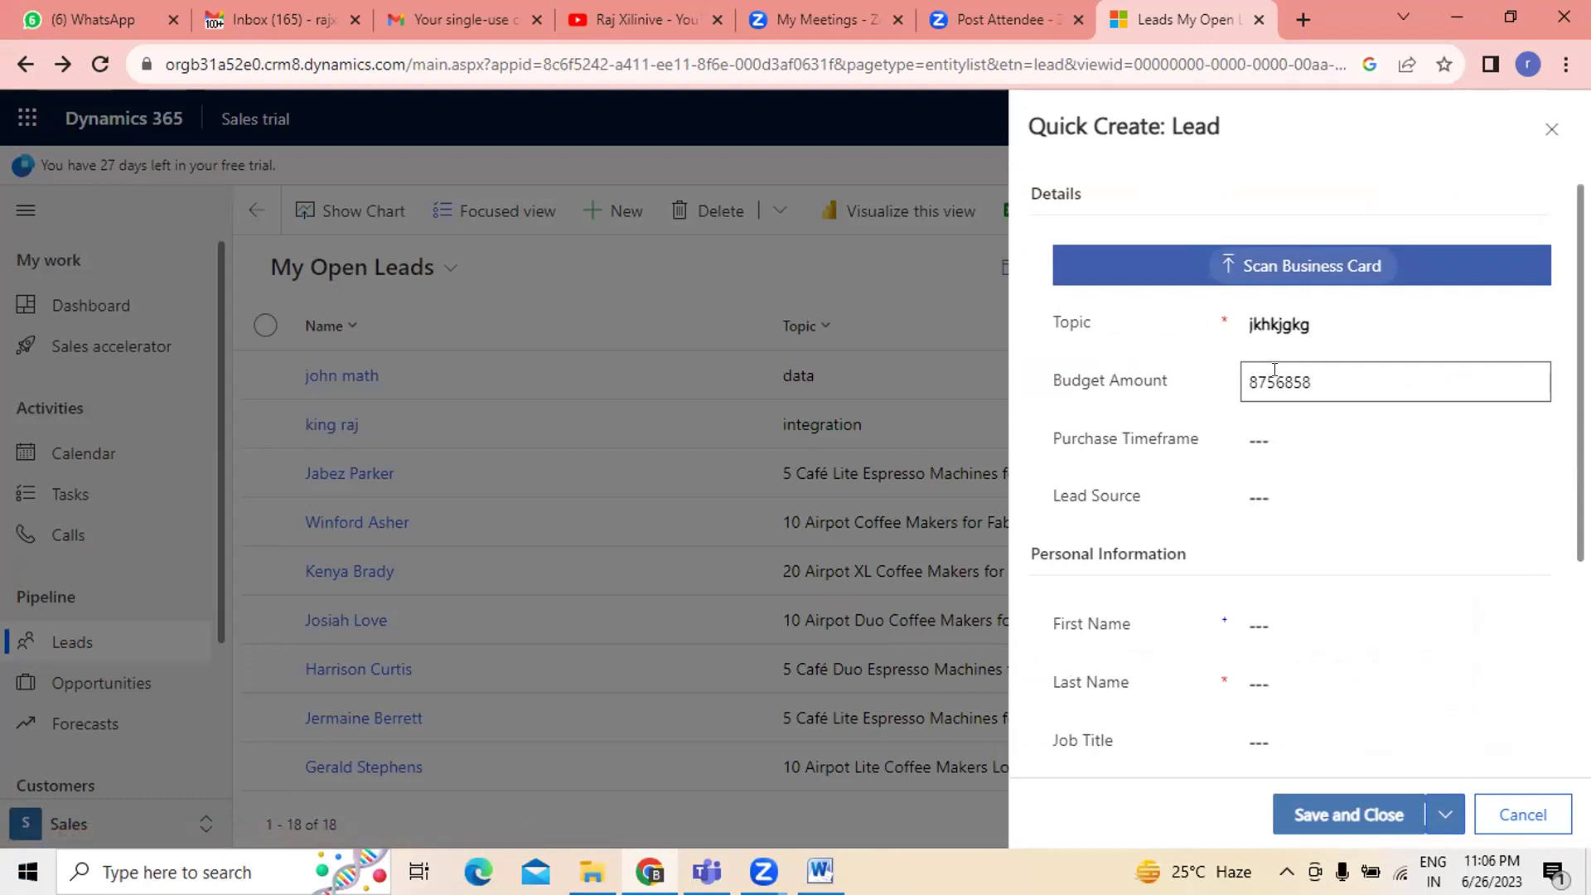
- Set the lead's purchase timeframe to Immediate and source to Advertisement
{"action": "left_click", "coordinate": [1277, 446]}
{"action": "left_click", "coordinate": [1303, 485]}
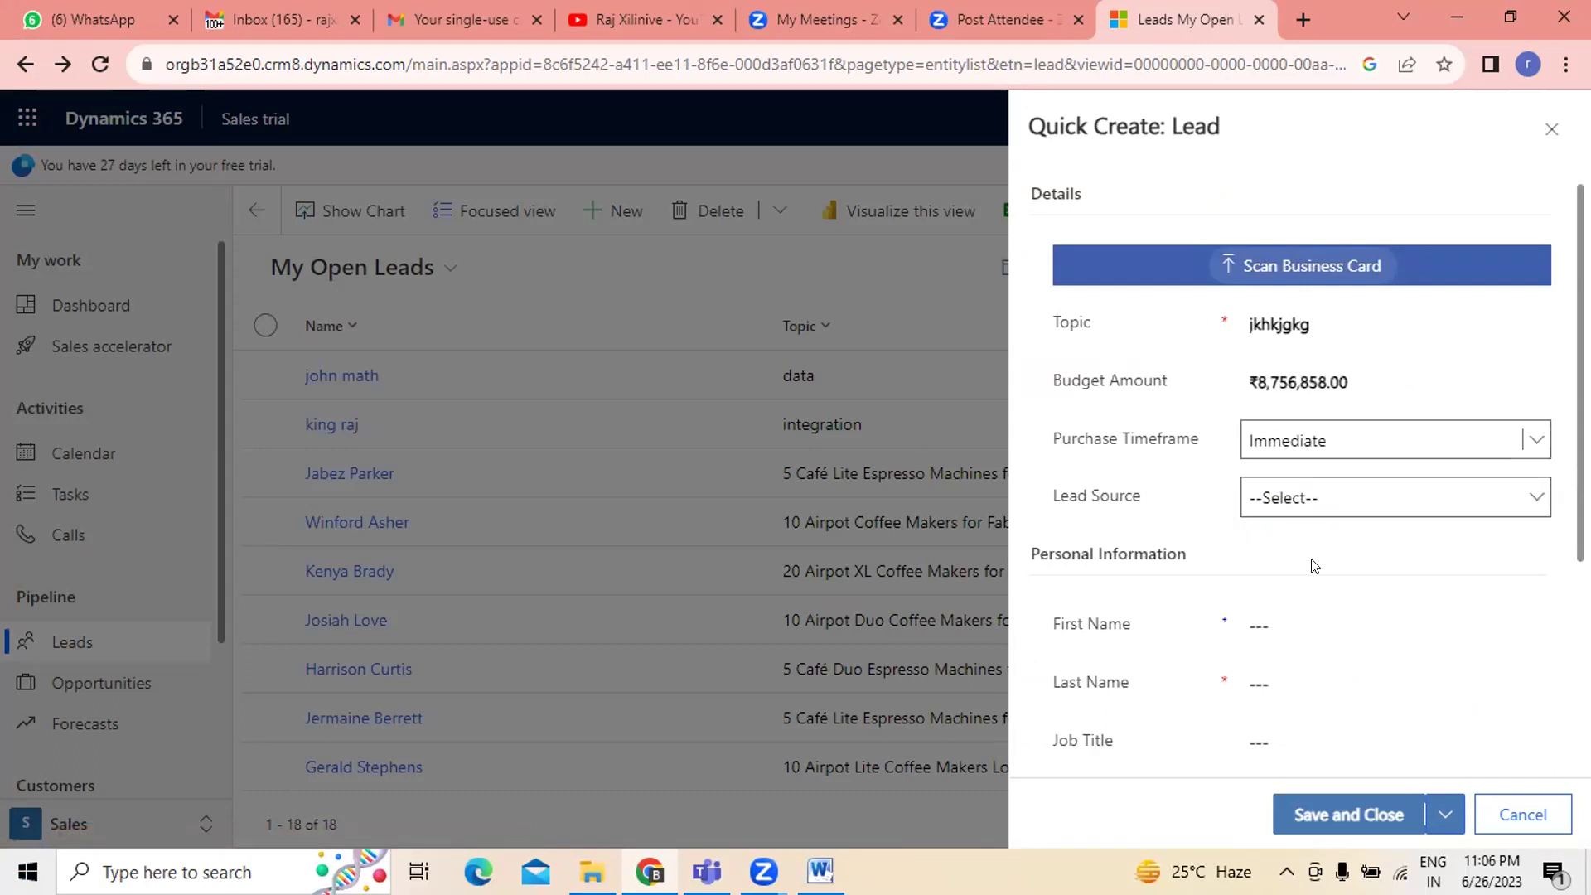
{"action": "left_click", "coordinate": [1297, 490]}
{"action": "left_click", "coordinate": [1312, 550]}
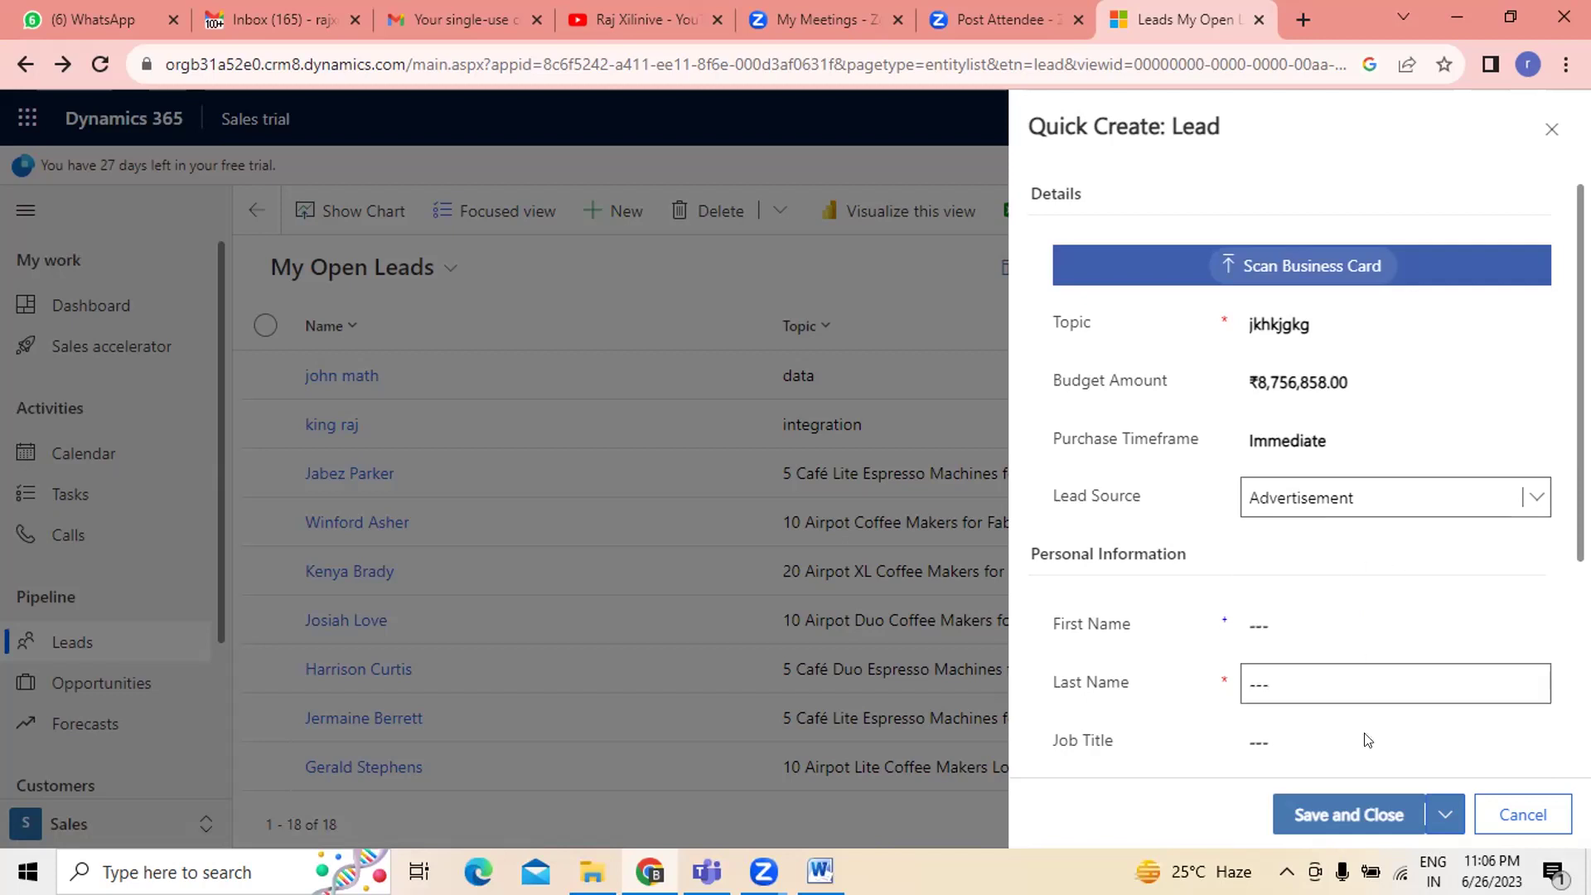
{"action": "scroll", "coordinate": [1377, 703], "scroll_direction": "down", "scroll_amount": 4}
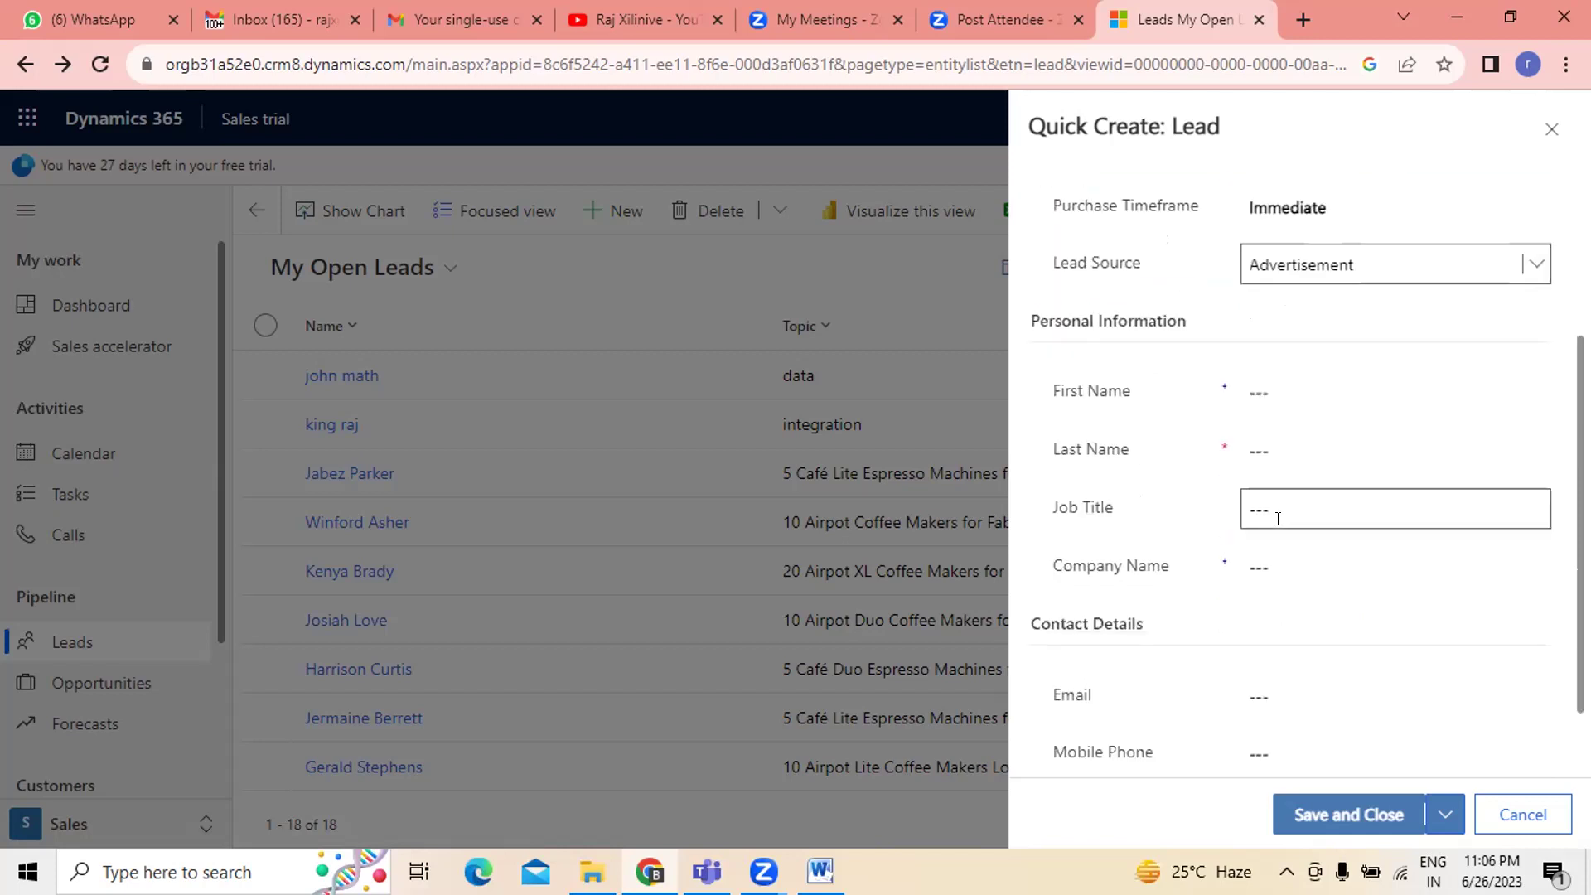
{"action": "scroll", "coordinate": [1277, 596], "scroll_direction": "up", "scroll_amount": 3}
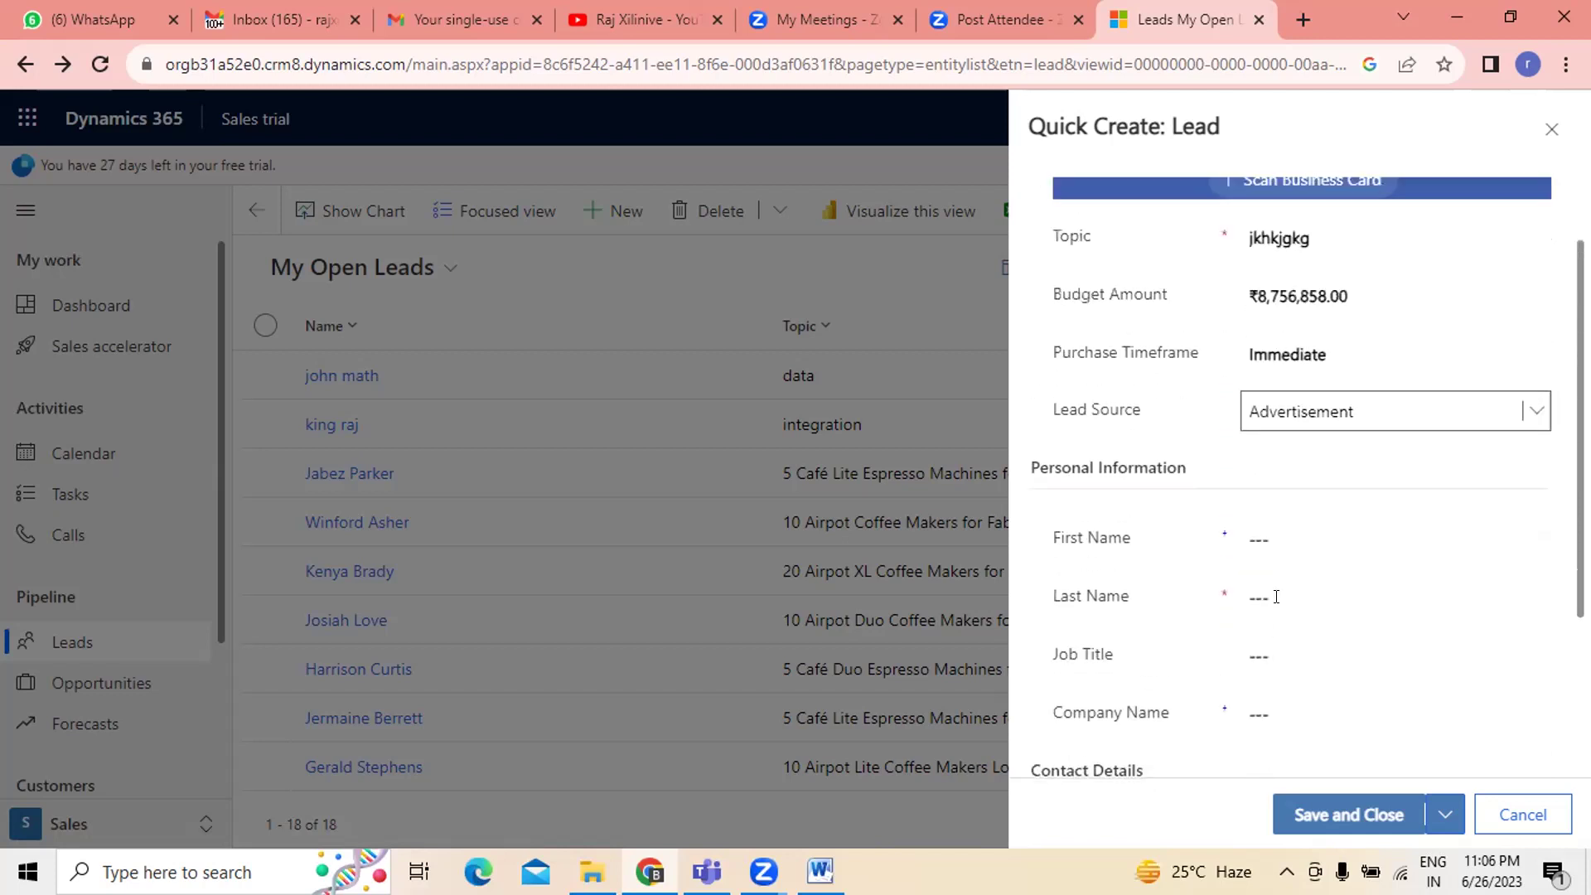
{"action": "scroll", "coordinate": [1276, 596], "scroll_direction": "down", "scroll_amount": 4}
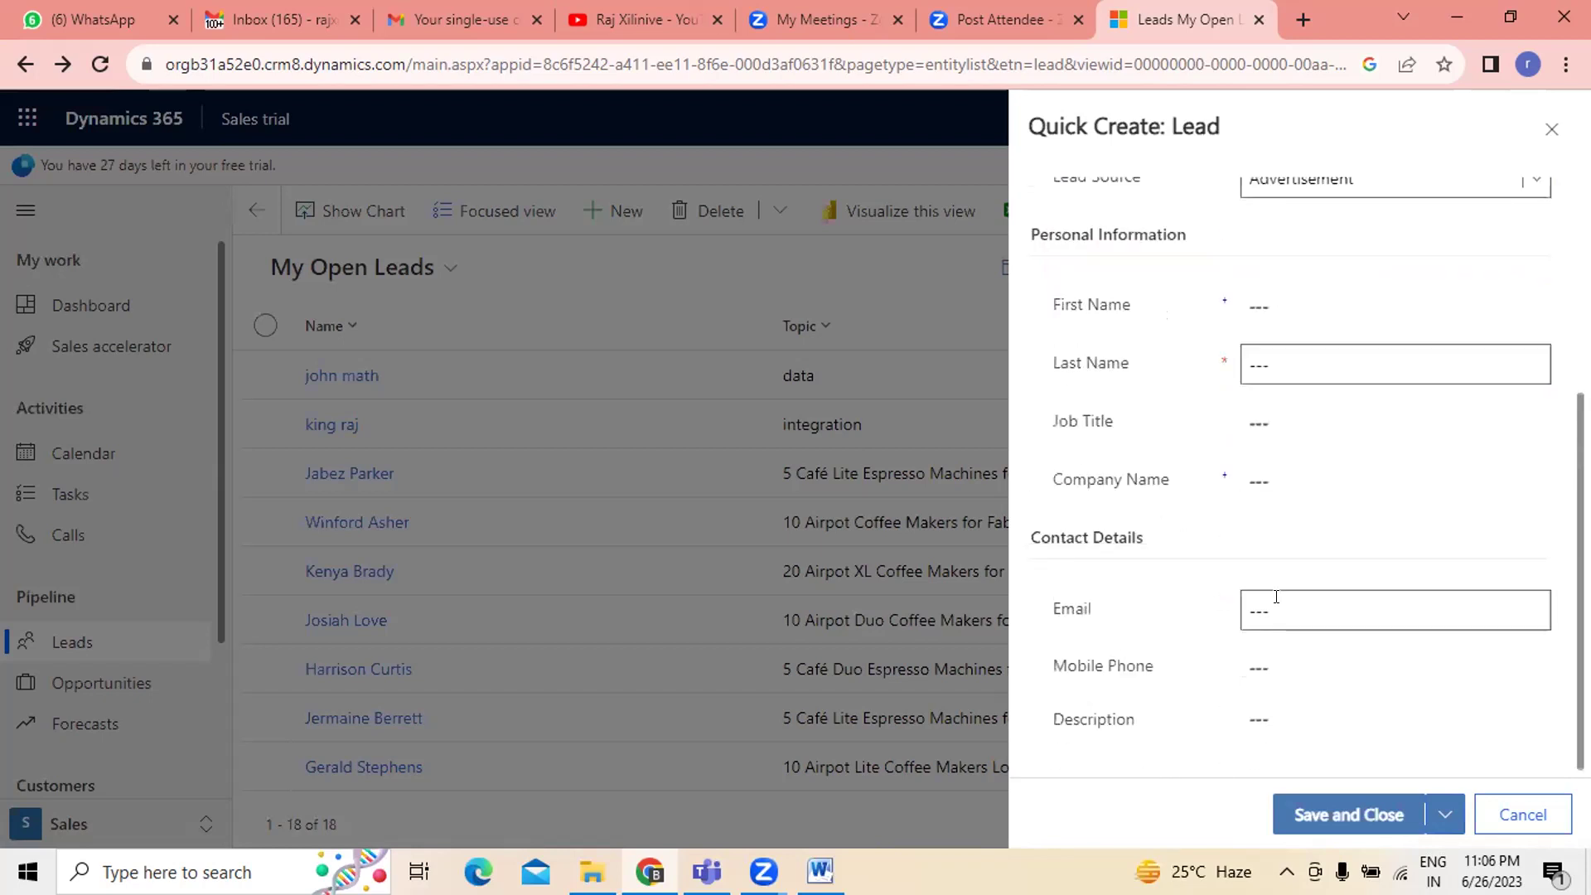
{"action": "scroll", "coordinate": [1185, 586], "scroll_direction": "up", "scroll_amount": 3}
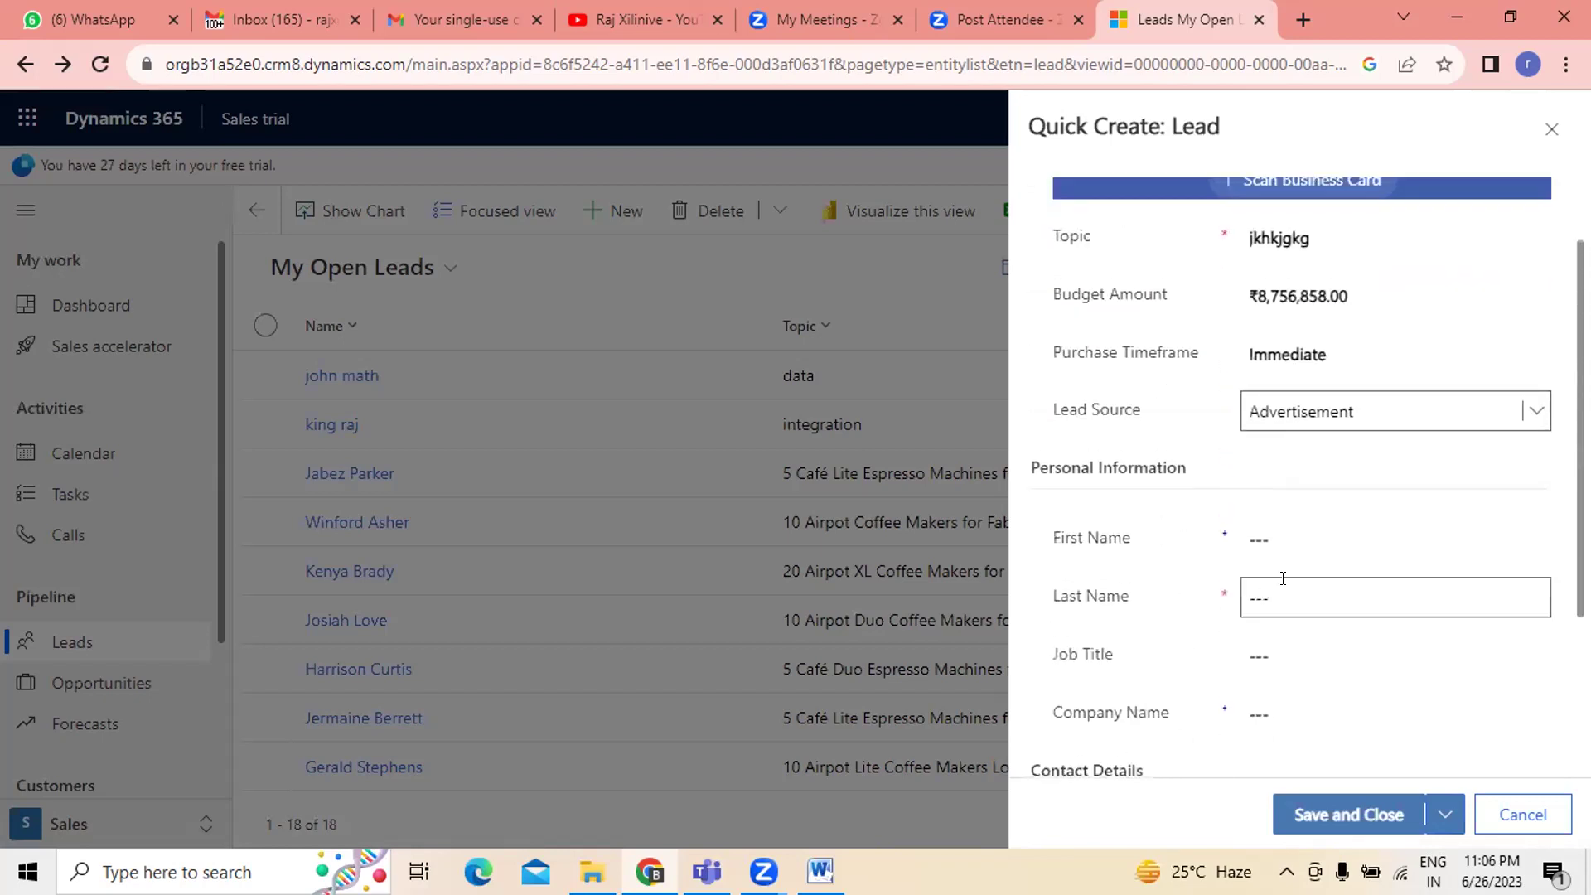
{"action": "scroll", "coordinate": [1289, 630], "scroll_direction": "down", "scroll_amount": 2}
- Enter company 'gjhjghk' plus the lead's last and first names, then save and close
{"action": "left_click", "coordinate": [1393, 589]}
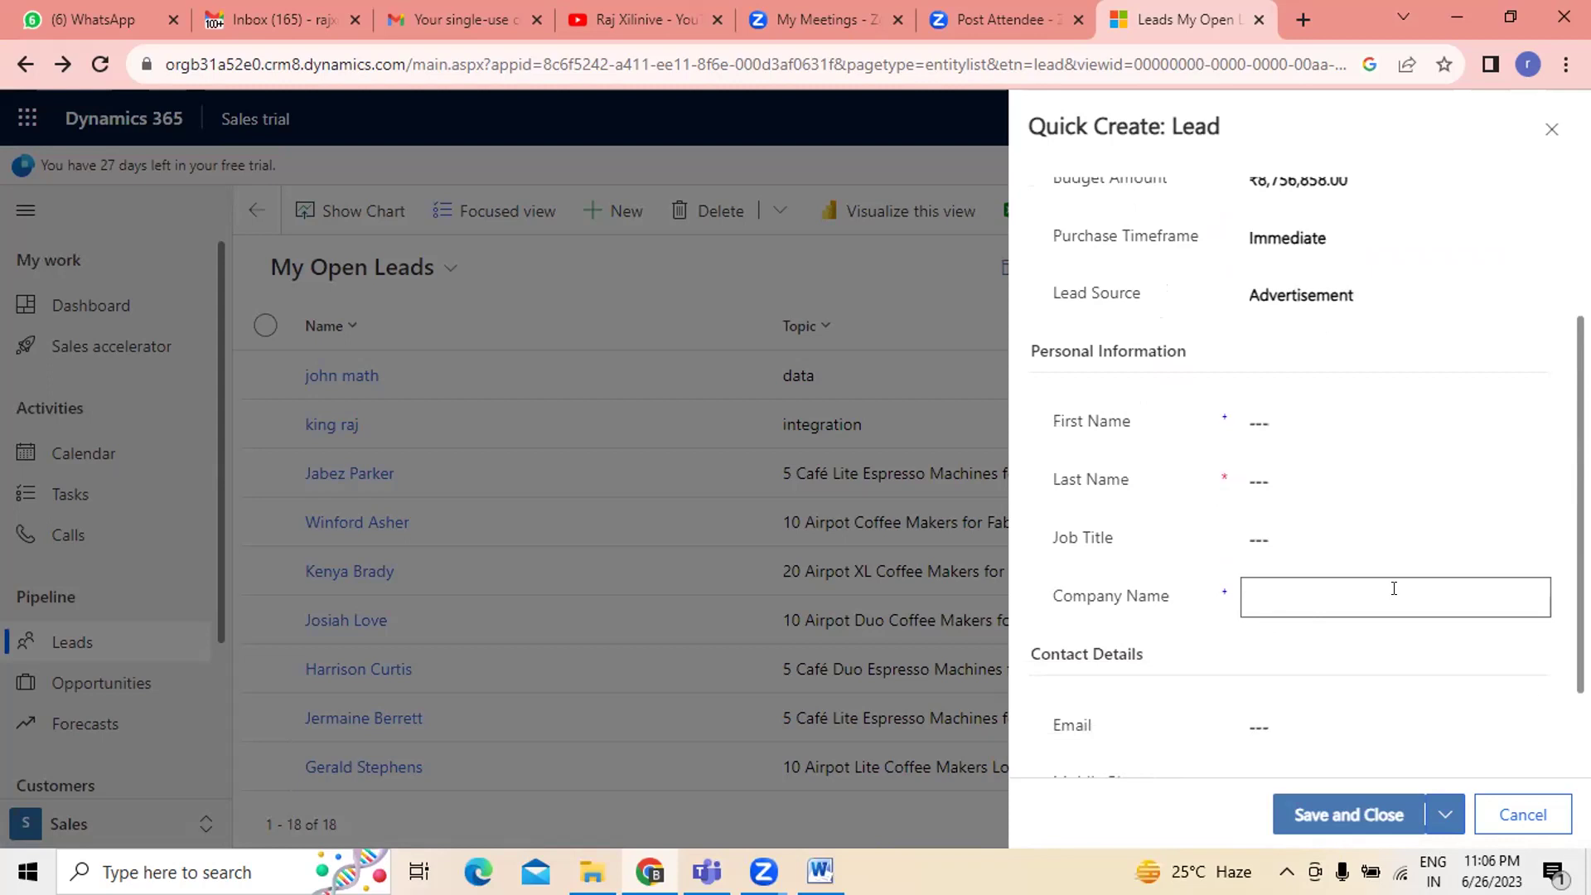
{"action": "type", "text": "gjhjghkg"}
{"action": "left_click", "coordinate": [1350, 808]}
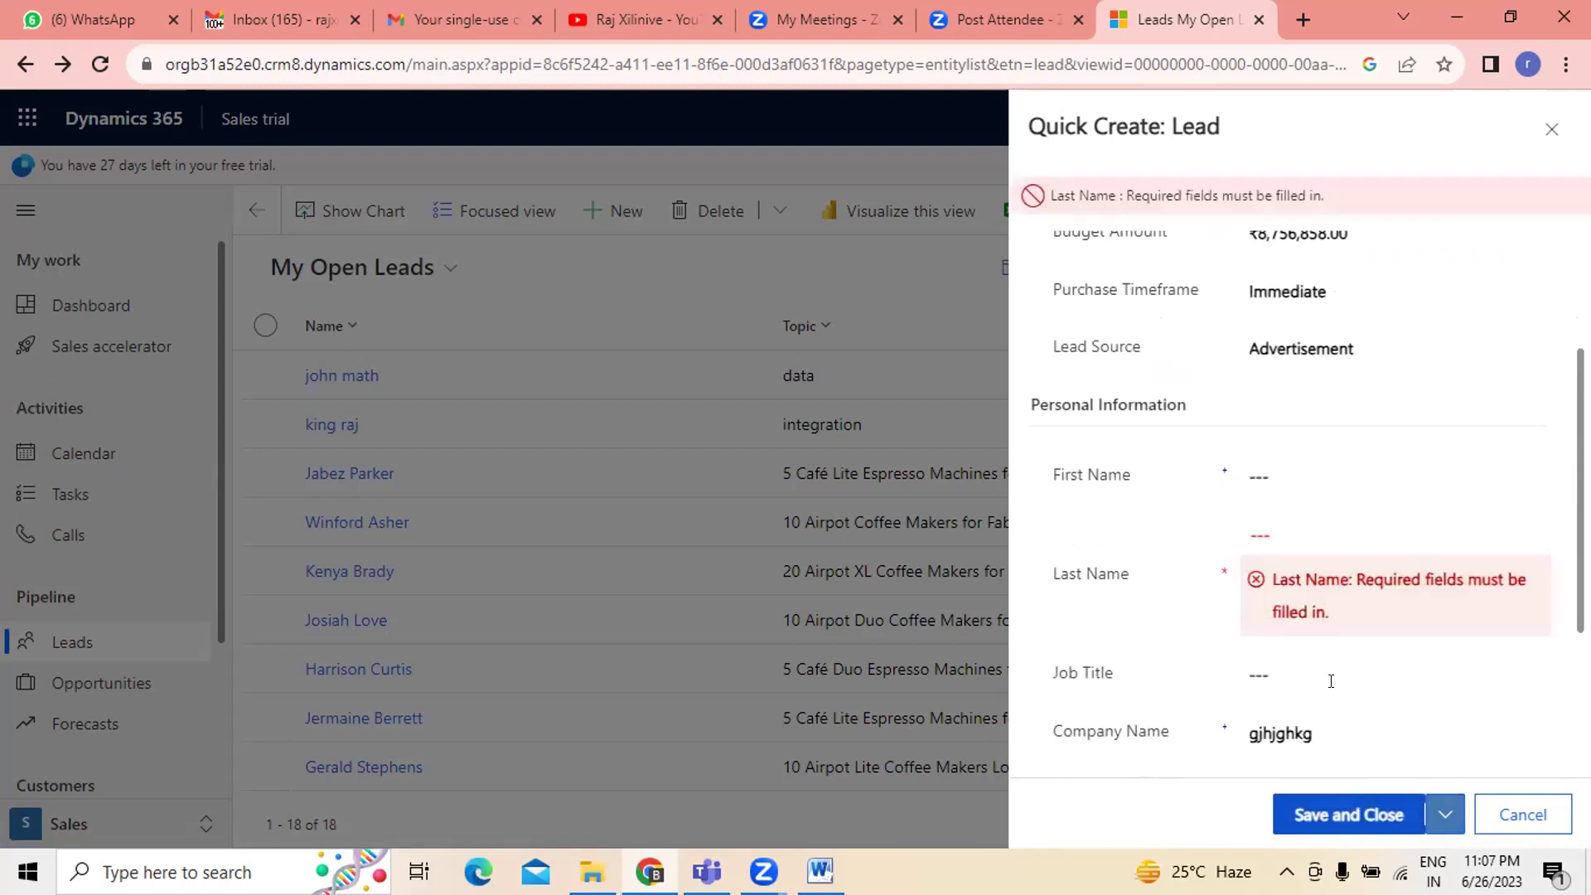
{"action": "left_click", "coordinate": [1316, 537]}
{"action": "type", "text": "ghkhgg"}
{"action": "left_click", "coordinate": [1313, 476]}
{"action": "type", "text": "gghhg"}
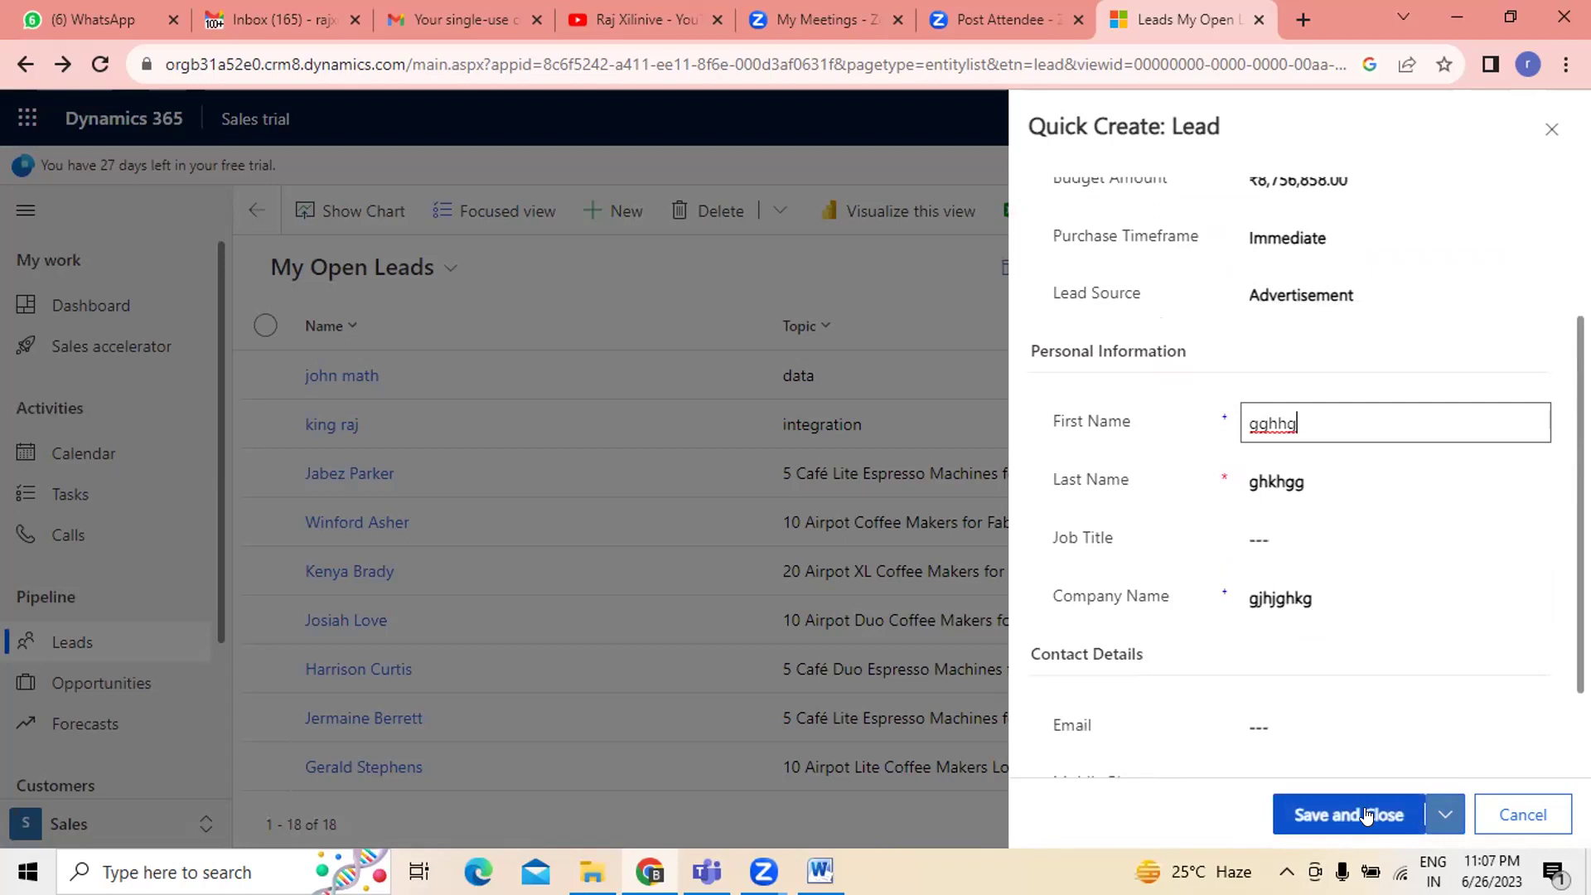
{"action": "left_click", "coordinate": [1365, 814]}
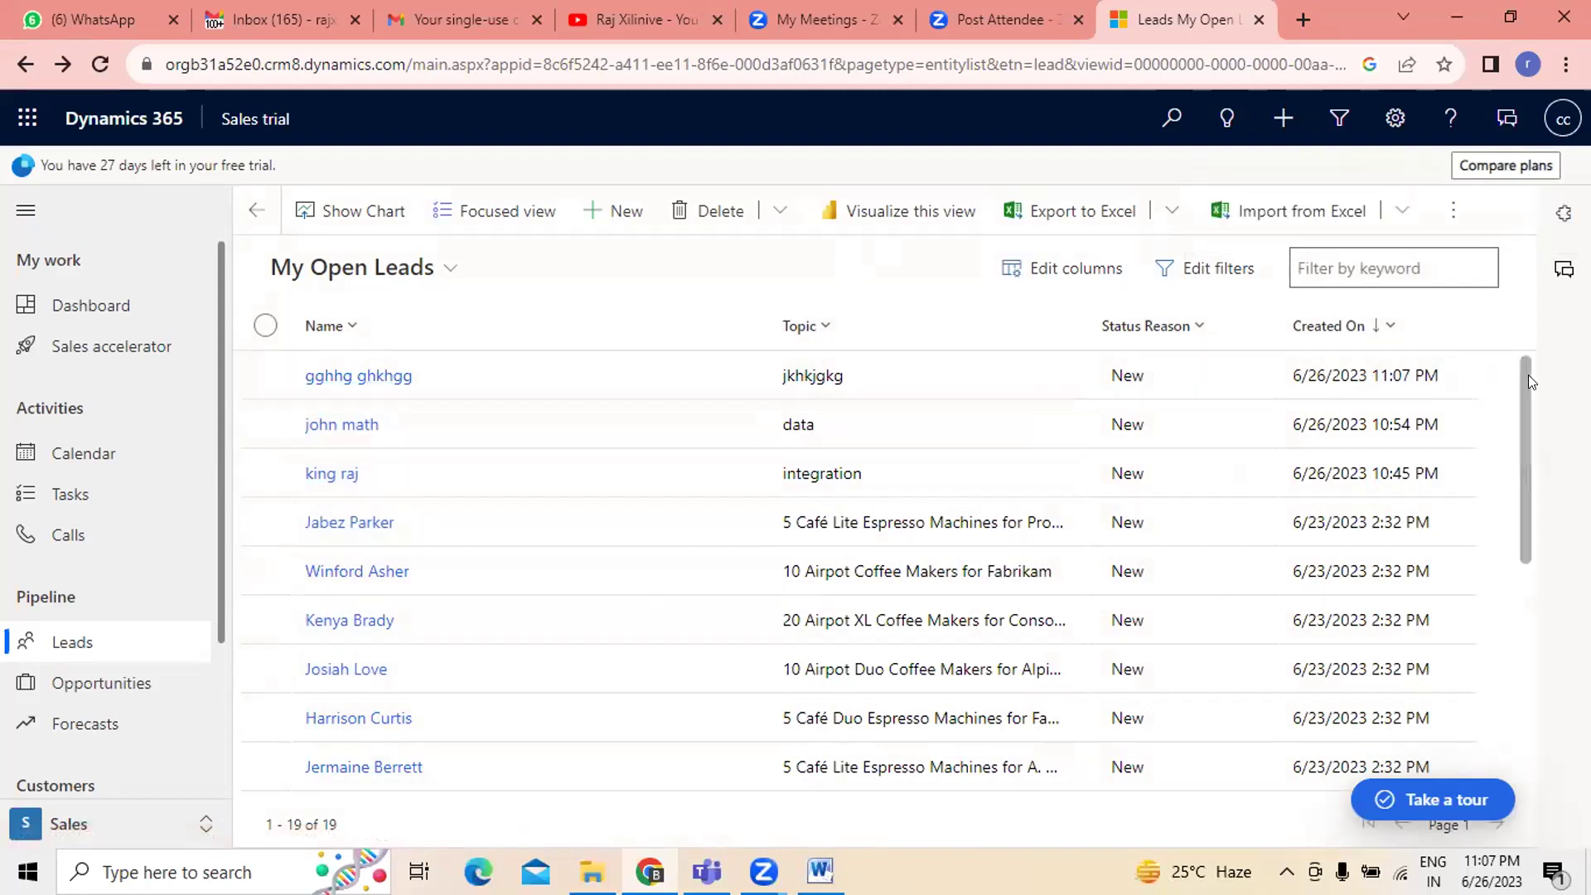
- Open the My Open Leads filter editor and add an empty condition row
{"action": "left_click_drag", "start_coordinate": [1520, 378], "coordinate": [1519, 689]}
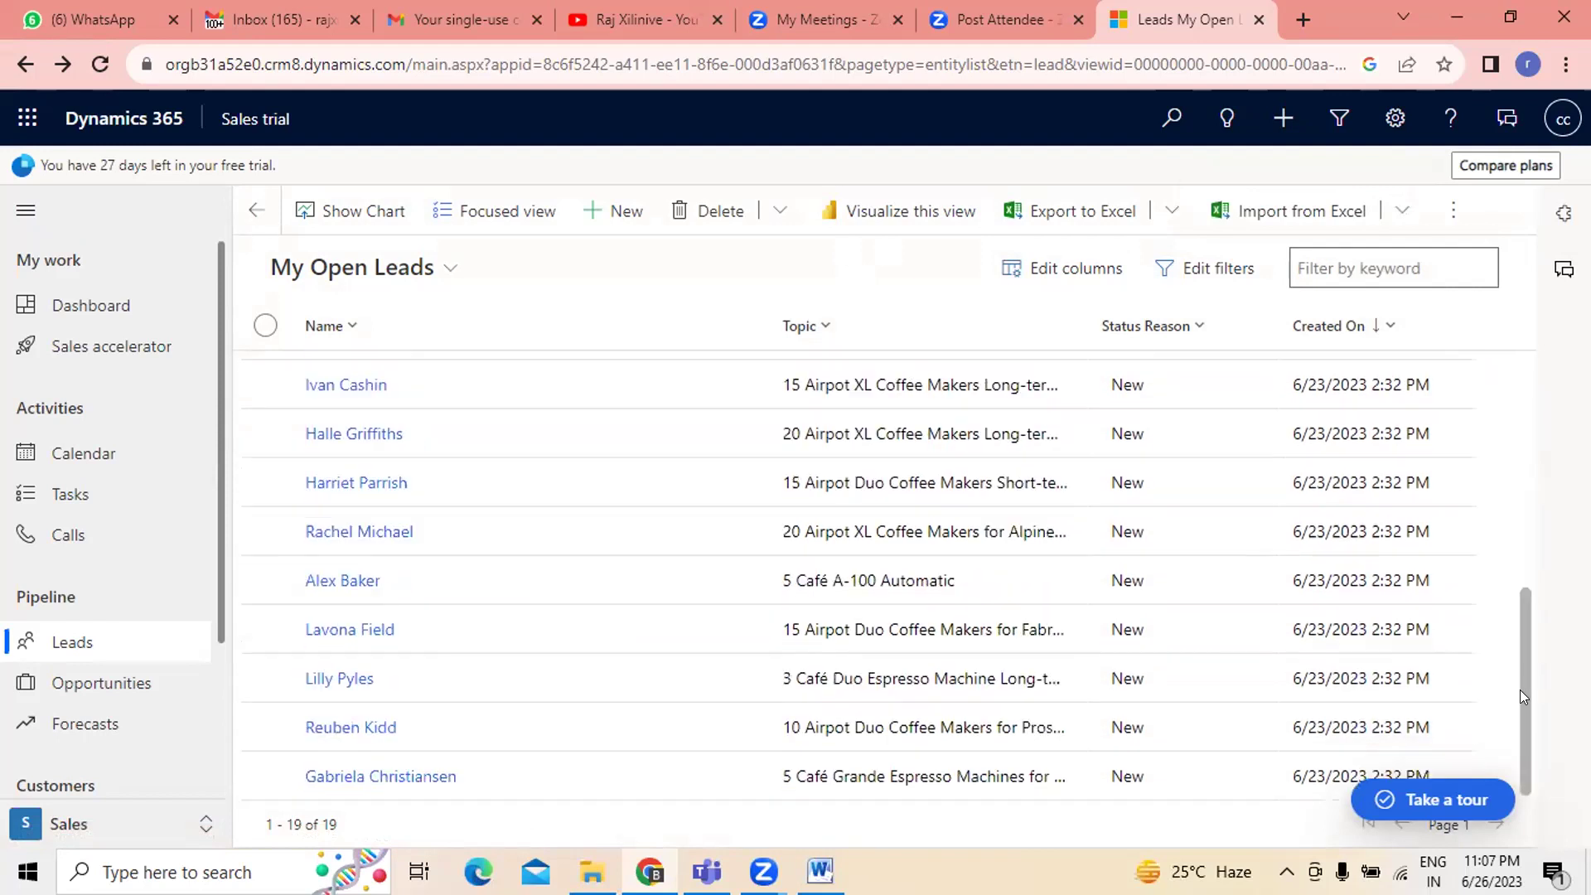
{"action": "left_click_drag", "start_coordinate": [1519, 624], "coordinate": [1520, 390]}
{"action": "left_click", "coordinate": [1227, 275]}
{"action": "left_click", "coordinate": [777, 368]}
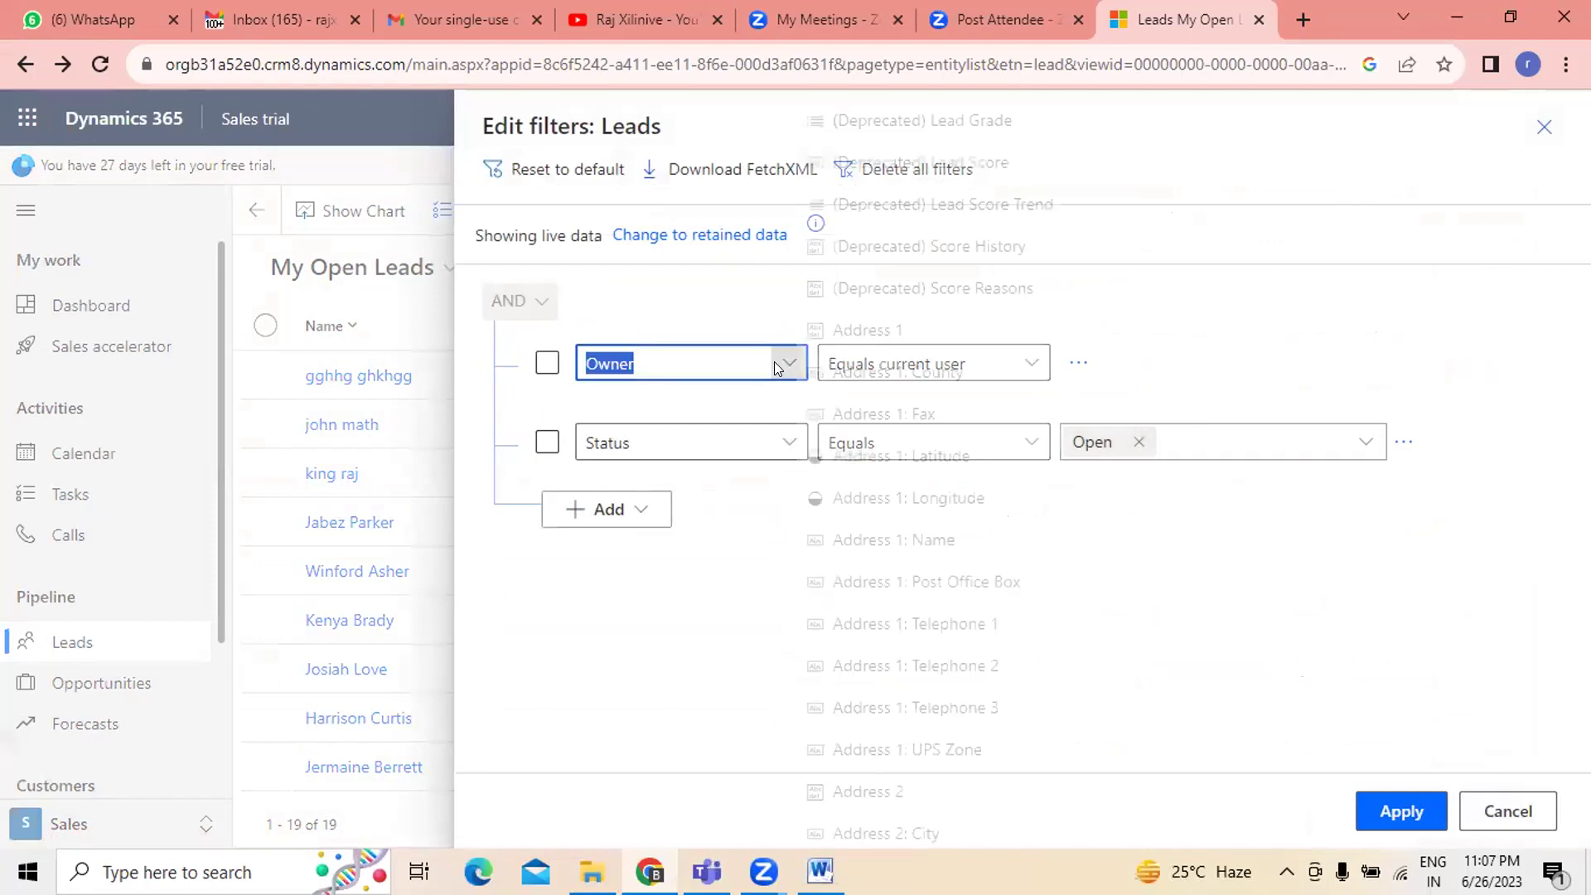
{"action": "scroll", "coordinate": [893, 490], "scroll_direction": "down", "scroll_amount": 1}
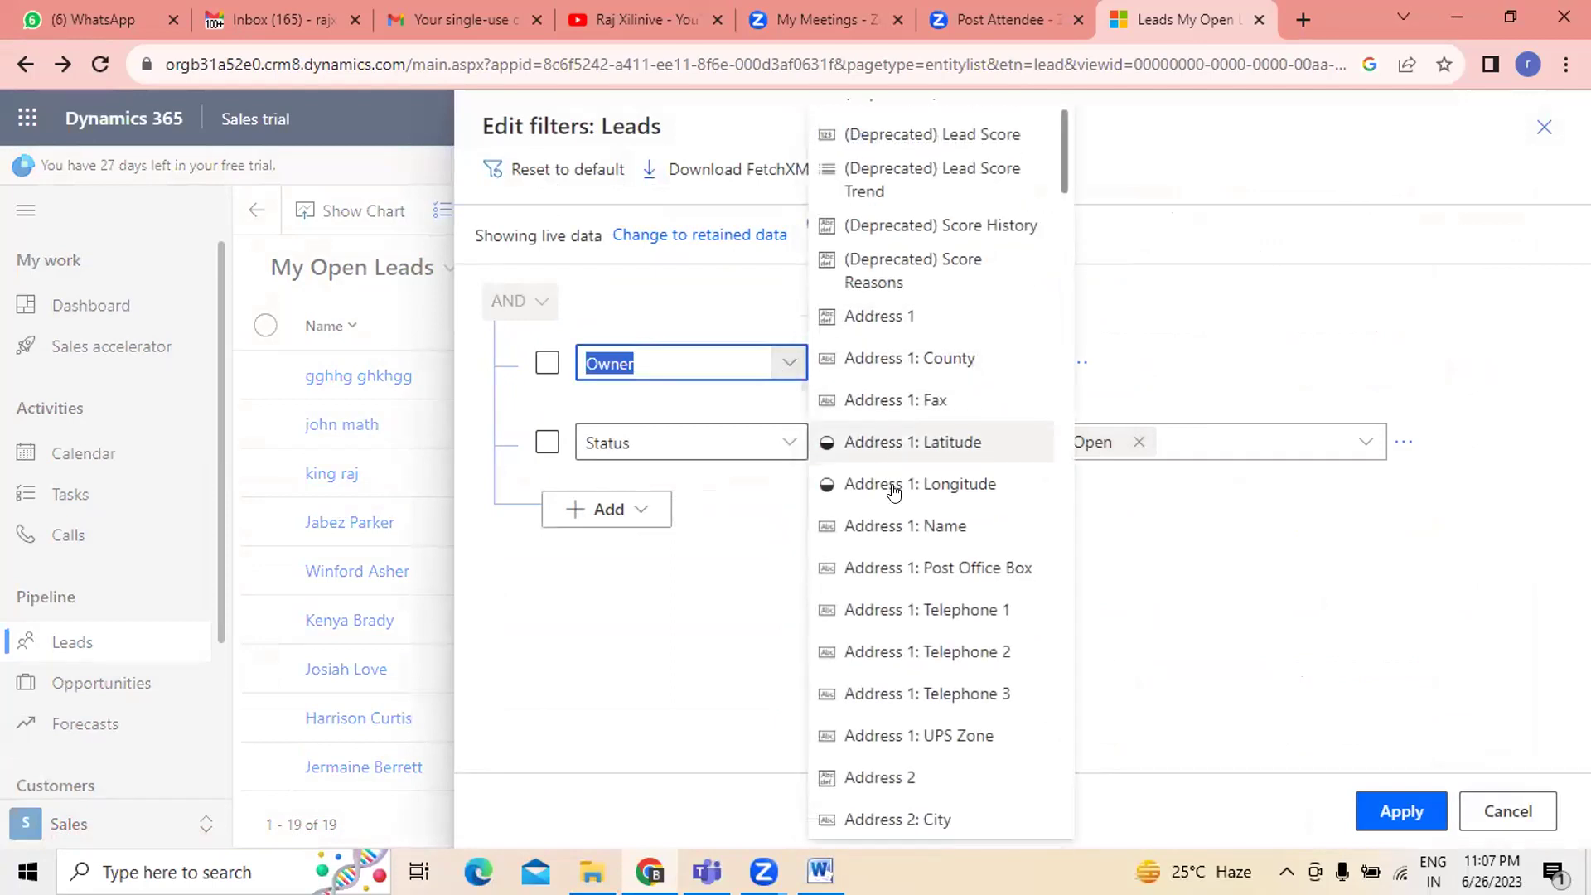
{"action": "left_click", "coordinate": [611, 513]}
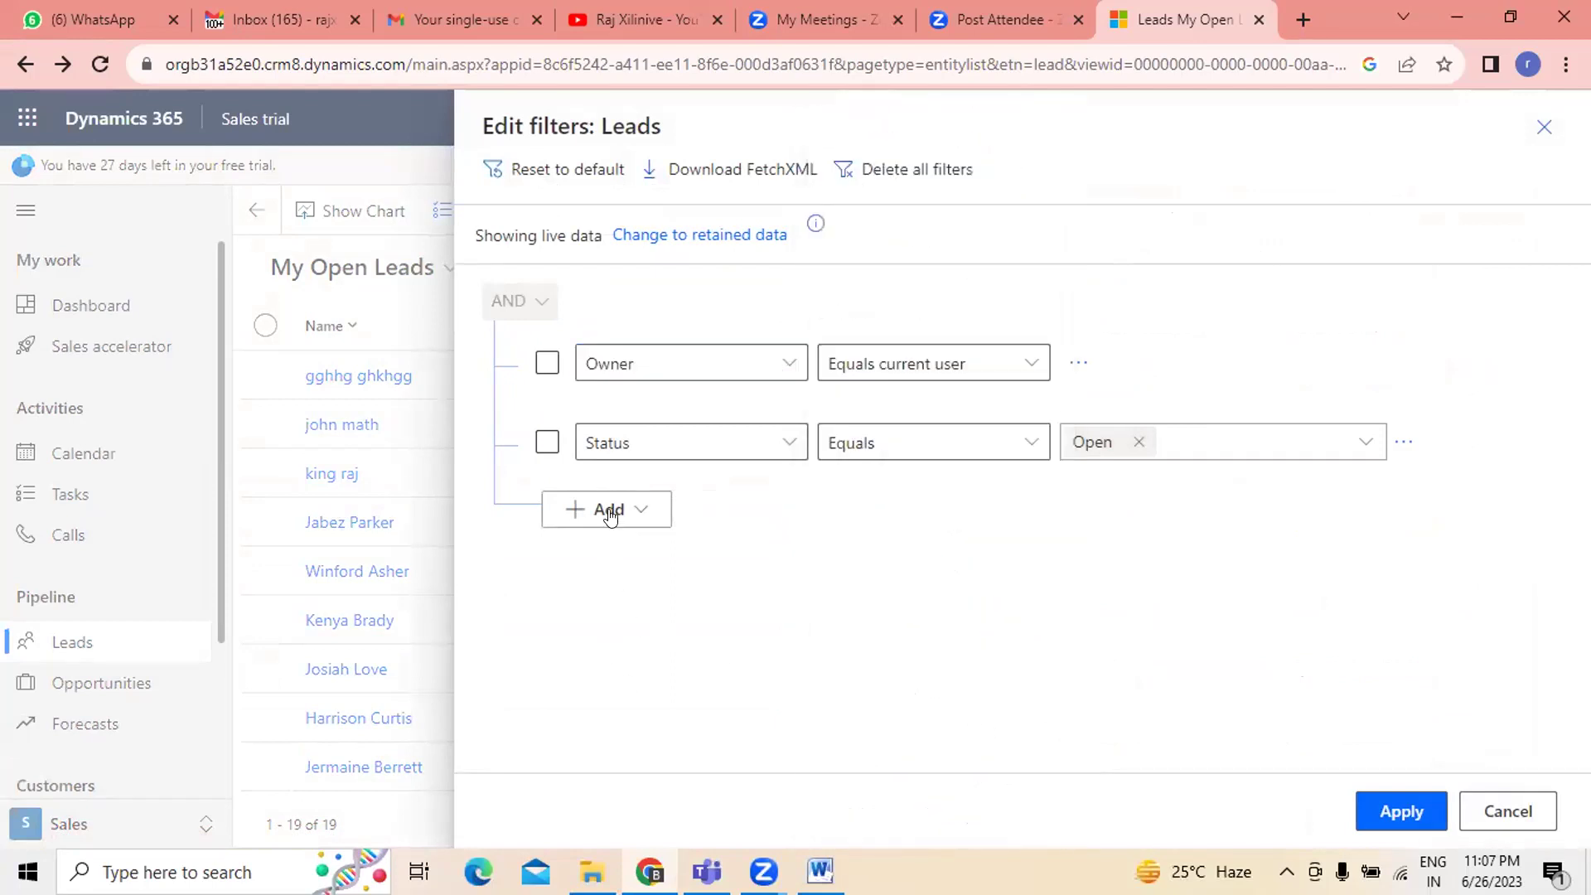
{"action": "left_click", "coordinate": [610, 513]}
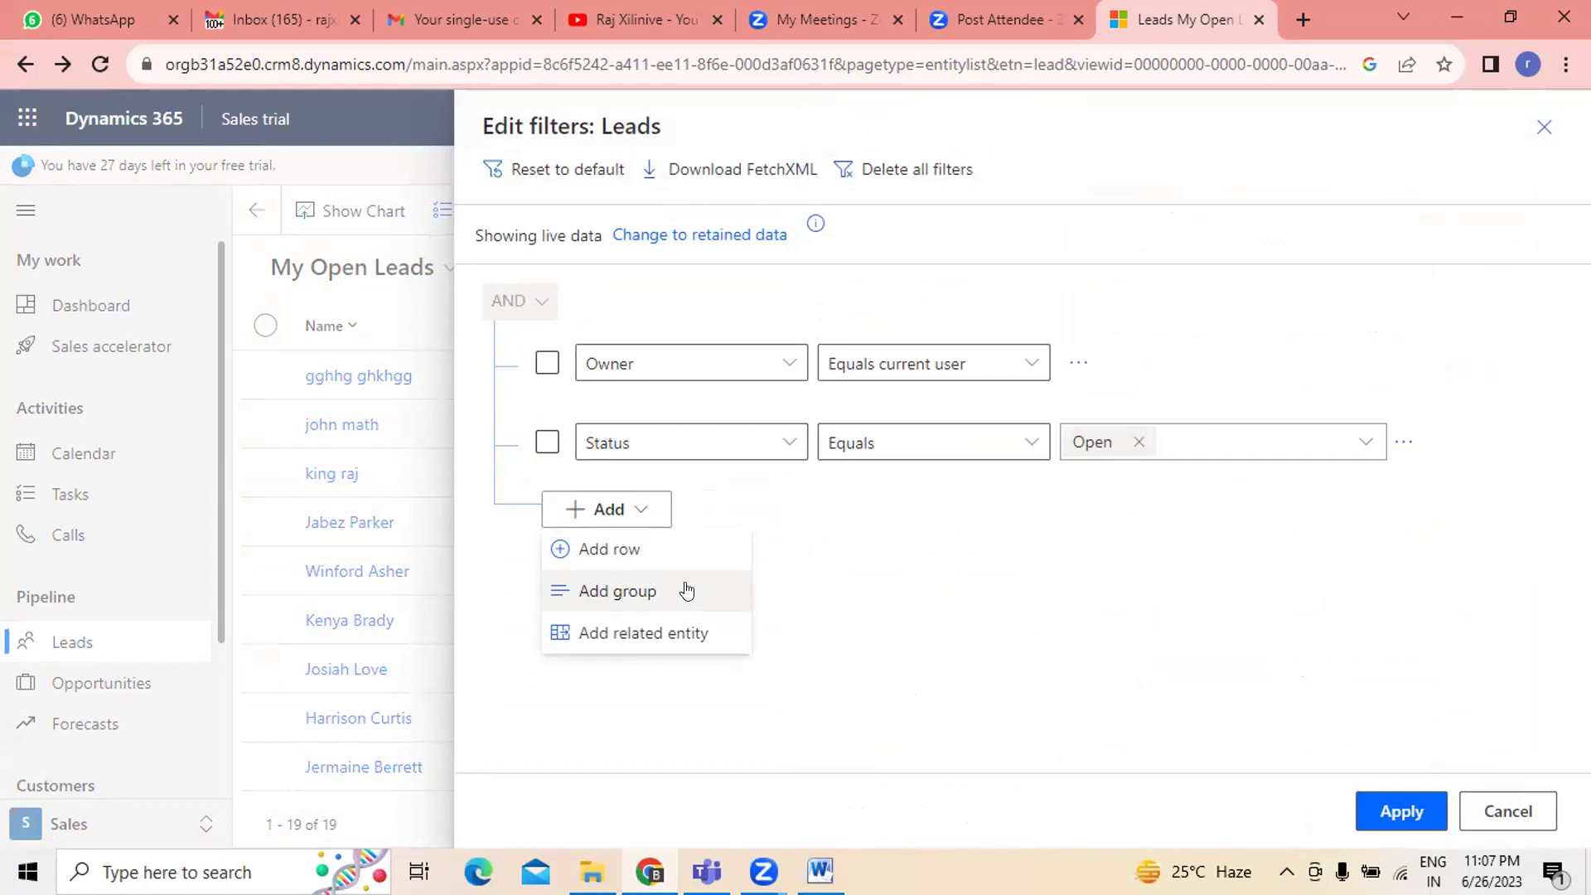
{"action": "left_click", "coordinate": [627, 550]}
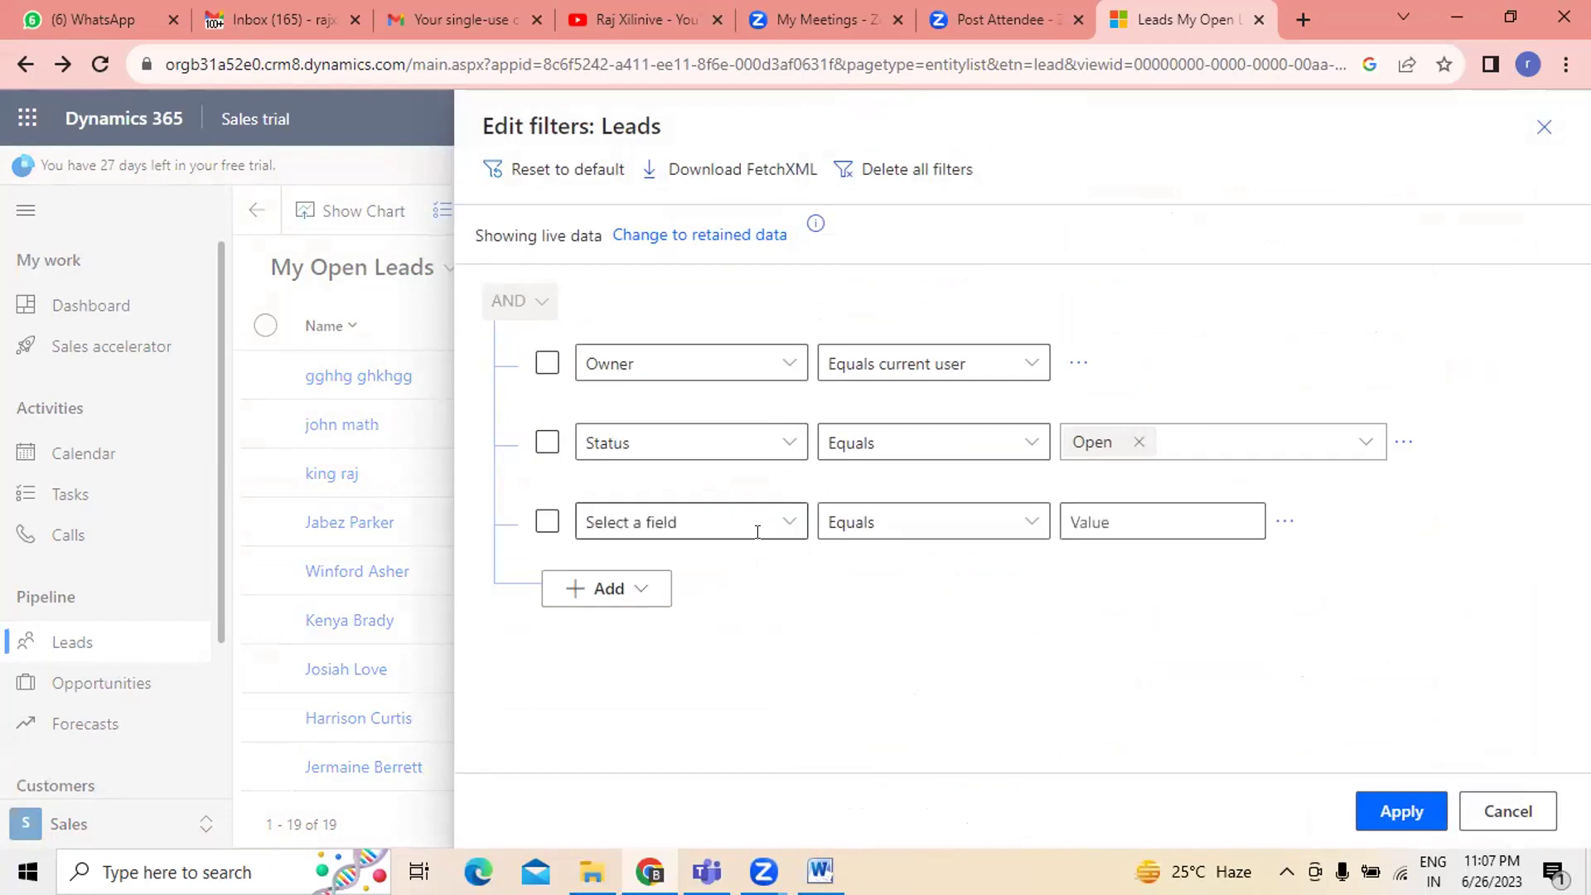
- Change the first condition's field to Name, keeping the Equals operator
{"action": "left_click", "coordinate": [792, 367]}
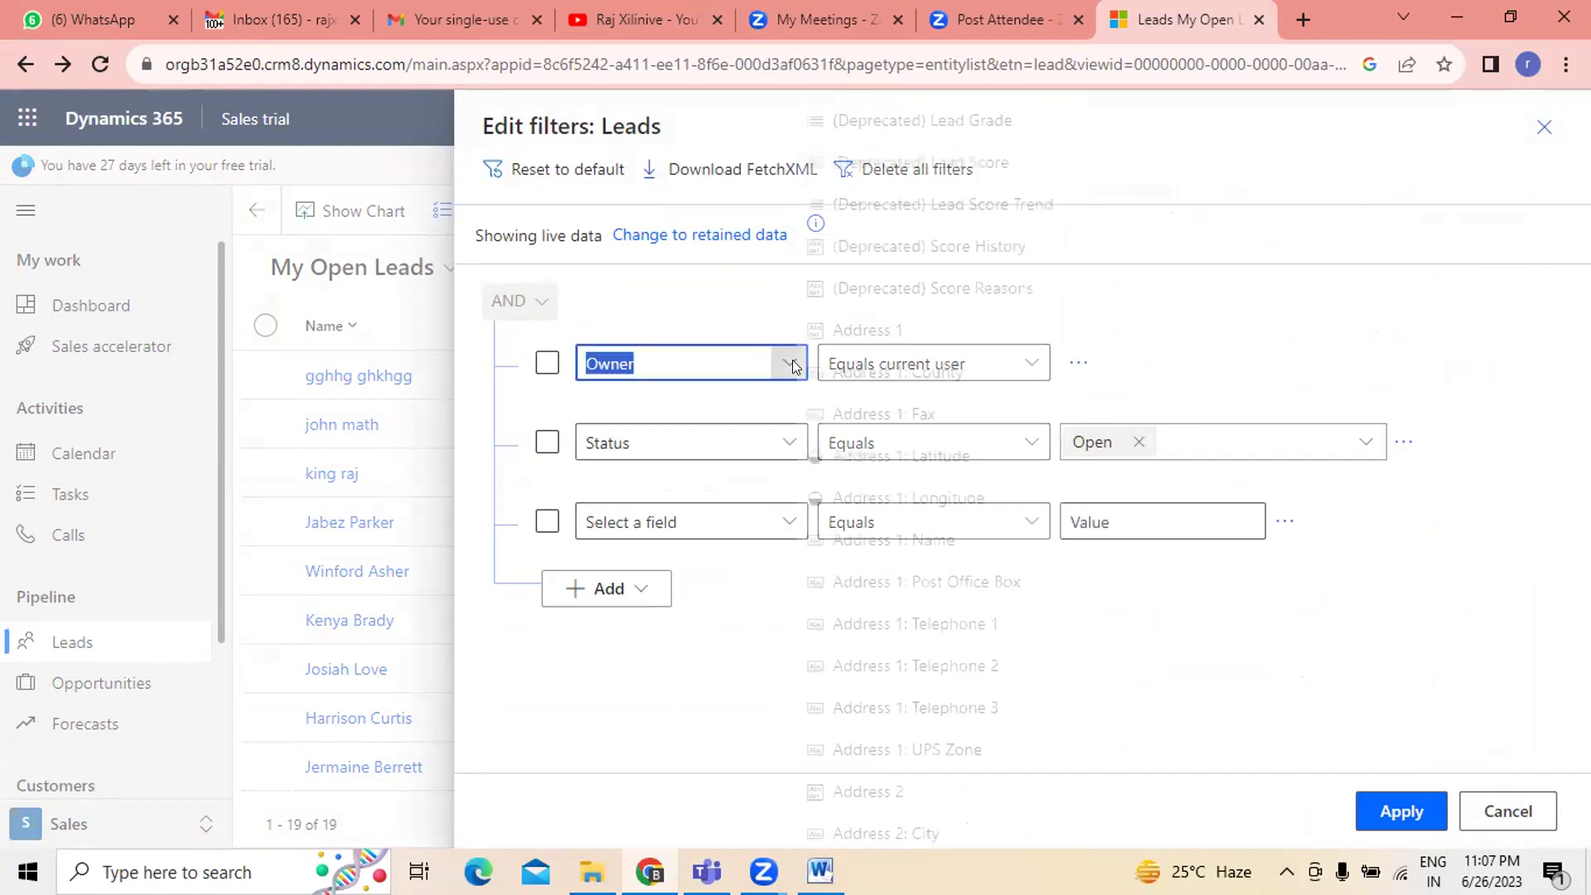
{"action": "scroll", "coordinate": [911, 444], "scroll_direction": "down", "scroll_amount": 5}
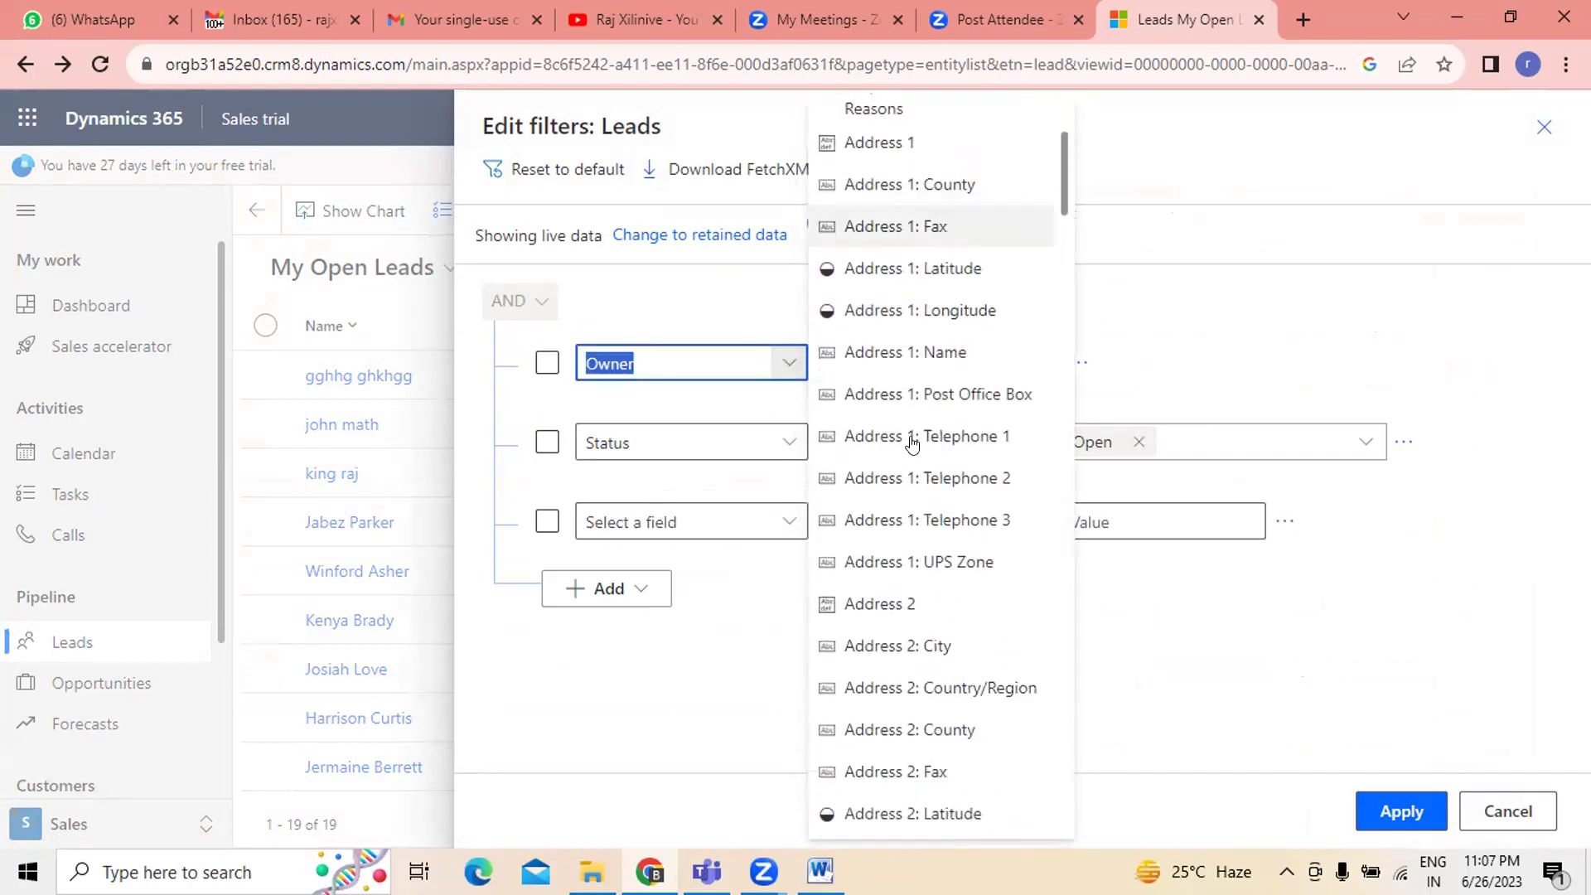
{"action": "scroll", "coordinate": [999, 540], "scroll_direction": "down", "scroll_amount": 3}
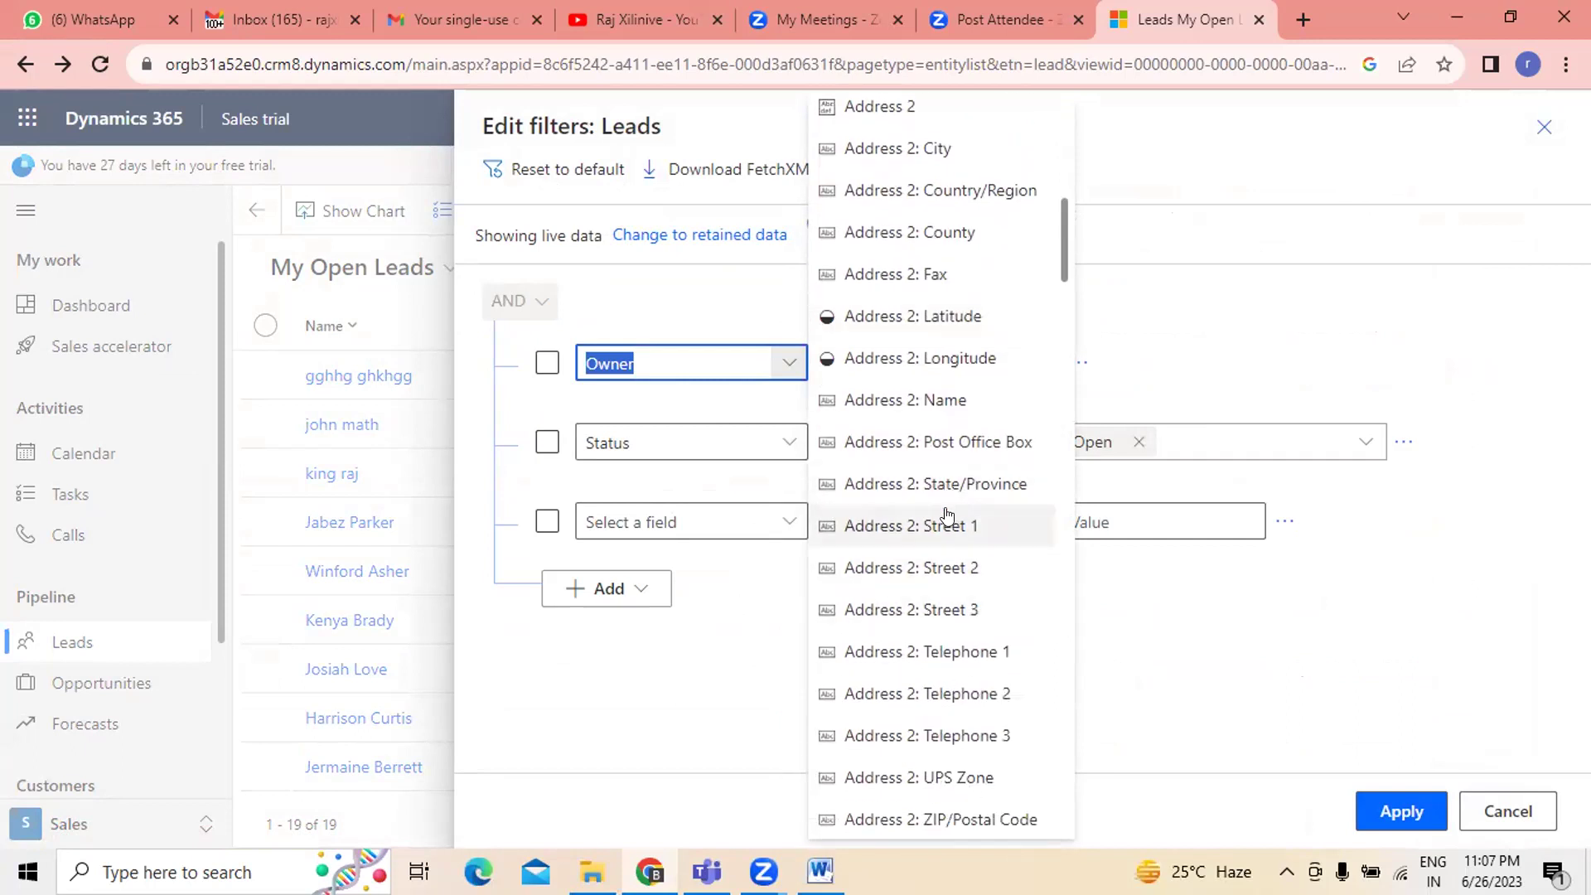
{"action": "scroll", "coordinate": [948, 518], "scroll_direction": "up", "scroll_amount": 8}
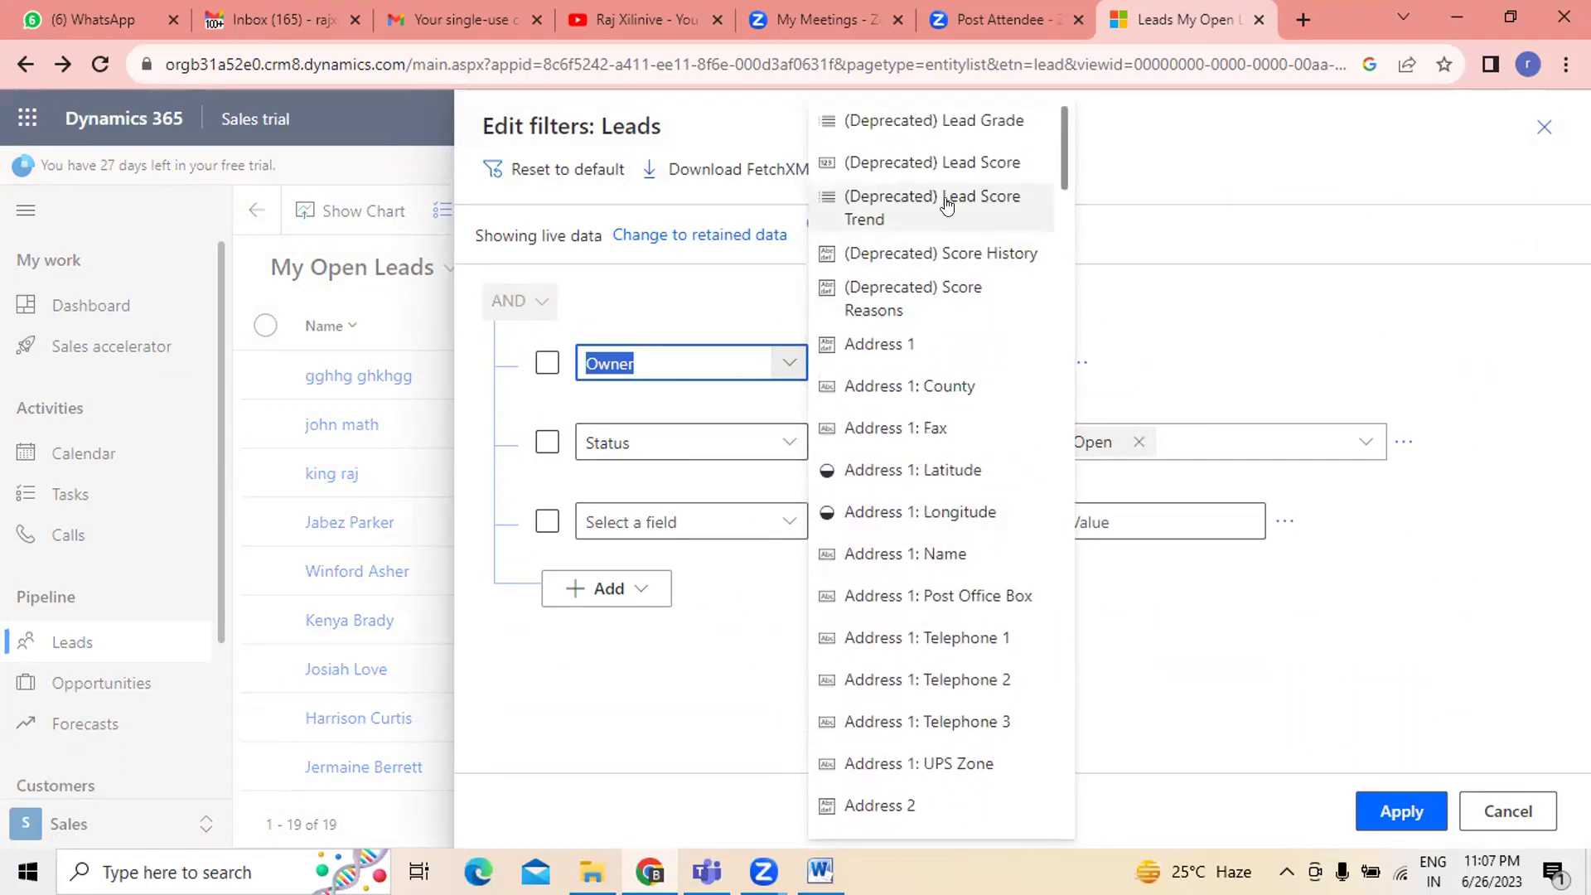
{"action": "scroll", "coordinate": [961, 385], "scroll_direction": "down", "scroll_amount": 8}
{"action": "scroll", "coordinate": [961, 388], "scroll_direction": "down", "scroll_amount": 12}
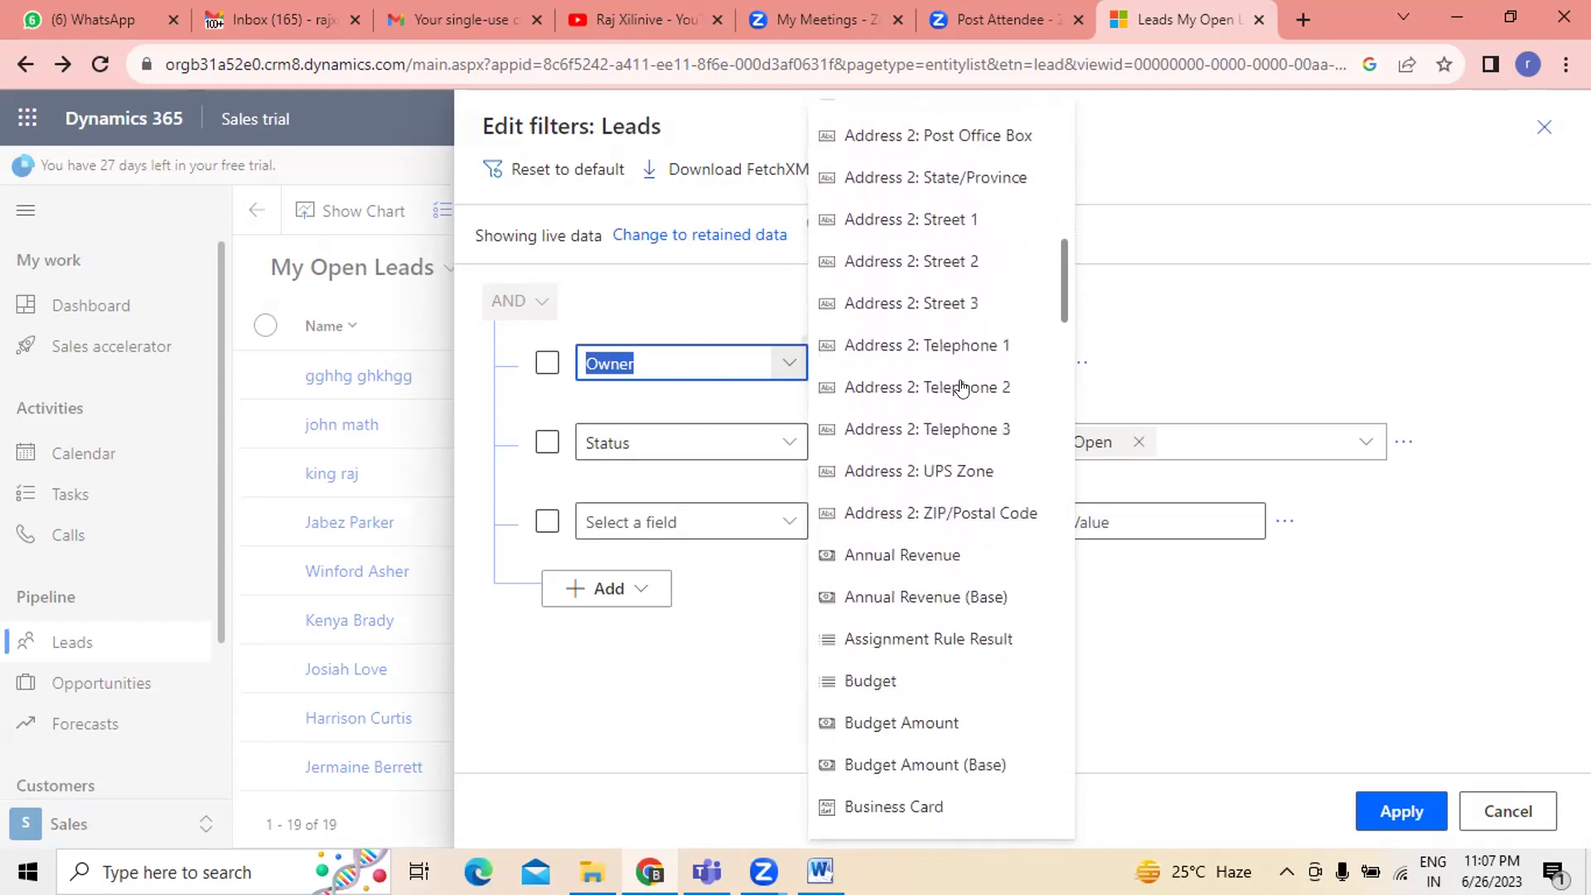
{"action": "scroll", "coordinate": [961, 386], "scroll_direction": "down", "scroll_amount": 11}
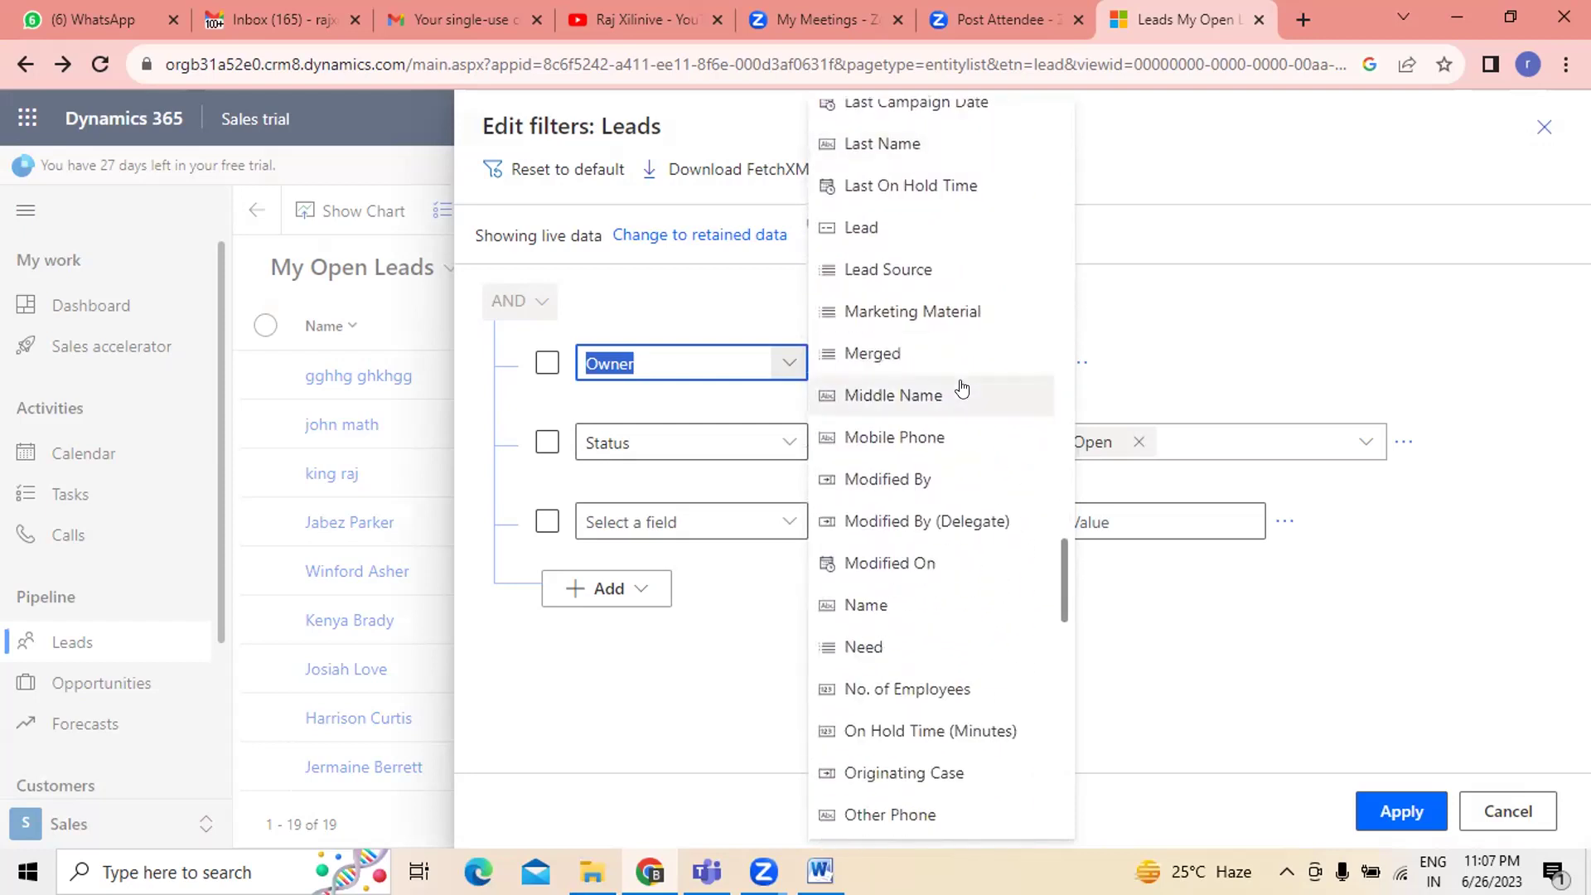
{"action": "left_click", "coordinate": [852, 605]}
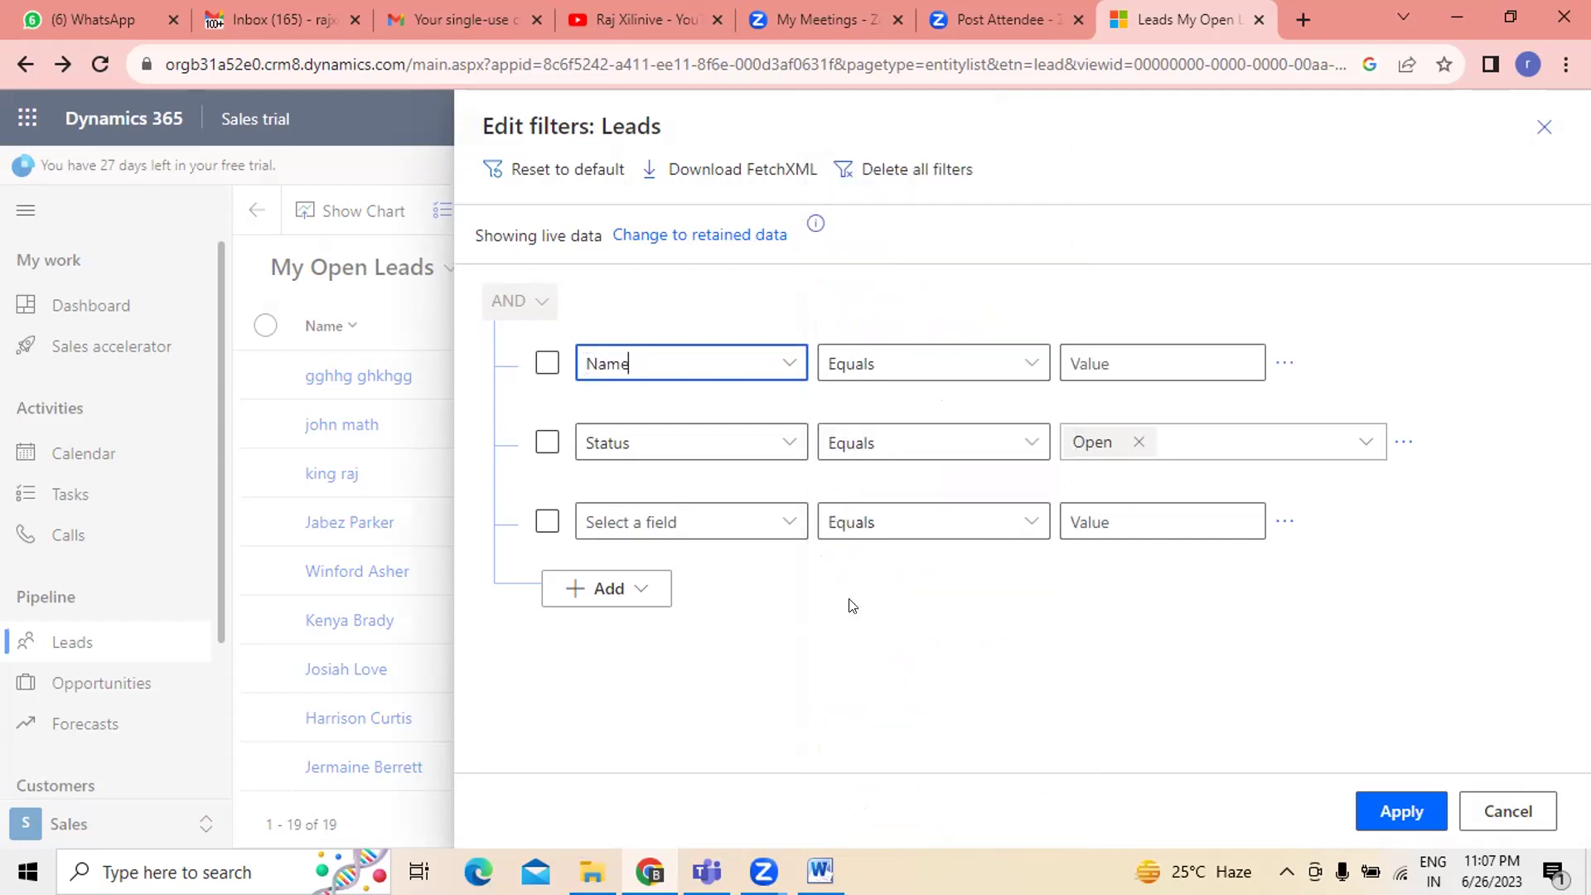
{"action": "left_click", "coordinate": [1030, 363]}
{"action": "left_click", "coordinate": [853, 399]}
{"action": "left_click", "coordinate": [1242, 347]}
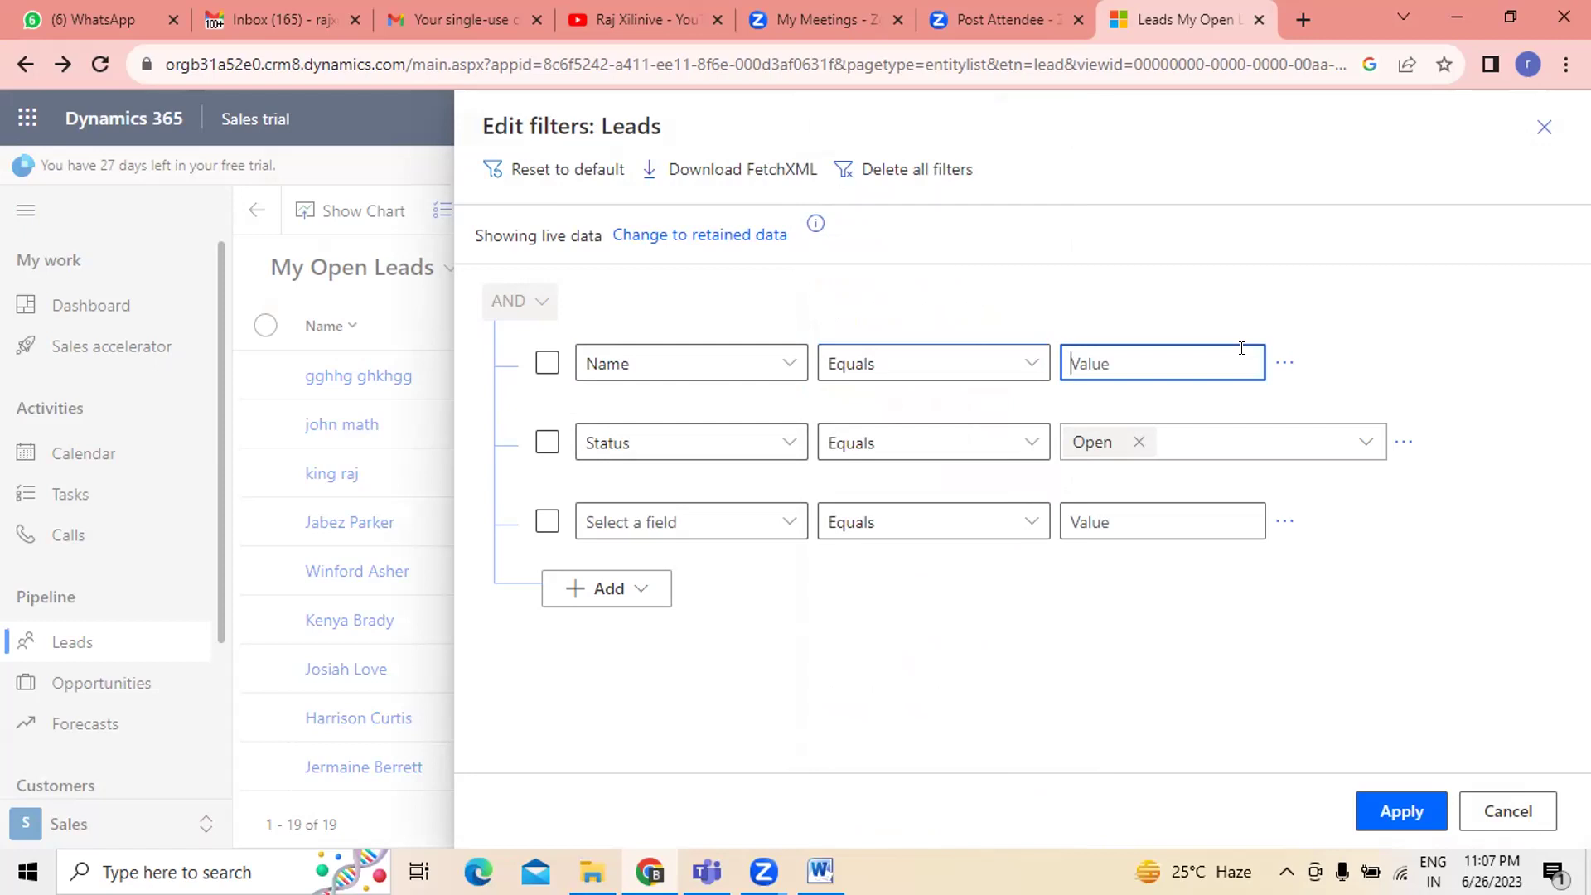
{"action": "type", "text": "ki"}
{"action": "key", "text": "BackSpace"}
{"action": "key", "text": "BackSpace"}
{"action": "key", "text": "BackSpace"}
- Make the Name condition Ends with 'raj' and apply the filters
{"action": "left_click", "coordinate": [1031, 362]}
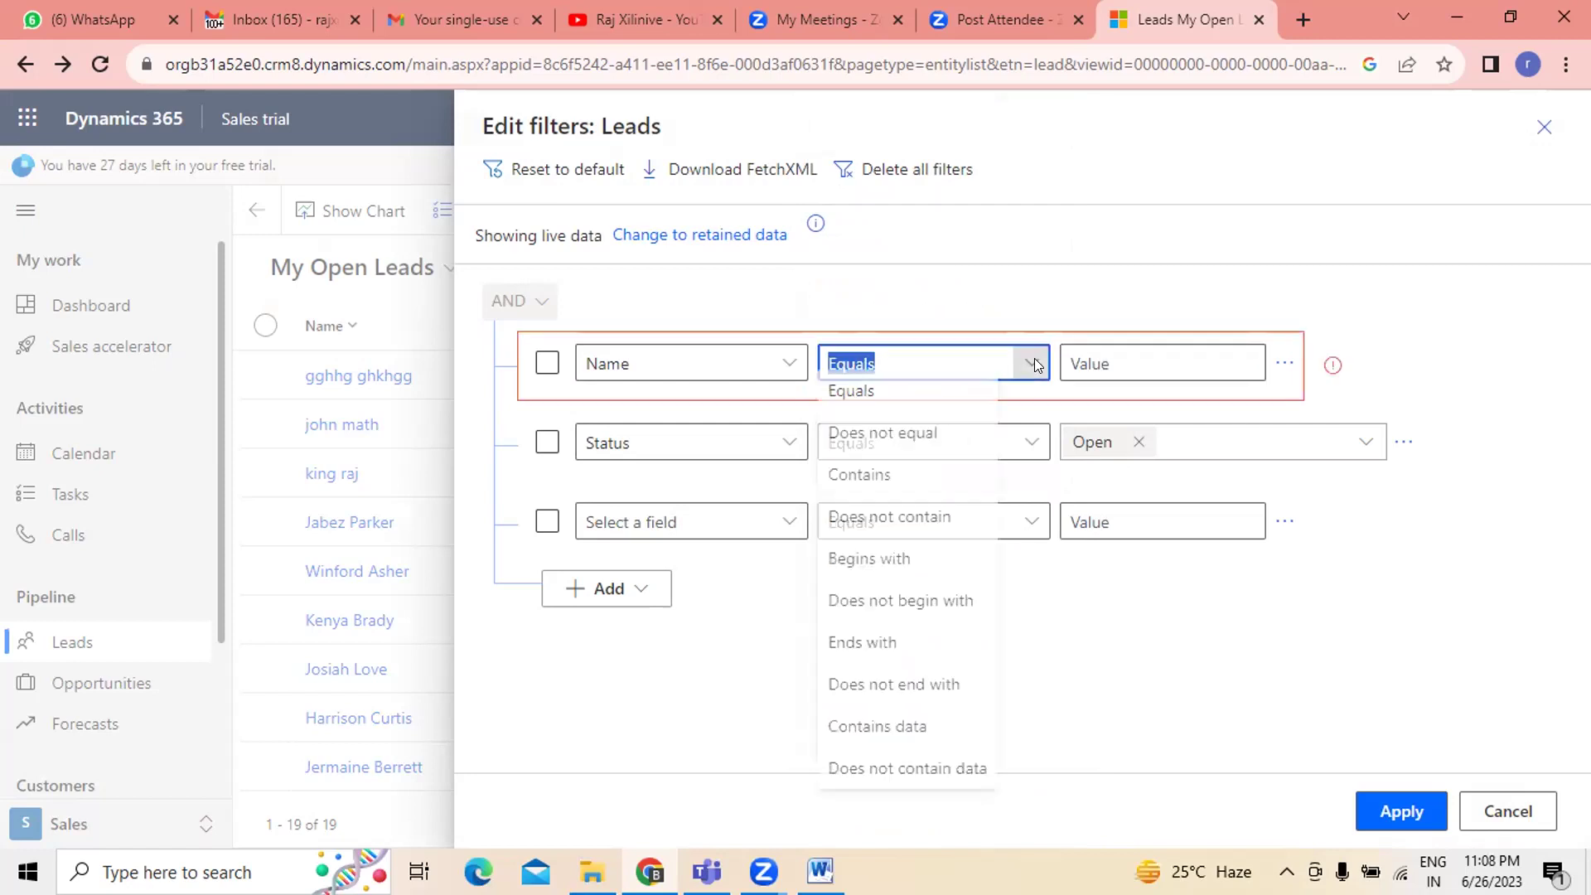
{"action": "left_click", "coordinate": [843, 404]}
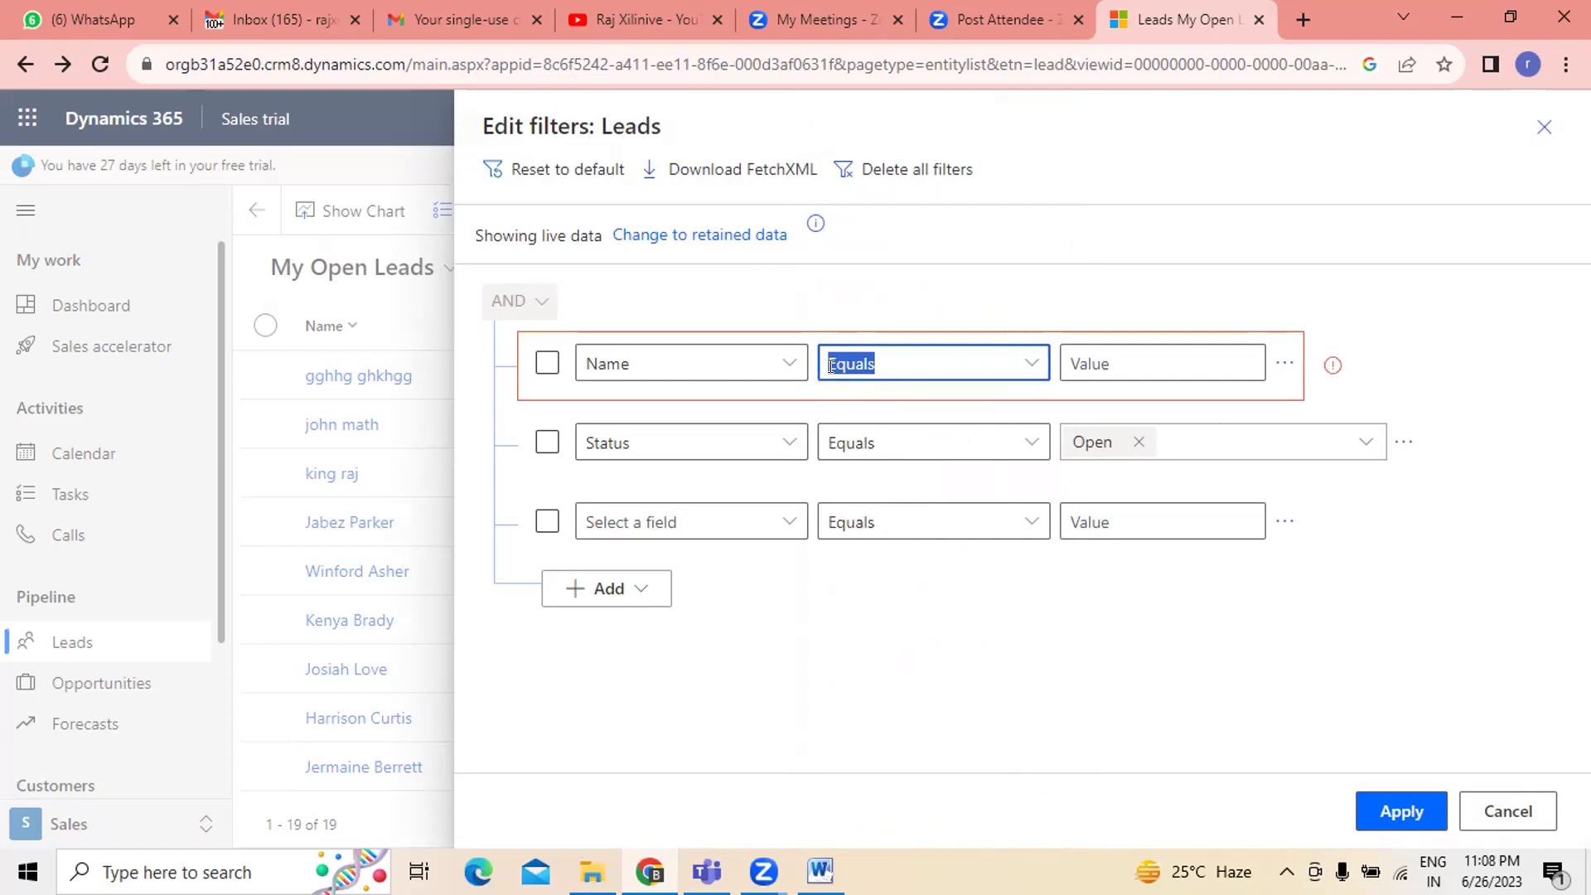
{"action": "left_click", "coordinate": [1032, 363]}
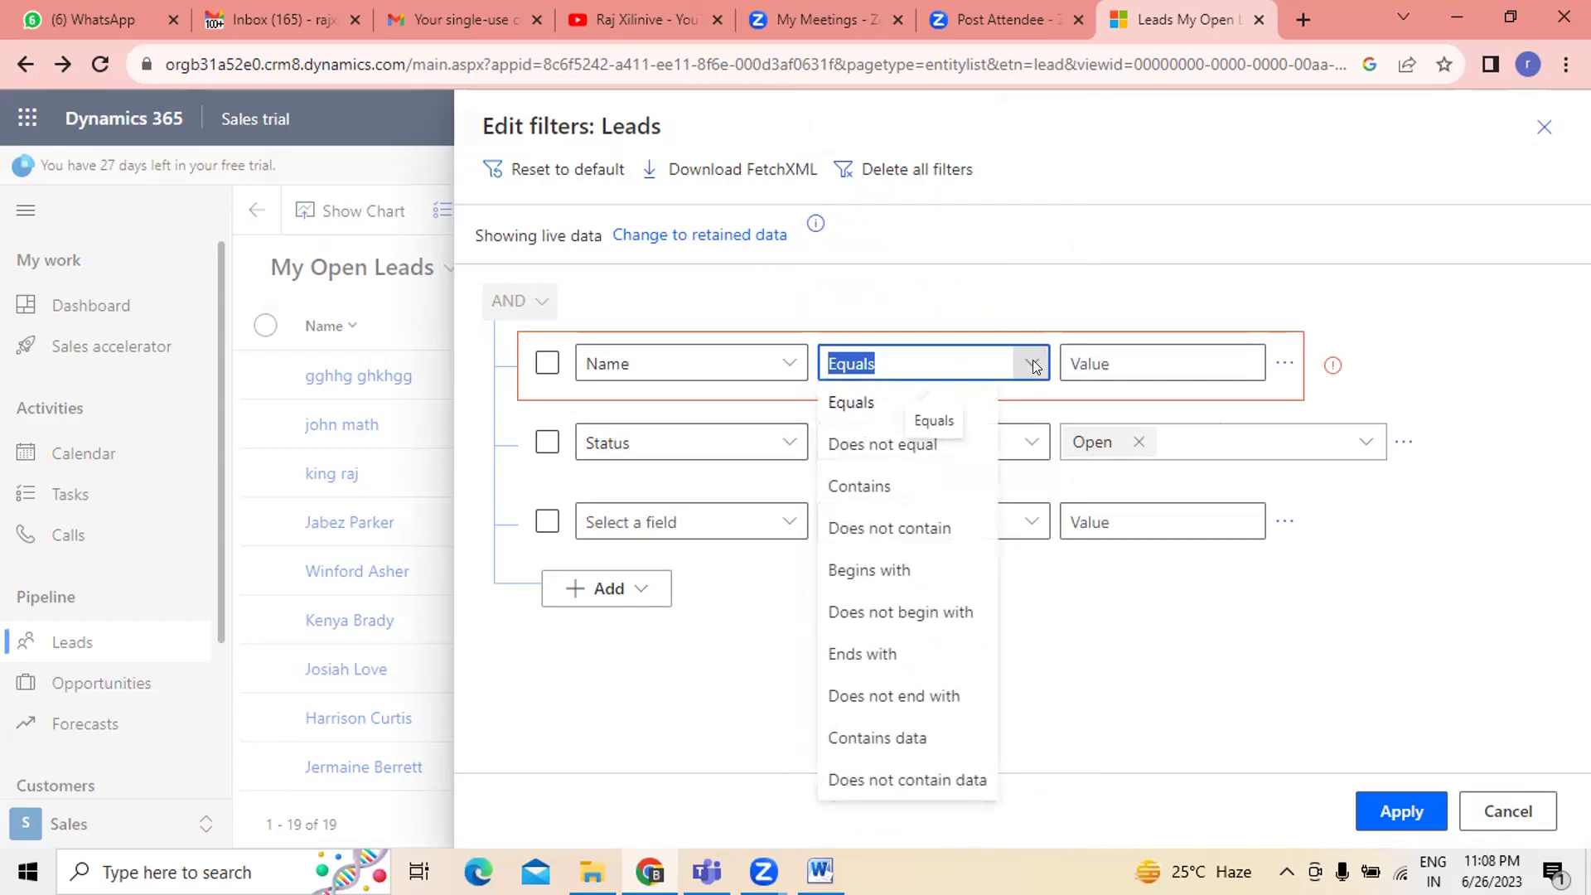
{"action": "left_click", "coordinate": [895, 653]}
{"action": "left_click", "coordinate": [1114, 348]}
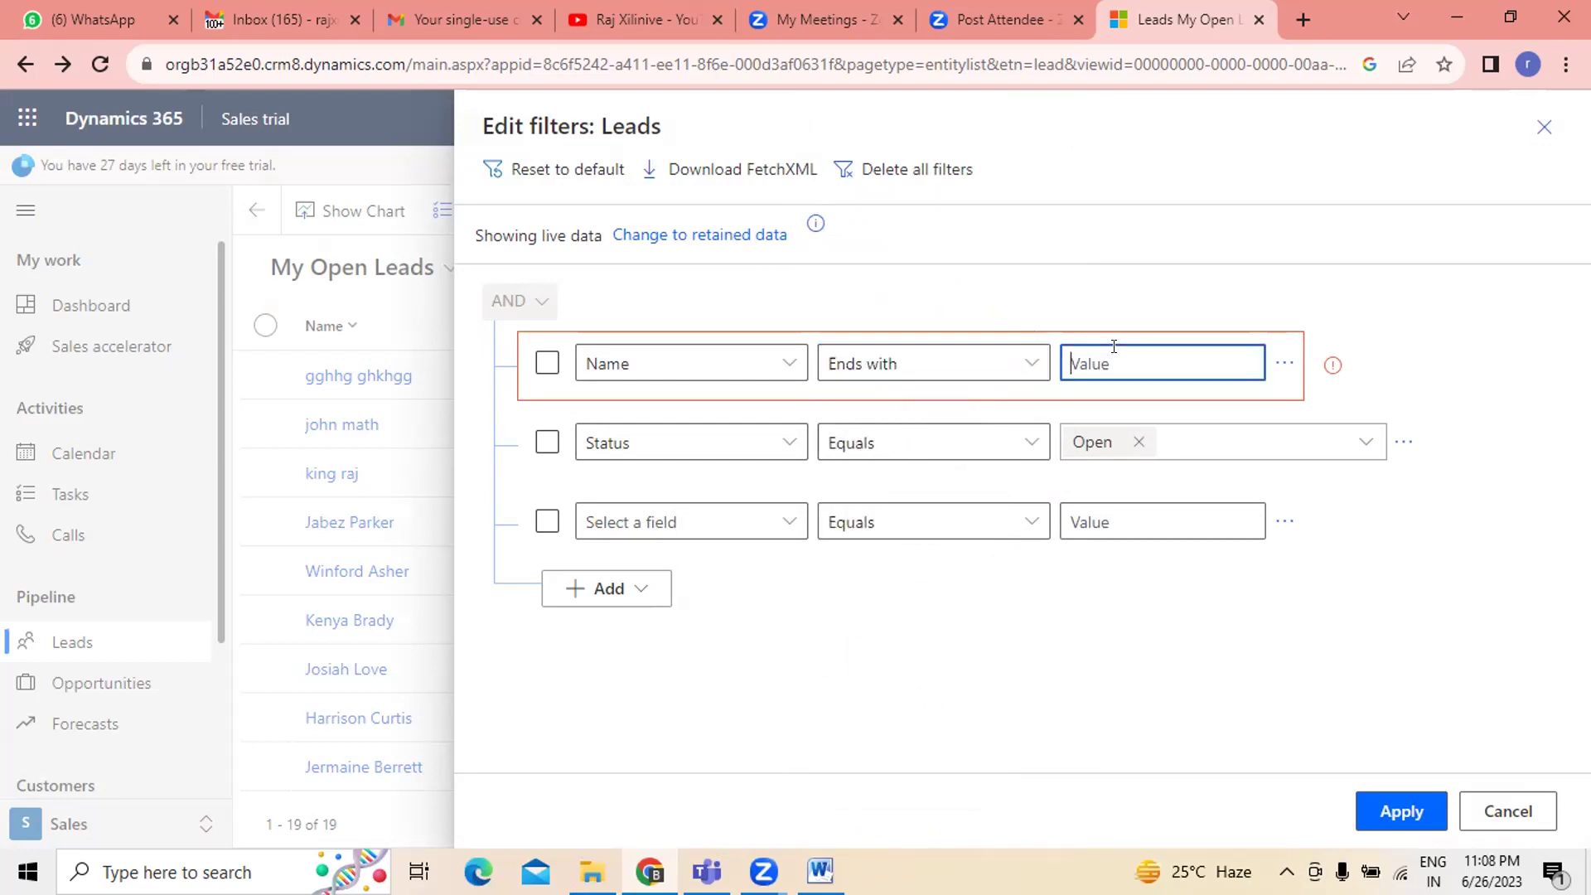
{"action": "type", "text": "raj"}
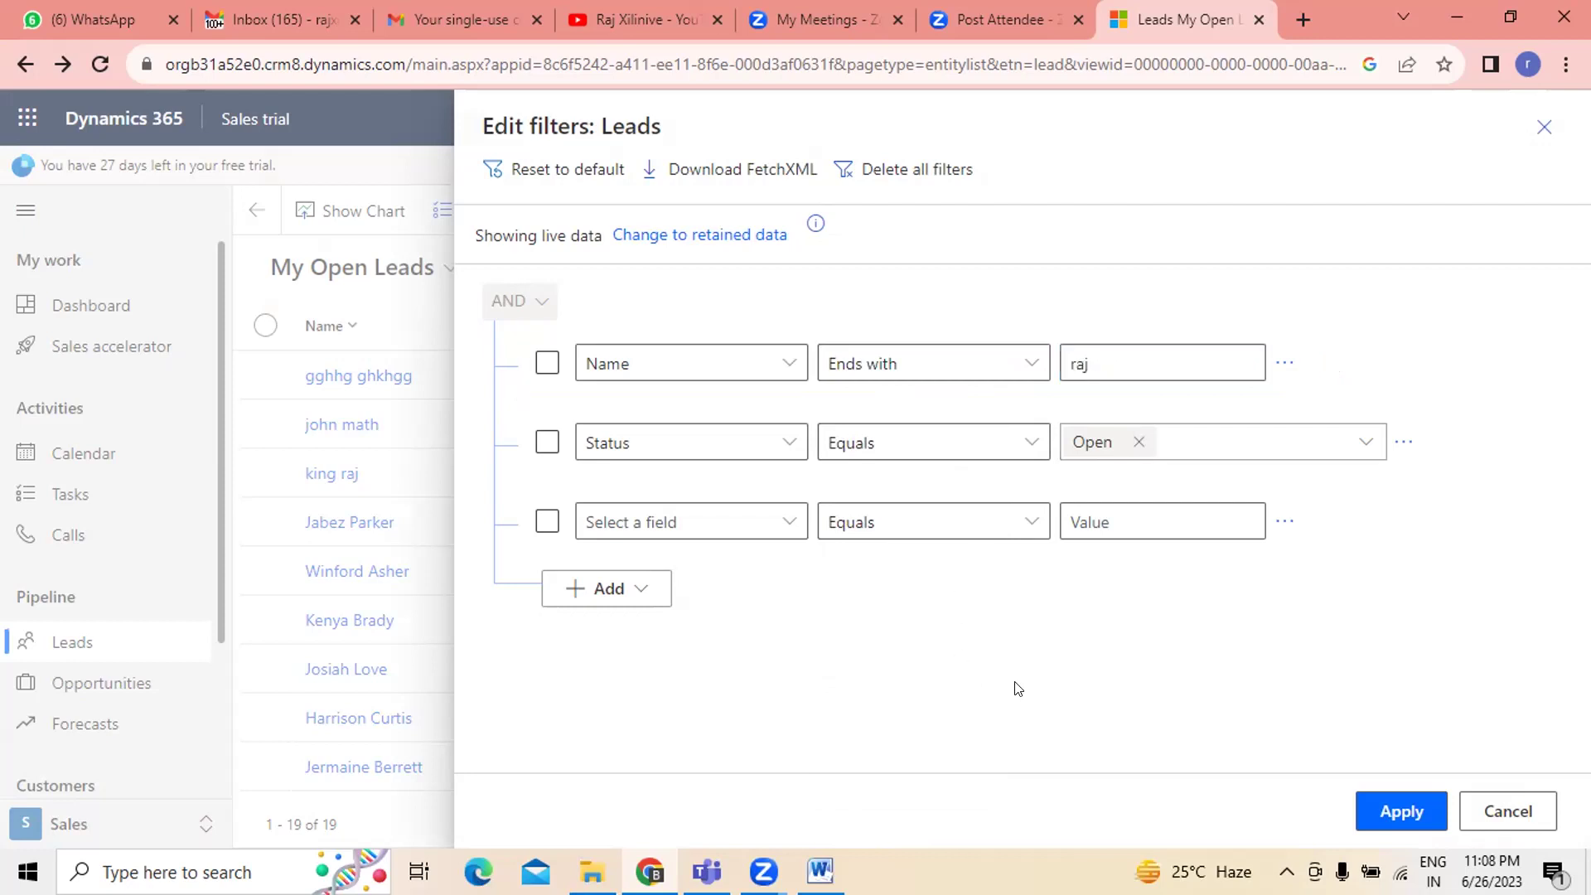
{"action": "left_click", "coordinate": [1390, 812]}
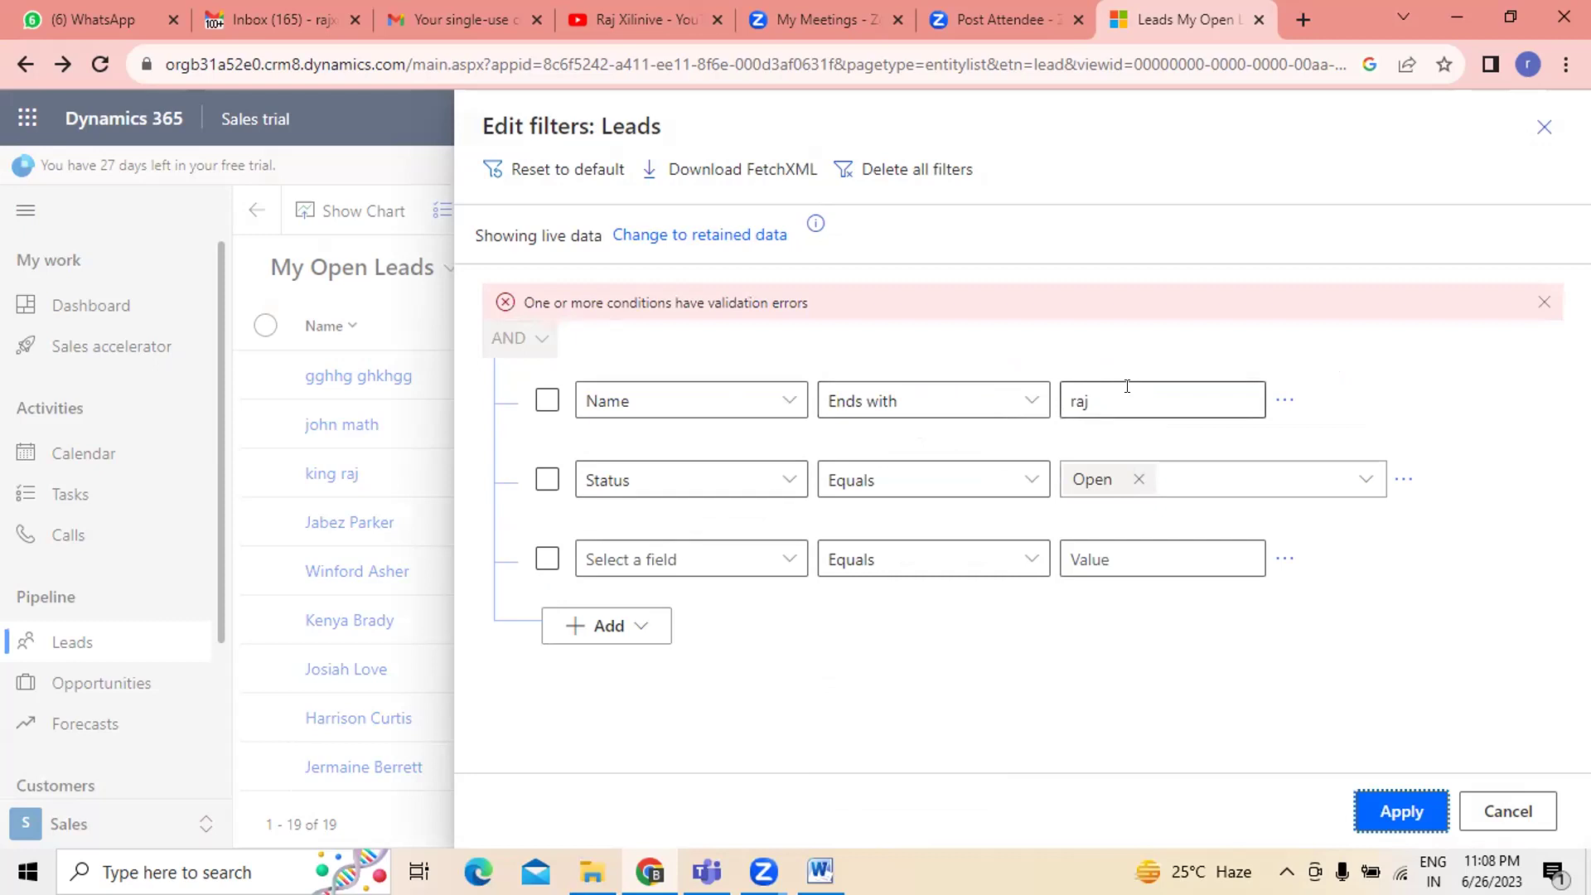
- Try the Name operator as Does not equal, Equals, then Contains
{"action": "left_click", "coordinate": [1028, 399]}
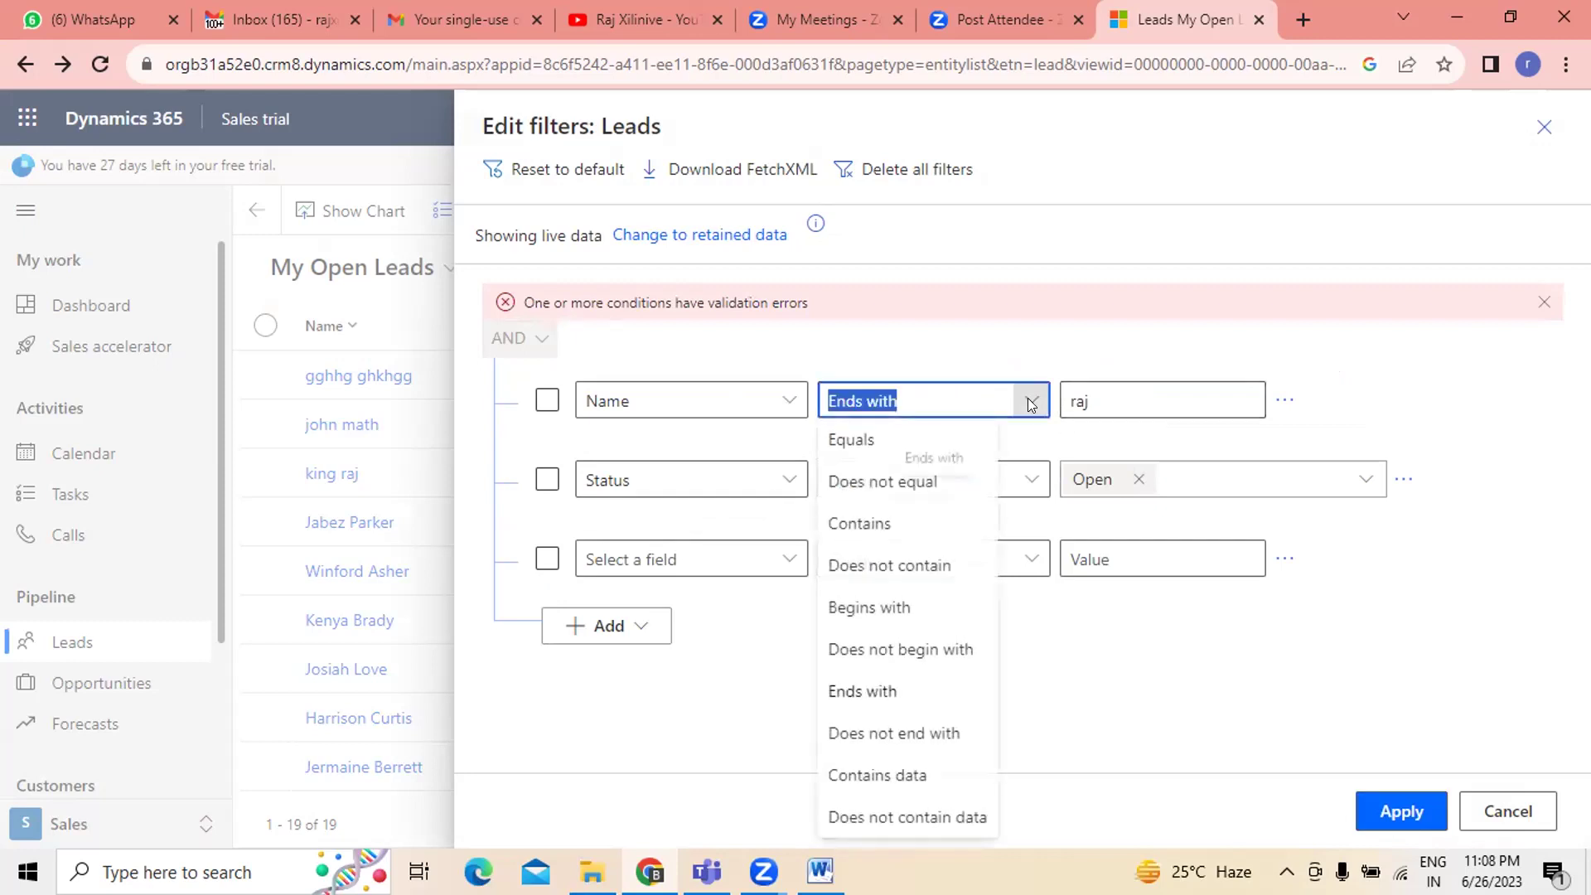
{"action": "left_click", "coordinate": [885, 483]}
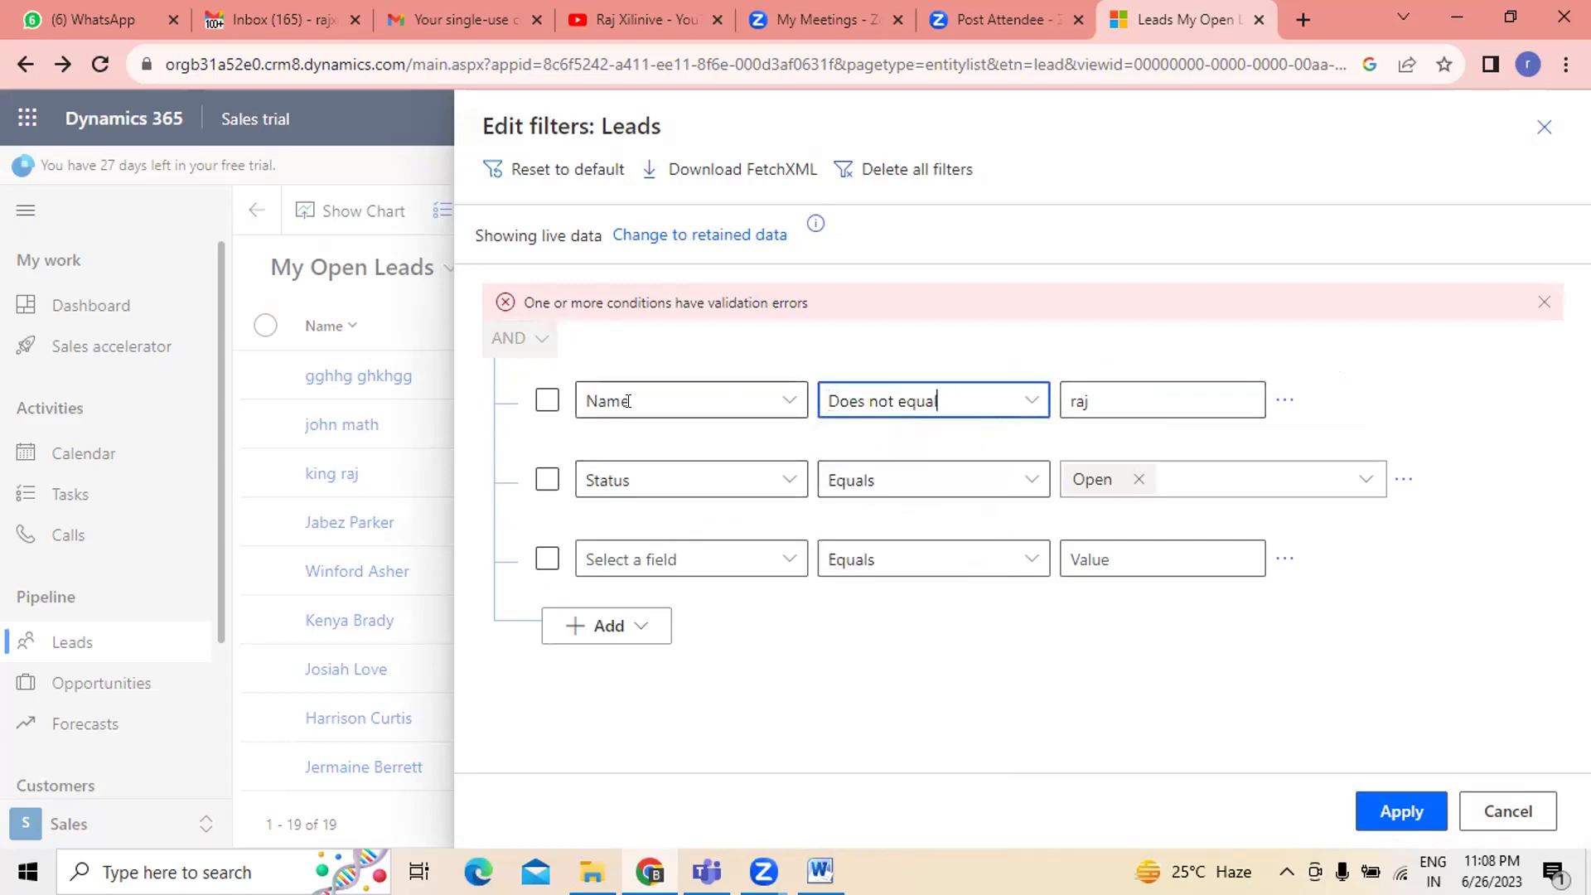
{"action": "left_click", "coordinate": [788, 401]}
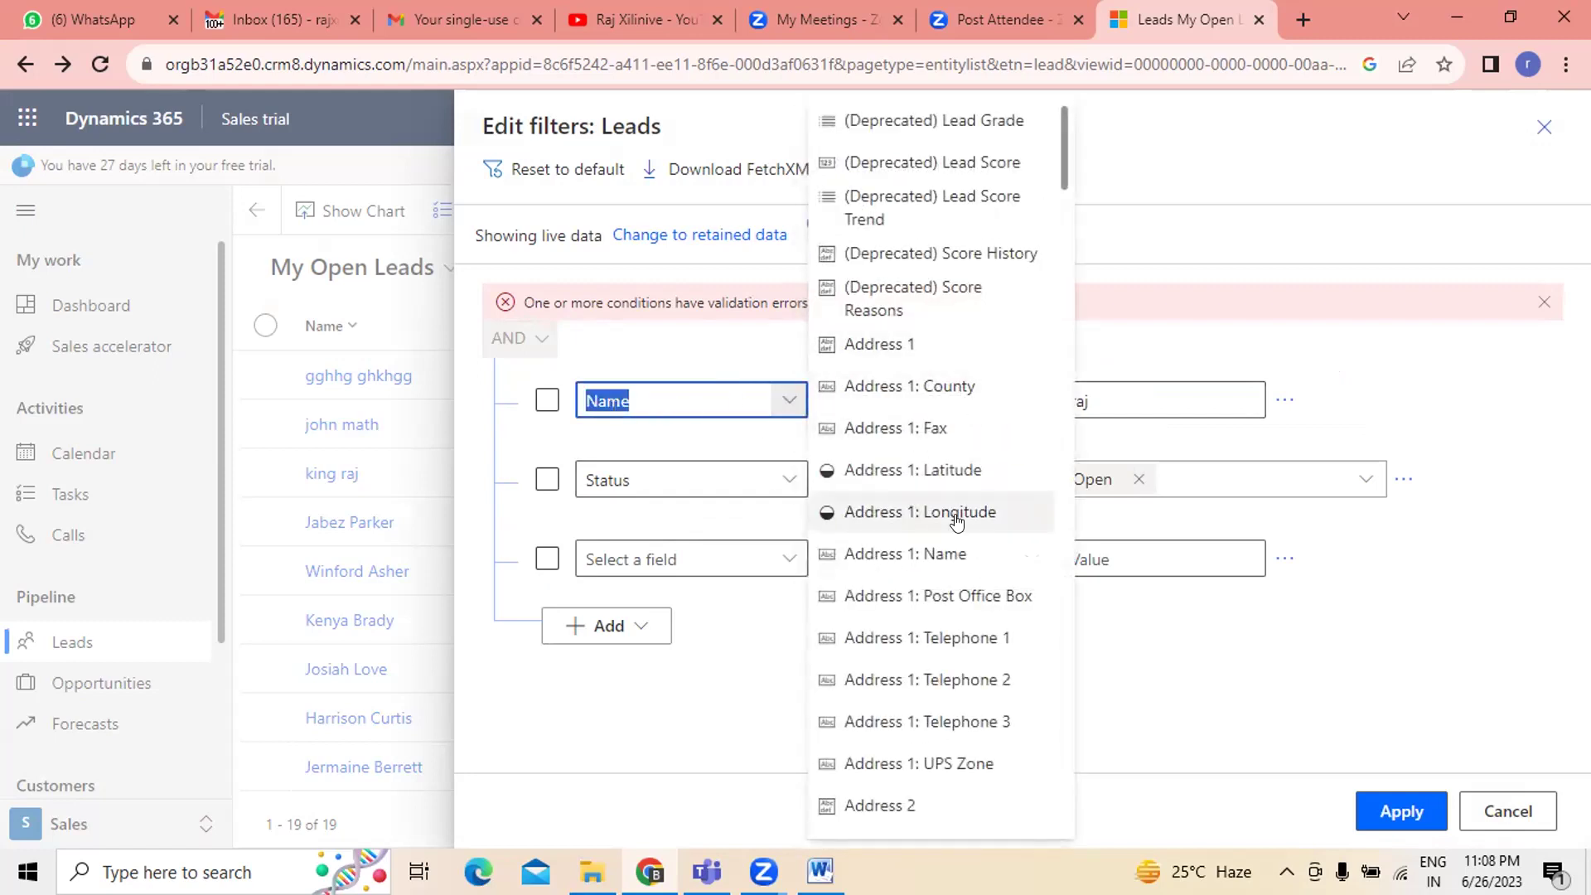
{"action": "left_click", "coordinate": [1254, 221]}
{"action": "left_click", "coordinate": [1027, 401]}
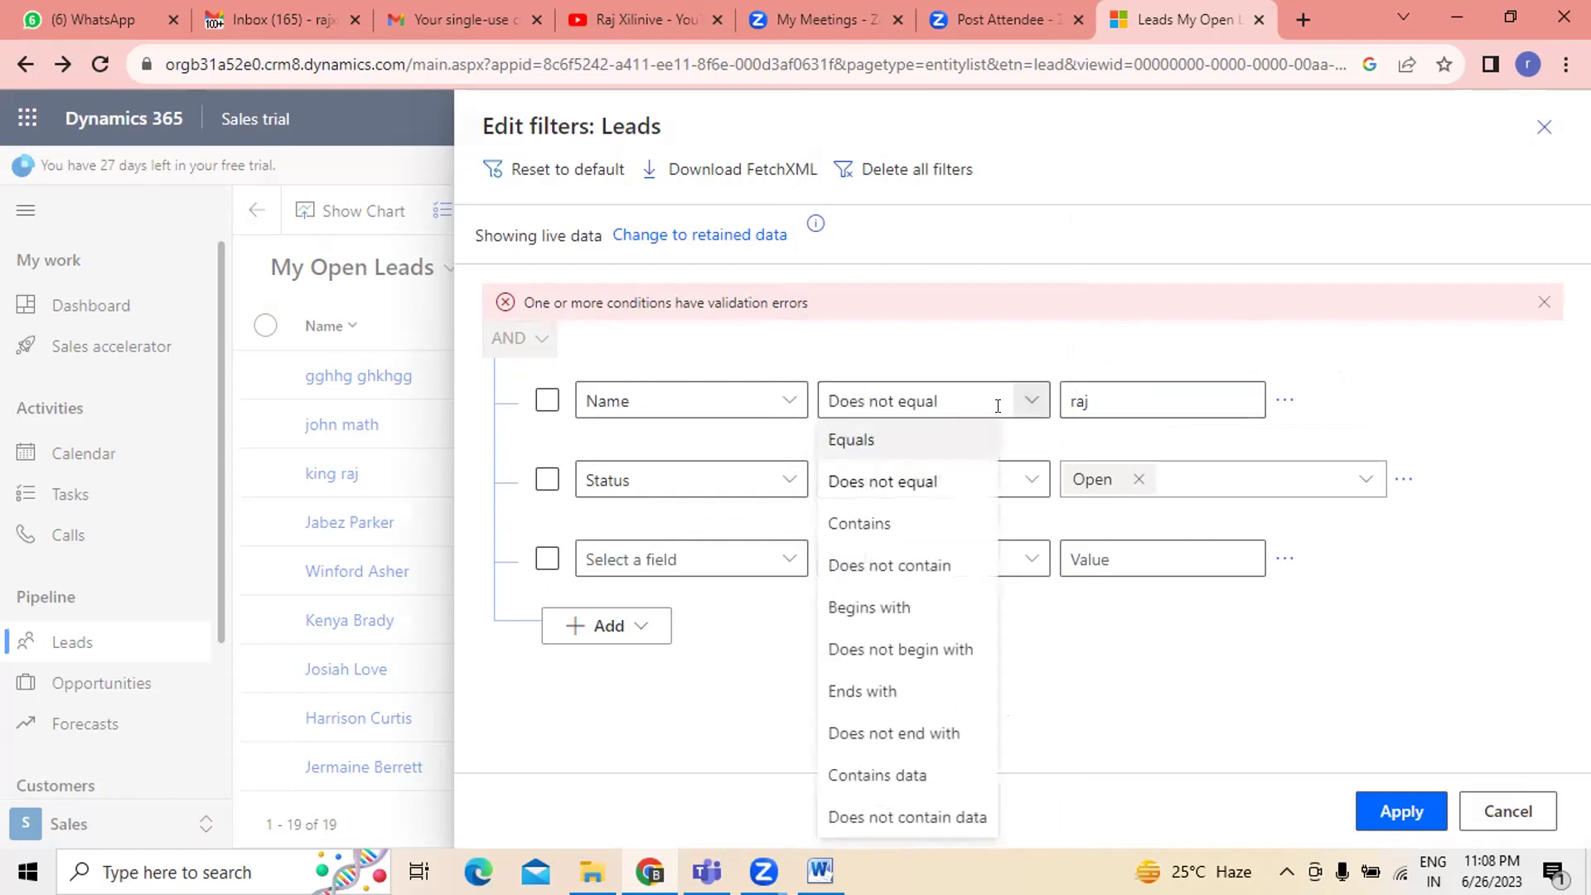
{"action": "left_click", "coordinate": [876, 440]}
{"action": "left_click", "coordinate": [1107, 403]}
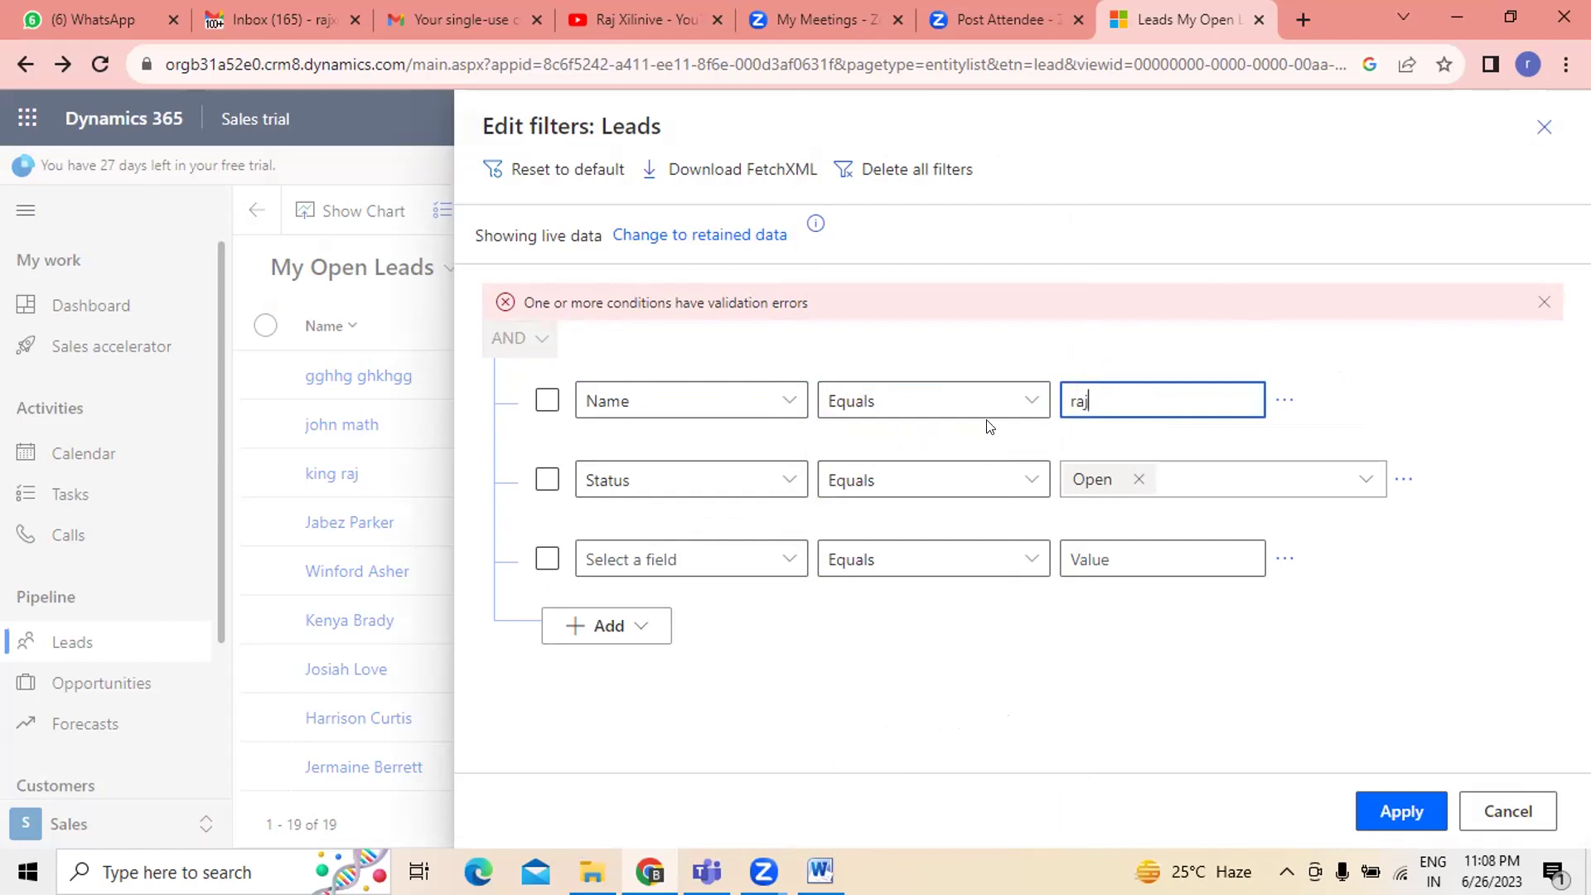
{"action": "left_click", "coordinate": [1027, 394]}
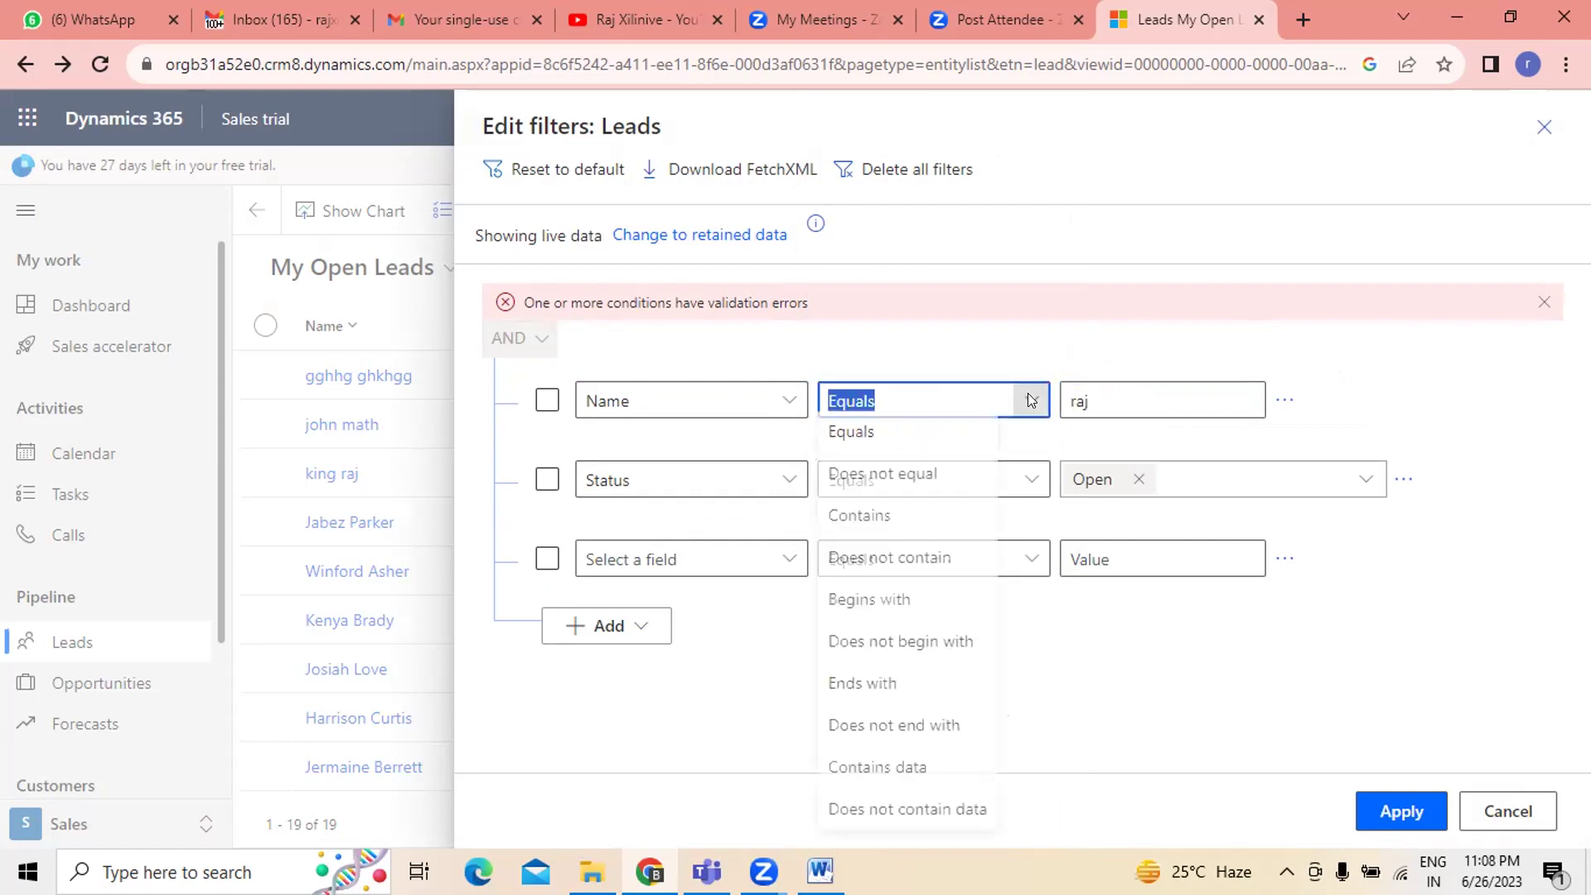
{"action": "left_click", "coordinate": [891, 483]}
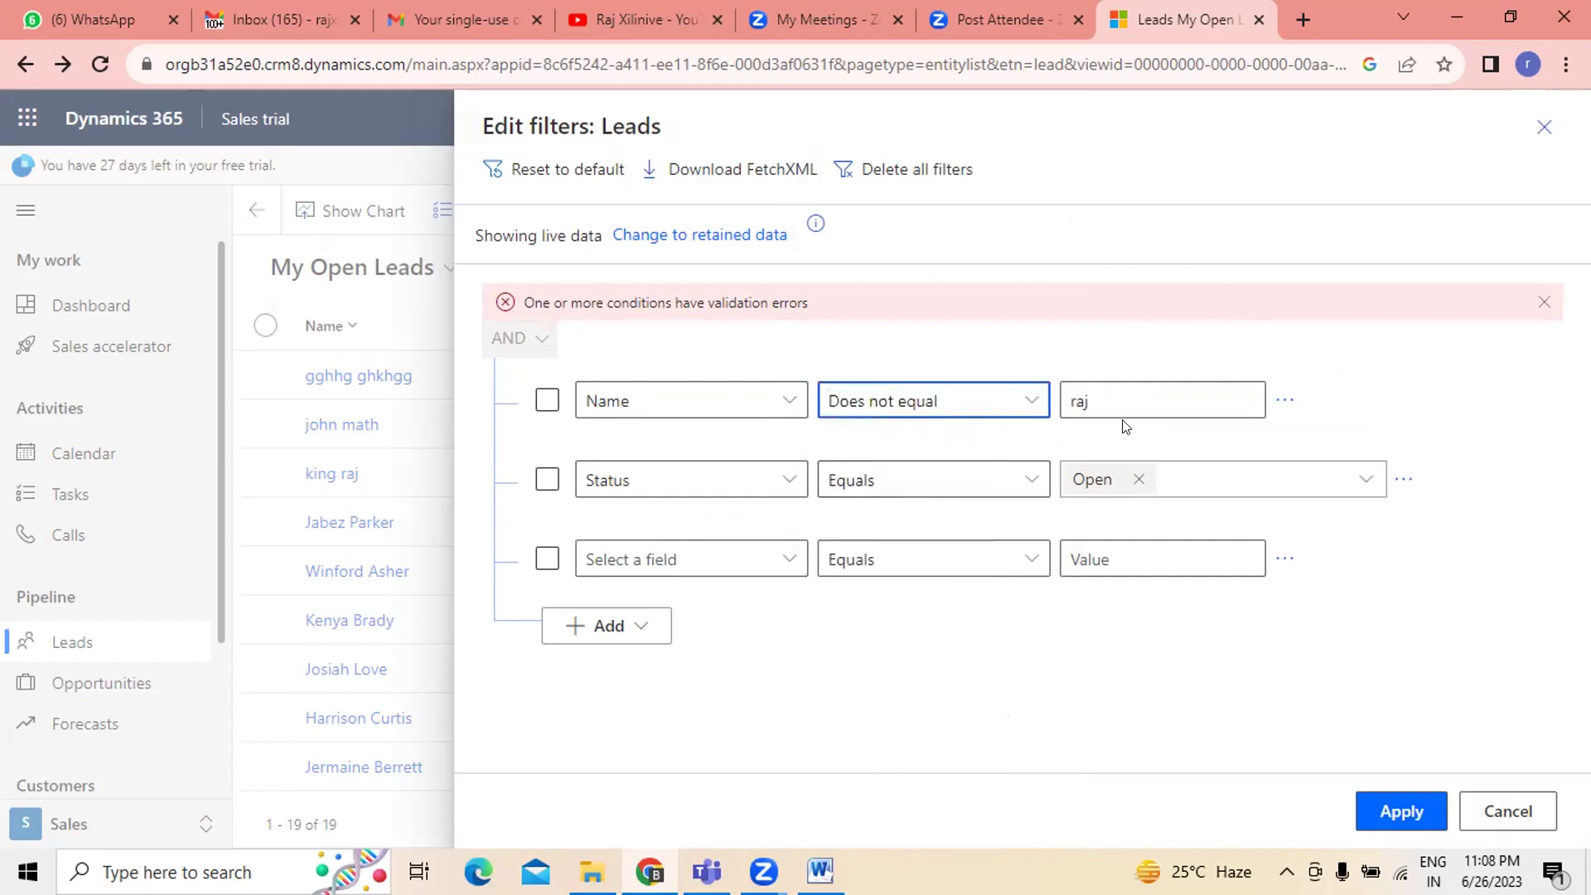
{"action": "left_click", "coordinate": [1030, 401]}
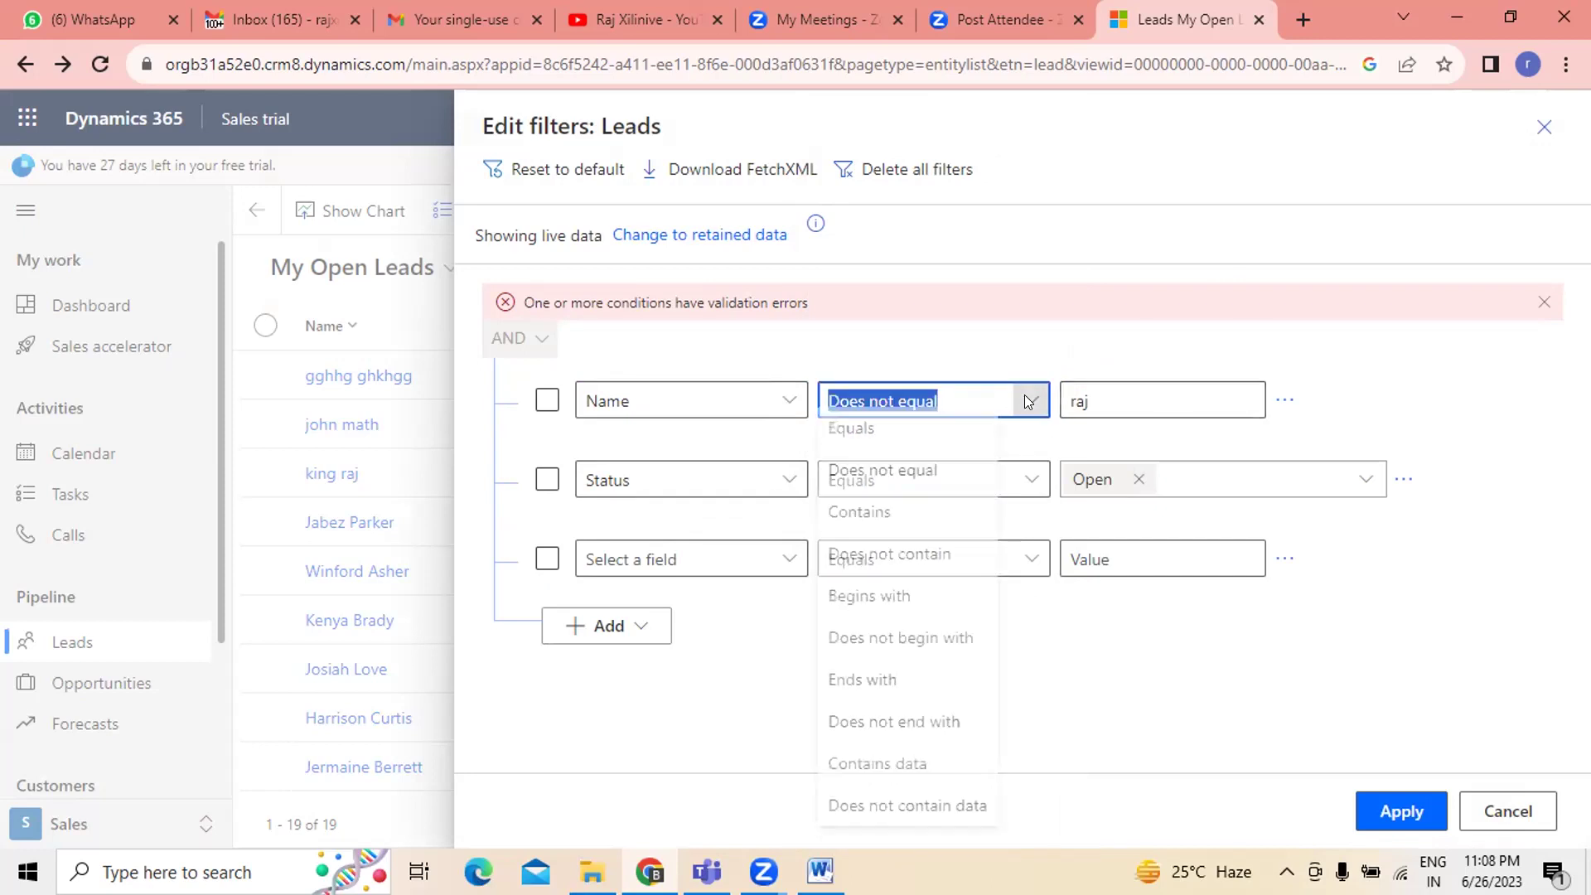
{"action": "left_click", "coordinate": [886, 522]}
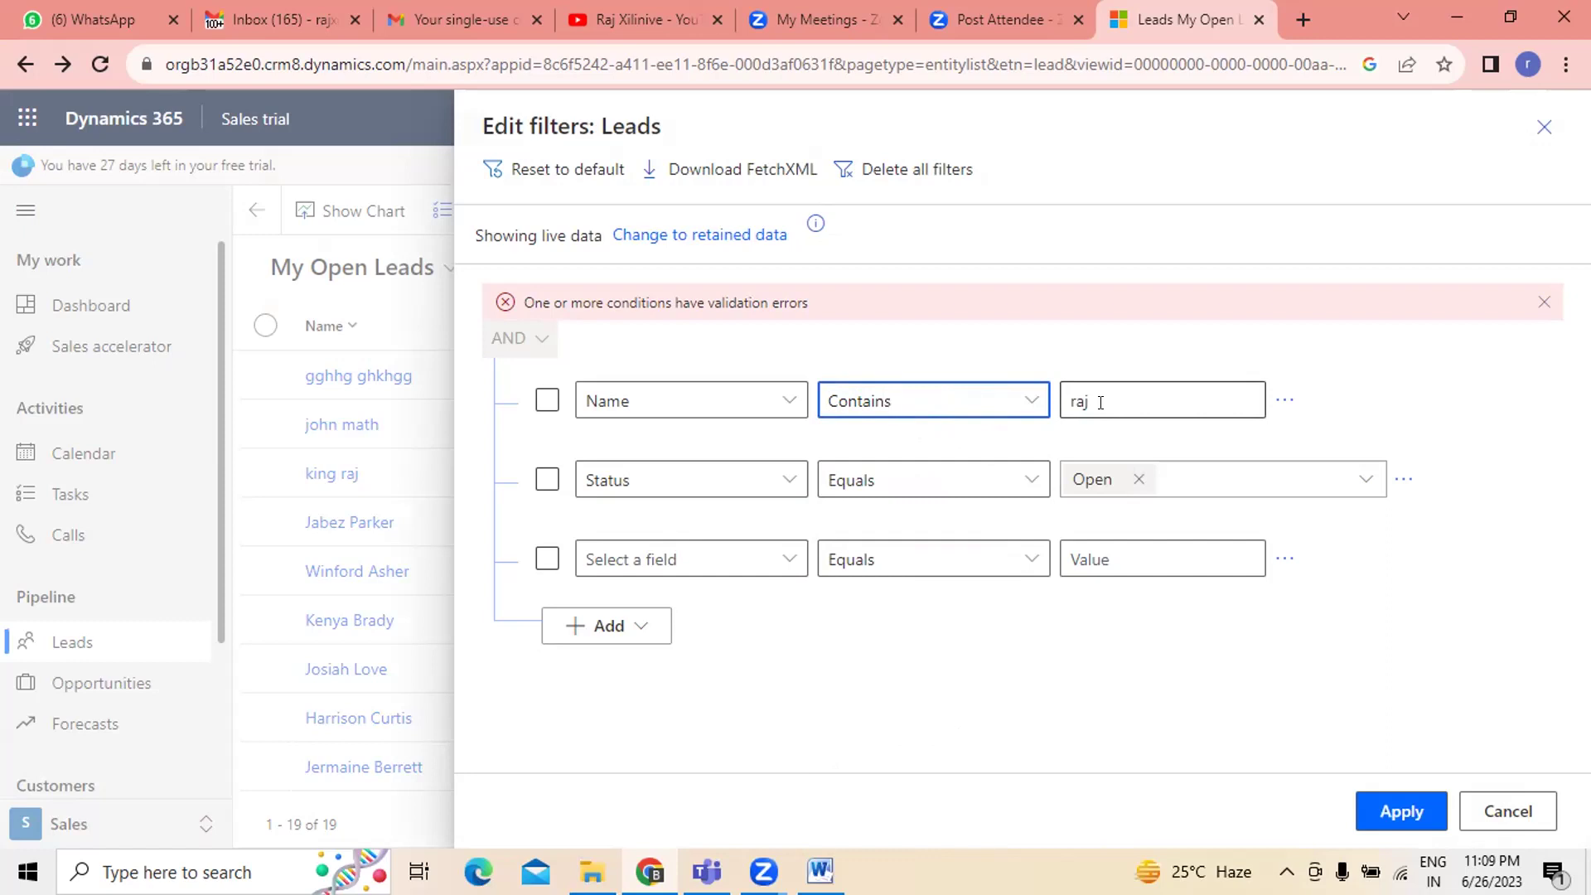
- Set the Name condition to Begins with 'john' and apply the filters again
{"action": "left_click", "coordinate": [1033, 401]}
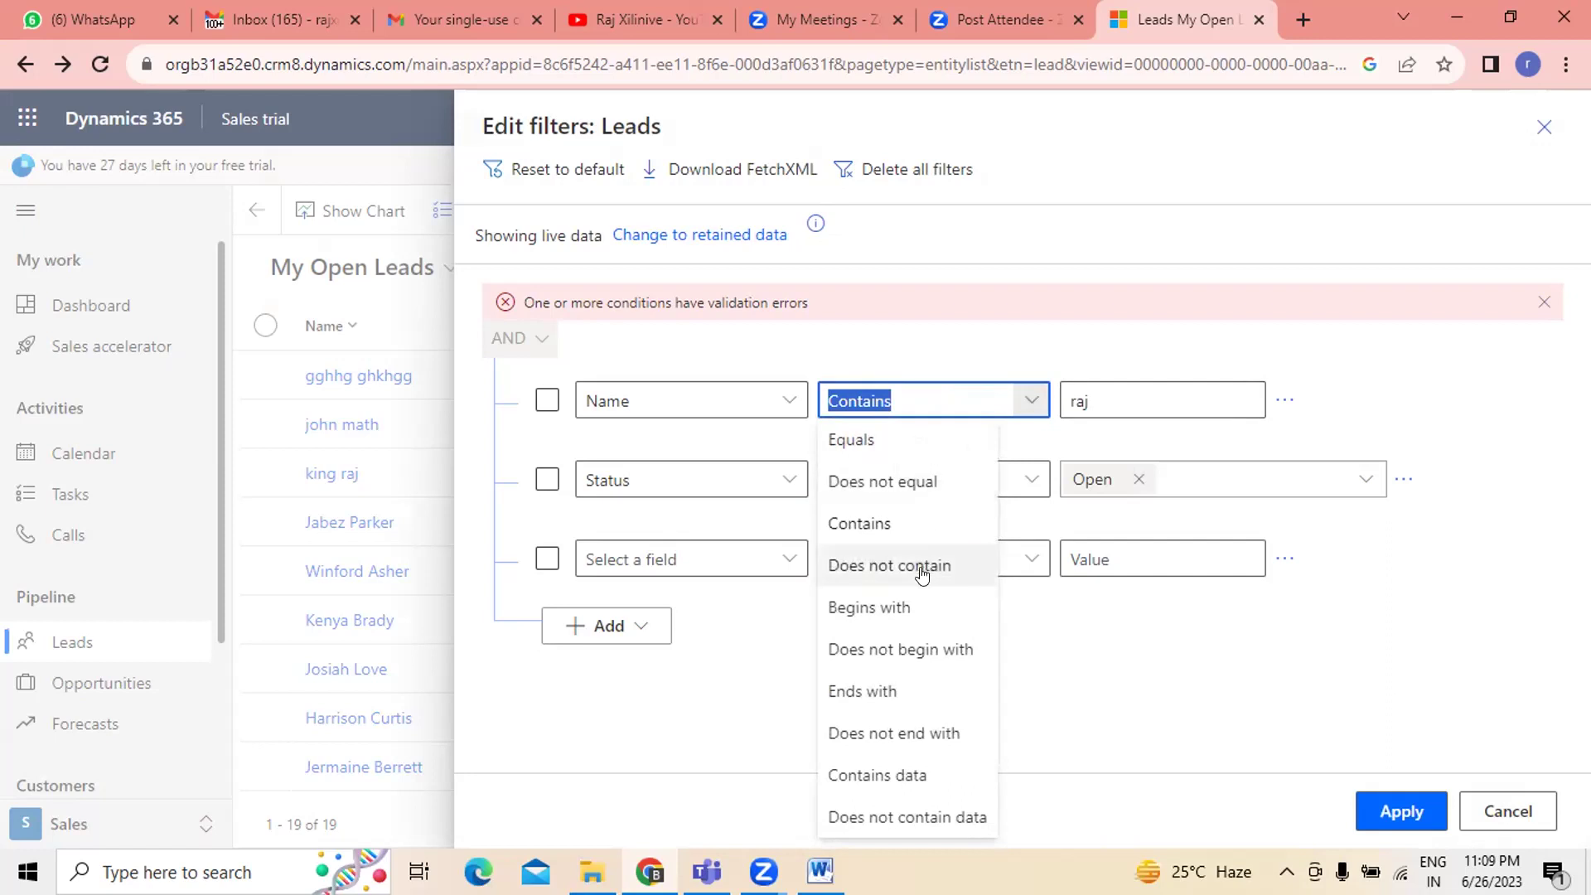
{"action": "left_click", "coordinate": [906, 605]}
{"action": "left_click", "coordinate": [1096, 400]}
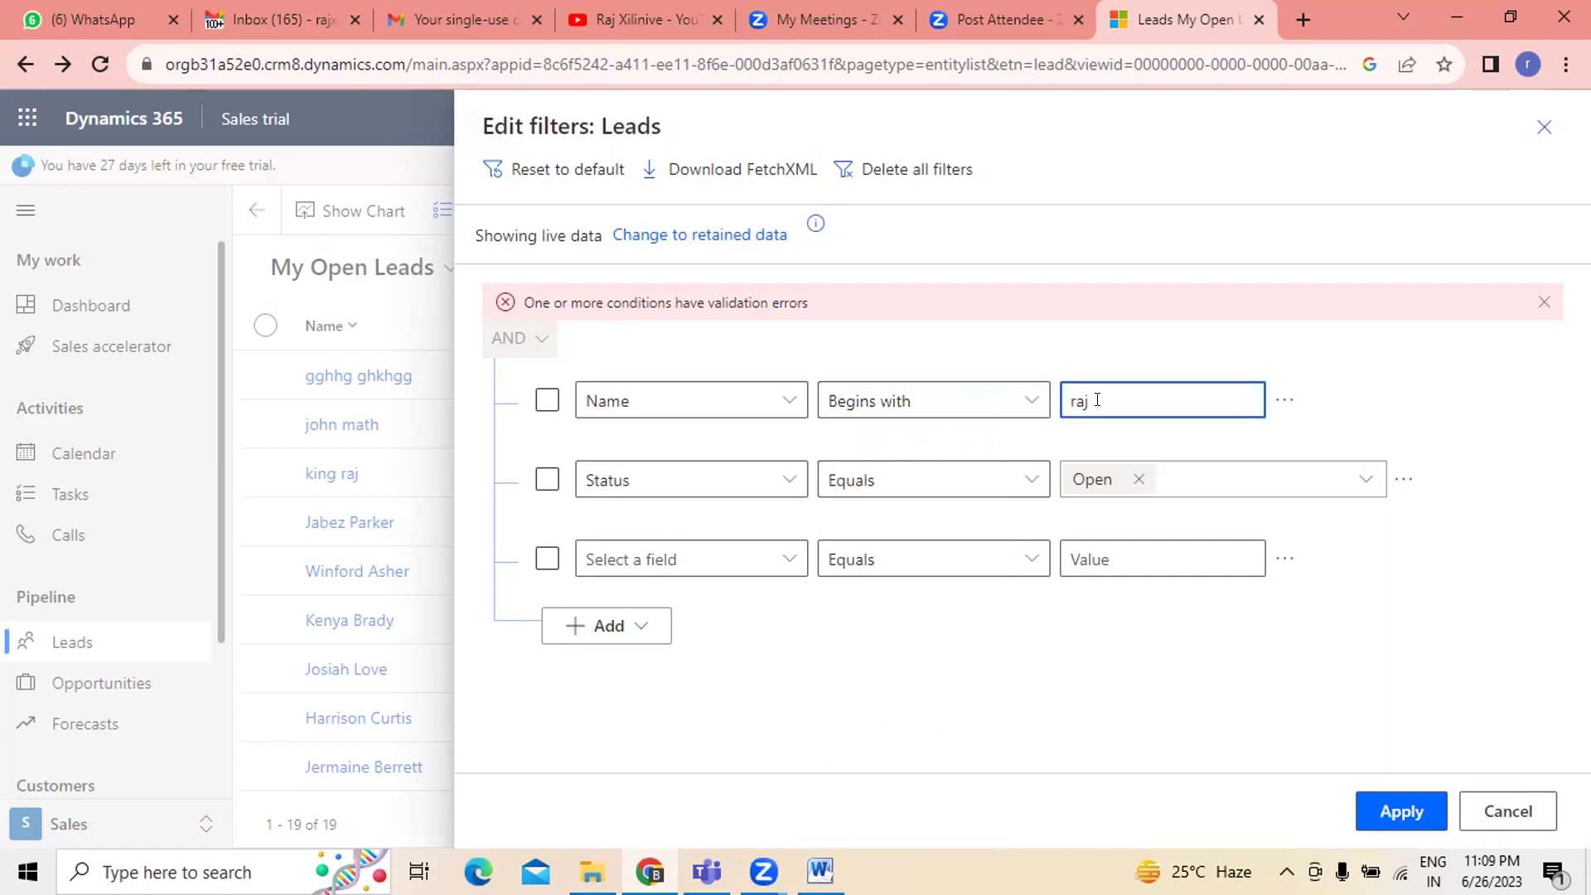
{"action": "key", "text": "BackSpace"}
{"action": "key", "text": "BackSpace"}
{"action": "key", "text": "BackSpace"}
{"action": "type", "text": "john"}
{"action": "left_click", "coordinate": [804, 695]}
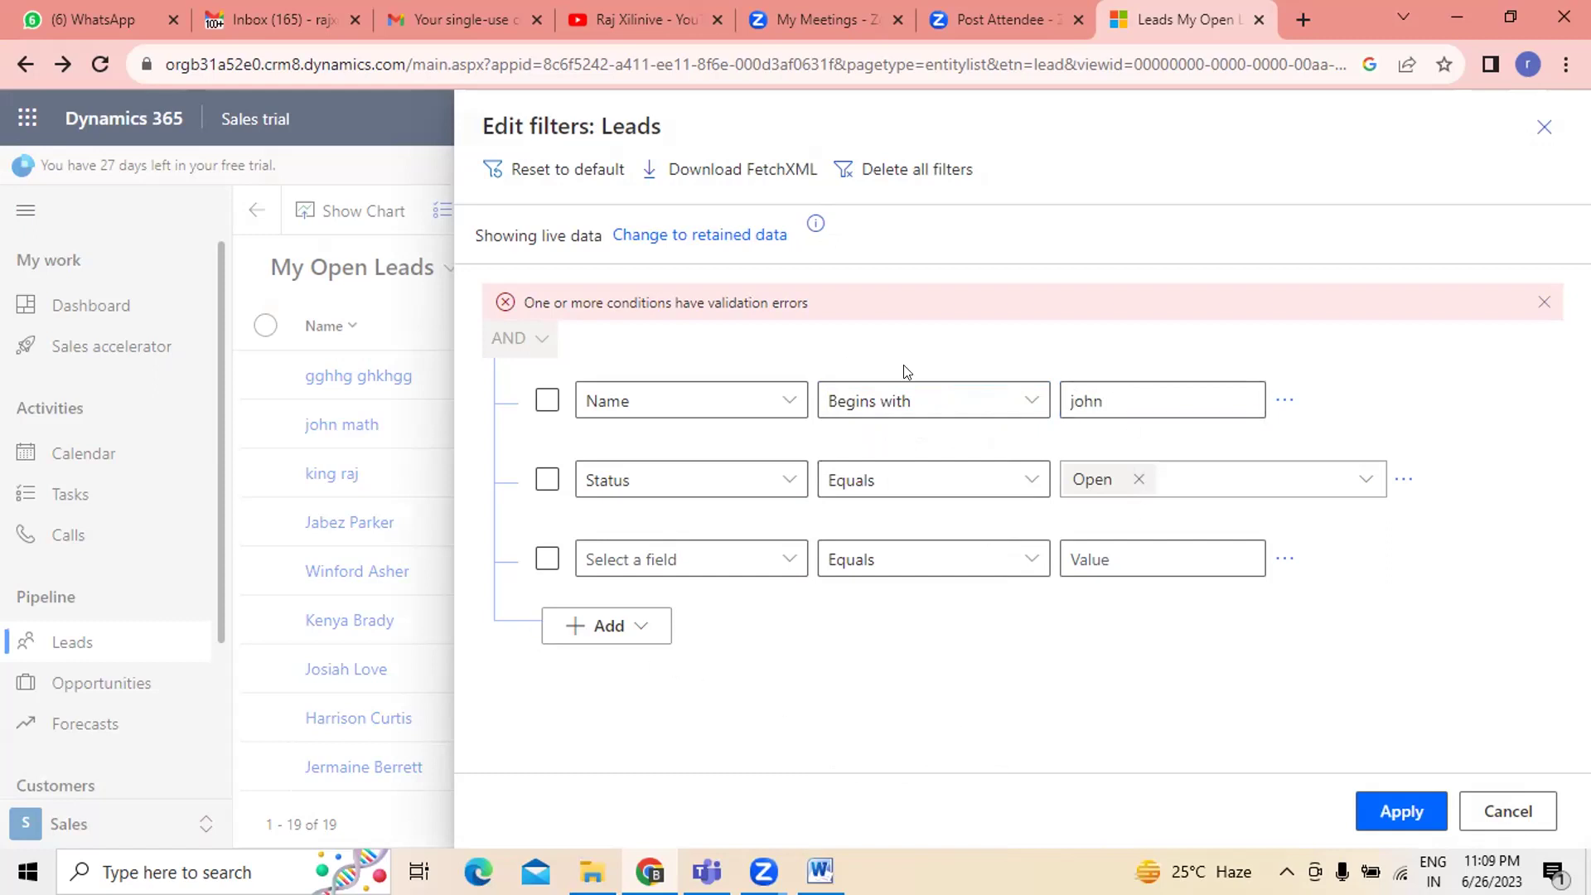
{"action": "left_click", "coordinate": [1402, 810]}
- Replace the Status condition's field with City
{"action": "left_click", "coordinate": [809, 493]}
{"action": "left_click", "coordinate": [789, 483]}
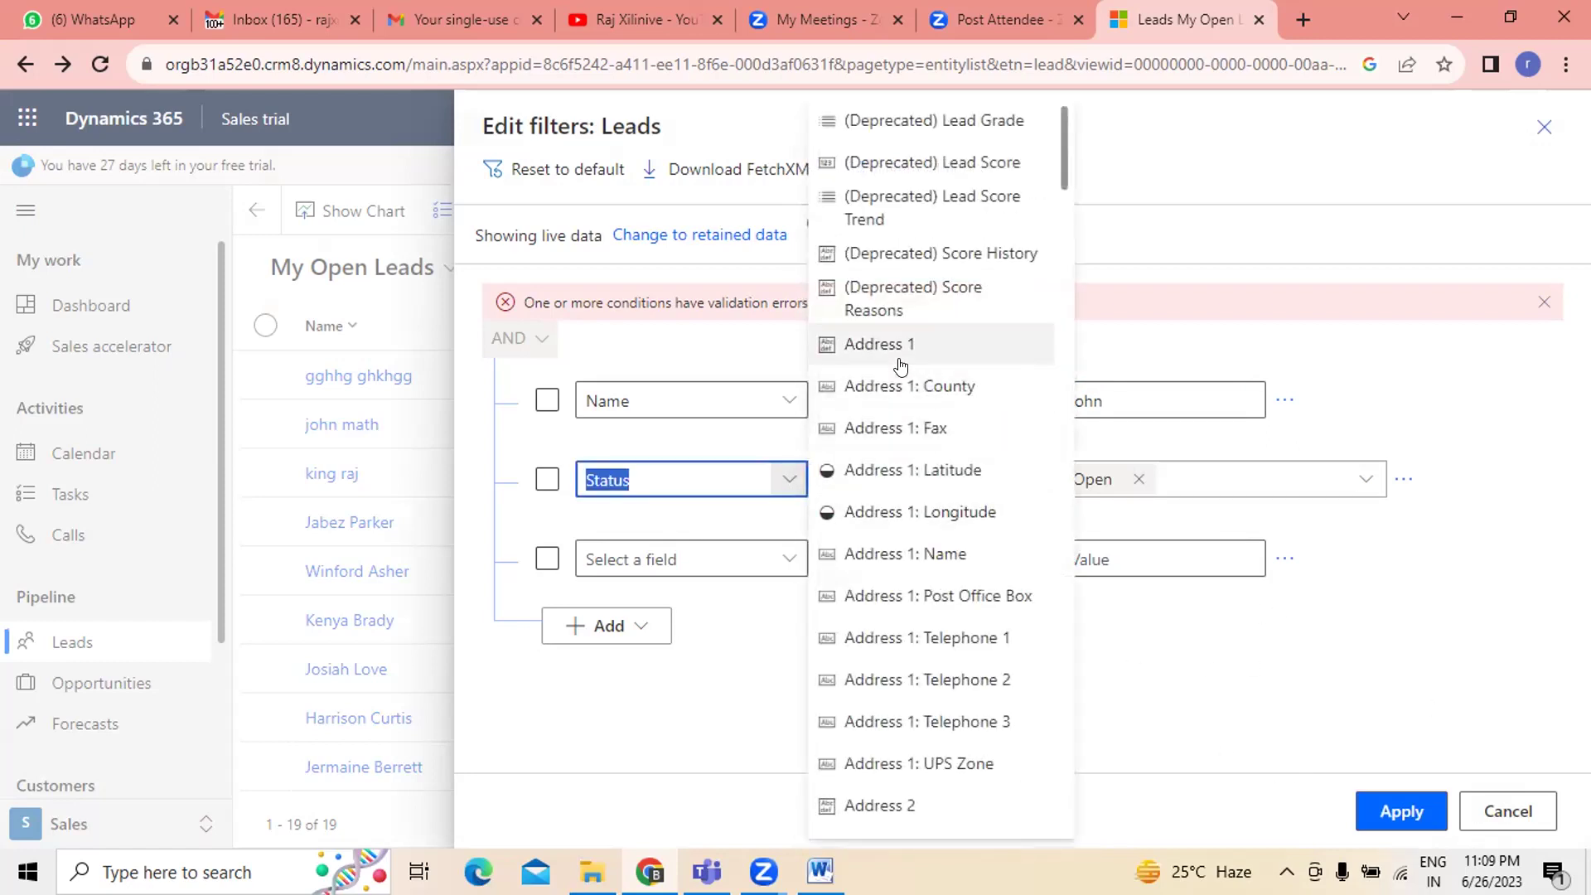
{"action": "scroll", "coordinate": [953, 530], "scroll_direction": "down", "scroll_amount": 6}
{"action": "scroll", "coordinate": [956, 551], "scroll_direction": "down", "scroll_amount": 7}
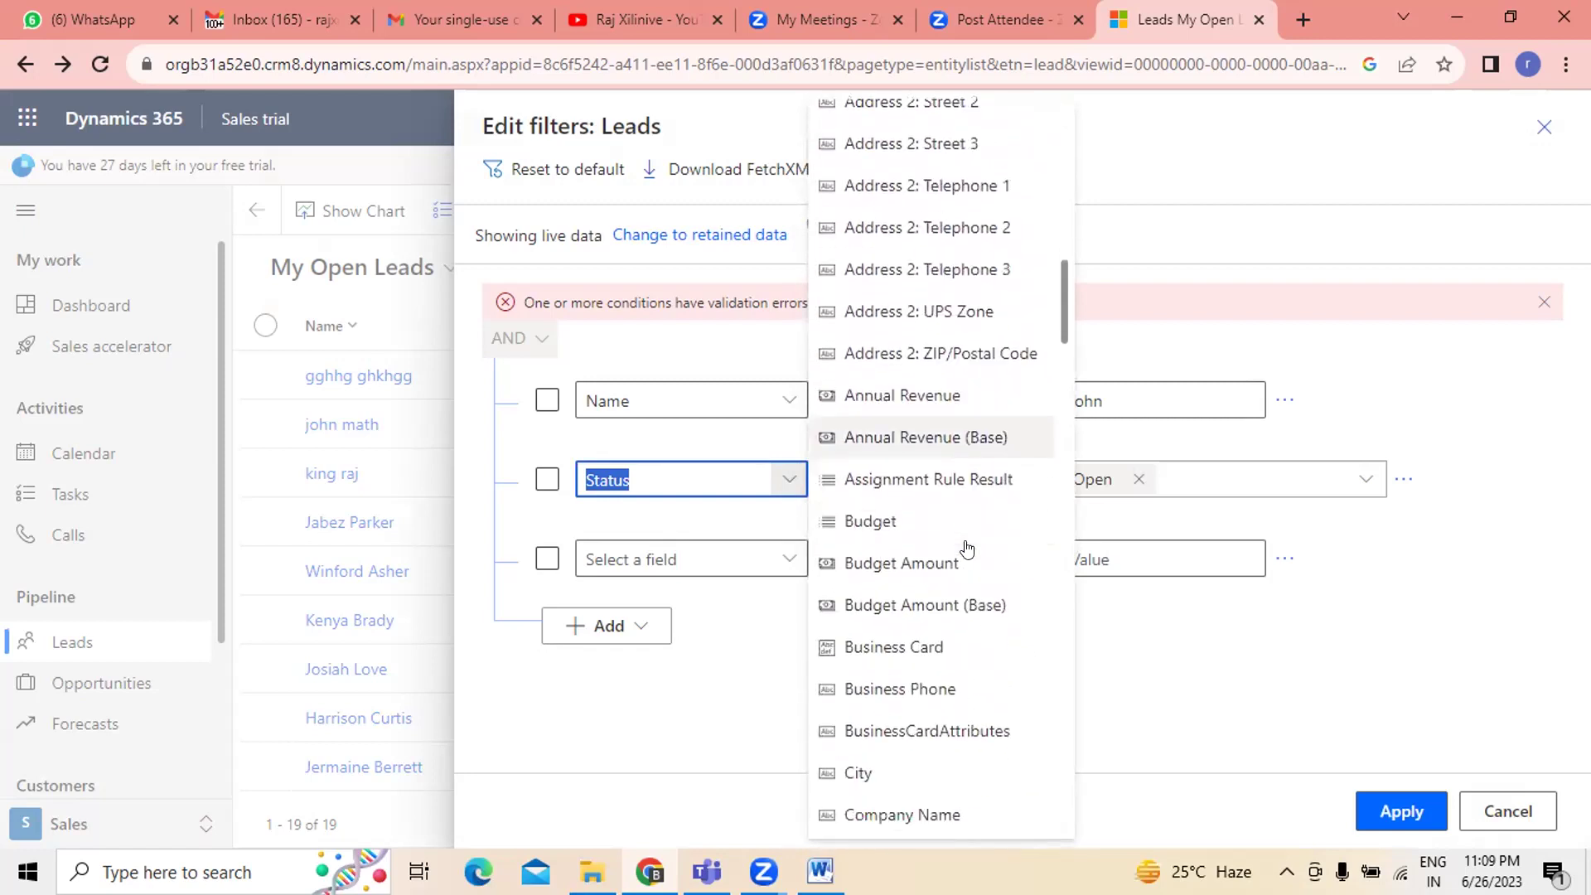
{"action": "scroll", "coordinate": [1003, 538], "scroll_direction": "down", "scroll_amount": 3}
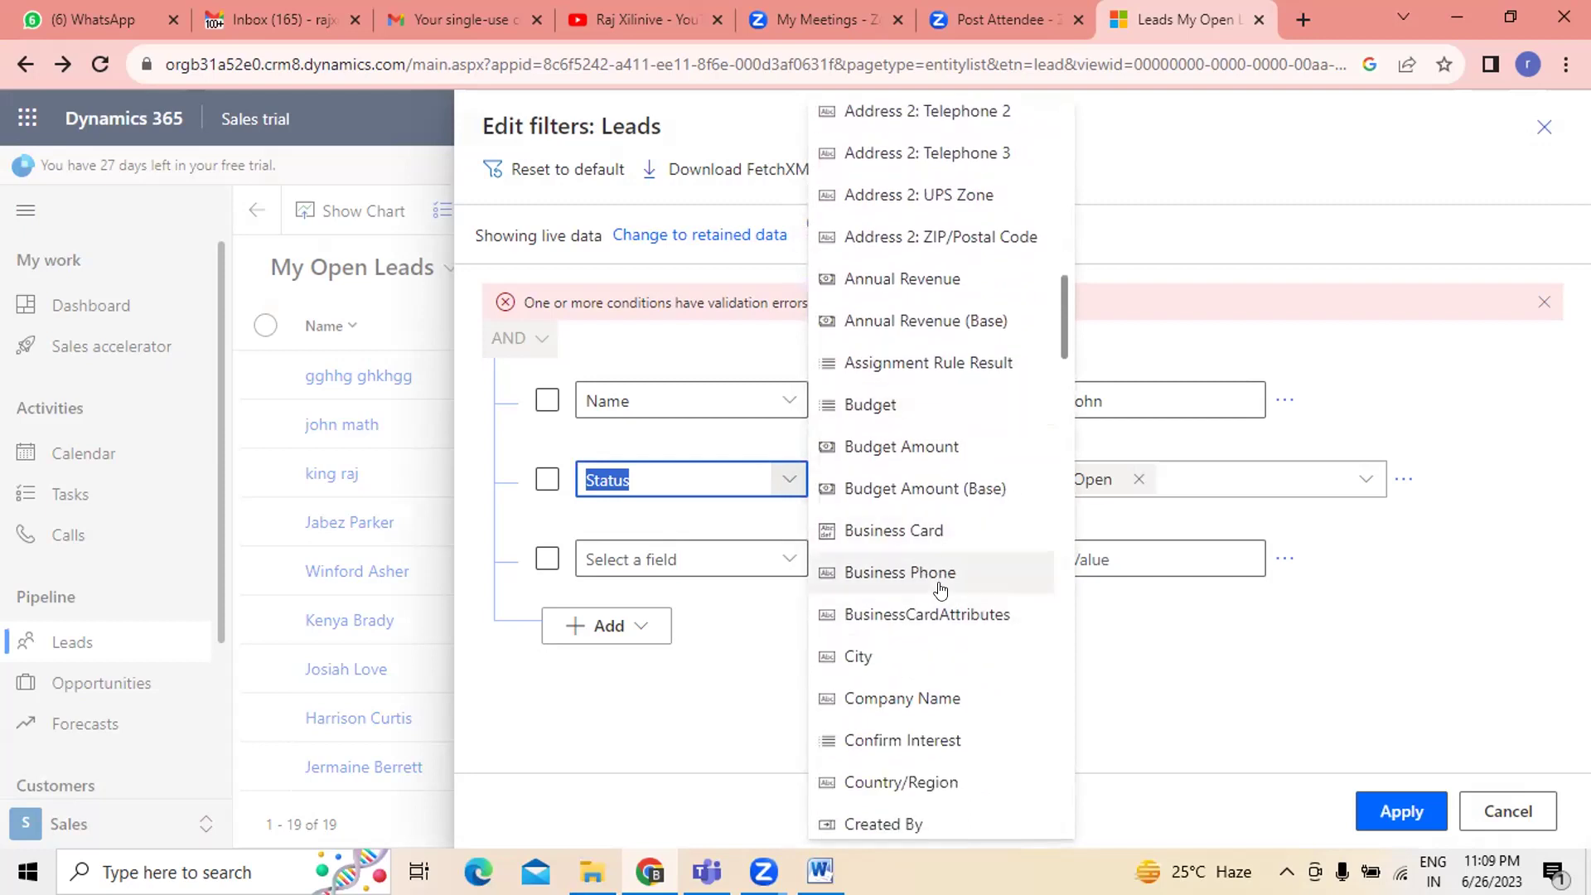
{"action": "left_click", "coordinate": [748, 604]}
{"action": "type", "text": "City"}
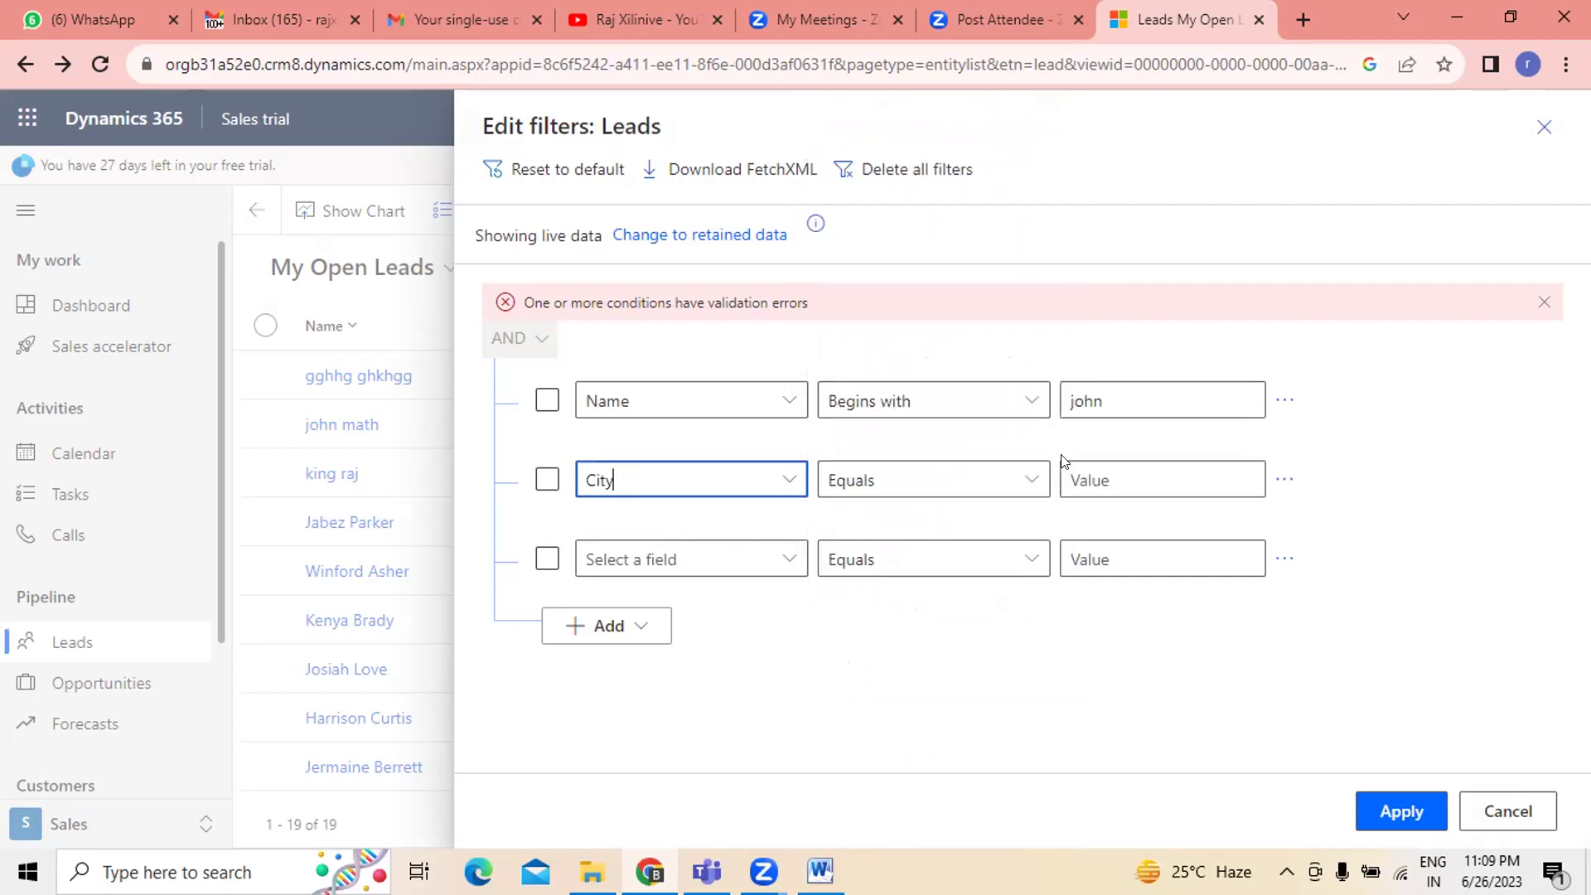
- Set the City condition to Contains 'chicago'
{"action": "left_click", "coordinate": [1030, 480]}
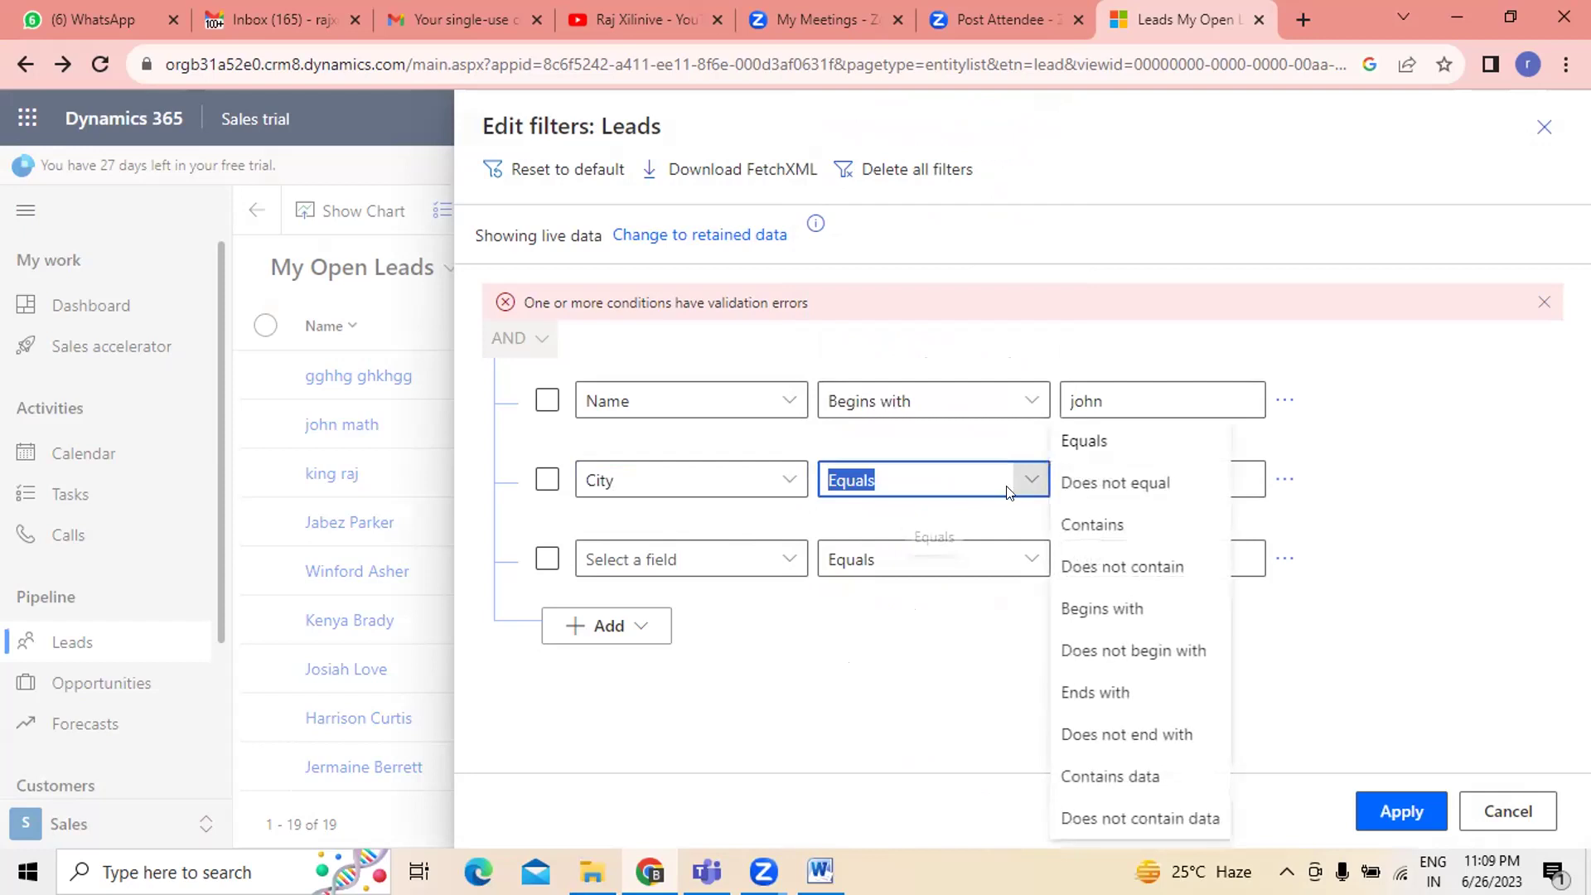
{"action": "left_click", "coordinate": [1110, 527]}
{"action": "left_click", "coordinate": [1125, 482]}
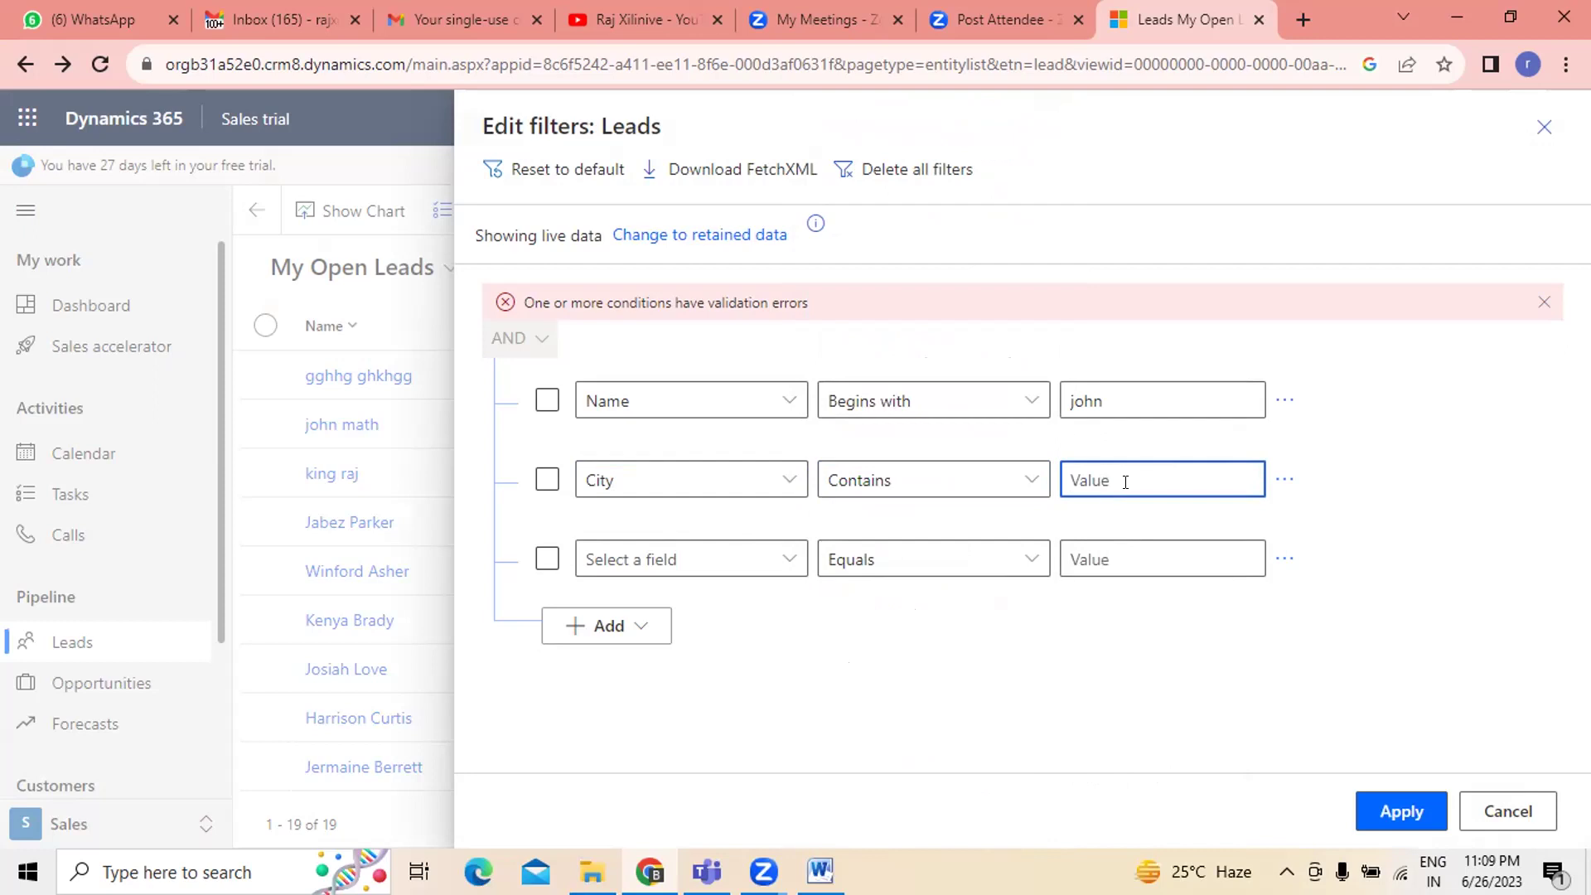
{"action": "type", "text": "c"}
{"action": "key", "text": "BackSpace"}
{"action": "type", "text": "chicago"}
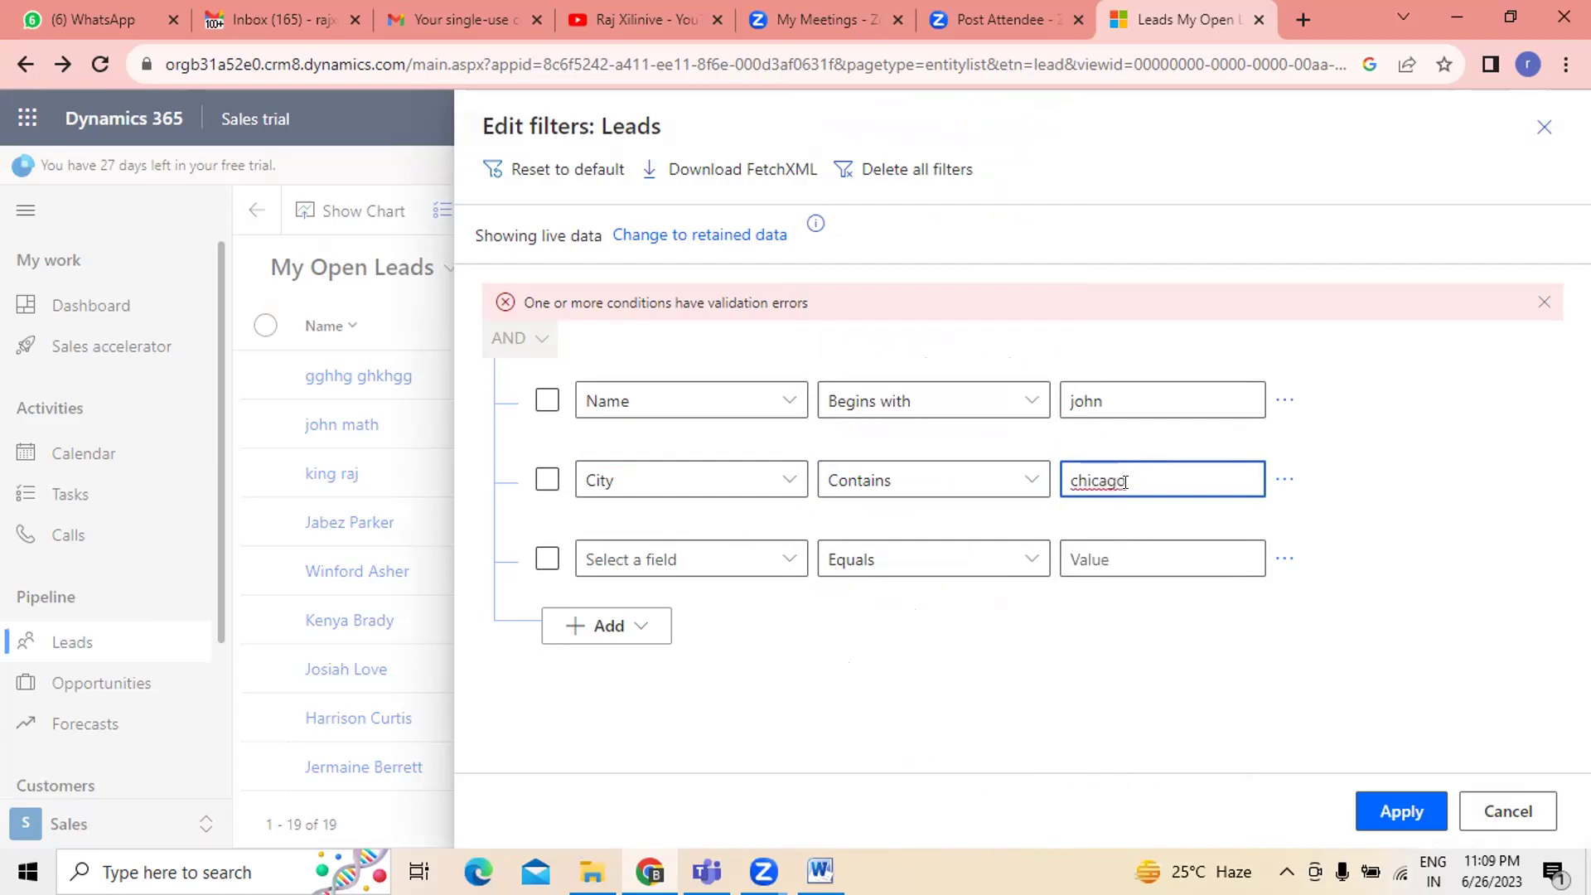
{"action": "left_click", "coordinate": [983, 563]}
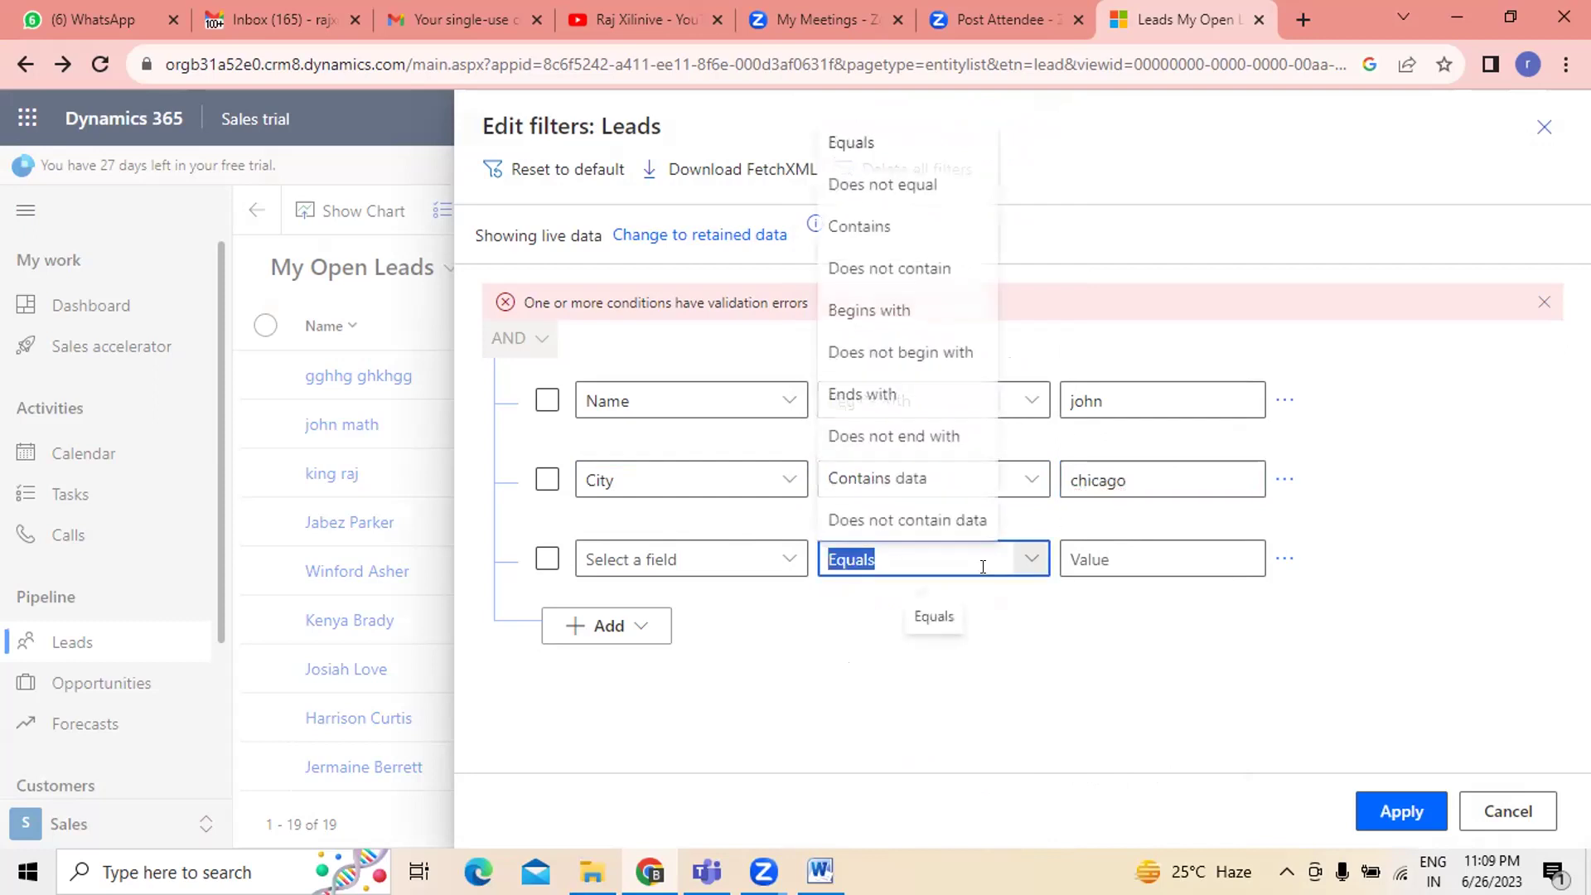
- Add Annual Revenue less than or equal to 100000 as the third condition and apply
{"action": "left_click", "coordinate": [784, 560]}
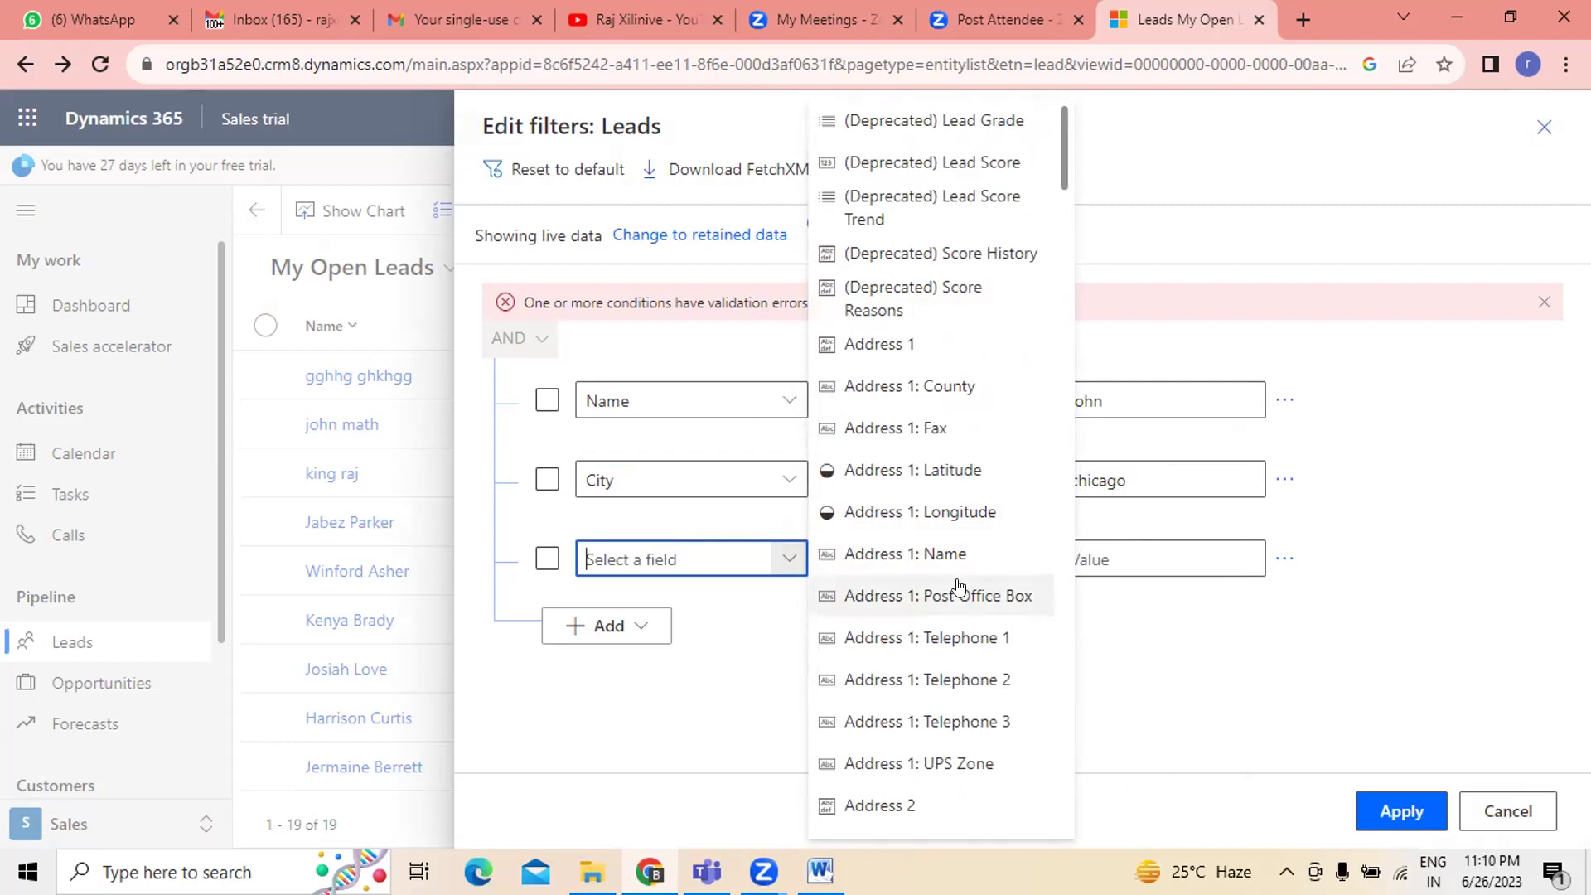
{"action": "scroll", "coordinate": [958, 587], "scroll_direction": "down", "scroll_amount": 10}
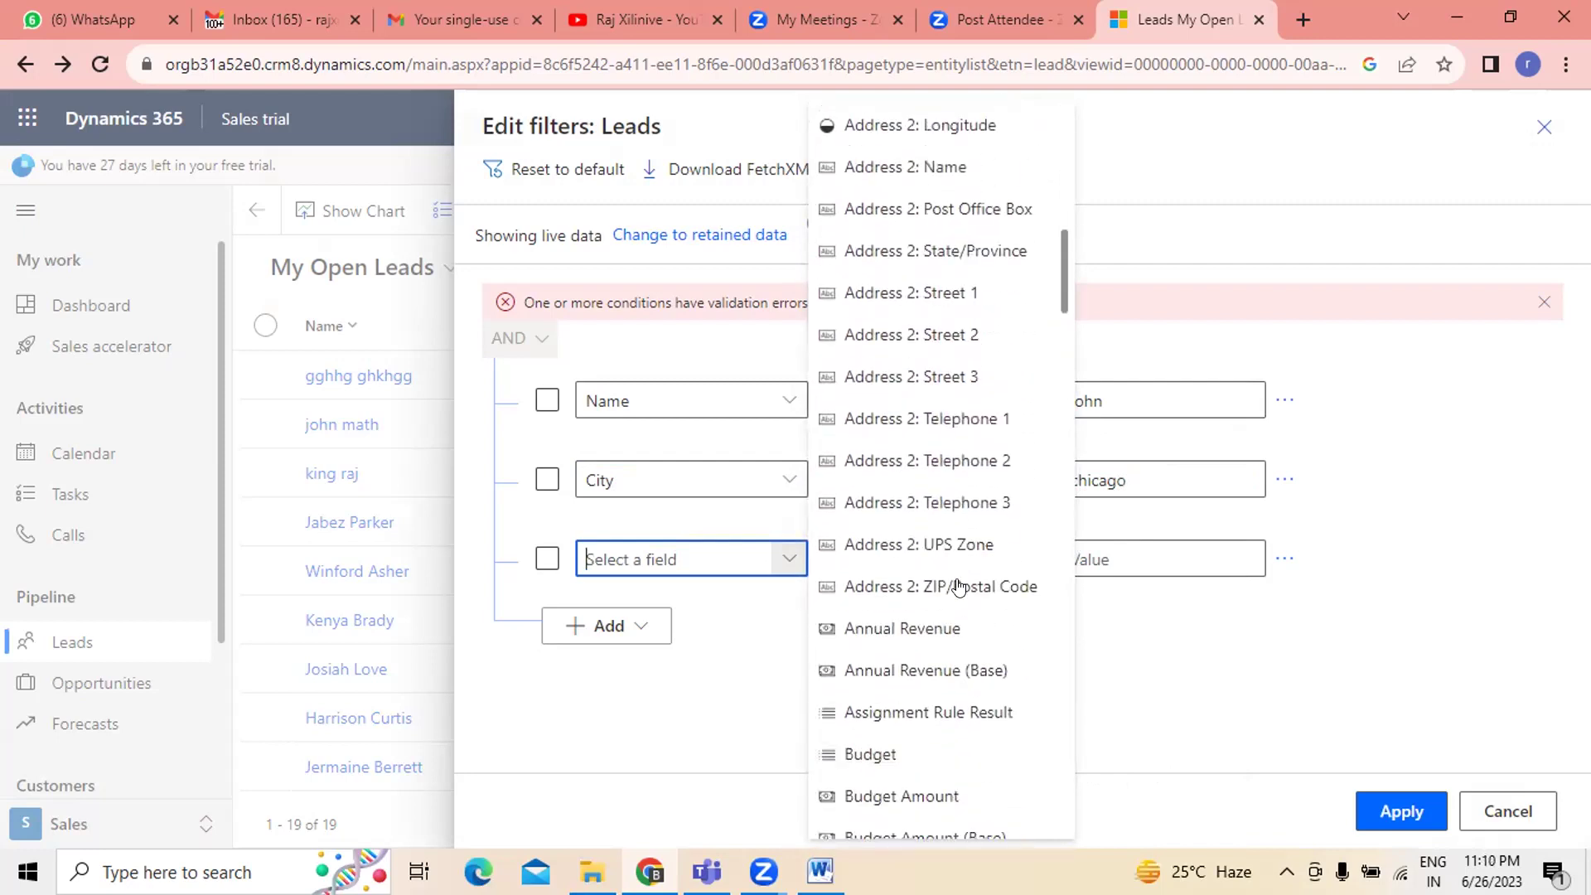
{"action": "left_click", "coordinate": [935, 629]}
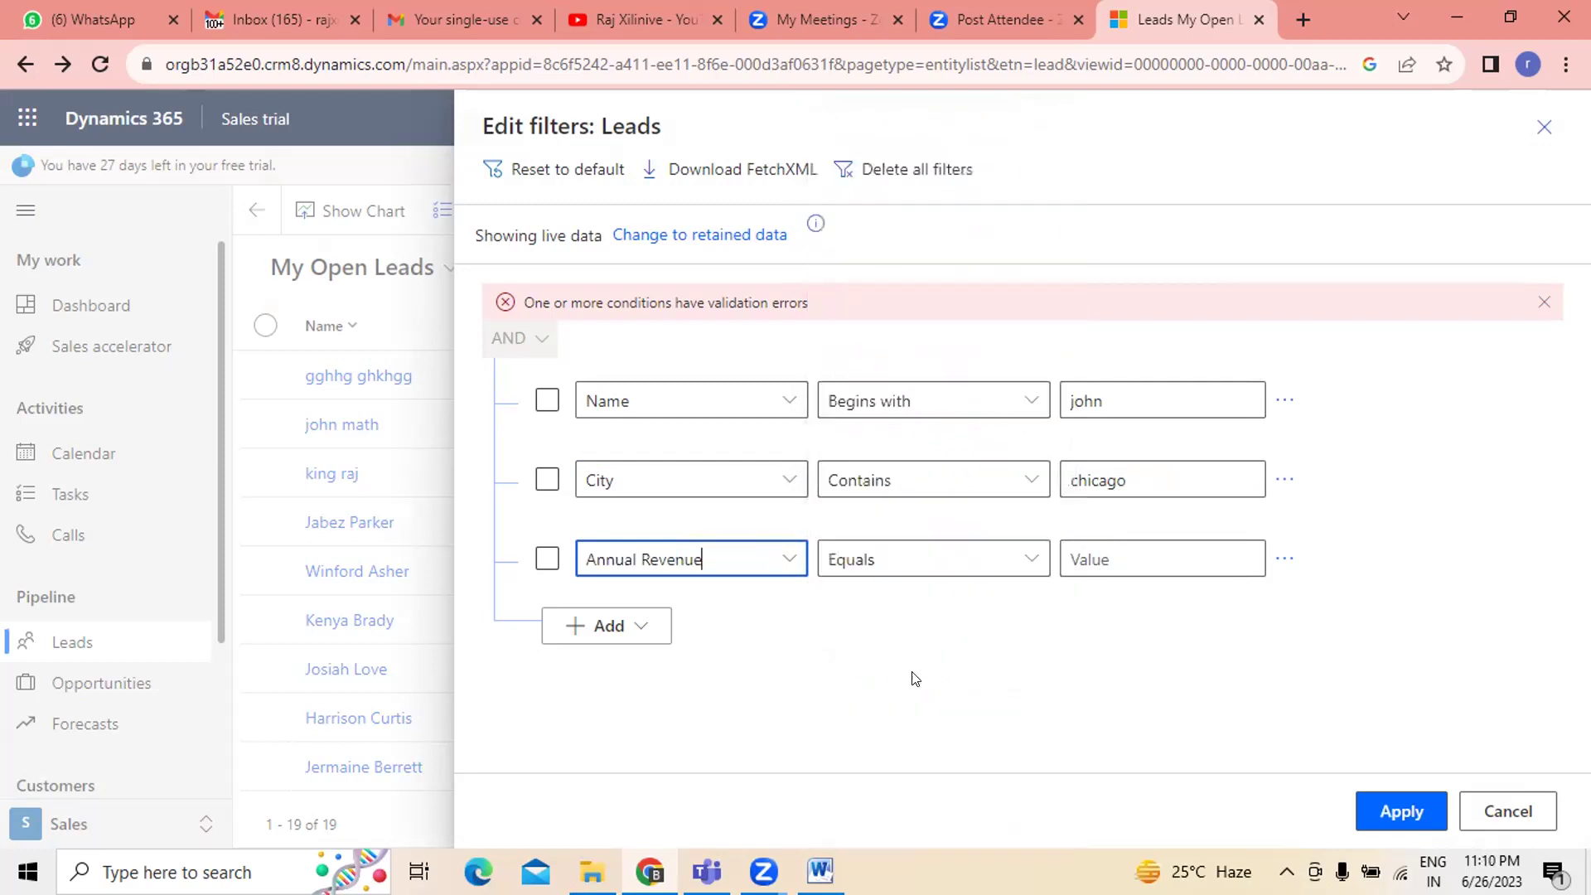
{"action": "left_click", "coordinate": [970, 560]}
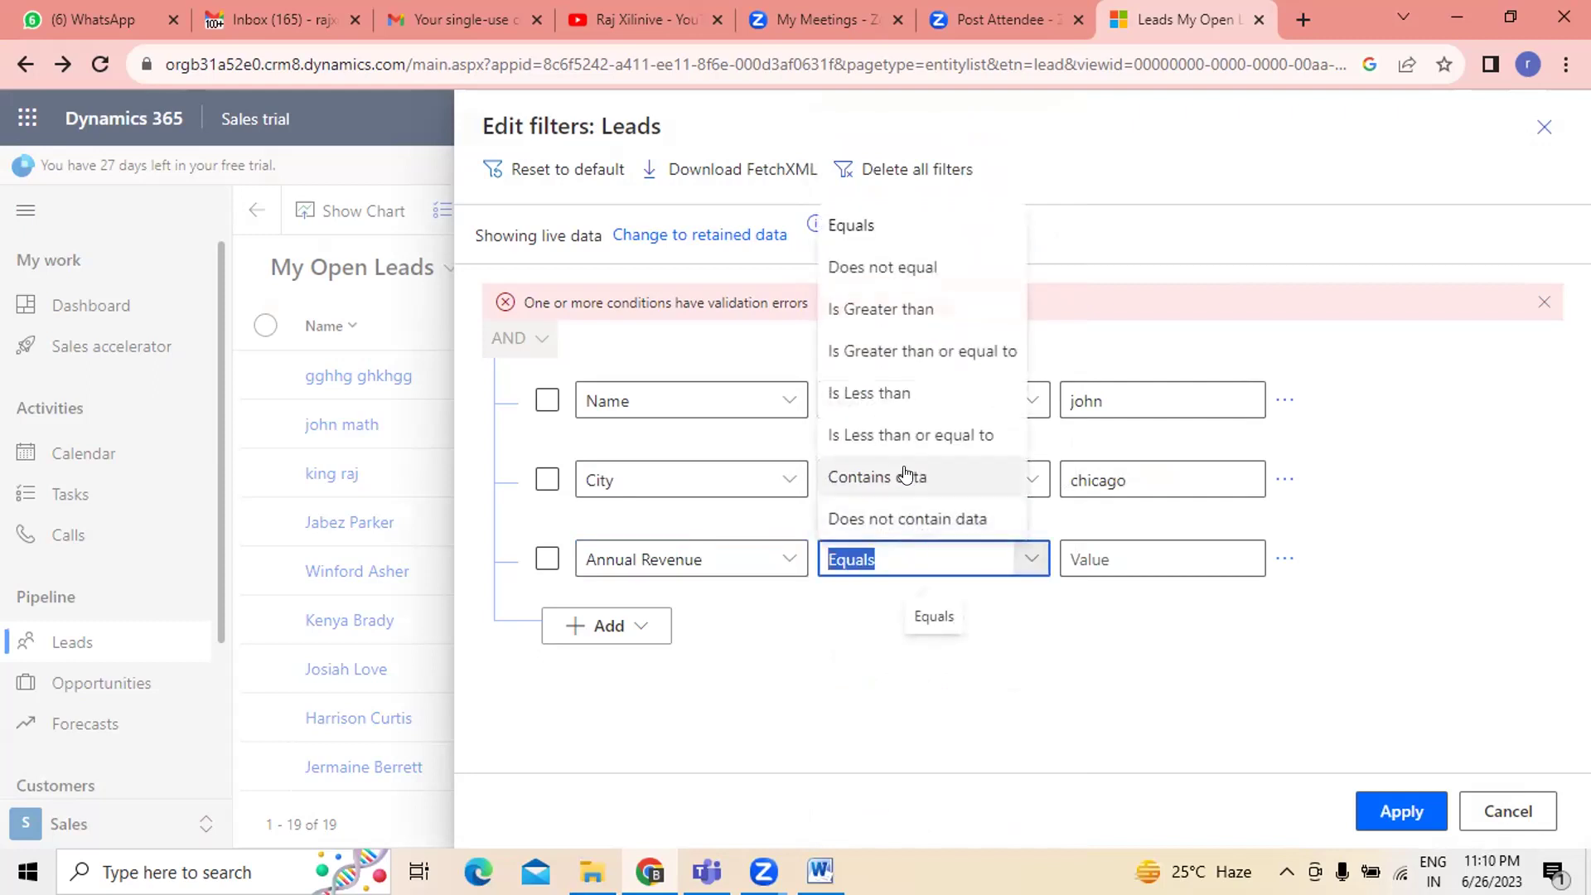
{"action": "left_click", "coordinate": [917, 435]}
{"action": "left_click", "coordinate": [1118, 555]}
{"action": "type", "text": "100000"}
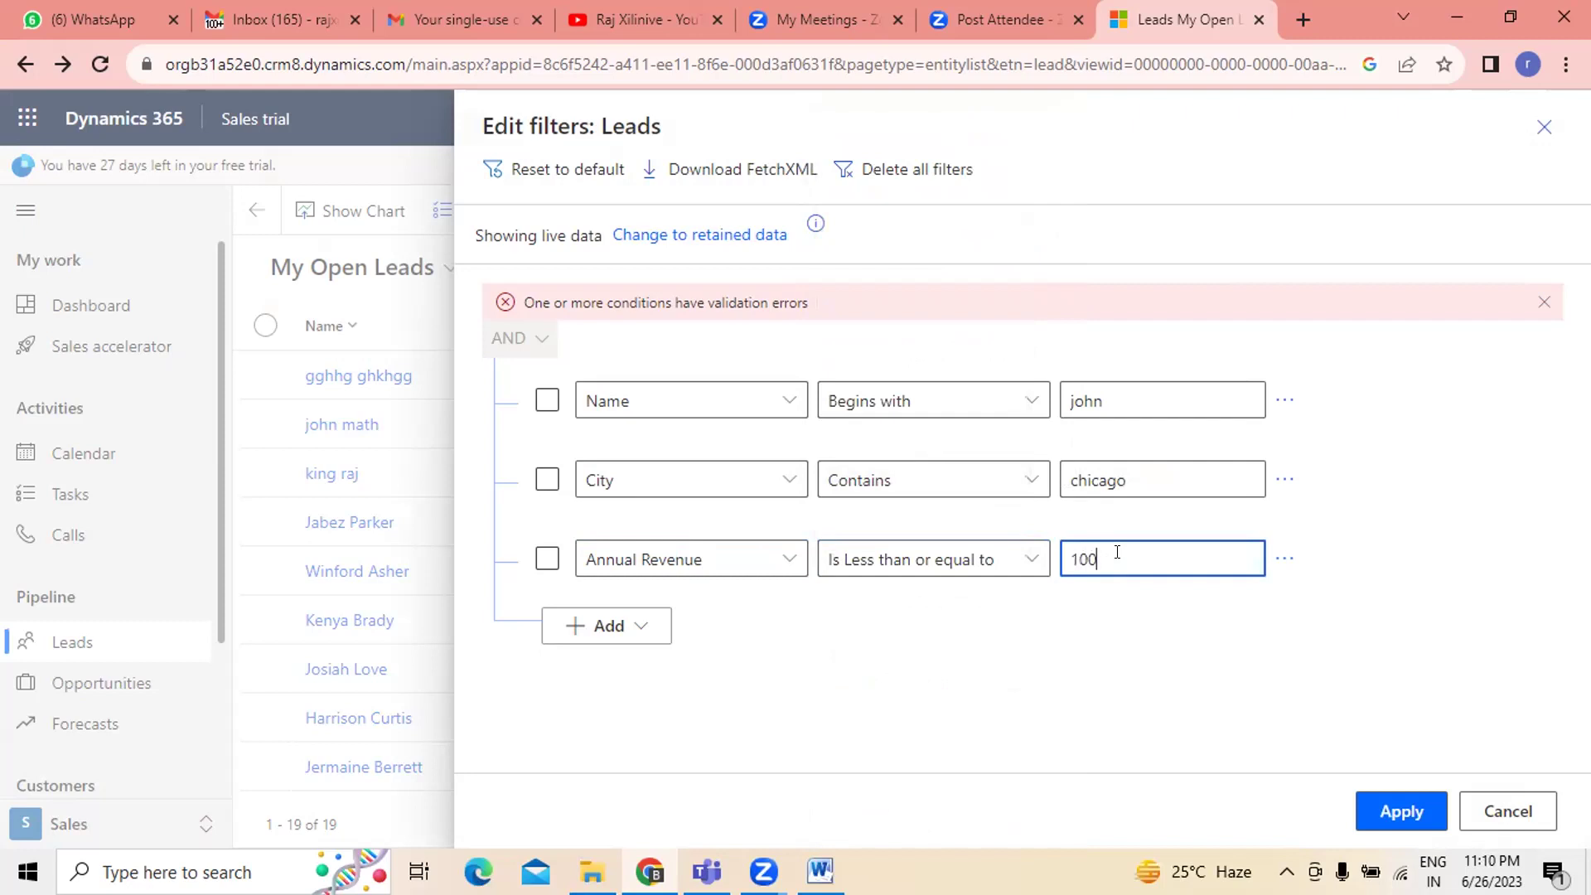
{"action": "left_click", "coordinate": [1183, 704]}
{"action": "left_click", "coordinate": [1377, 811]}
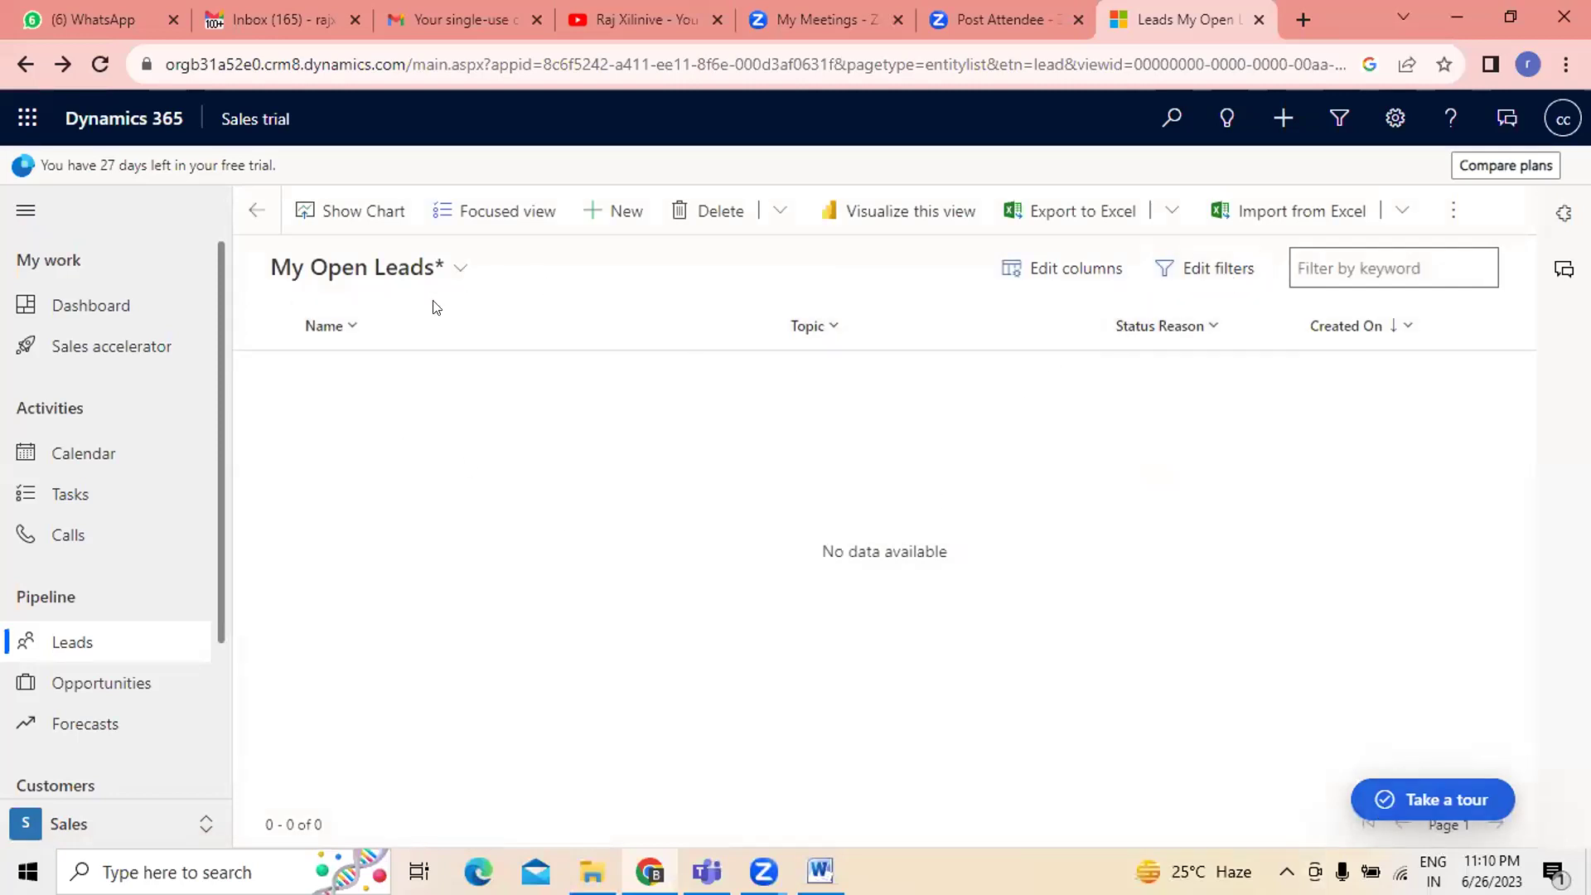
- Switch to All Leads and back to My Open Leads, then view its filter conditions
{"action": "left_click", "coordinate": [445, 269]}
{"action": "left_click", "coordinate": [367, 363]}
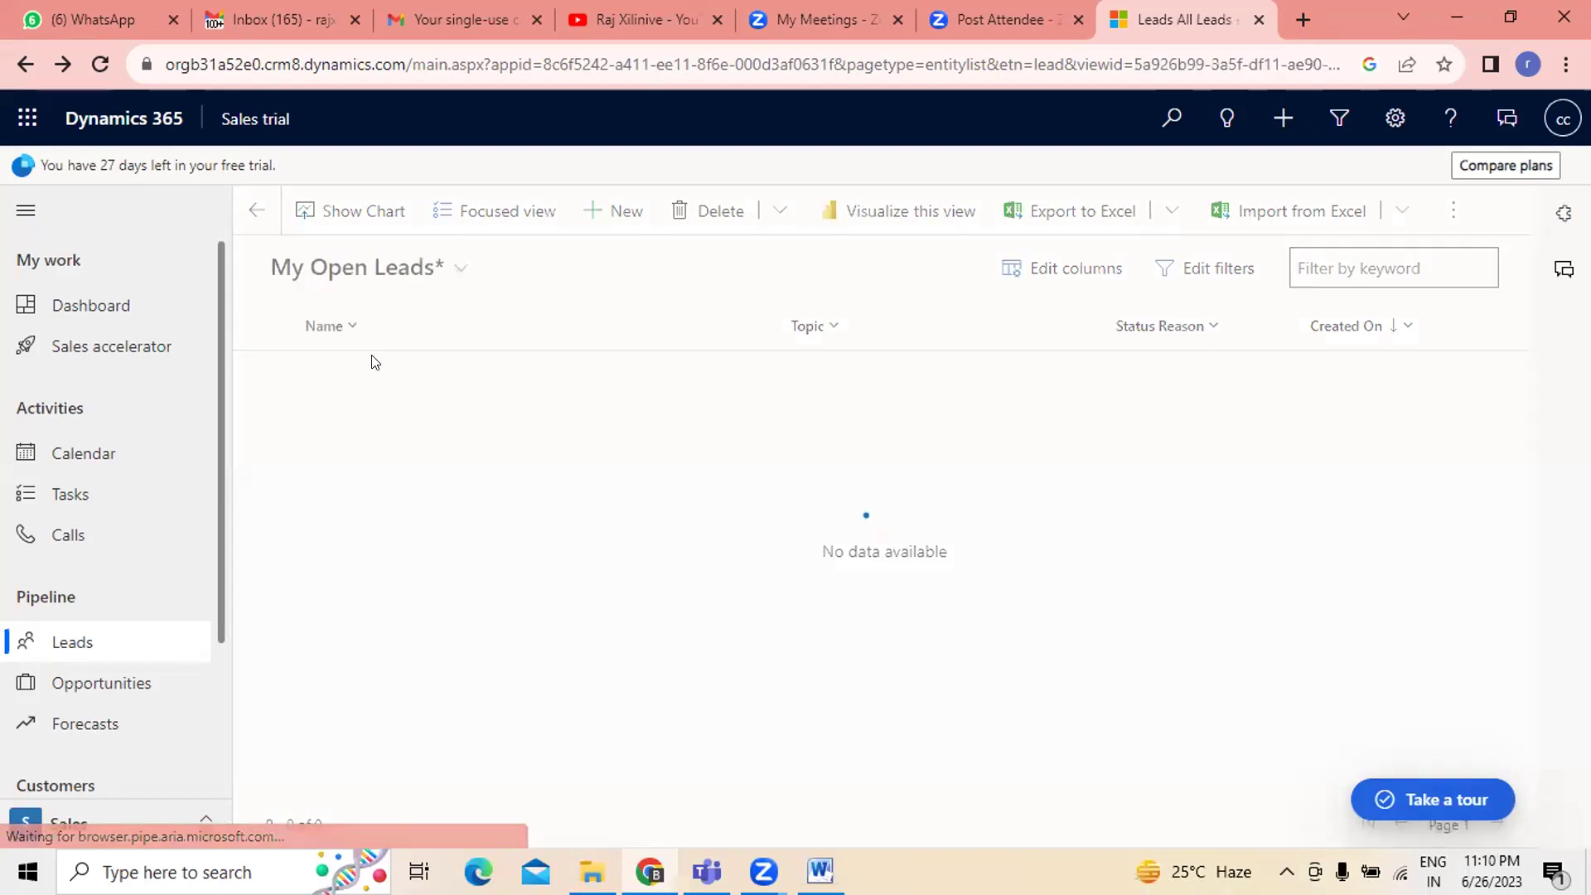
{"action": "left_click", "coordinate": [370, 267]}
{"action": "left_click", "coordinate": [363, 429]}
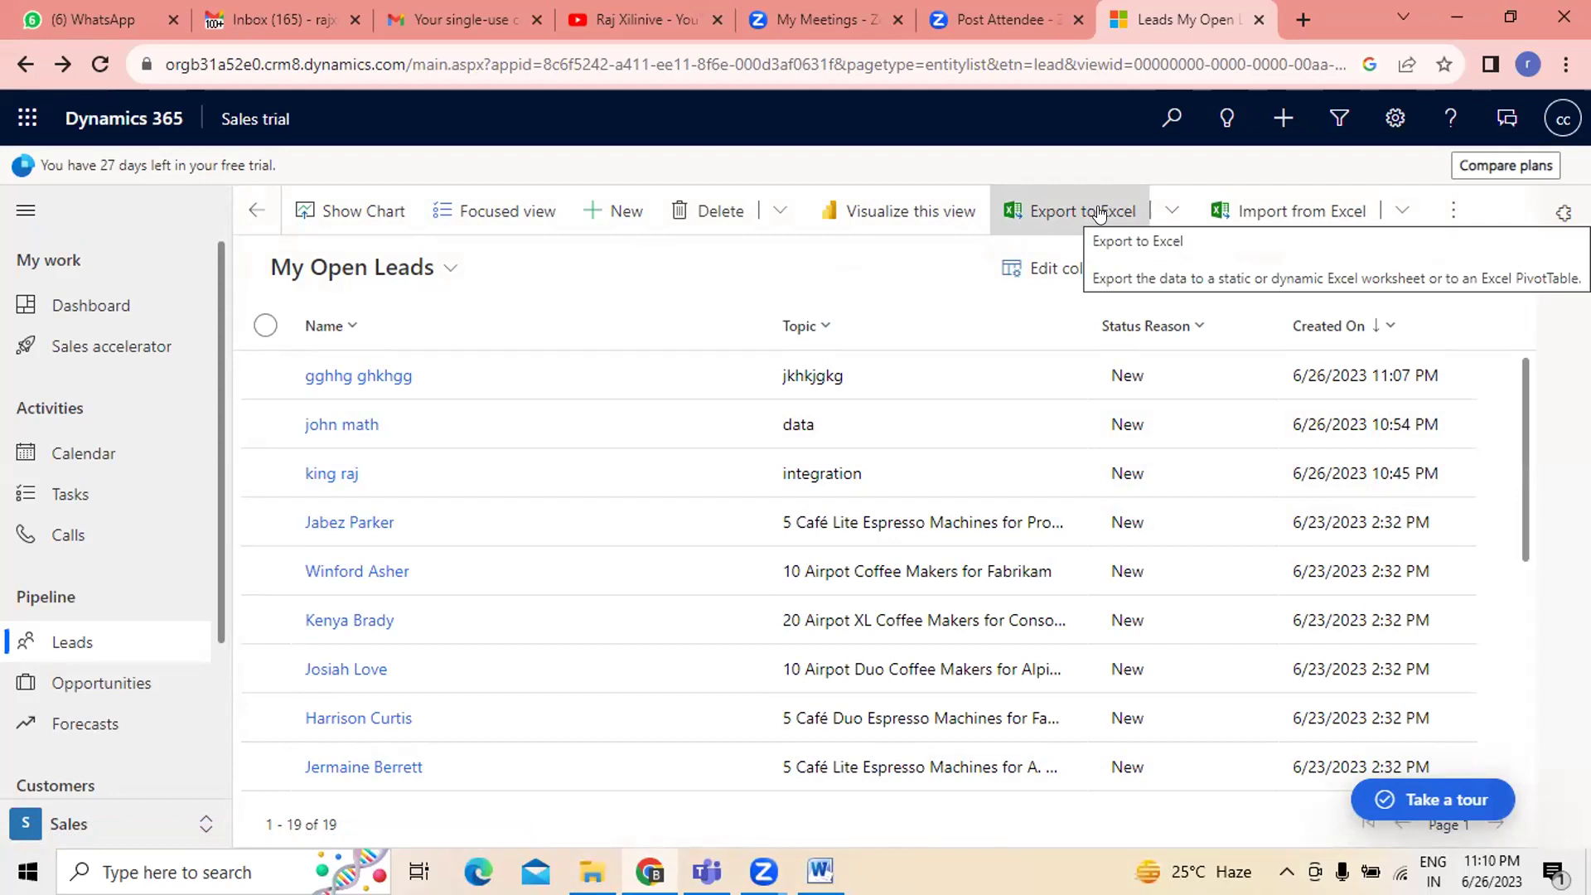
{"action": "left_click", "coordinate": [1209, 267]}
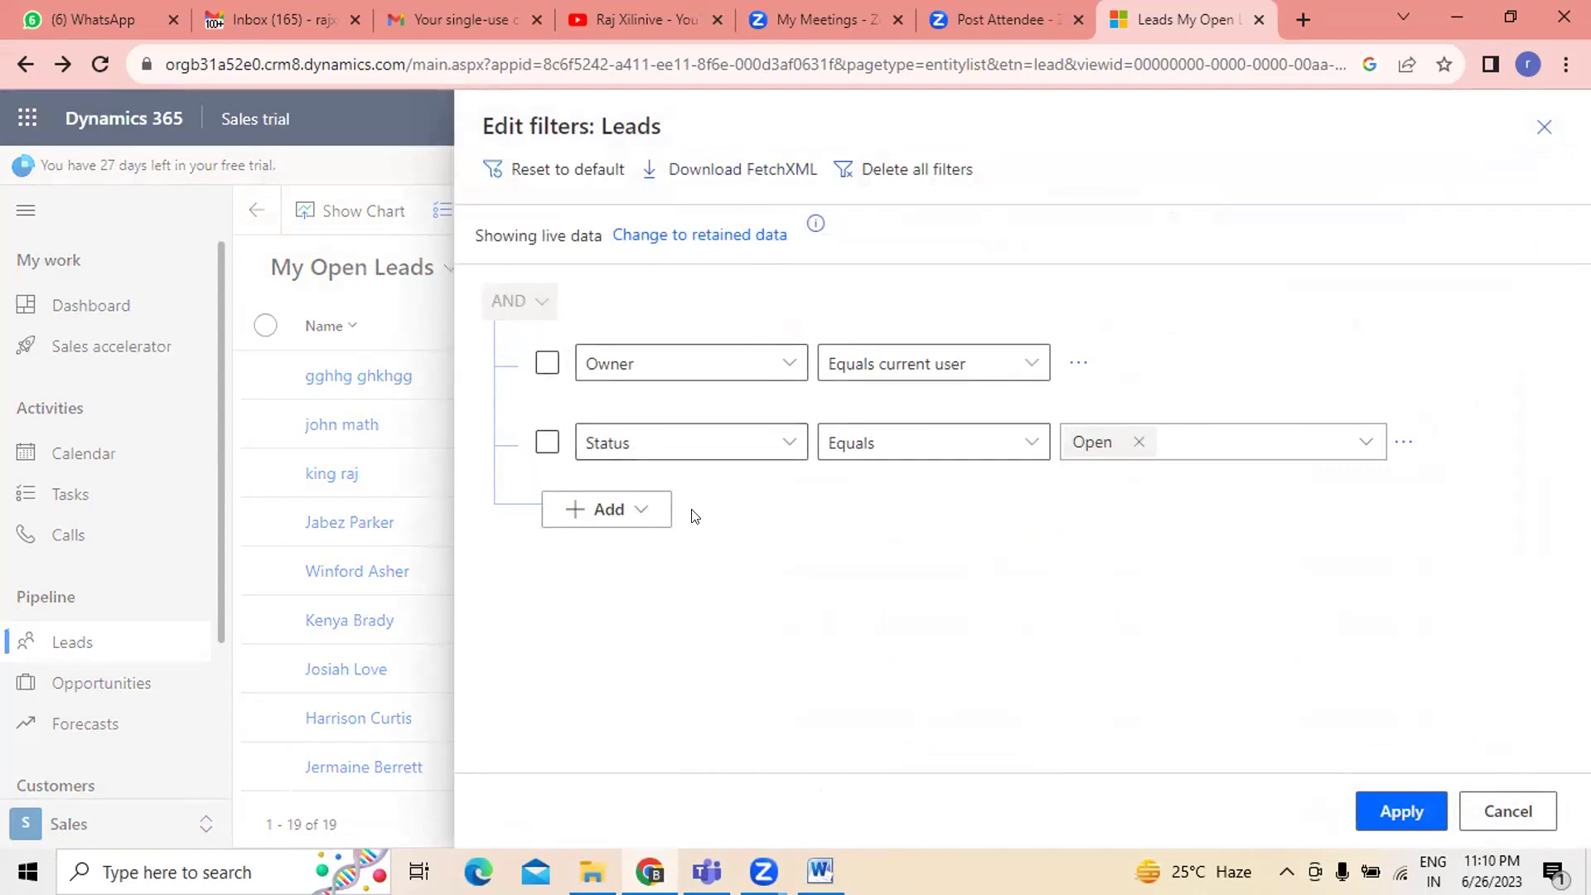
- Add a related-entity condition group with Contacts as the related entity
{"action": "left_click", "coordinate": [631, 513]}
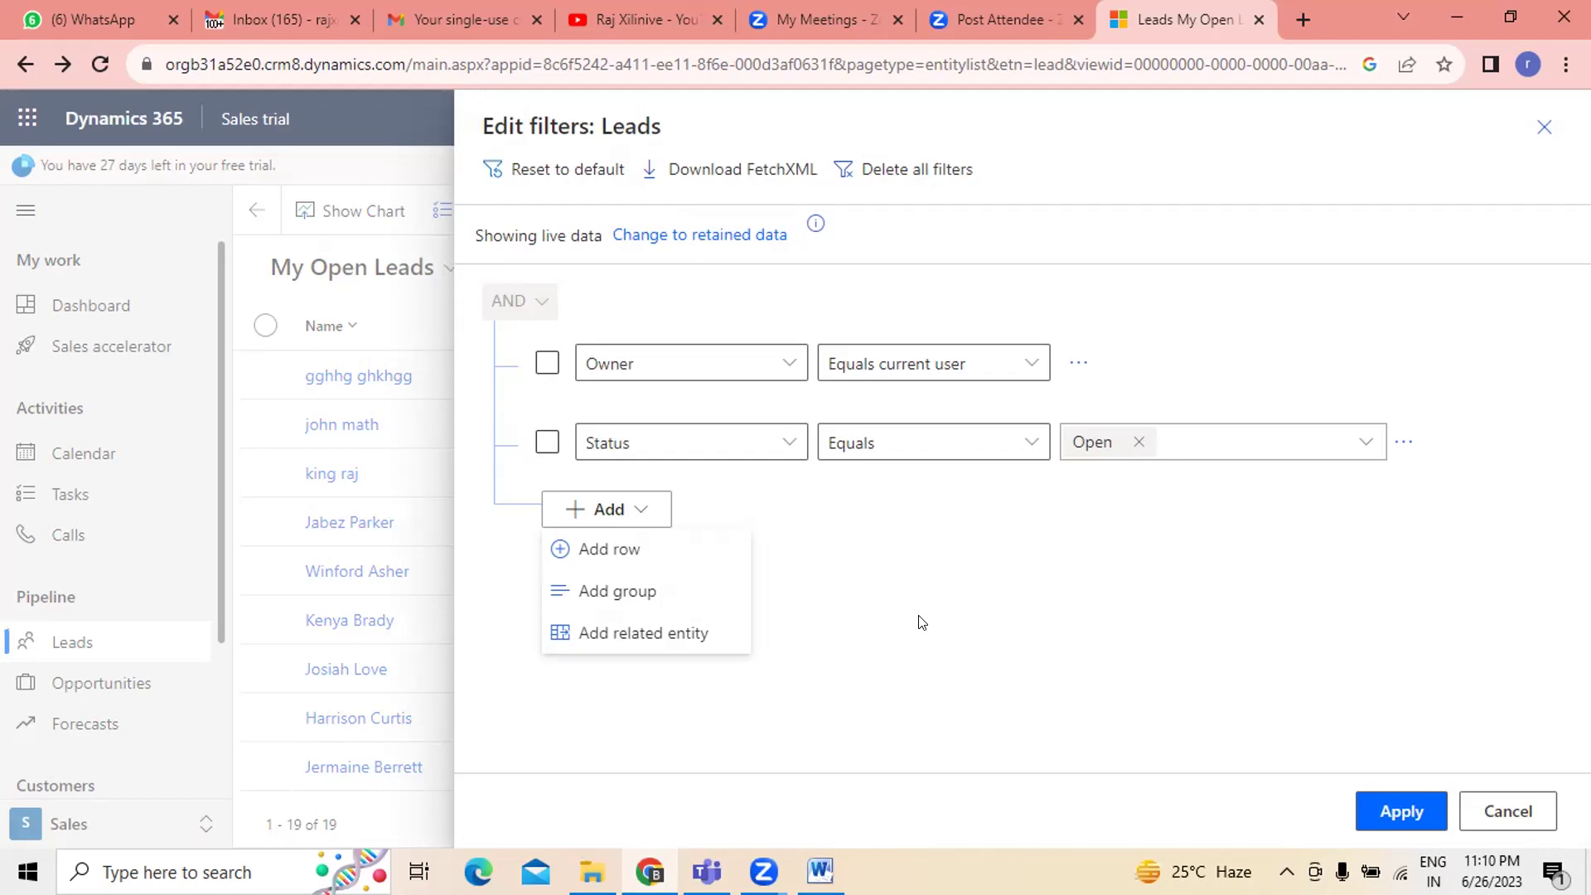
{"action": "left_click", "coordinate": [647, 634]}
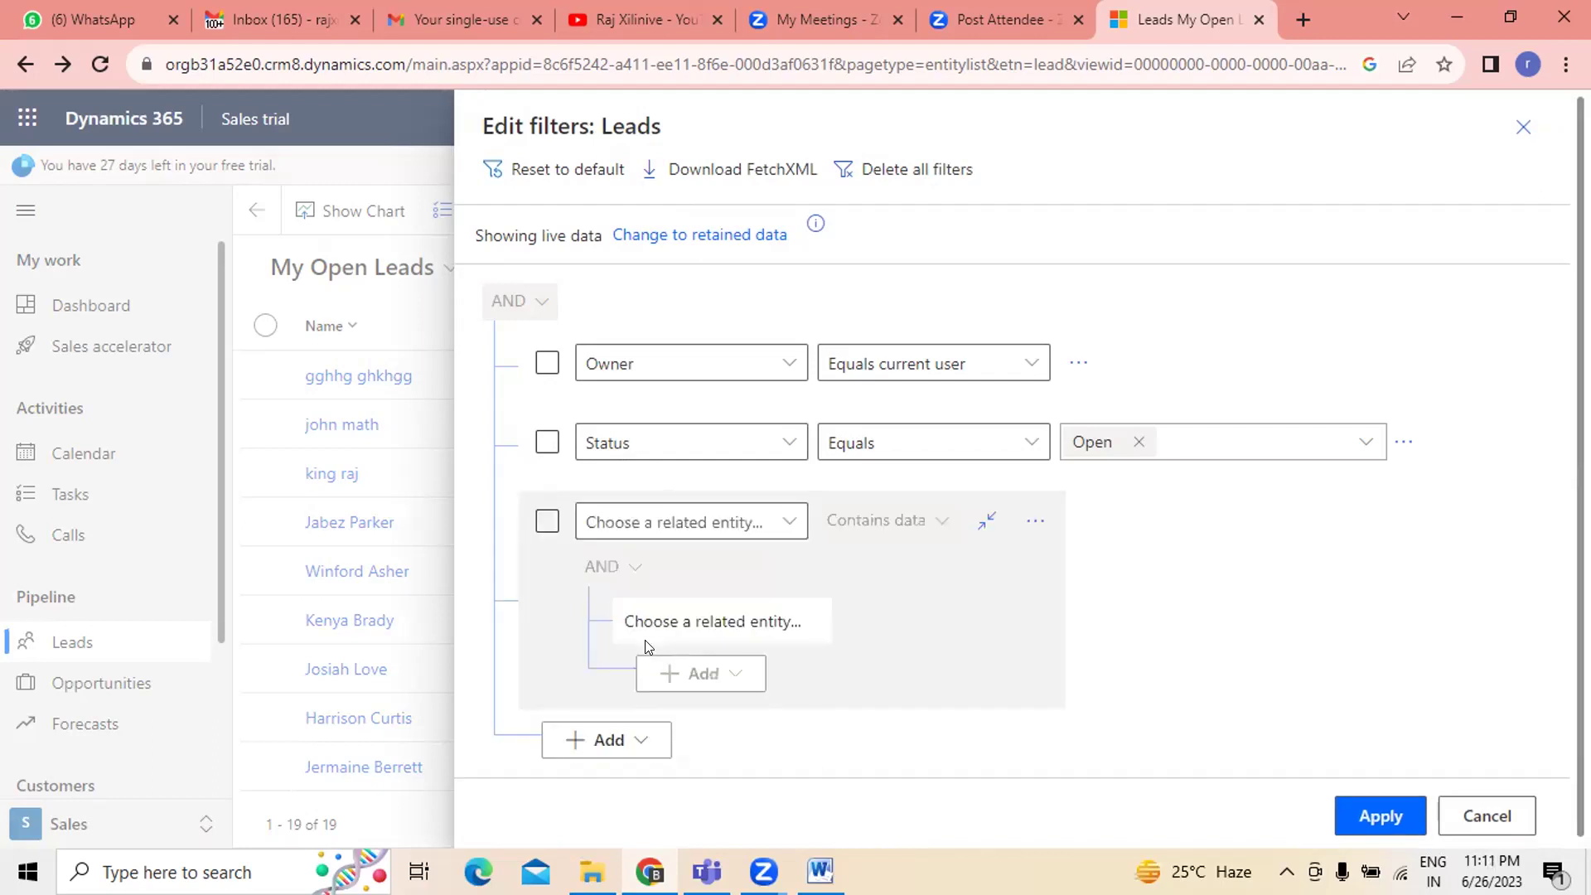
{"action": "left_click", "coordinate": [790, 520]}
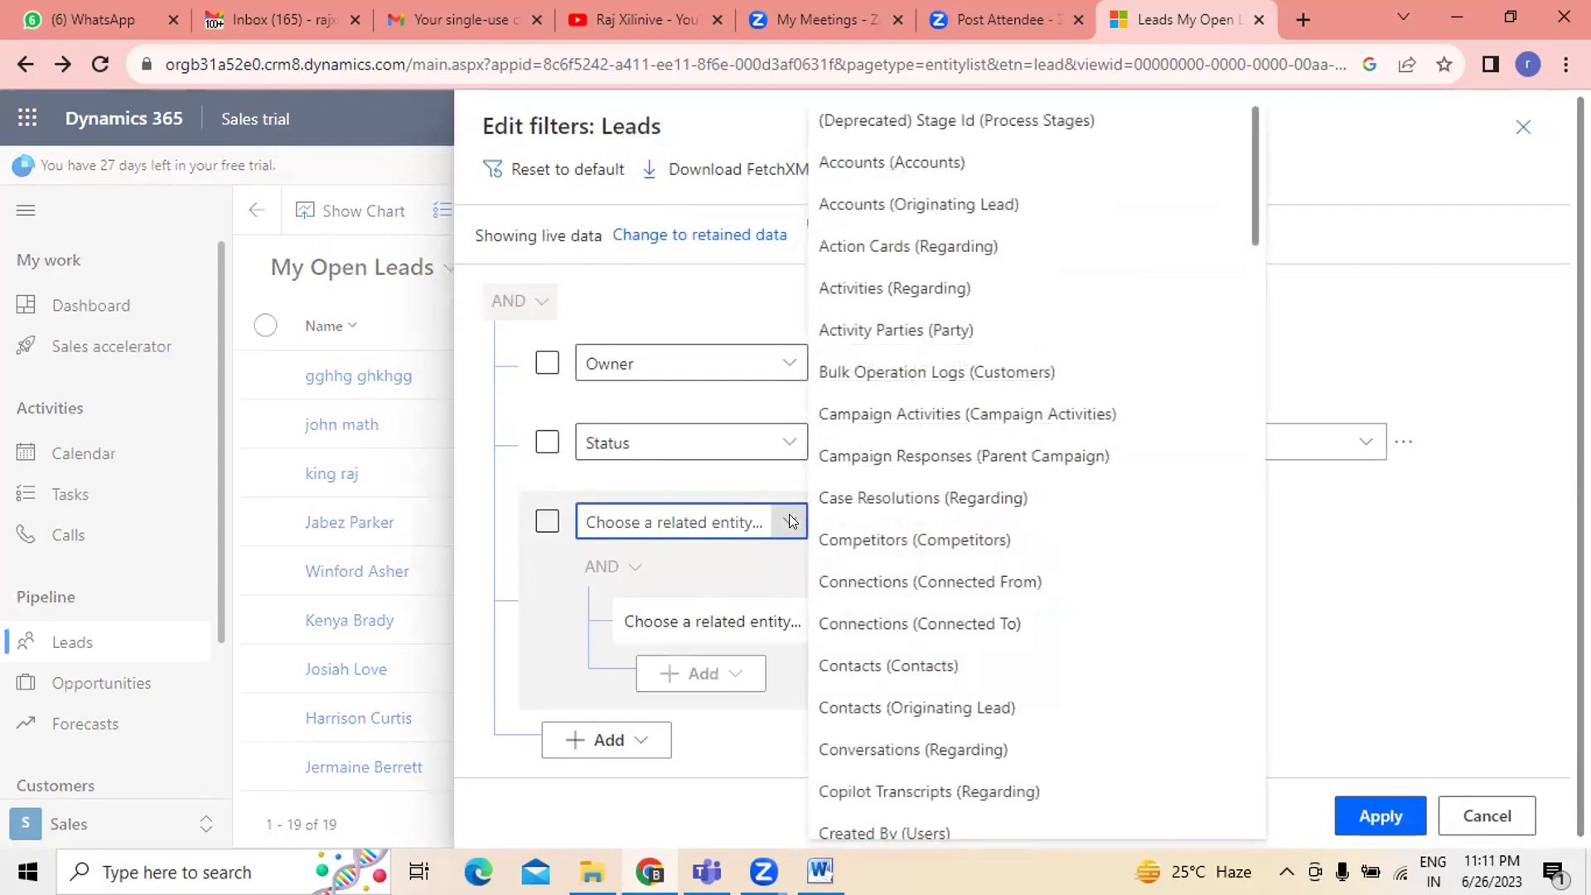
{"action": "left_click", "coordinate": [1289, 660]}
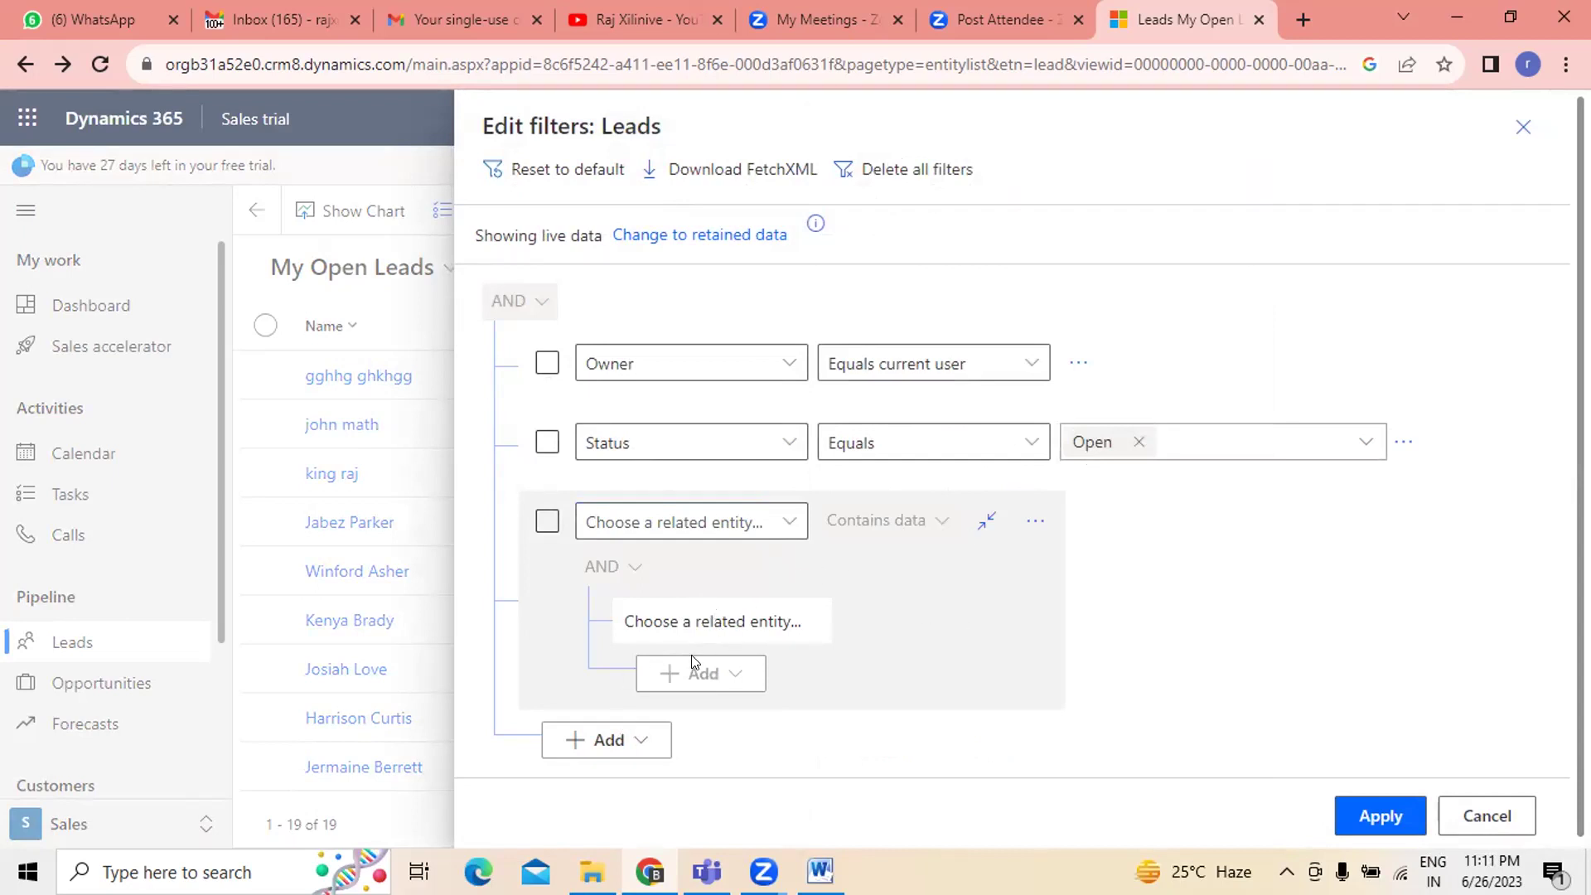
{"action": "left_click", "coordinate": [651, 521]}
{"action": "left_click", "coordinate": [787, 521]}
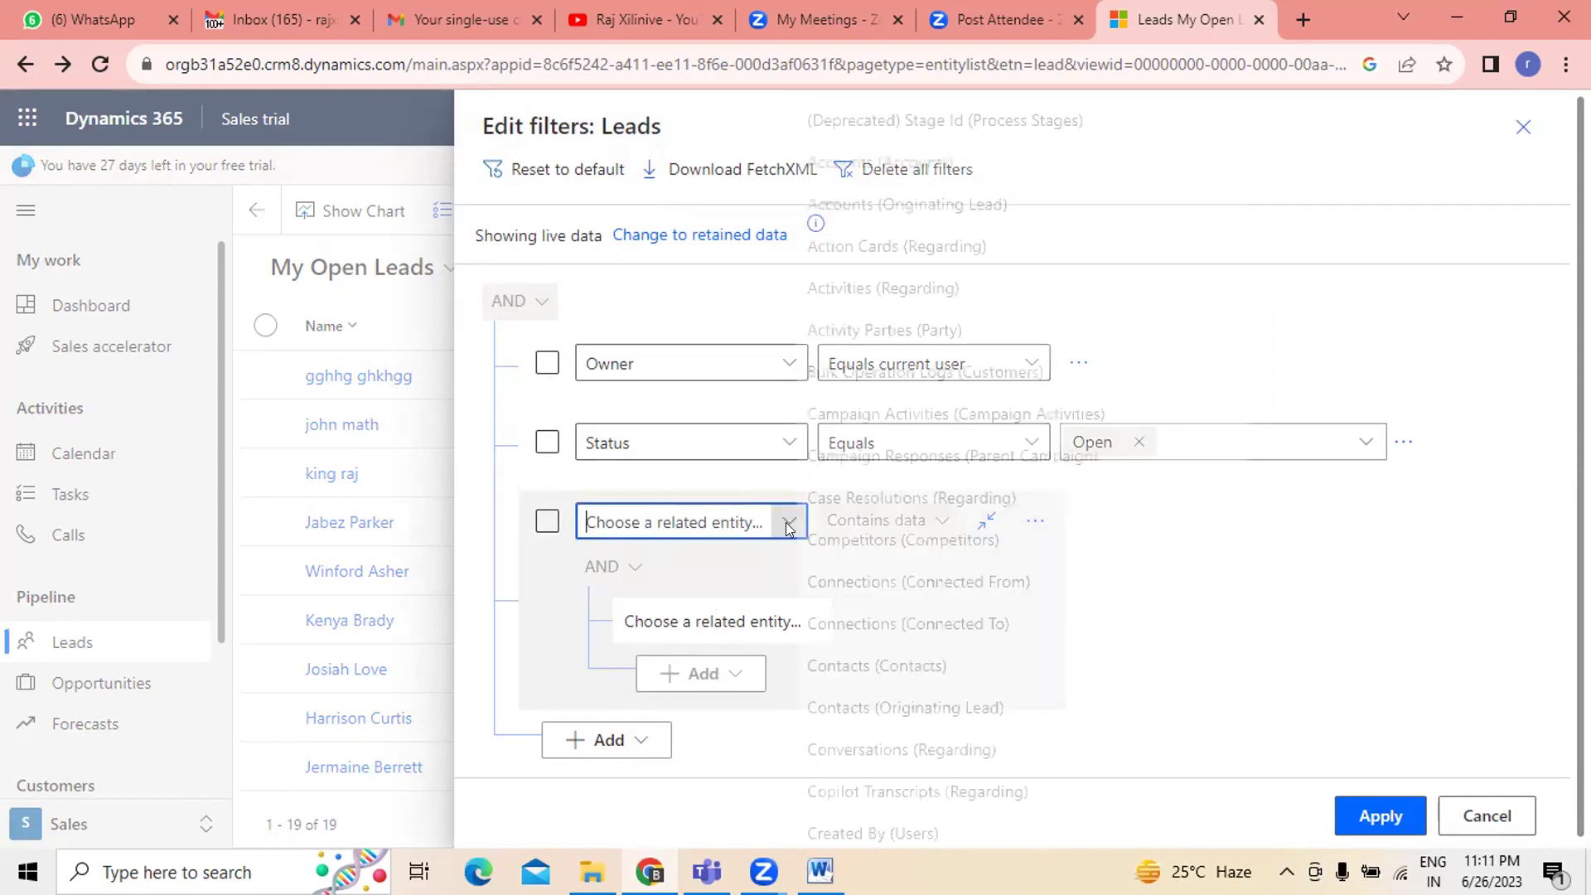
{"action": "scroll", "coordinate": [1008, 646], "scroll_direction": "down", "scroll_amount": 3}
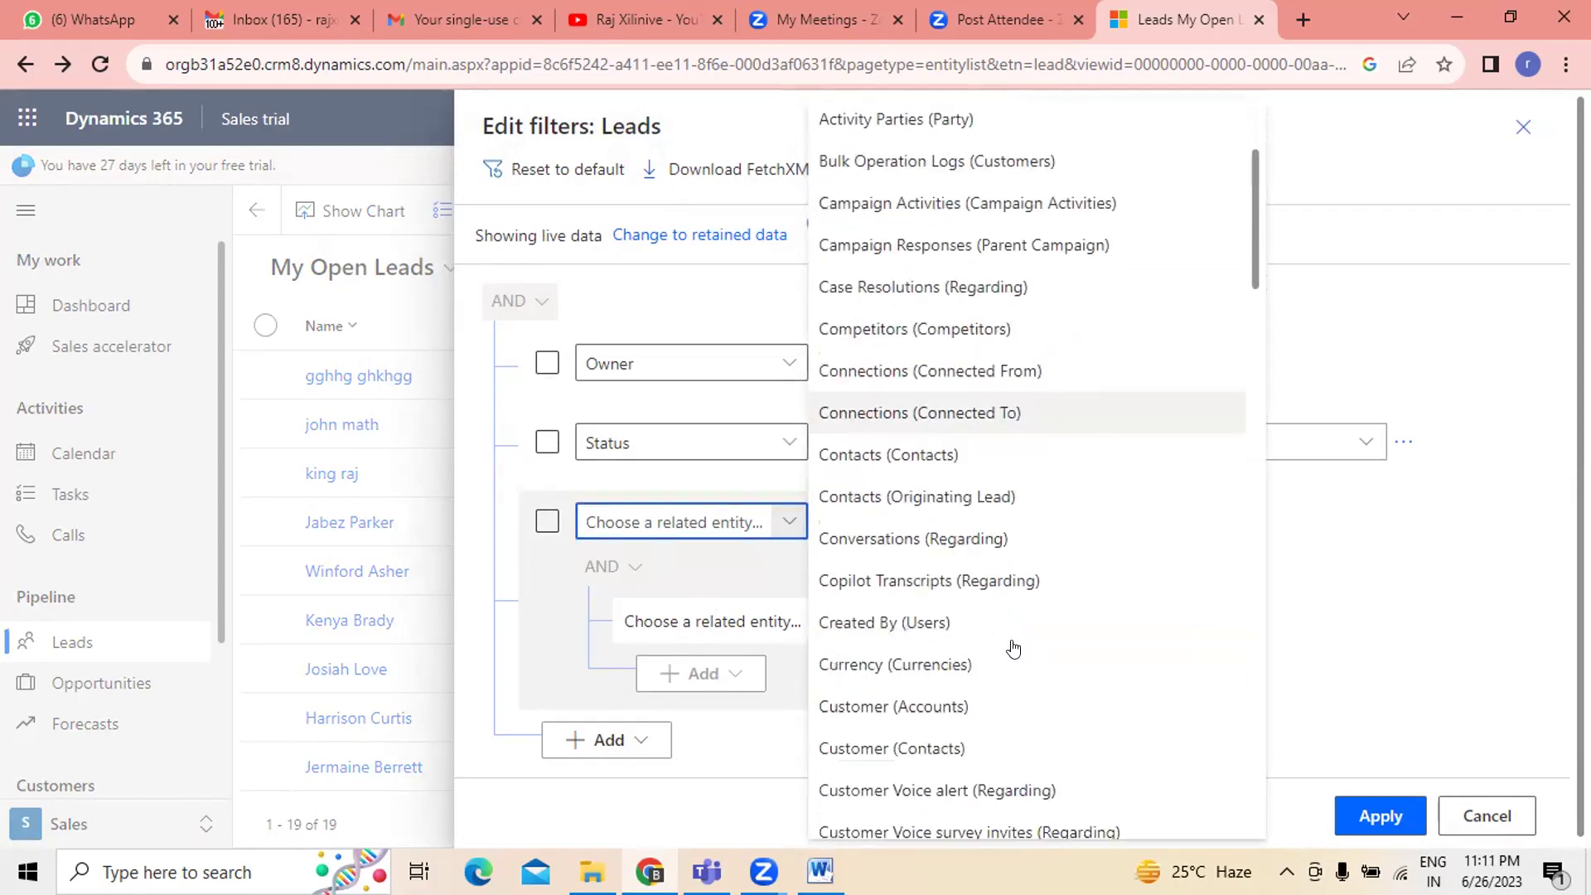
{"action": "left_click", "coordinate": [908, 436]}
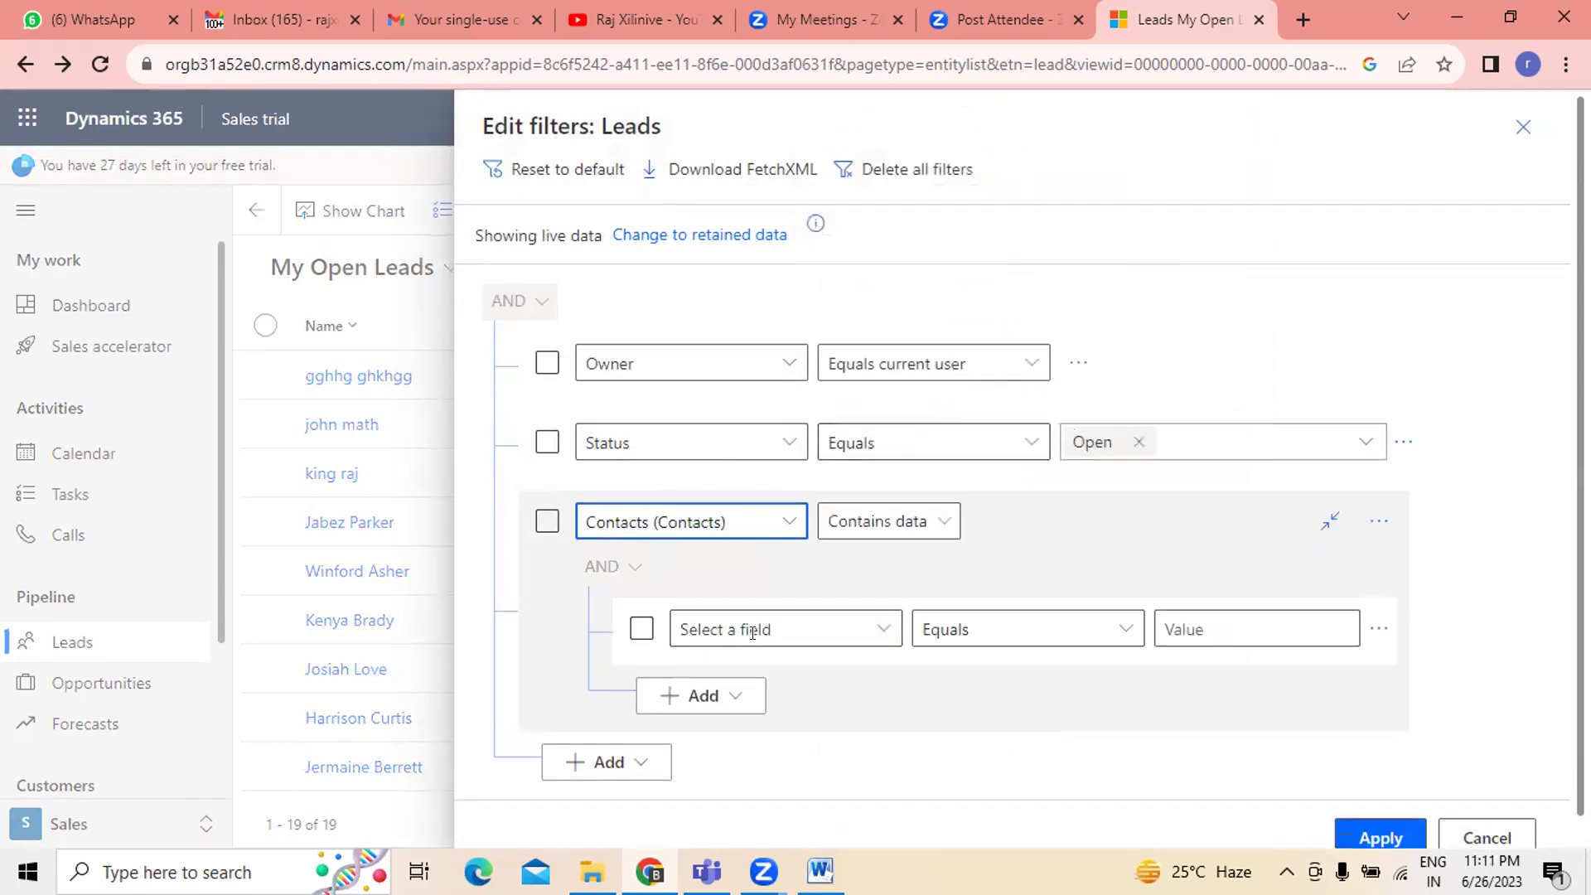
- Choose the contact's Address 1 field for the related condition
{"action": "left_click", "coordinate": [883, 630]}
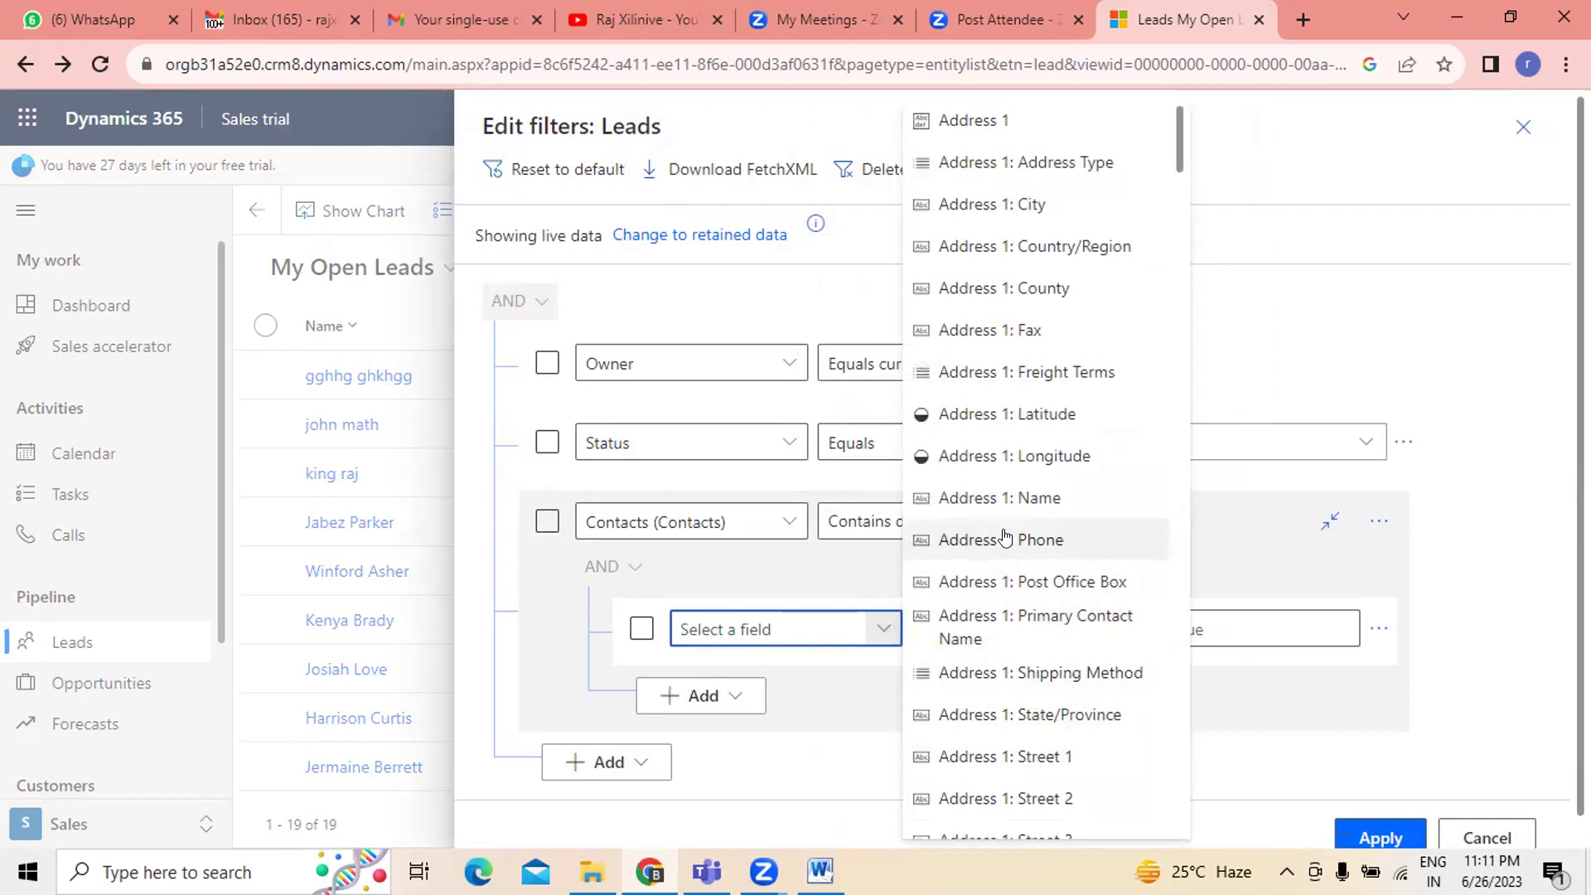
{"action": "scroll", "coordinate": [1004, 536], "scroll_direction": "down", "scroll_amount": 5}
{"action": "scroll", "coordinate": [1005, 537], "scroll_direction": "down", "scroll_amount": 7}
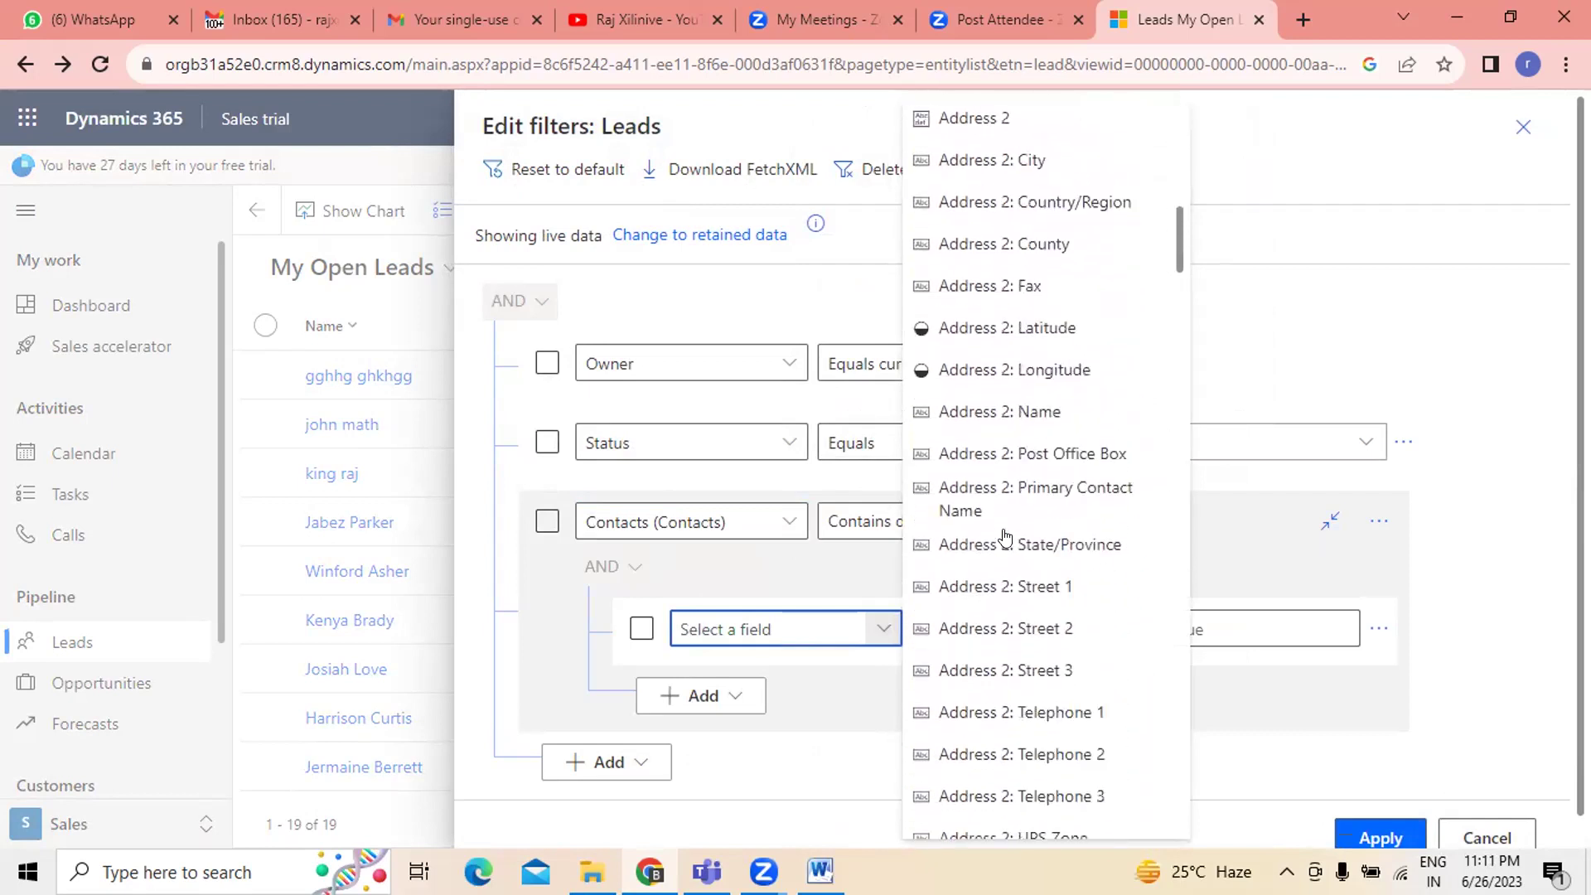
{"action": "scroll", "coordinate": [1005, 536], "scroll_direction": "up", "scroll_amount": 10}
{"action": "scroll", "coordinate": [1005, 537], "scroll_direction": "up", "scroll_amount": 2}
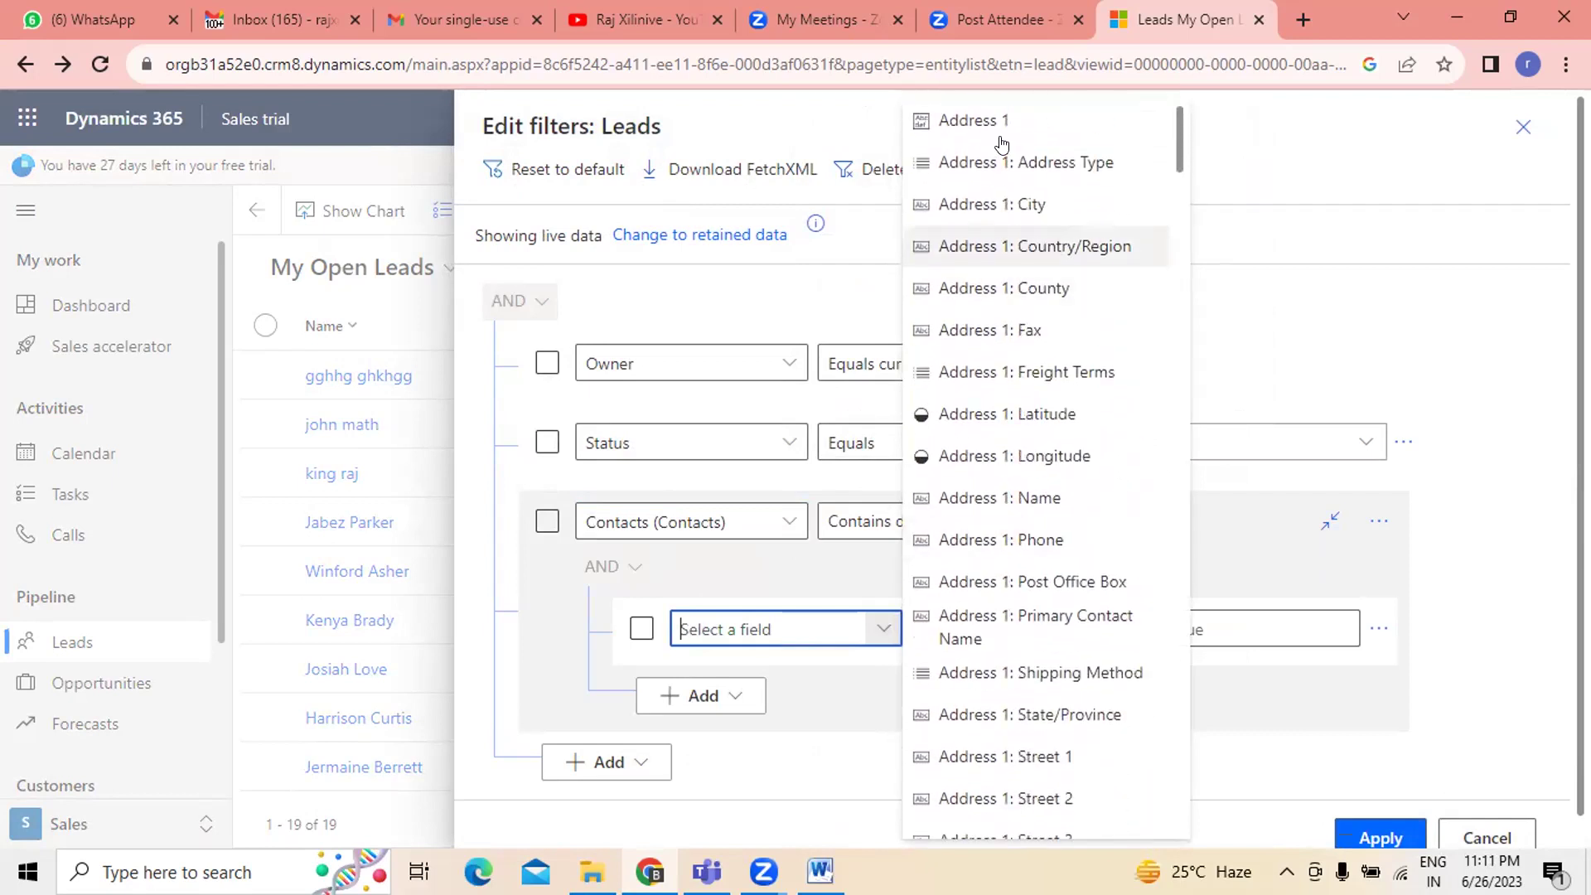
{"action": "left_click", "coordinate": [1005, 129]}
- Set the condition to Ends with 'ago' and apply the filter
{"action": "left_click", "coordinate": [1138, 626]}
{"action": "left_click", "coordinate": [1127, 628]}
{"action": "left_click", "coordinate": [1127, 632]}
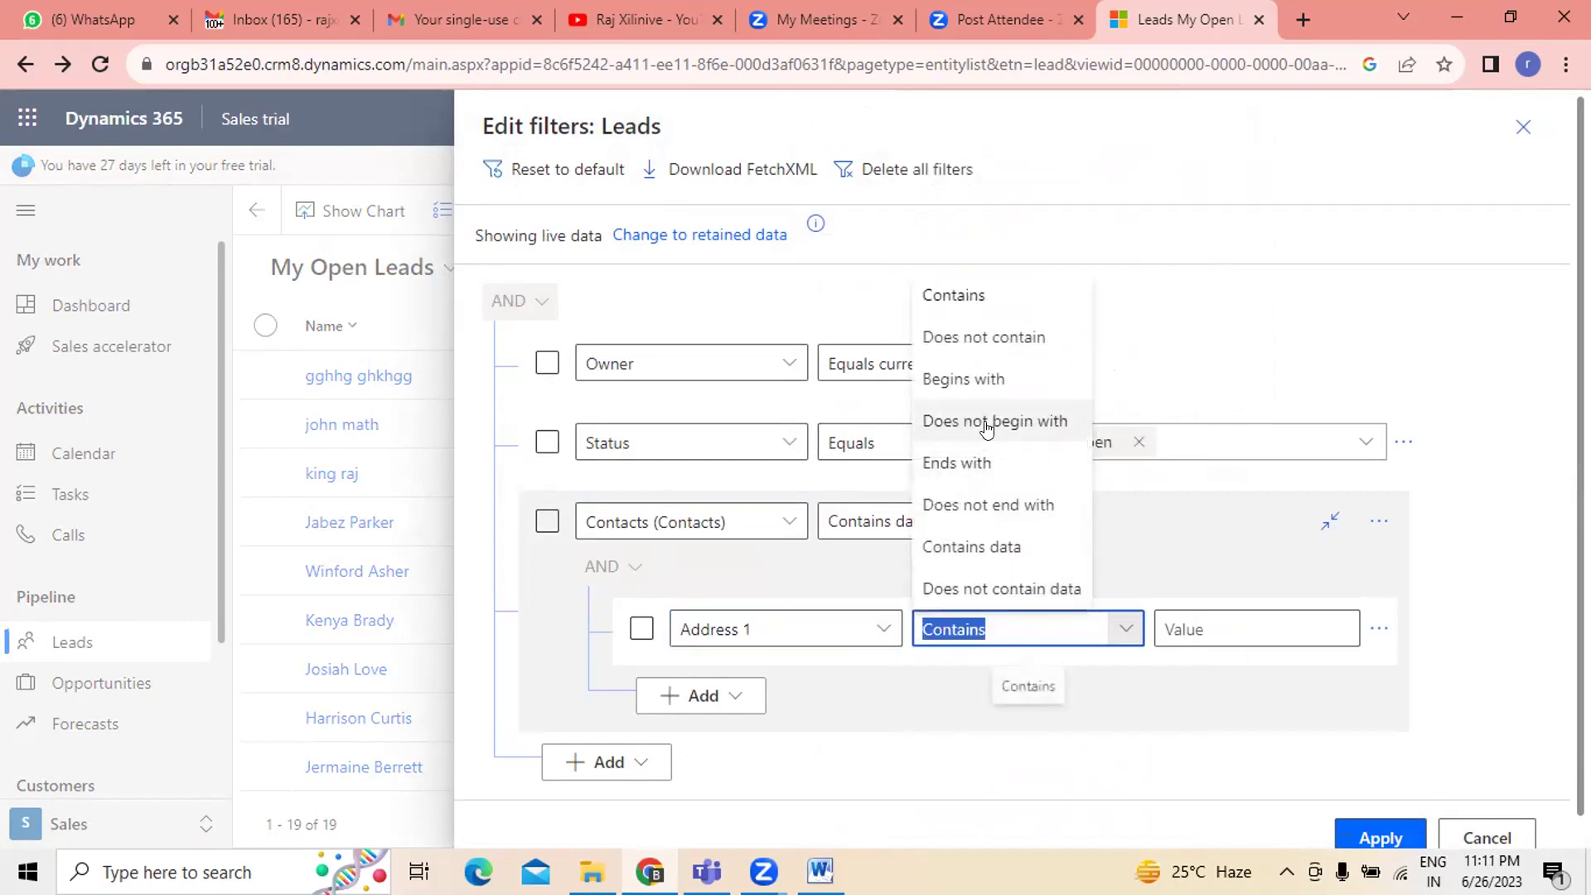
{"action": "key", "text": "Escape"}
{"action": "type", "text": "en"}
{"action": "left_click", "coordinate": [1219, 615]}
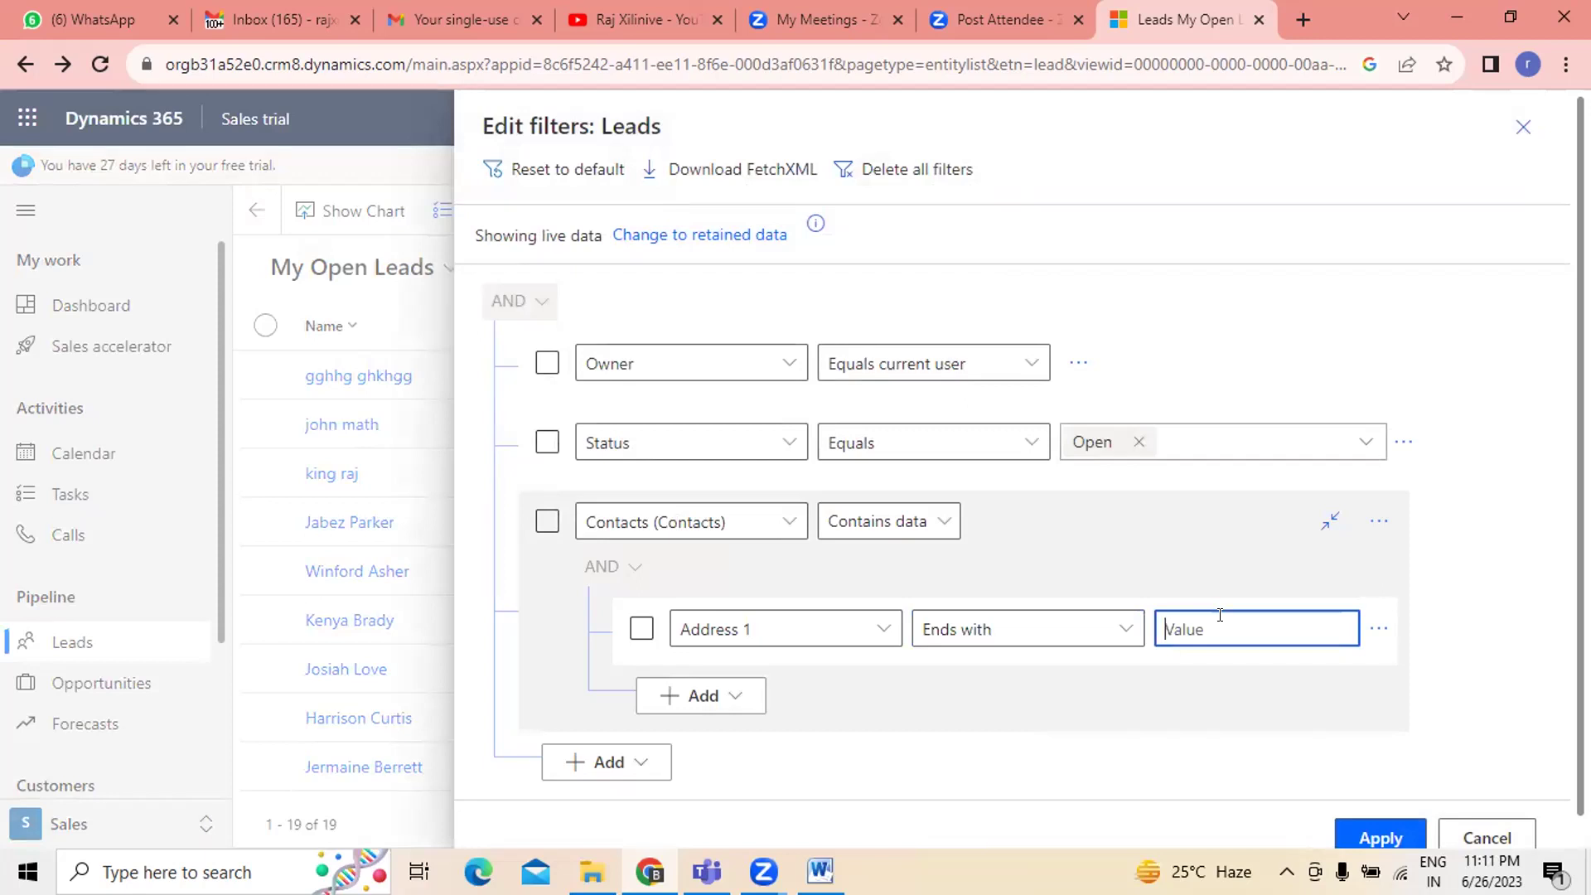
{"action": "type", "text": "ago"}
{"action": "left_click", "coordinate": [1380, 838]}
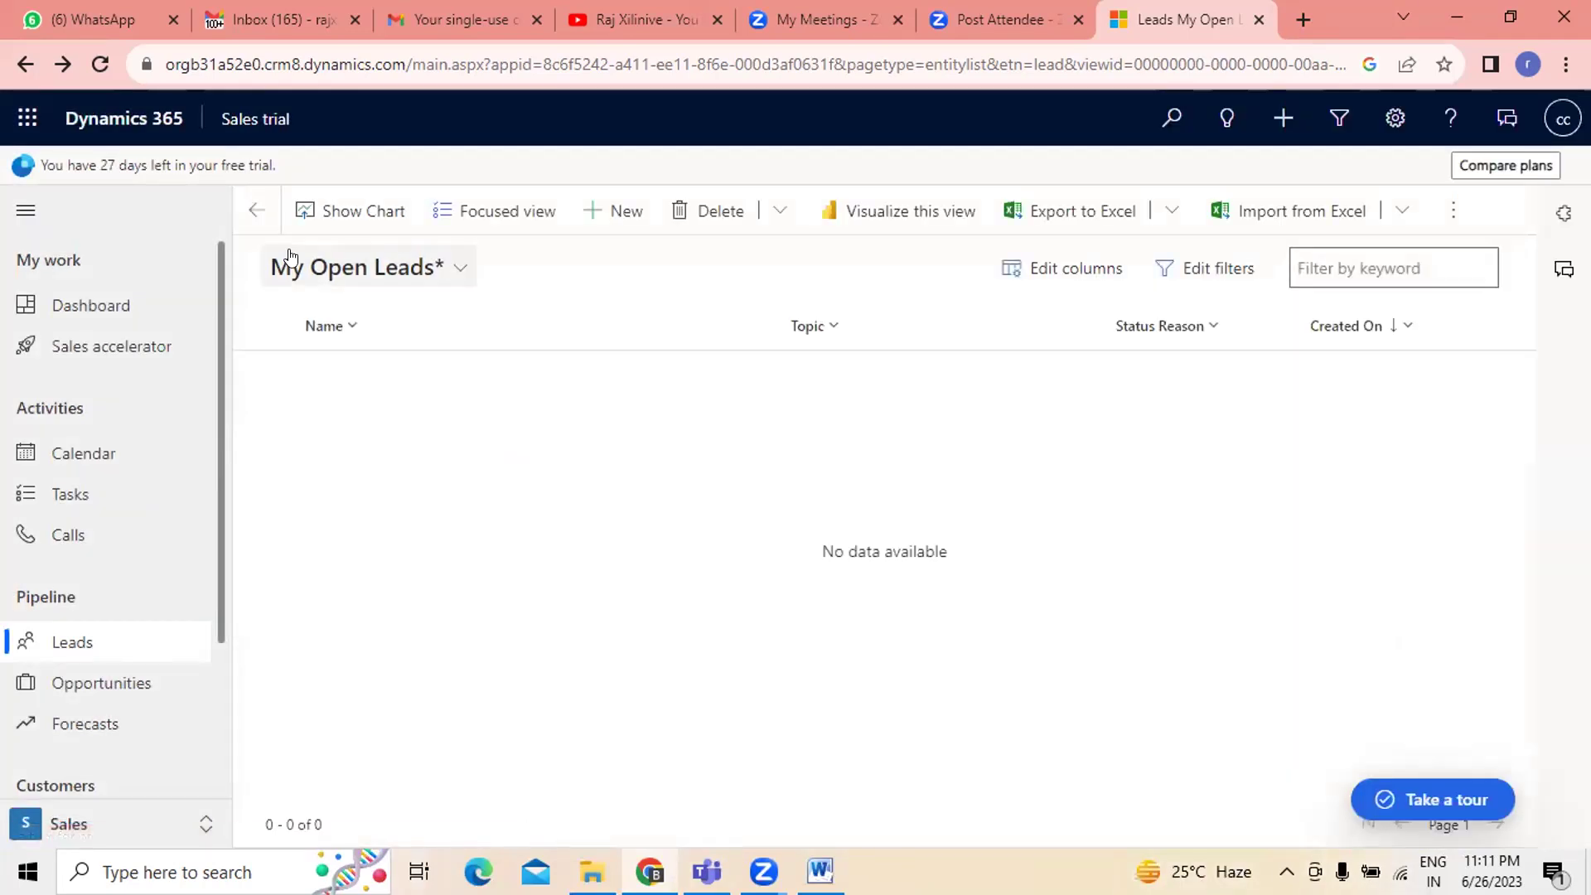
{"action": "left_click", "coordinate": [1219, 268]}
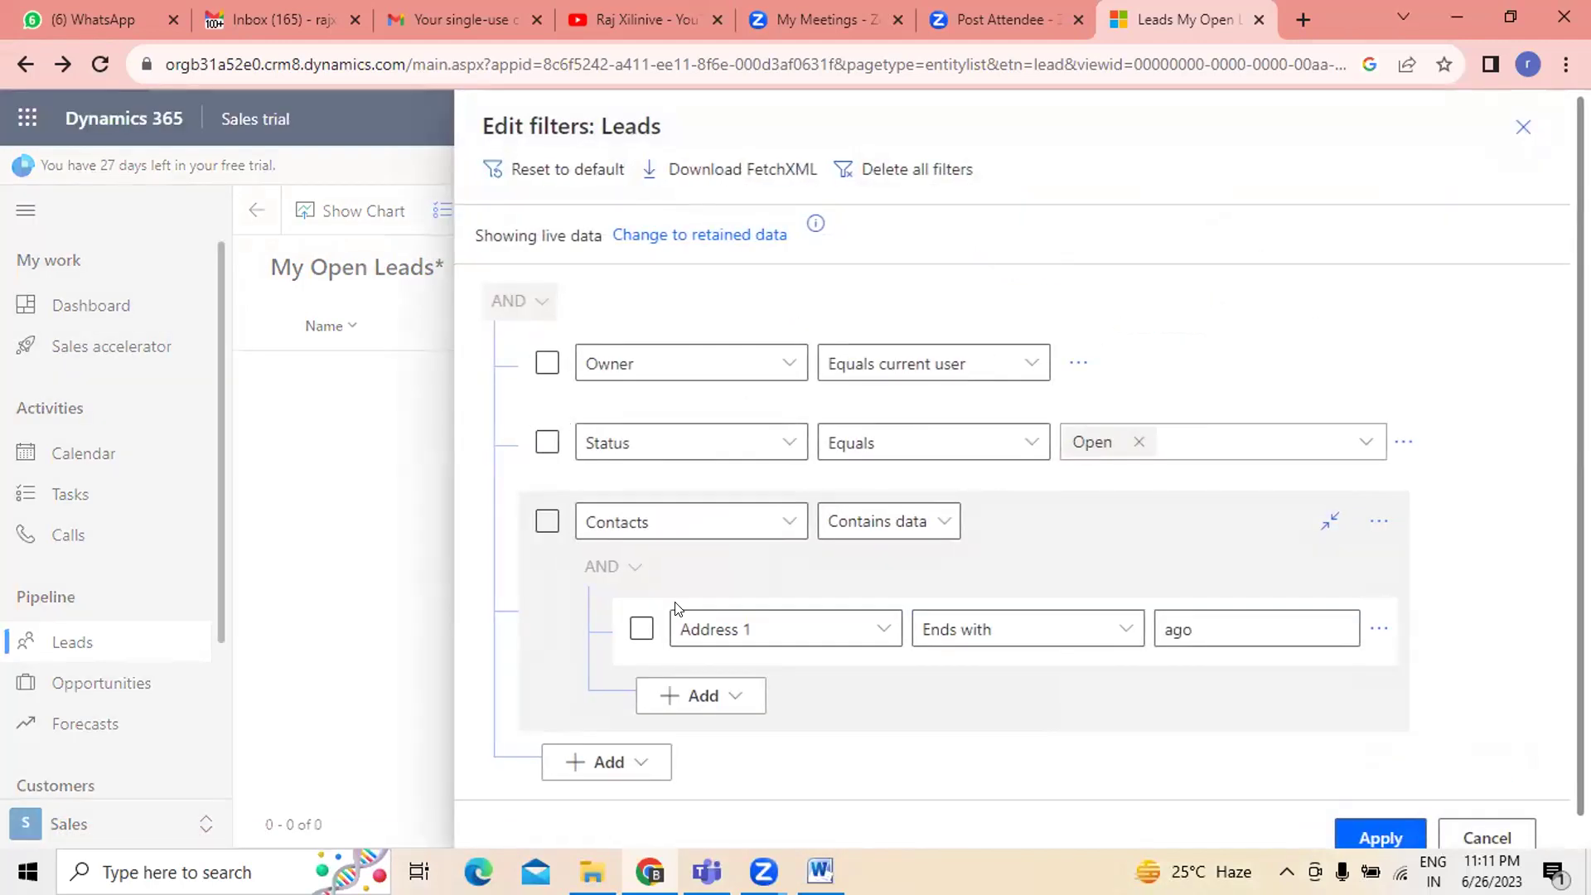
{"action": "left_click", "coordinate": [1487, 837]}
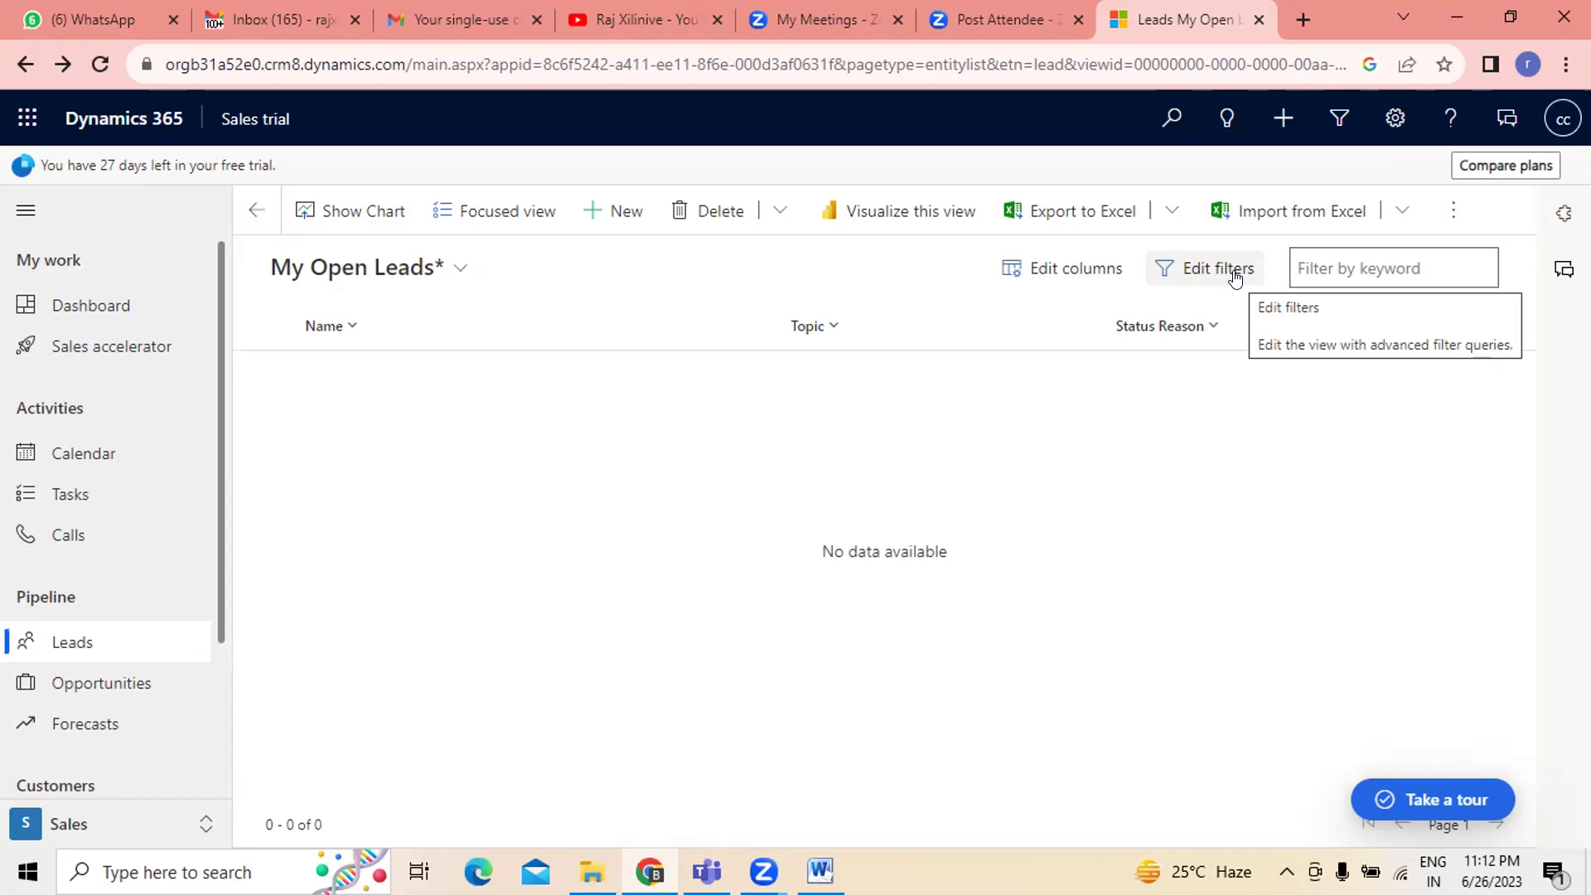
{"action": "left_click", "coordinate": [1216, 268]}
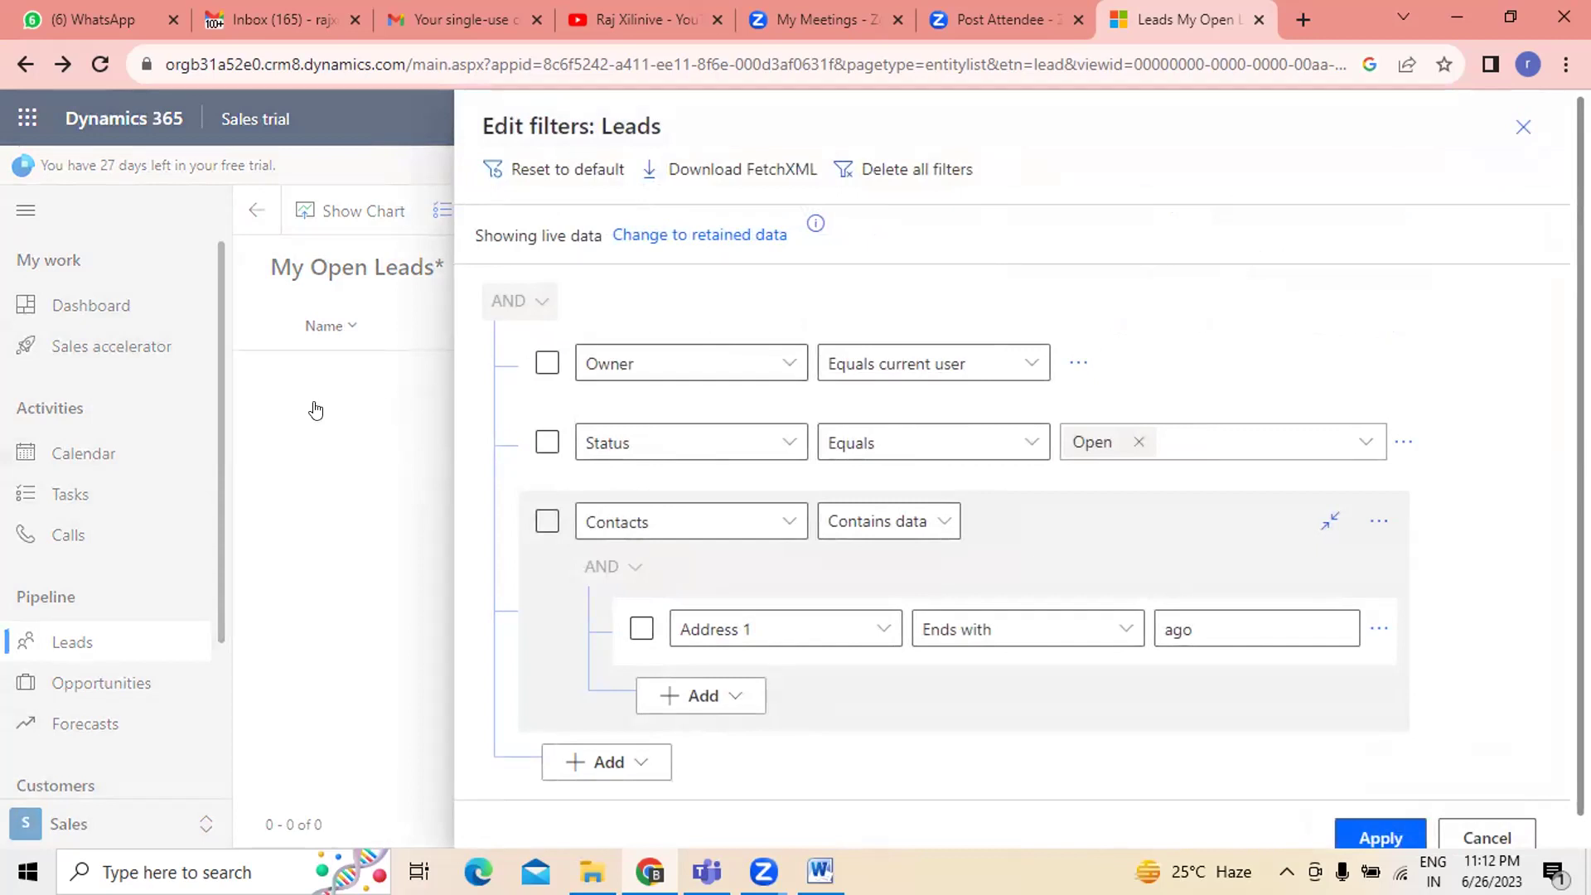
{"action": "left_click", "coordinate": [1472, 839]}
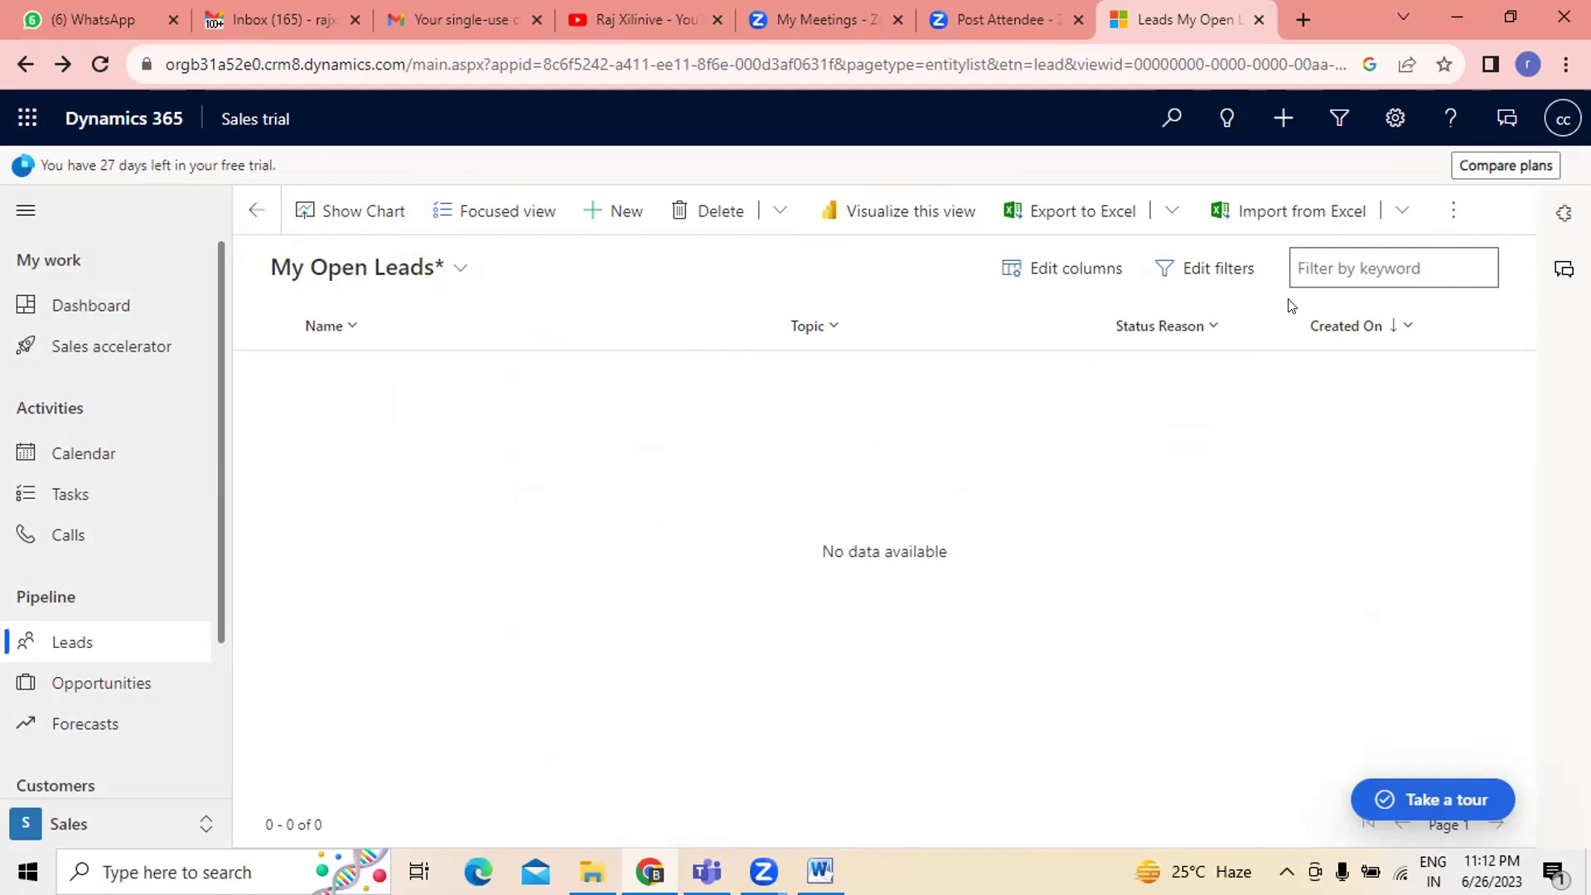
{"action": "left_click", "coordinate": [1254, 274]}
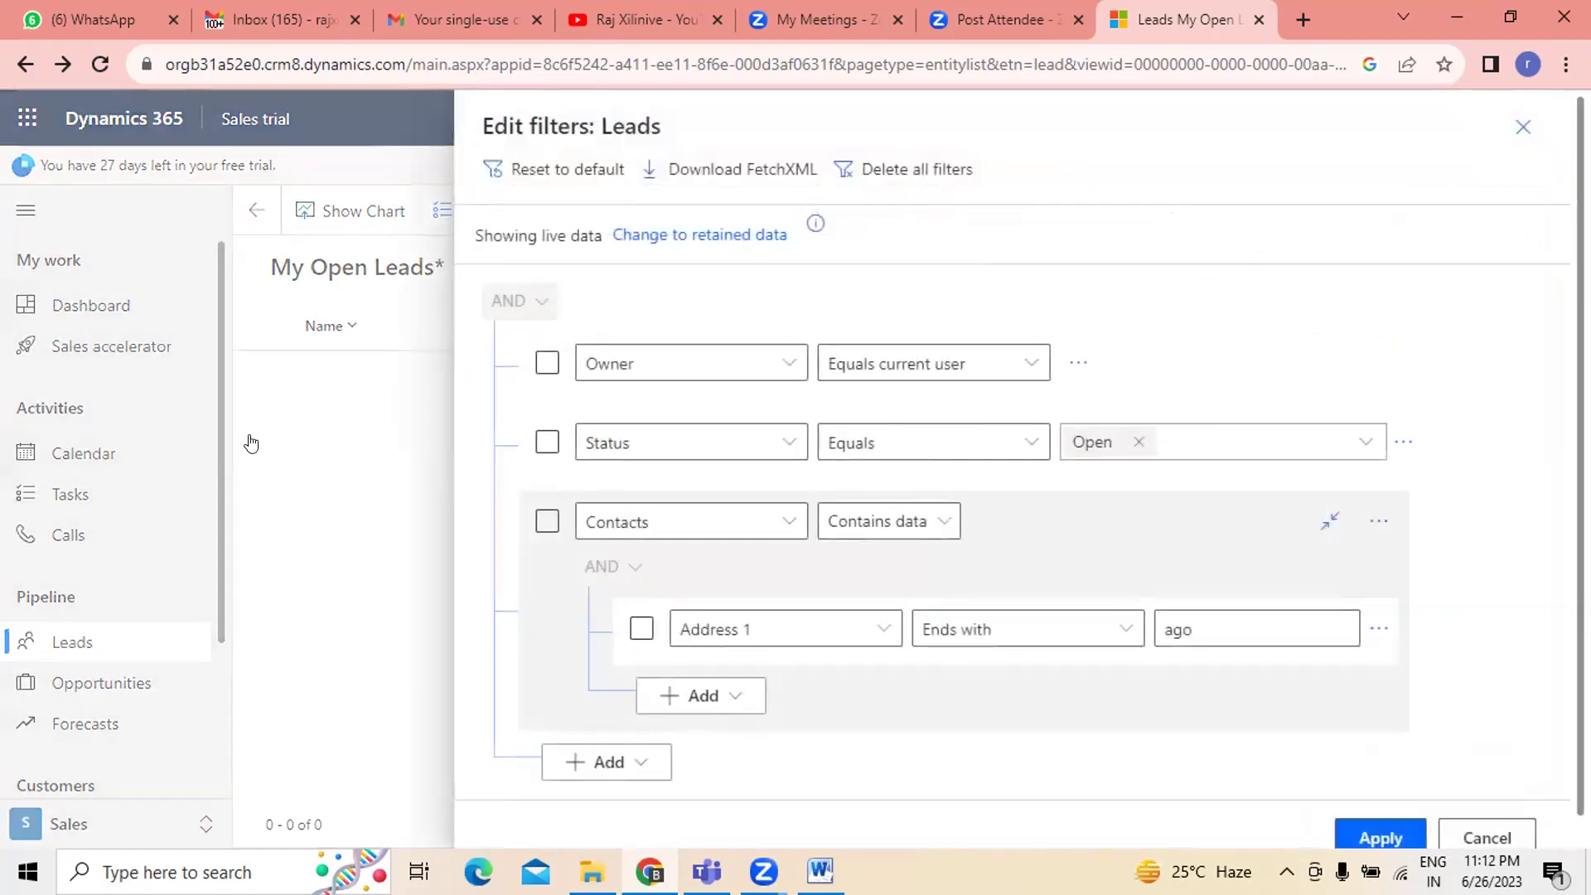
{"action": "left_click", "coordinate": [1488, 835]}
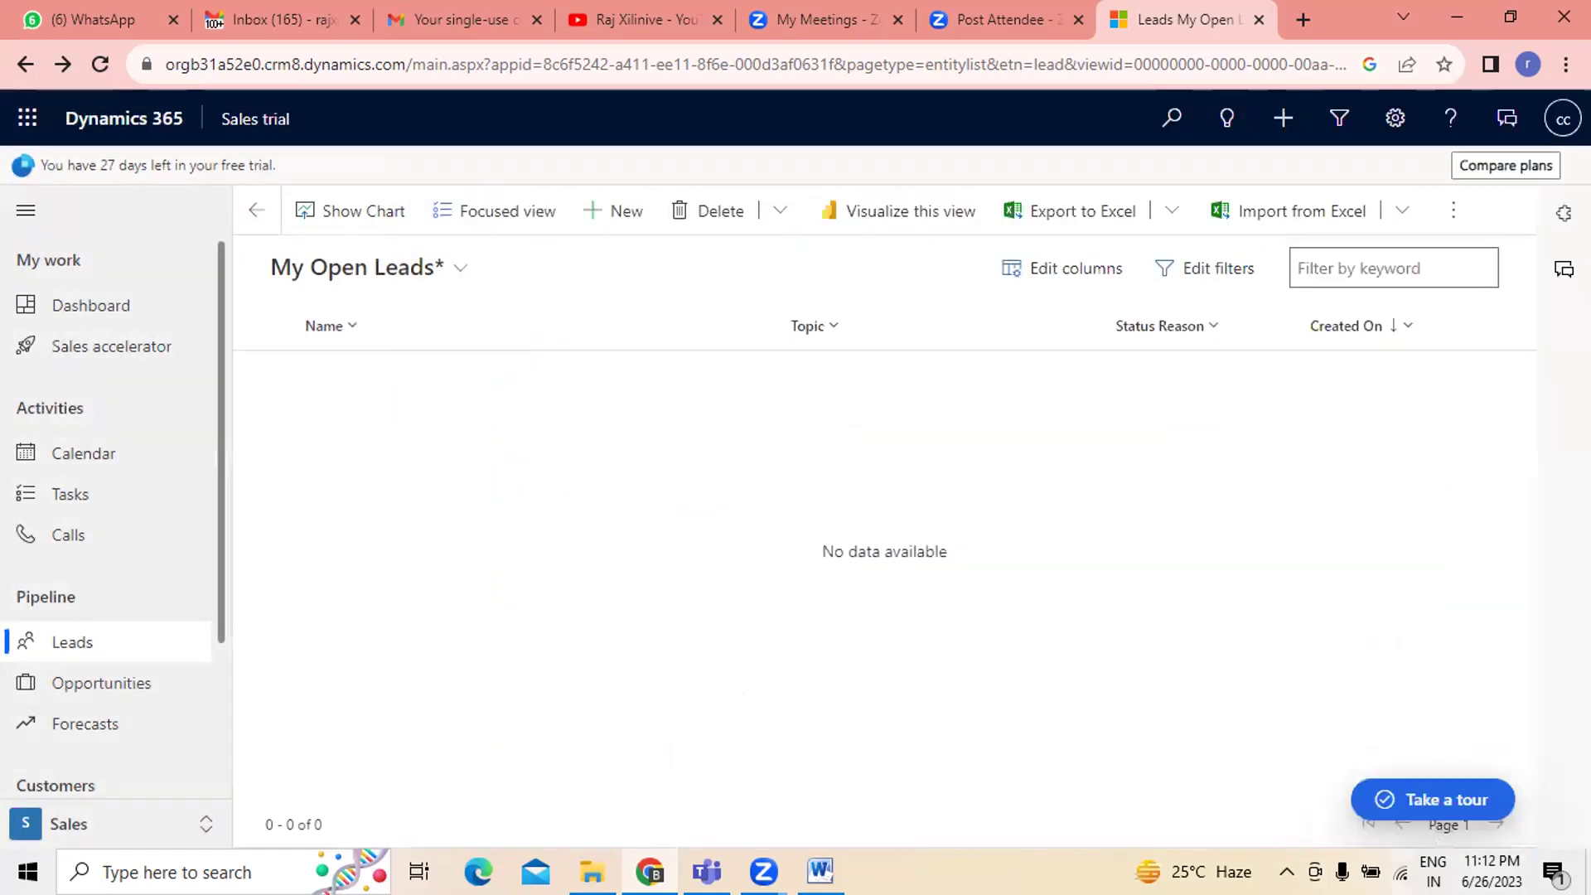
- Add Annual Revenue (Base), Assignment Rule Result and Budget Amount as view columns
{"action": "left_click", "coordinate": [1107, 277]}
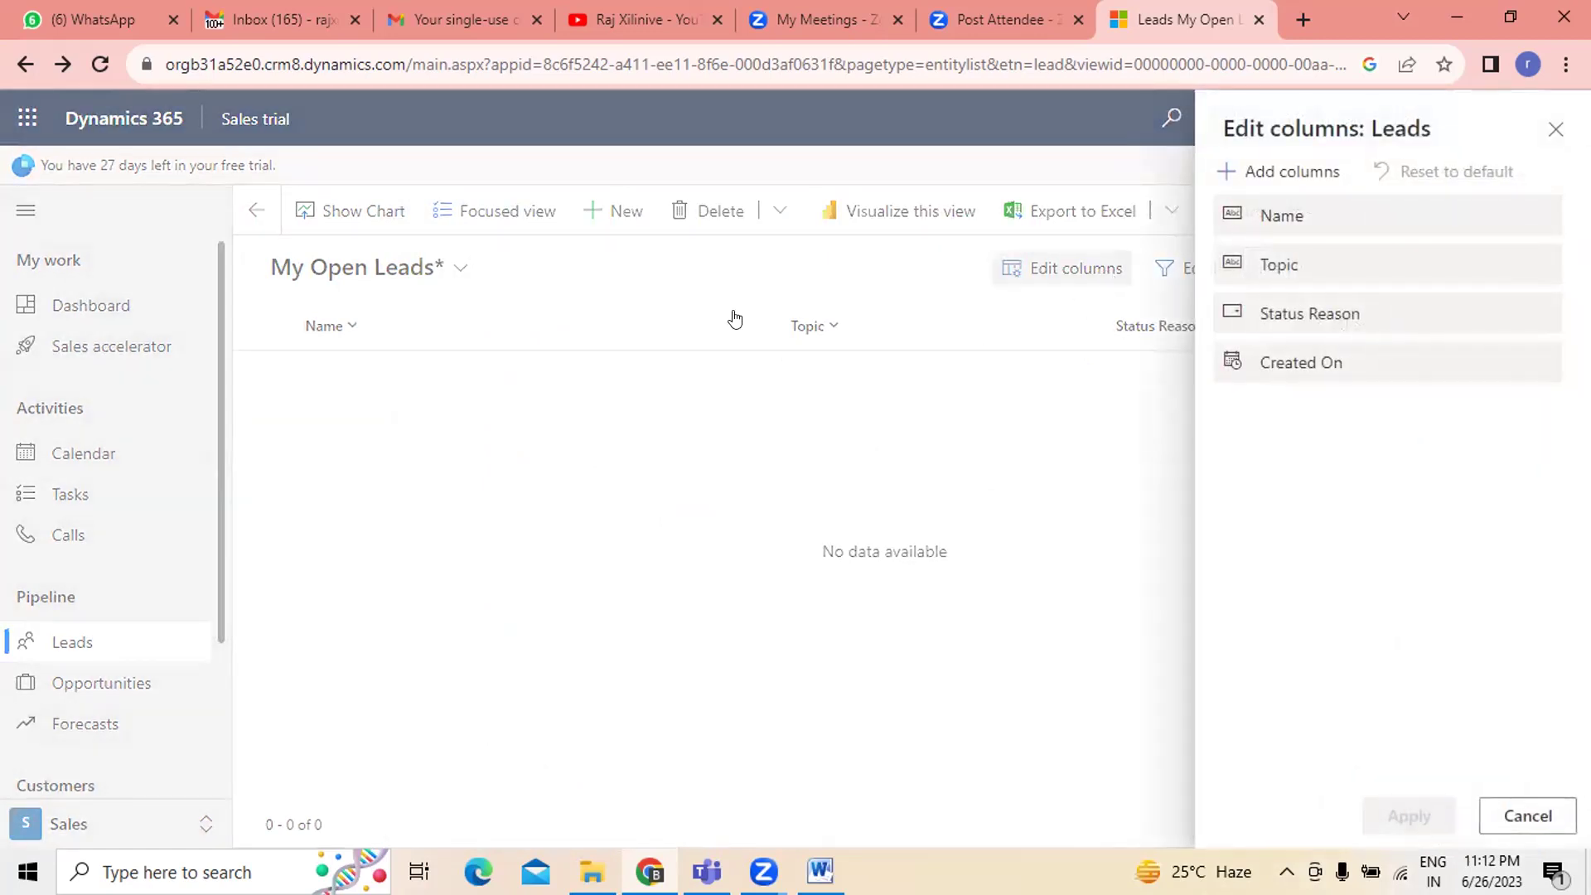
{"action": "left_click", "coordinate": [1521, 817]}
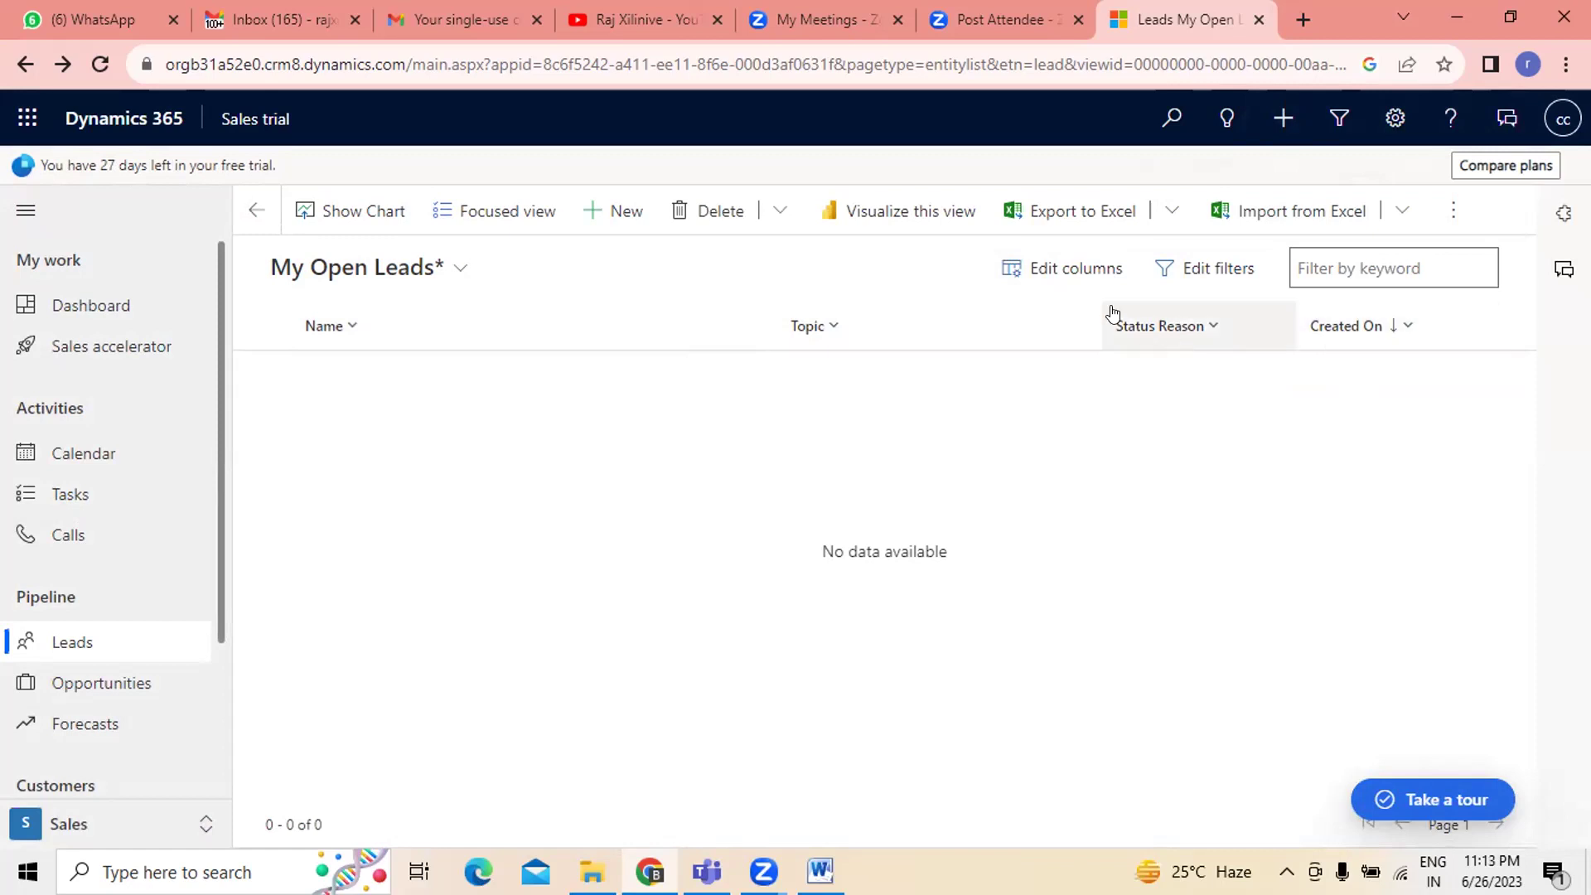
{"action": "left_click", "coordinate": [1106, 276]}
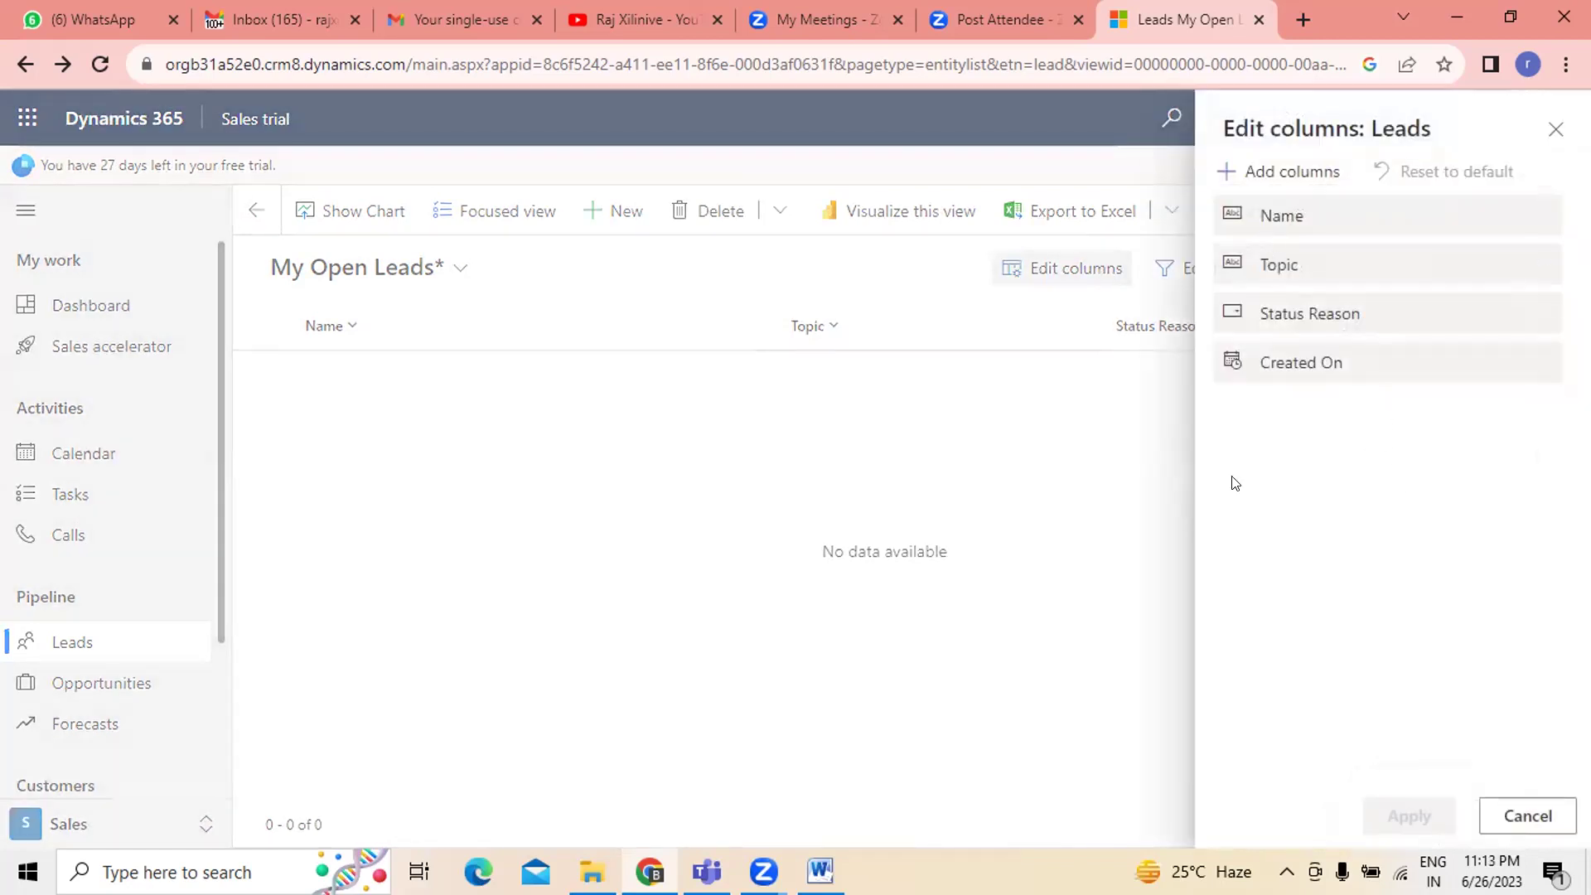
{"action": "left_click", "coordinate": [1282, 181]}
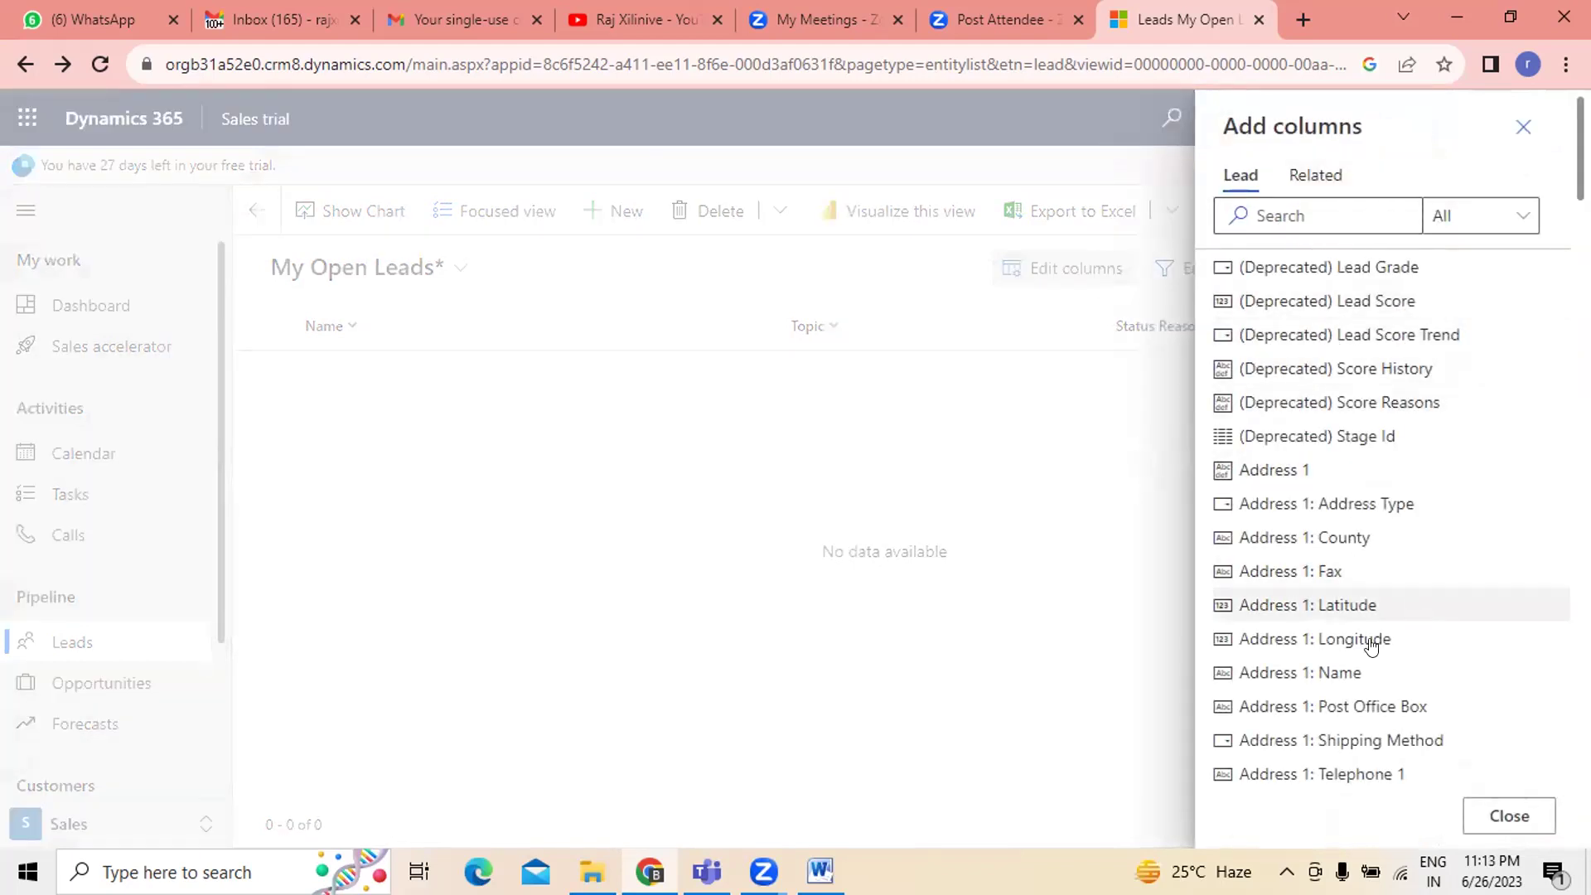
{"action": "scroll", "coordinate": [1367, 642], "scroll_direction": "down", "scroll_amount": 7}
{"action": "scroll", "coordinate": [1350, 660], "scroll_direction": "down", "scroll_amount": 8}
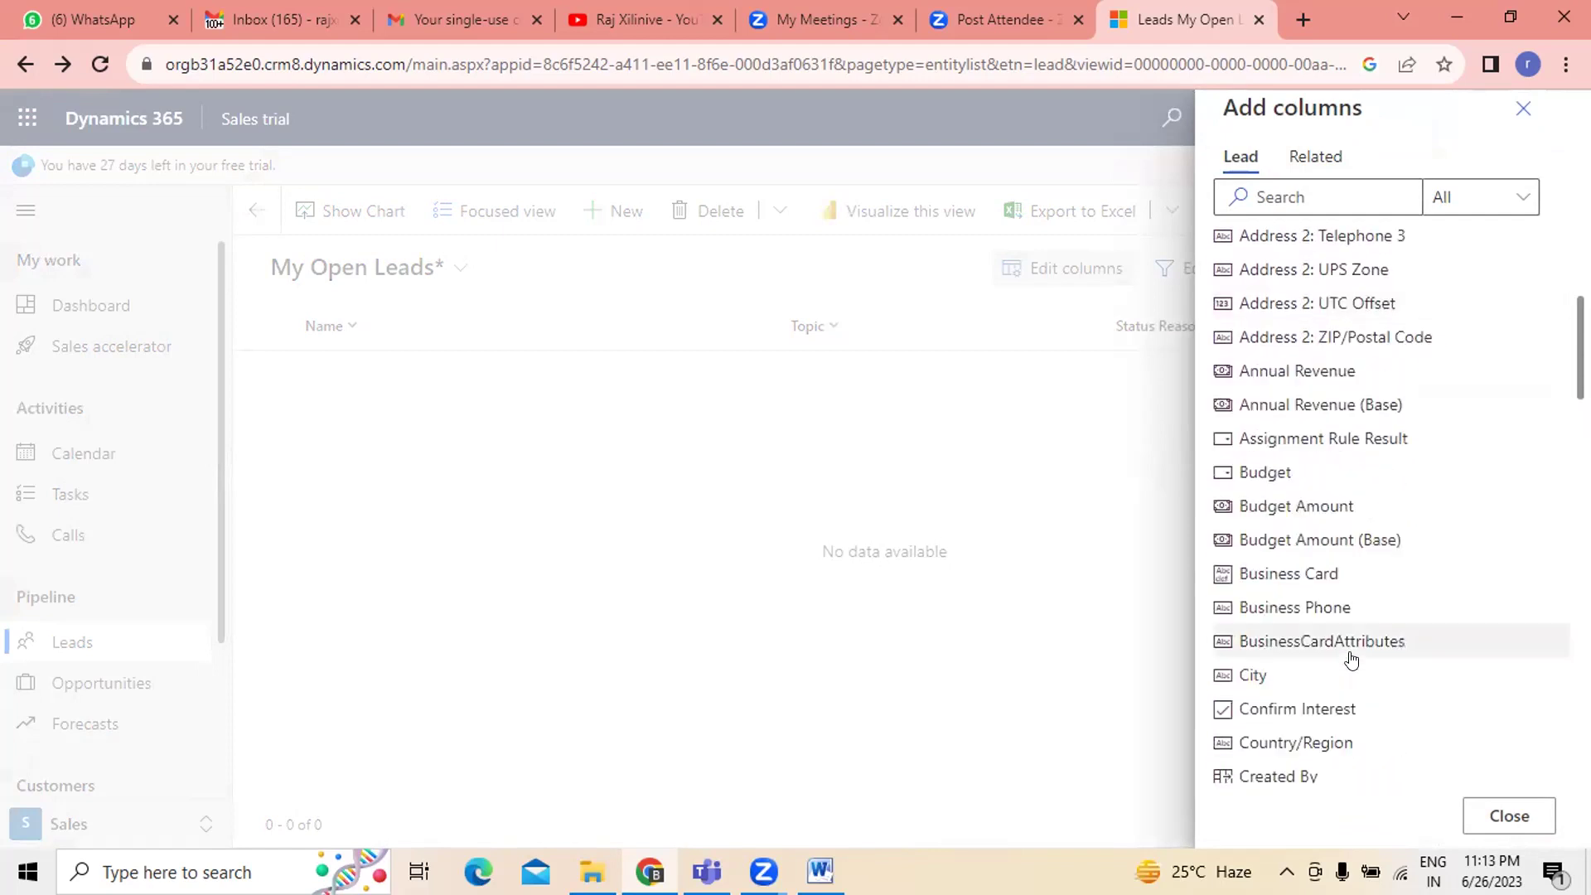
{"action": "left_click", "coordinate": [1336, 407]}
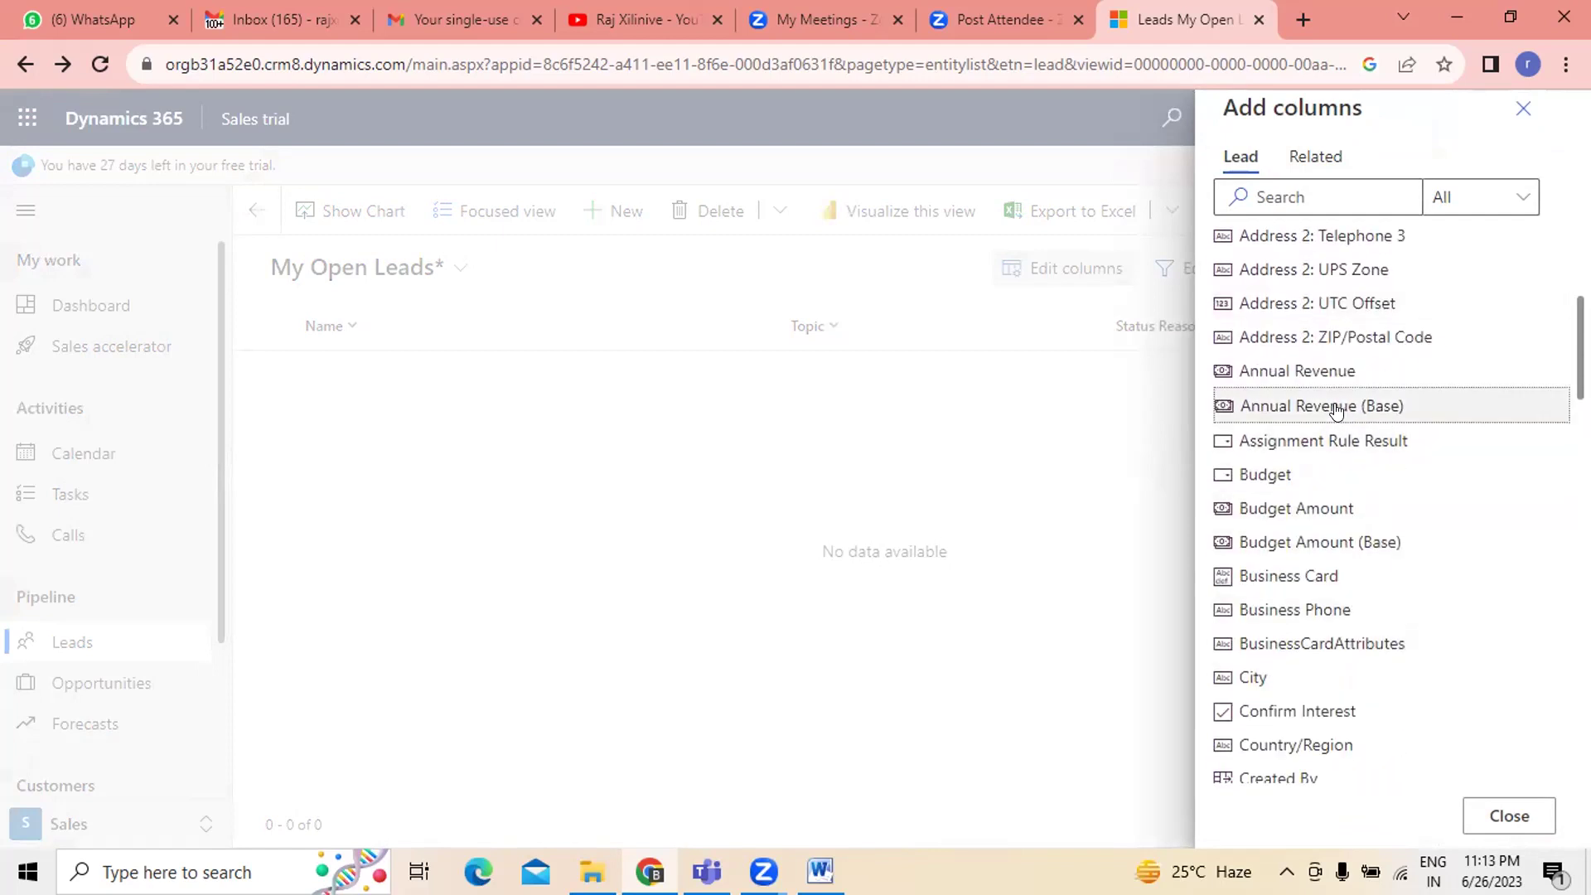
{"action": "left_click", "coordinate": [1223, 406]}
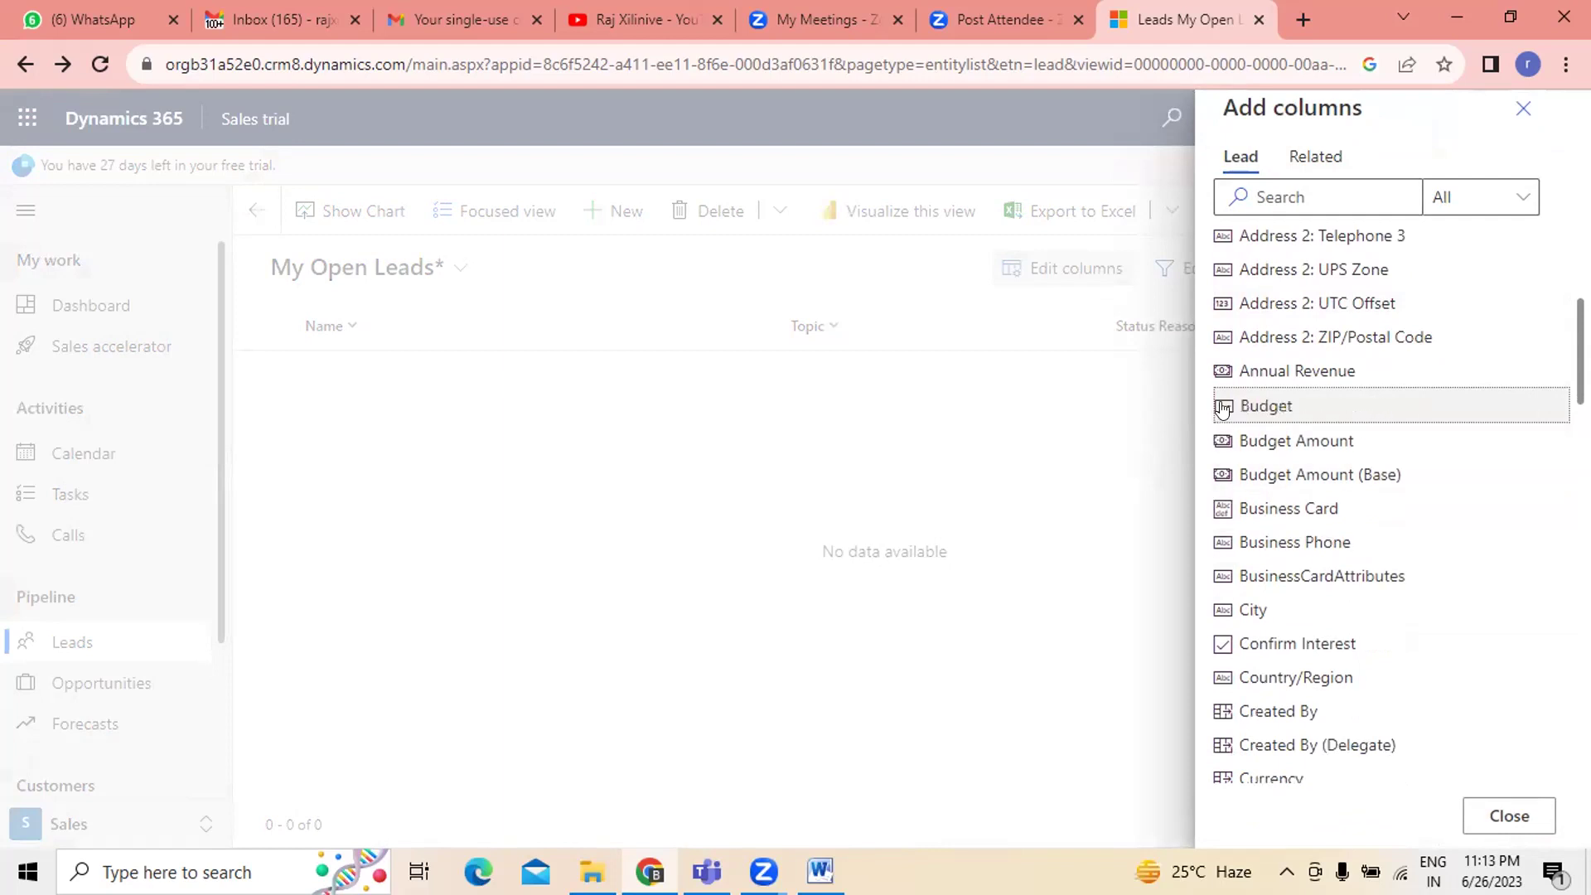
{"action": "left_click", "coordinate": [1298, 439]}
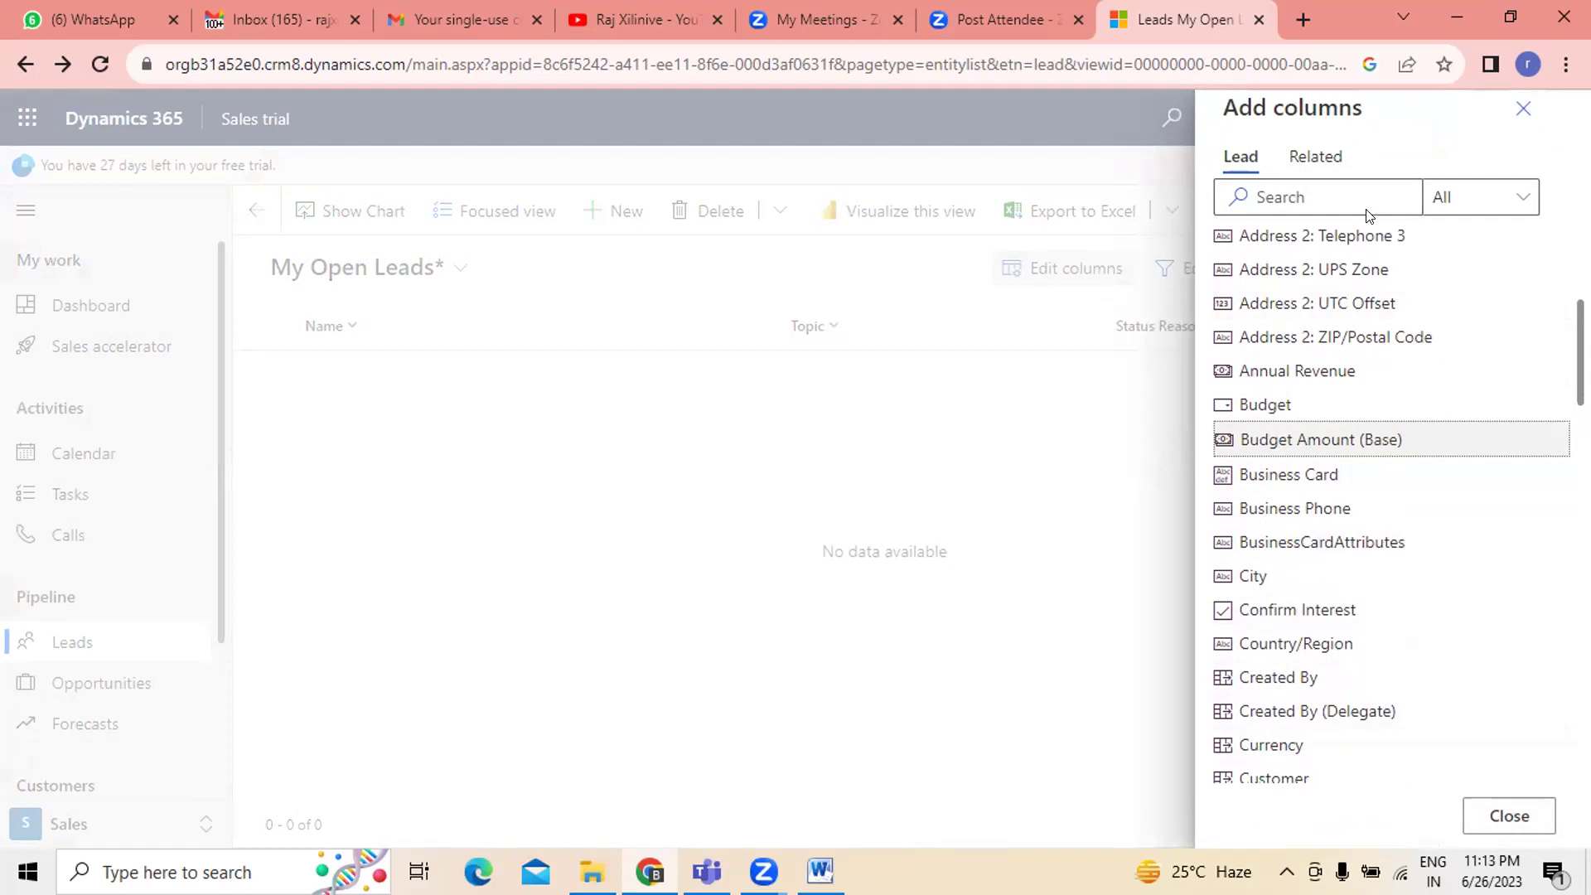
{"action": "left_click", "coordinate": [1485, 812]}
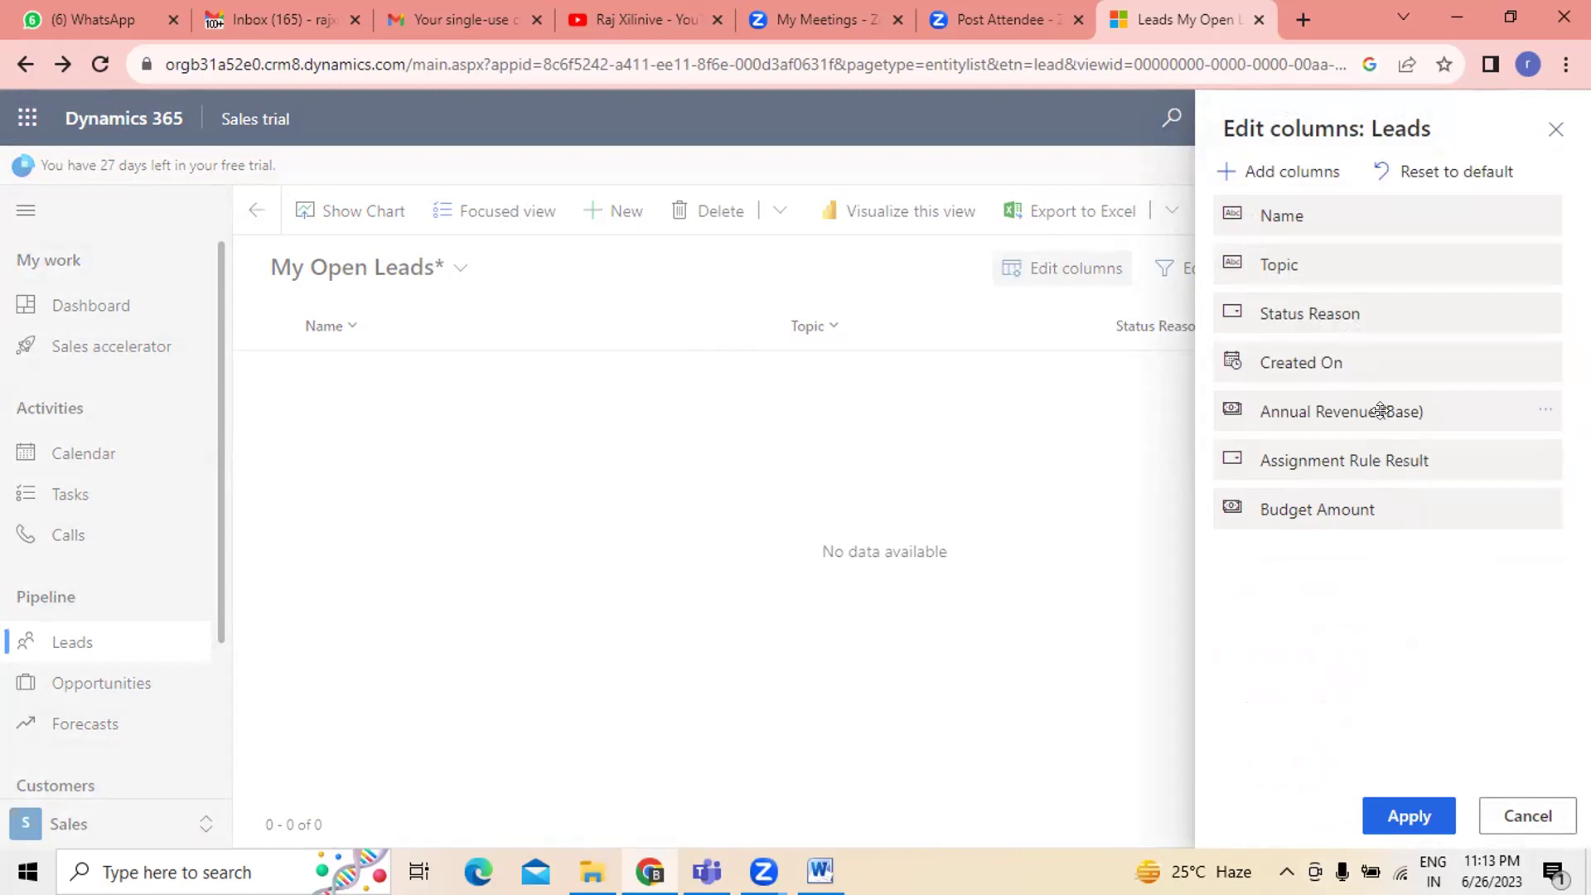
- Look over the related-entity fields, then reload the page without applying the column changes
{"action": "left_click", "coordinate": [1276, 174]}
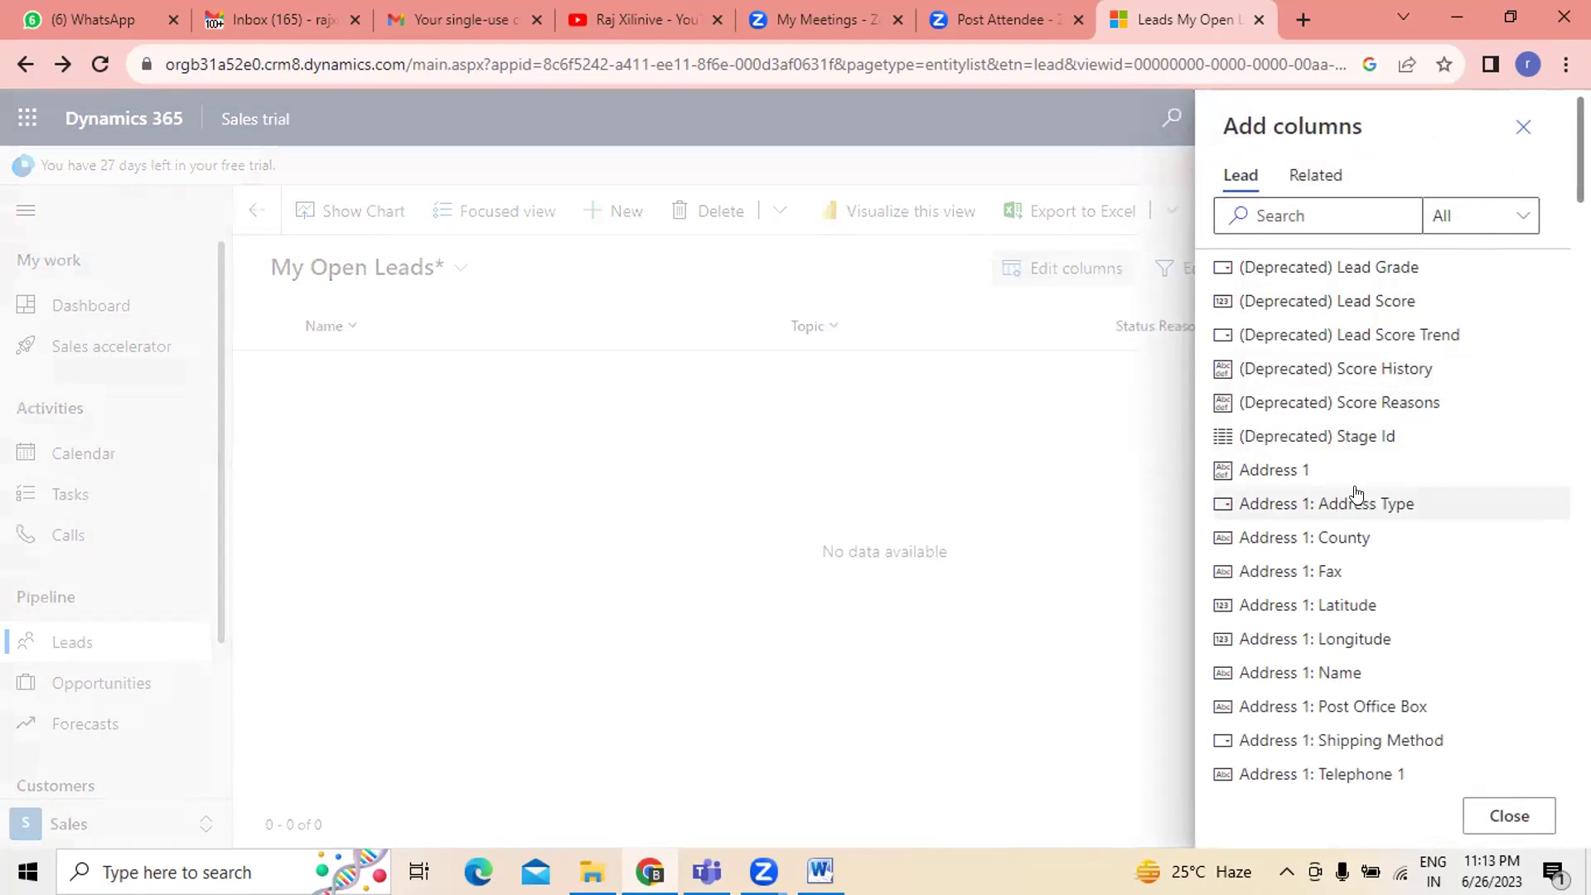
{"action": "left_click", "coordinate": [1316, 174]}
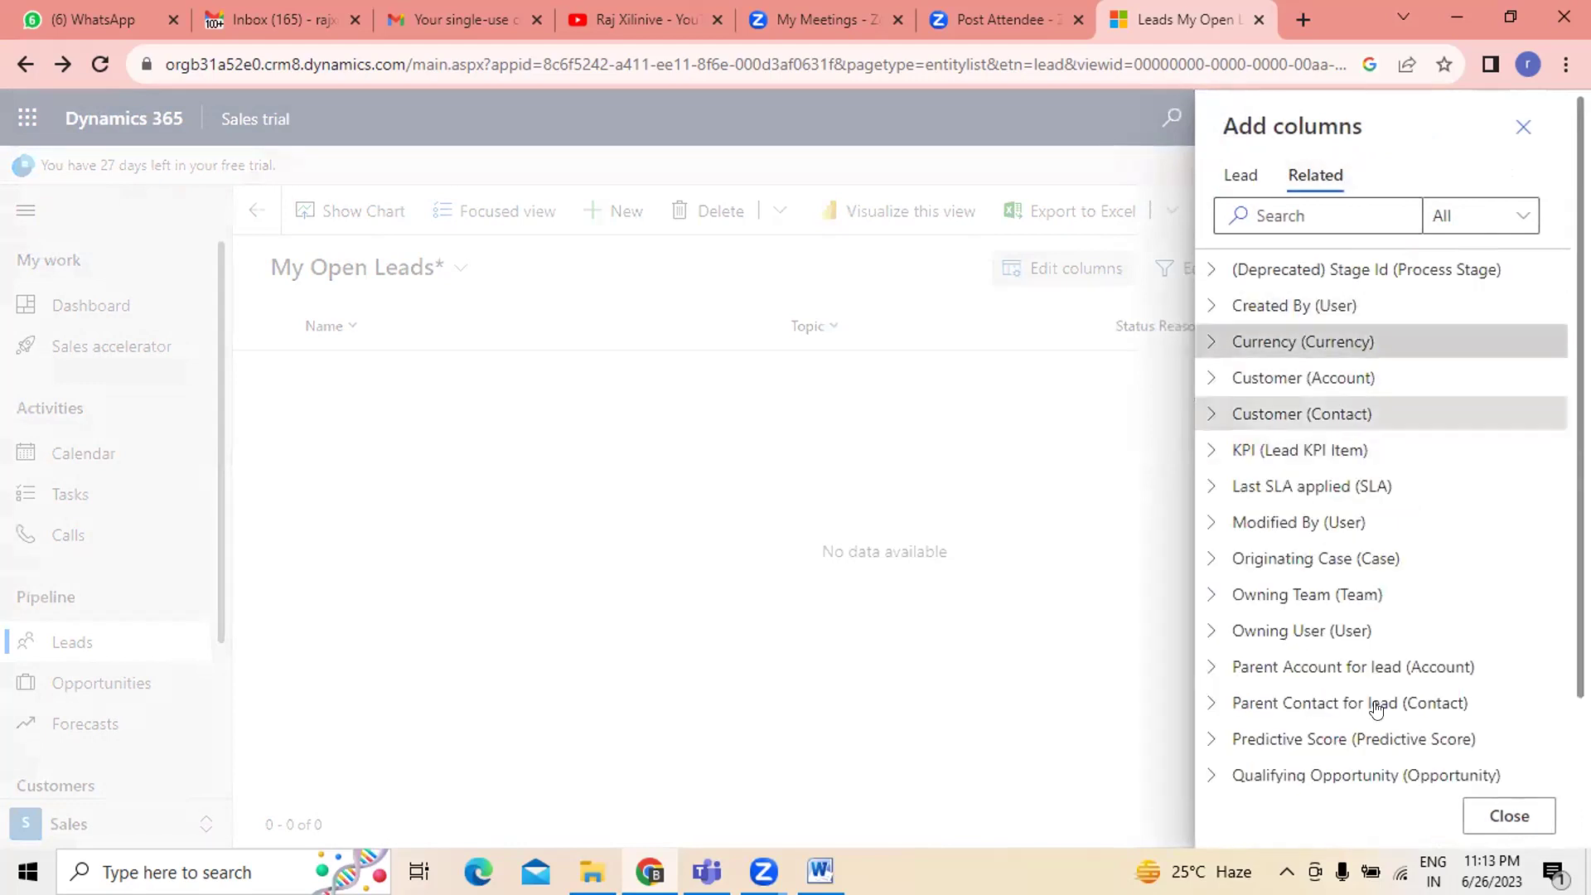
{"action": "left_click", "coordinate": [1508, 815]}
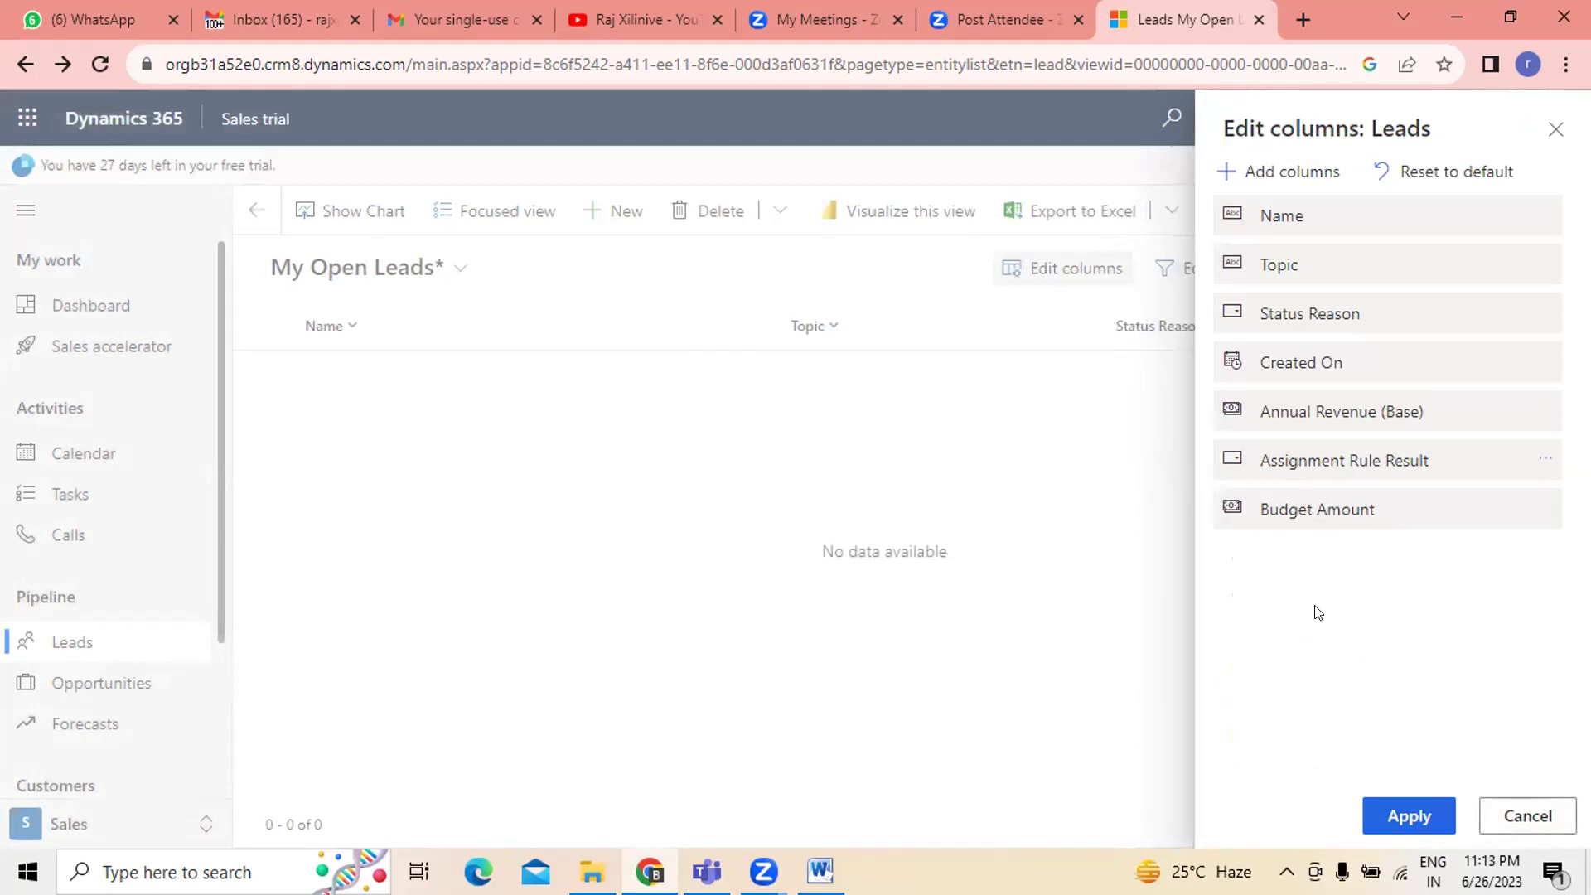
{"action": "left_click", "coordinate": [99, 65]}
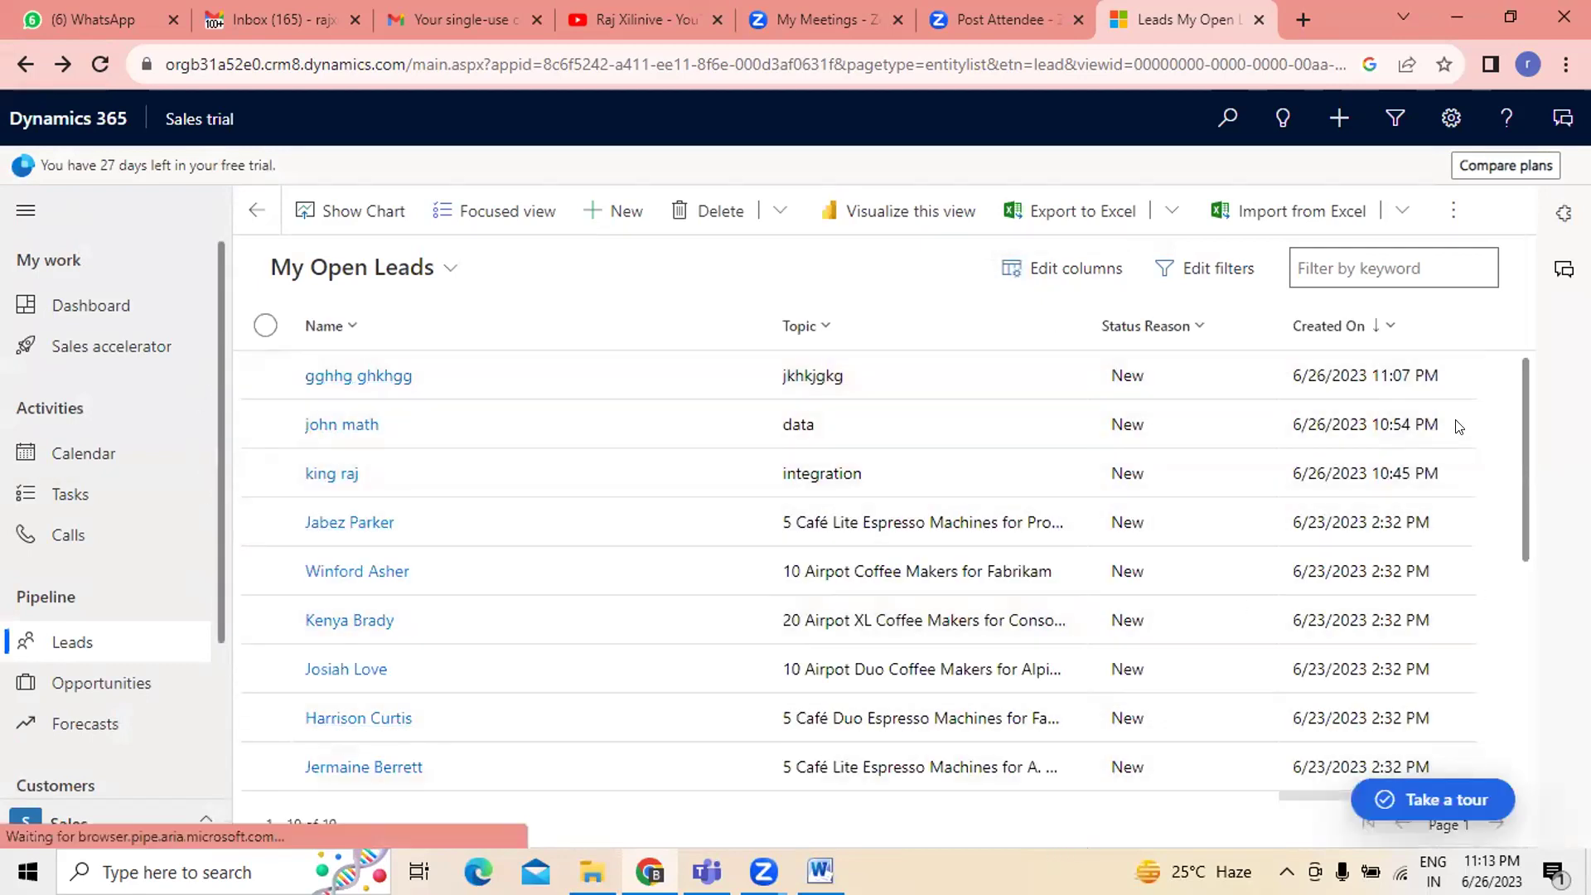
- Open the leads column editor and browse the related-entity fields available as columns
{"action": "scroll", "coordinate": [1518, 431], "scroll_direction": "down", "scroll_amount": 6}
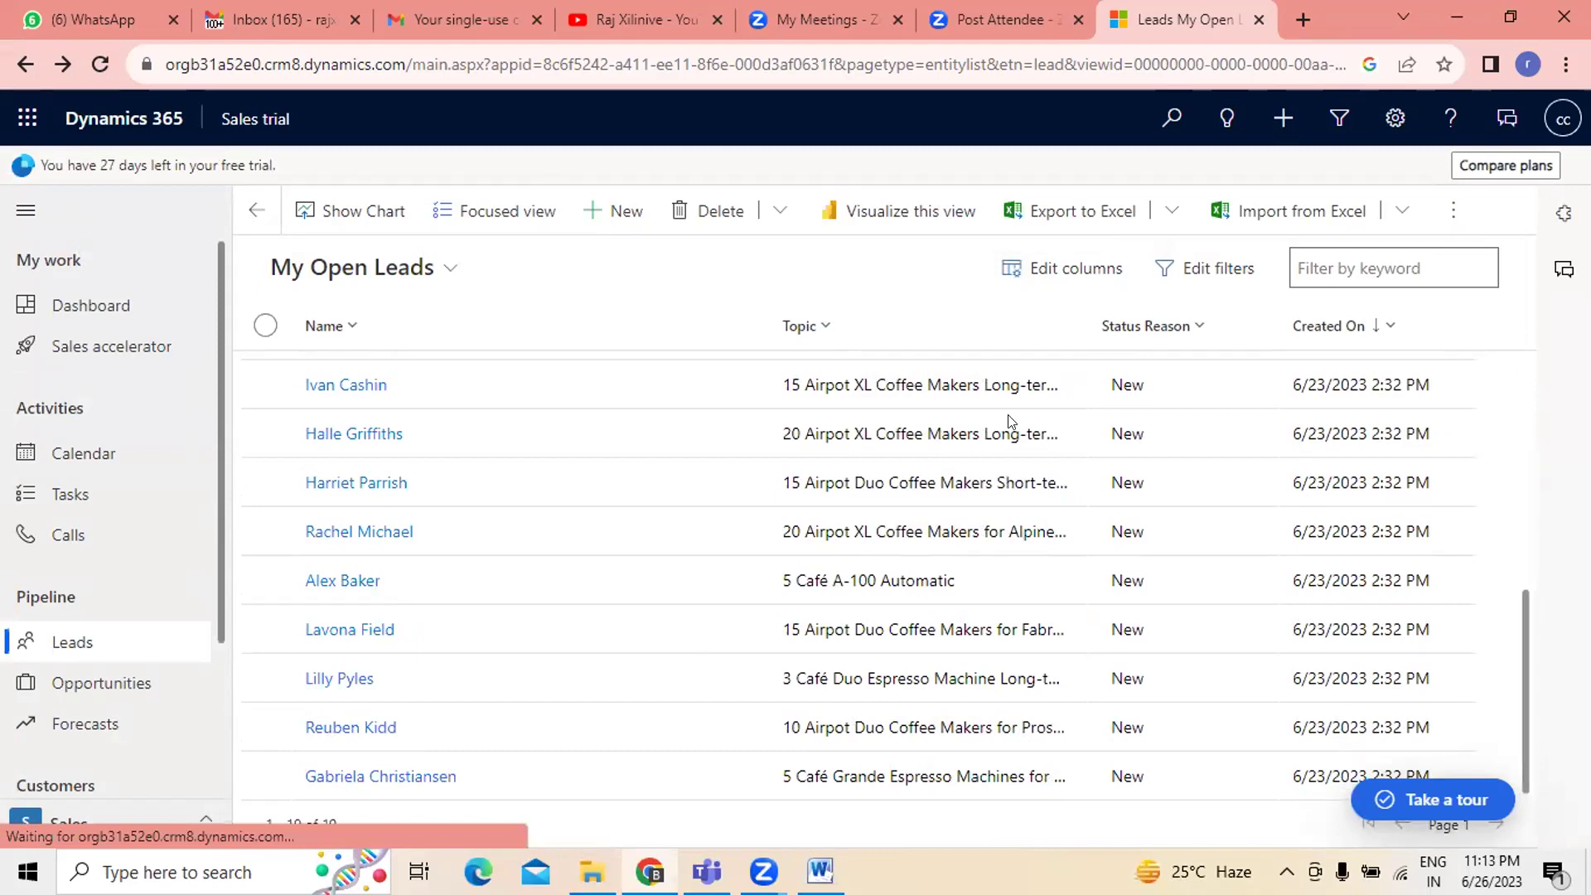
{"action": "left_click", "coordinate": [1073, 269]}
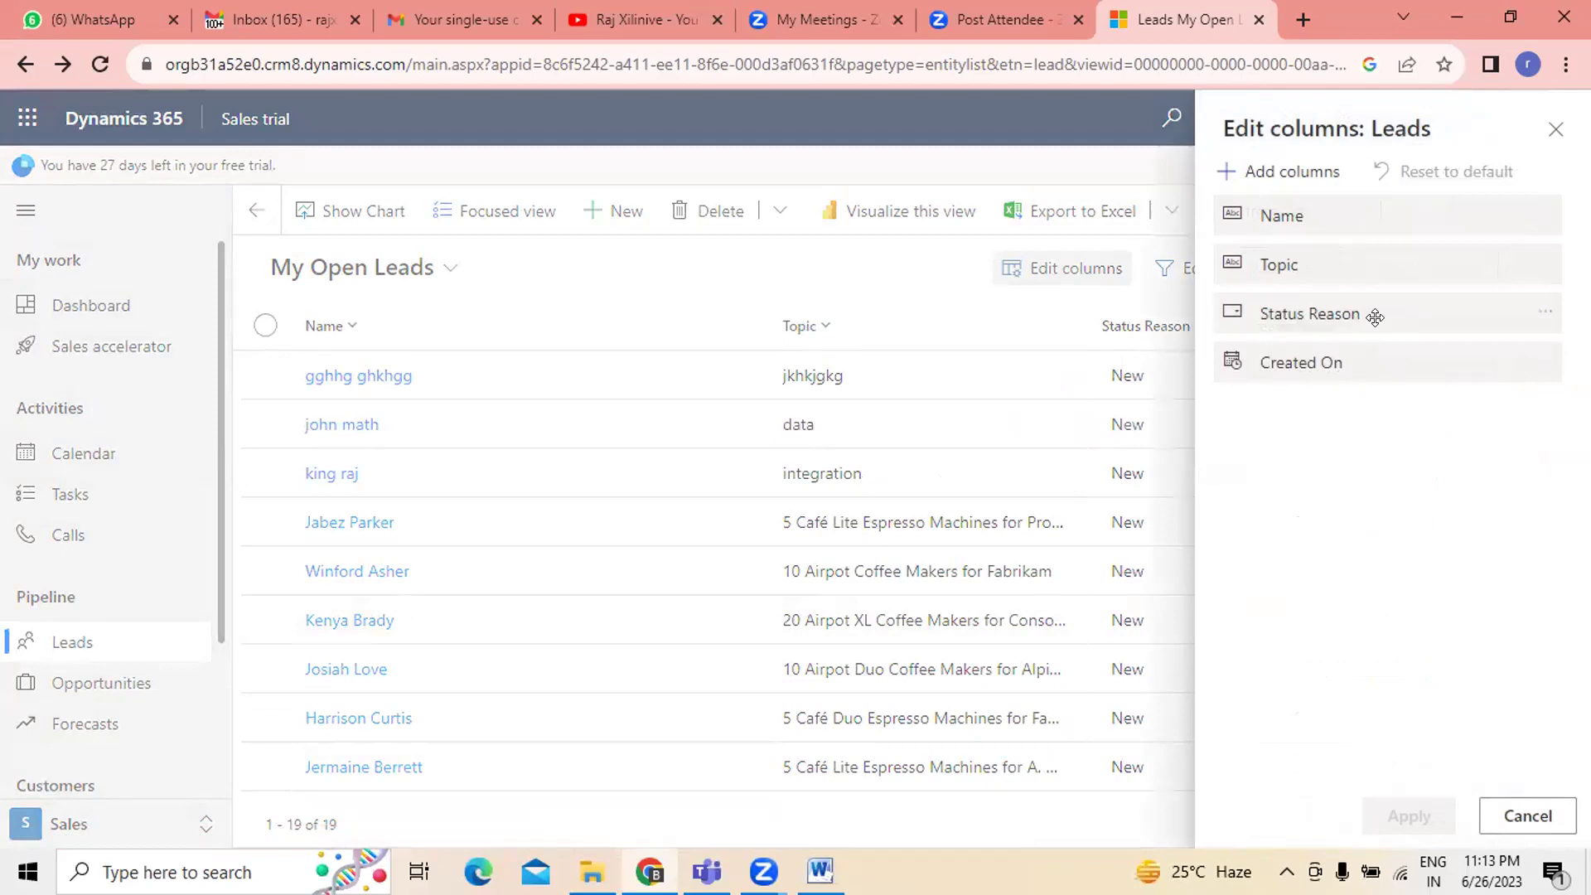
{"action": "left_click", "coordinate": [1274, 176]}
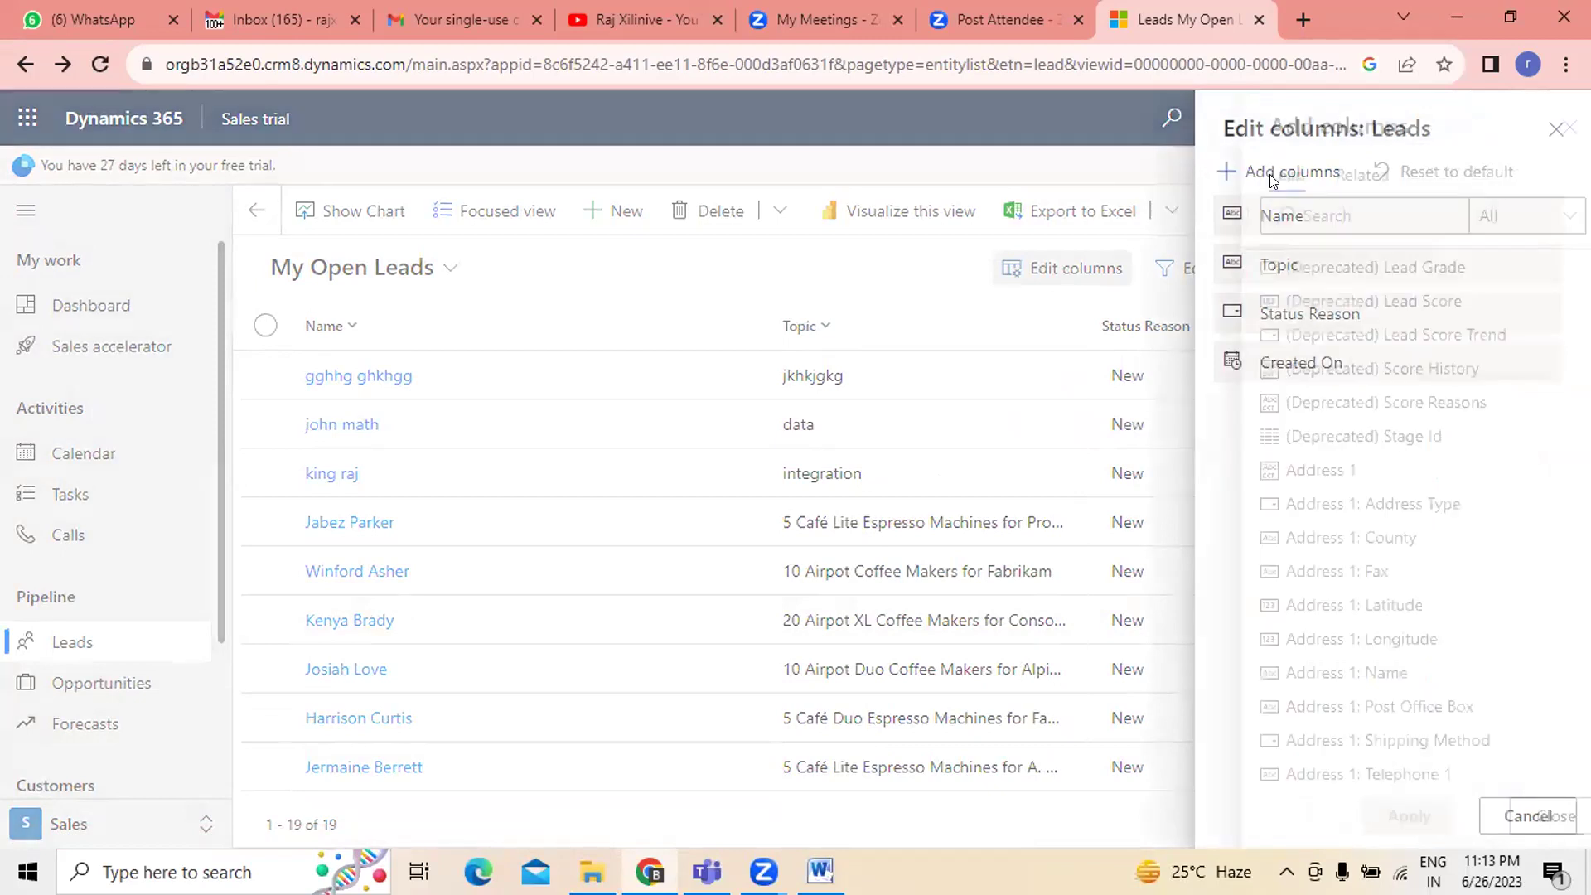
{"action": "left_click", "coordinate": [1318, 176]}
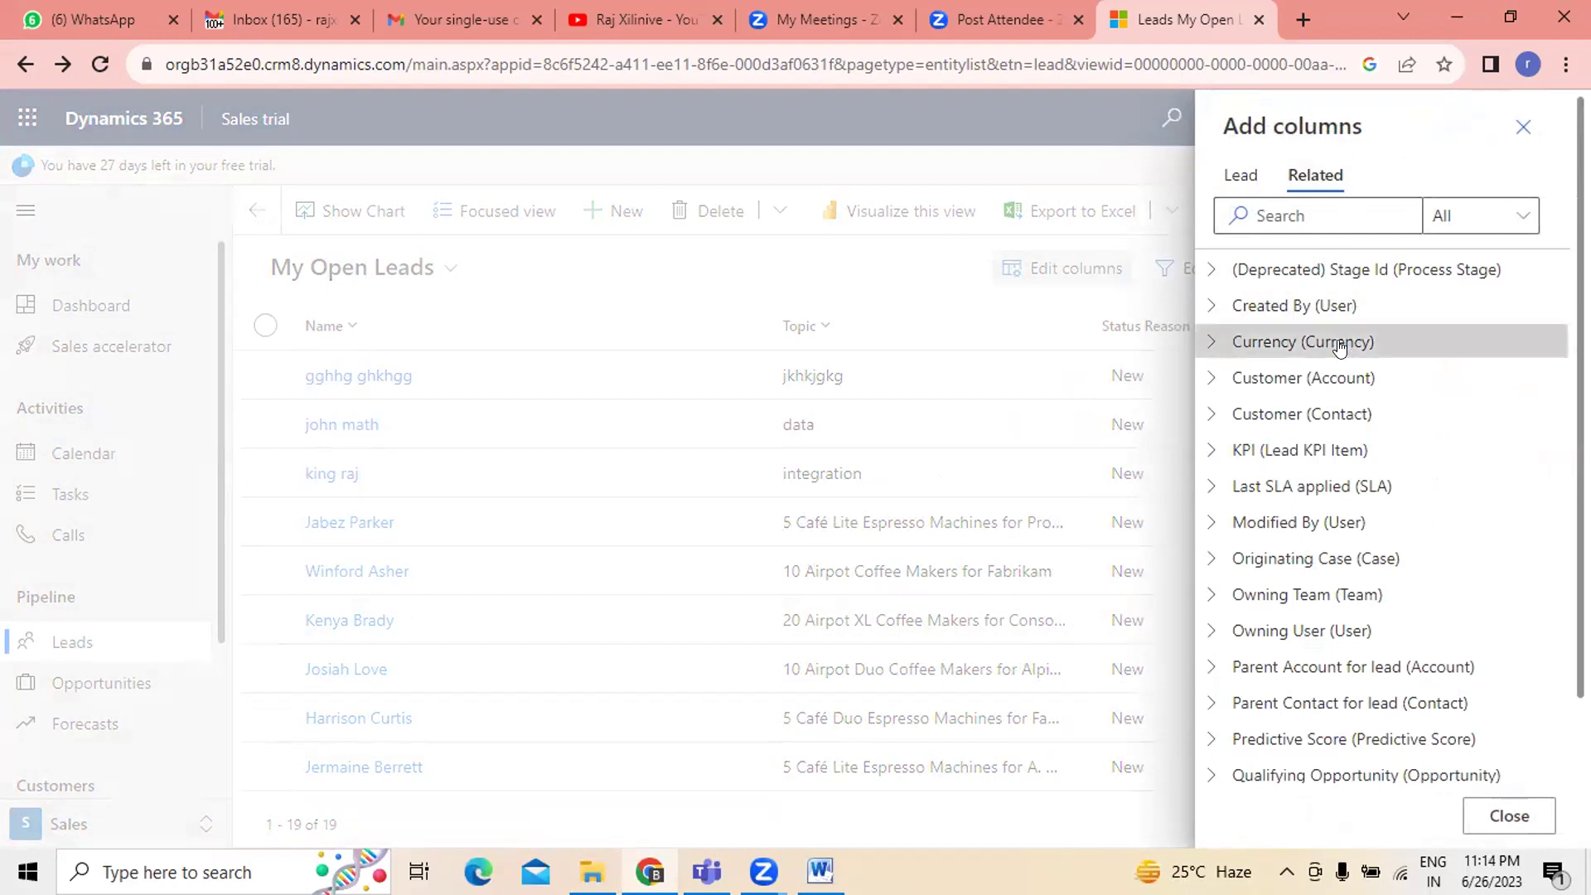
{"action": "scroll", "coordinate": [1561, 833], "scroll_direction": "down", "scroll_amount": 2}
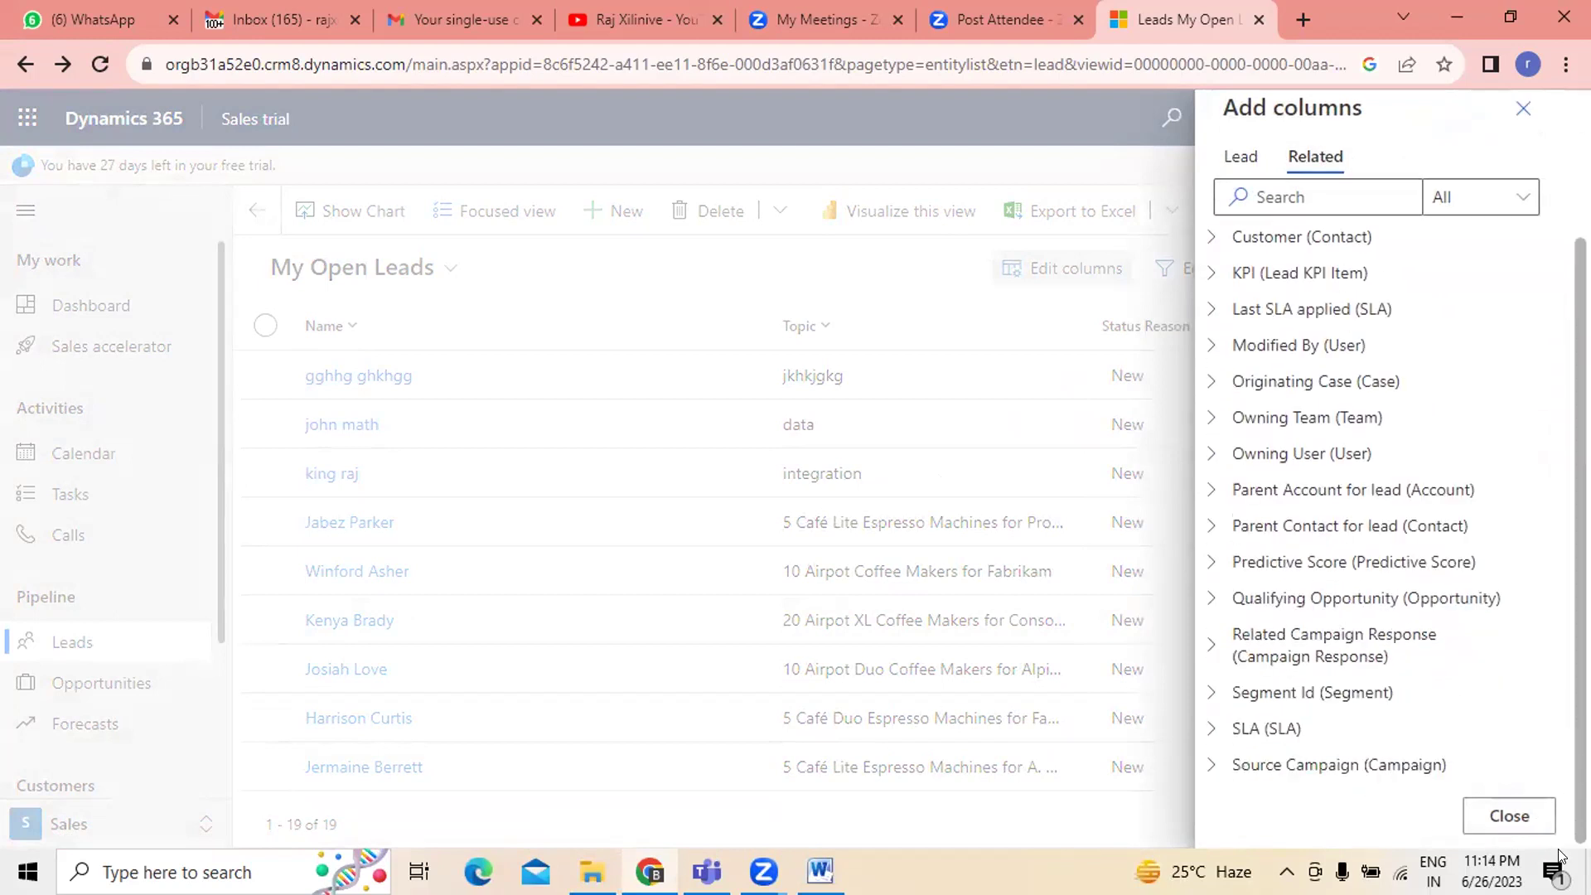
- Filter the lead's own fields to Standard, then return to the column editor
{"action": "left_click", "coordinate": [1240, 156]}
{"action": "left_click", "coordinate": [1498, 206]}
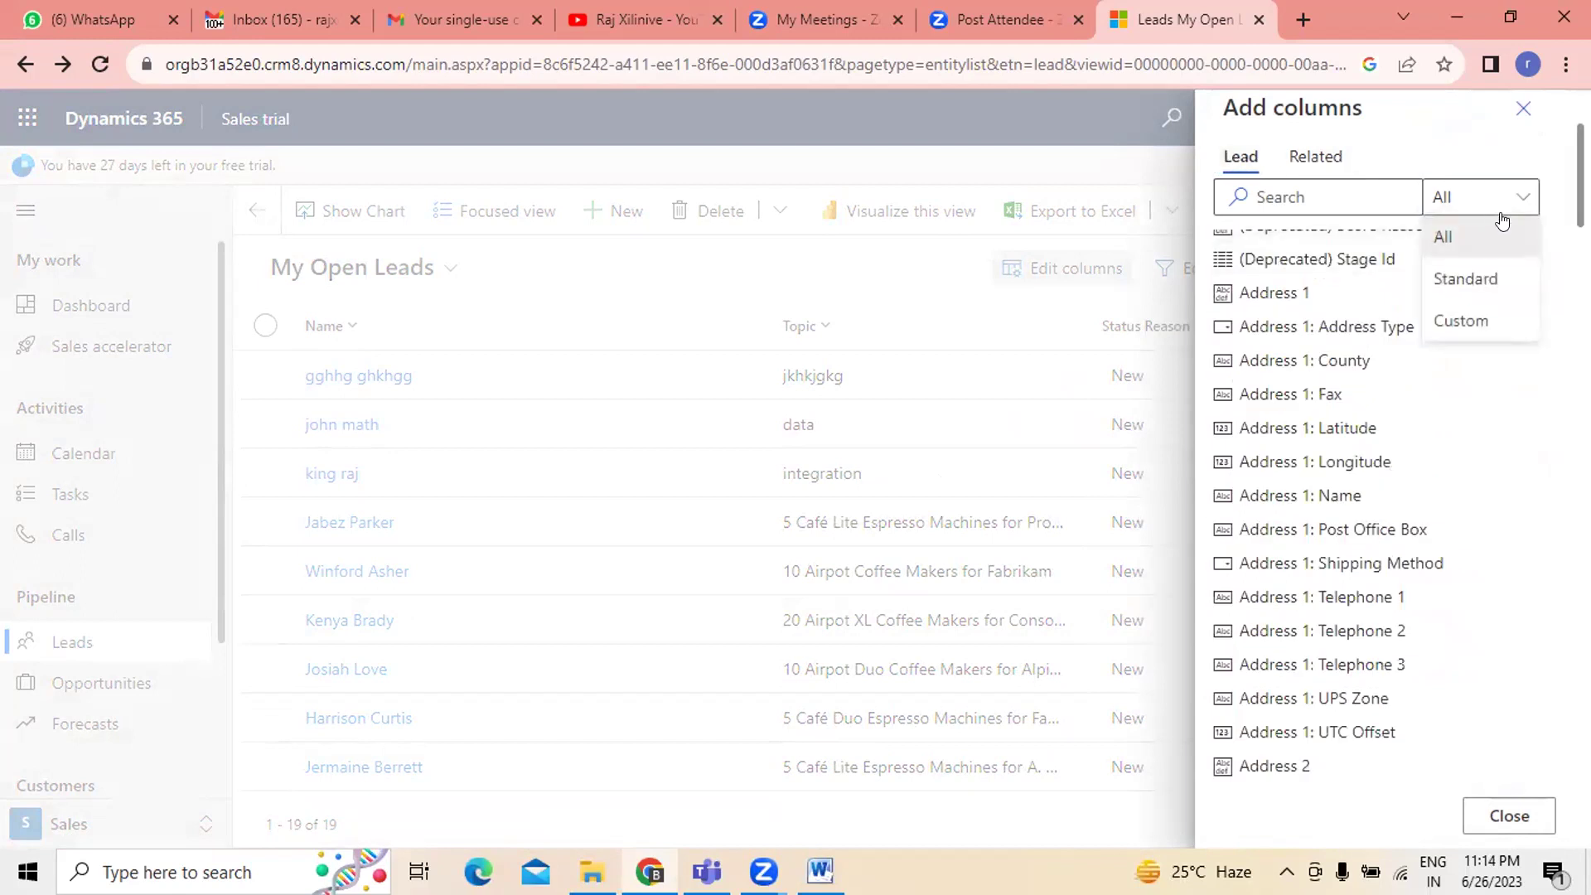
{"action": "left_click", "coordinate": [1499, 280]}
{"action": "left_click", "coordinate": [1315, 187]}
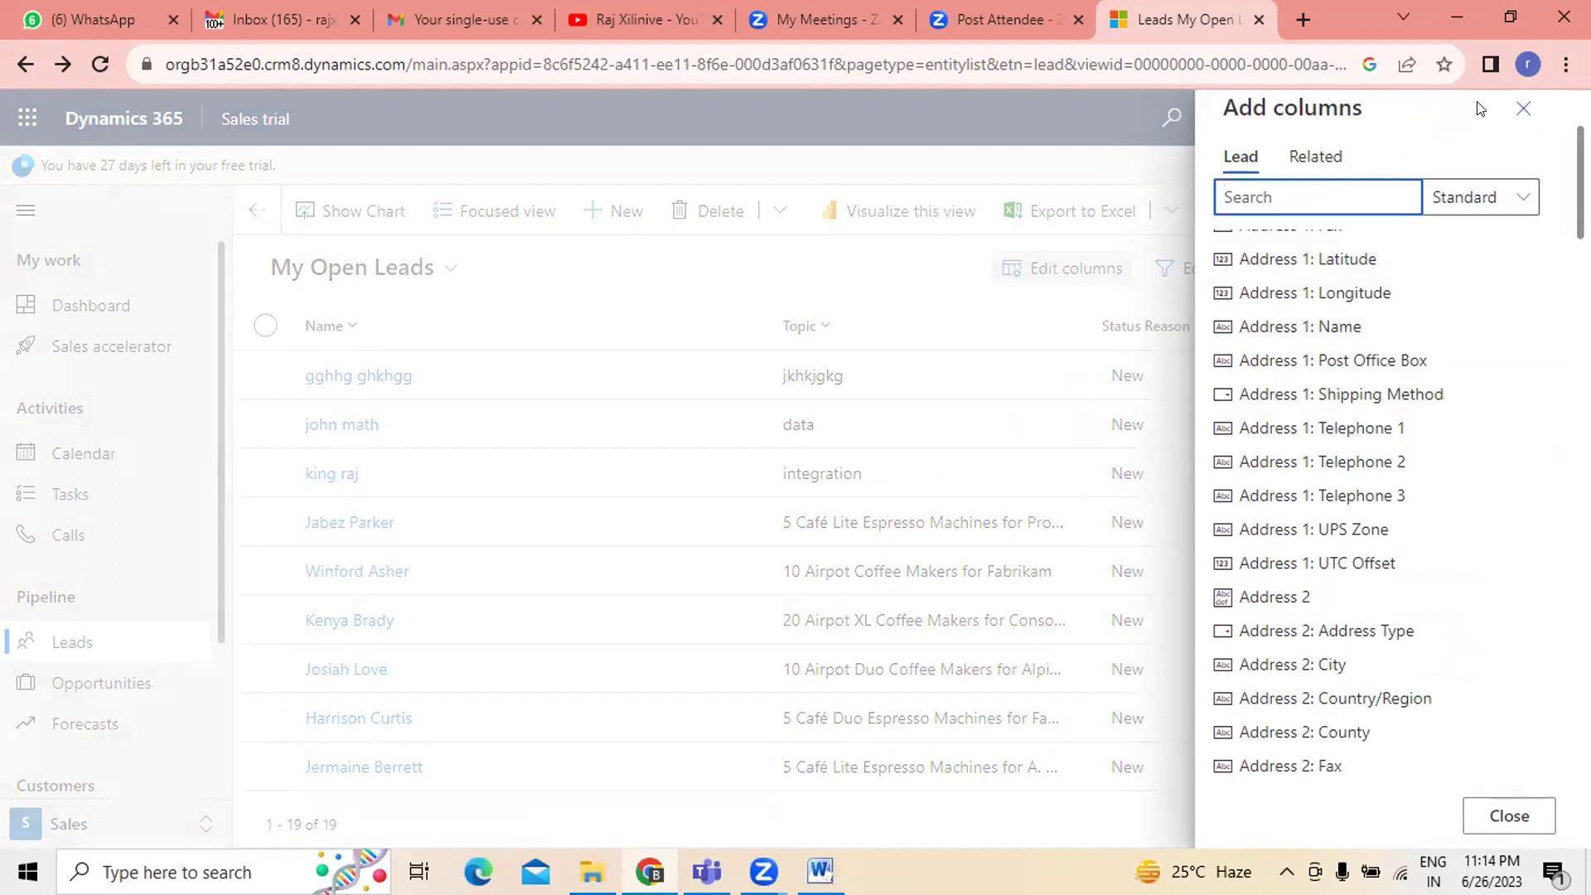
{"action": "left_click", "coordinate": [1521, 108]}
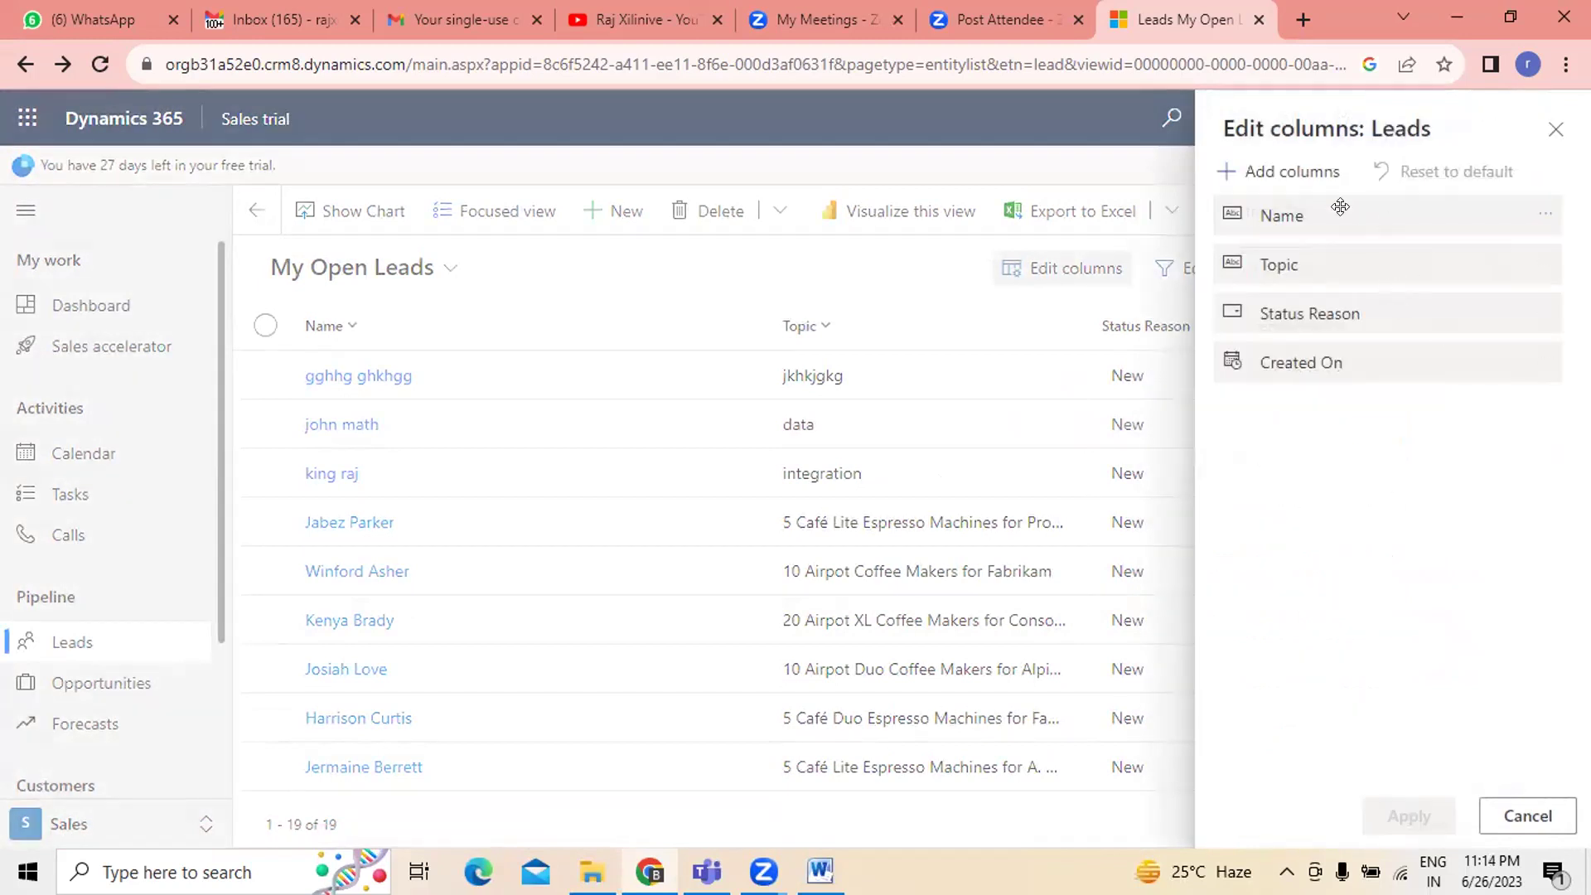
- Cancel the column editor and reselect the My Open Leads view
{"action": "left_click", "coordinate": [1527, 816]}
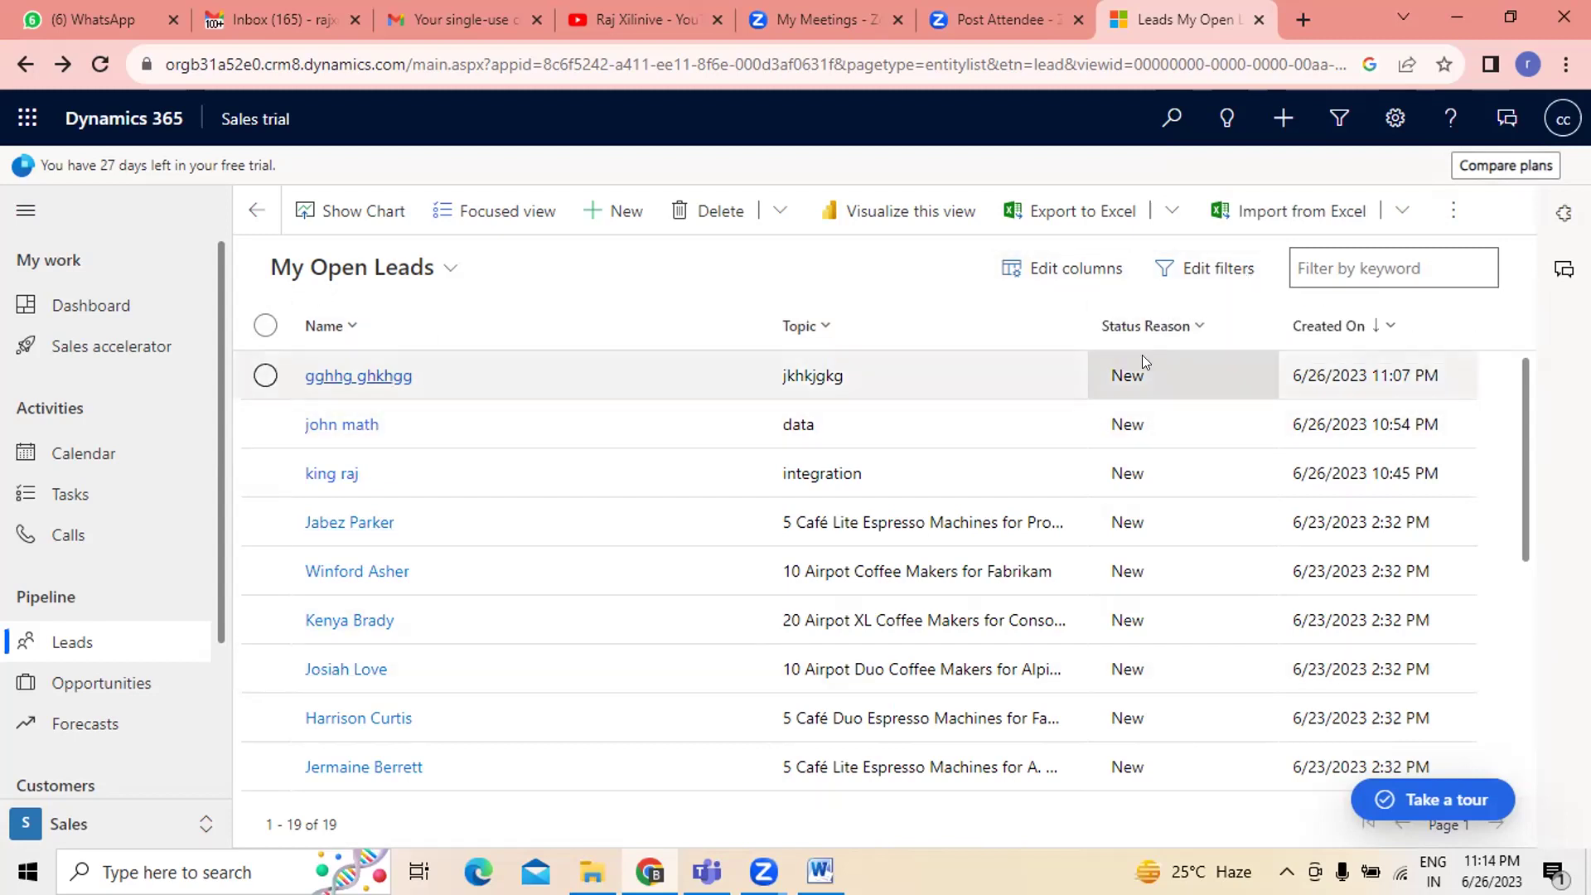
{"action": "left_click", "coordinate": [439, 280]}
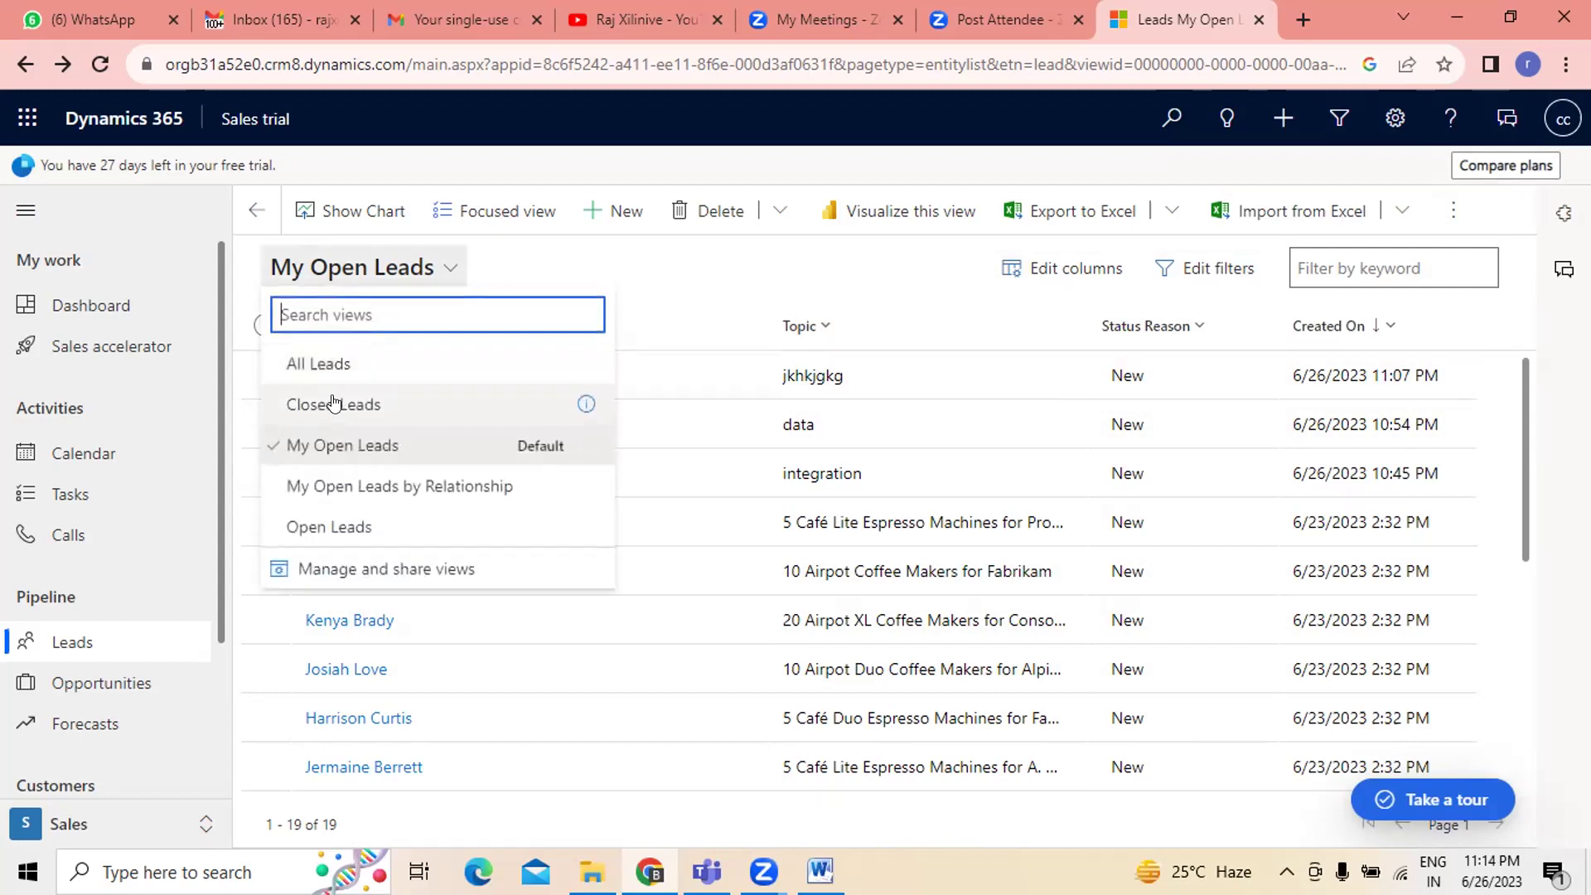
{"action": "left_click", "coordinate": [341, 454]}
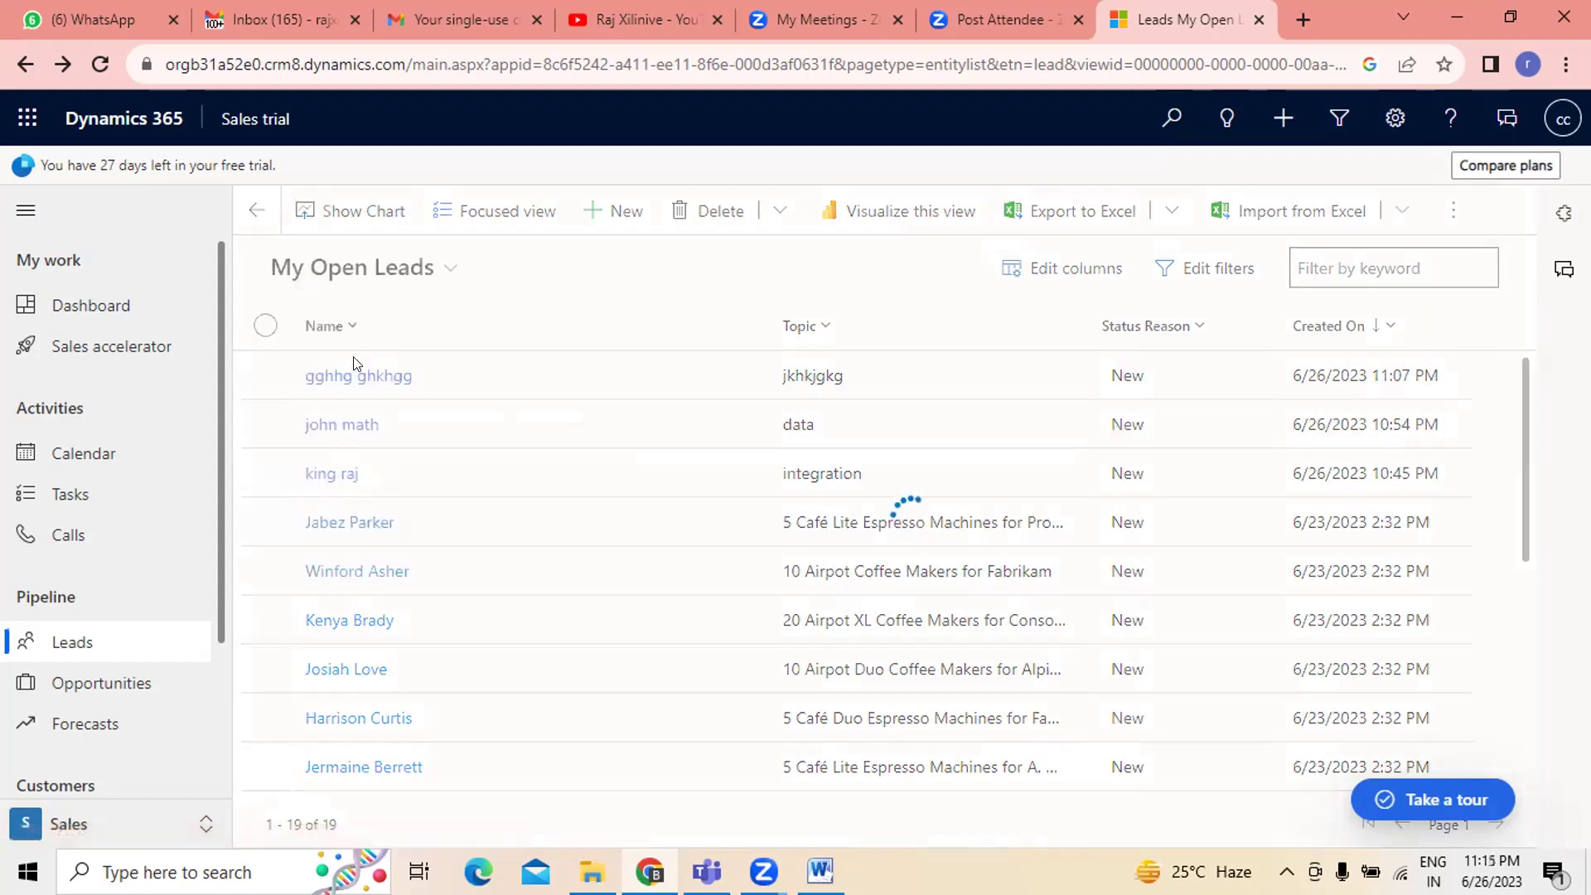
- Visualize the leads view in Power BI and request a free licence
{"action": "left_click", "coordinate": [919, 214]}
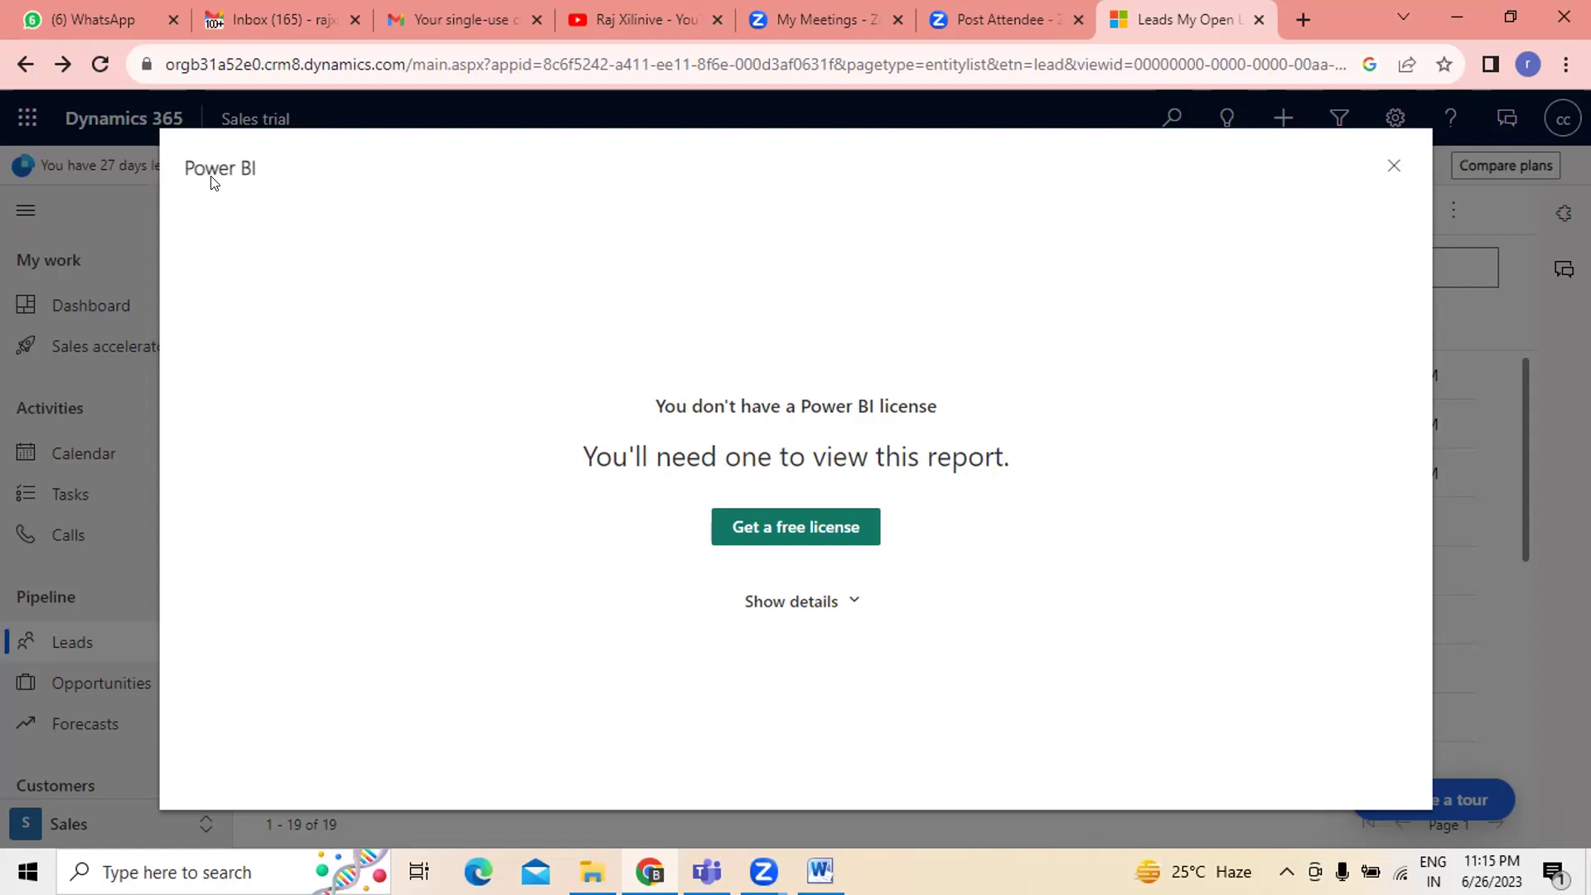
{"action": "left_click", "coordinate": [817, 536]}
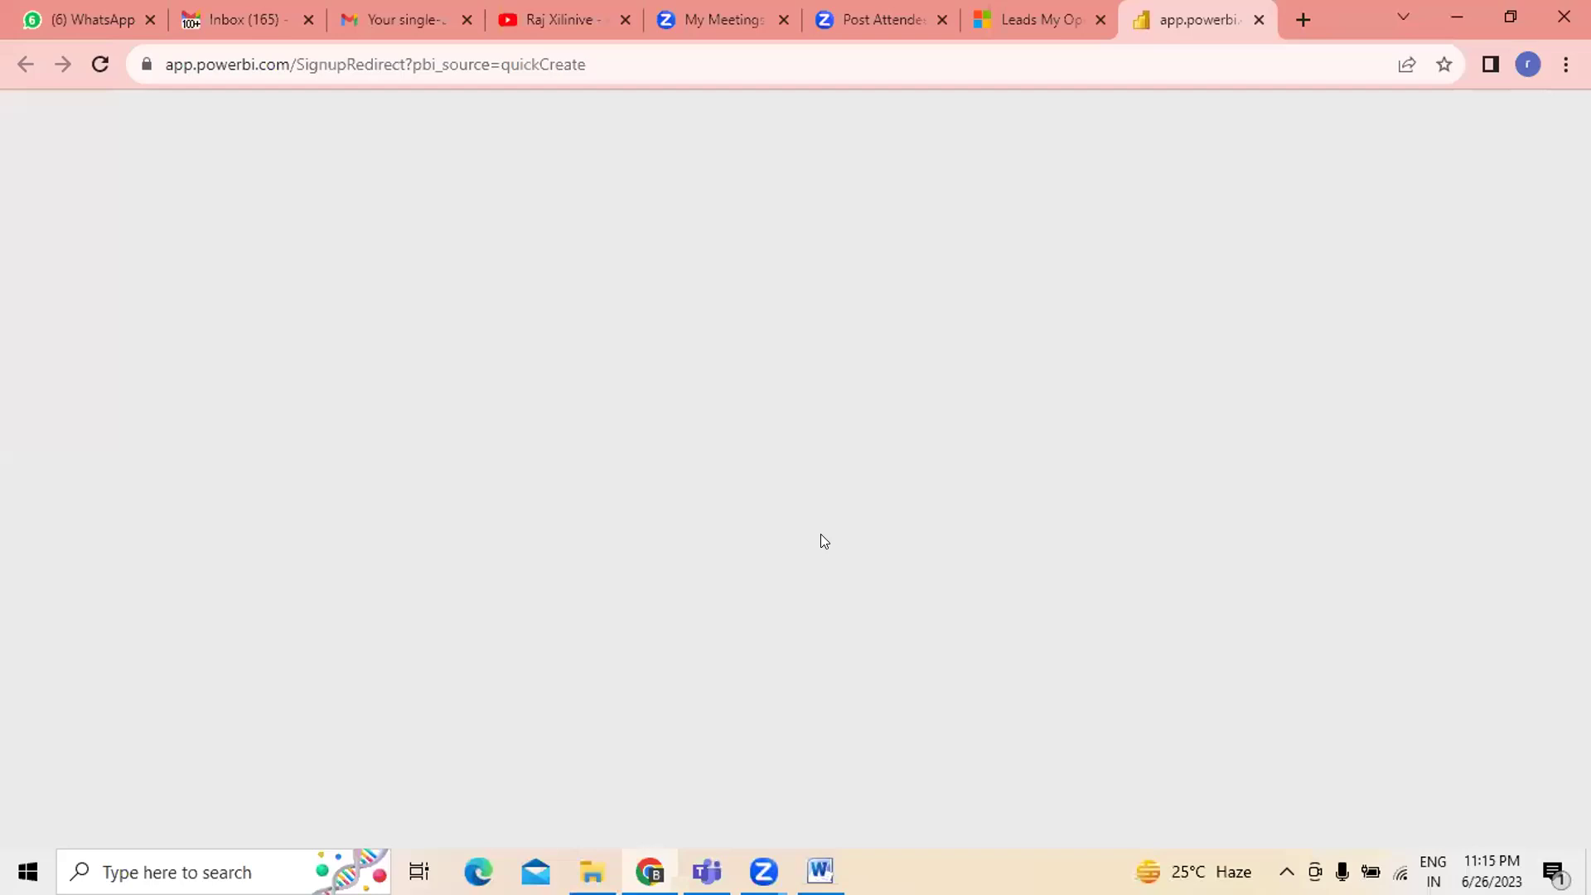